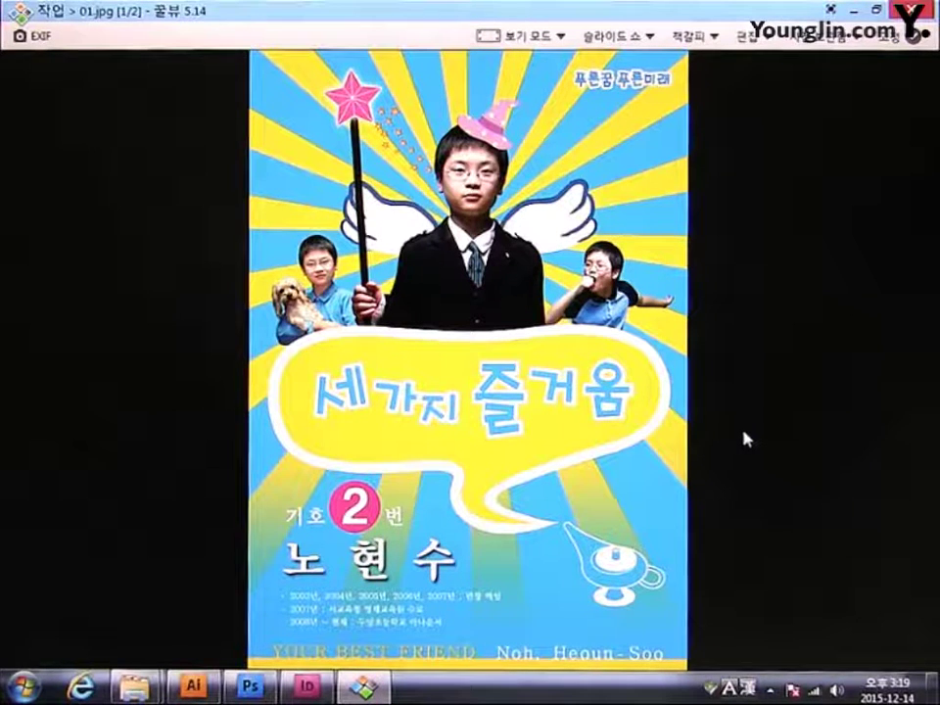
Step: Switch to Illustrator and create a new document 186 mm wide and 261 mm high
left_click(199, 687)
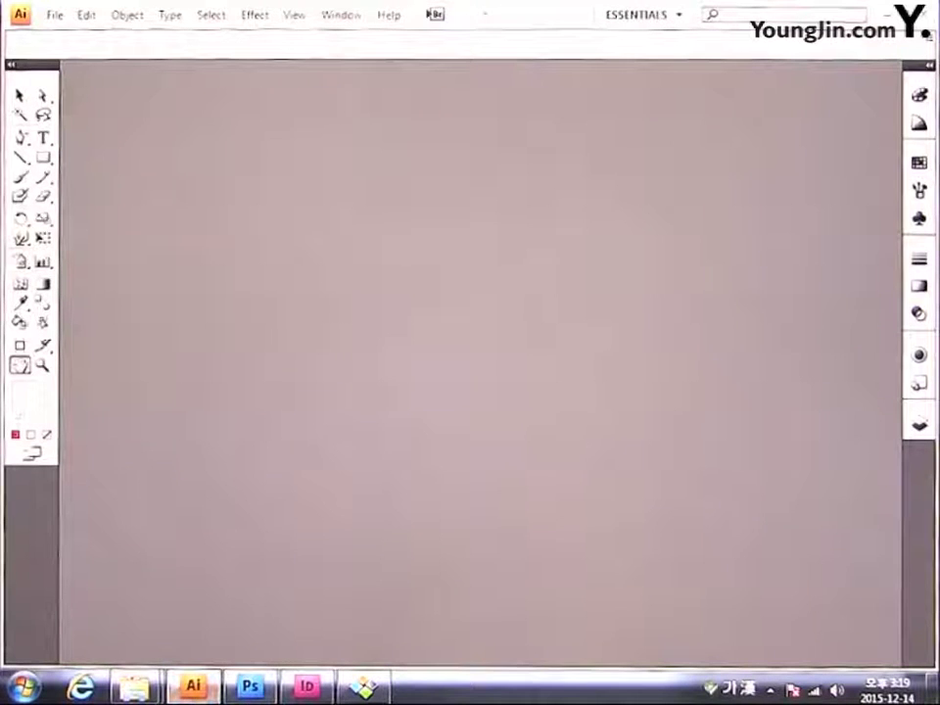
left_click(59, 18)
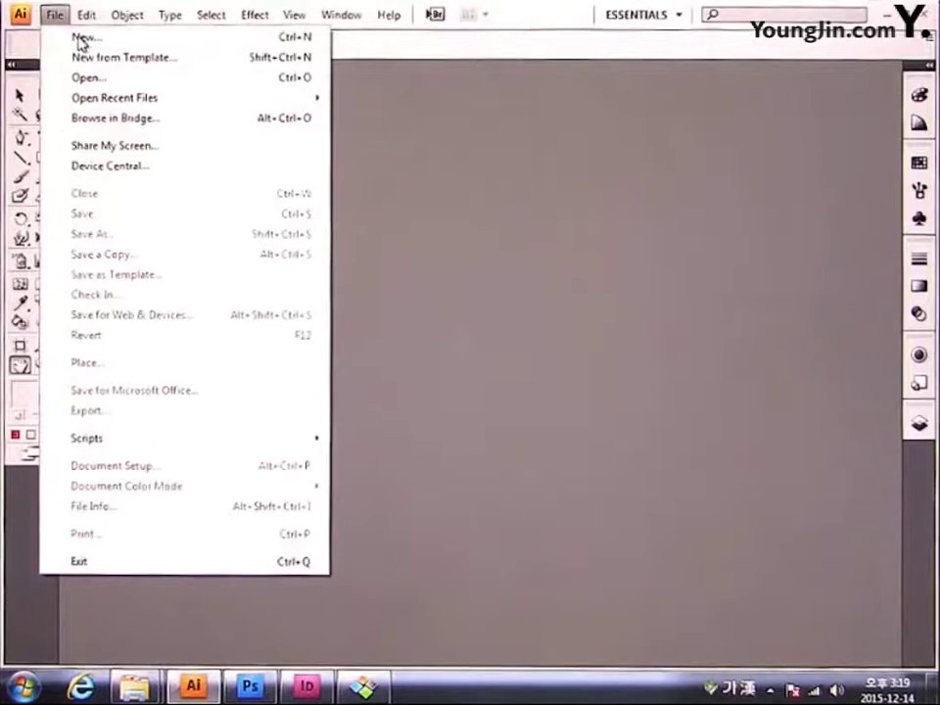
left_click(82, 38)
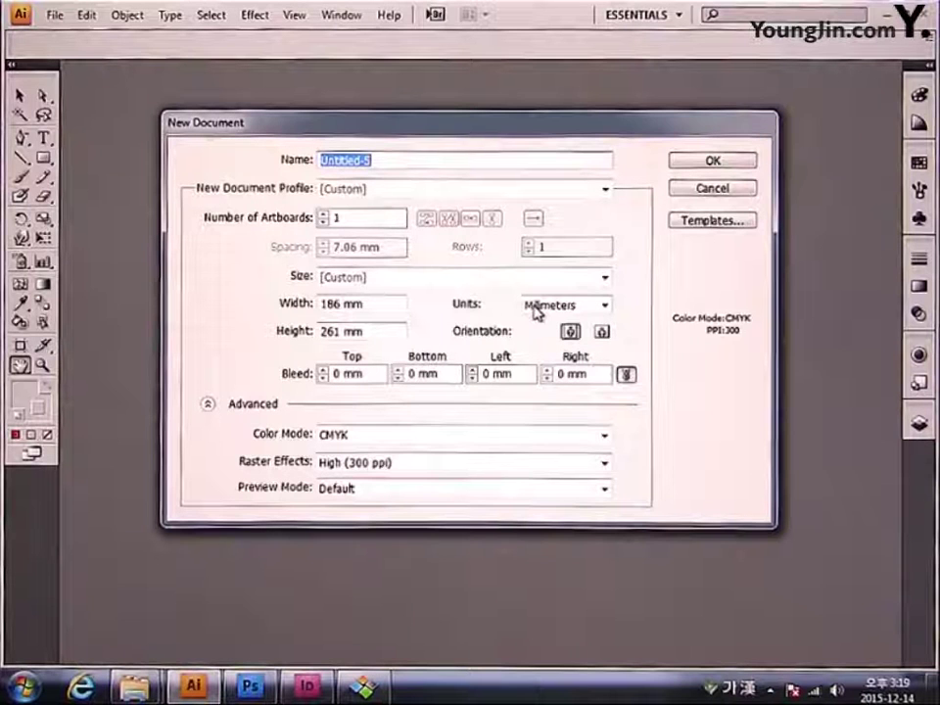
left_click_drag(371, 304, 253, 302)
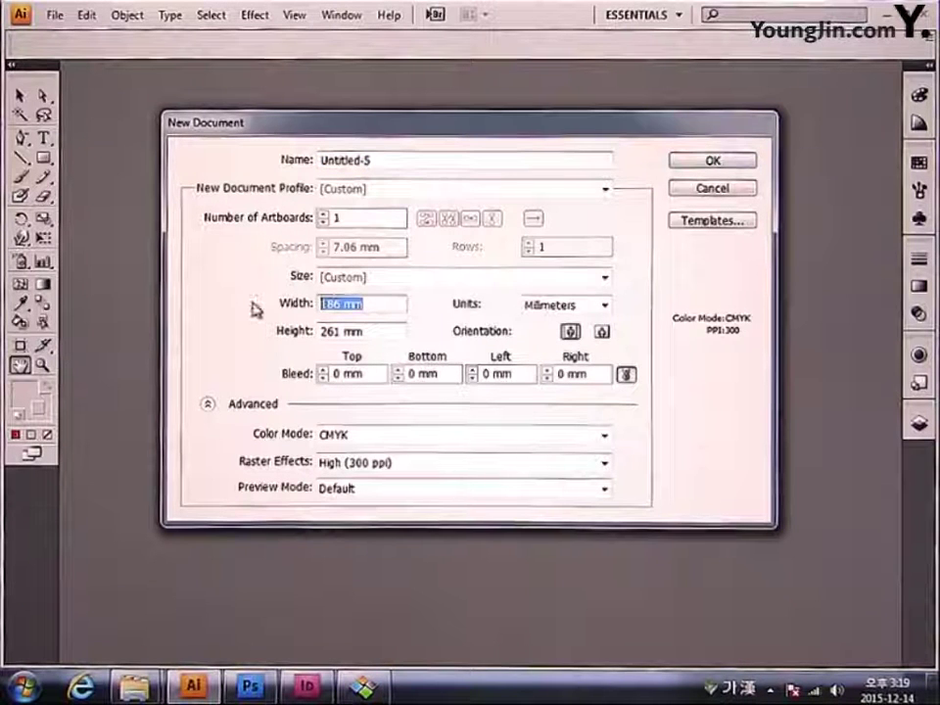
type("1")
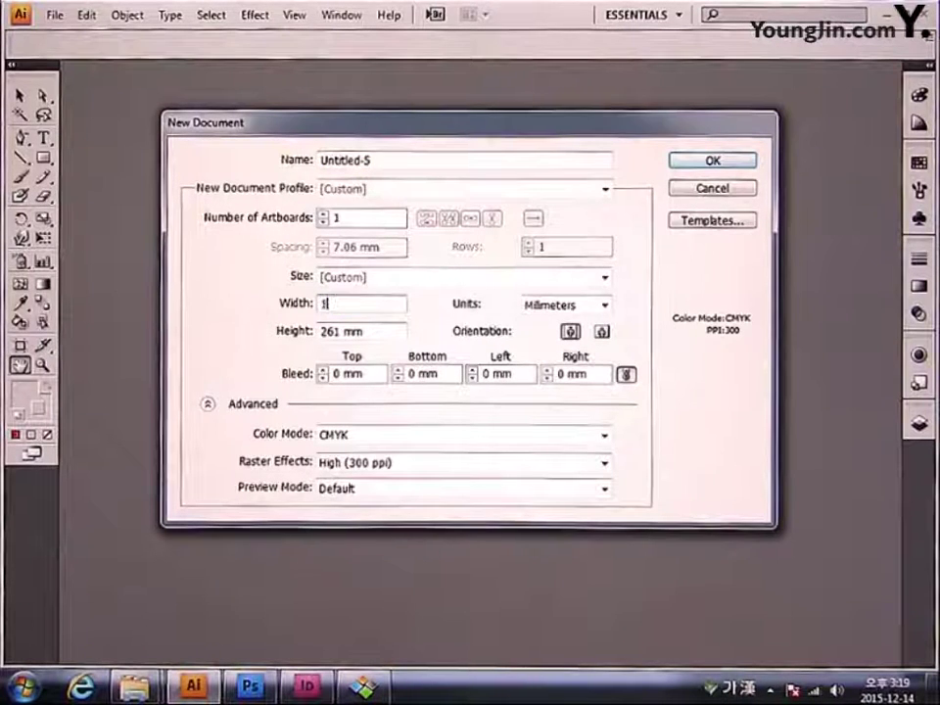
type("86")
key("Tab")
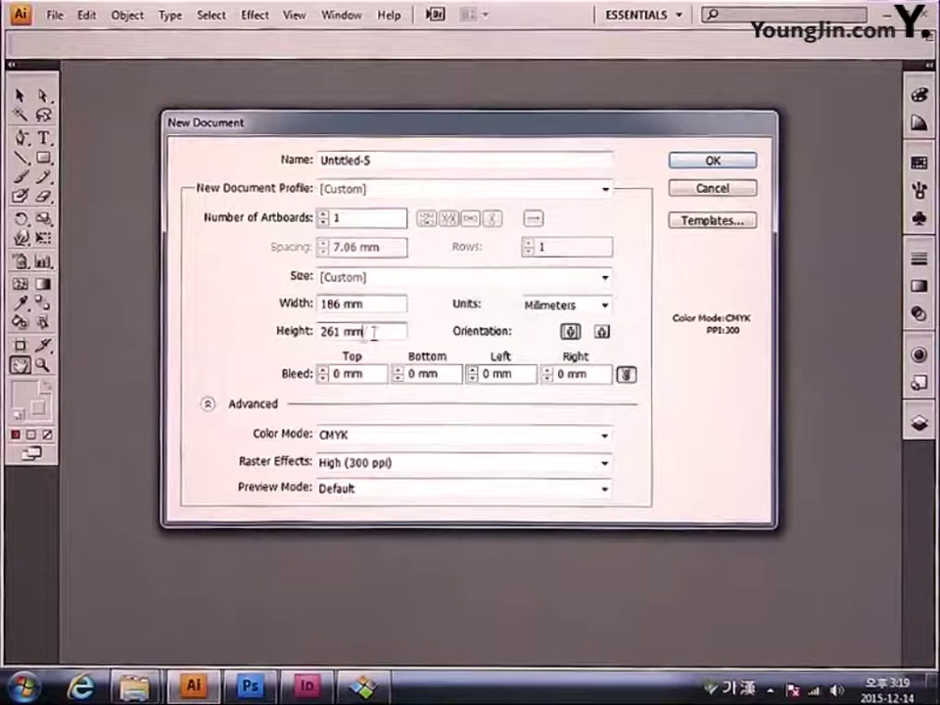
left_click_drag(373, 332, 230, 355)
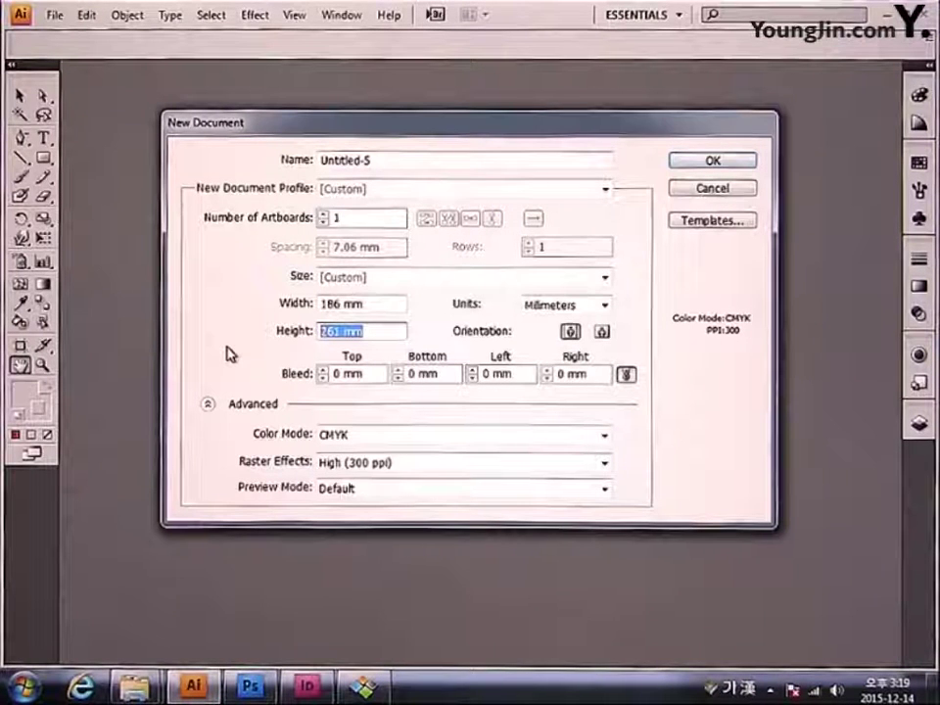
type("26")
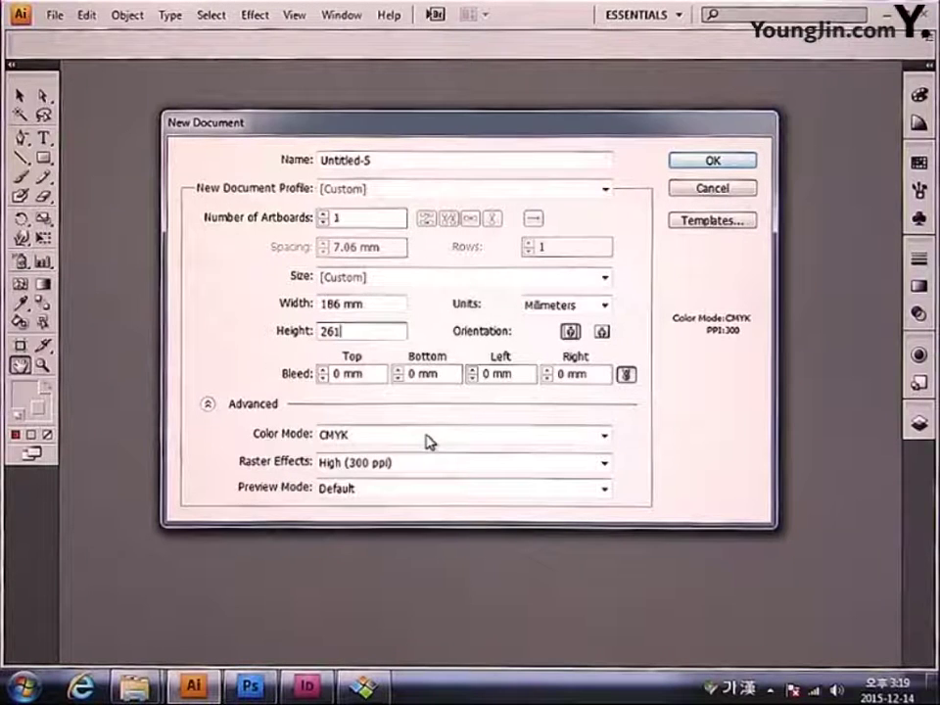
left_click(701, 162)
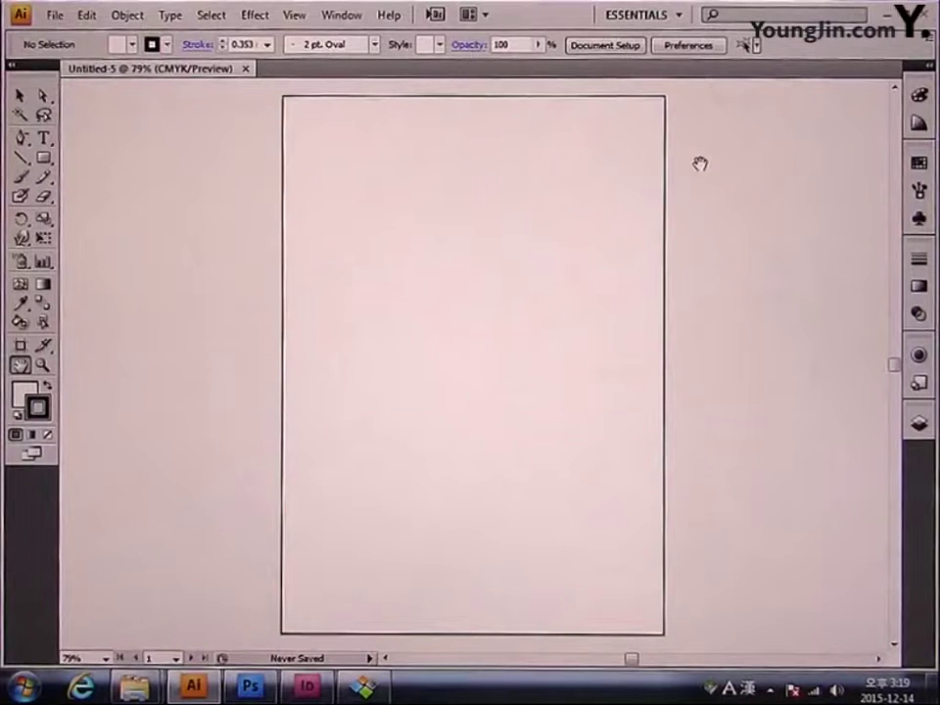
Step: Rename the document's only layer to 그리드
left_click(920, 425)
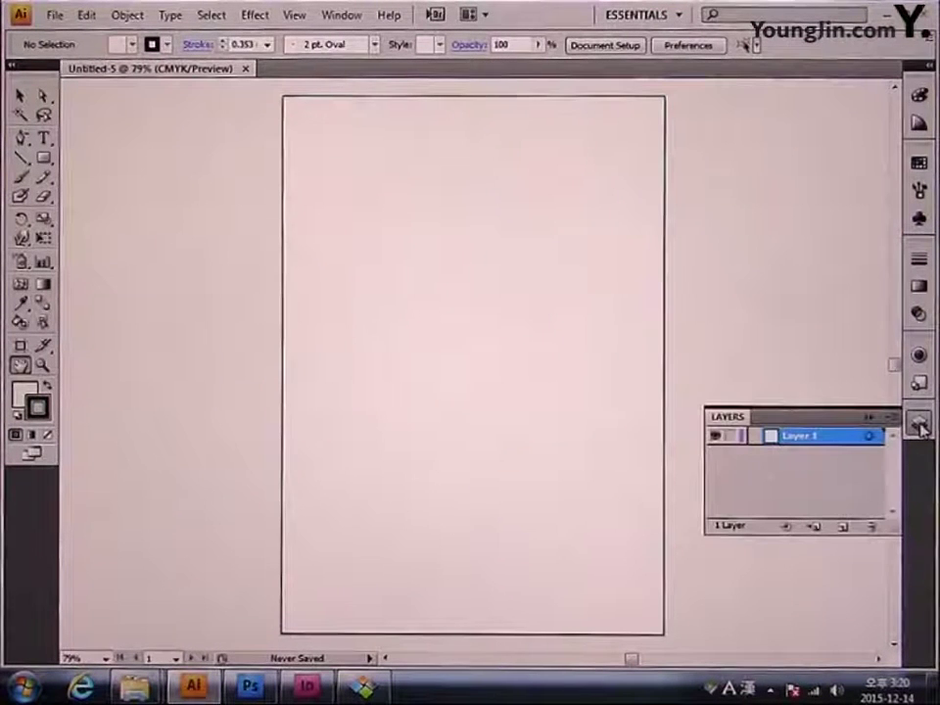
double_click(799, 443)
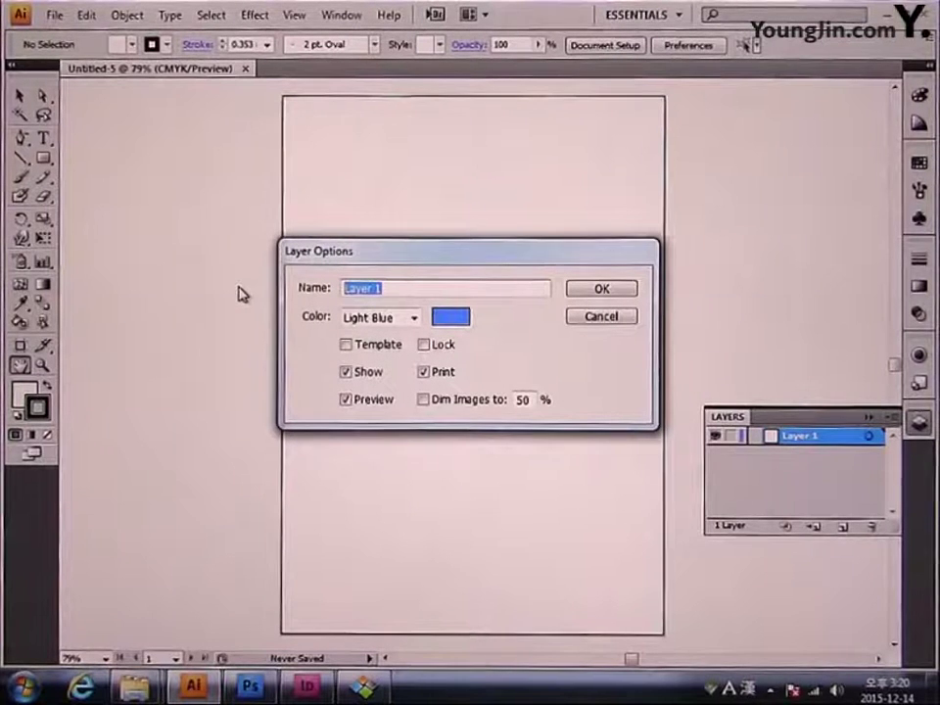
type("rn")
key("BackSpace")
key("BackSpace")
key("Hangul")
type("그림")
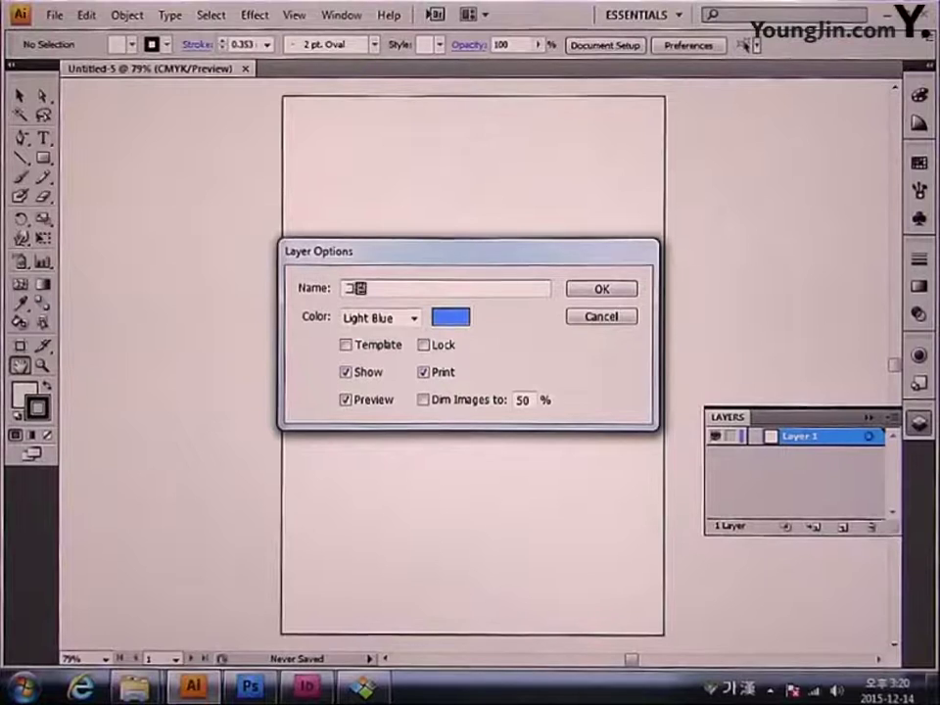
left_click(592, 292)
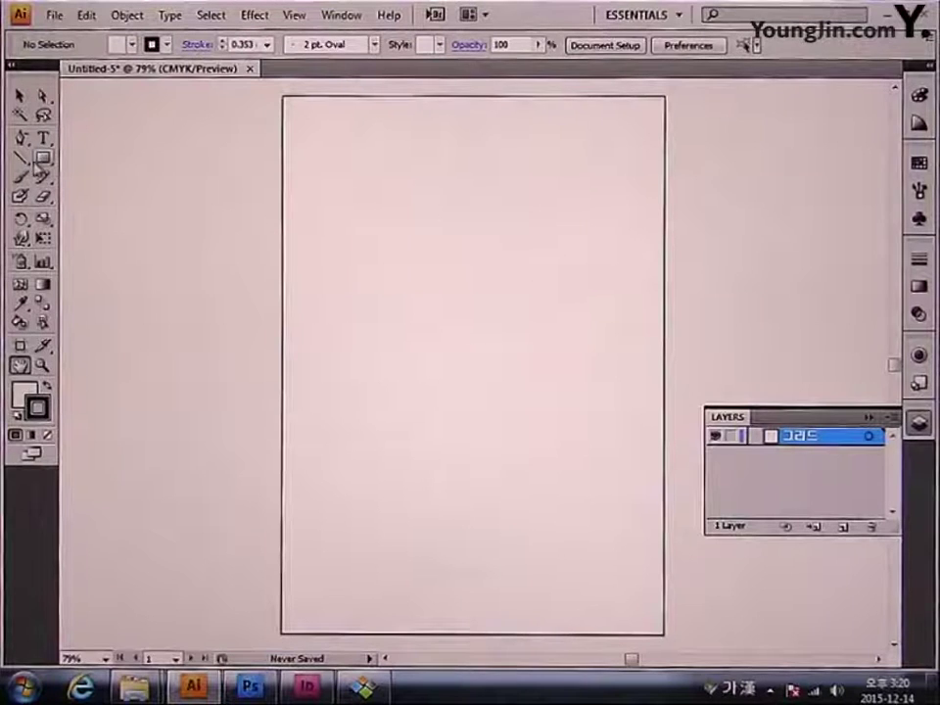
Step: Create a rectangular grid 180 mm wide and 255 mm high with 3 horizontal and 3 vertical dividers on the artboard
left_click_drag(22, 167, 90, 218)
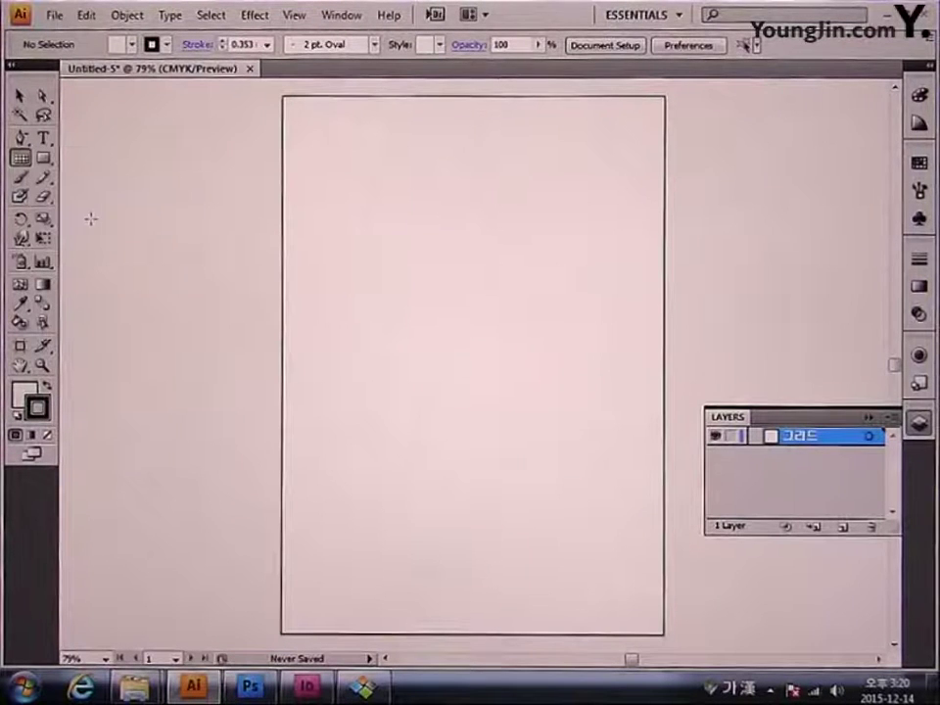
left_click(304, 116)
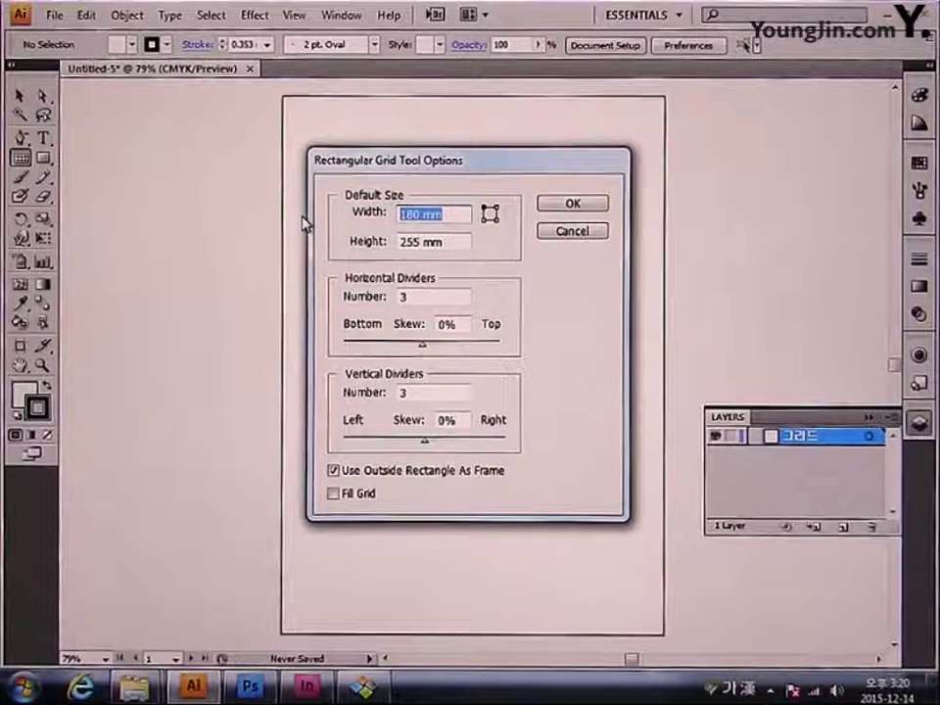
type("180")
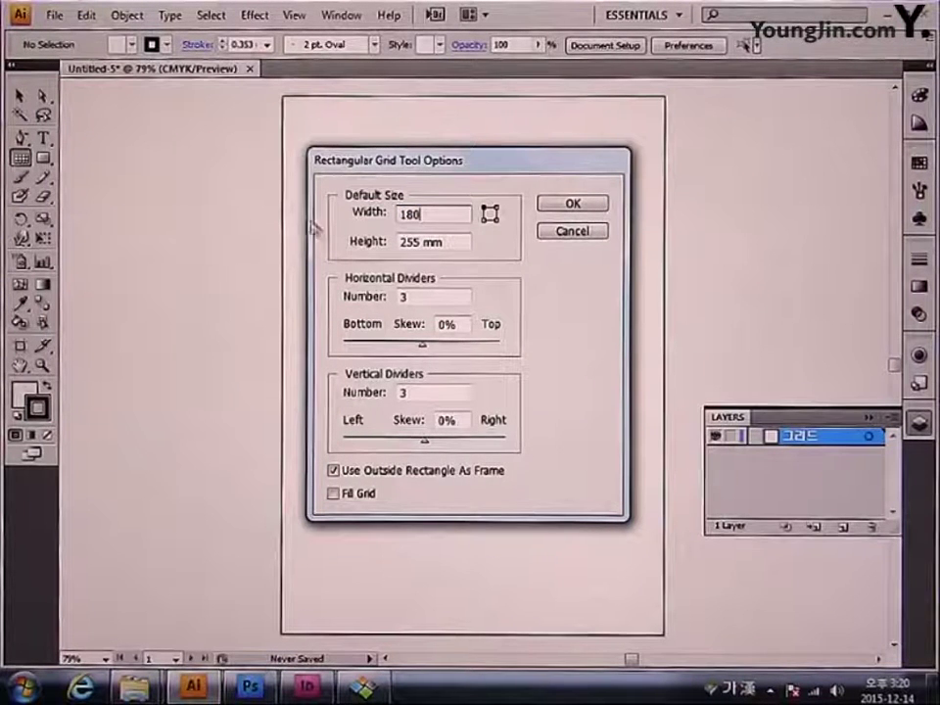
key("Tab")
type("255")
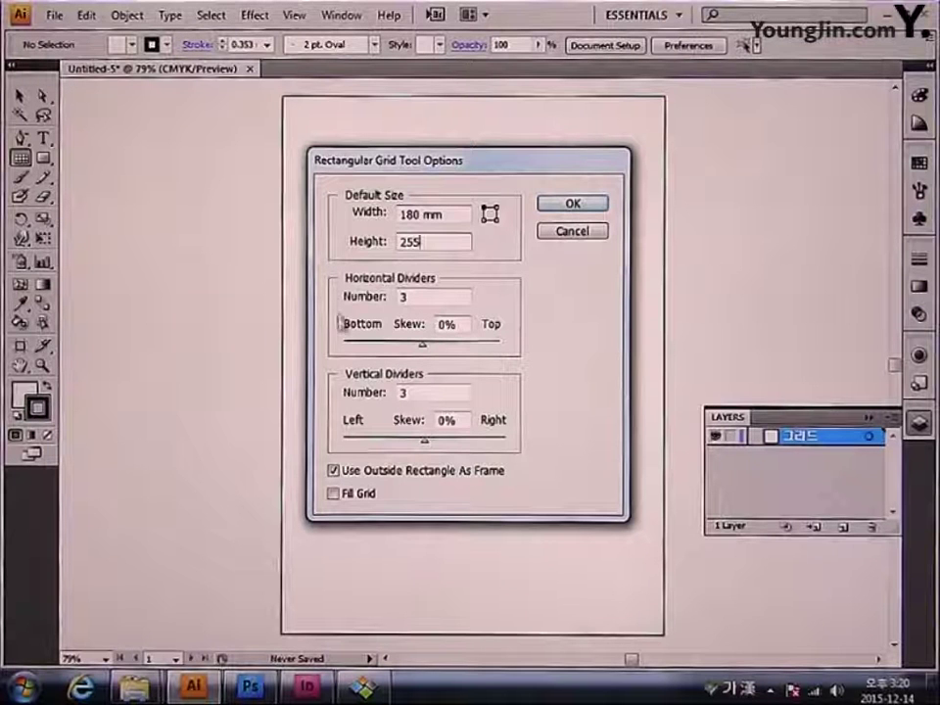
left_click(419, 296)
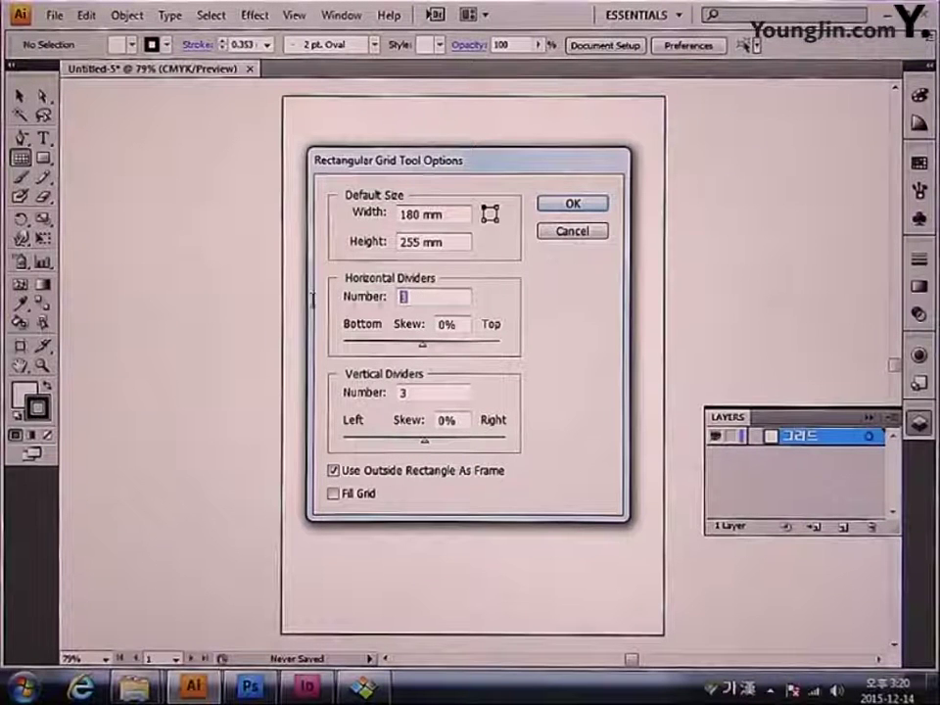
left_click(418, 394)
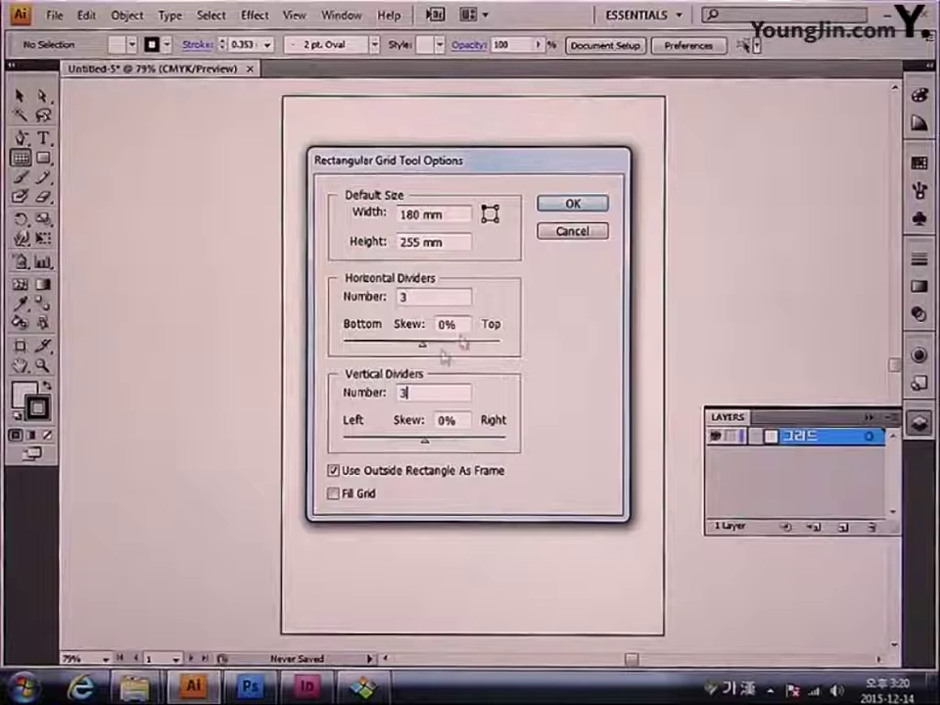
left_click(568, 205)
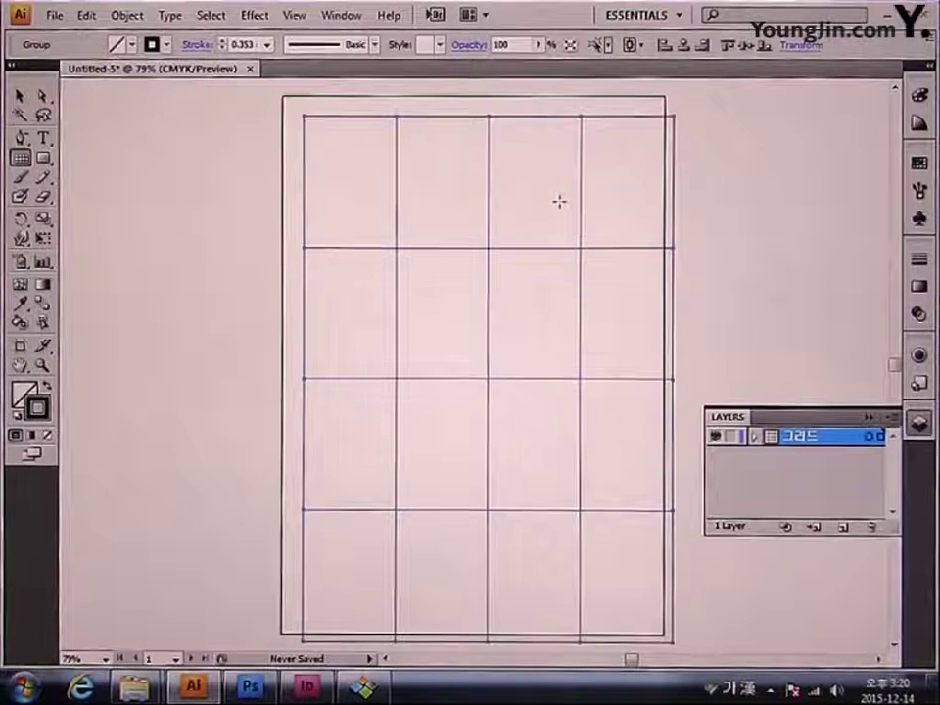
Step: Centre the grid horizontally and vertically on the page using Align to Artboard
left_click(347, 17)
left_click(415, 199)
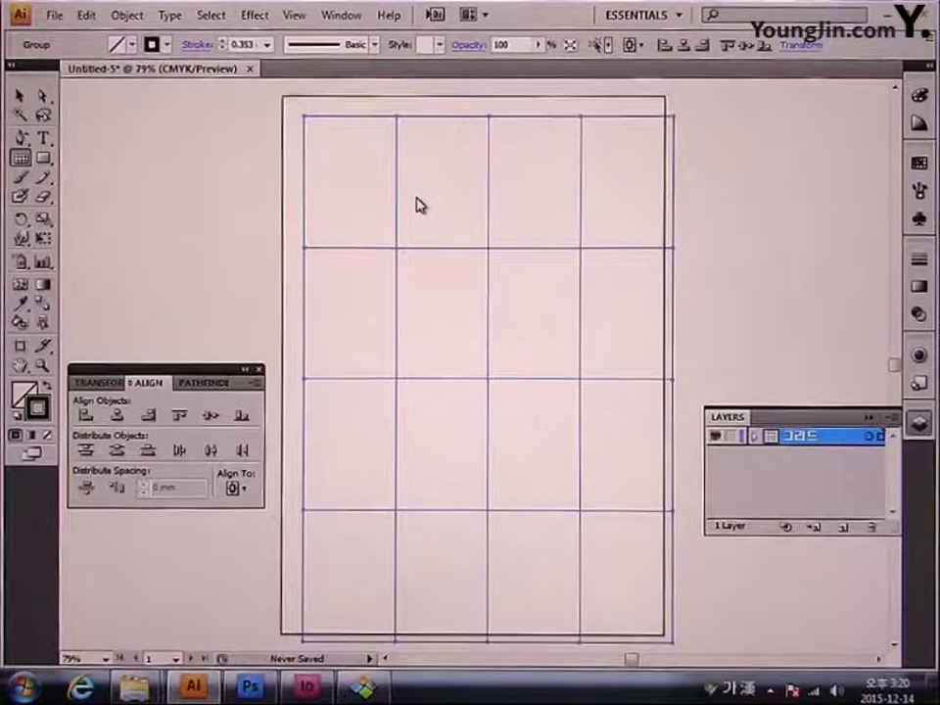
left_click(236, 488)
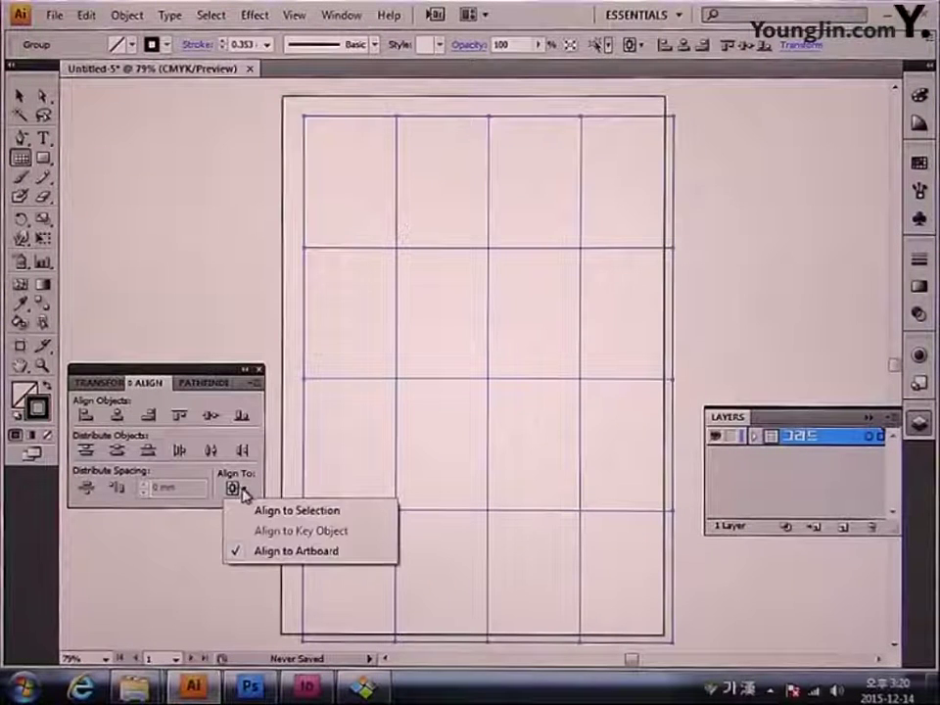
left_click(274, 554)
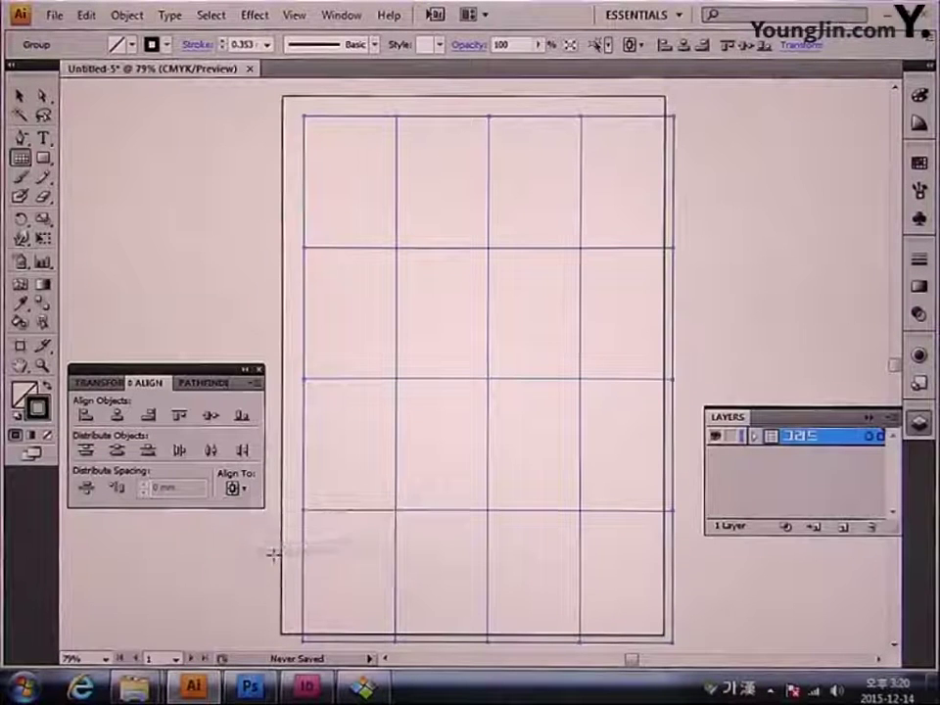
left_click(117, 416)
left_click(210, 417)
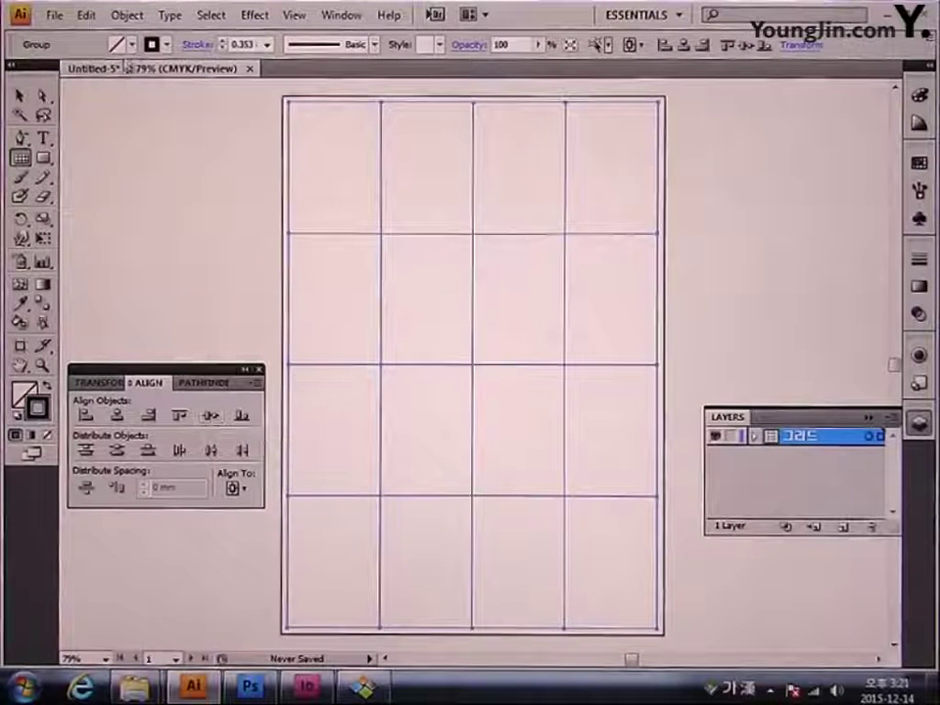
Step: Lock the selected grid
left_click(127, 15)
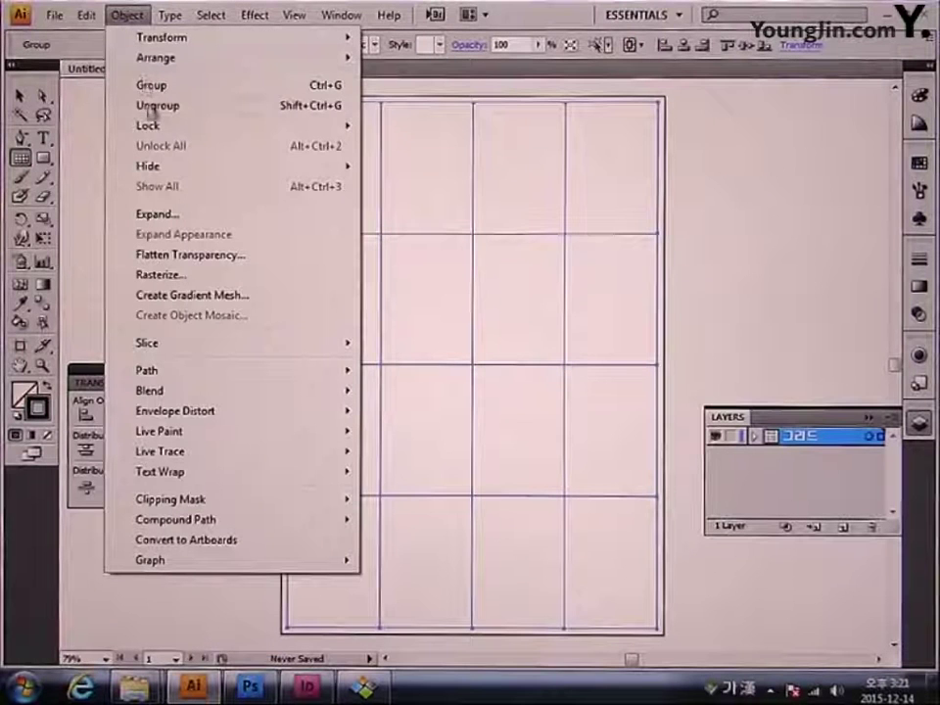
mouse_move(146, 125)
left_click(421, 129)
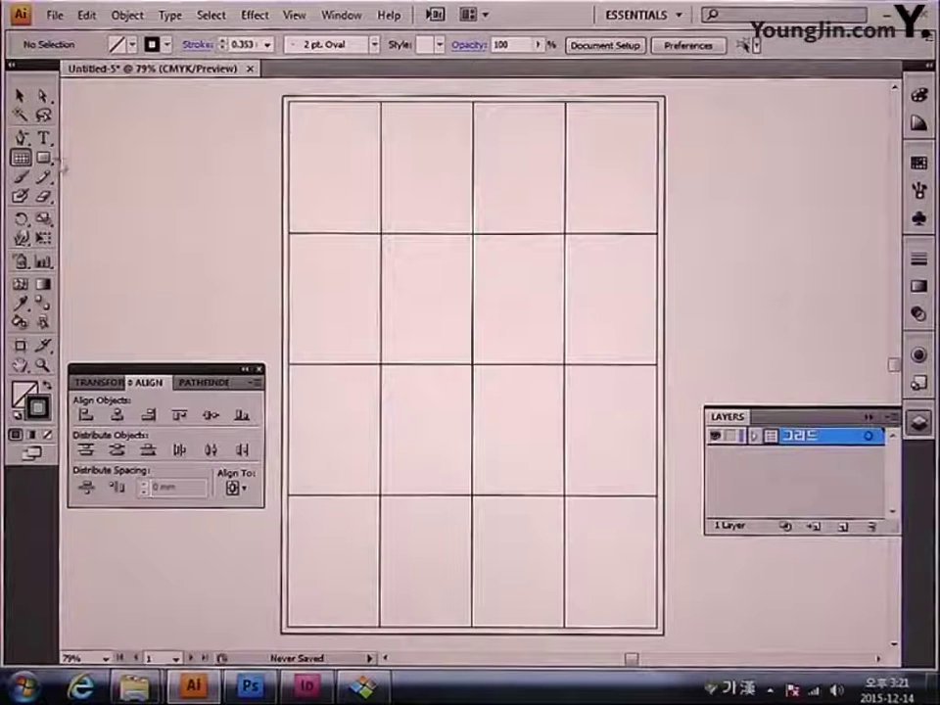
Step: Draw seven parallel diagonal lines with the Line Segment tool, descending left to right through the grid intersections and covering every cell
left_click_drag(20, 162, 86, 169)
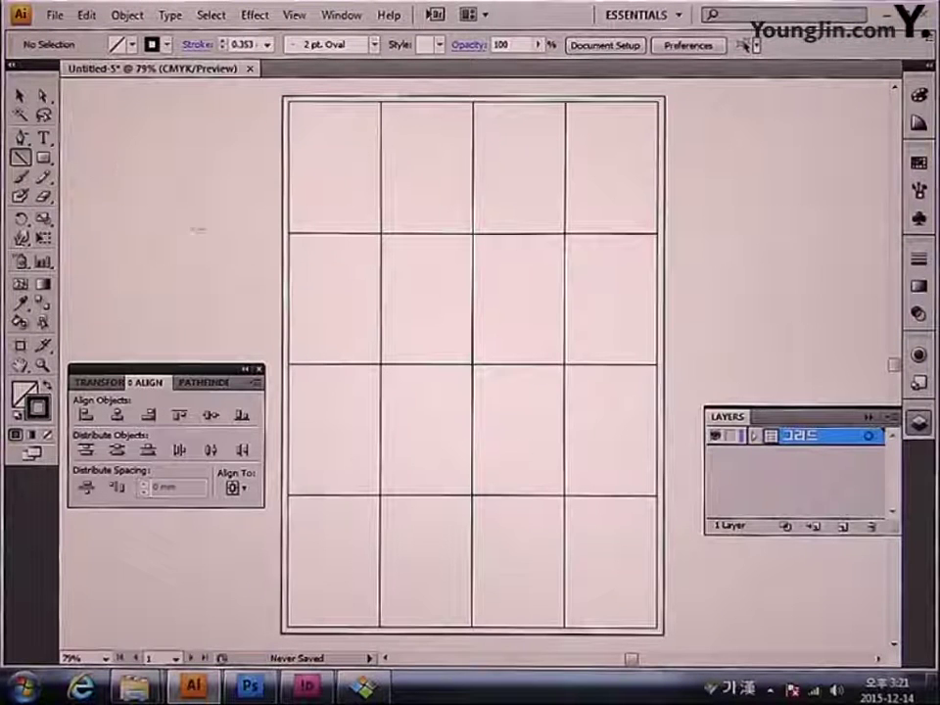
left_click_drag(290, 497, 380, 625)
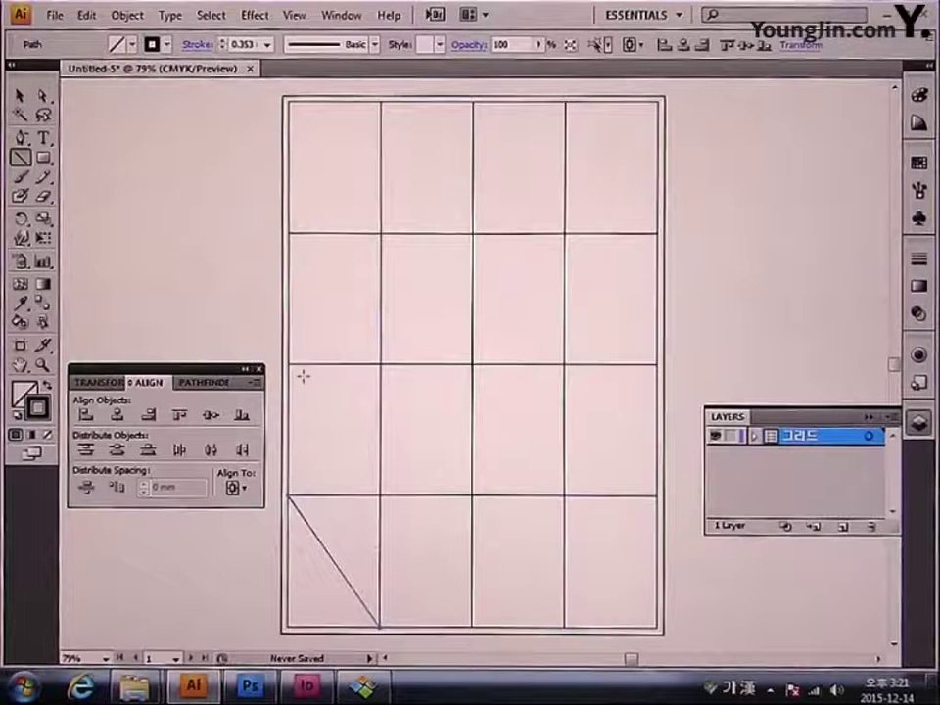
left_click_drag(289, 365, 472, 625)
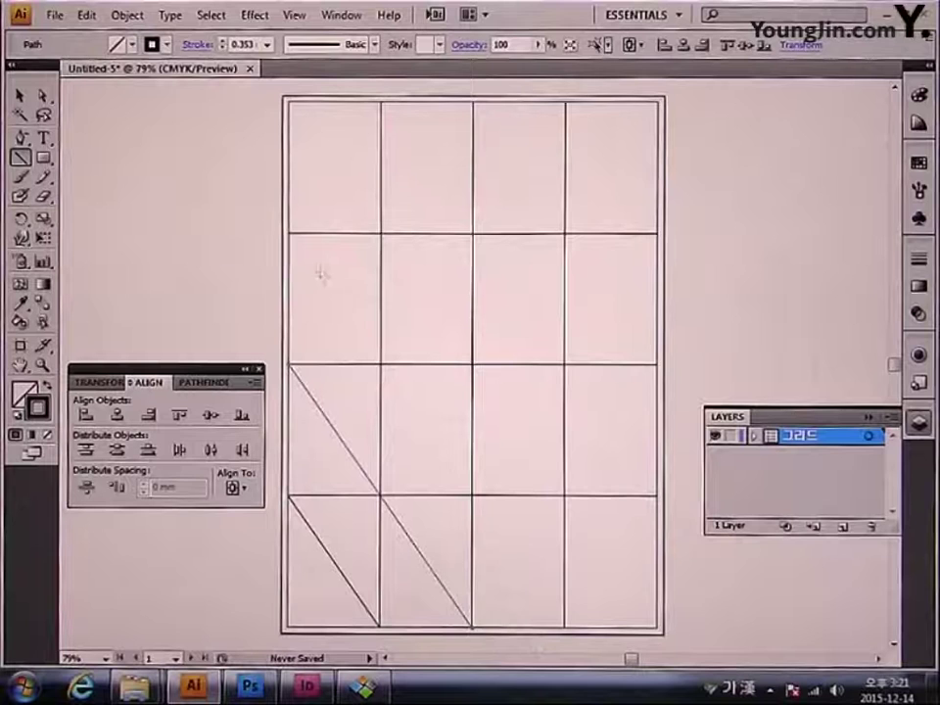
left_click_drag(290, 233, 562, 624)
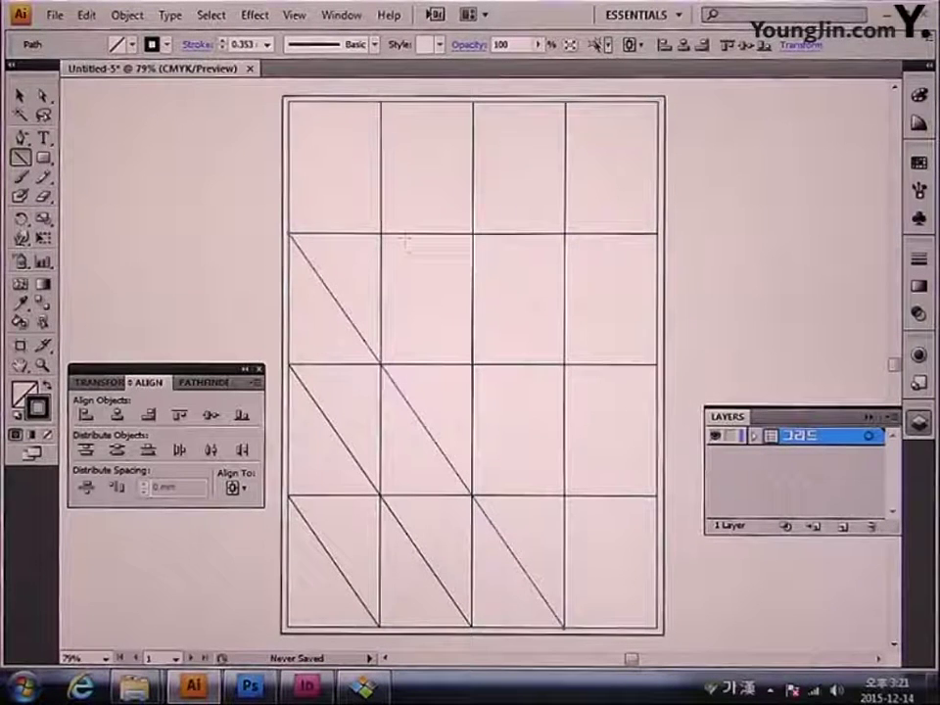
left_click_drag(290, 102, 659, 624)
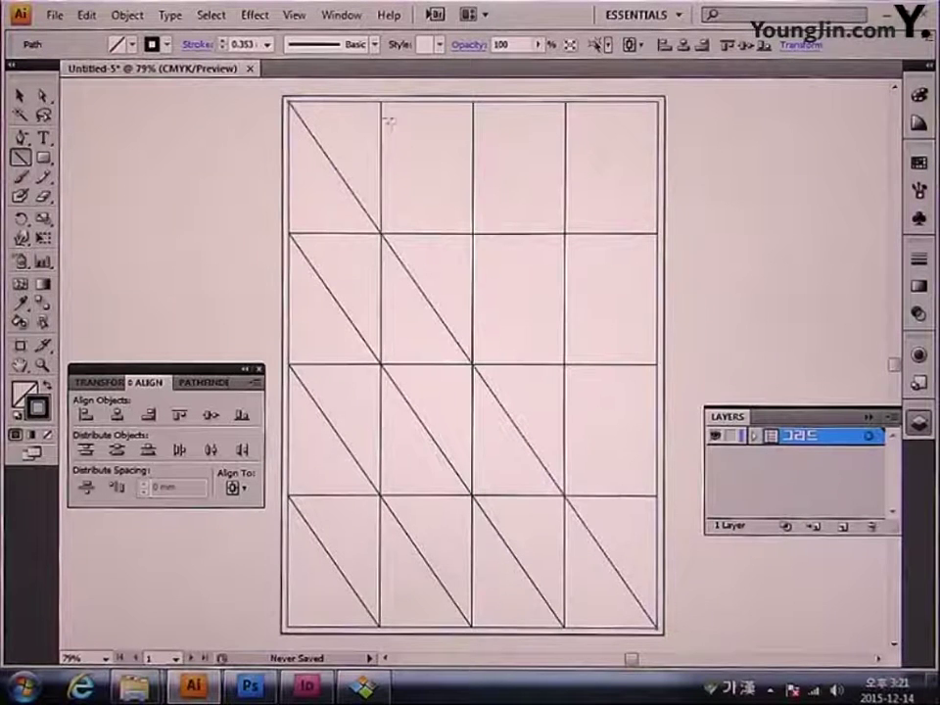
left_click_drag(381, 101, 656, 495)
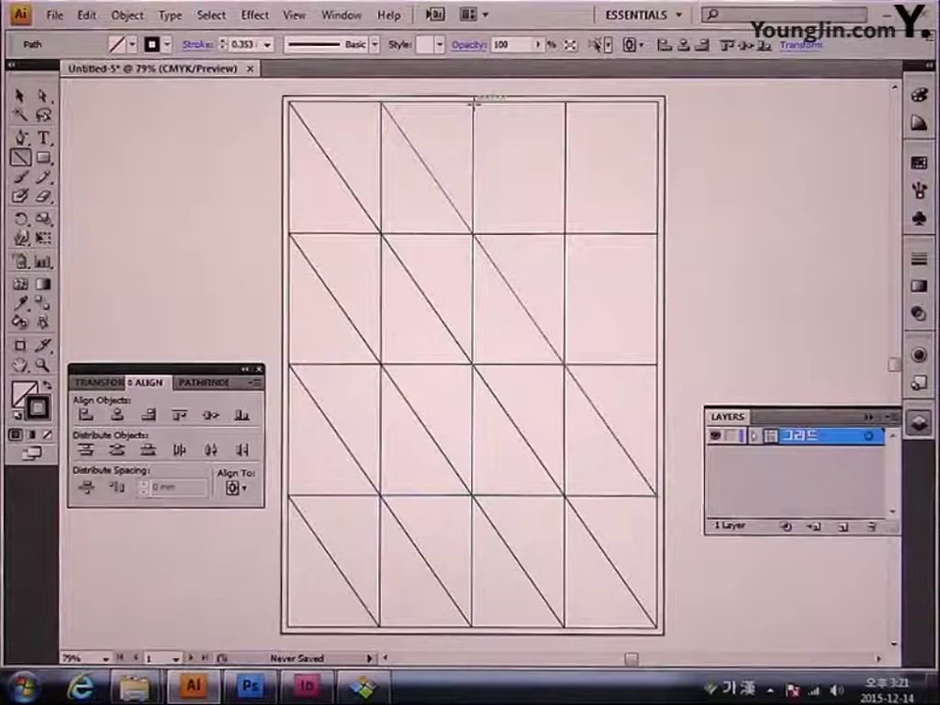
left_click_drag(473, 102, 656, 364)
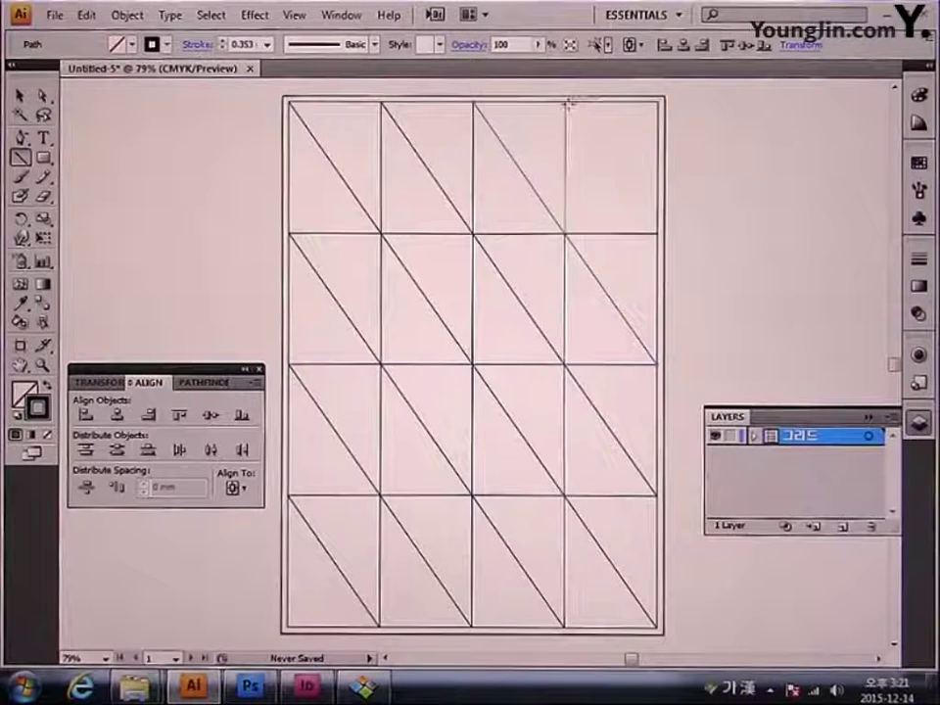
mouse_move(568, 102)
left_mouse_down()
mouse_move(659, 246)
mouse_move(656, 232)
left_mouse_up()
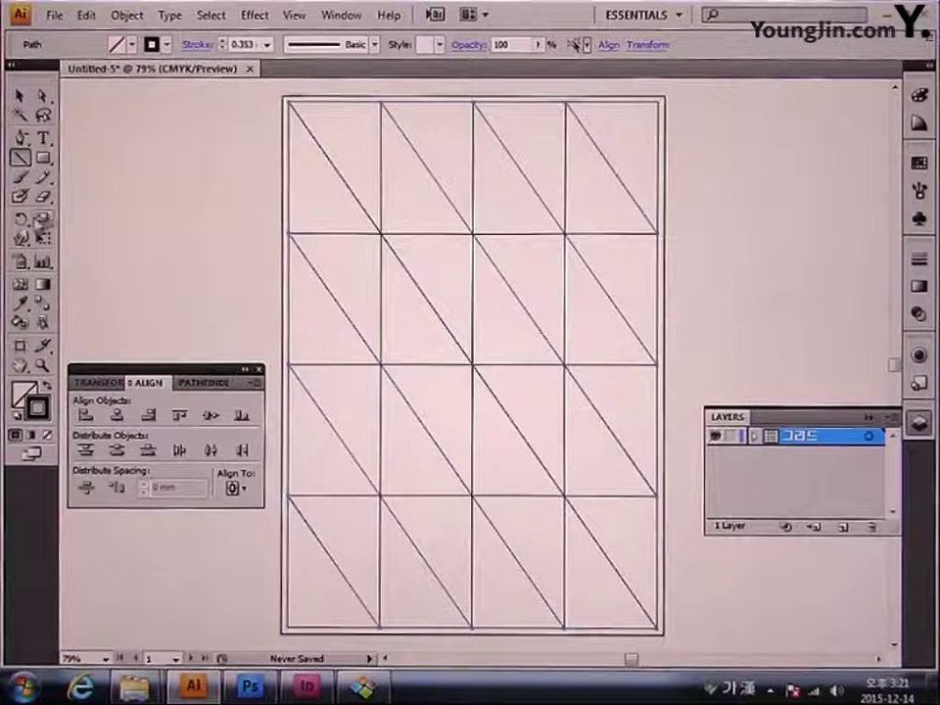
Step: Reflect a copy of the selected diagonal lines across the vertical axis so the diagonals cross in every cell
left_click(21, 220)
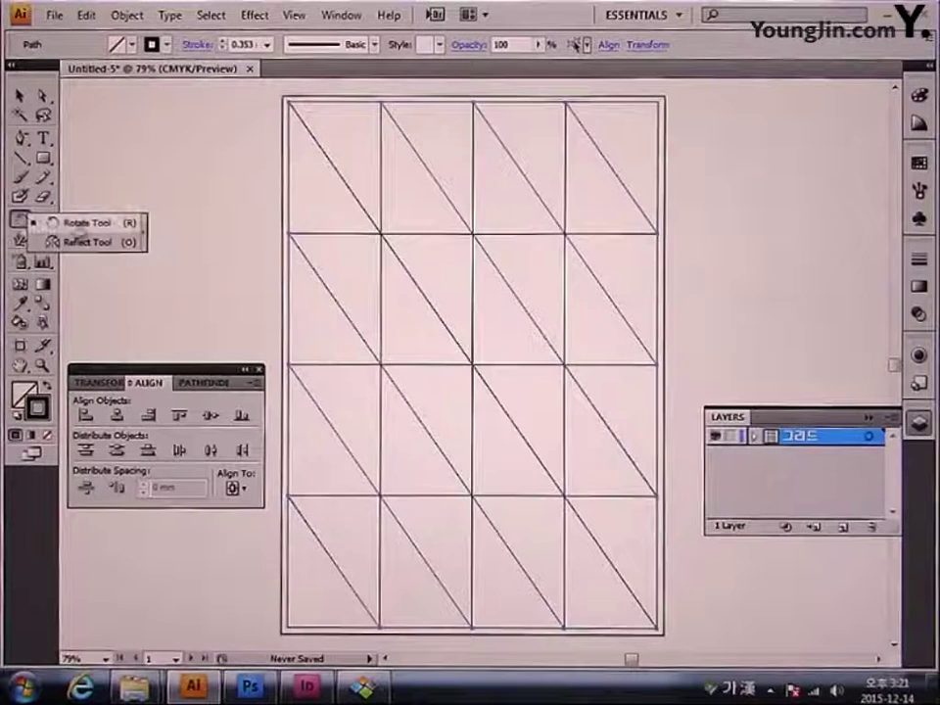
left_click(89, 242)
double_click(20, 220)
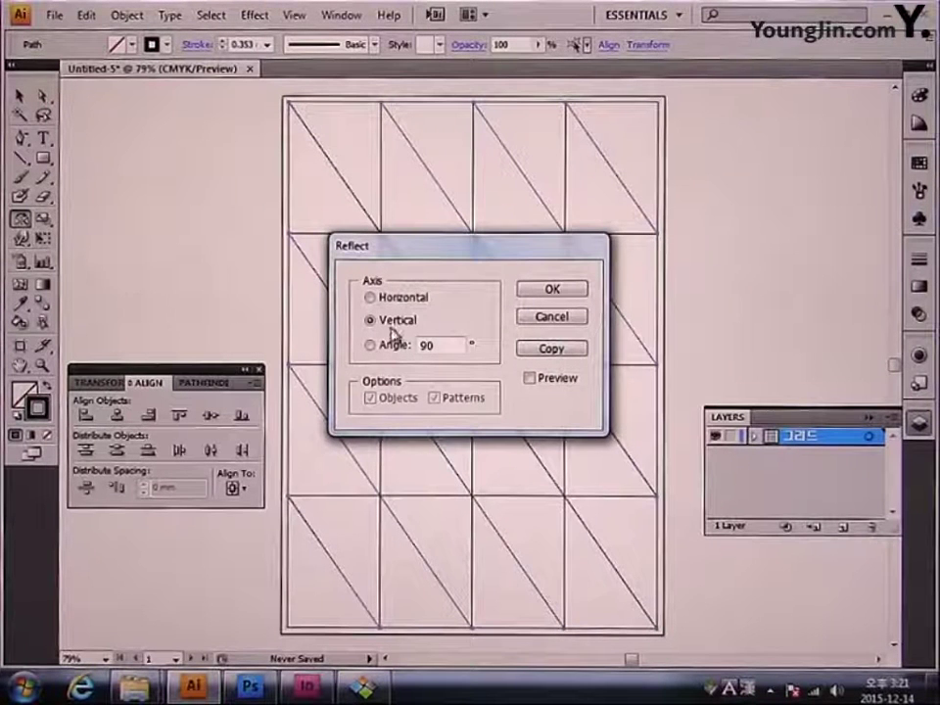
left_click(554, 351)
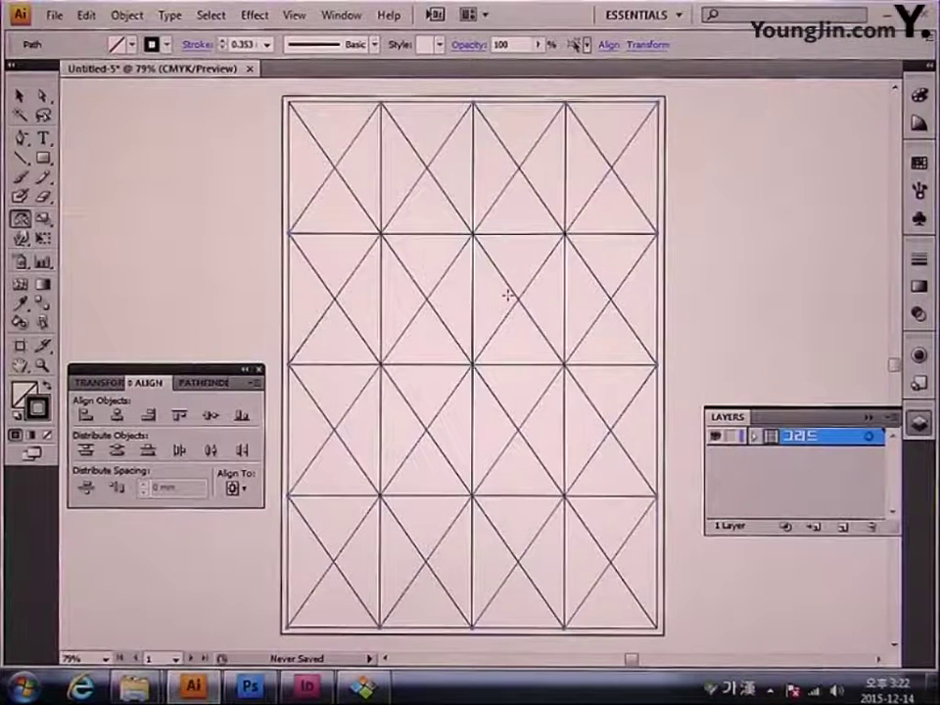
Step: Unlock all objects and select the rectangular grid together with all the diagonal lines
left_click(128, 15)
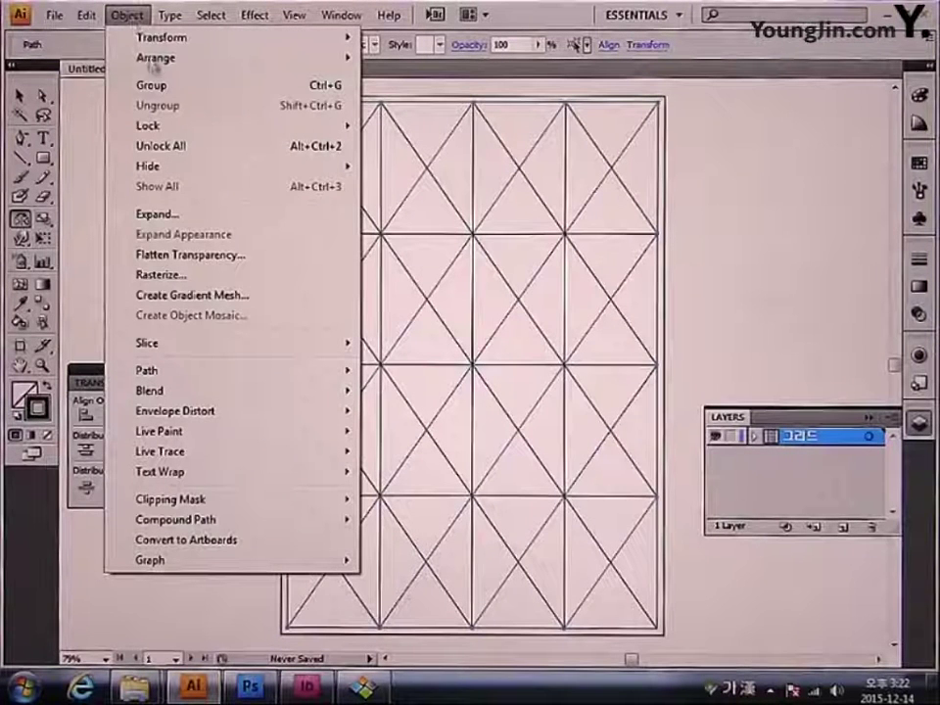
left_click(172, 146)
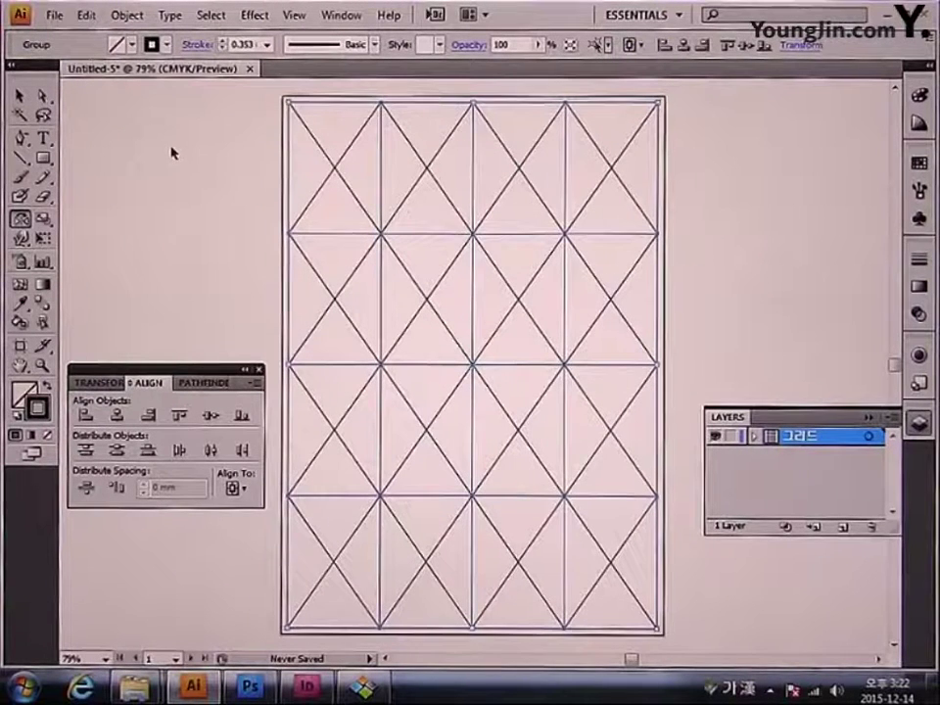
key("ctrl+shift+g")
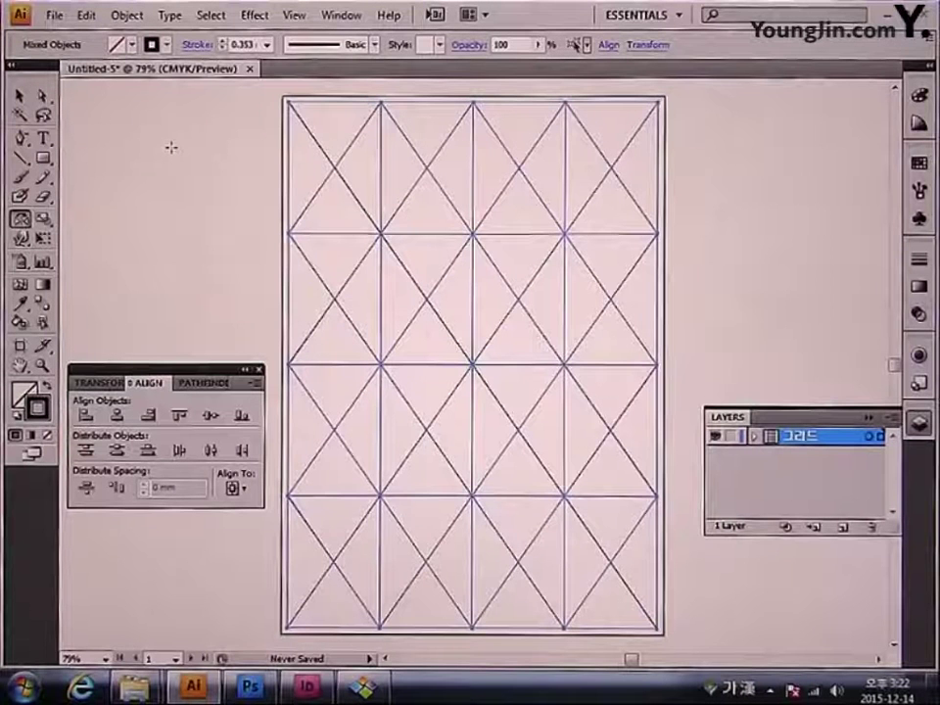
Step: Set the stroke of the selected grid and diagonal lines to red (FF0000) and group them
double_click(37, 410)
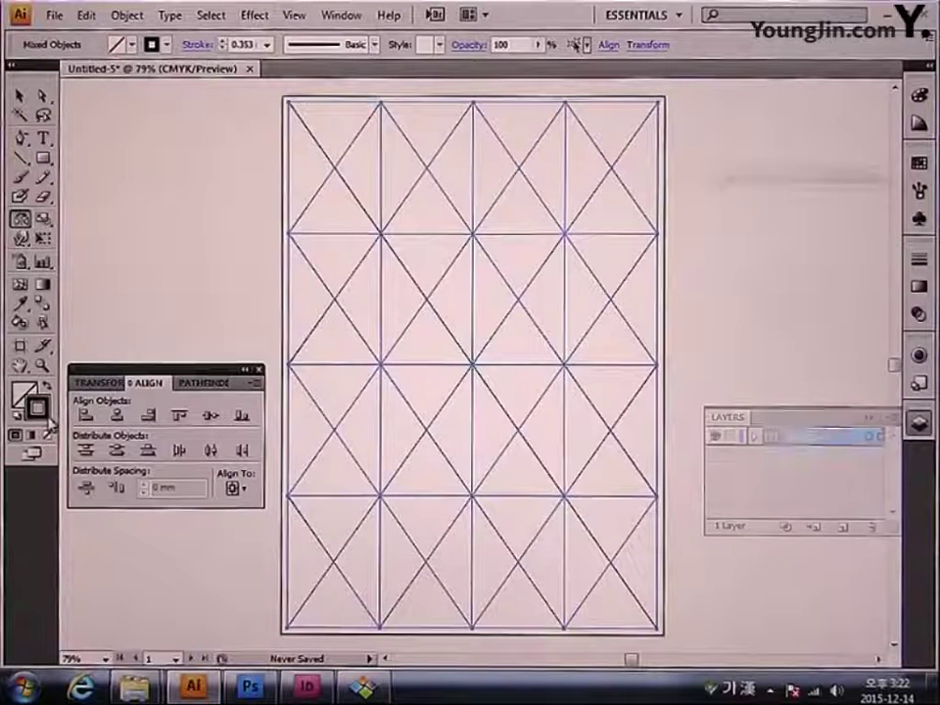
mouse_move(441, 255)
left_mouse_down()
mouse_move(476, 228)
mouse_move(518, 229)
left_mouse_up()
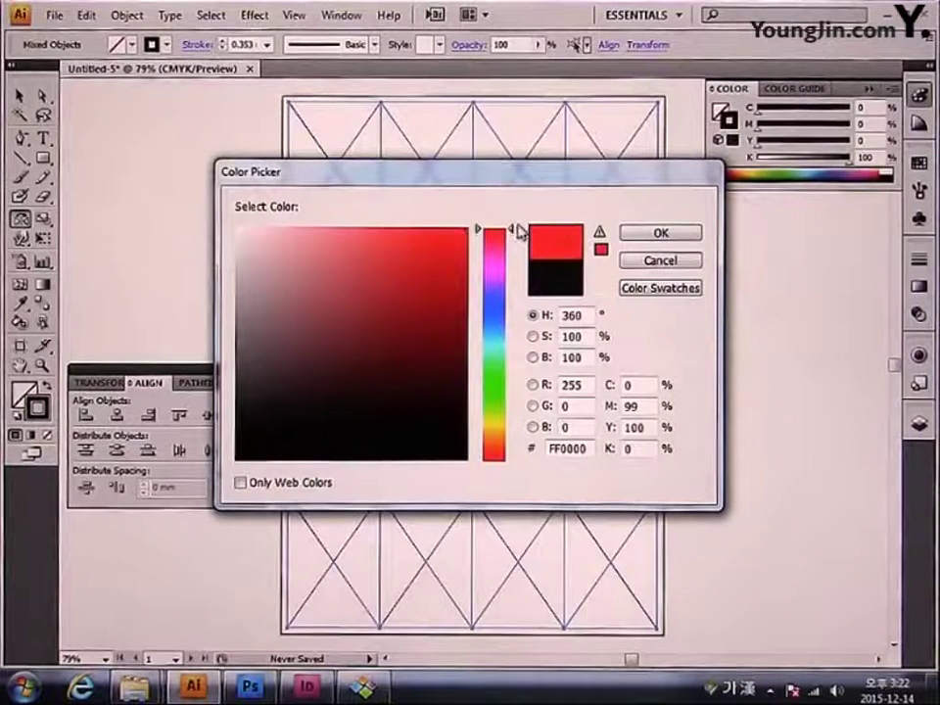
left_click(636, 238)
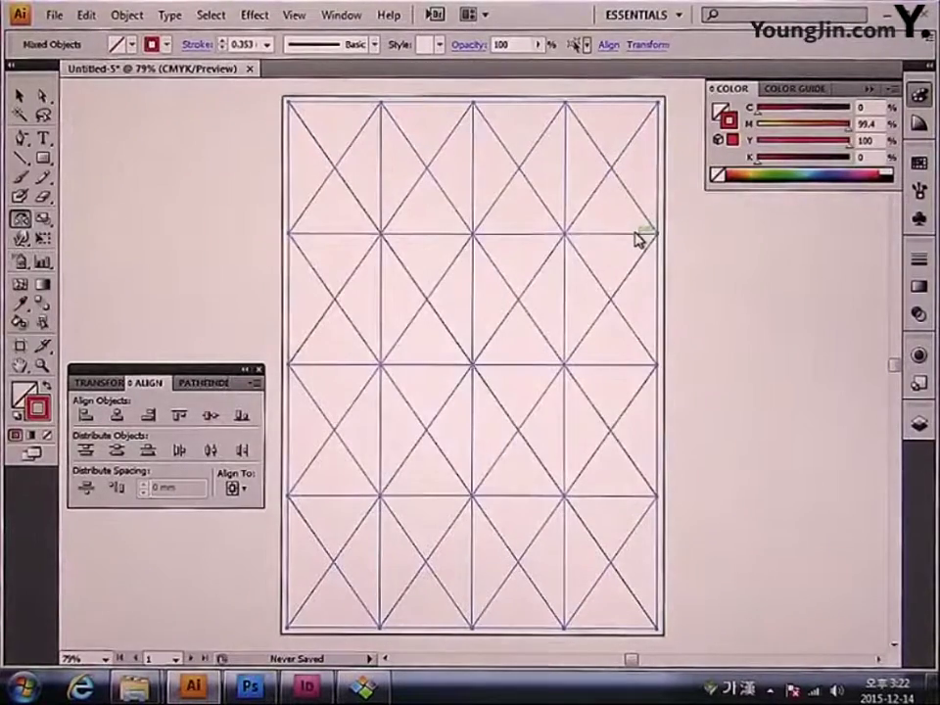
key("ctrl+g")
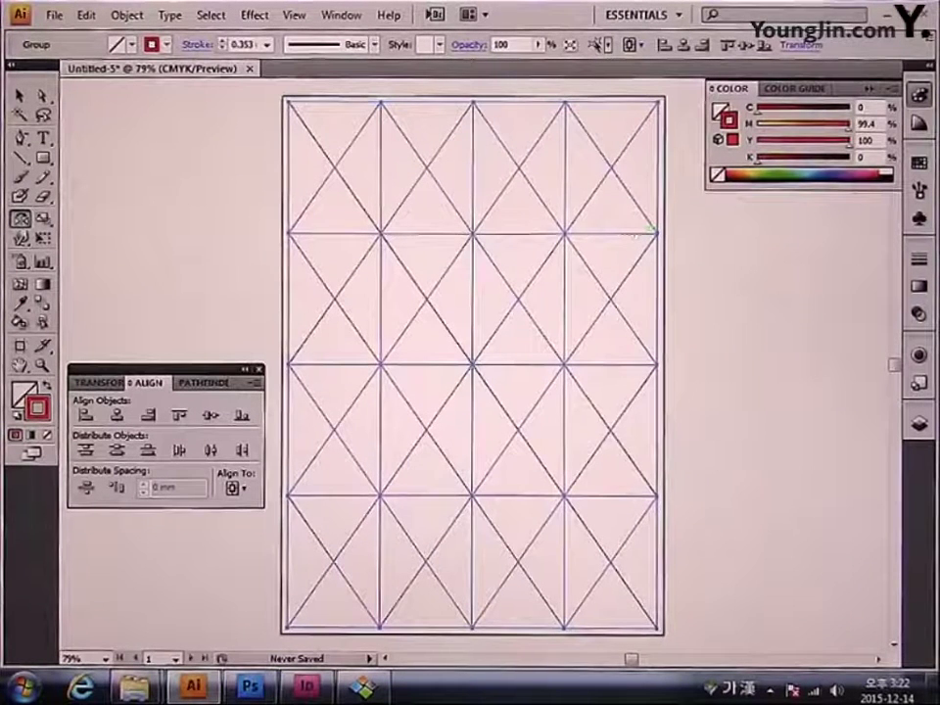
Step: Save the document as 일러스트작업.ai in the 작업 folder, replacing the existing file and keeping the Illustrator CS4 version
left_click(53, 15)
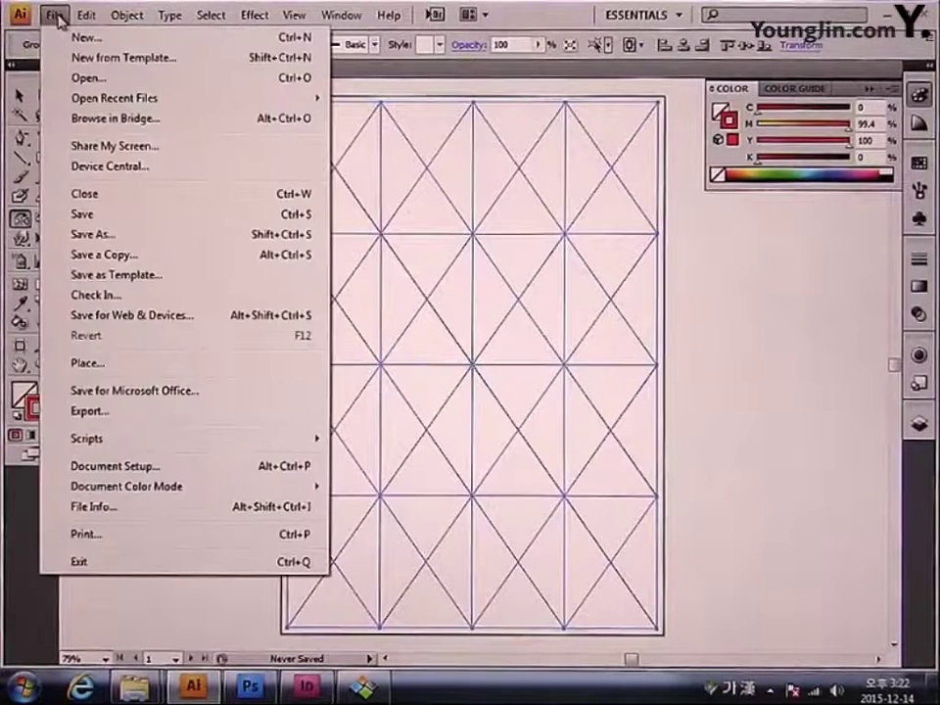
left_click(93, 215)
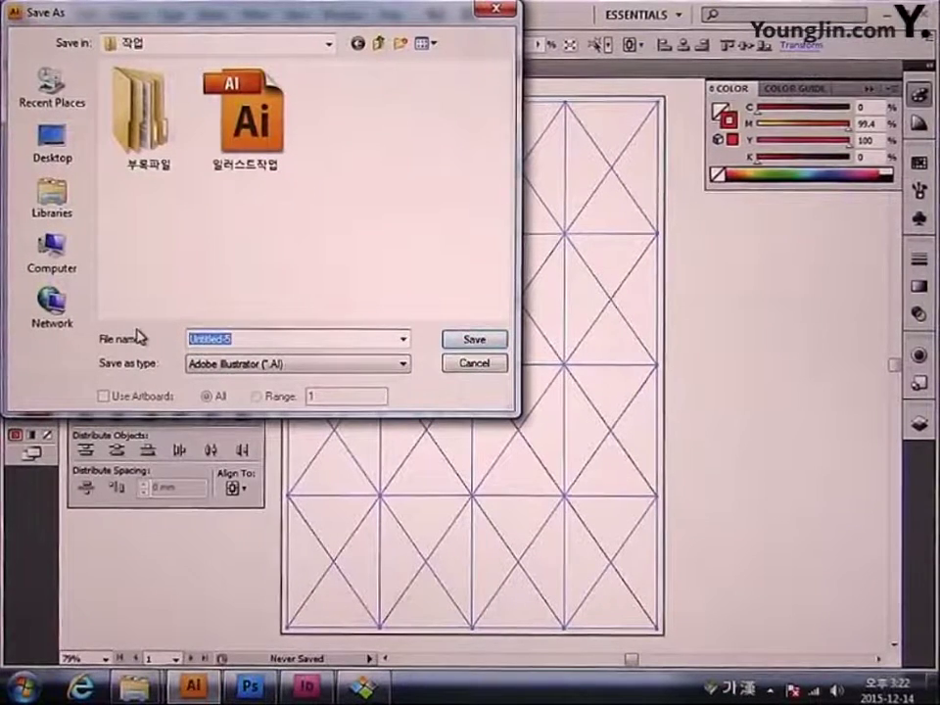
type("ㅂ")
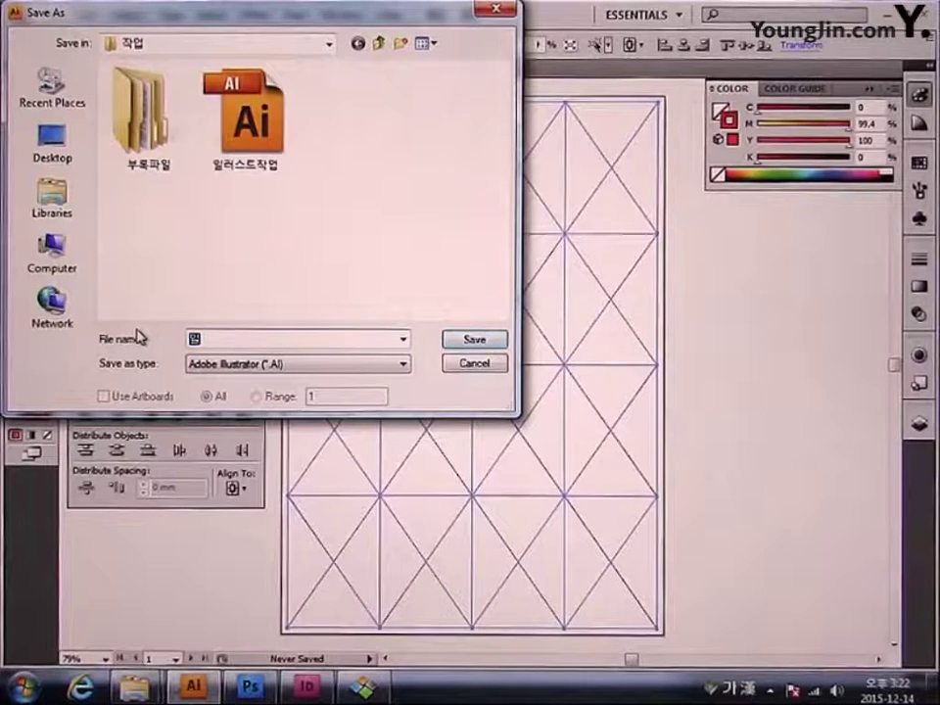
type("러스트작업")
key("Down")
key("Return")
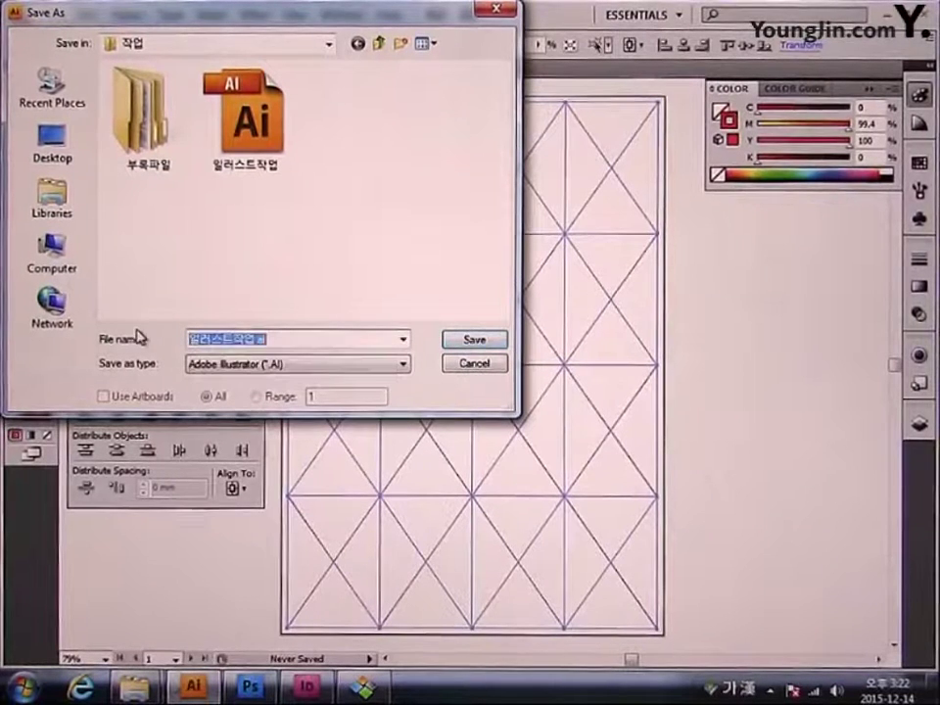
key("Return")
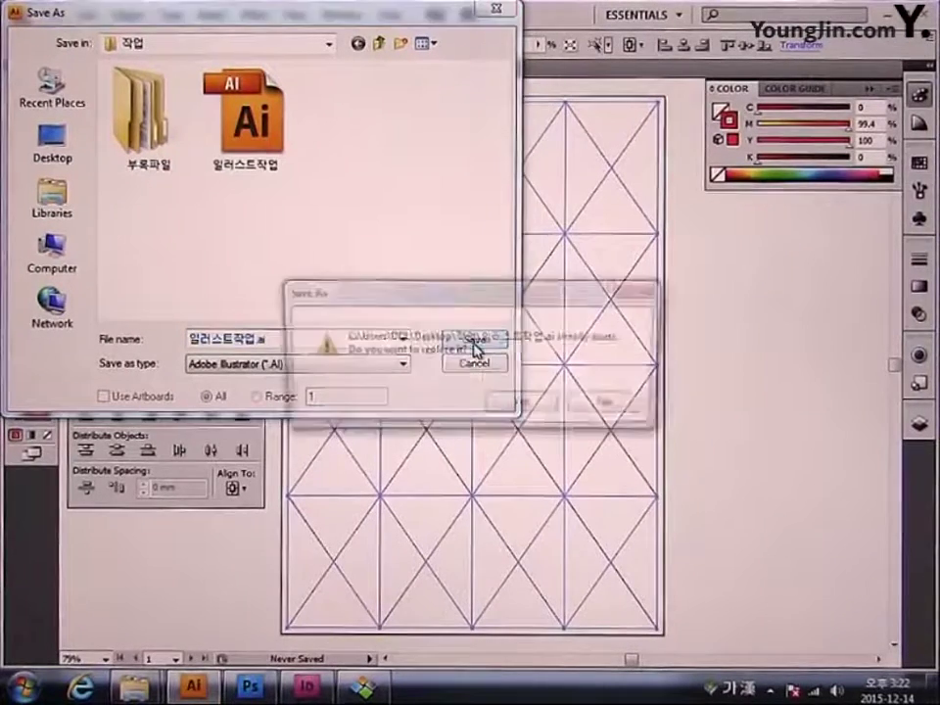
left_click(516, 409)
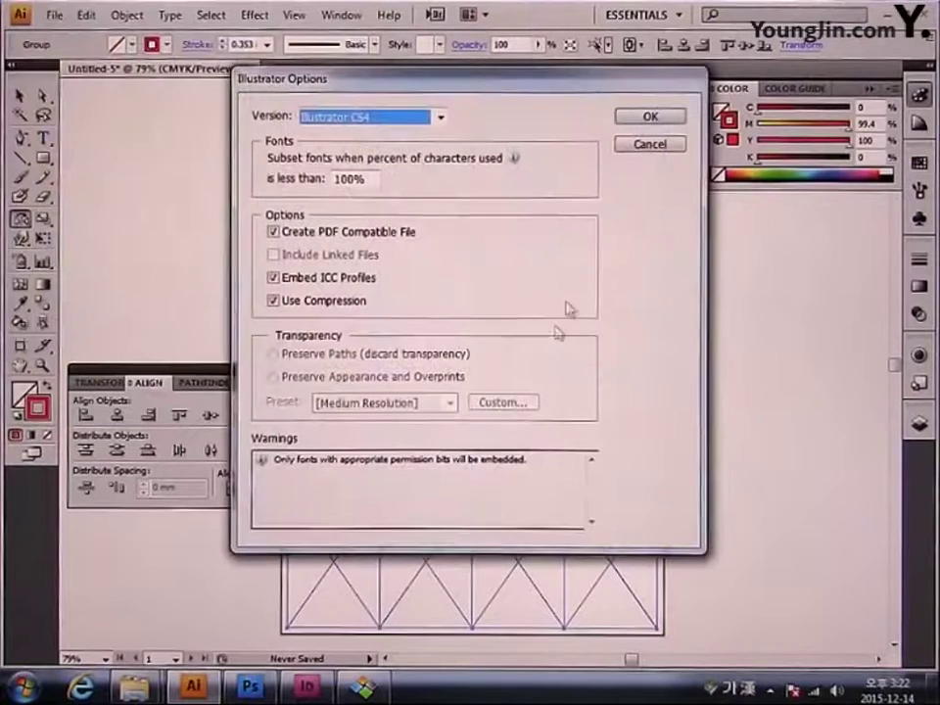
left_click(642, 120)
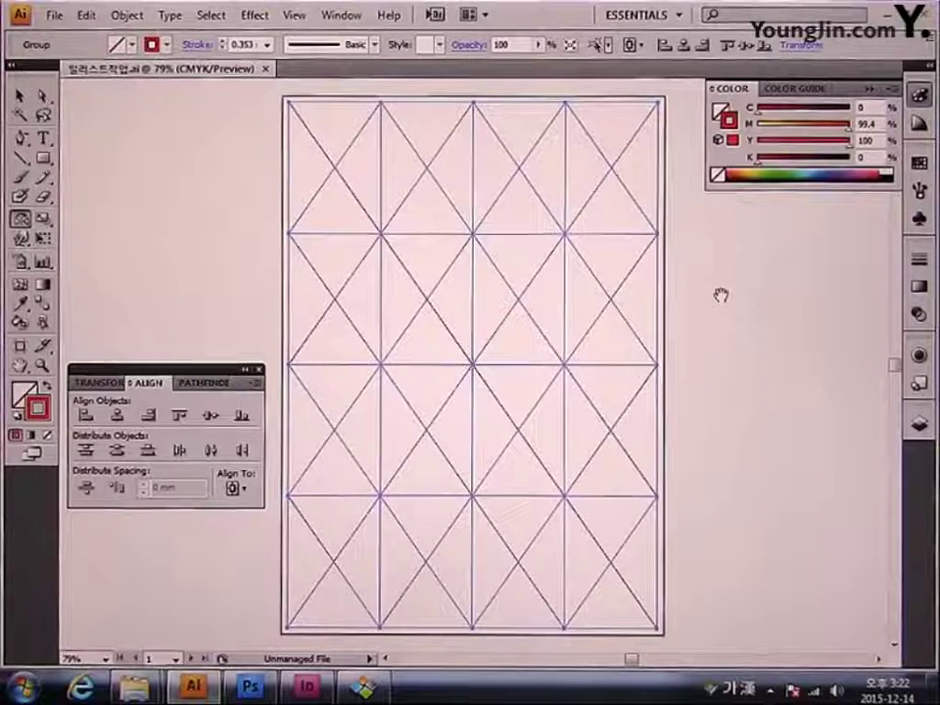
Step: Lock the 그리드 layer
left_click_drag(721, 295, 566, 294)
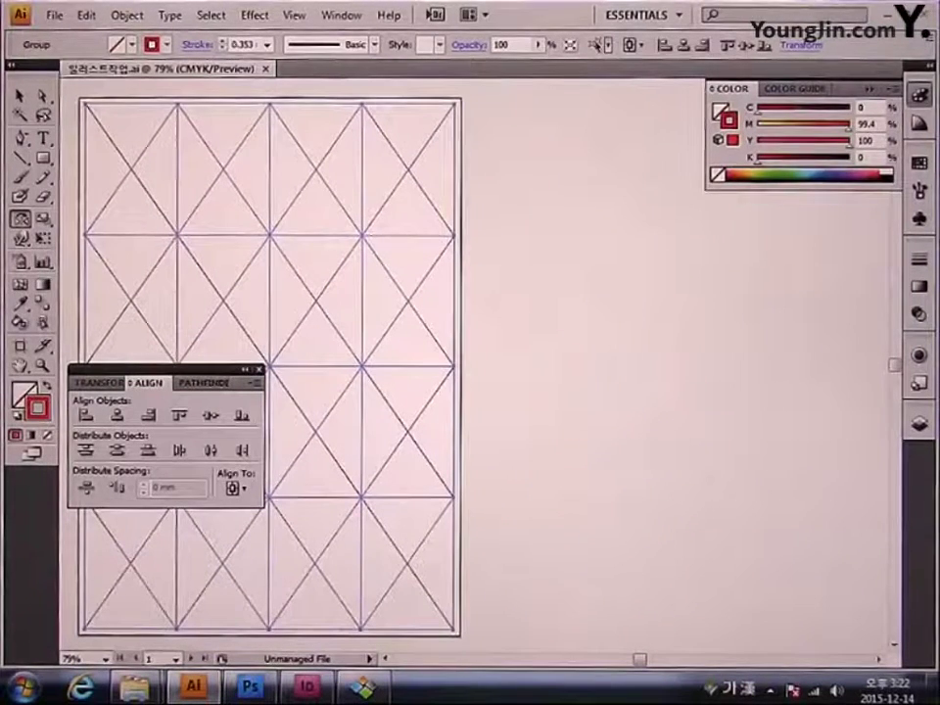
left_click(921, 425)
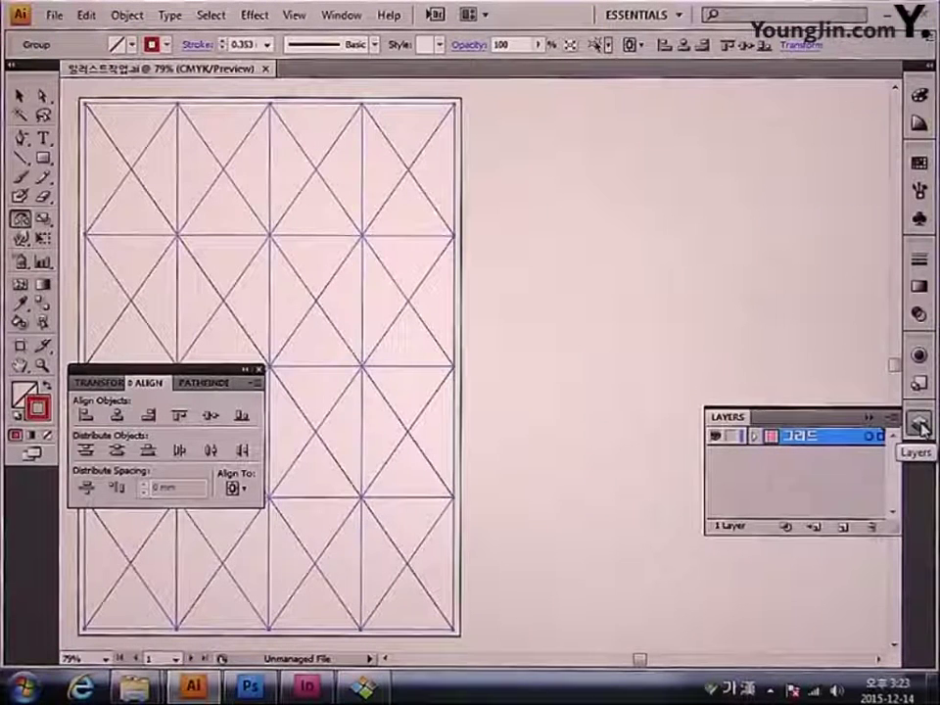
left_click(731, 437)
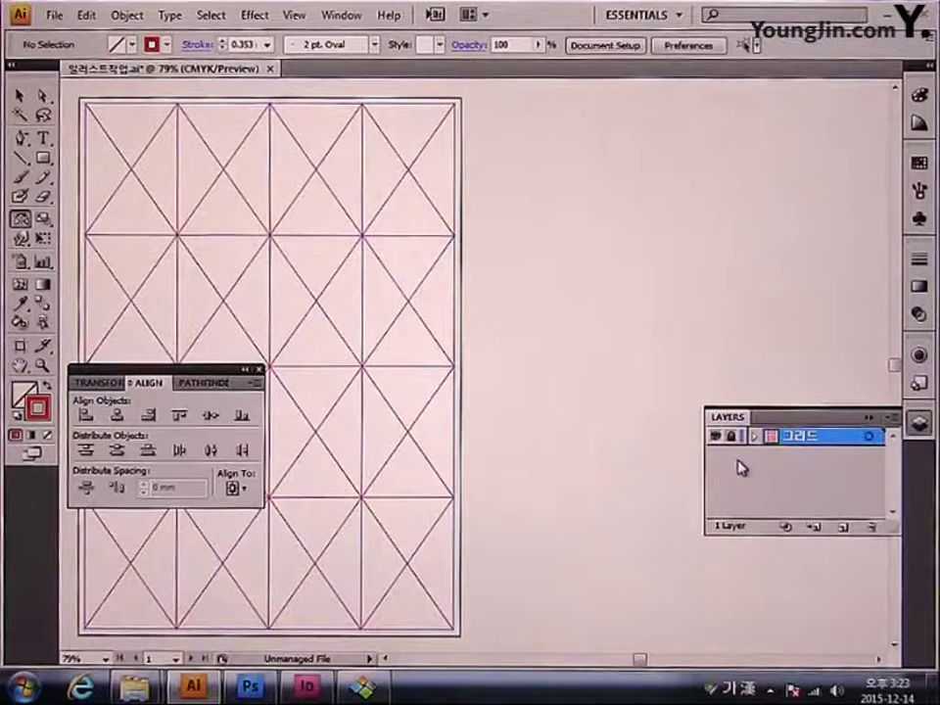
Step: Add a new layer, place it below the 그리드 layer and name it 도형
left_click(844, 528)
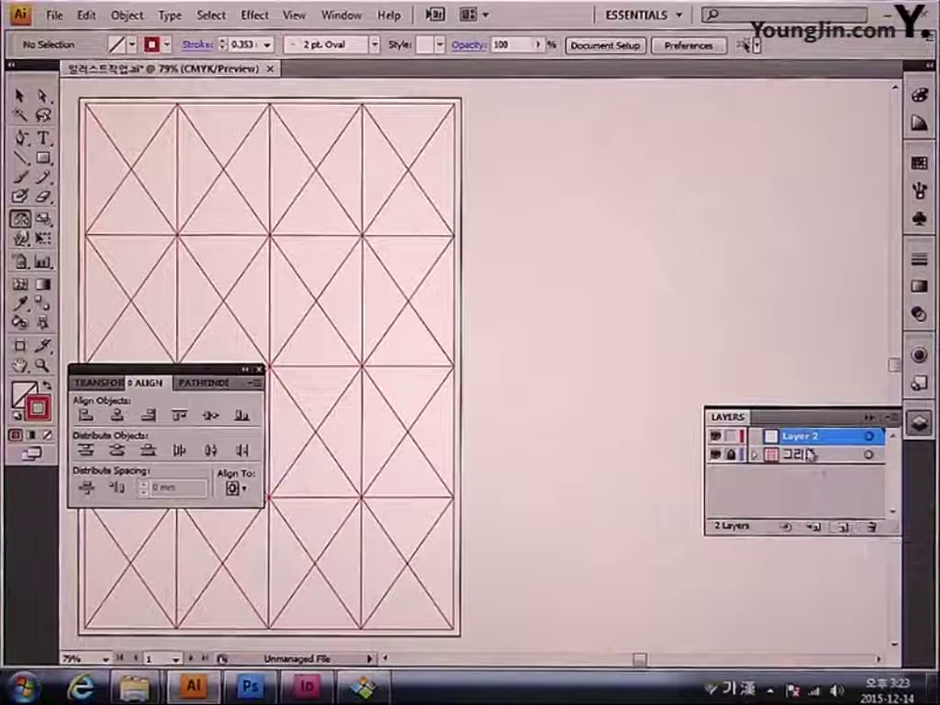
left_click_drag(808, 443, 809, 478)
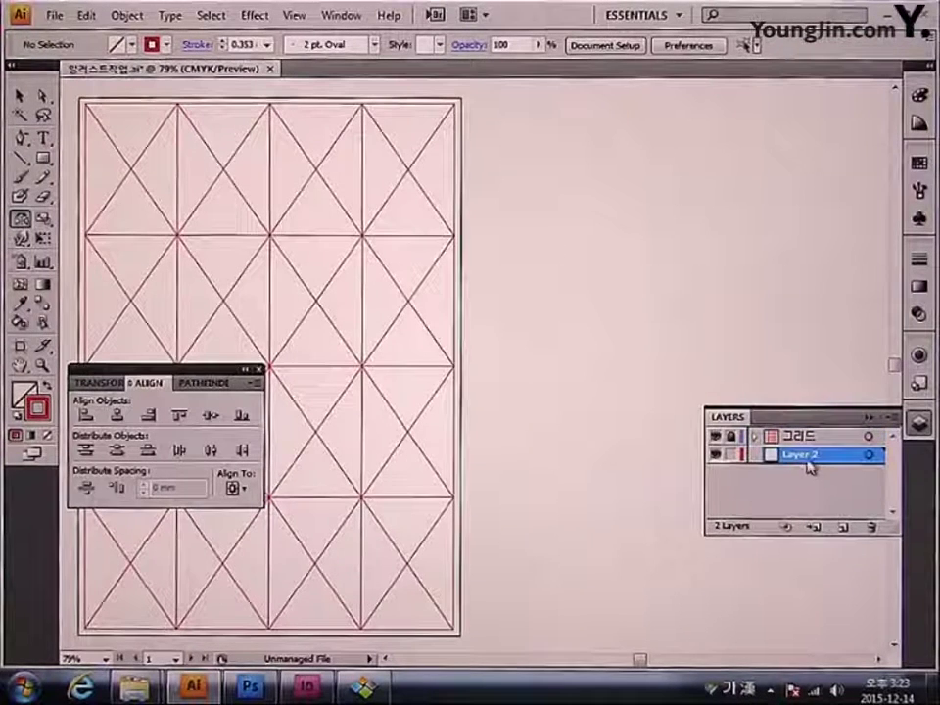
double_click(809, 456)
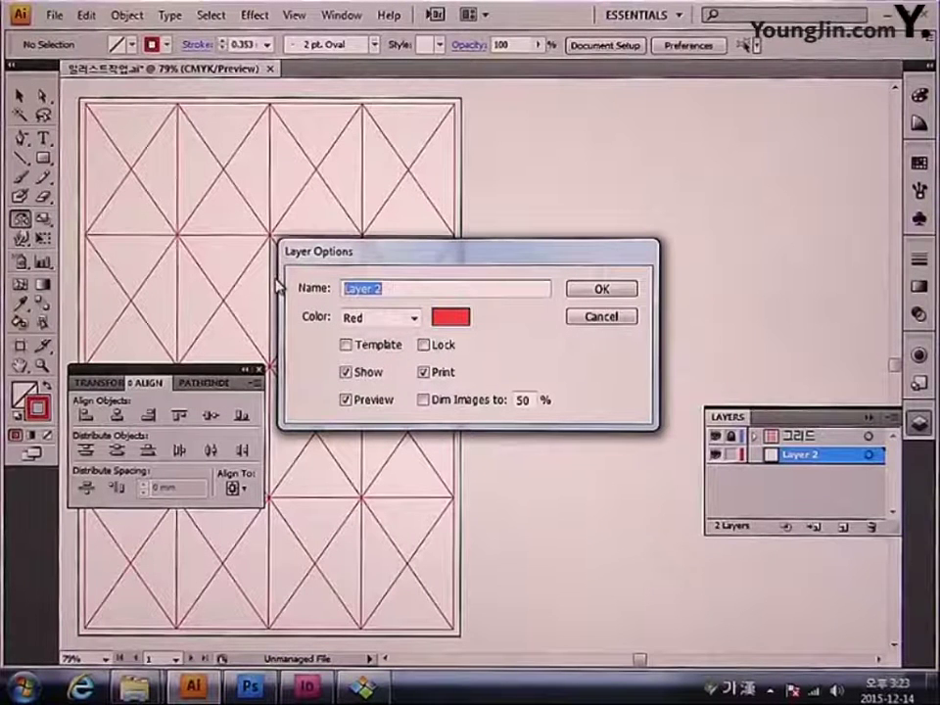
type("도련")
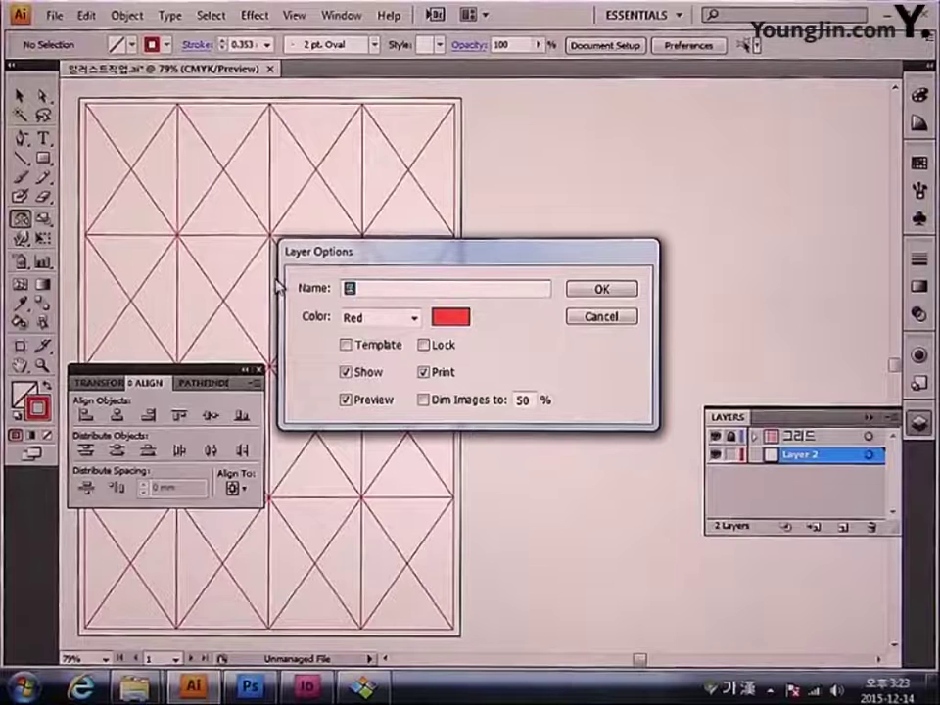
key("Return")
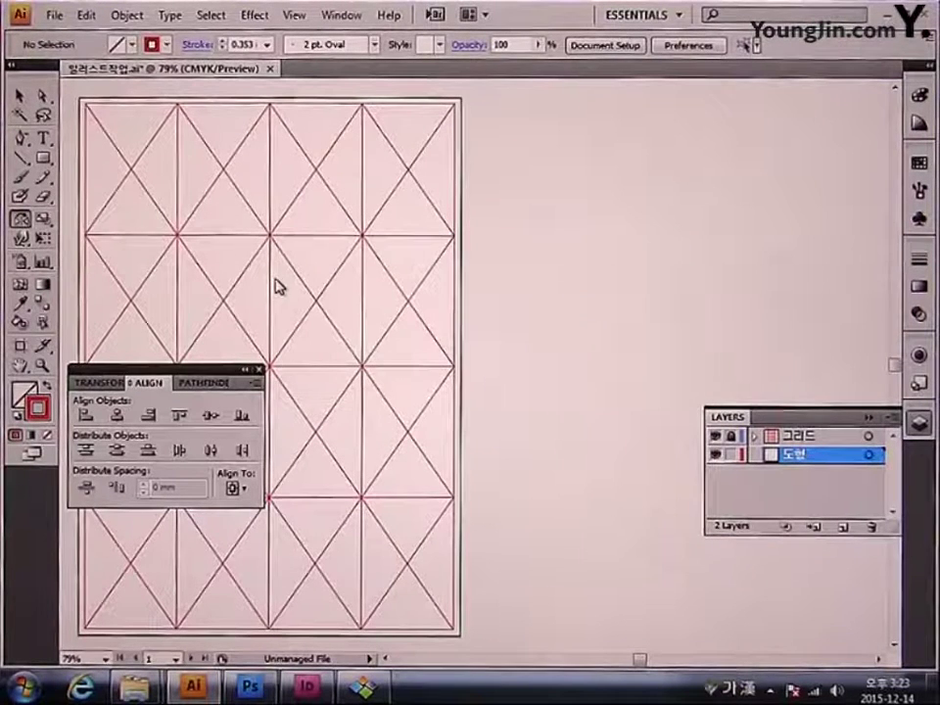
Step: Show the document grid and enable Snap to Grid
left_click(291, 16)
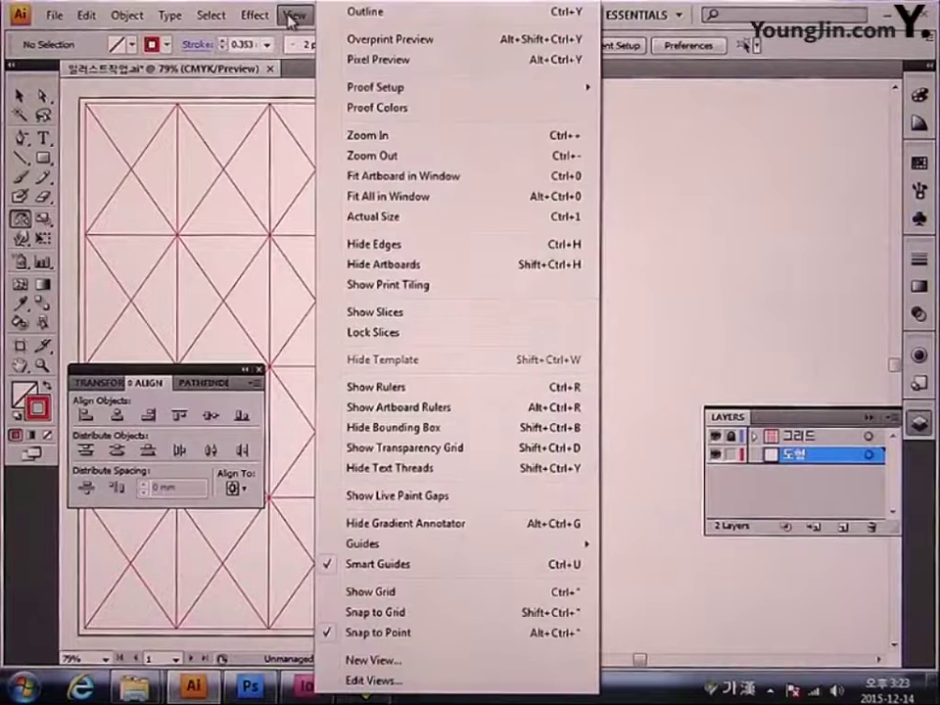
left_click(394, 596)
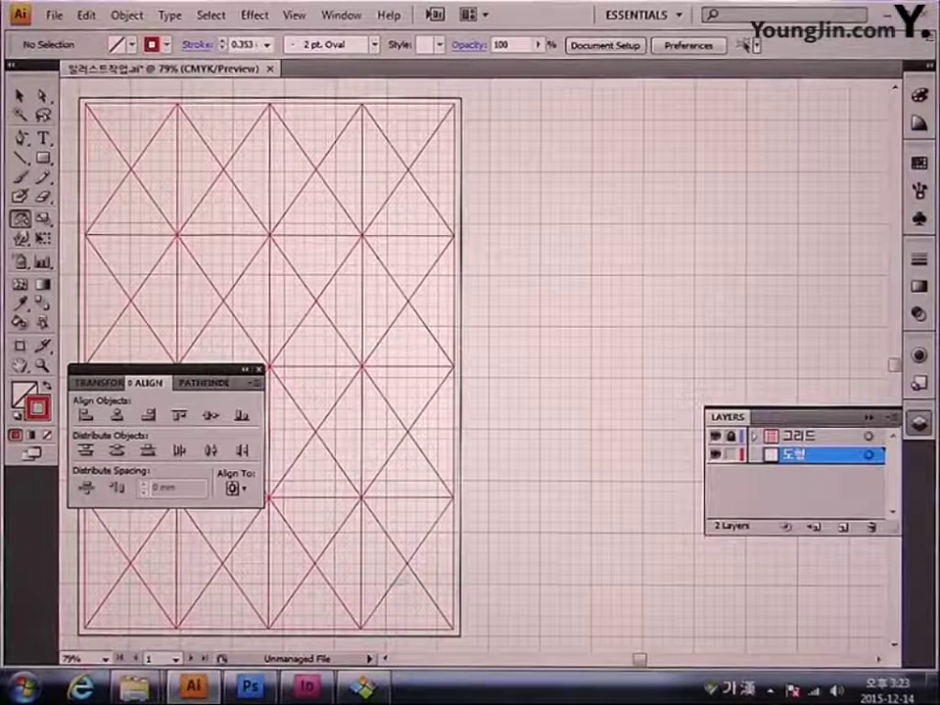
left_click(294, 15)
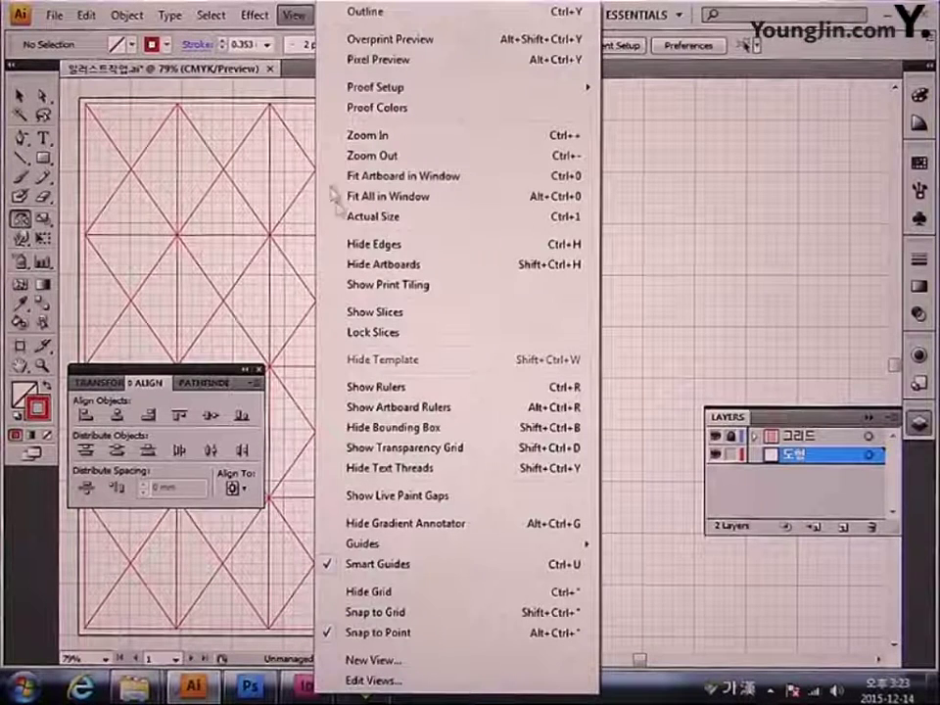
left_click(406, 614)
left_click(312, 26)
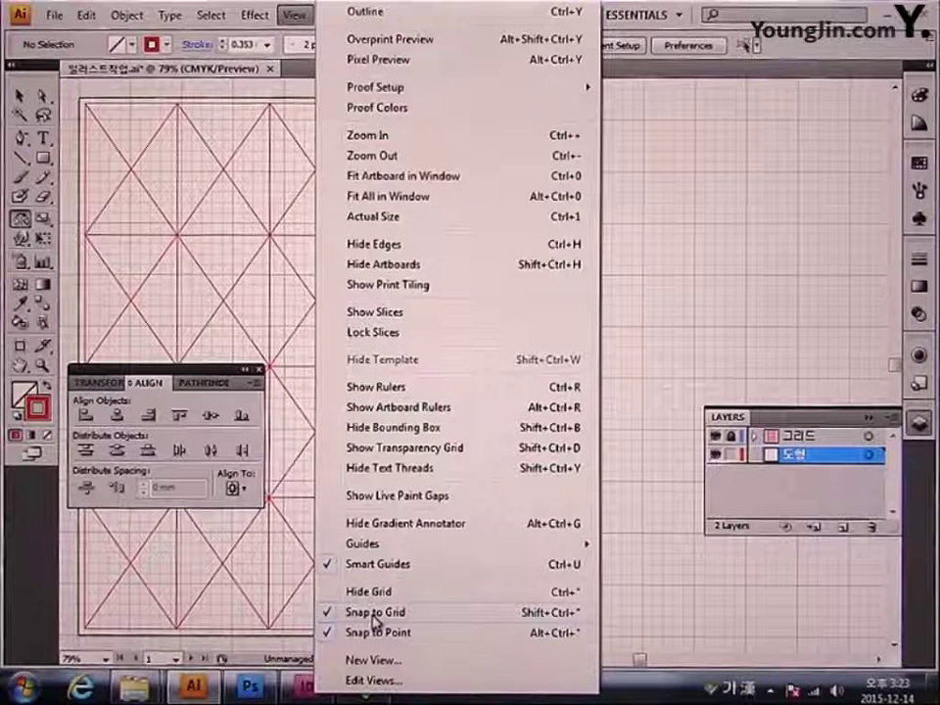
left_click(631, 323)
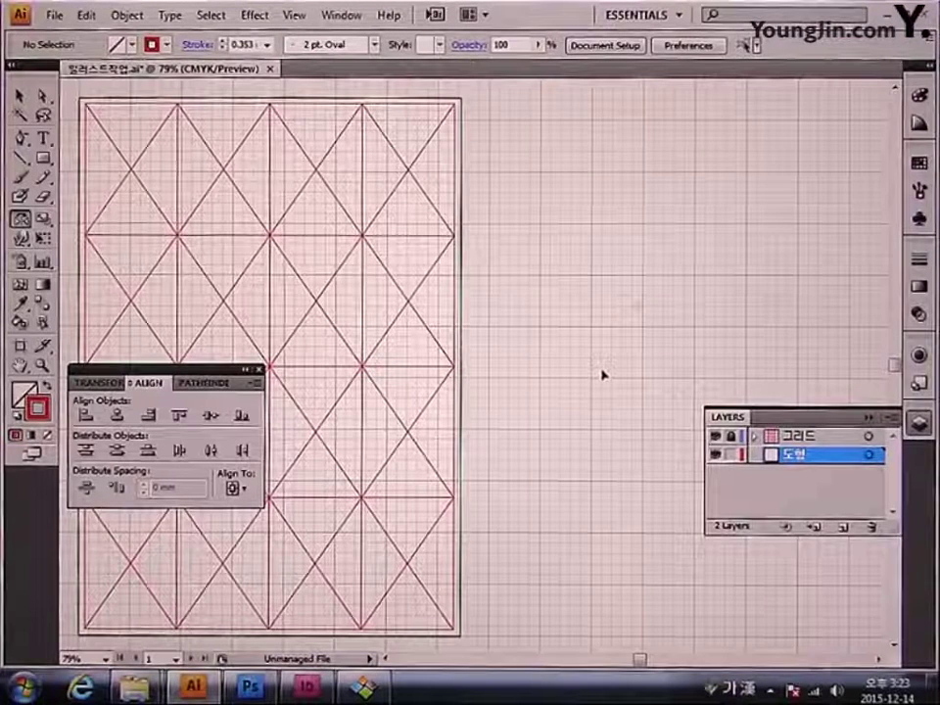
Step: Draw a tall rectangle one major grid square wide and six high on the empty canvas to the right of the artboard
left_click_drag(631, 369, 379, 368)
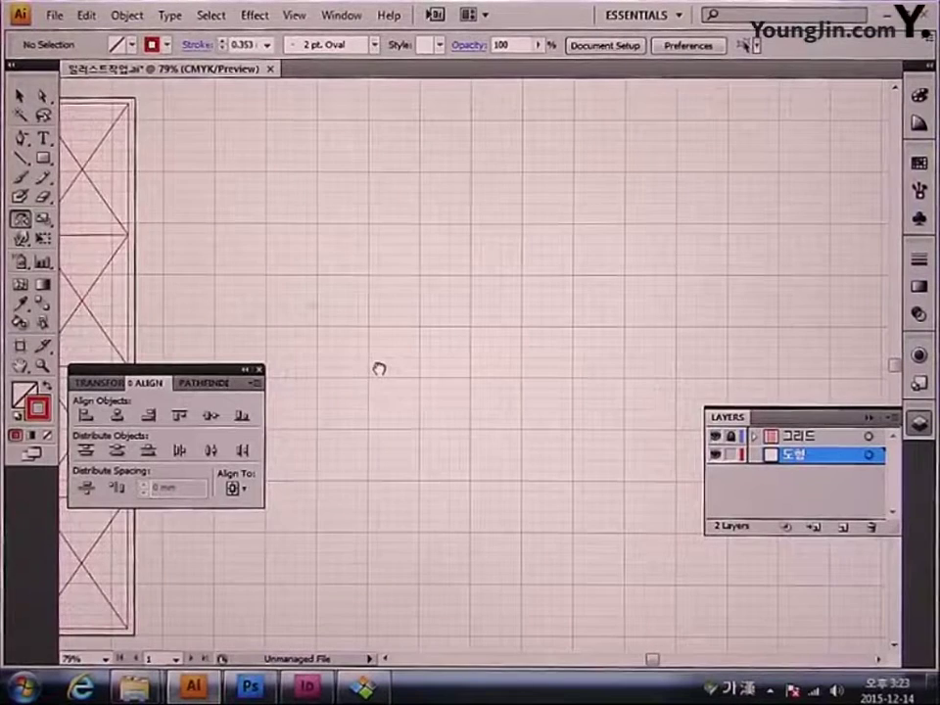
left_click(43, 158)
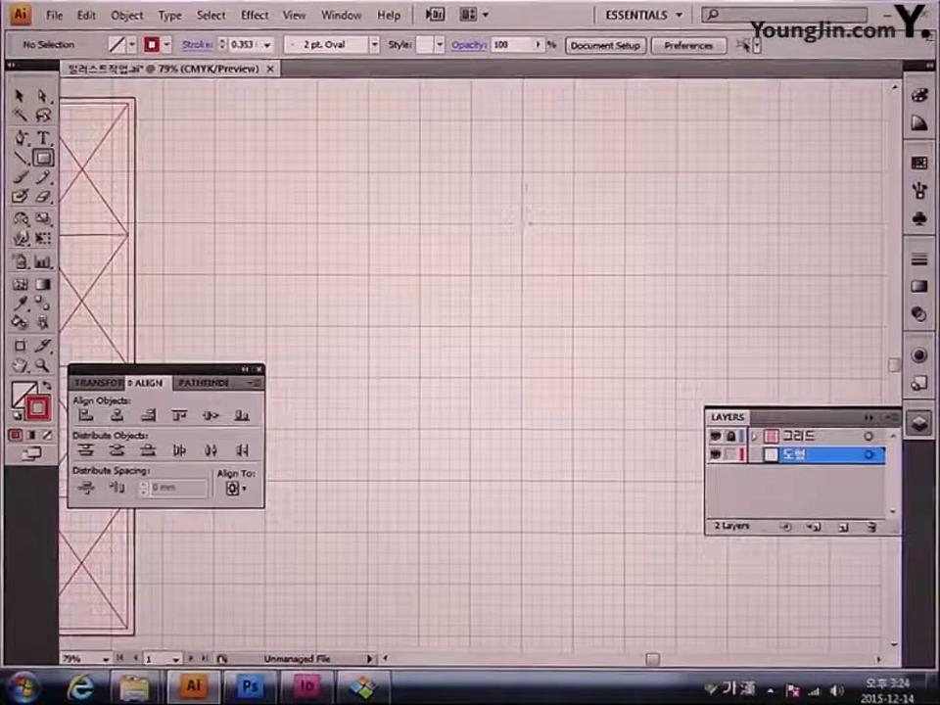
mouse_move(522, 121)
left_mouse_down()
mouse_move(542, 158)
mouse_move(572, 318)
mouse_move(575, 430)
left_mouse_up()
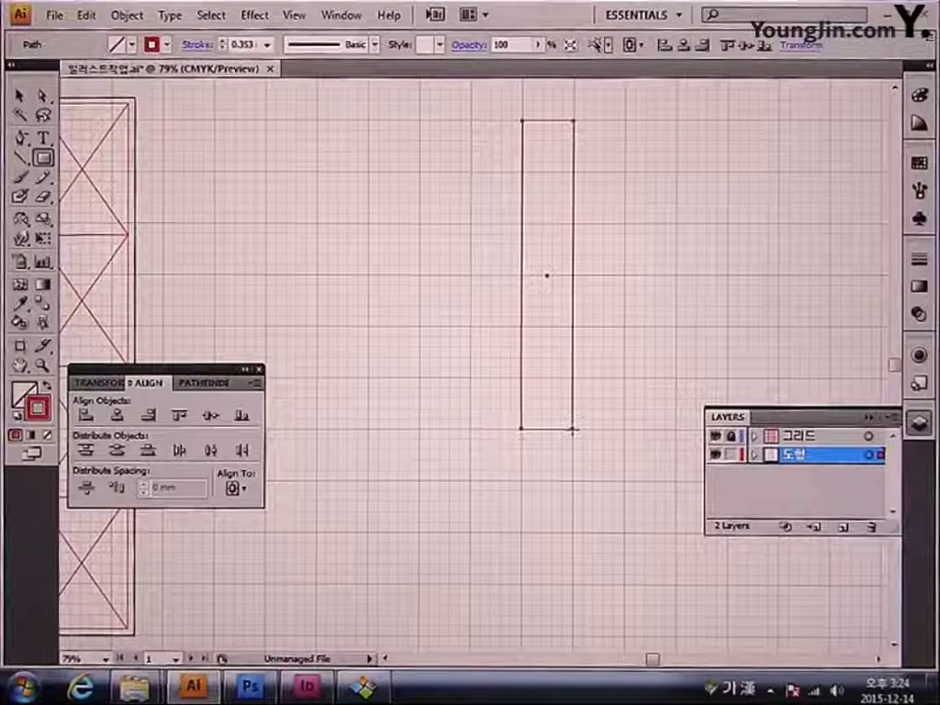
Step: Fill the tall rectangle with C 100, M 0, Y 0, K 0 and remove its stroke
left_click(27, 395)
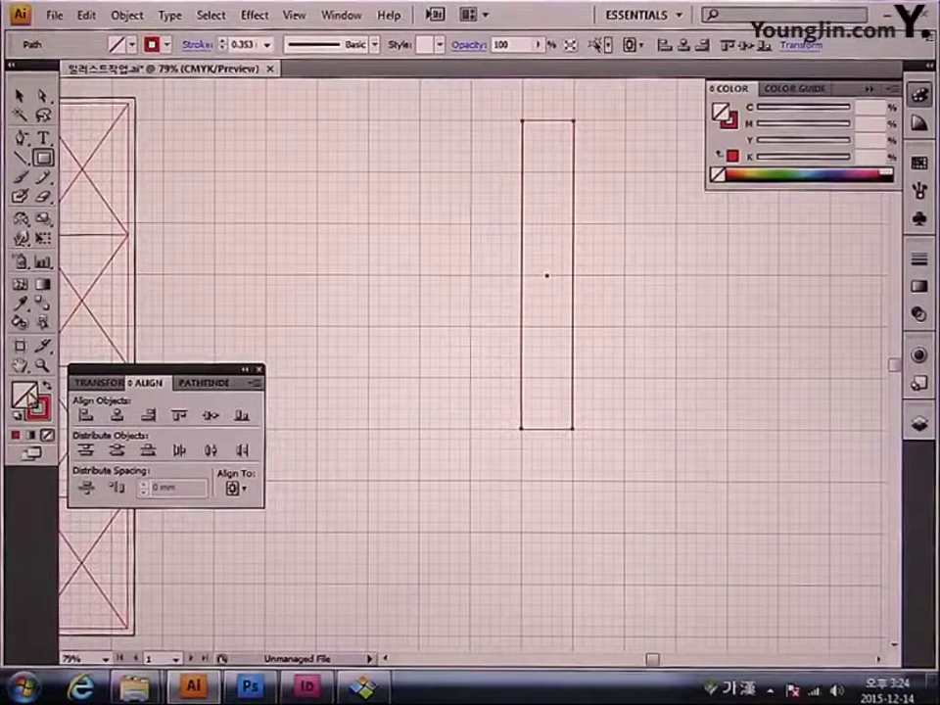
double_click(27, 396)
left_click_drag(642, 385, 546, 392)
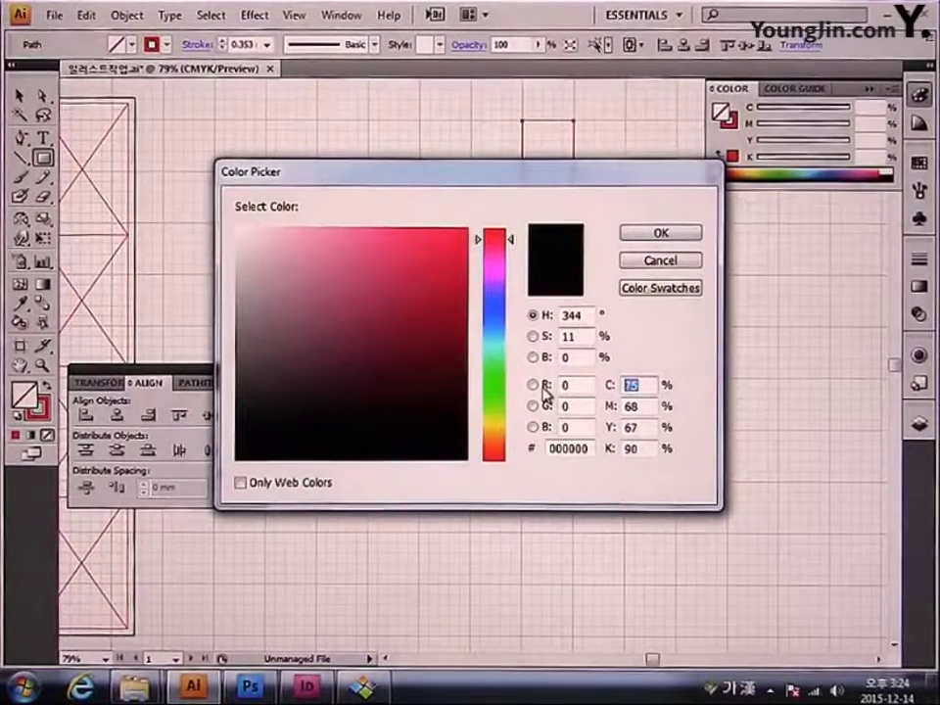
type("100")
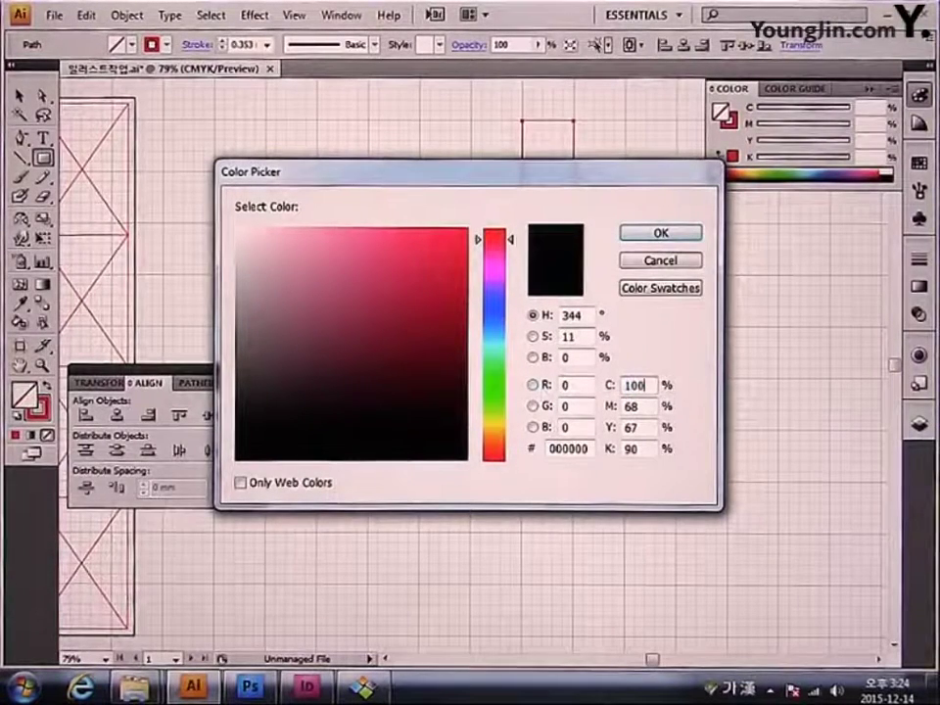
key("Tab")
type("0")
key("Tab")
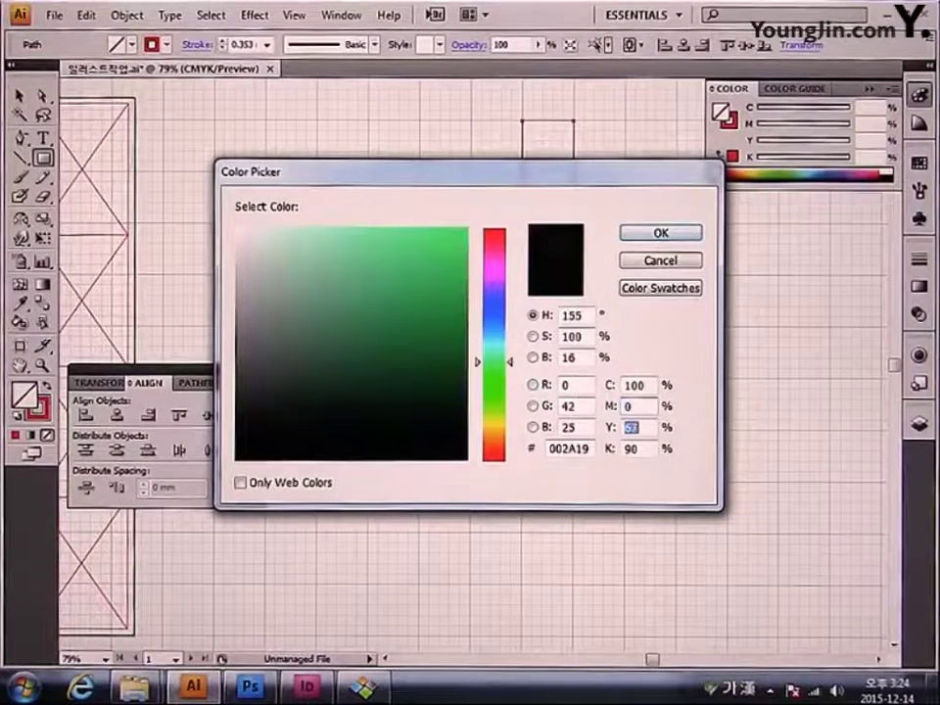
type("0")
key("Tab")
type("0")
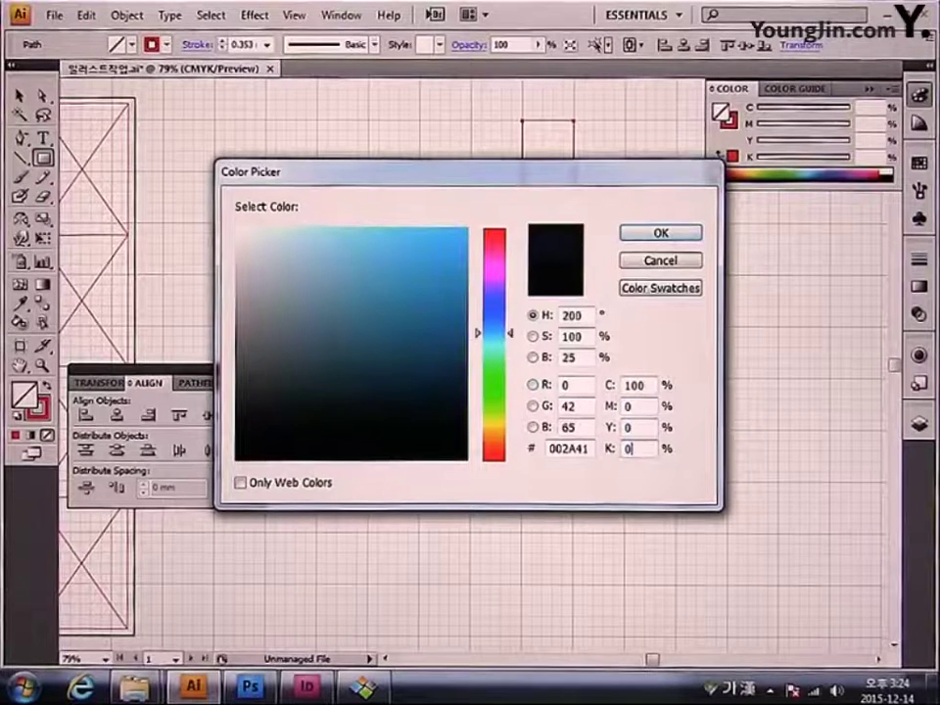
key("Return")
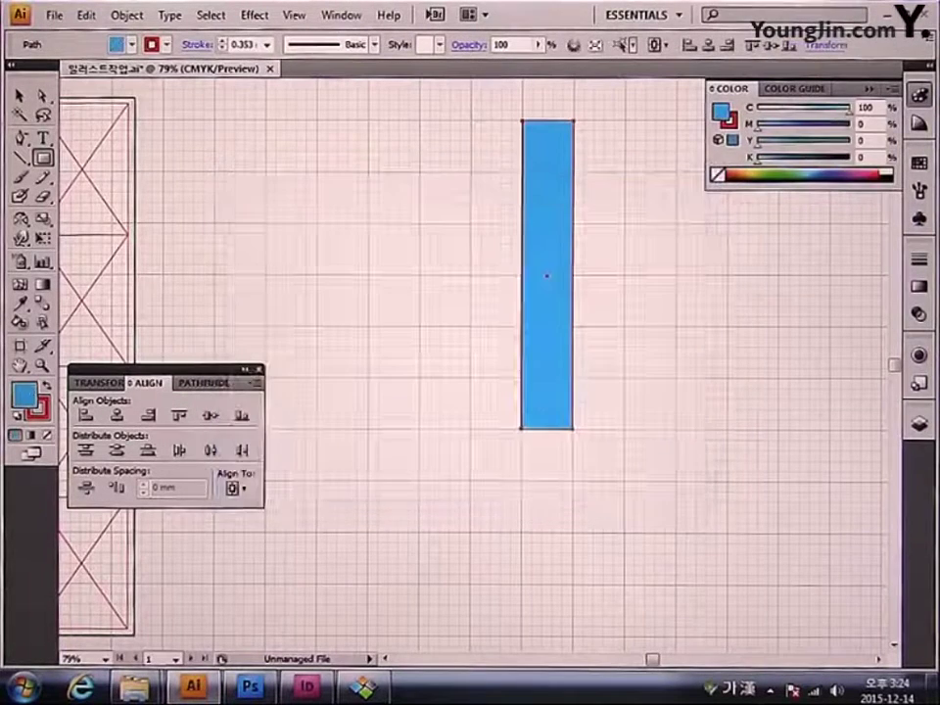
left_click(39, 406)
left_click(46, 434)
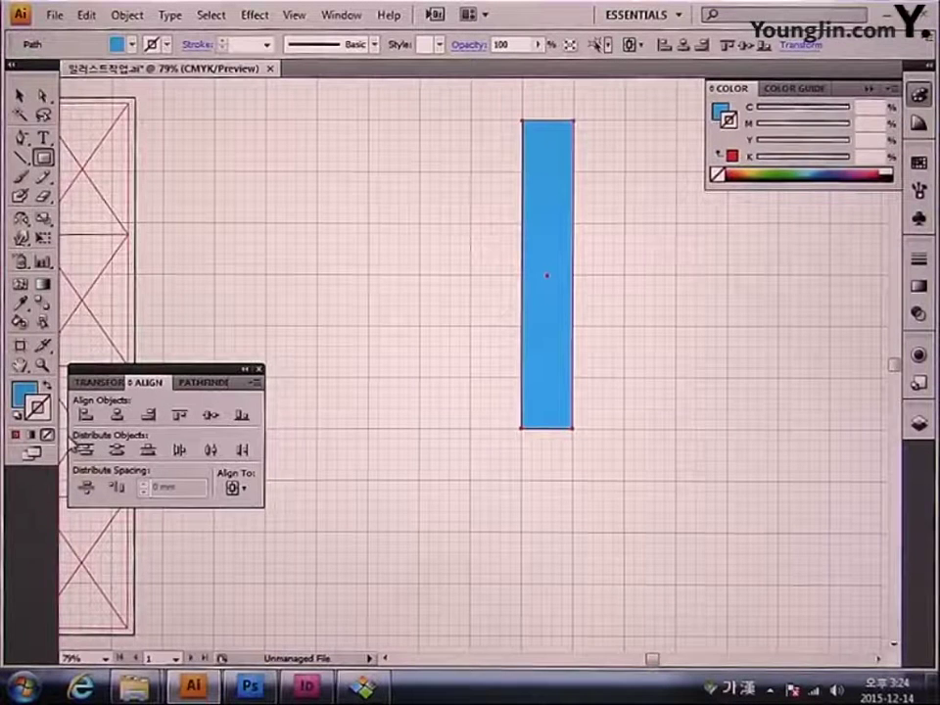
Step: Delete the rectangle's bottom-right anchor point to turn it into a narrow triangle pointing down
left_click_drag(19, 147, 114, 186)
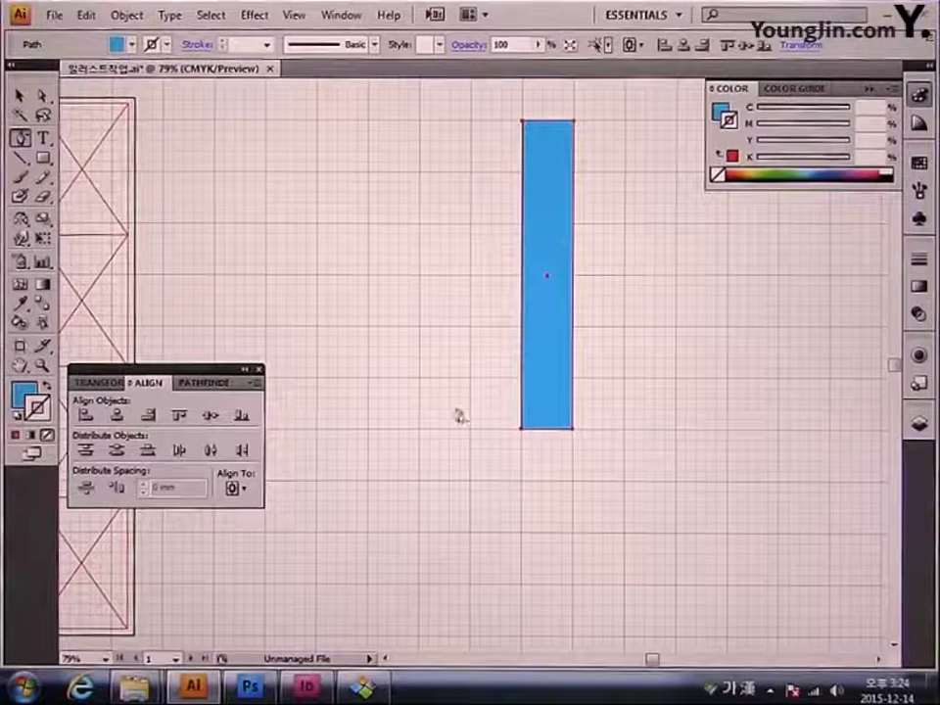
left_click(574, 433)
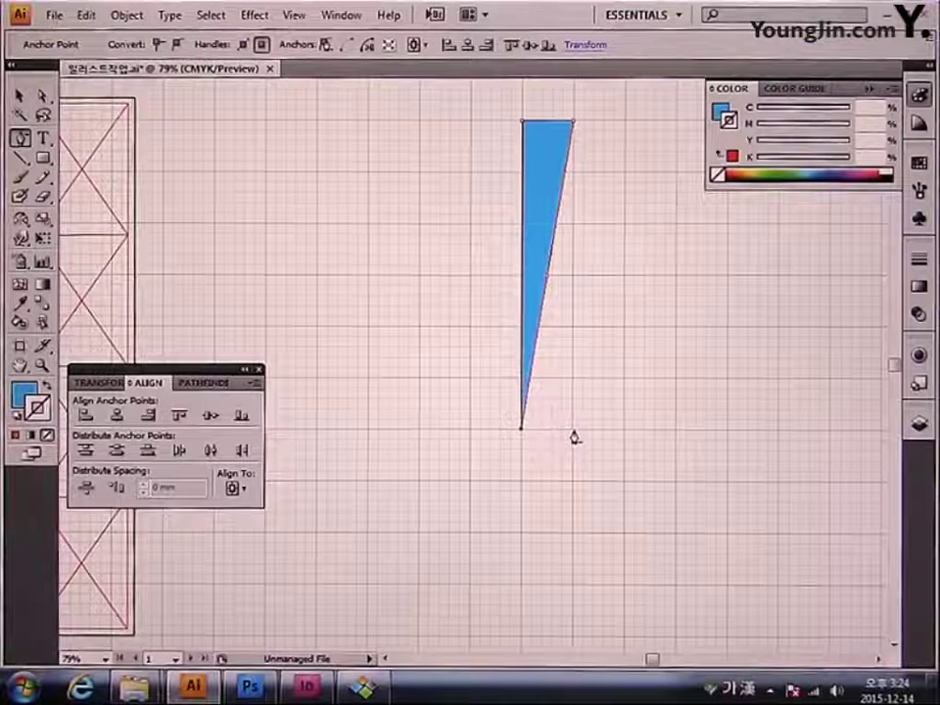
left_click(19, 95)
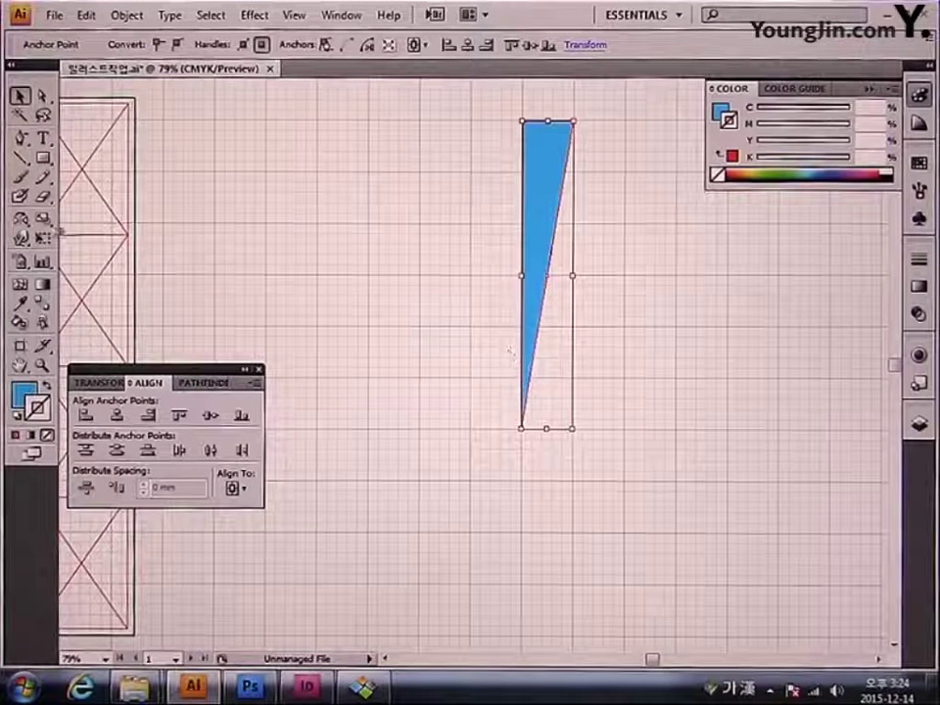
Step: Create a copy of the triangle rotated 20° about its bottom tip
left_click_drag(21, 217, 84, 219)
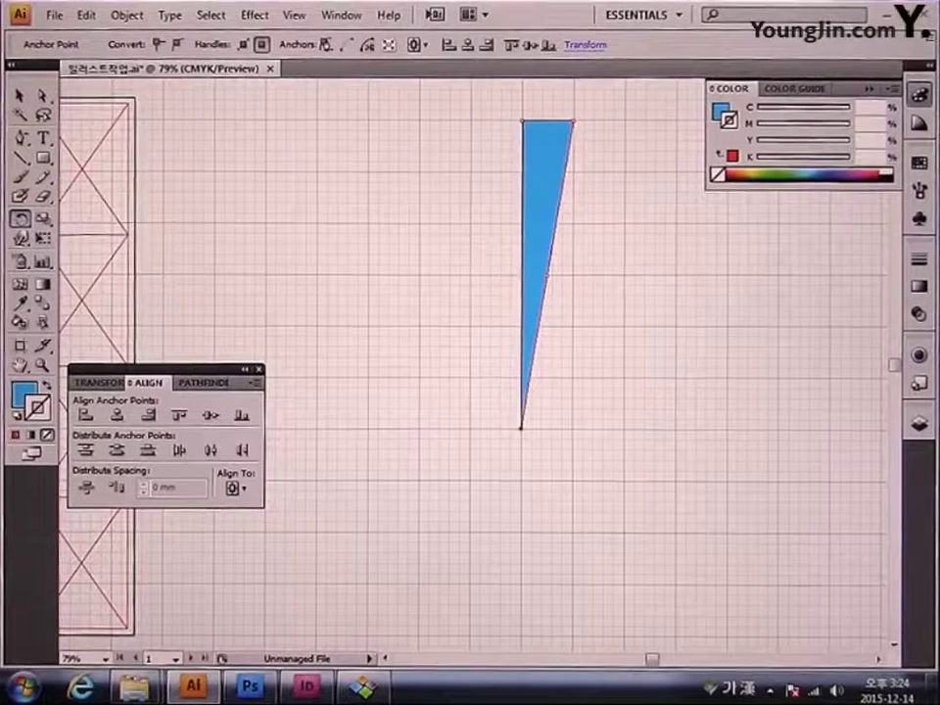
left_click(522, 428, "alt")
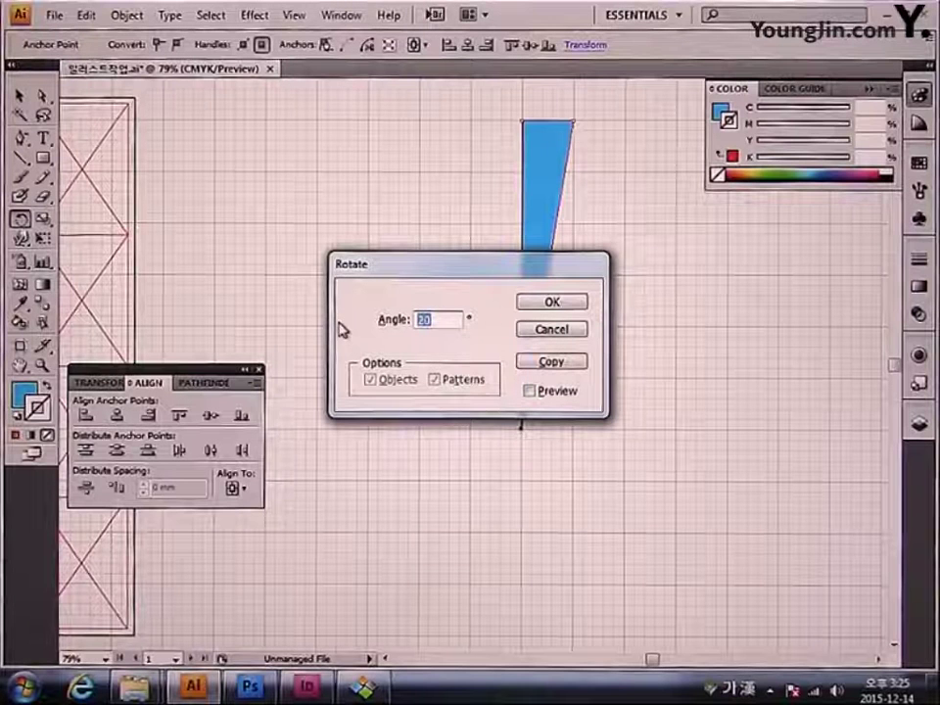
type("2")
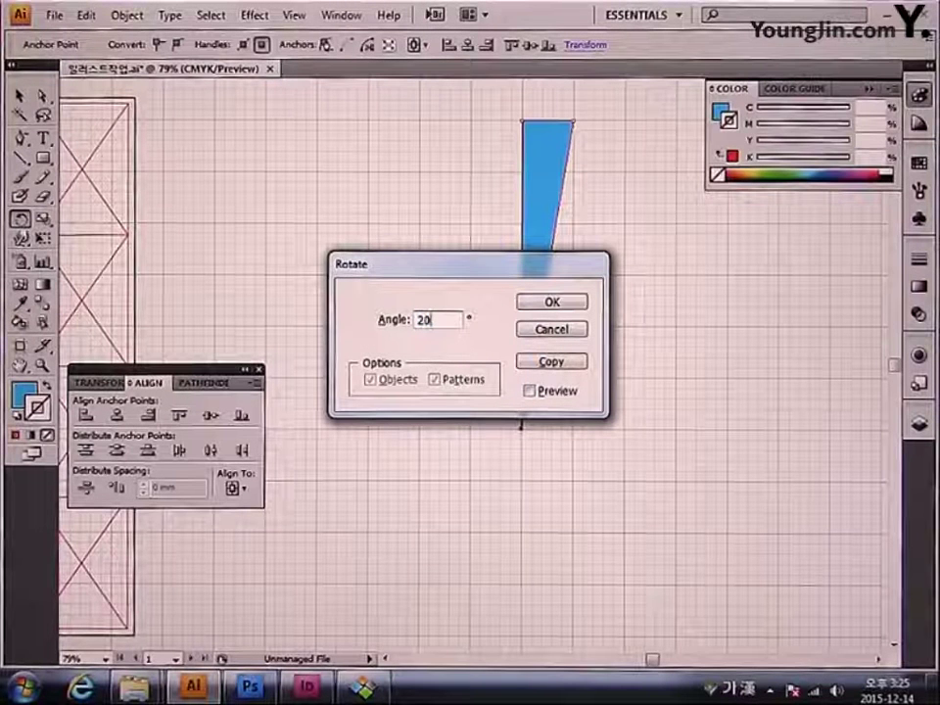
left_click(568, 364)
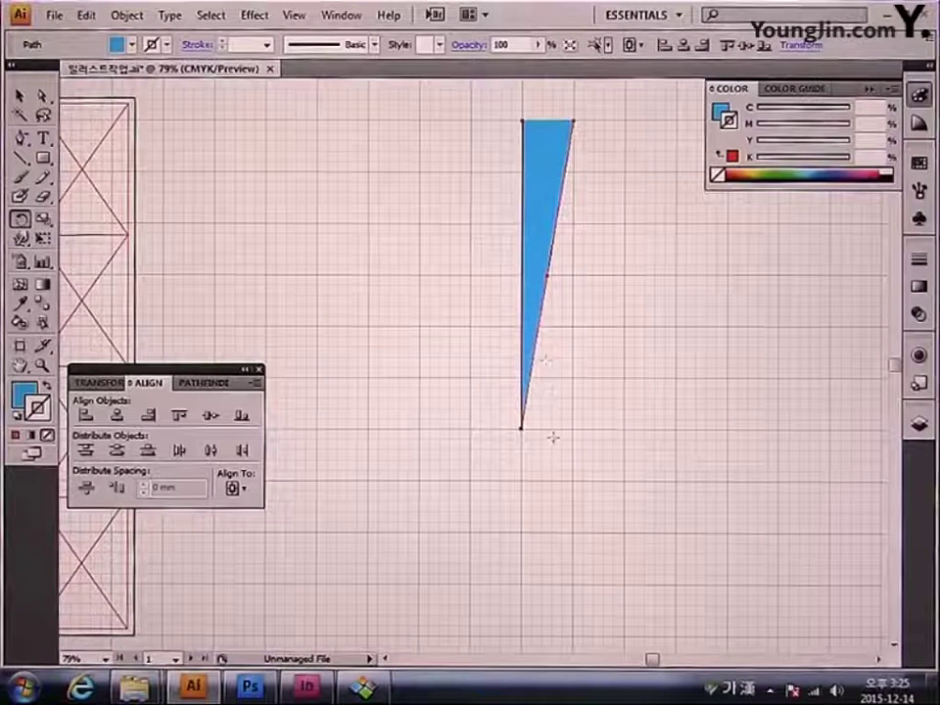
left_click(520, 430, "alt")
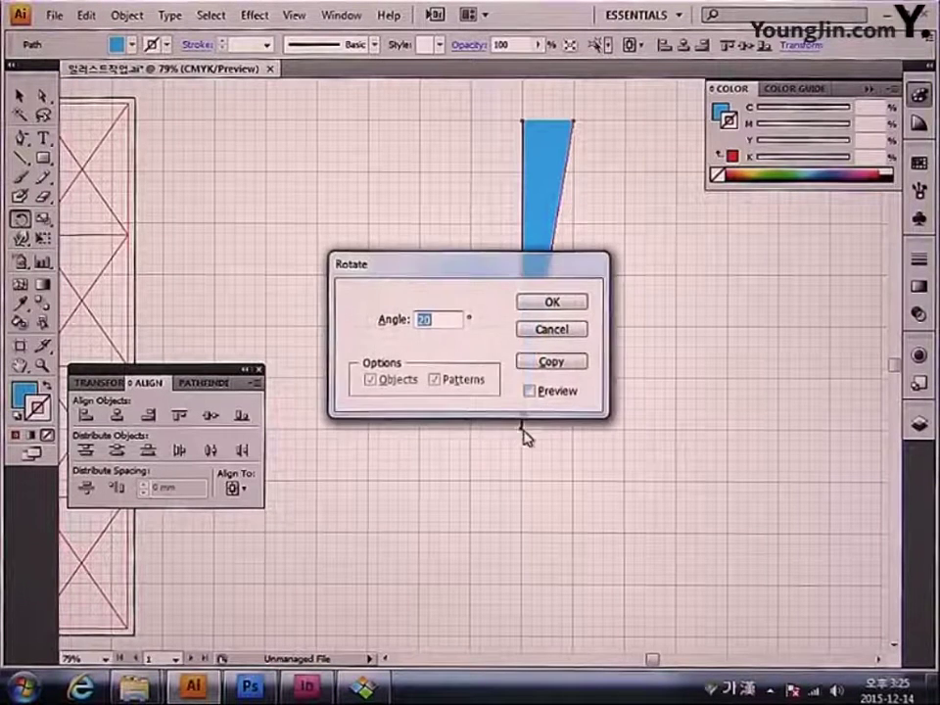
left_click(545, 362)
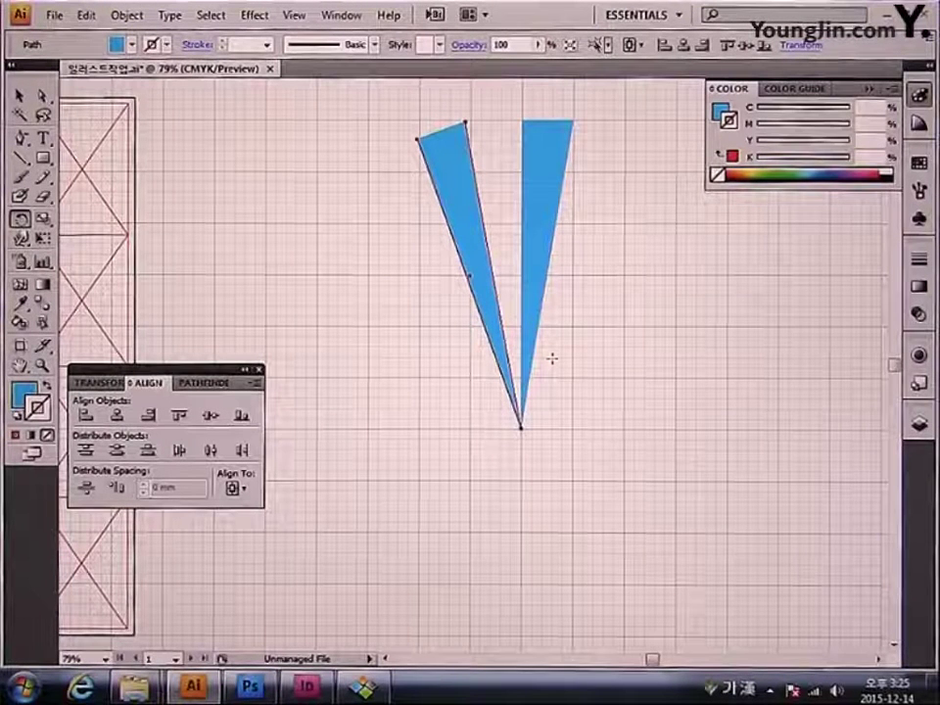
Step: Repeat the 20° rotated copy around the tip until the triangles form a full-circle sunburst
key("v")
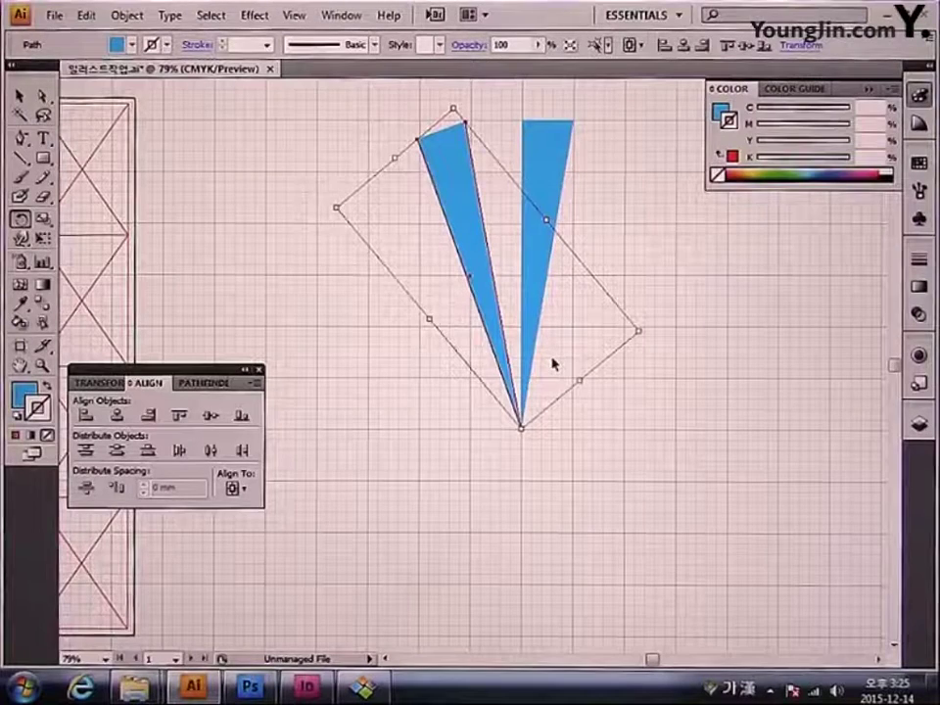
key("ctrl+d")
key("ctrl+d")
key("ctrl+d")
key("ctrl+d")
key("ctrl+d")
key("ctrl+d")
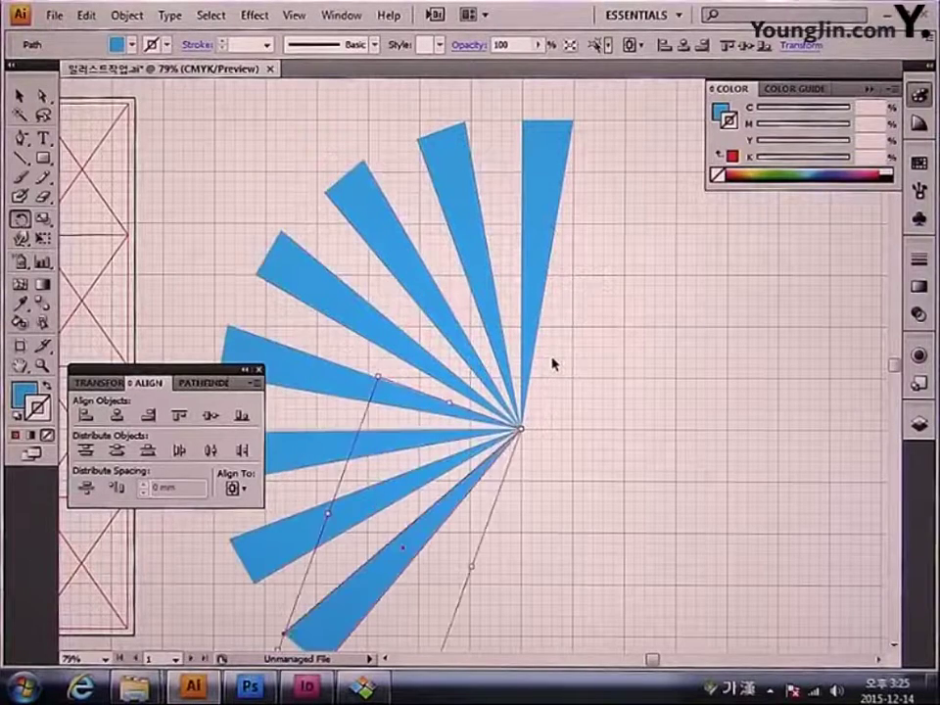
key("ctrl+d")
key("ctrl+d")
key("ctrl+d")
key("ctrl+d")
key("ctrl+d")
key("ctrl+d")
key("ctrl+d")
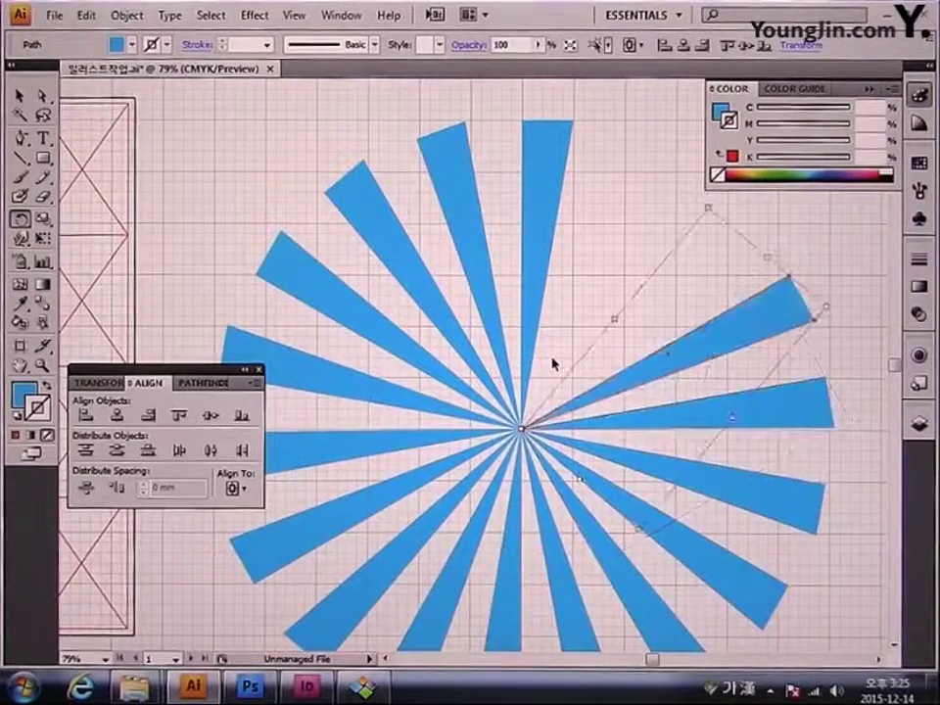
key("ctrl+d")
key("ctrl+d")
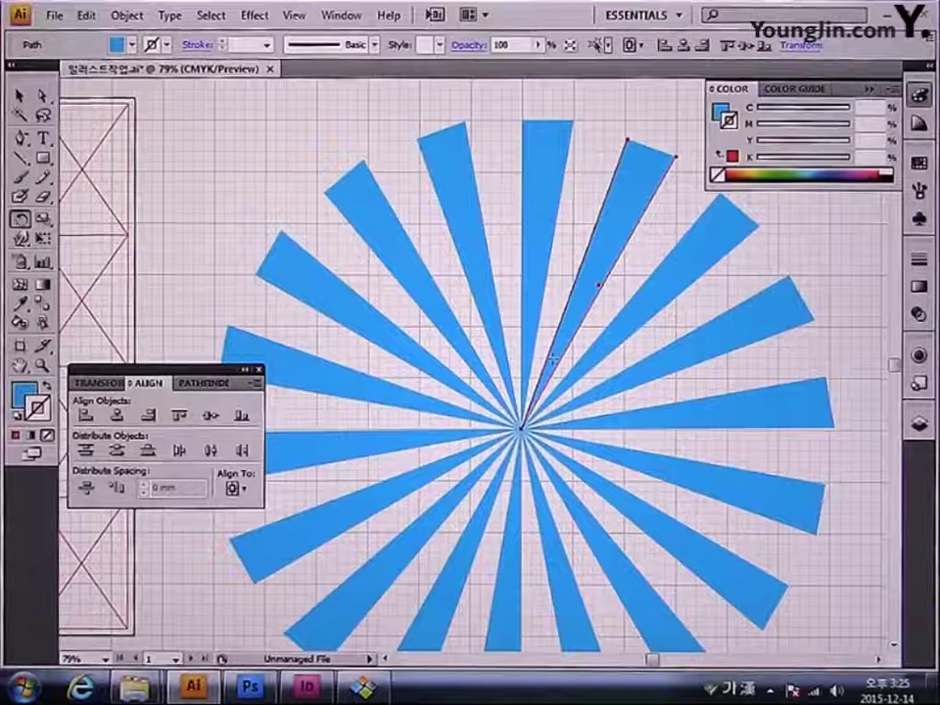
Step: Select all the sunburst triangles and group them
left_click(19, 95)
left_click(543, 176, "shift")
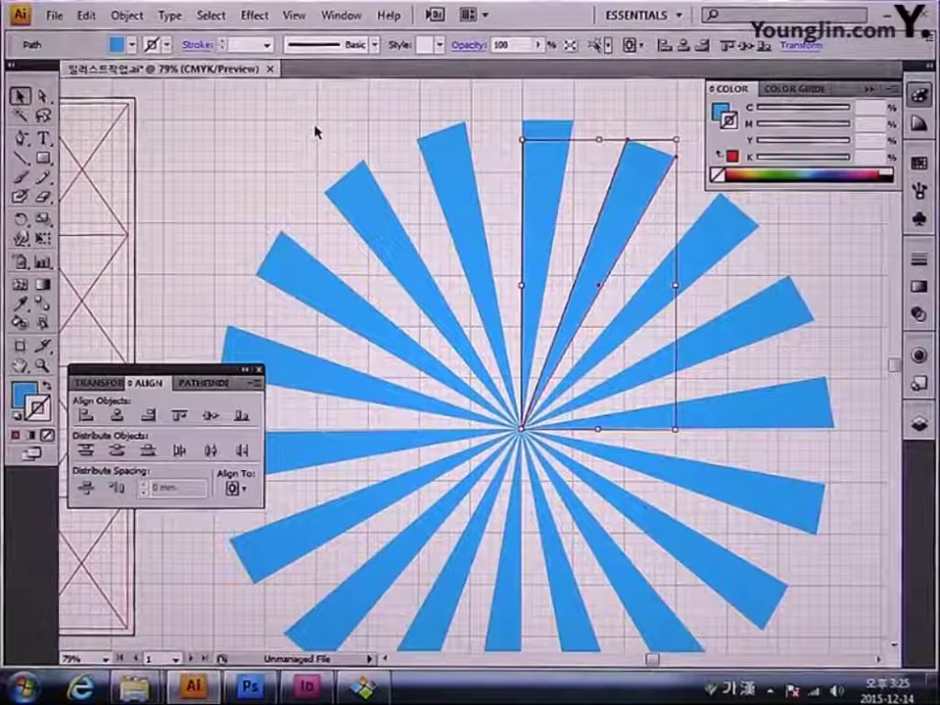
left_click_drag(316, 131, 707, 641)
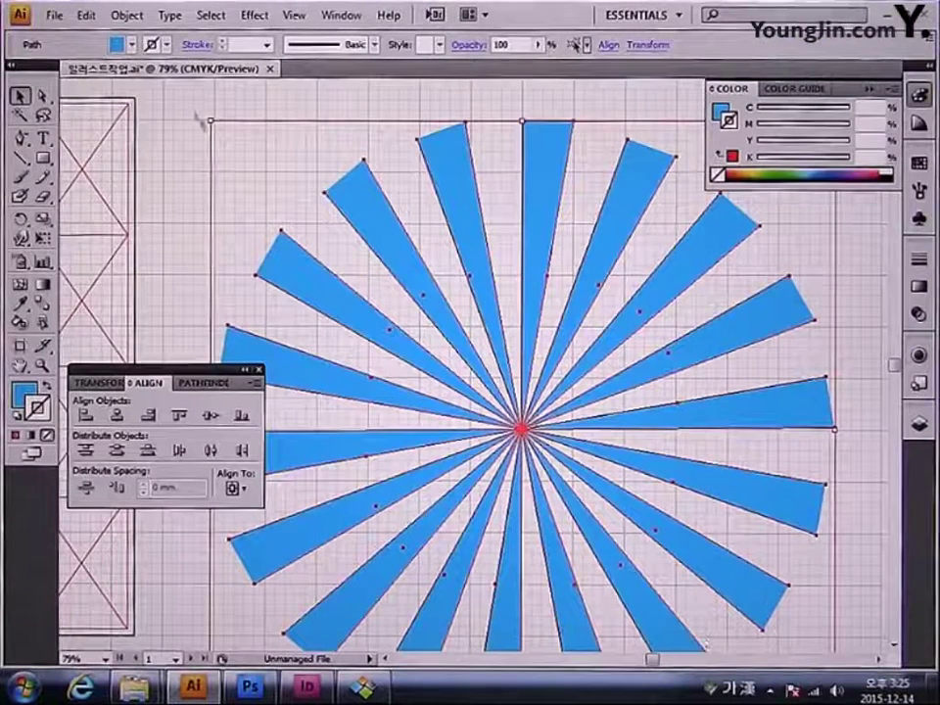
left_click(126, 15)
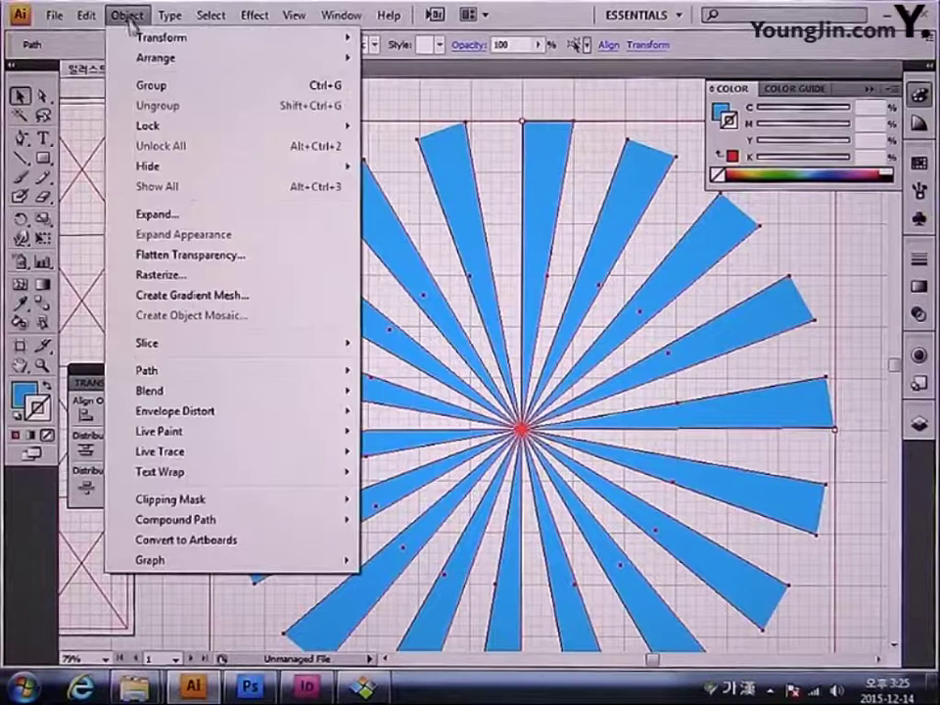
left_click(154, 85)
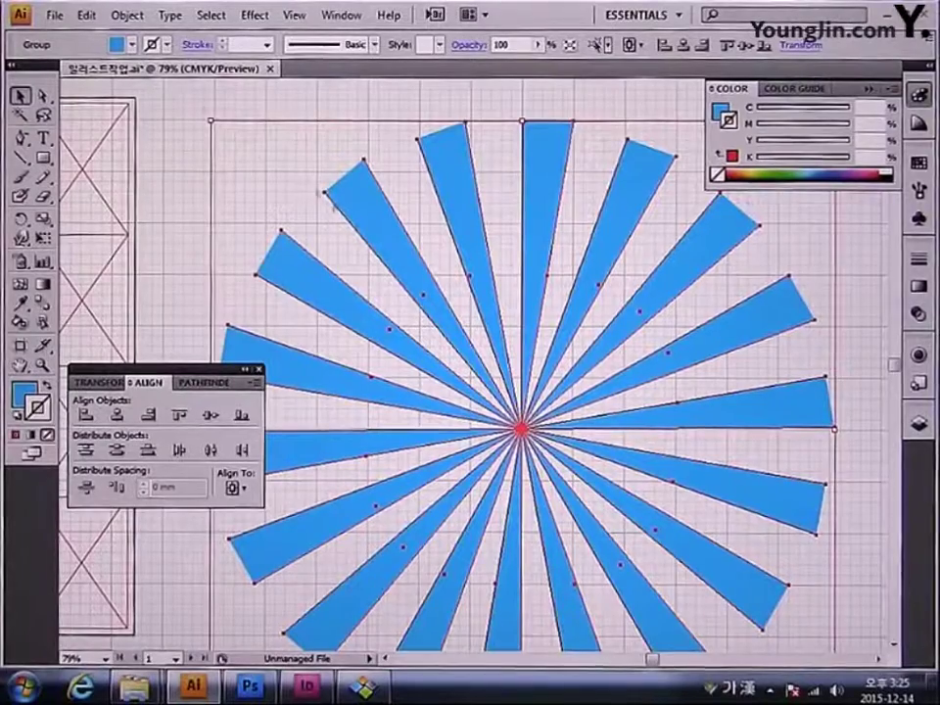
Step: Move the sunburst group onto the artboard, its centre on the vertical centre line just below the first horizontal grid line
left_click_drag(466, 424, 610, 313)
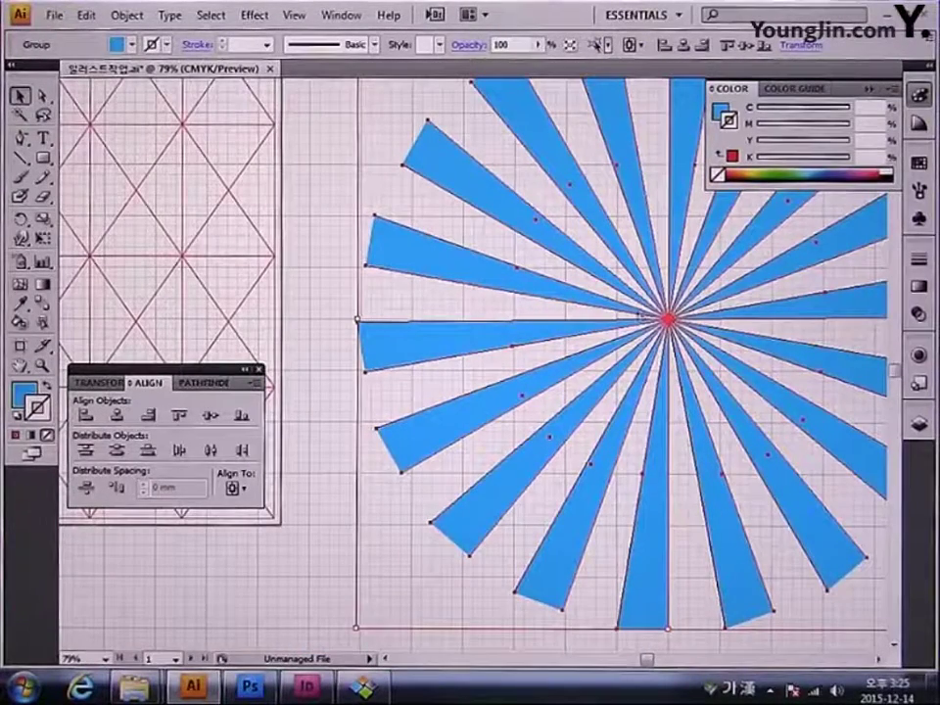
left_click_drag(622, 315, 202, 245)
left_click_drag(488, 293, 809, 482)
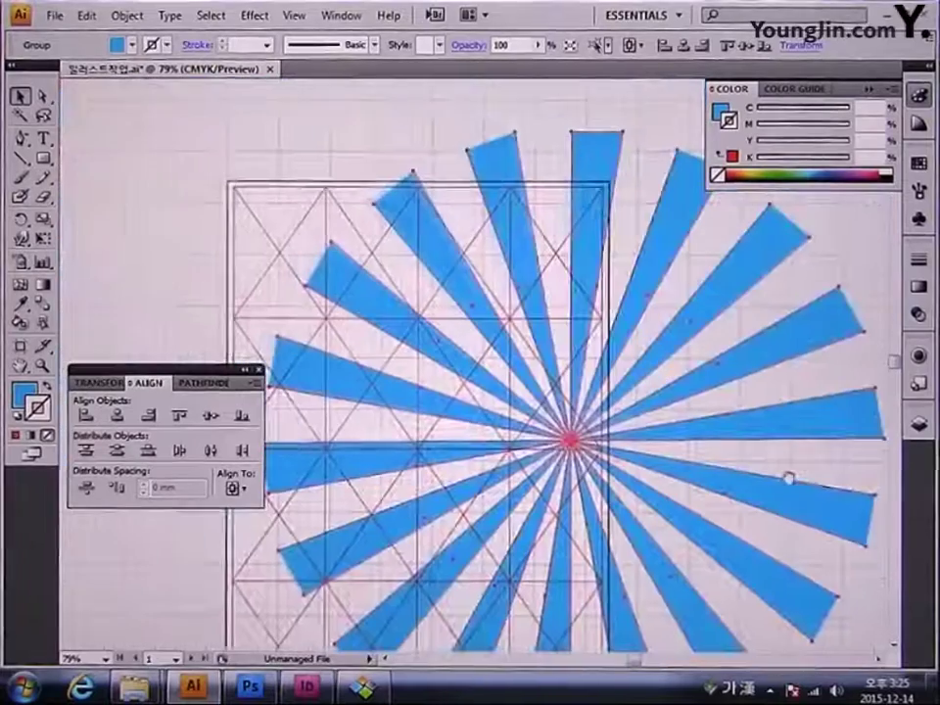
left_click_drag(571, 440, 419, 354)
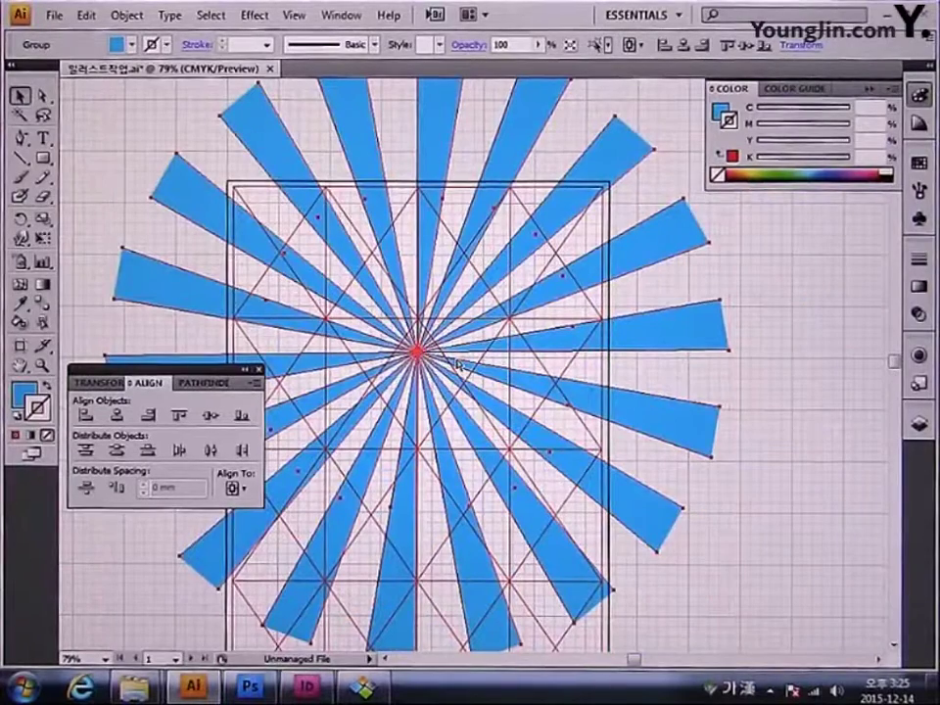
Step: Enlarge the sunburst group proportionally from its centre until its rays extend past the artboard's bottom edge, and deselect it
key("ctrl+minus")
key("ctrl+minus")
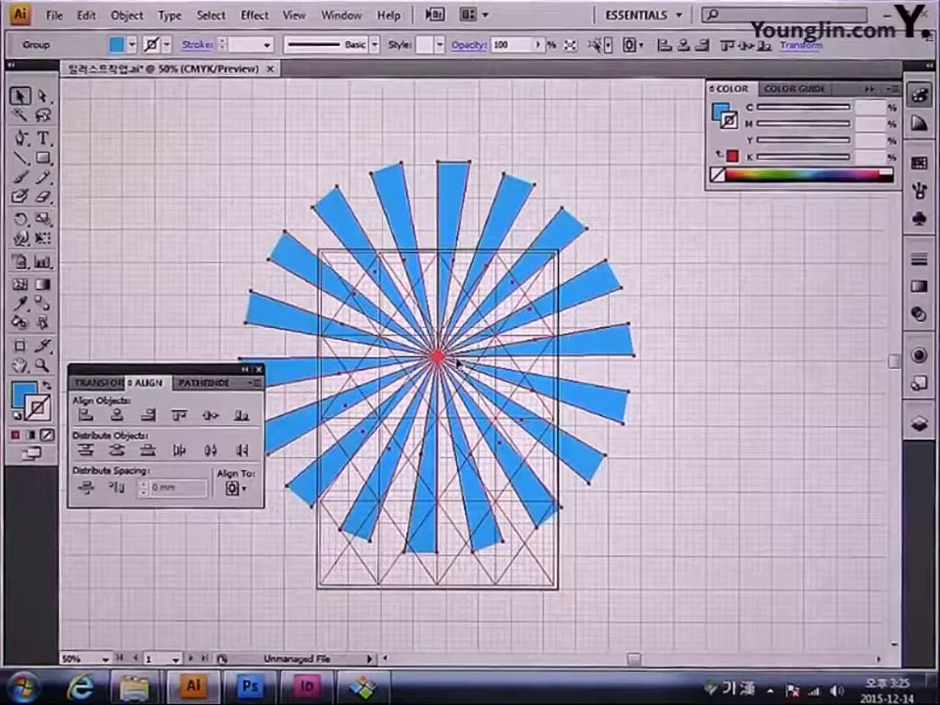
left_click_drag(633, 164, 718, 83)
scroll(695, 157, "up", 4)
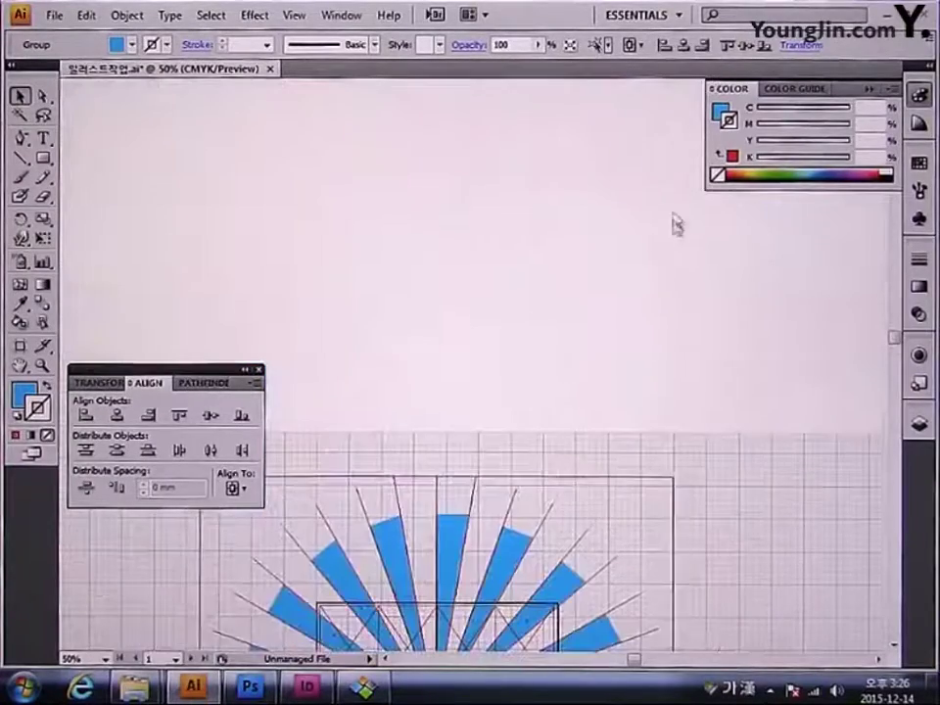
scroll(591, 566, "down", 5)
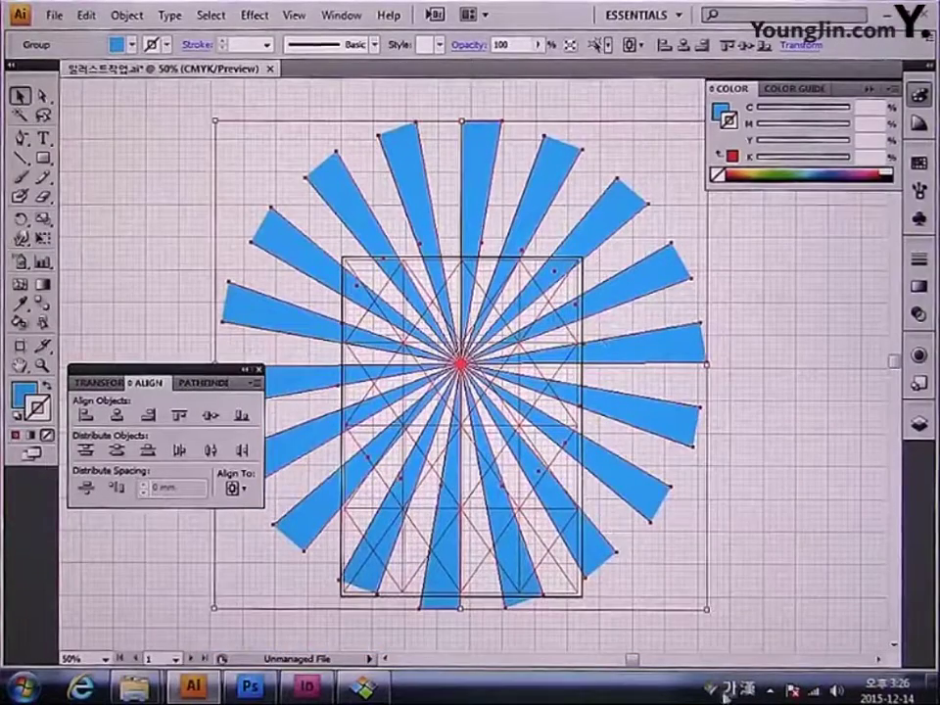
left_click_drag(707, 608, 727, 638)
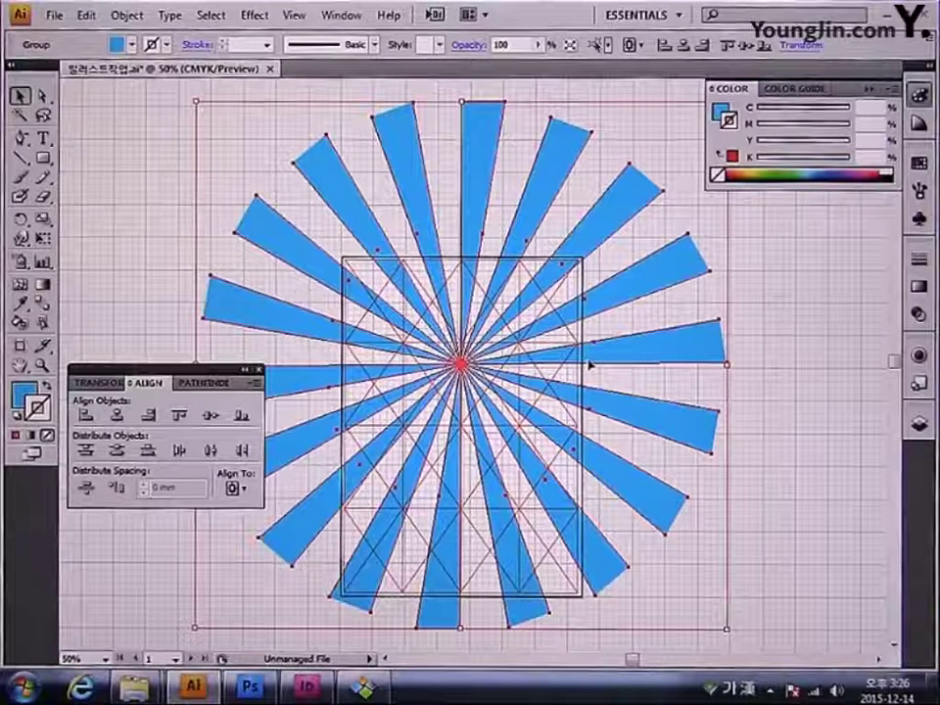
left_click(539, 285)
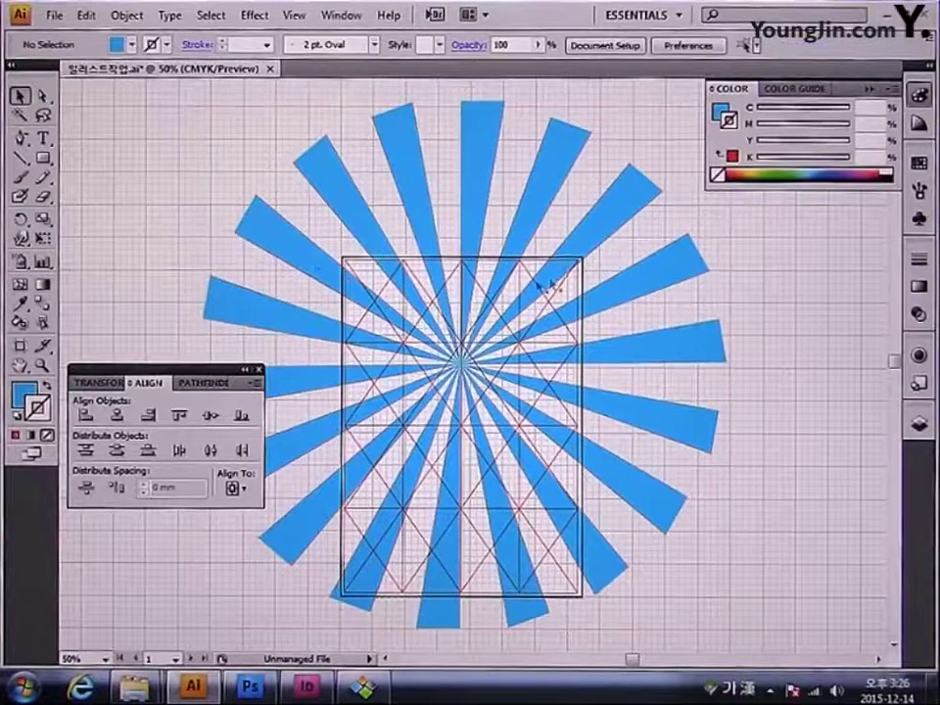
Step: Draw a rectangle over the sunburst covering the whole artboard, corner to corner along its outer edge
left_click(44, 160)
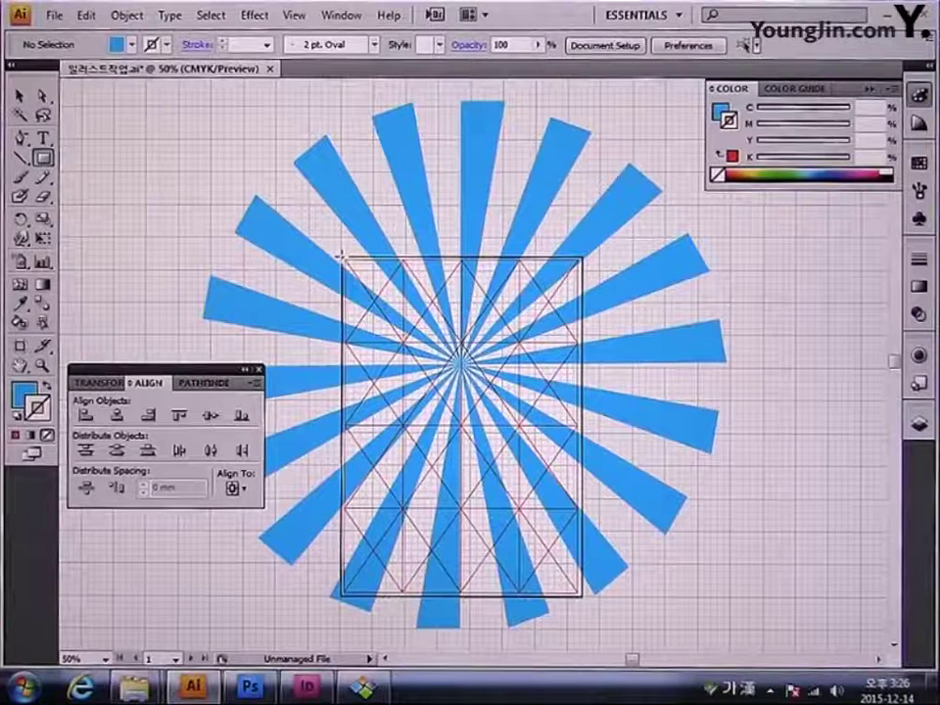
left_click_drag(342, 257, 585, 597)
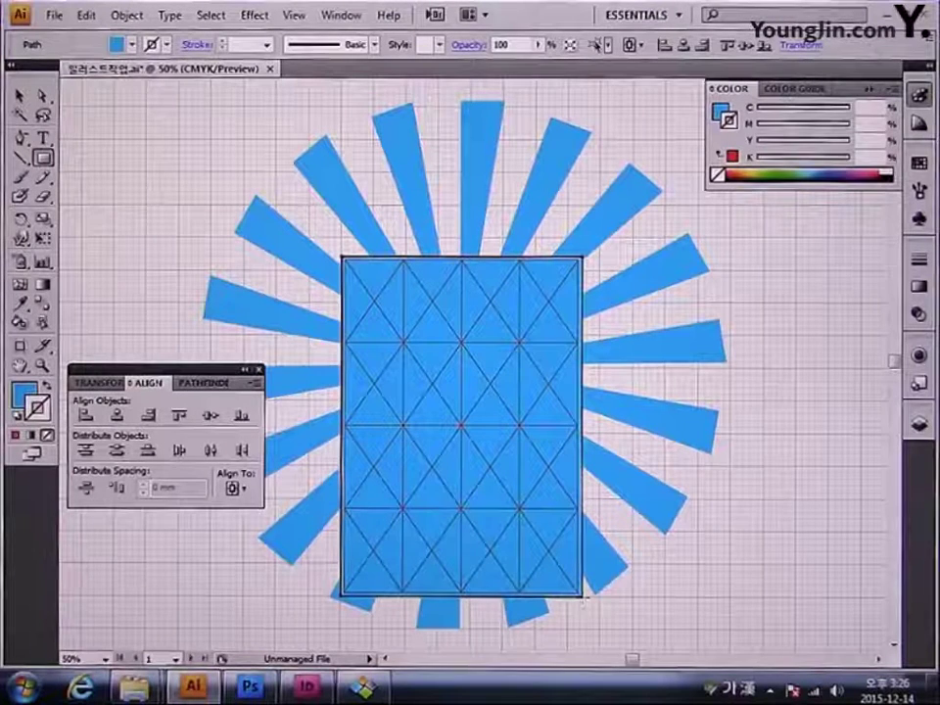
left_click(21, 96)
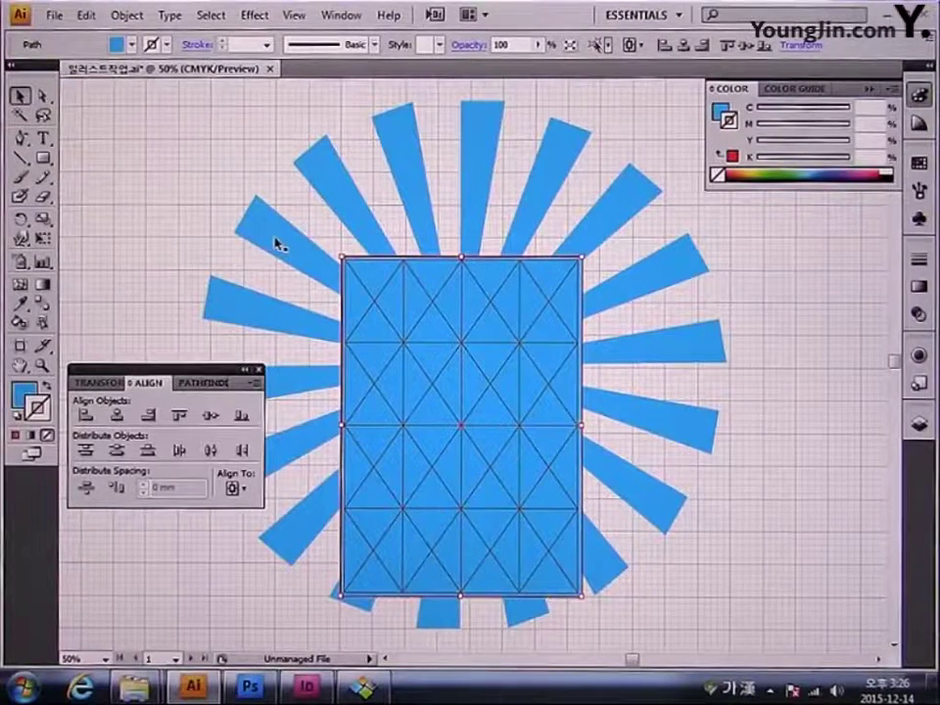
Step: Crop the sunburst to the artboard-sized rectangle with Pathfinder Crop and apply Trim to the resulting group
key("ctrl+a")
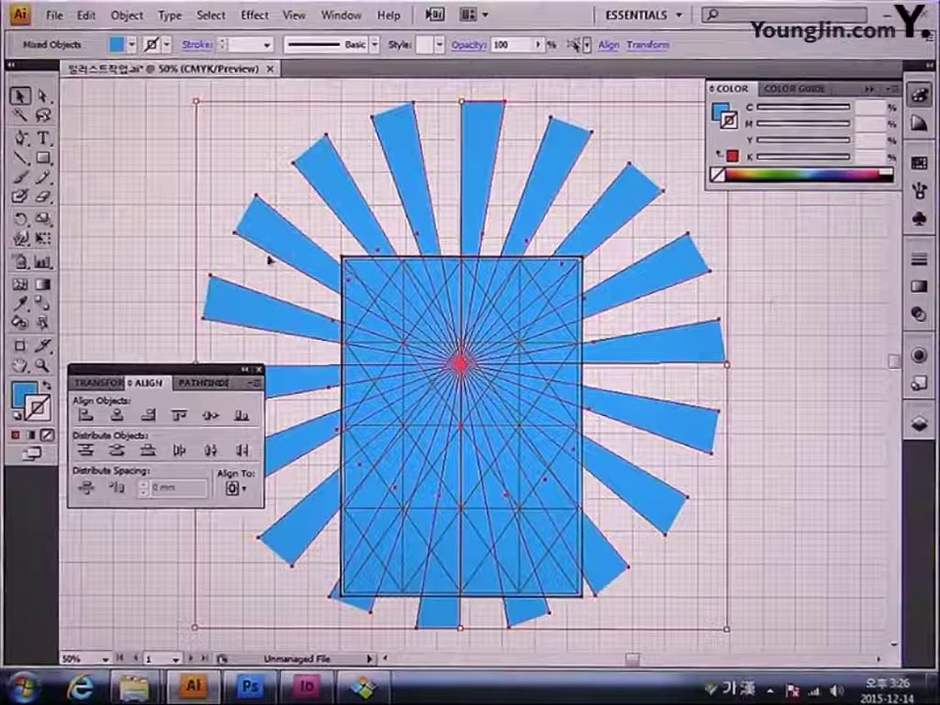
left_click(203, 384)
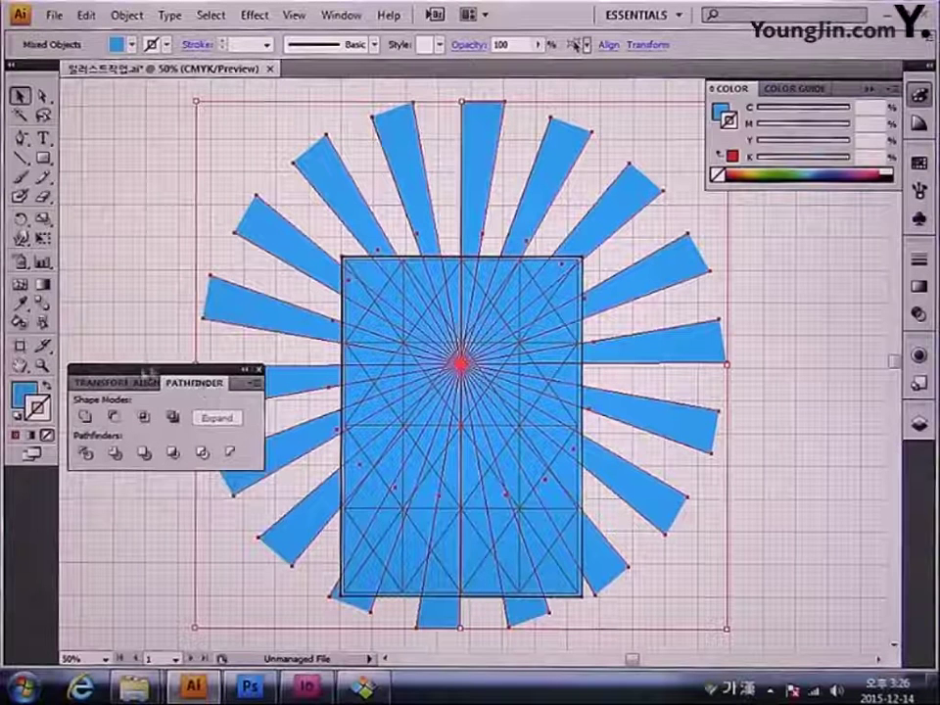
left_click(174, 455)
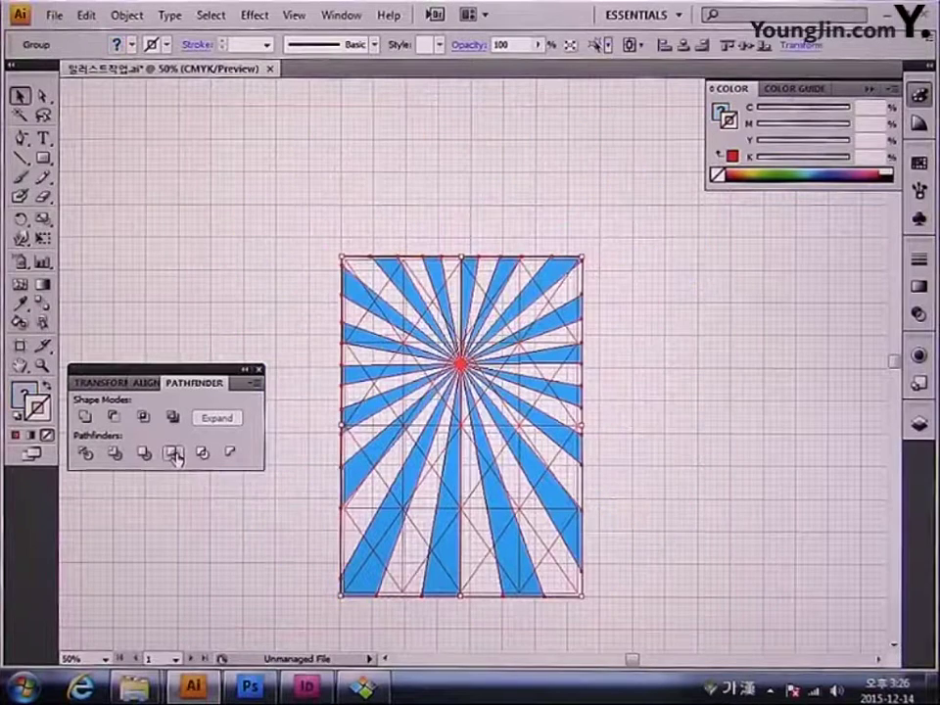
left_click(116, 454)
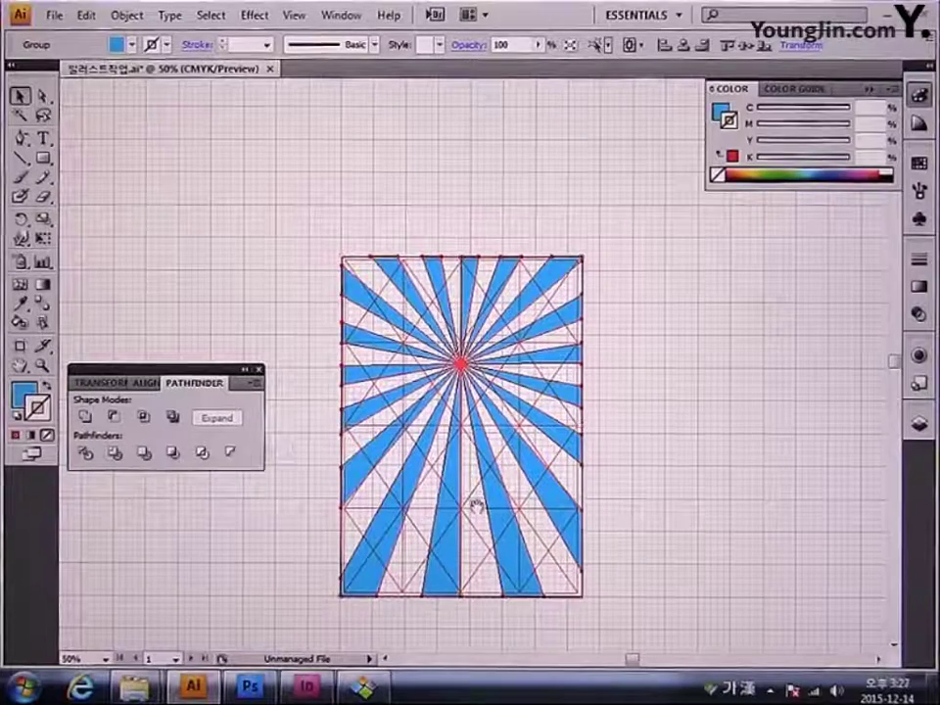
Step: Draw a wide rounded rectangle in the empty area right of the artboard, its corner radius raised until both ends are nearly semicircular
scroll(479, 495, "down", 3)
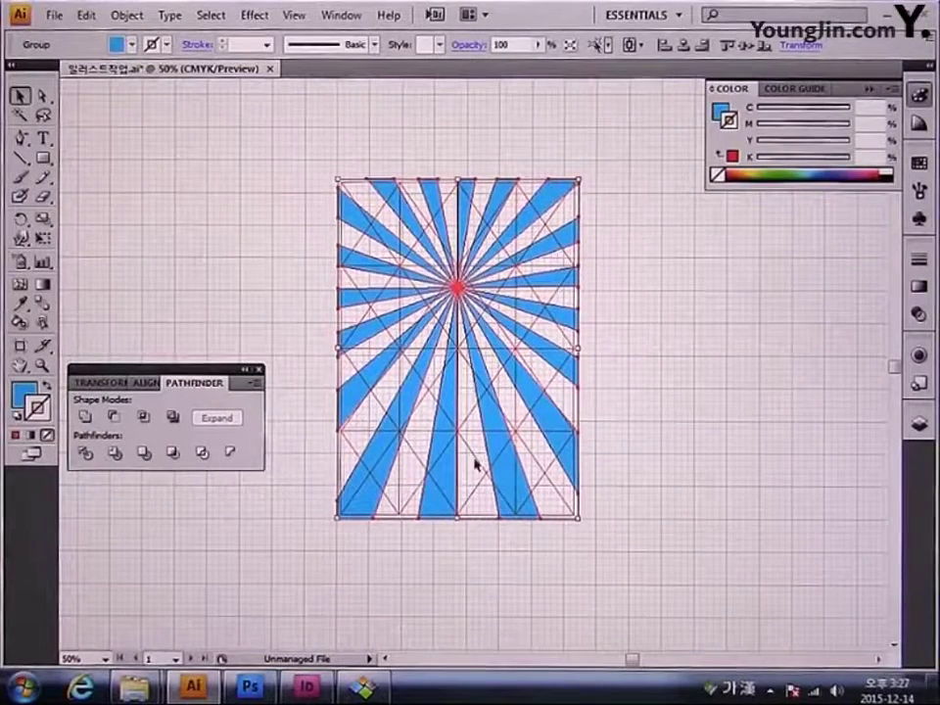
double_click(20, 366)
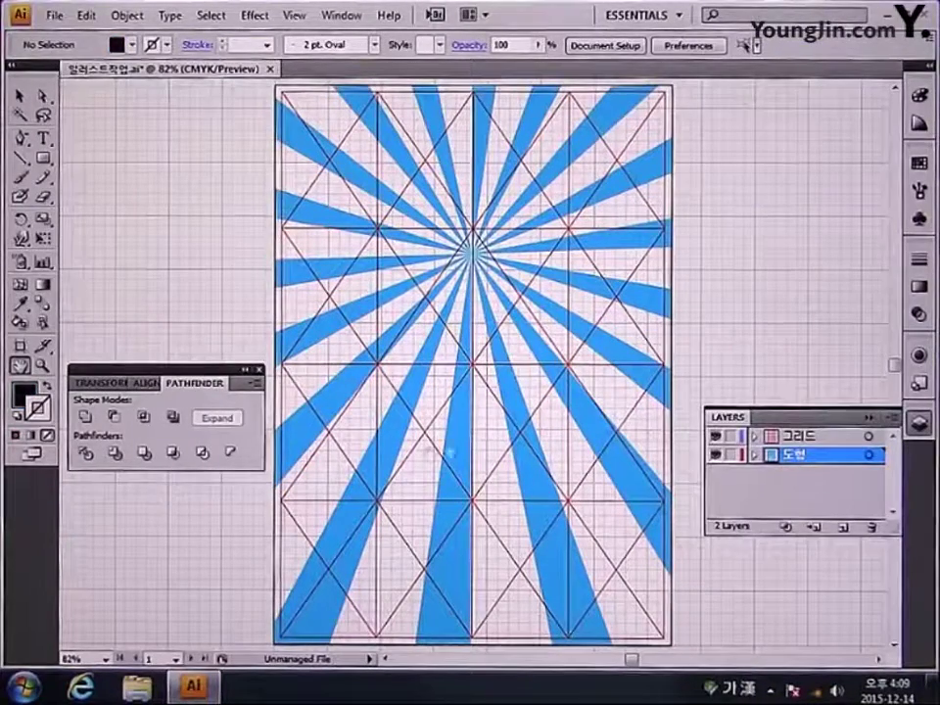
left_click_drag(744, 336, 310, 331)
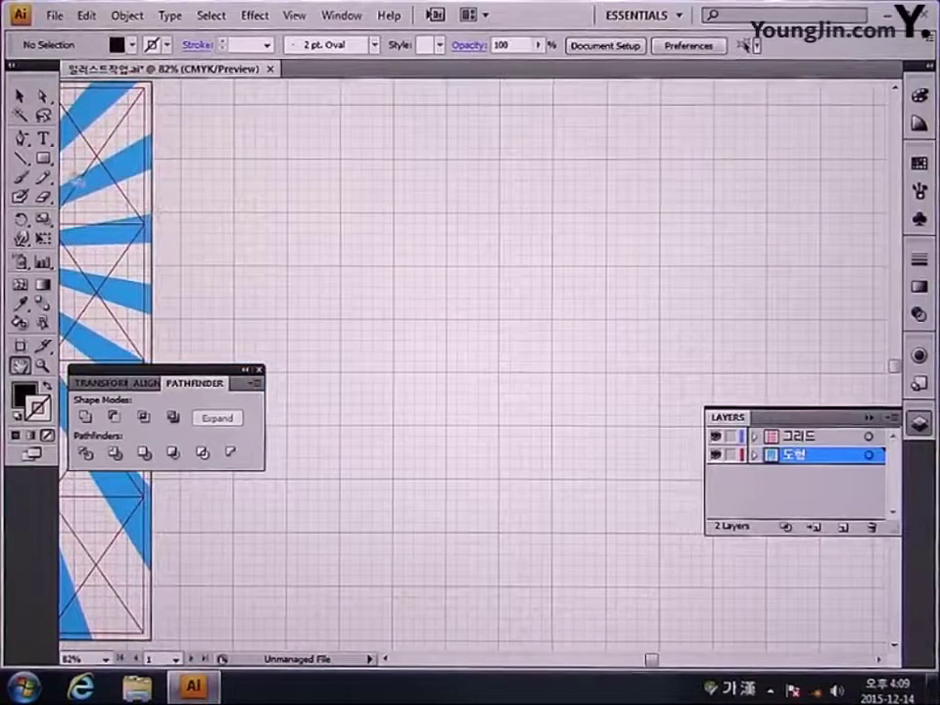
left_click(44, 158)
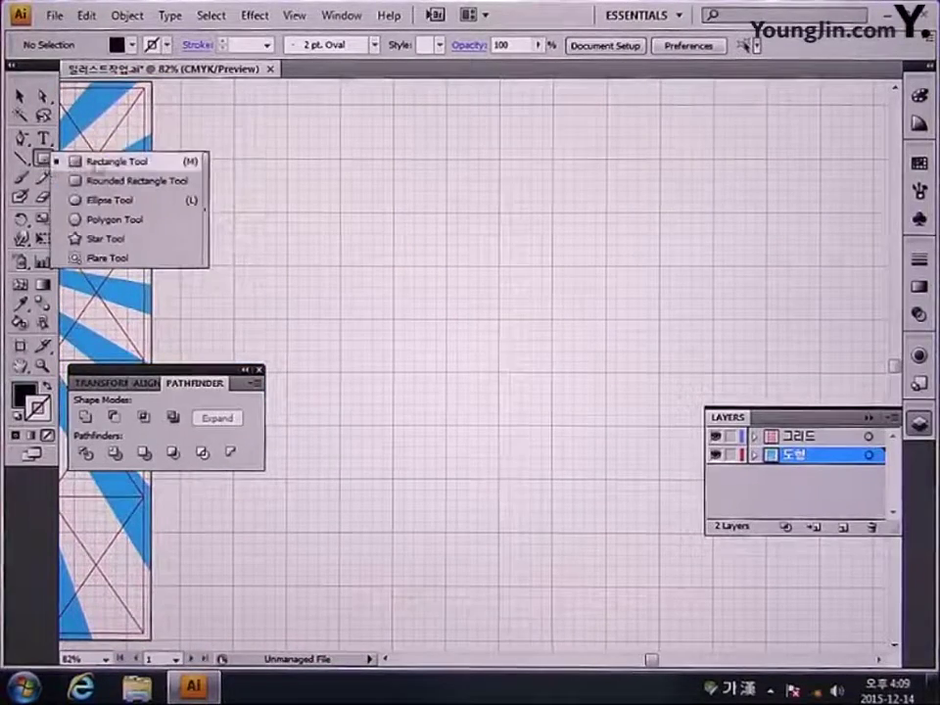
left_click(136, 183)
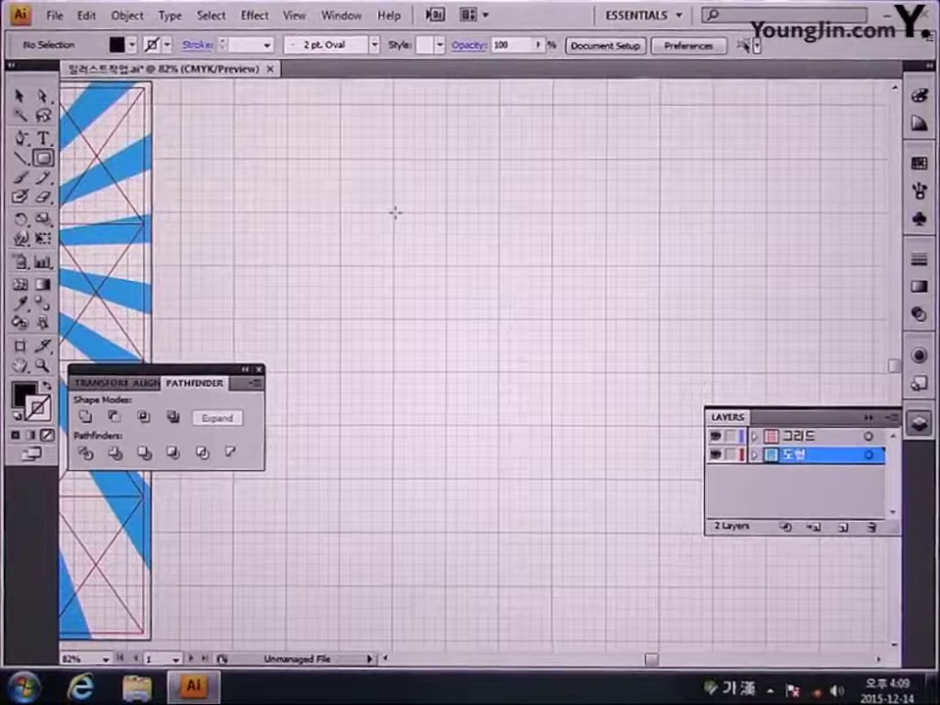
left_click_drag(395, 212, 804, 350)
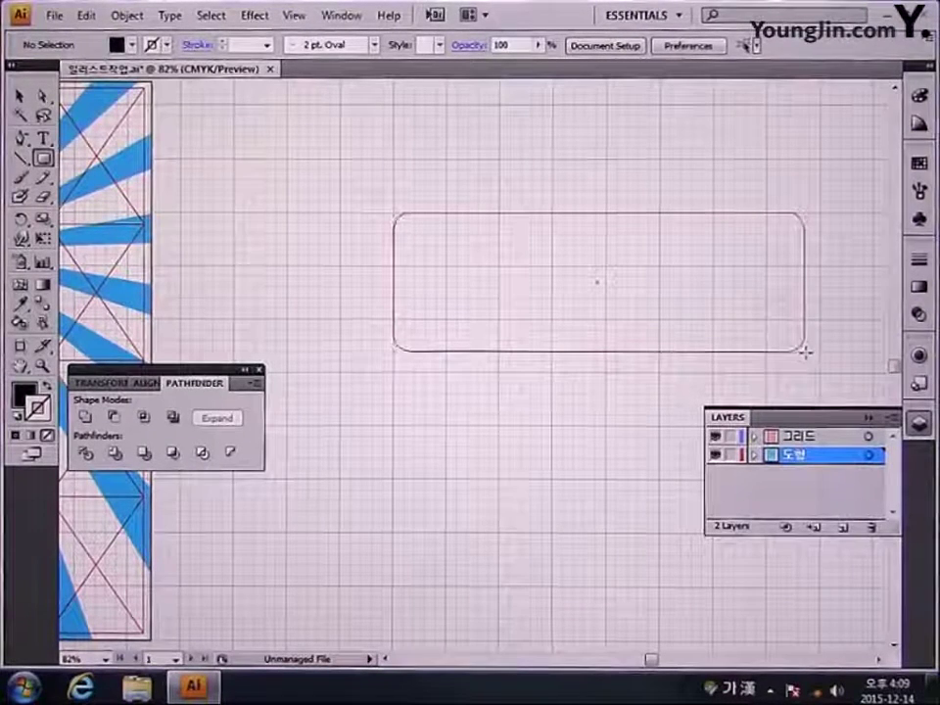
key("Up")
key("Up")
key("Up")
key("Up")
key("Up")
key("Up")
key("Up")
key("Up")
key("Up")
key("Up")
key("Up")
key("Up")
key("Up")
key("Up")
key("Up")
key("Up")
key("Up")
key("Up")
key("Up")
key("Up")
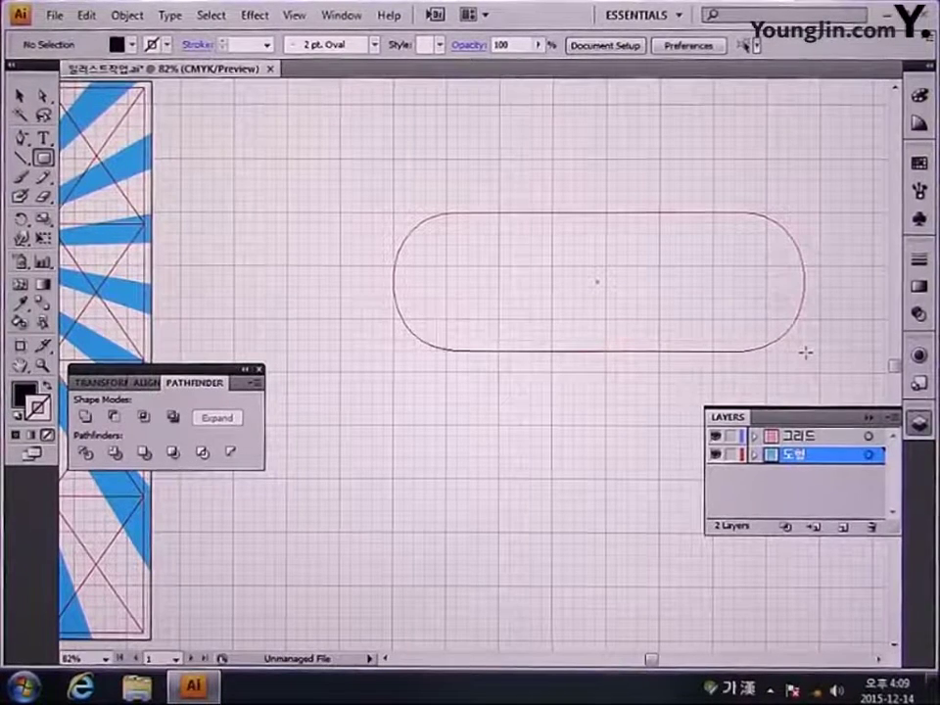
left_click_drag(805, 351, 863, 350)
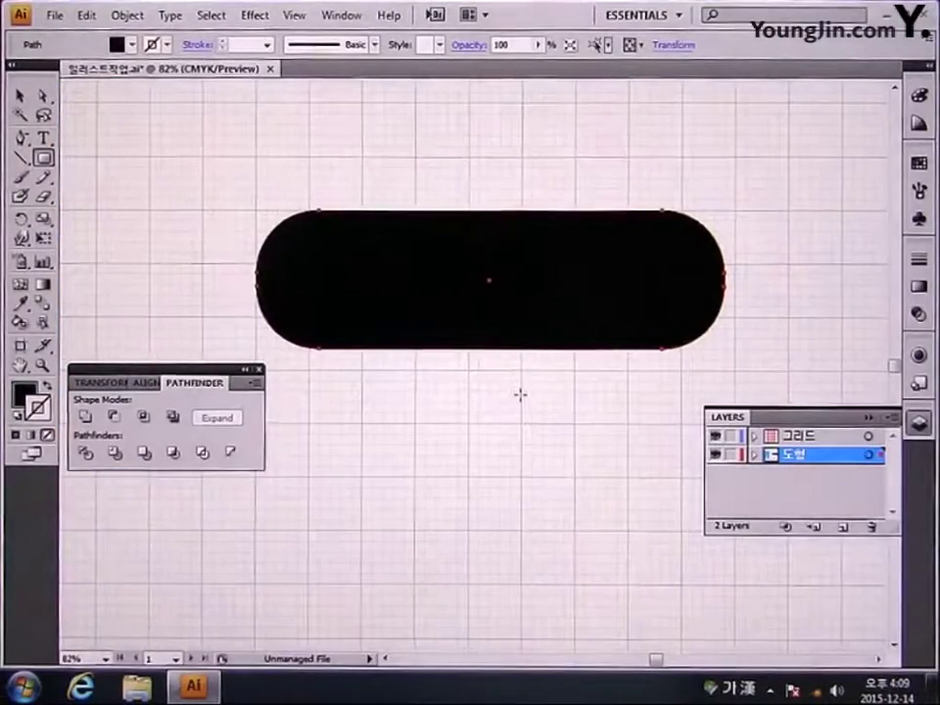
Step: Fill the rounded rectangle with yellow, CMYK 0, 0, 100, 0
left_click(22, 396)
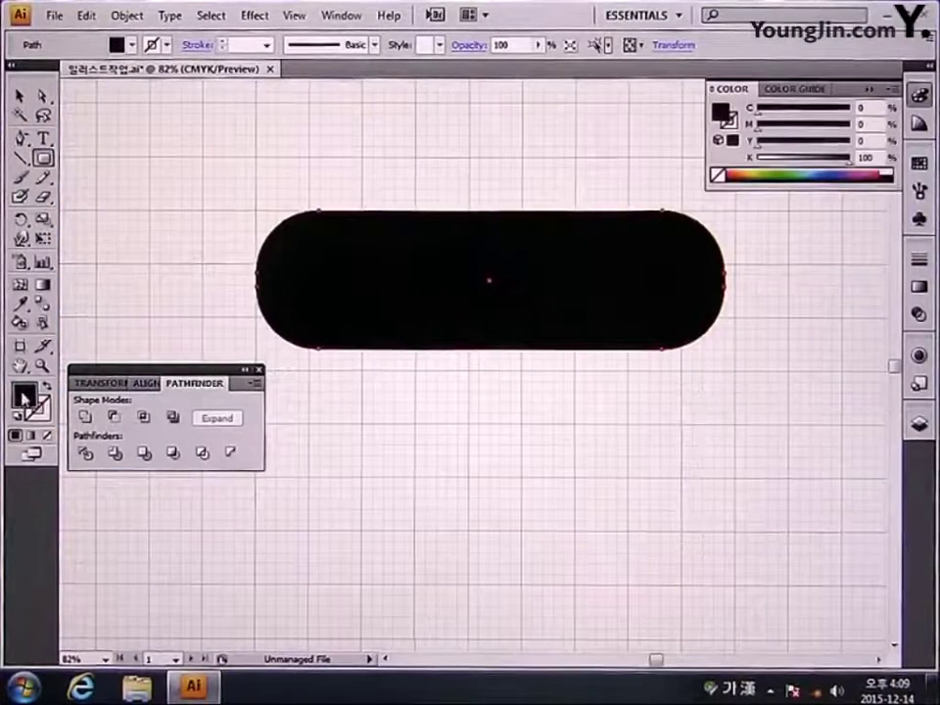
double_click(21, 395)
left_click(630, 385)
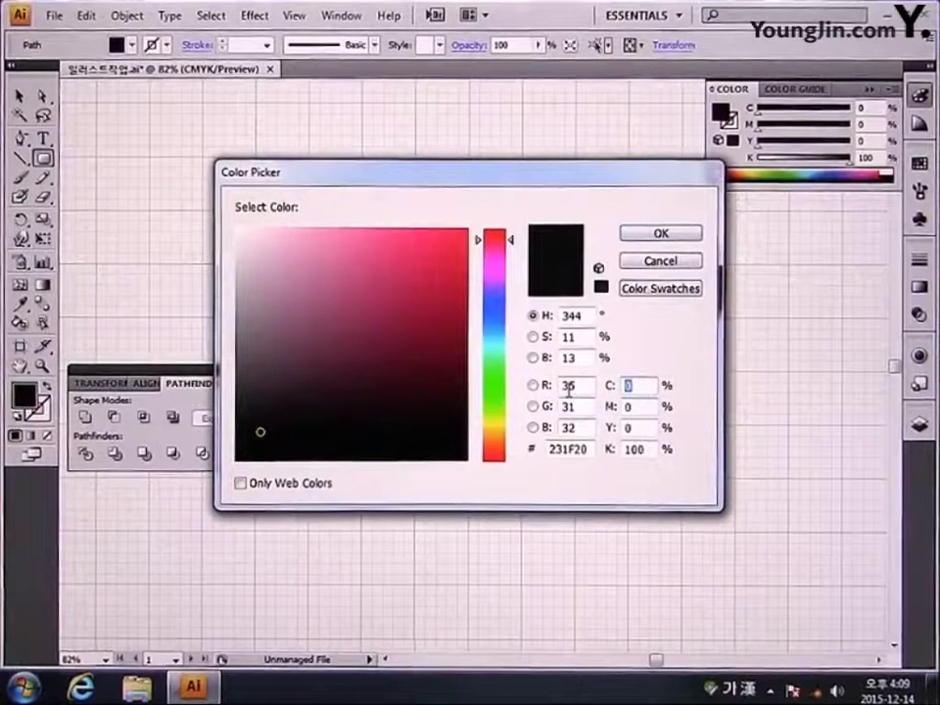
key("Tab")
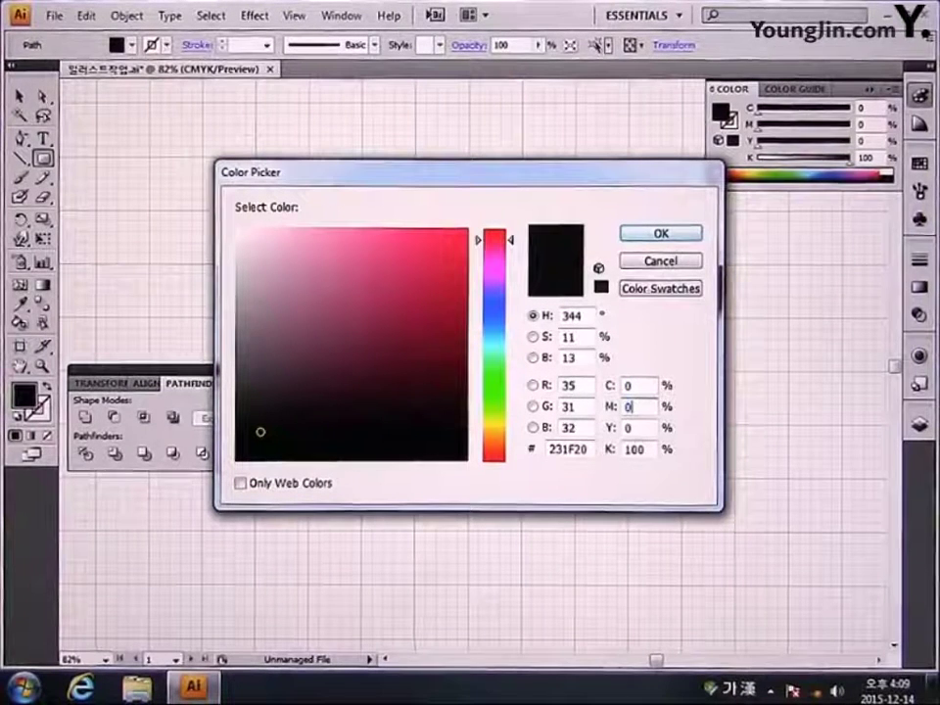
key("Tab")
type("10")
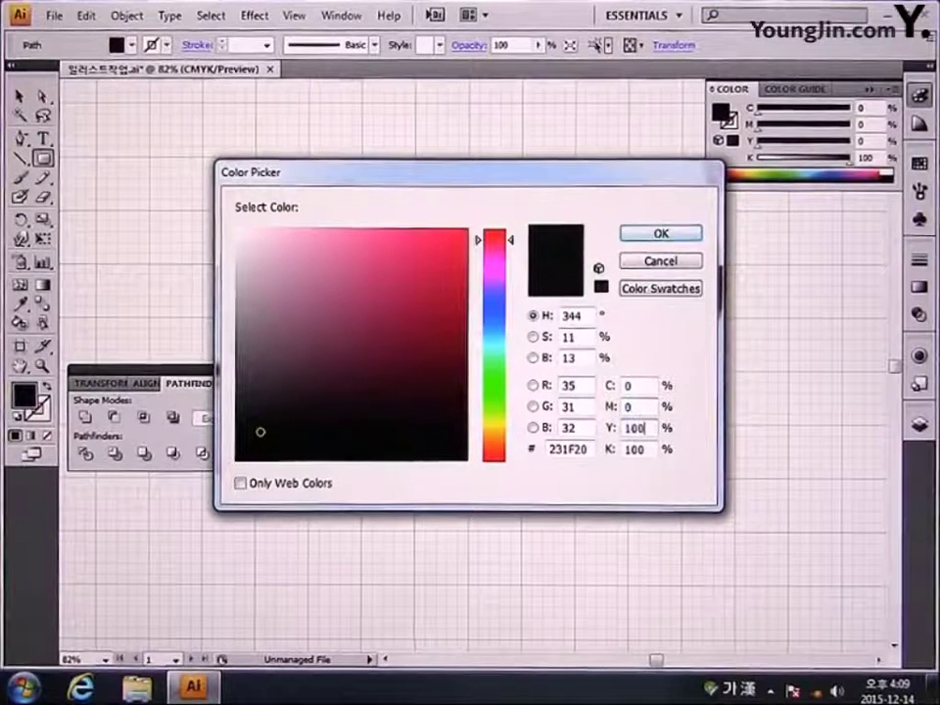
key("Tab")
type("0")
key("Return")
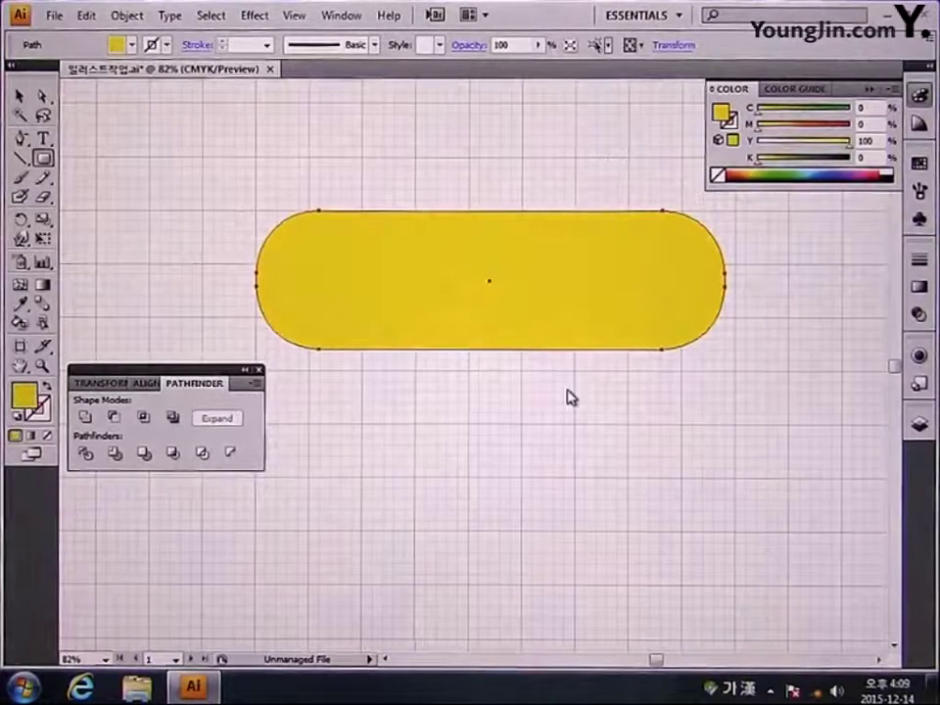
Step: Configure the Twirl tool with Detail 10 and Simplify 100
left_click(20, 240)
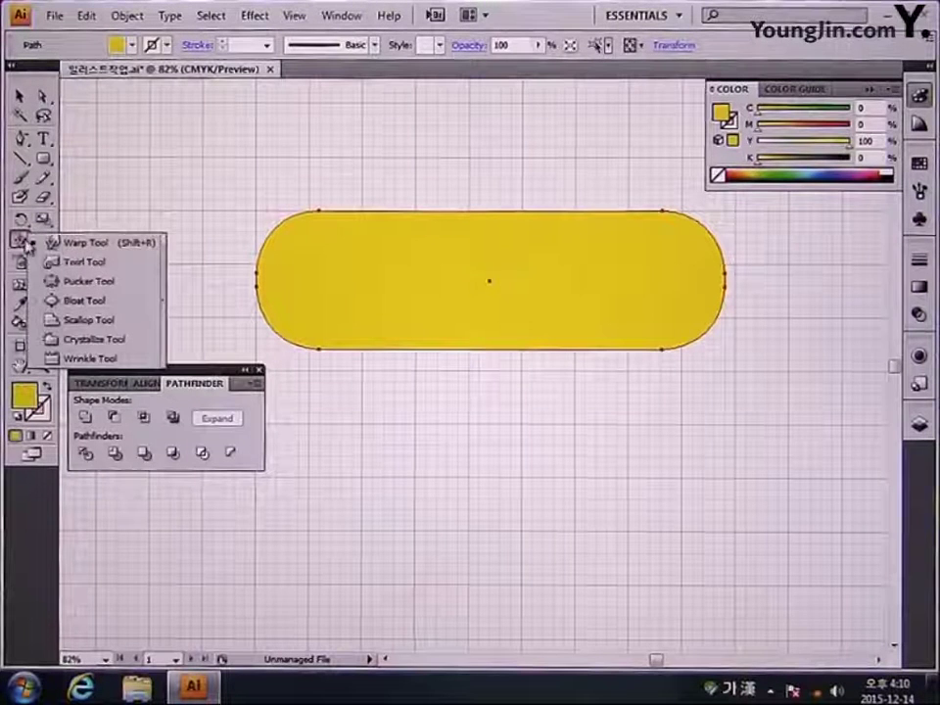
left_click(85, 262)
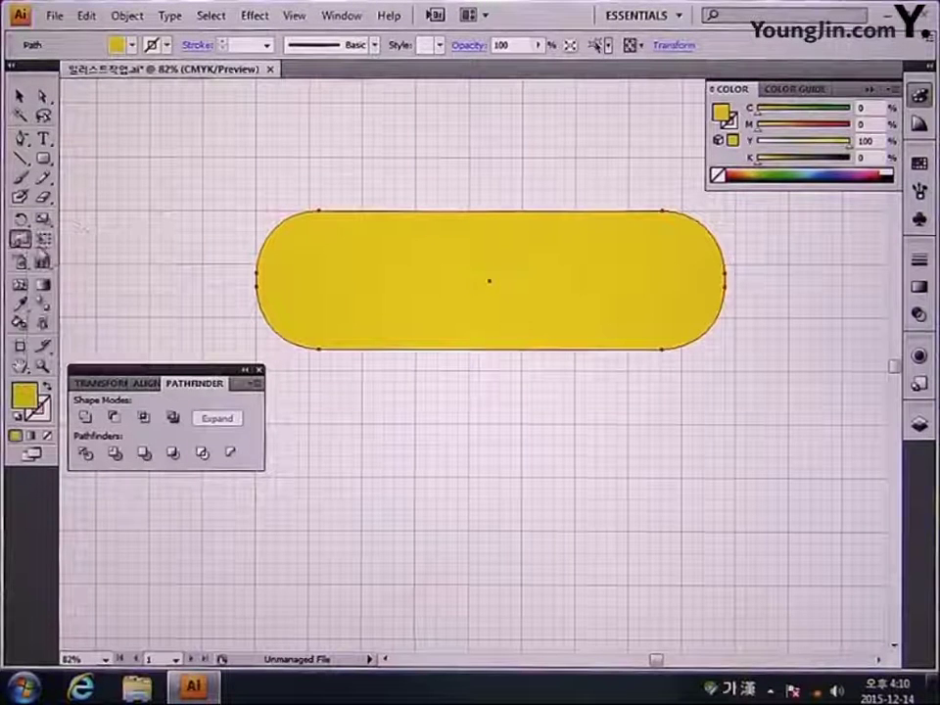
double_click(20, 239)
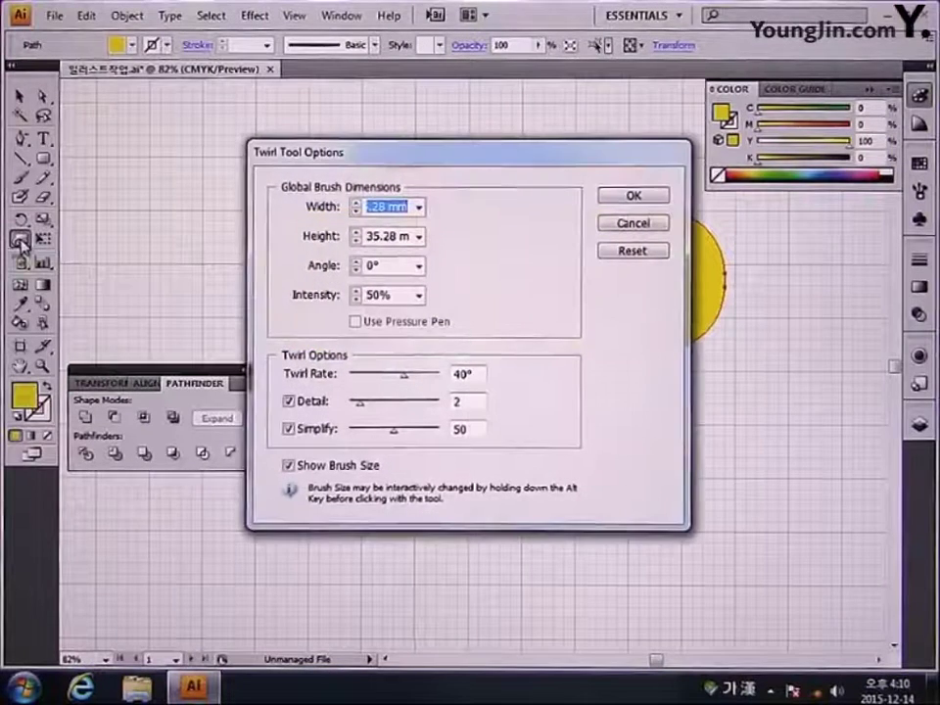
double_click(474, 401)
type("1")
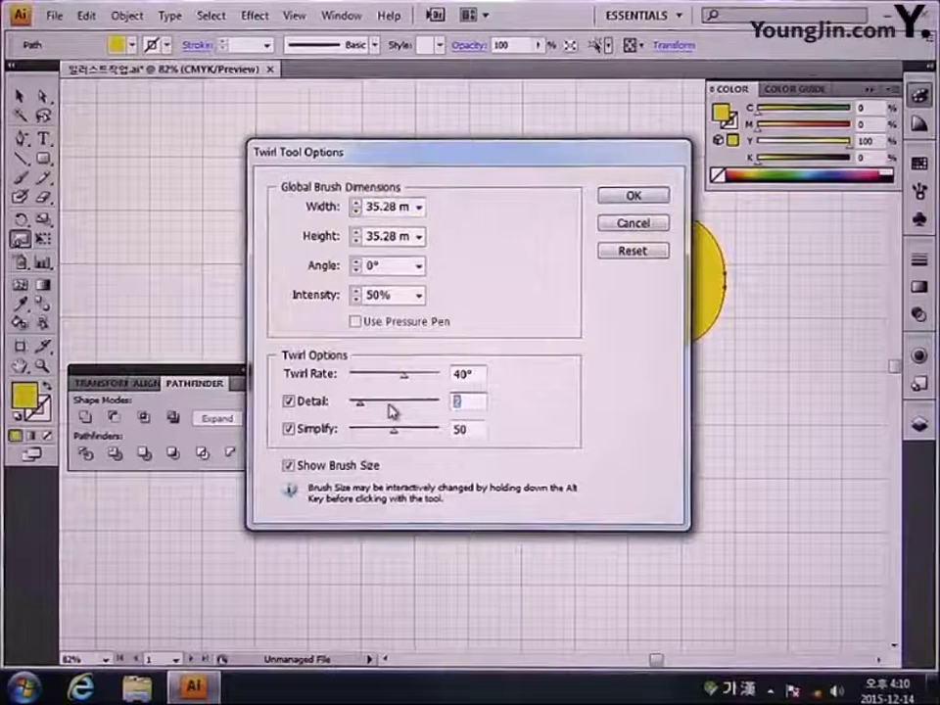
type("0")
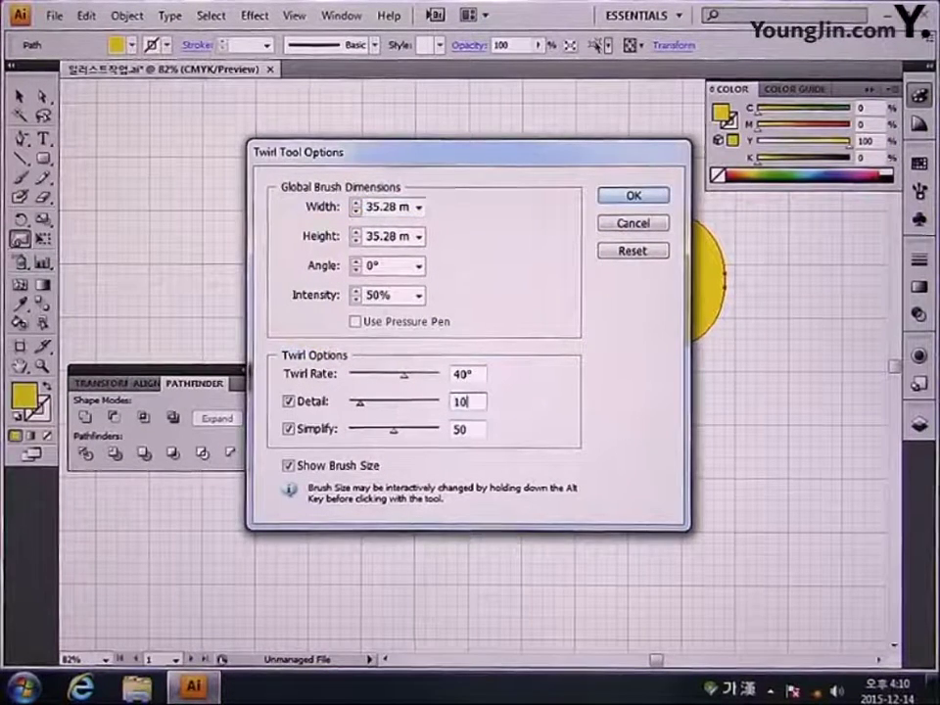
double_click(477, 431)
type("100")
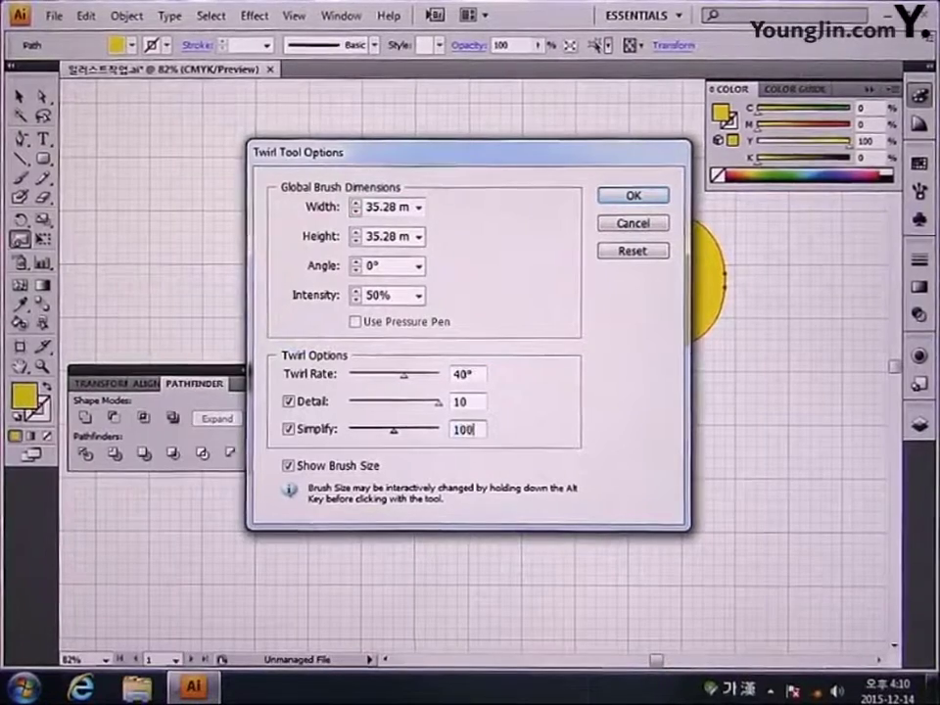
left_click(613, 200)
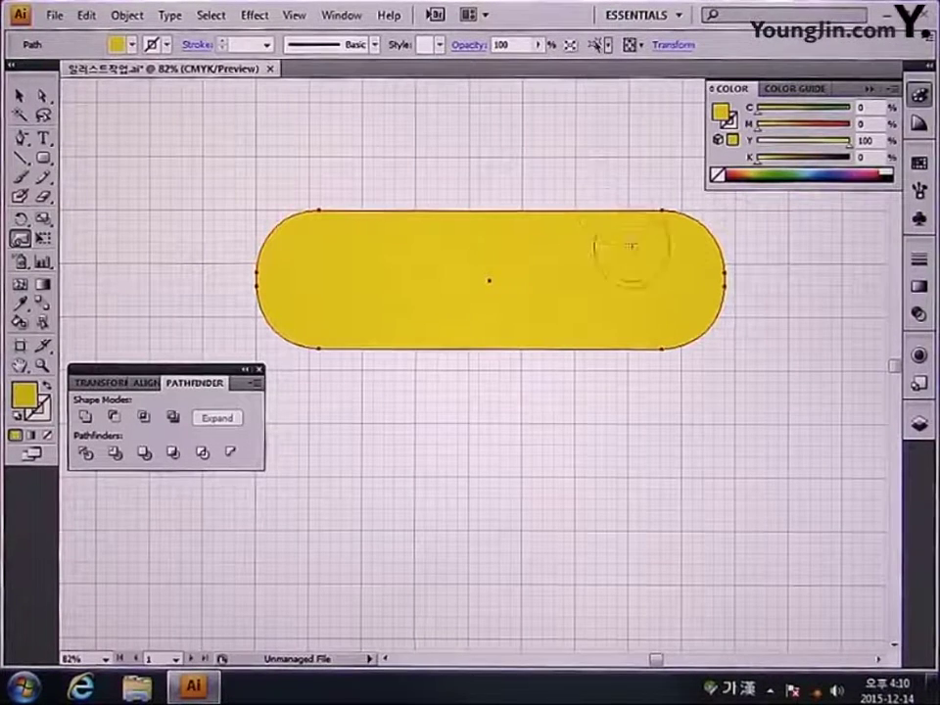
Step: Resize the Twirl brush to a wide oval and twirl the yellow shape's lower edge, right of centre, into a curled speech-bubble tail
mouse_move(591, 343)
left_mouse_down()
mouse_move(602, 351)
mouse_move(602, 336)
mouse_move(615, 335)
left_mouse_up()
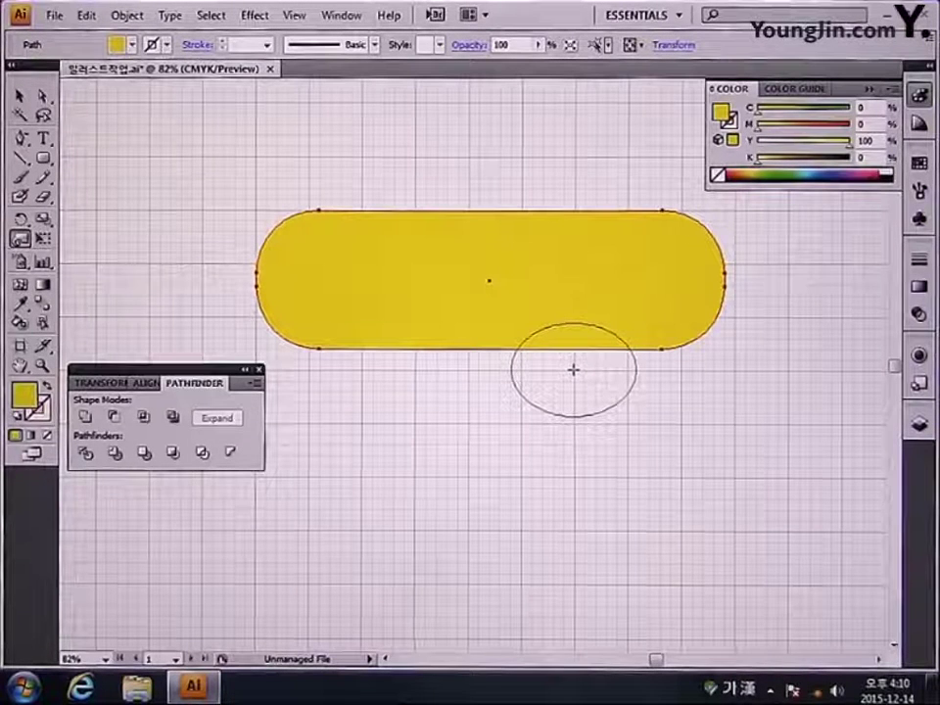
left_click_drag(573, 369, 573, 369)
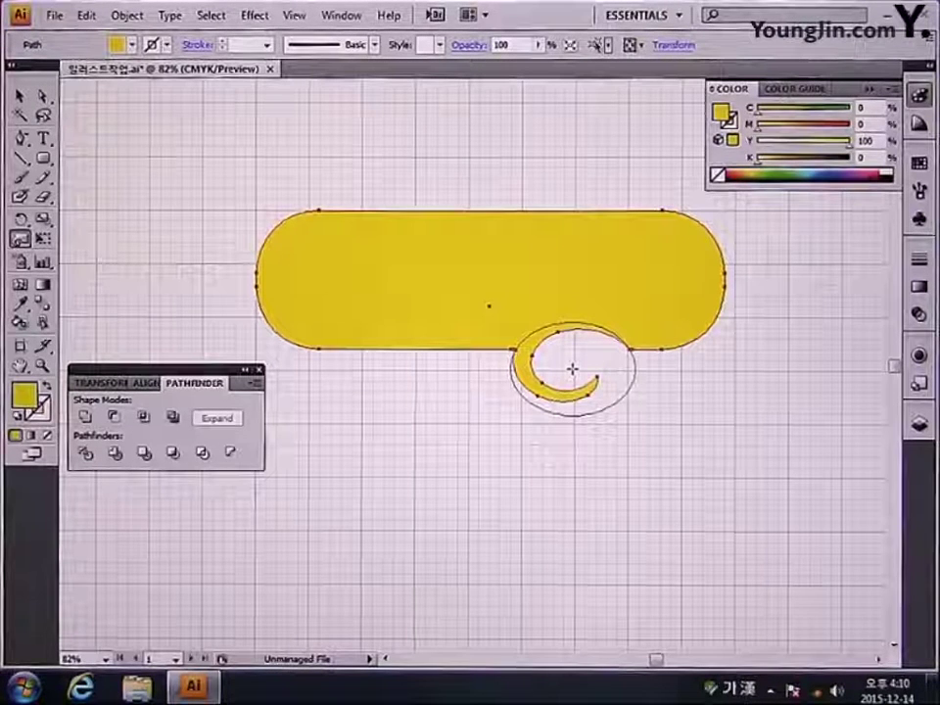
key("ctrl+z")
key("ctrl+shift+z")
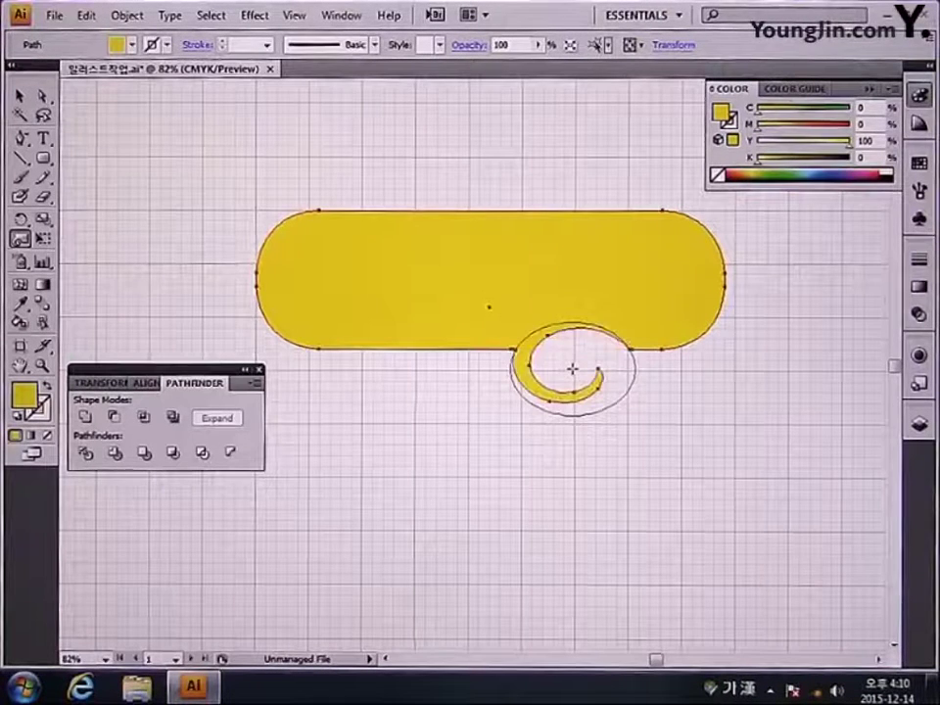
key("ctrl+z")
key("ctrl+shift+z")
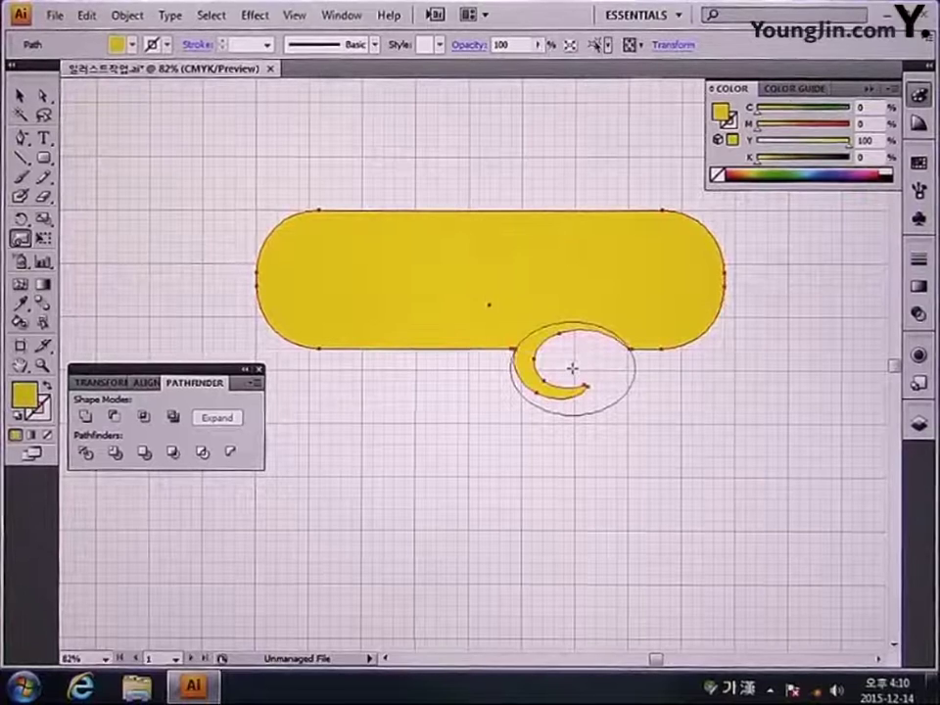
left_click_drag(573, 368, 508, 359)
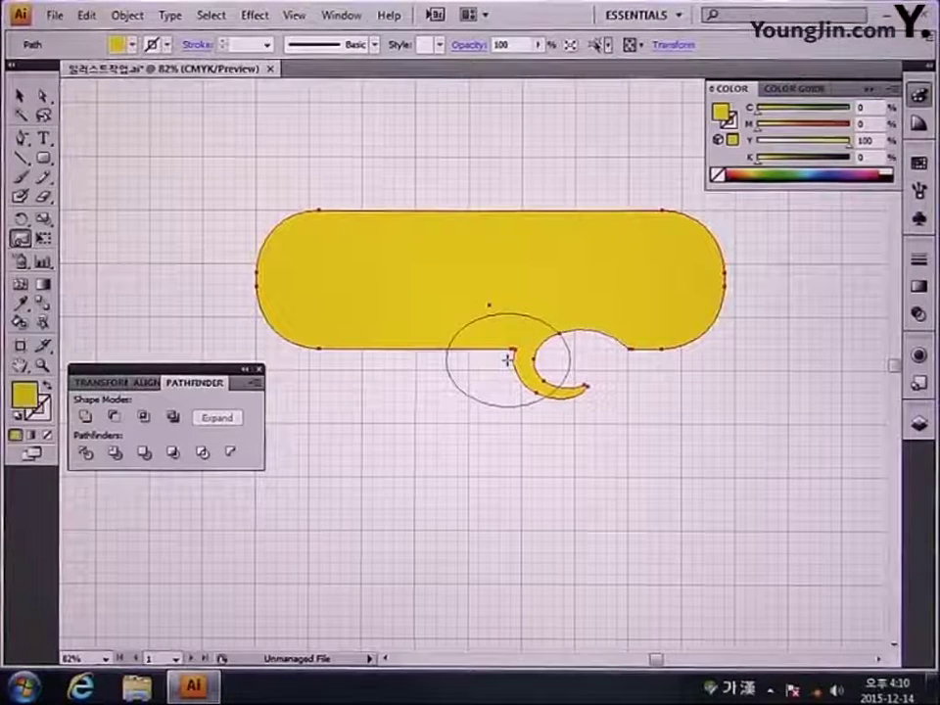
Step: Smooth the bubble's outline with the Smooth tool where the tail meets the lower edge on both sides and along the upper edge
left_click(44, 180)
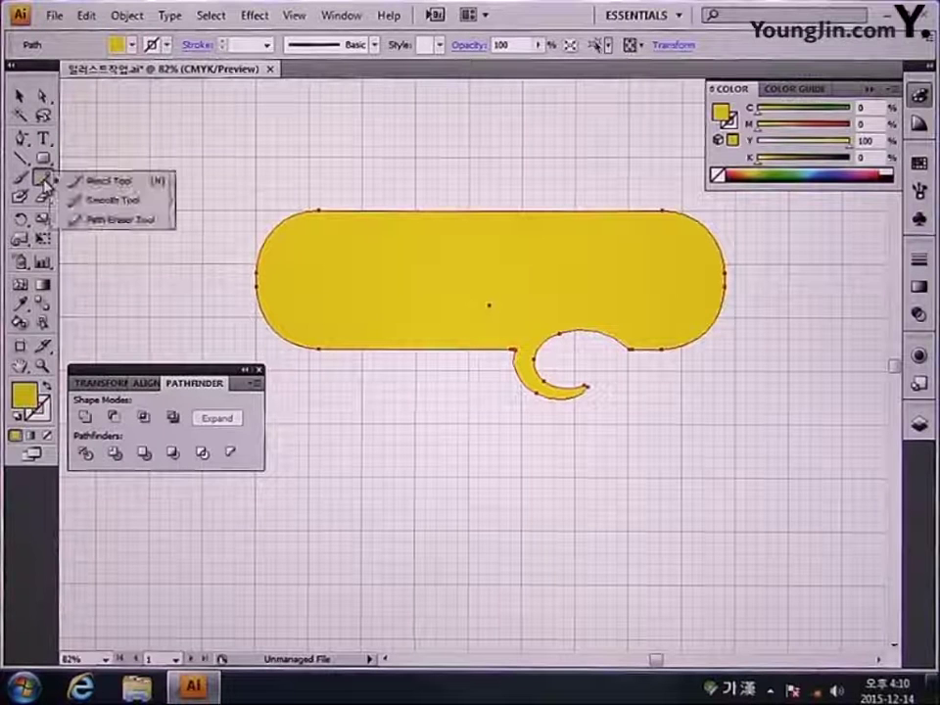
left_click(97, 201)
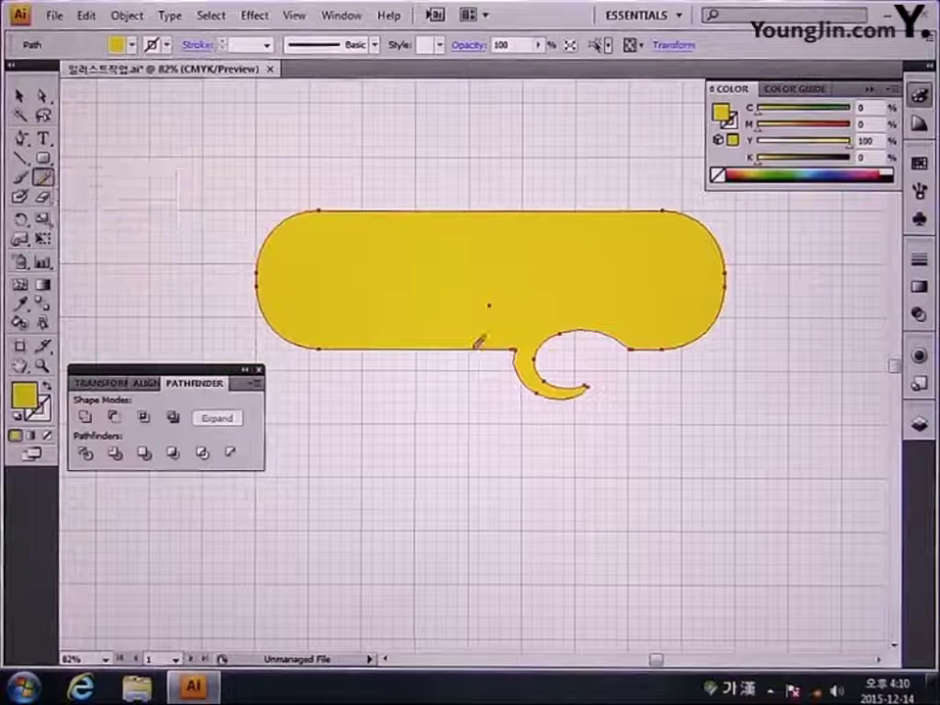
mouse_move(519, 358)
left_mouse_down()
mouse_move(511, 338)
mouse_move(500, 352)
mouse_move(482, 345)
left_mouse_up()
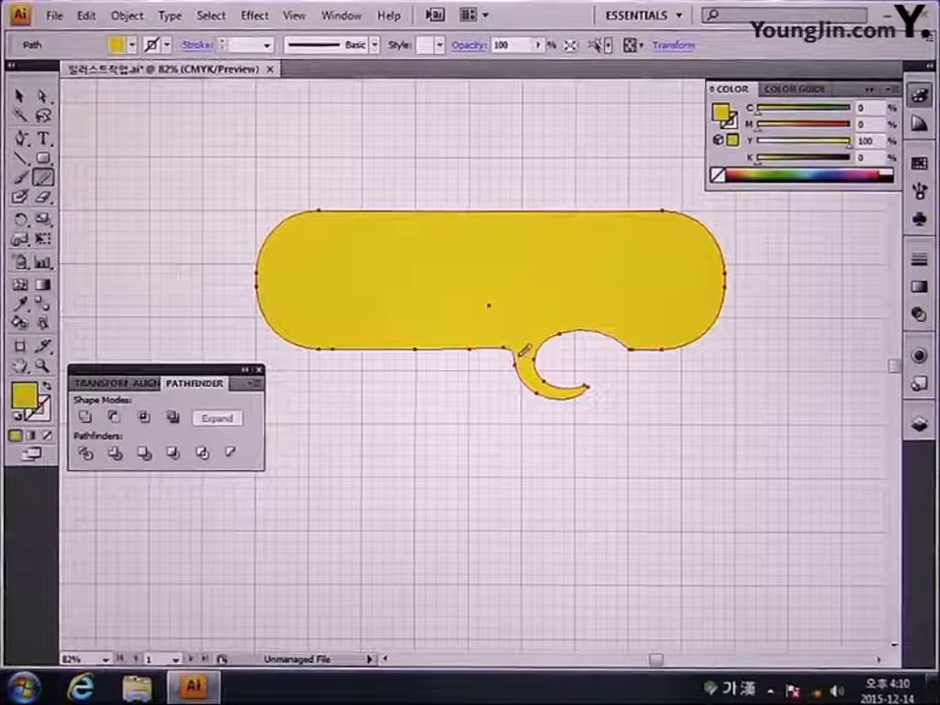
left_click_drag(656, 345, 563, 356)
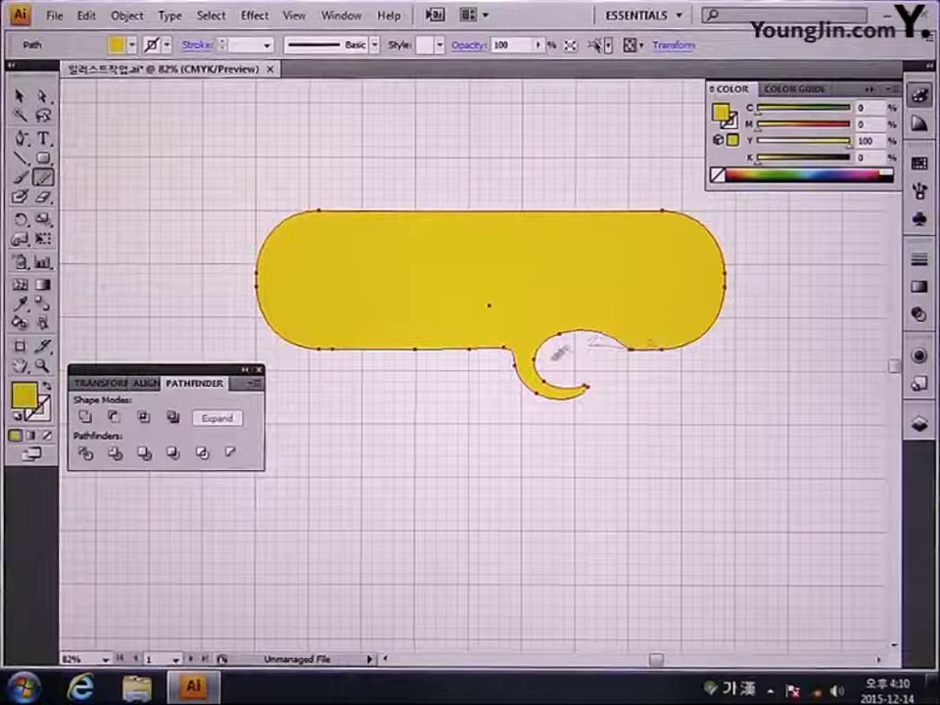
left_click_drag(648, 342, 562, 341)
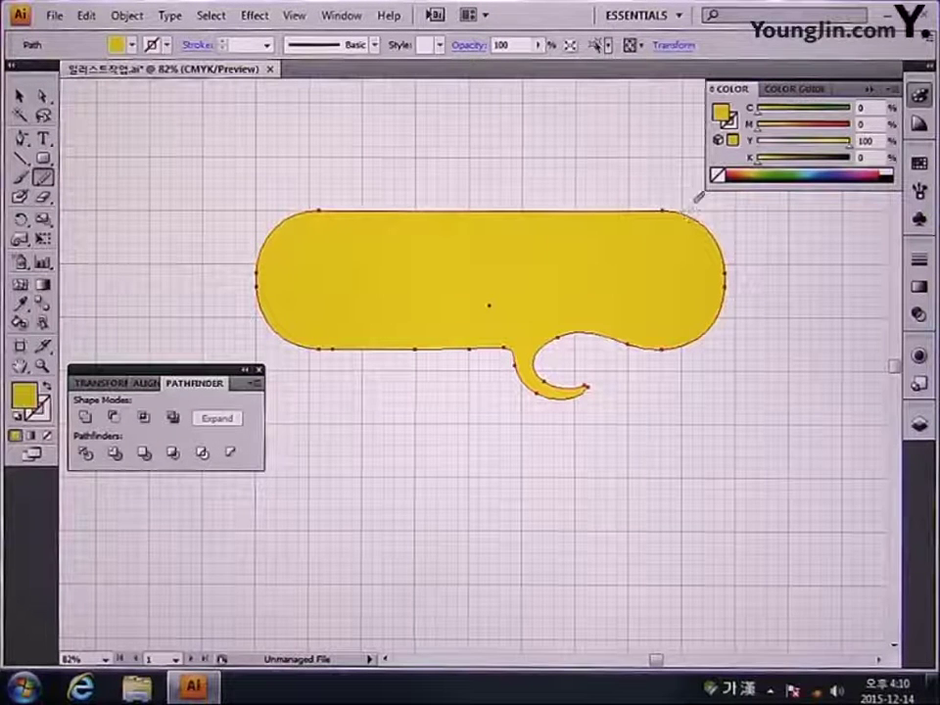
mouse_move(698, 197)
left_mouse_down()
mouse_move(711, 258)
mouse_move(623, 216)
left_mouse_up()
left_click_drag(691, 215, 632, 342)
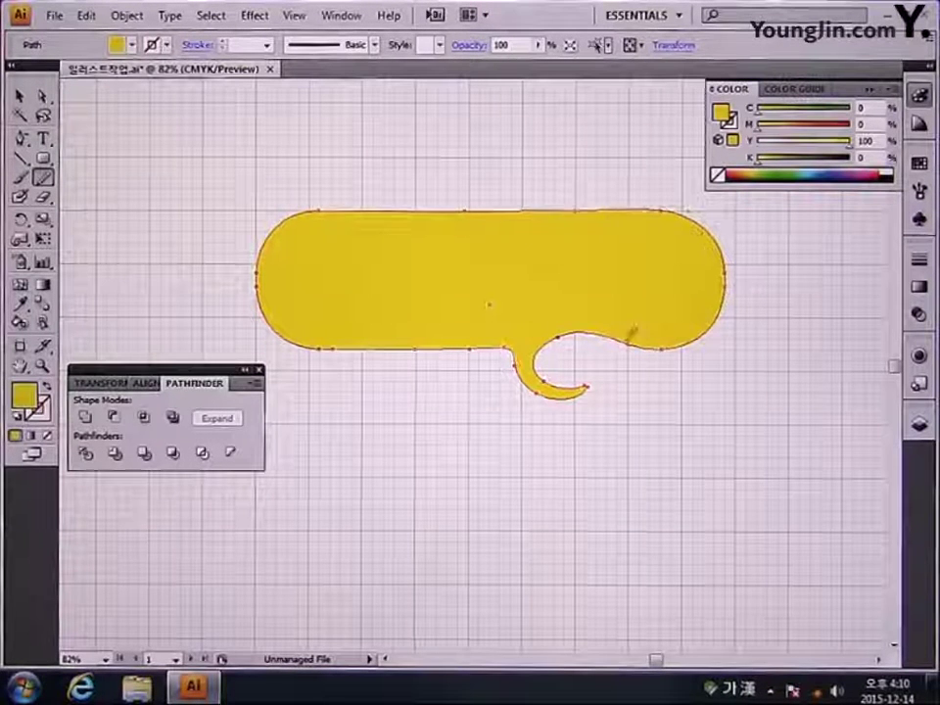
Step: Round off the bubble's upper edge, ends, lower edge and tail curl with further Smooth tool strokes
left_click_drag(618, 203, 353, 207)
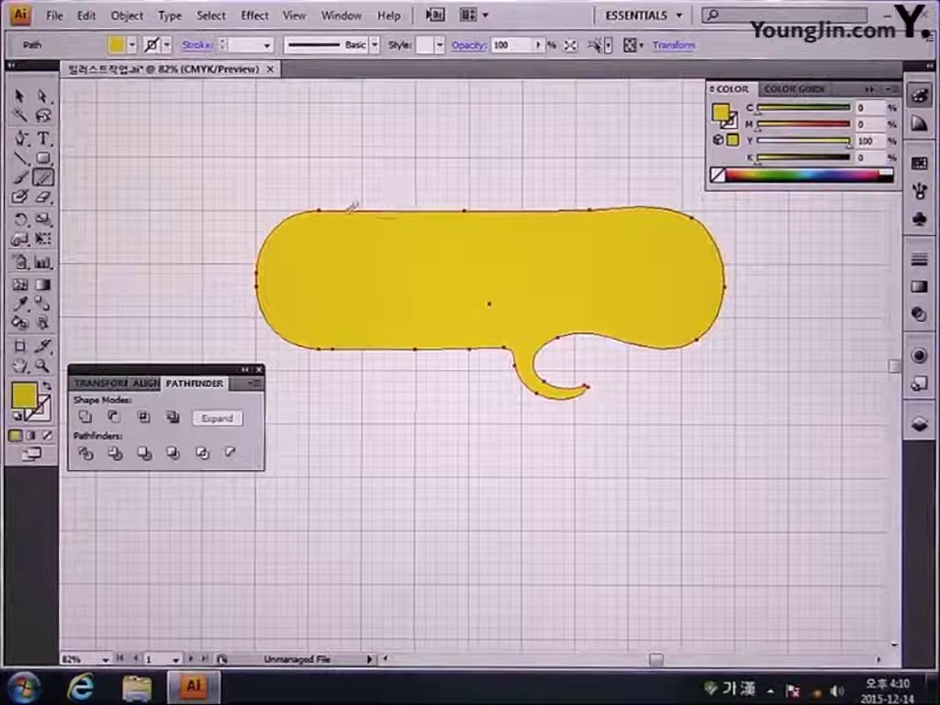
mouse_move(287, 315)
left_mouse_down()
mouse_move(422, 307)
mouse_move(440, 220)
left_mouse_up()
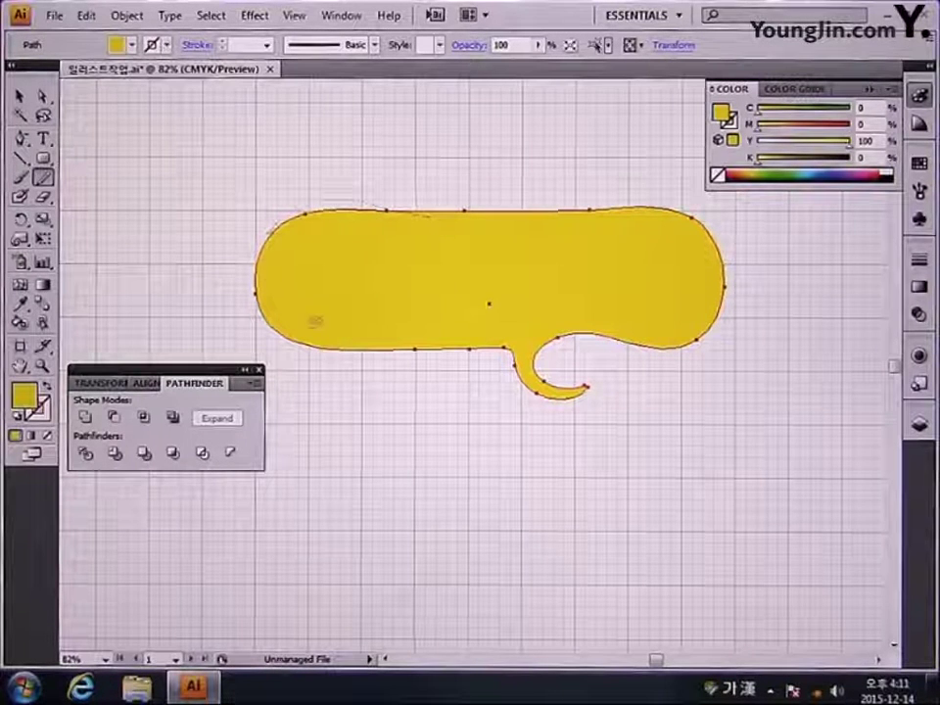
left_click_drag(284, 228, 442, 210)
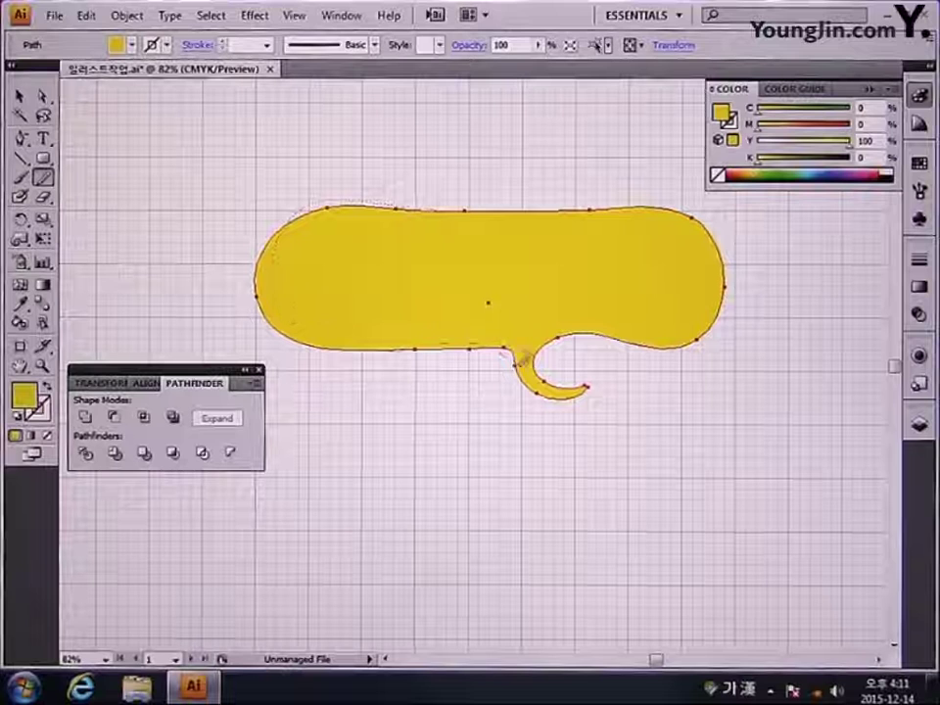
left_click_drag(503, 343, 495, 202)
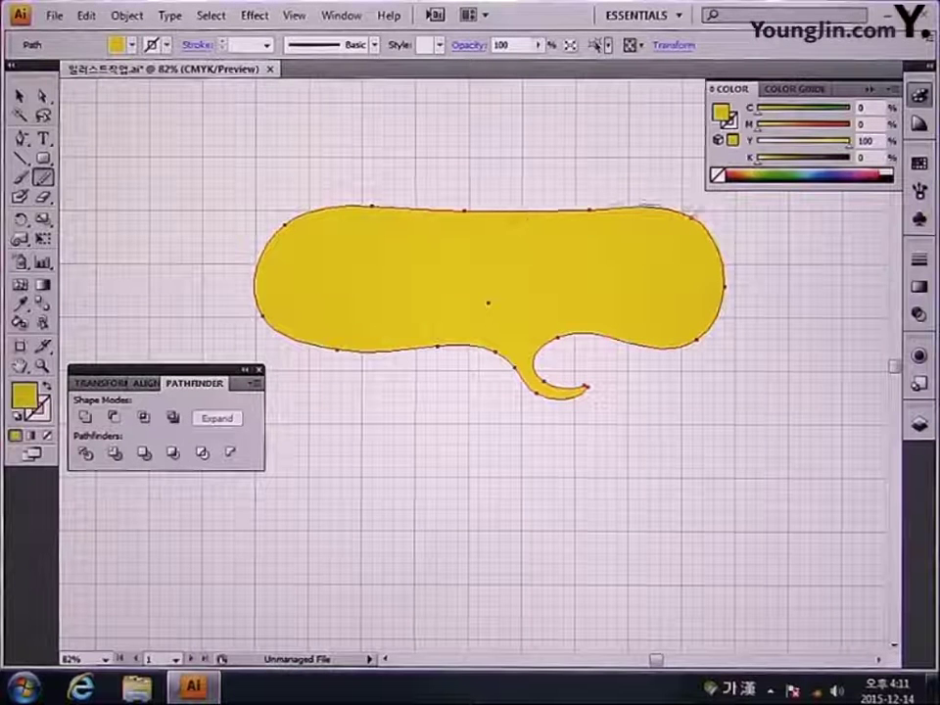
left_click_drag(689, 334, 556, 342)
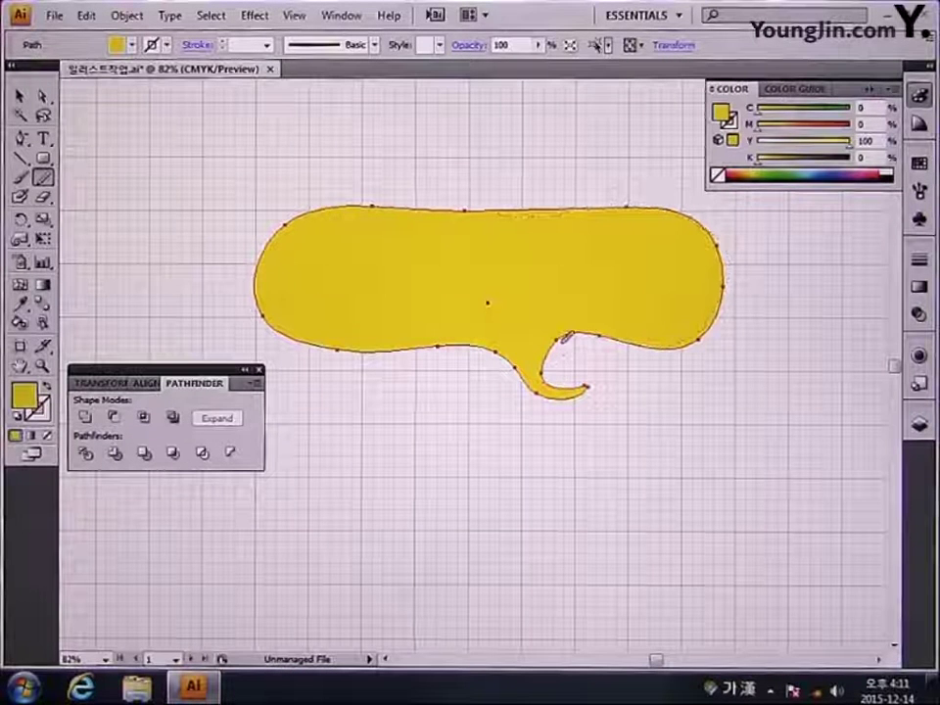
mouse_move(635, 331)
left_mouse_down()
mouse_move(551, 358)
mouse_move(596, 378)
left_mouse_up()
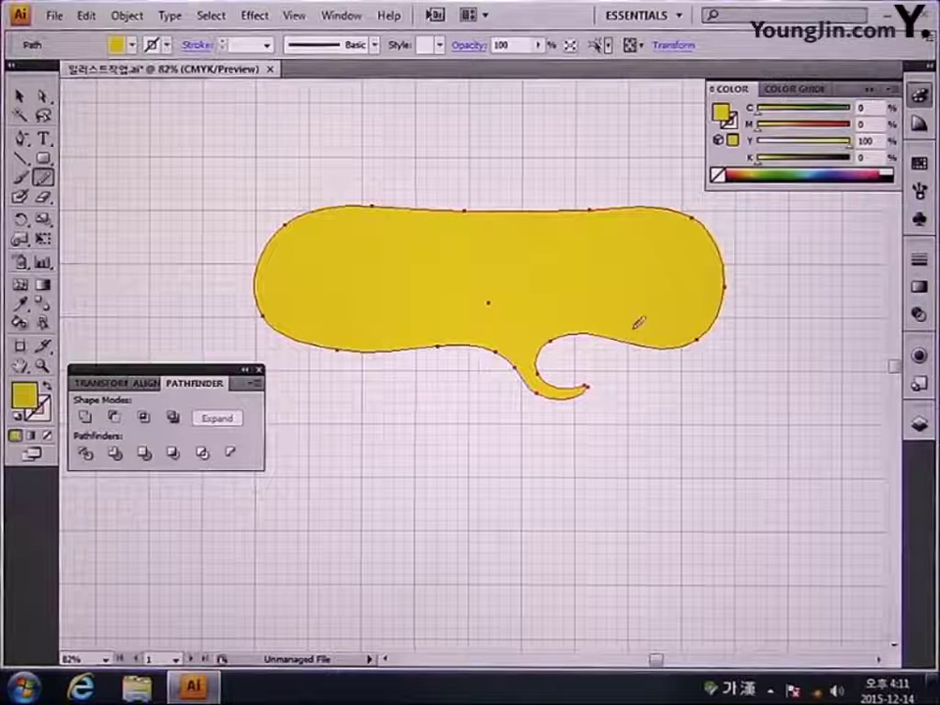
mouse_move(552, 354)
left_mouse_down()
mouse_move(600, 333)
mouse_move(582, 384)
mouse_move(557, 359)
mouse_move(596, 336)
mouse_move(590, 385)
mouse_move(544, 385)
left_mouse_up()
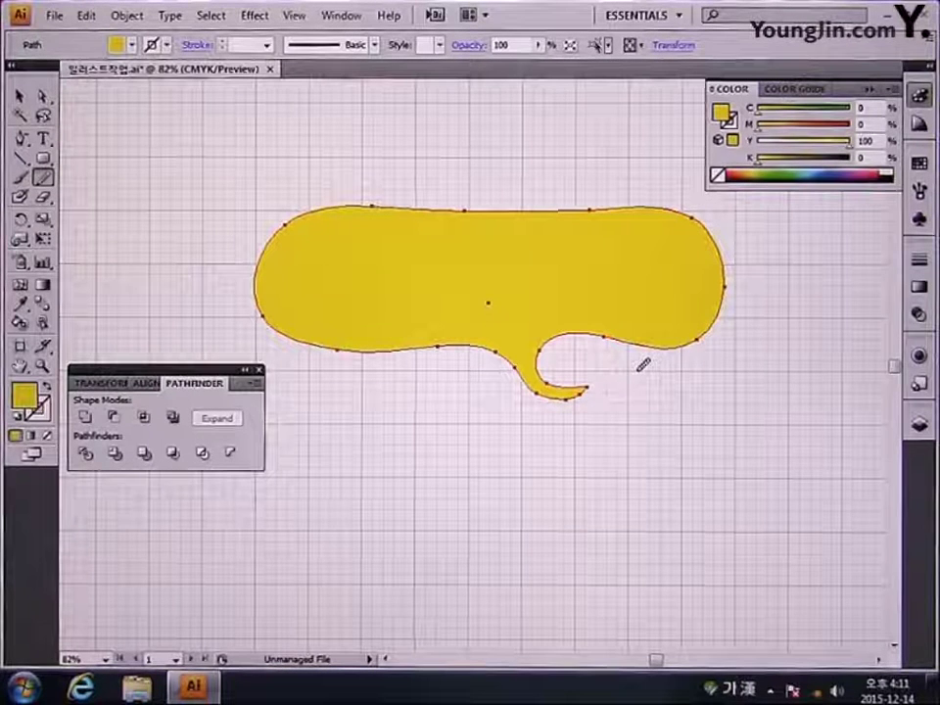
Step: Give the speech bubble a white stroke, CMYK 0, 0, 0, 0
left_click(20, 96)
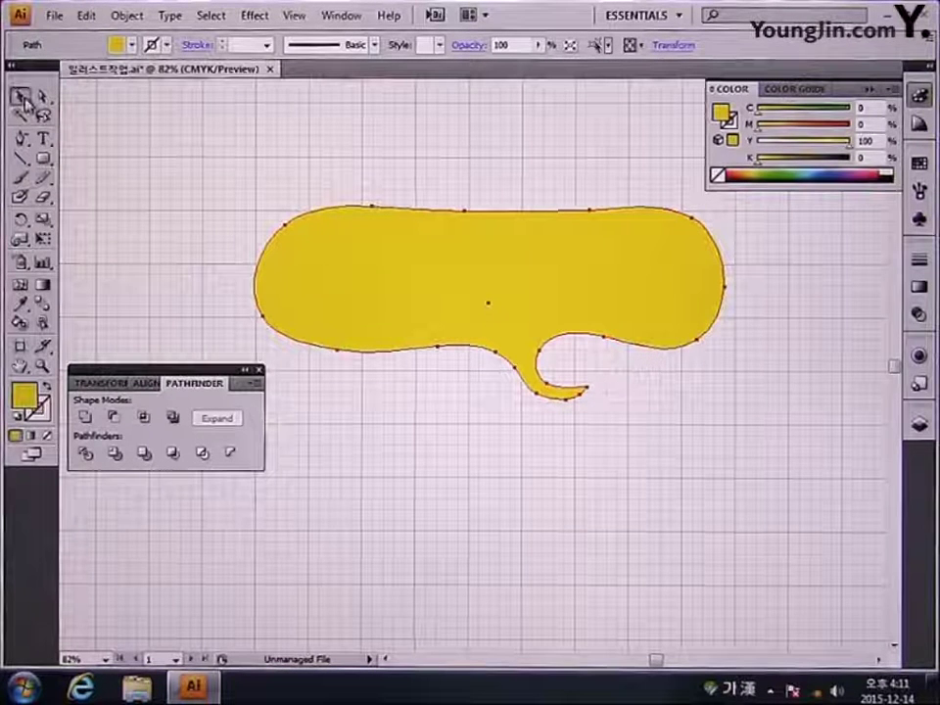
double_click(39, 410)
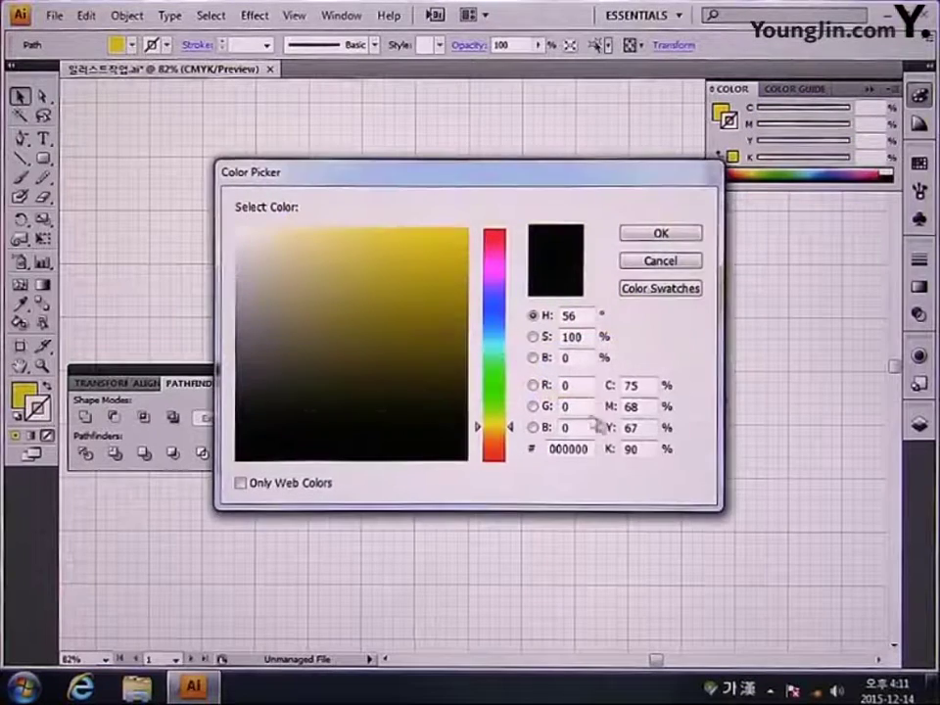
double_click(646, 389)
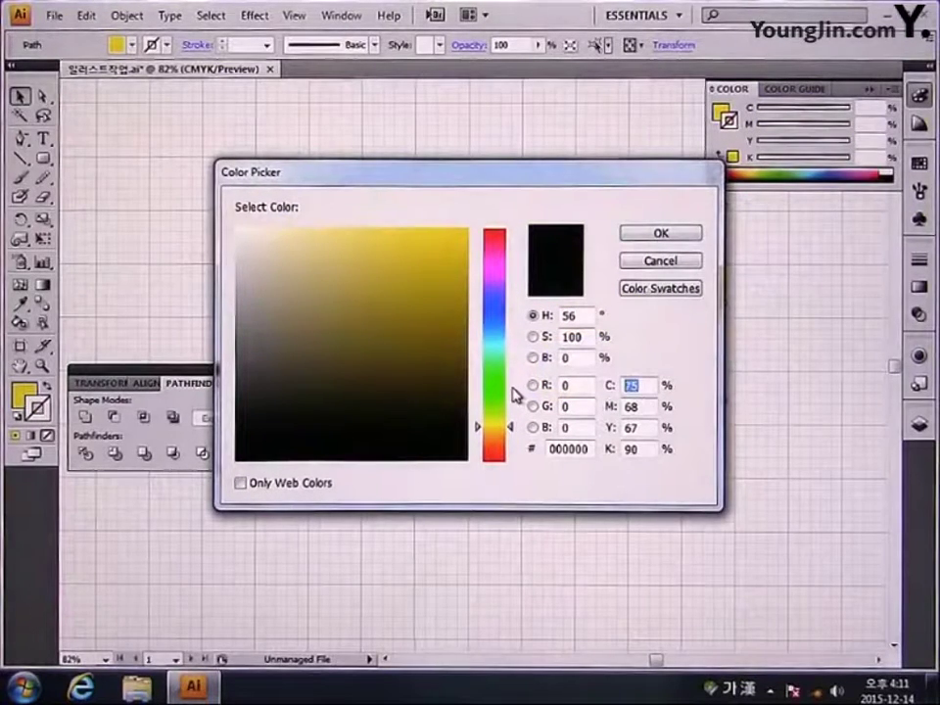
type("0")
key("Tab")
type("0")
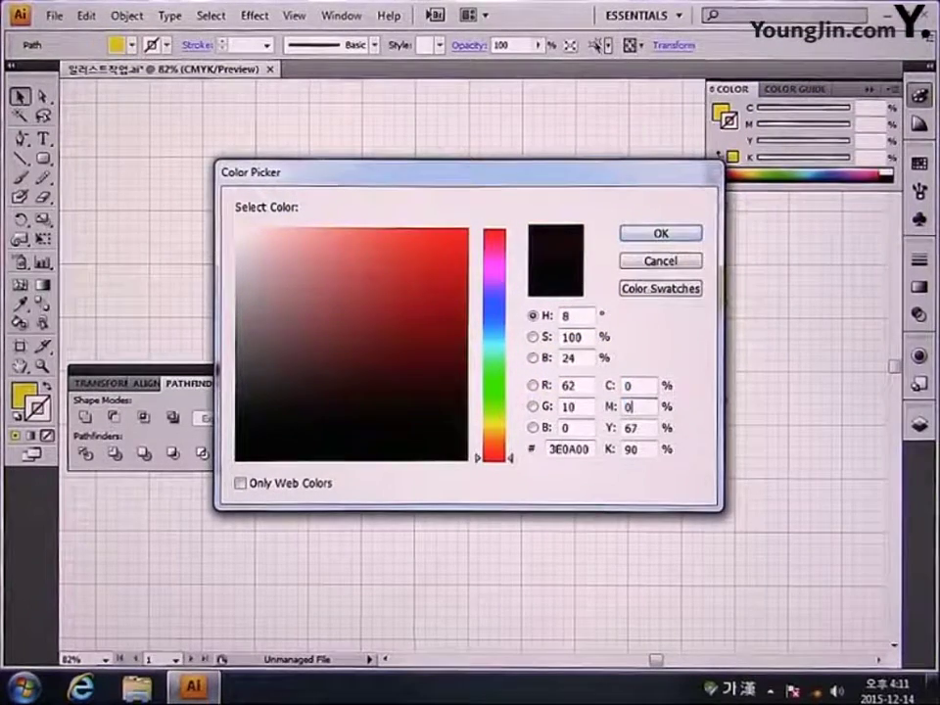
key("Tab")
type("0")
key("Tab")
type("0")
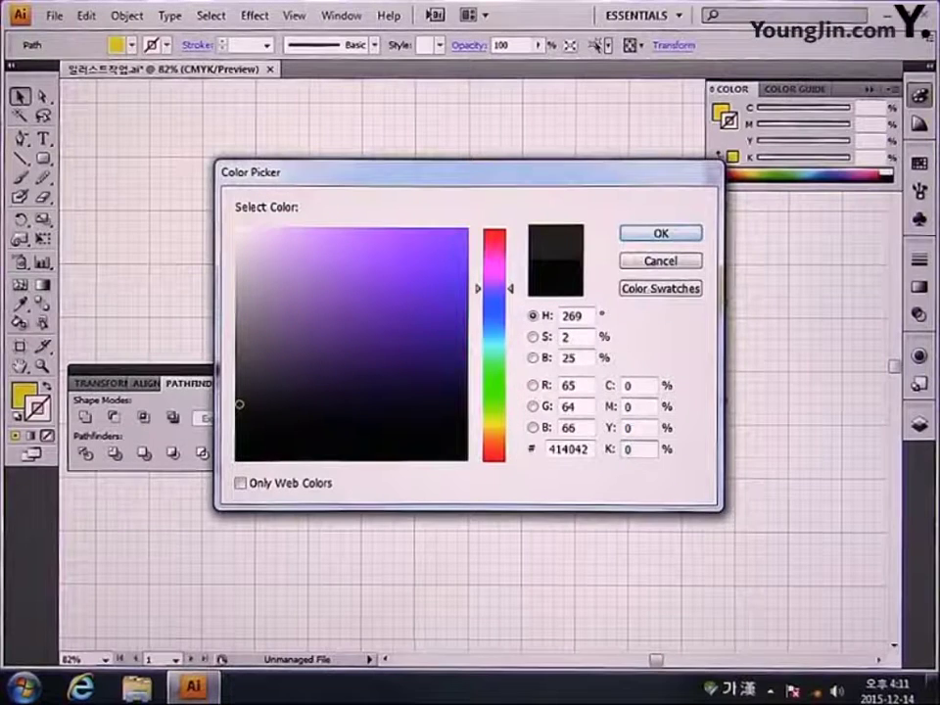
key("Return")
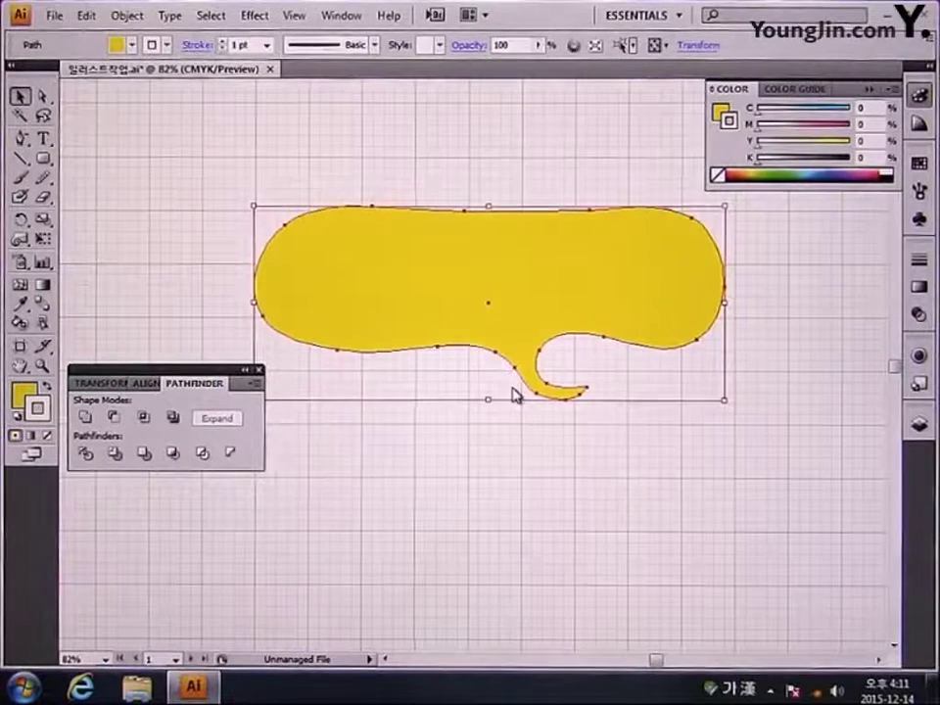
Step: Set the bubble's stroke weight to 20 pt and align the stroke to the outside
left_click(341, 15)
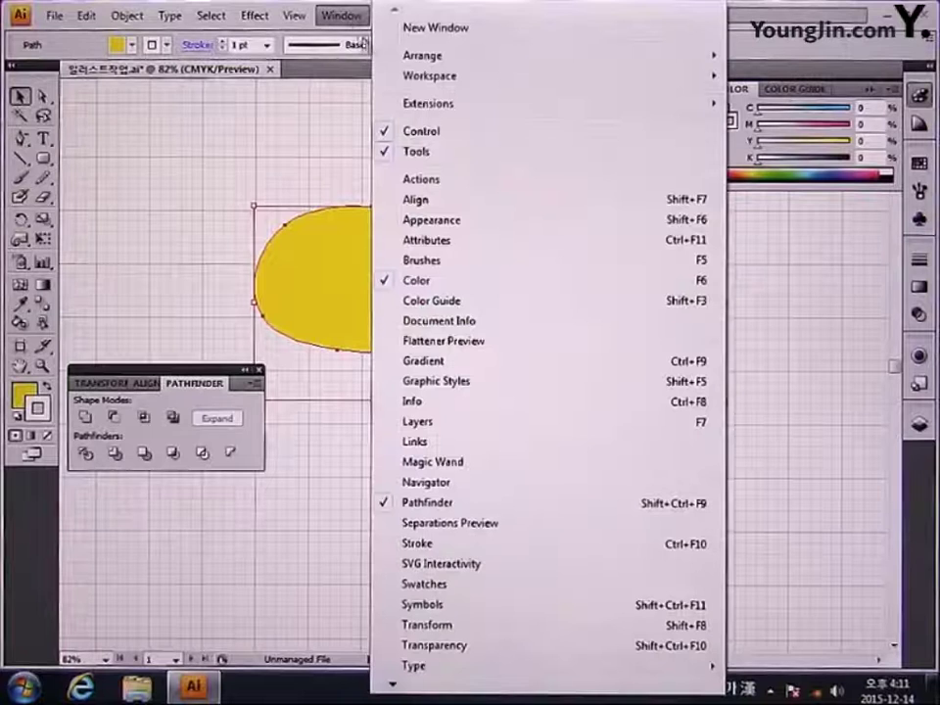
left_click(499, 546)
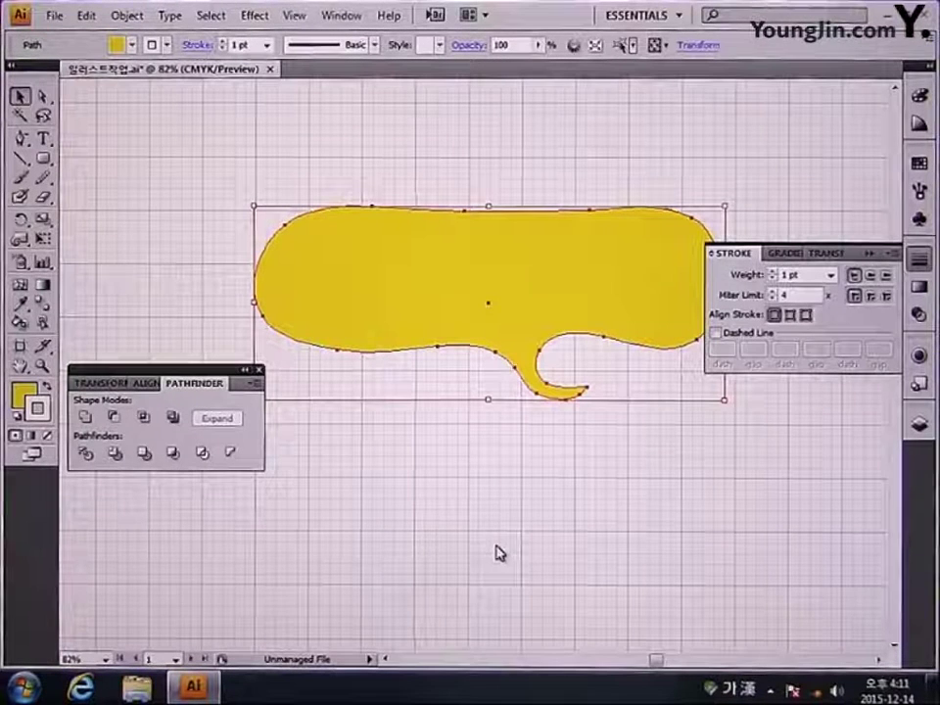
left_click(830, 278)
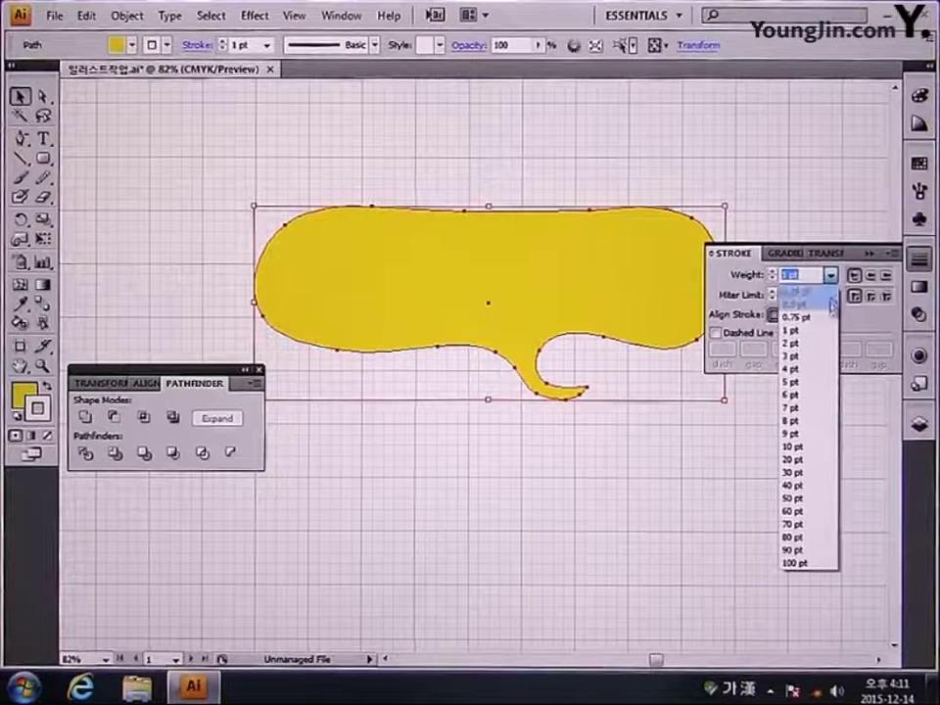
left_click(823, 454)
left_click(831, 275)
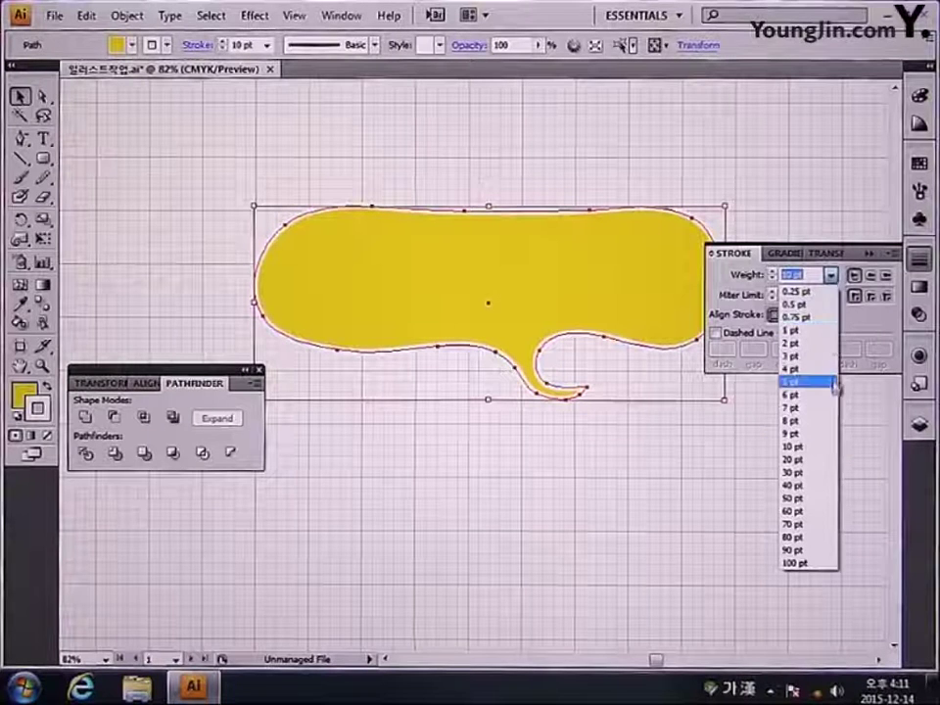
left_click(823, 460)
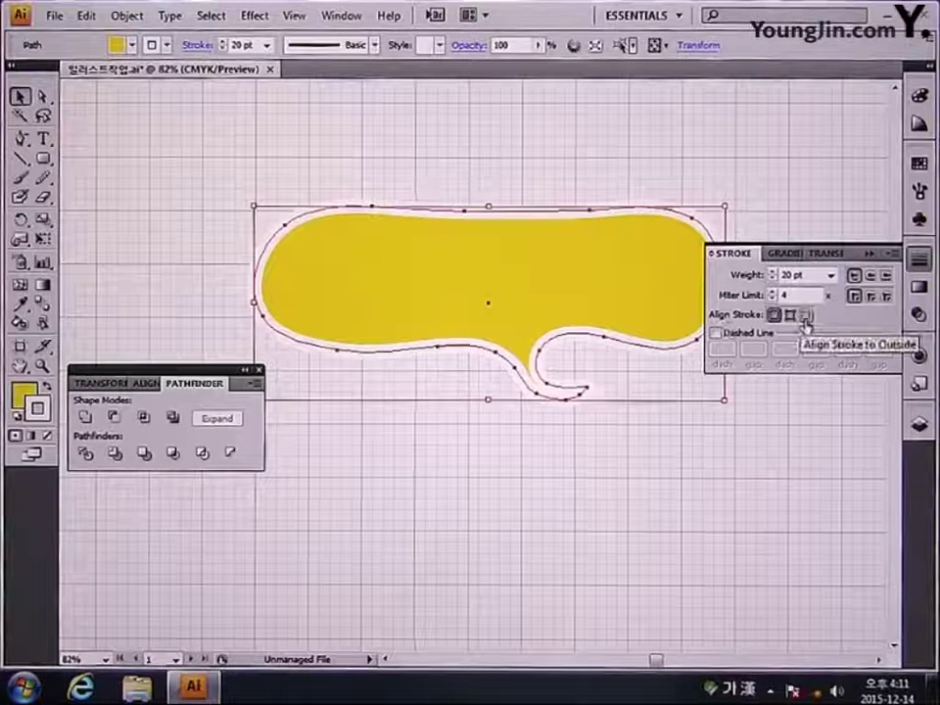
left_click(805, 320)
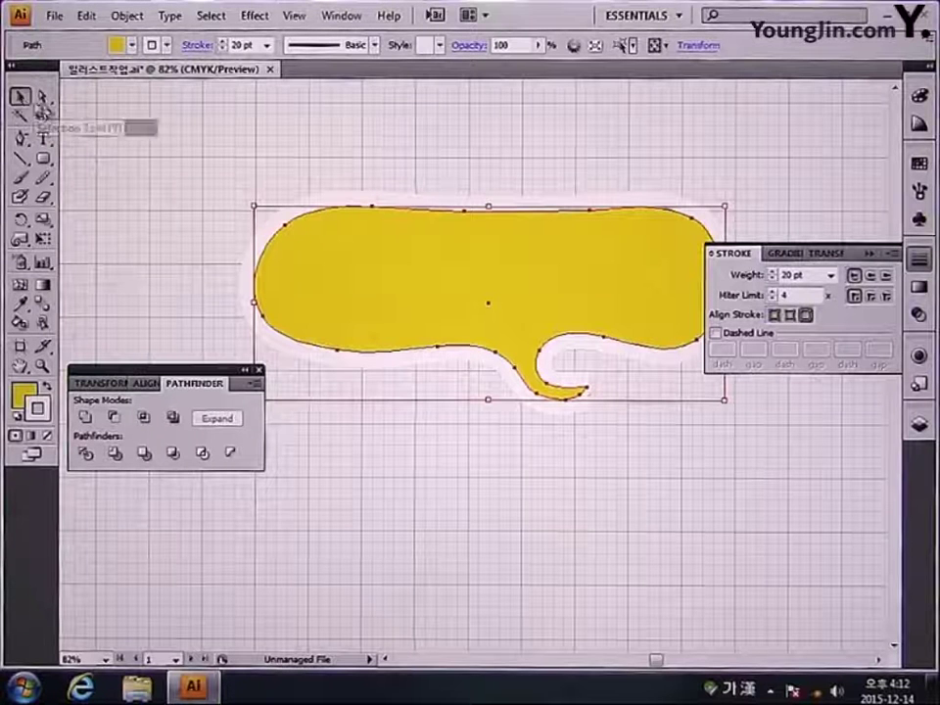
Step: Convert the bubble's white stroke into a filled shape with Outline Stroke
left_click(124, 18)
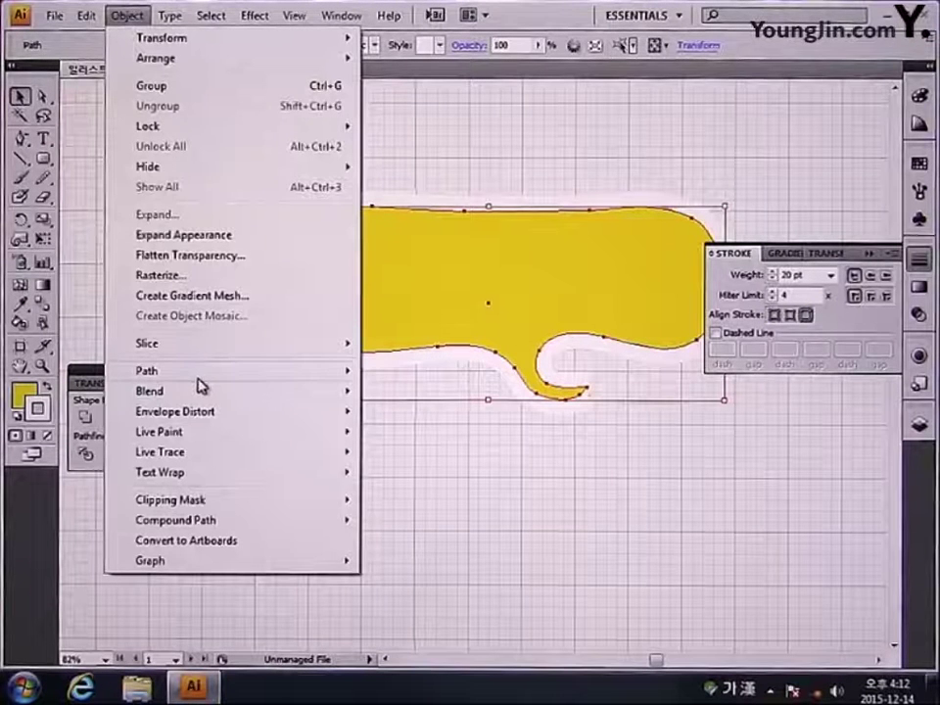
mouse_move(294, 374)
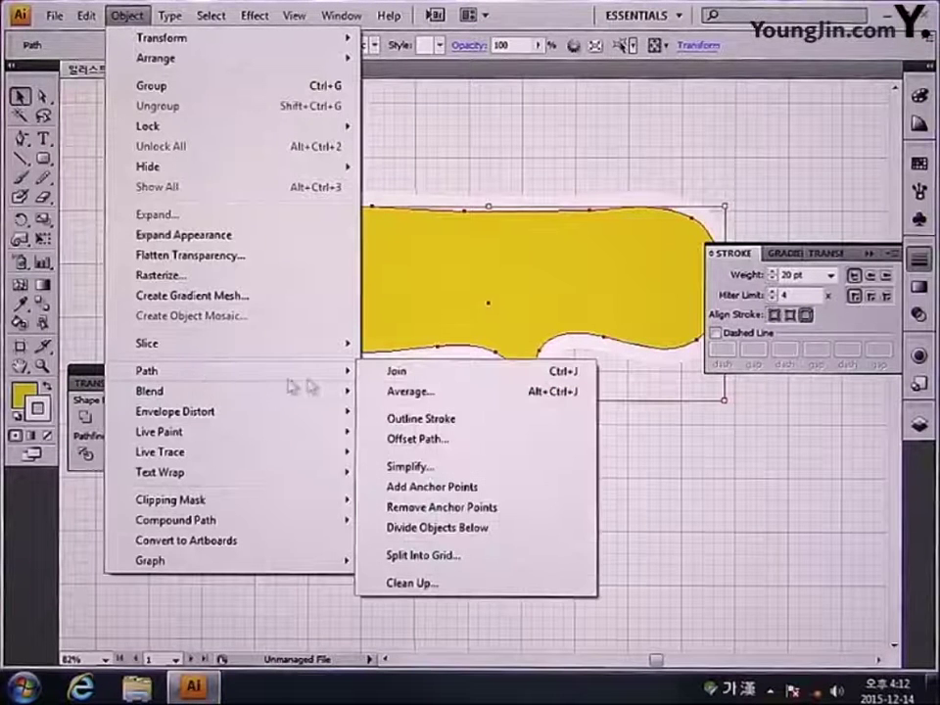
left_click(457, 421)
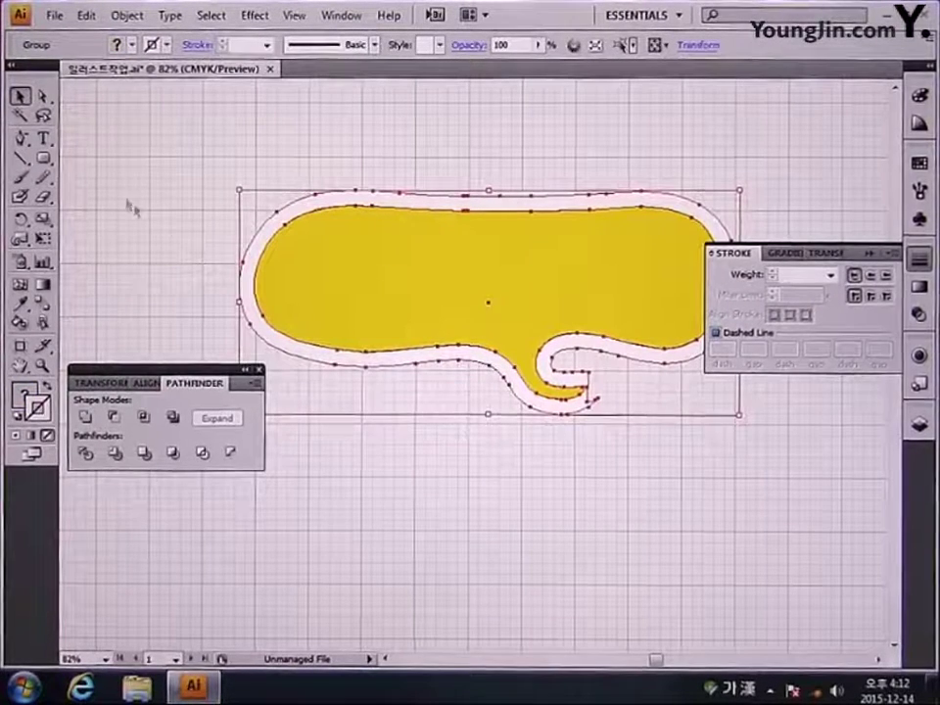
Step: Move the white outline's anchor points at the blunt tail end outward to form a longer, pointed tip
left_click(42, 98)
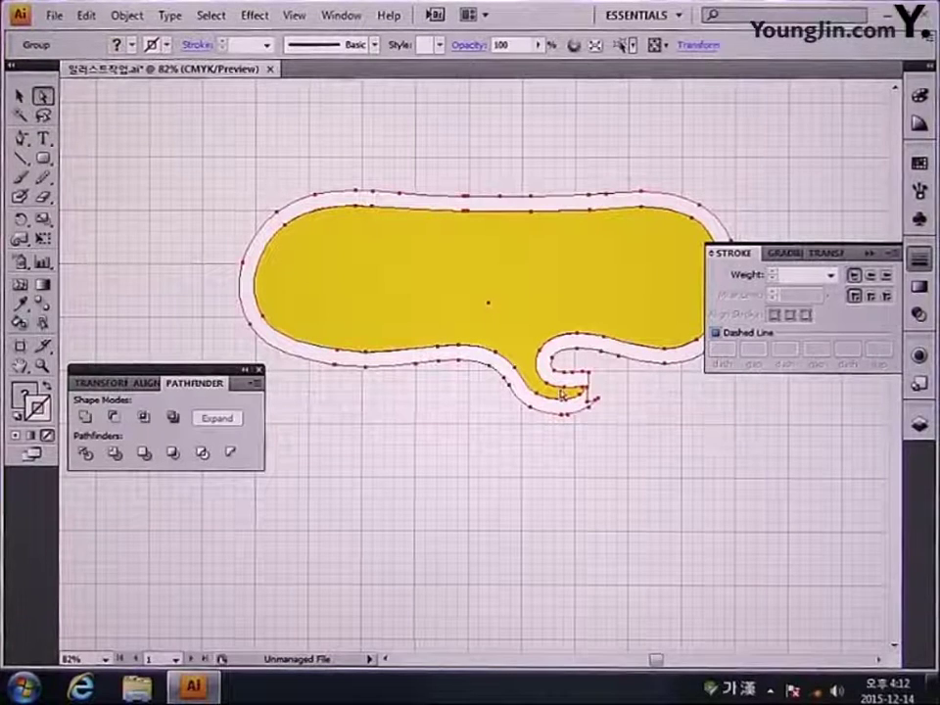
key("z")
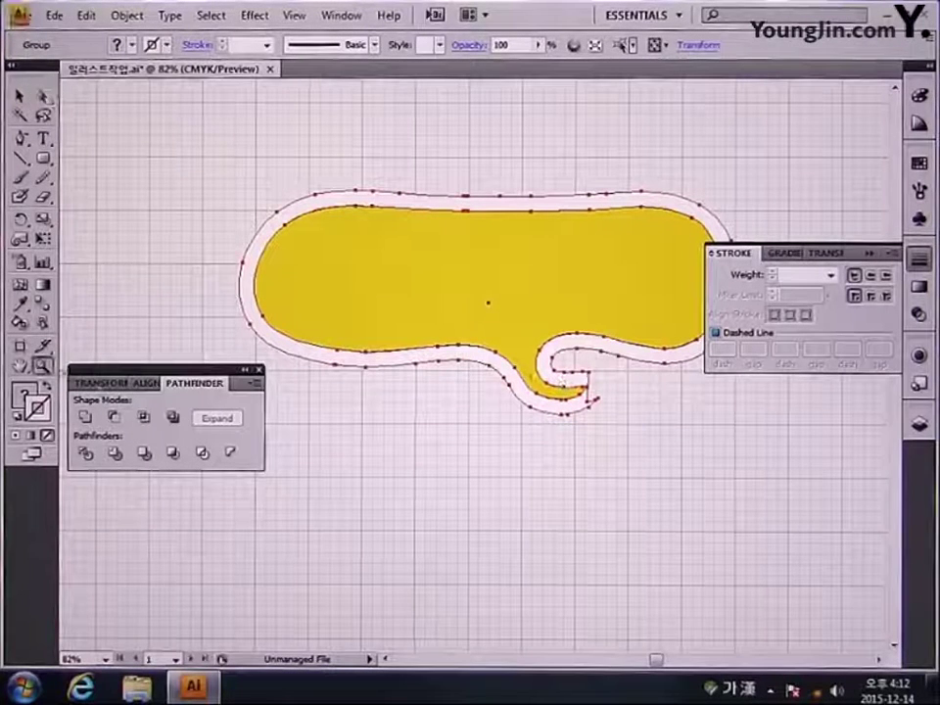
left_click_drag(521, 356, 661, 456)
left_click_drag(573, 382, 552, 452)
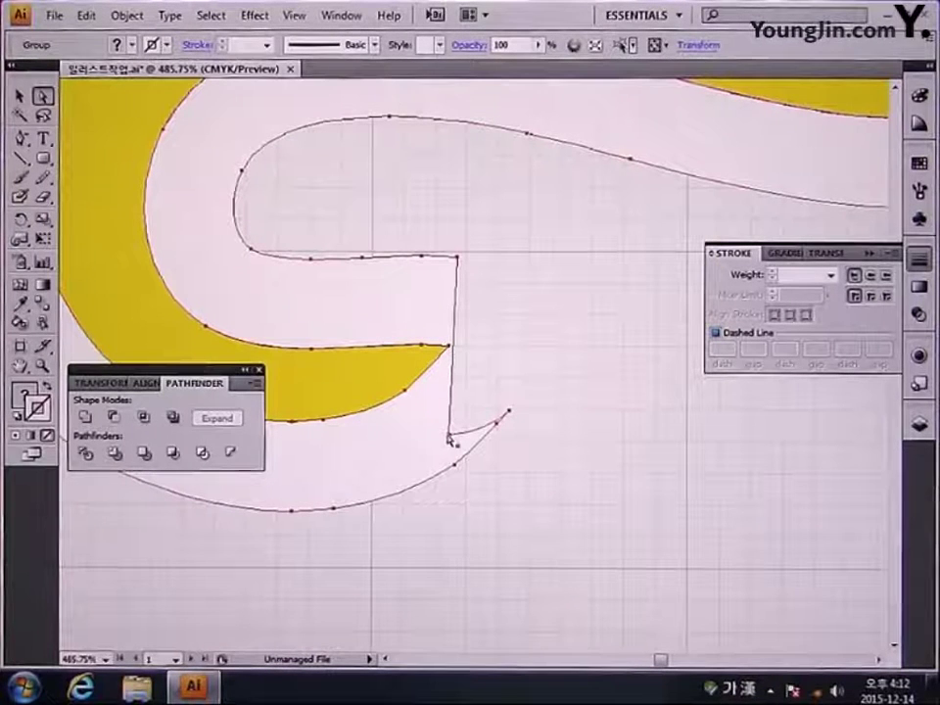
left_click_drag(451, 432, 624, 345)
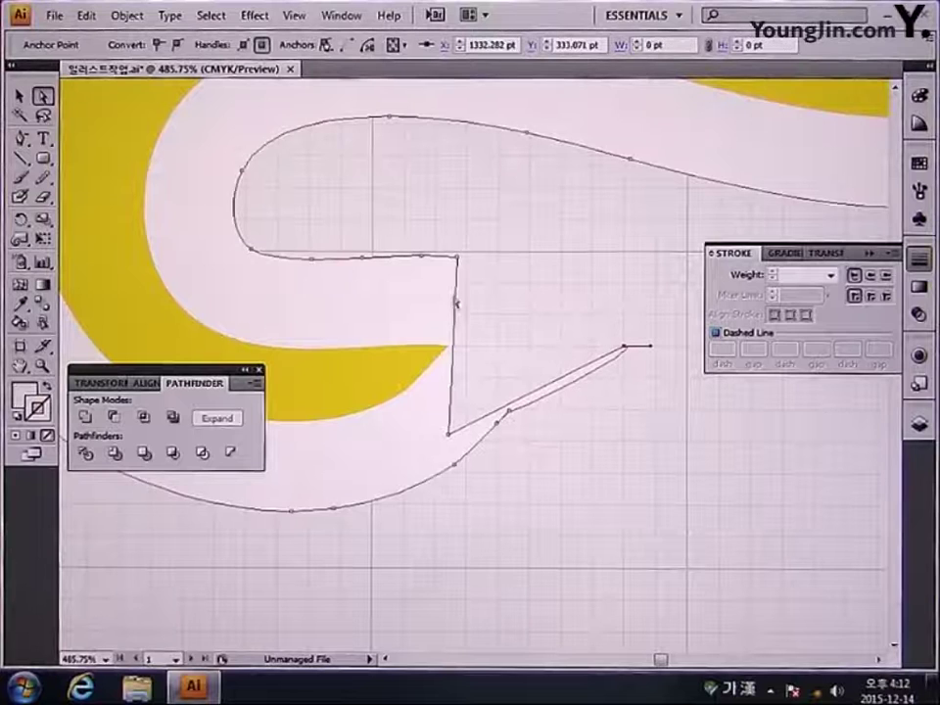
left_click_drag(459, 263, 623, 284)
left_click_drag(454, 436, 624, 345)
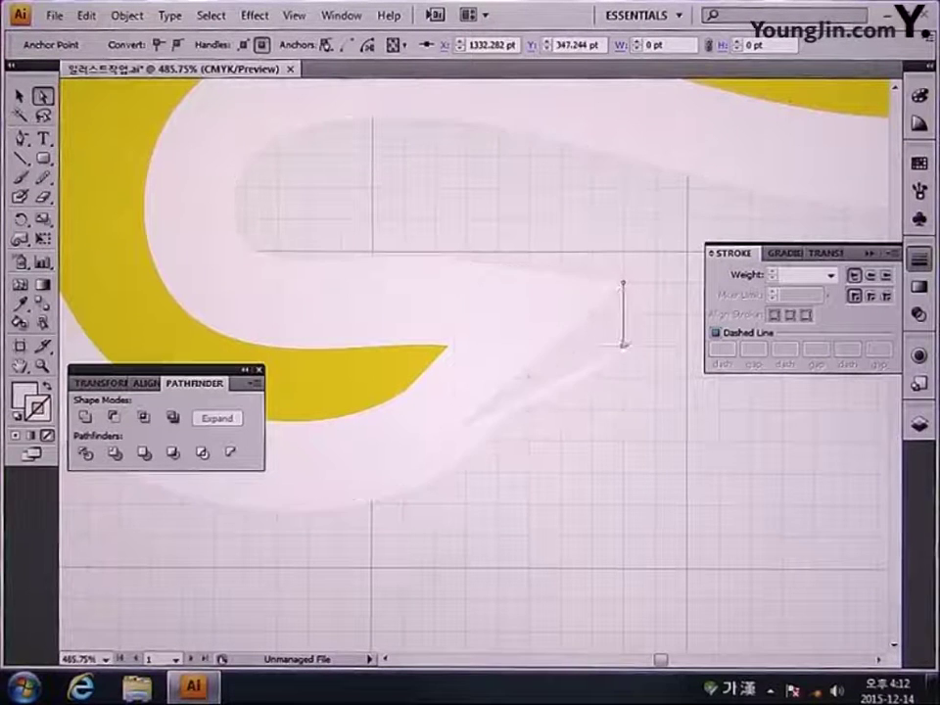
left_click_drag(660, 293, 658, 289)
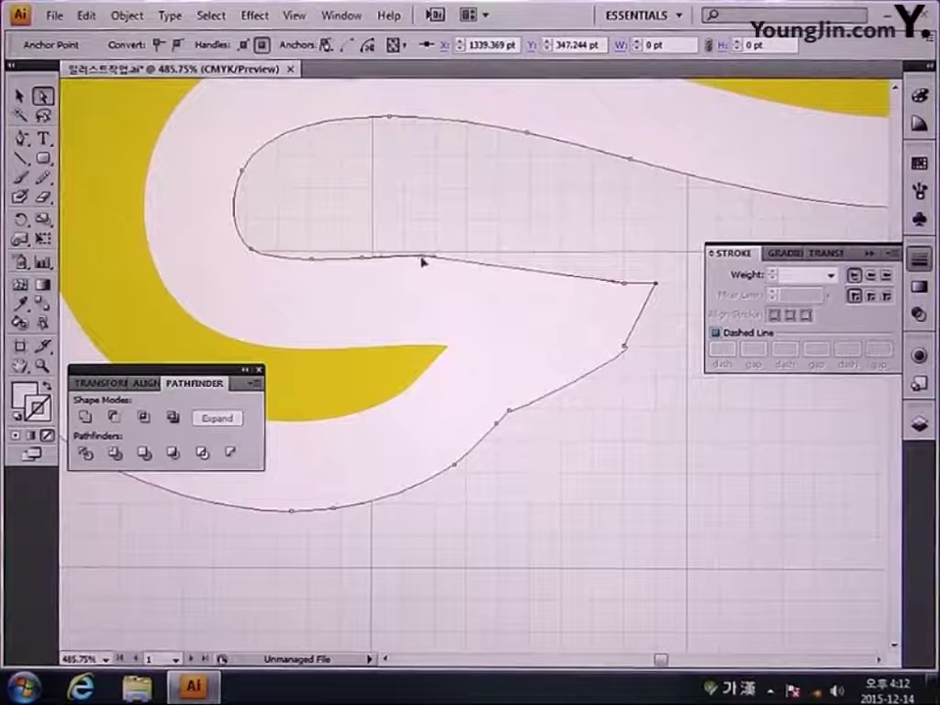
Step: Turn off Snap to Grid and lower the two anchor points along the upper edge of the white tail
left_click_drag(423, 263, 420, 279)
left_click_drag(362, 264, 364, 267)
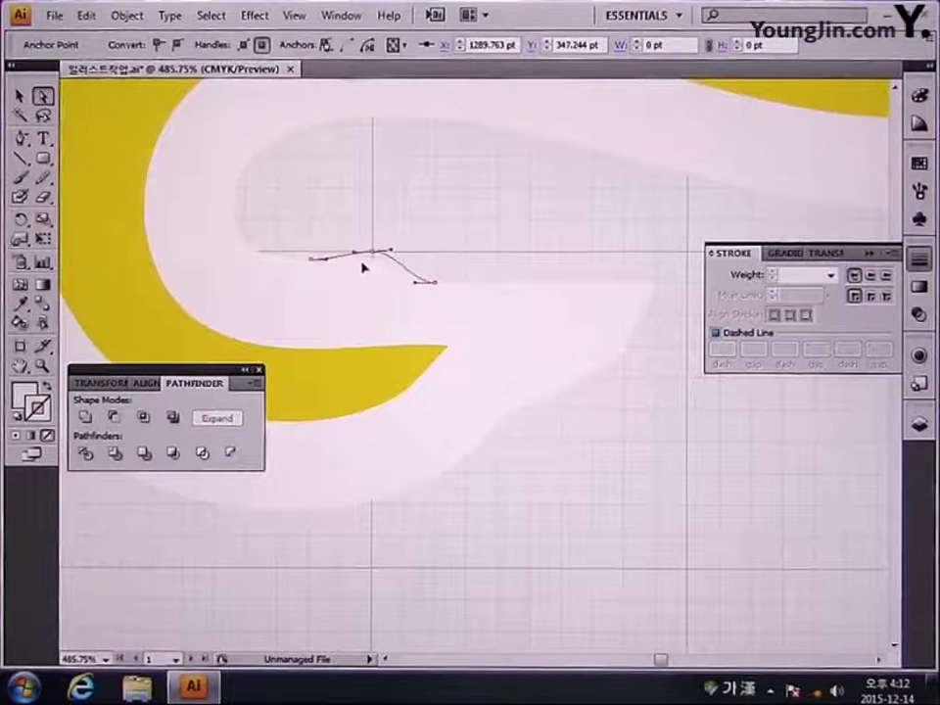
left_click(295, 15)
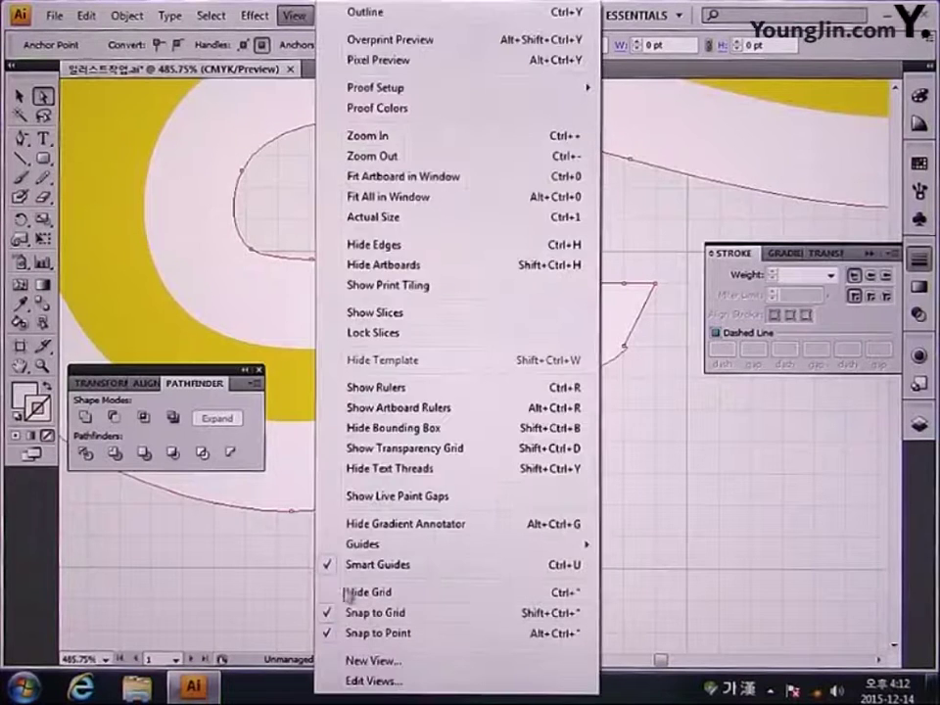
left_click(374, 612)
left_click_drag(374, 253, 365, 269)
Step: Delete the surplus anchor points along the upper and lower edges of the white tail near its pointed tip
left_click(24, 139)
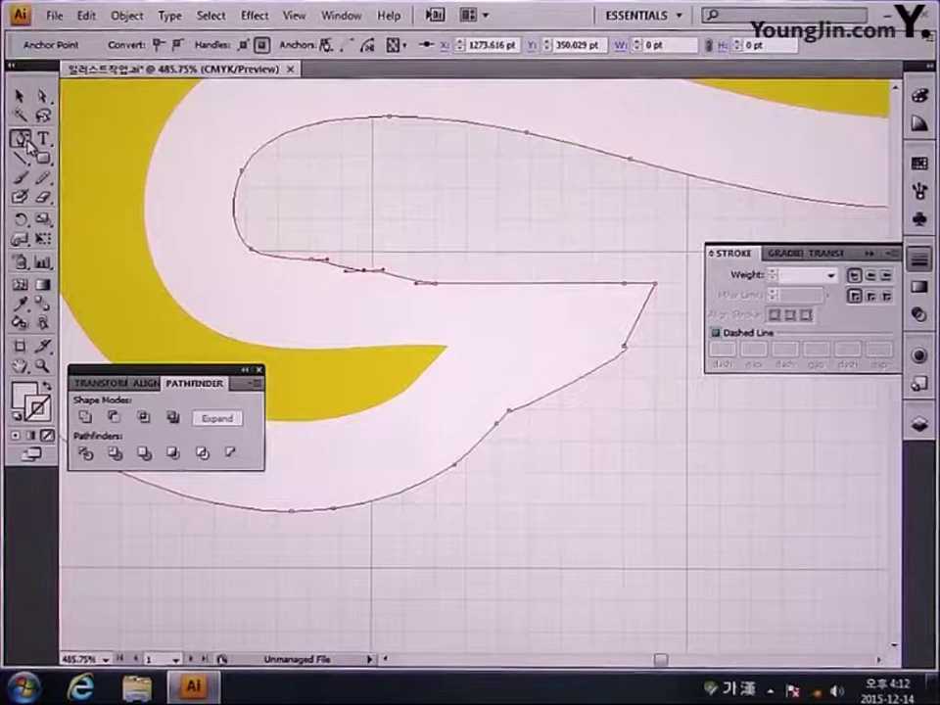
left_click(435, 284)
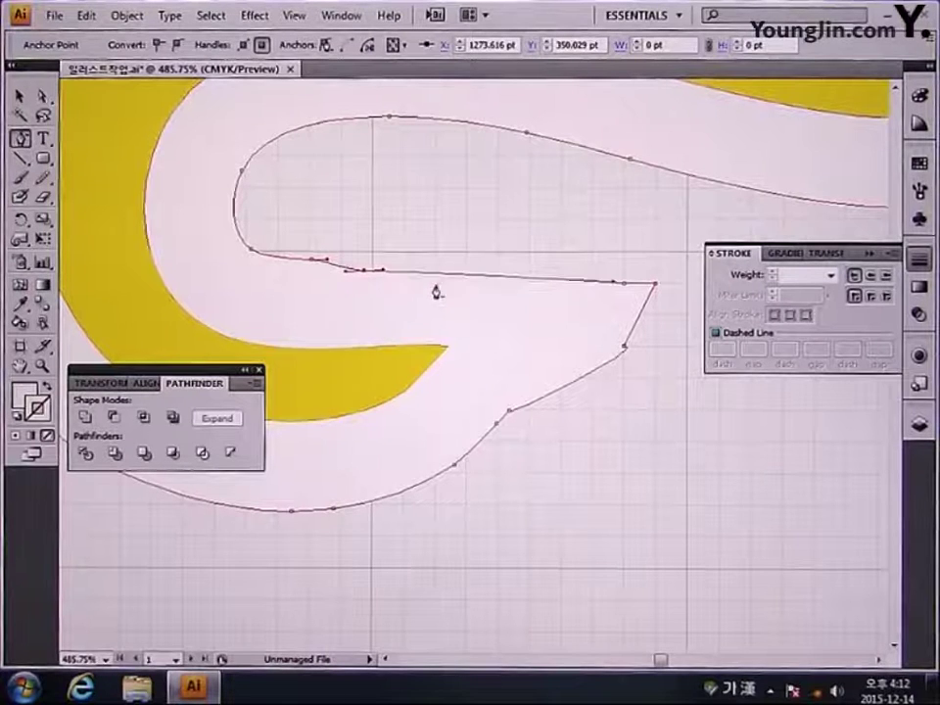
left_click(363, 271)
left_click(624, 285)
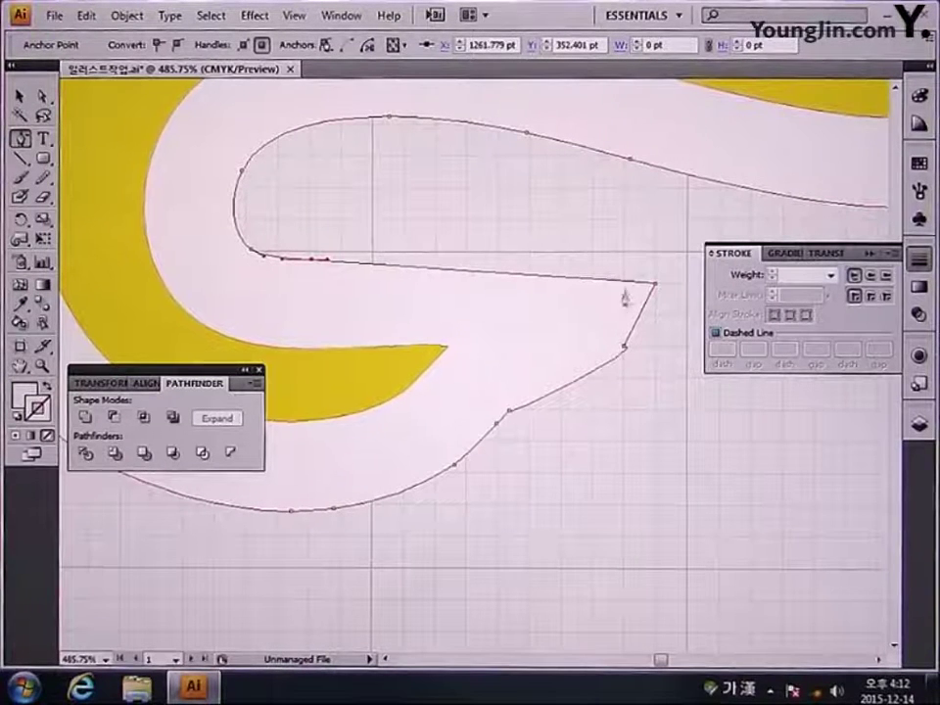
left_click(624, 348)
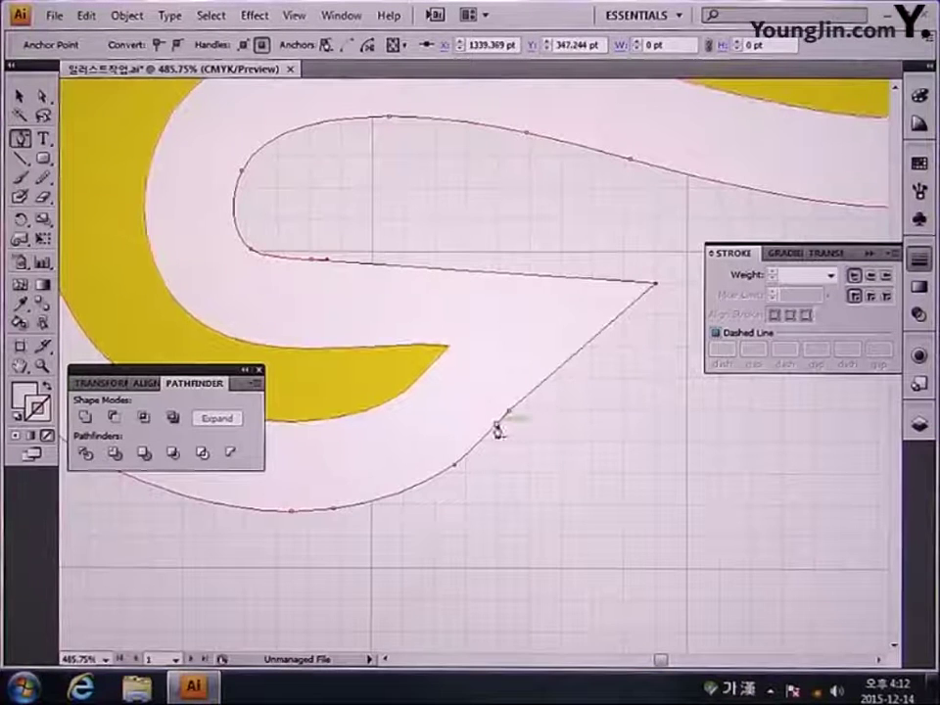
left_click(509, 412)
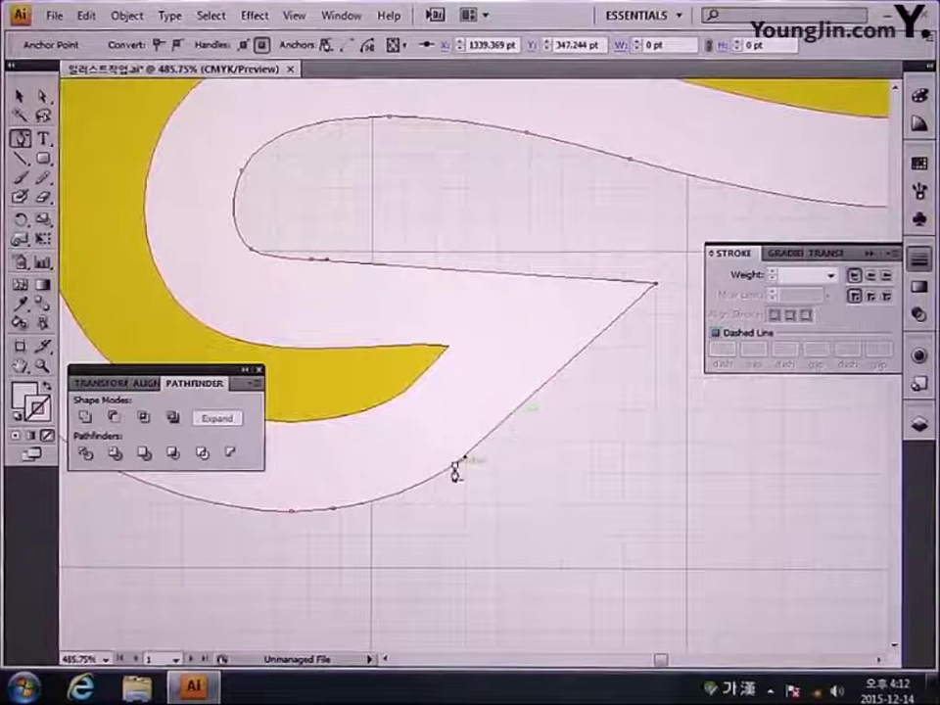
left_click(457, 463)
Step: Adjust the direction handles and upper anchor point of the white tail so both edges curve smoothly toward the tip
key("a")
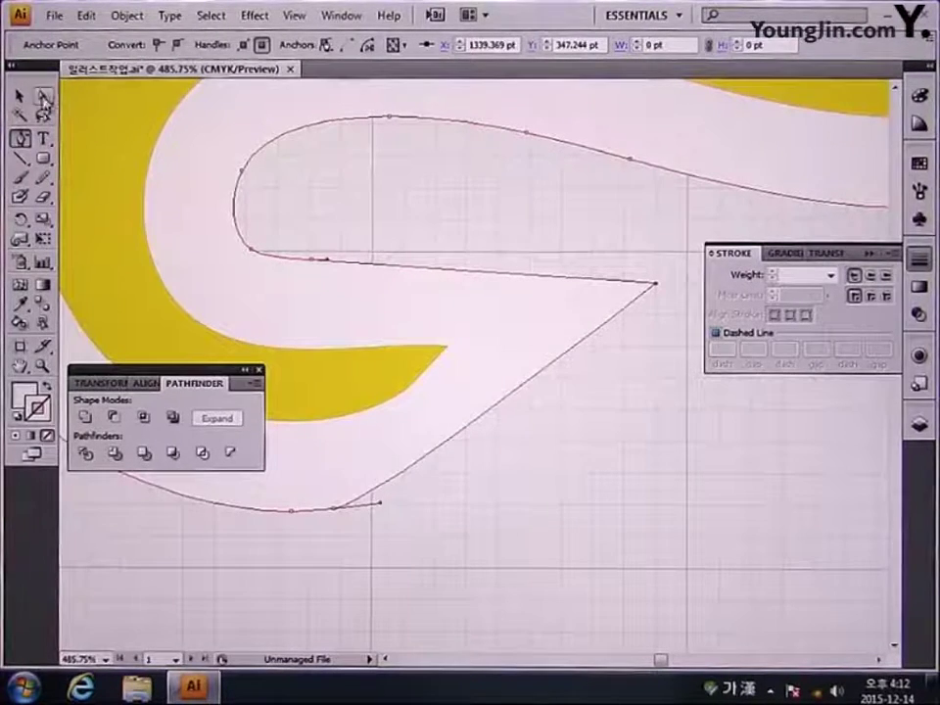
left_click_drag(382, 508, 499, 496)
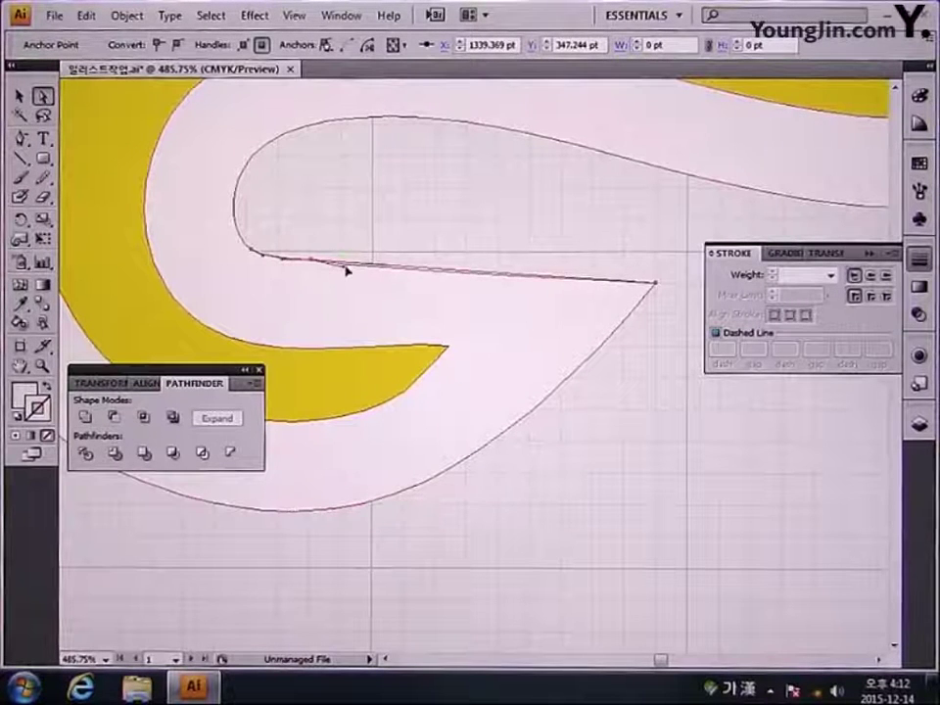
left_click(316, 263)
left_click_drag(316, 263, 356, 276)
left_click_drag(298, 240, 357, 330)
left_click_drag(355, 284, 363, 274)
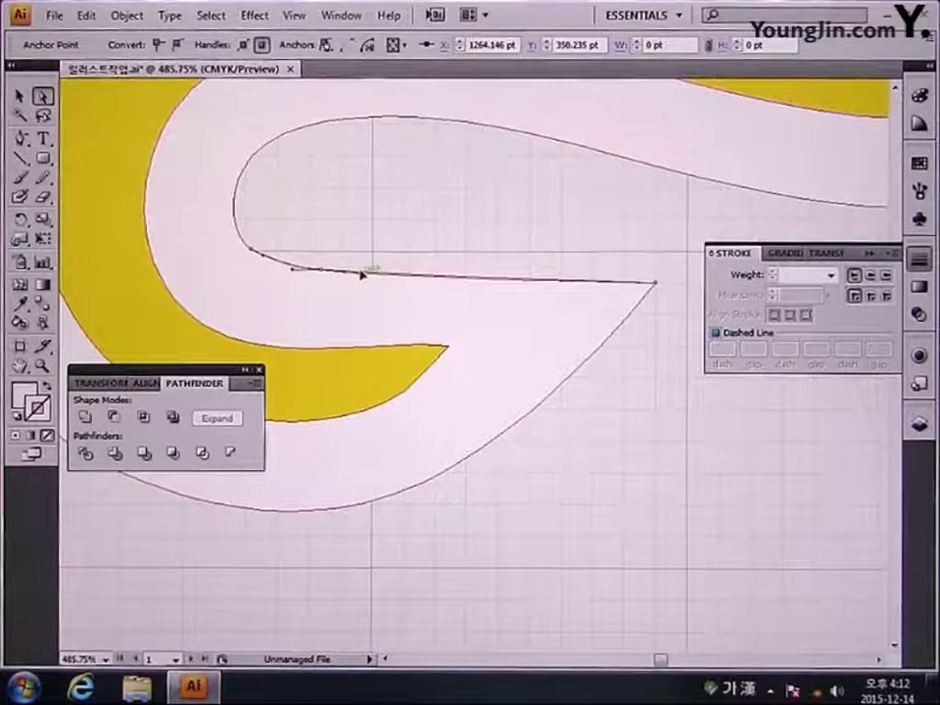
Step: Add the text "세 가지 즐거움" inside the yellow speech bubble
left_click(19, 366)
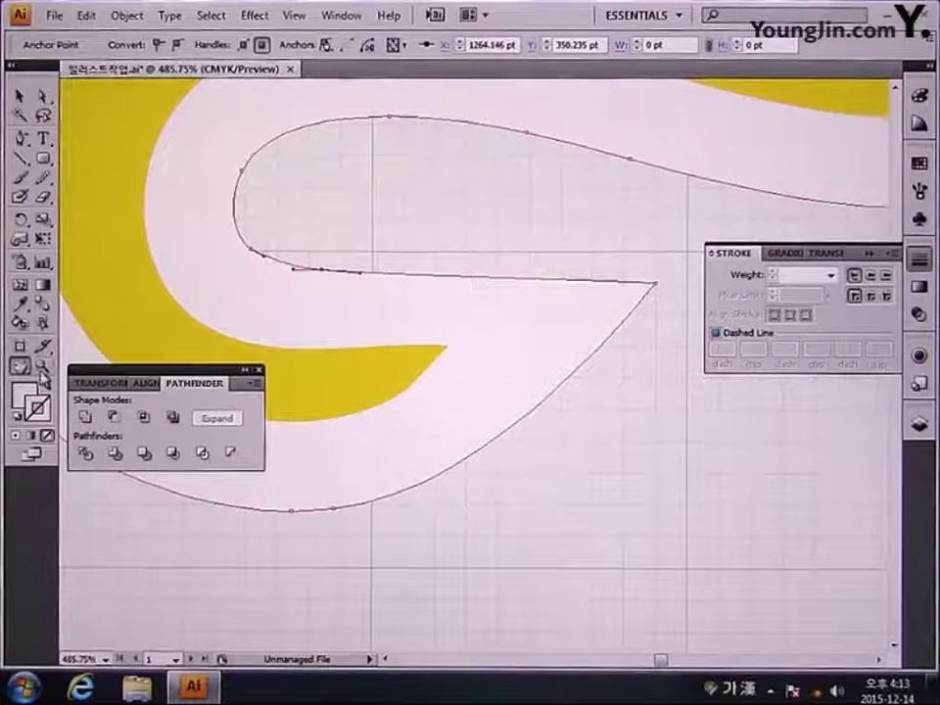
key("ctrl+minus")
key("ctrl+minus")
key("ctrl+minus")
key("ctrl+minus")
key("ctrl+minus")
key("ctrl+minus")
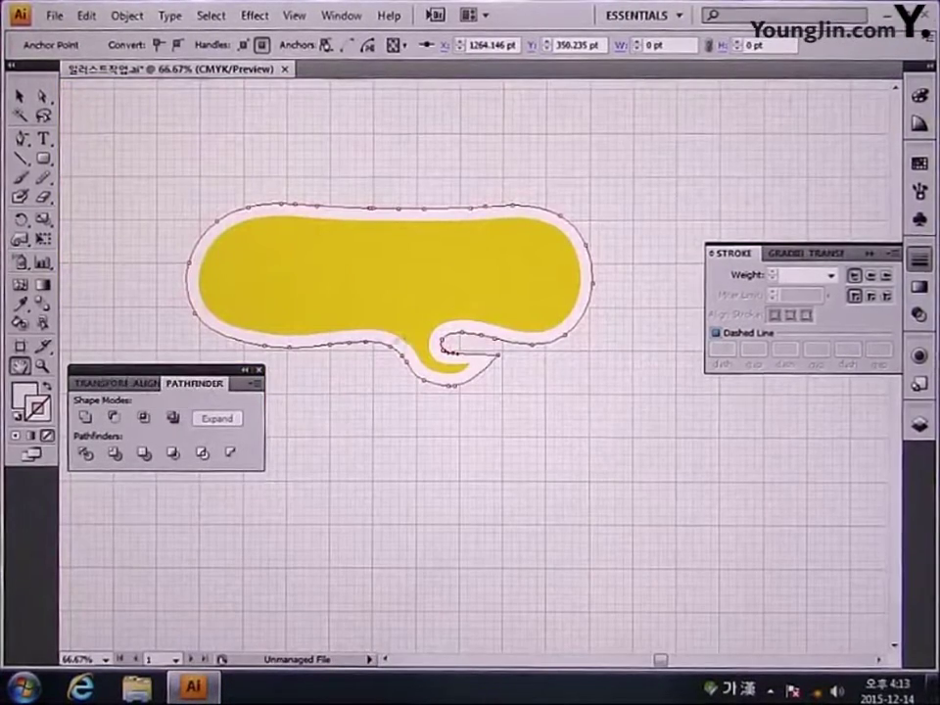
left_click_drag(436, 349, 501, 424)
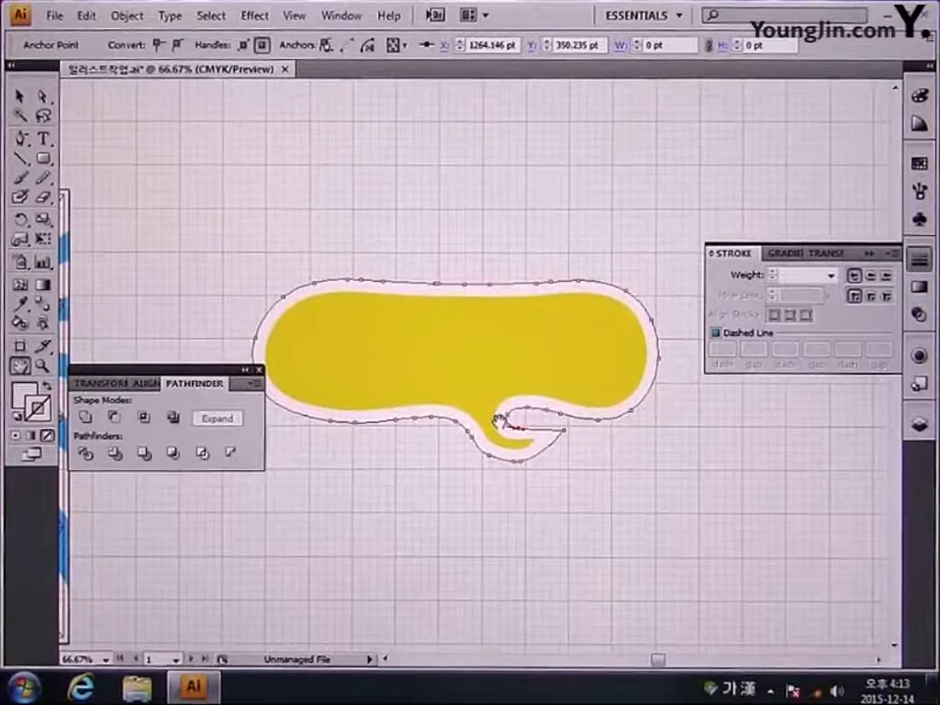
left_click(44, 140)
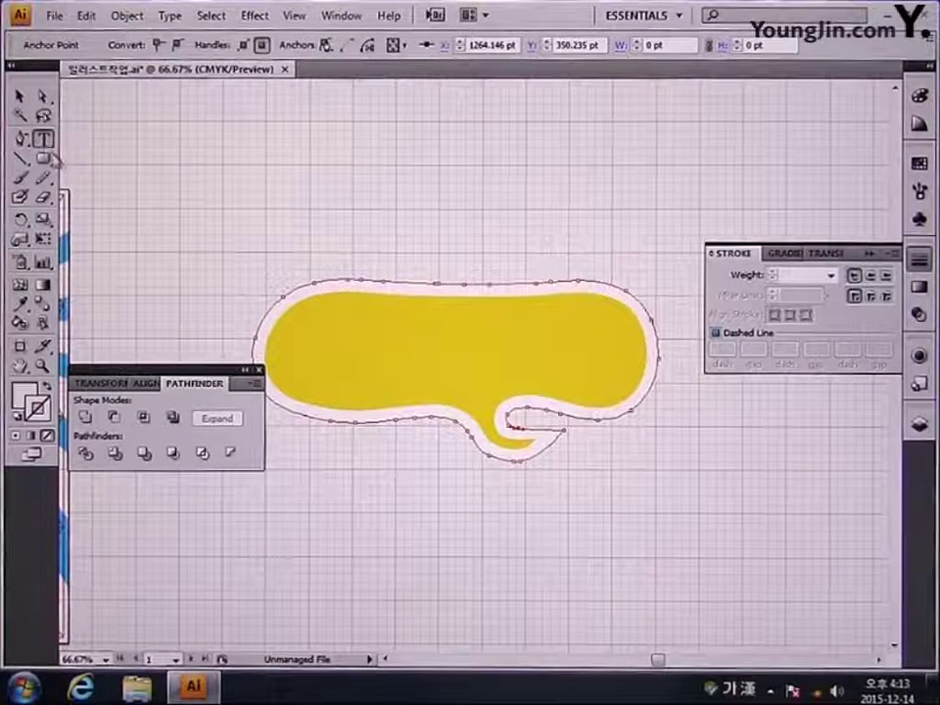
left_click(206, 237, "ctrl")
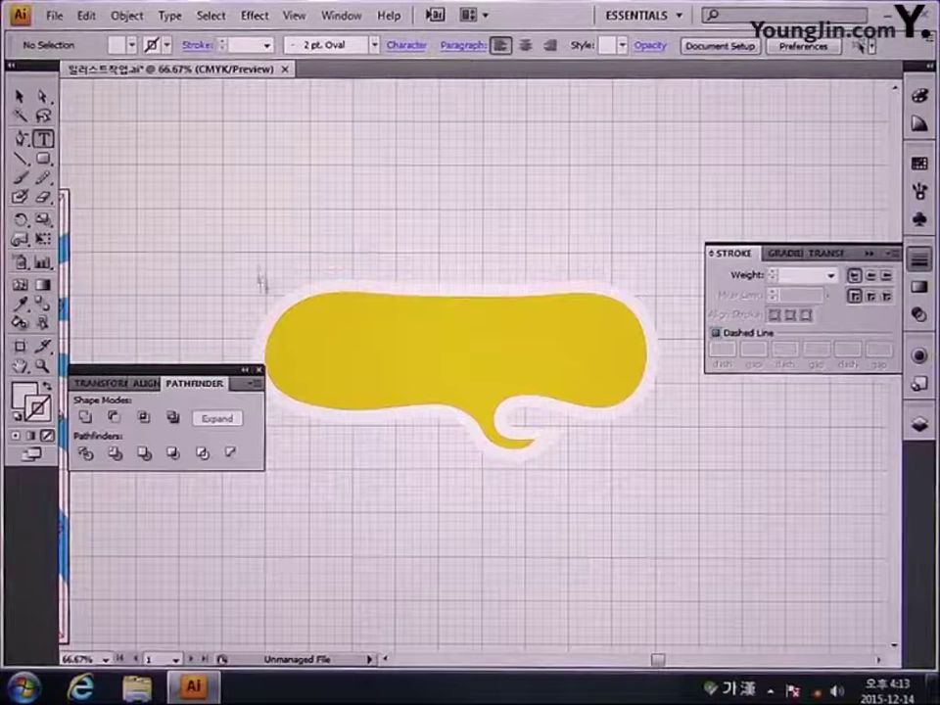
key("ctrl+t")
left_click(276, 303)
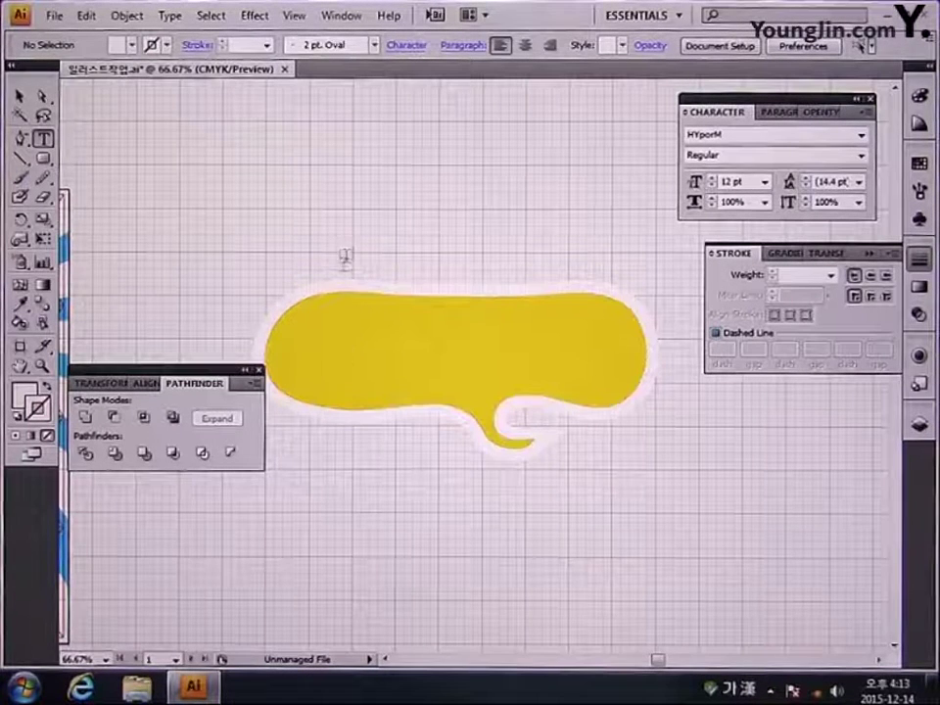
left_click(327, 364)
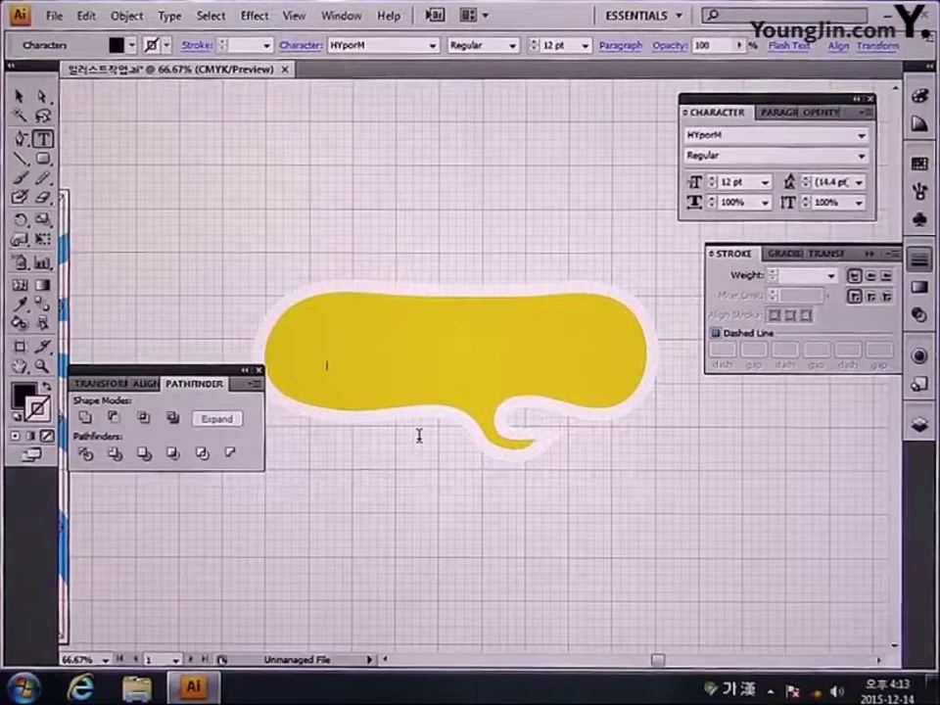
type("세 상")
type("지 즐거움")
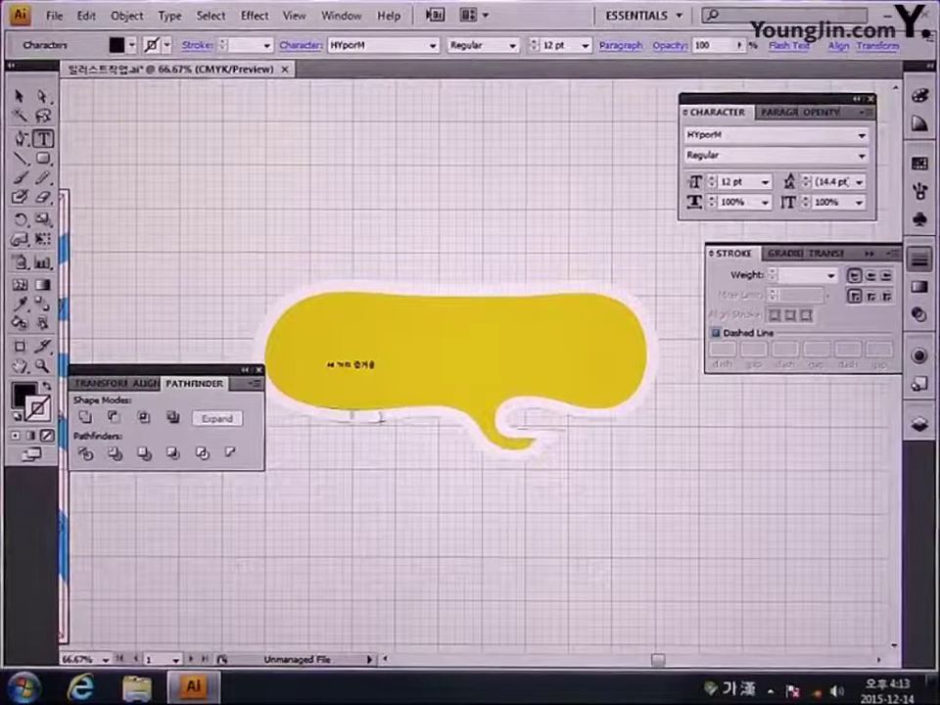
Step: Scale the bubble text up to about 54 pt and set its whole font to HYporM
left_click(19, 96)
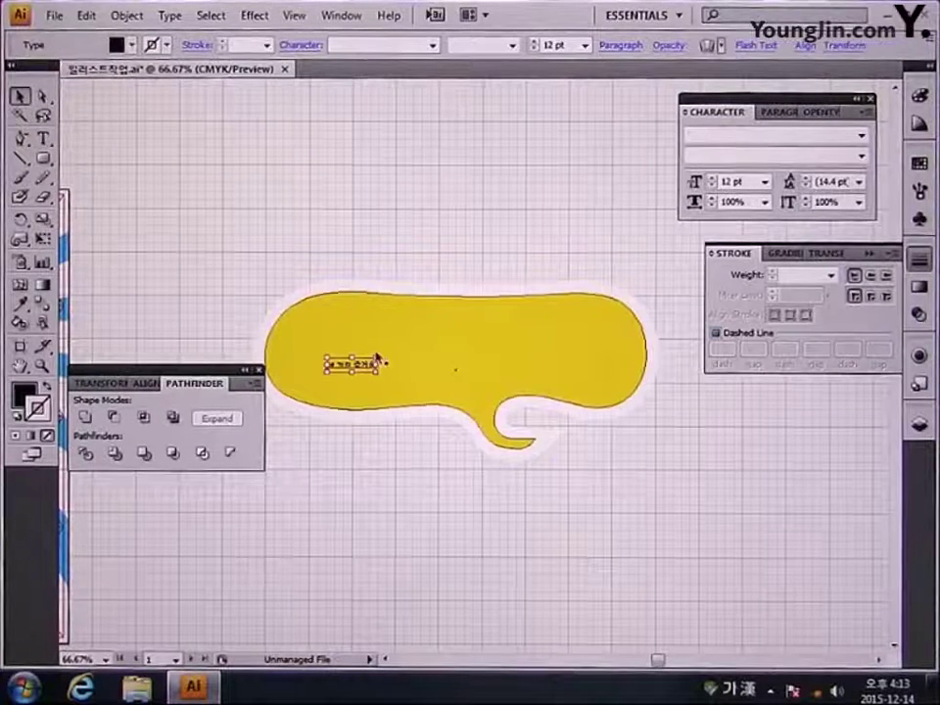
left_click_drag(380, 359, 636, 308)
left_click(861, 136)
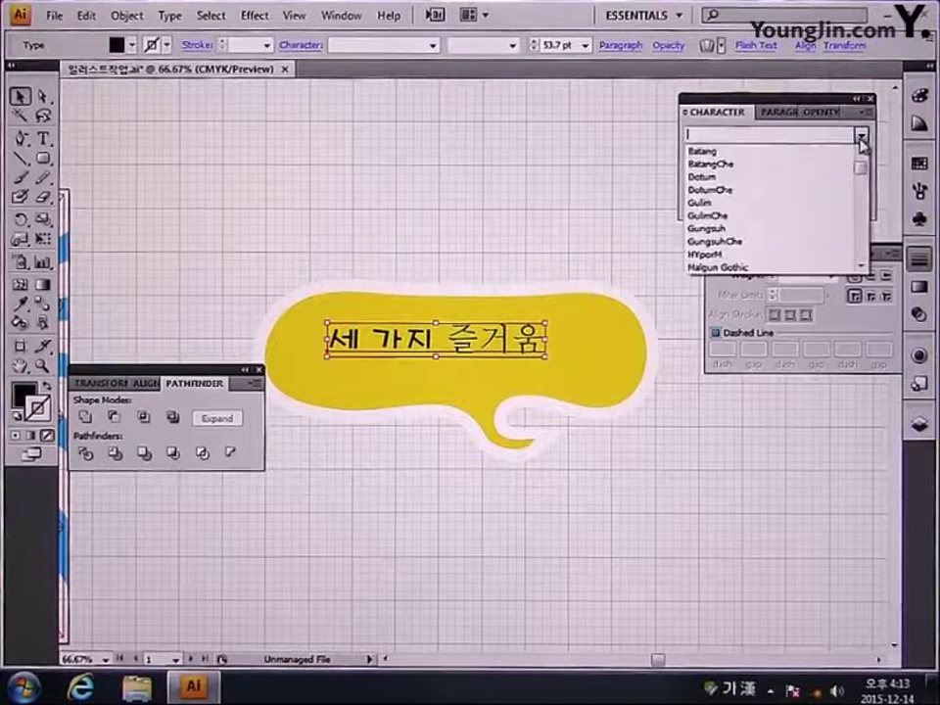
left_click(800, 257)
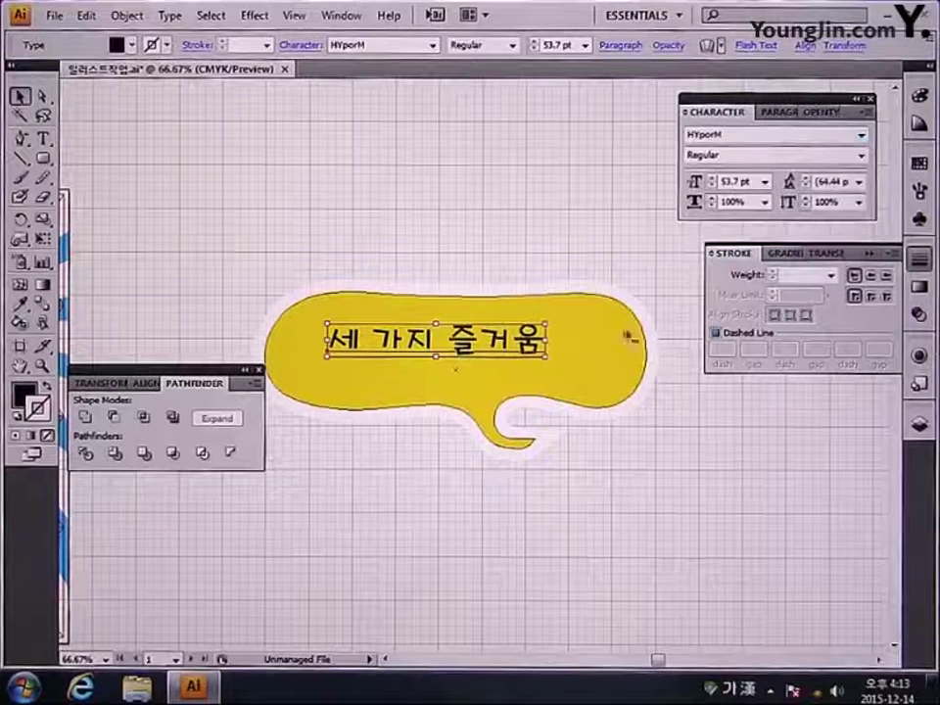
Step: Enlarge the text to about 87.6 pt so it spans the bubble's width, and move it down toward the bubble's vertical middle
left_click_drag(546, 323, 629, 313)
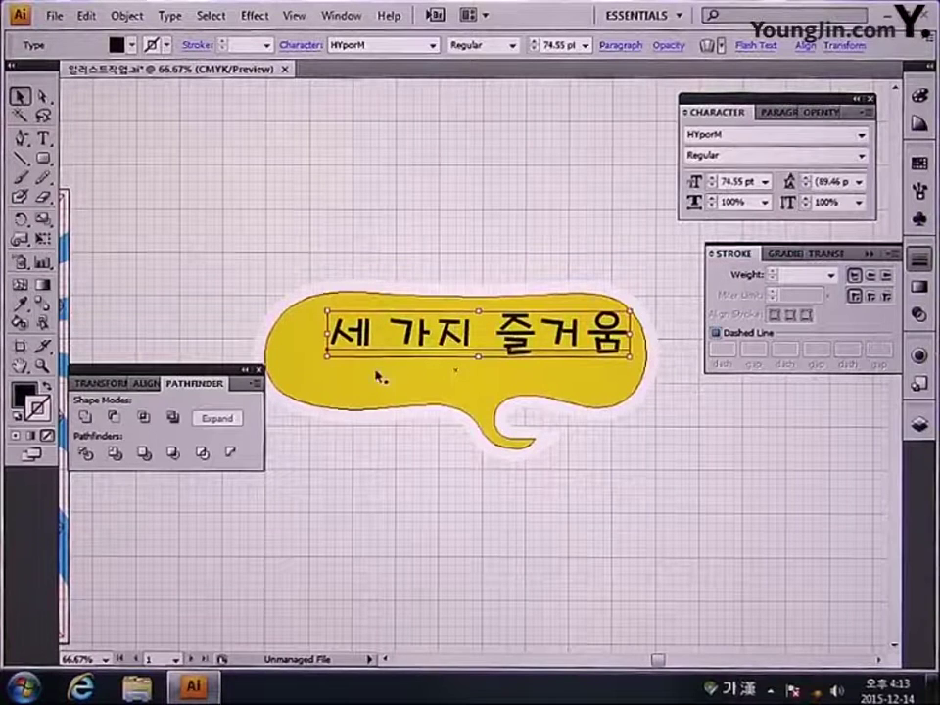
left_click_drag(326, 356, 283, 365)
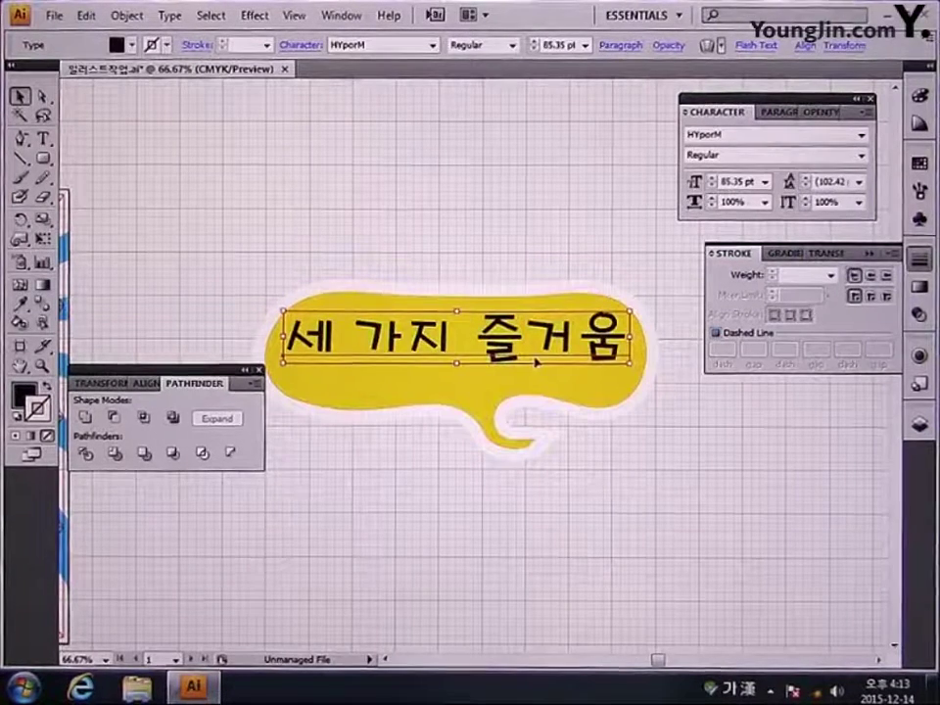
left_click_drag(536, 362, 536, 363)
key("Down")
key("Down")
key("Down")
key("Down")
key("Down")
key("Down")
key("Down")
key("Down")
key("Down")
key("Down")
key("Down")
key("Down")
key("Down")
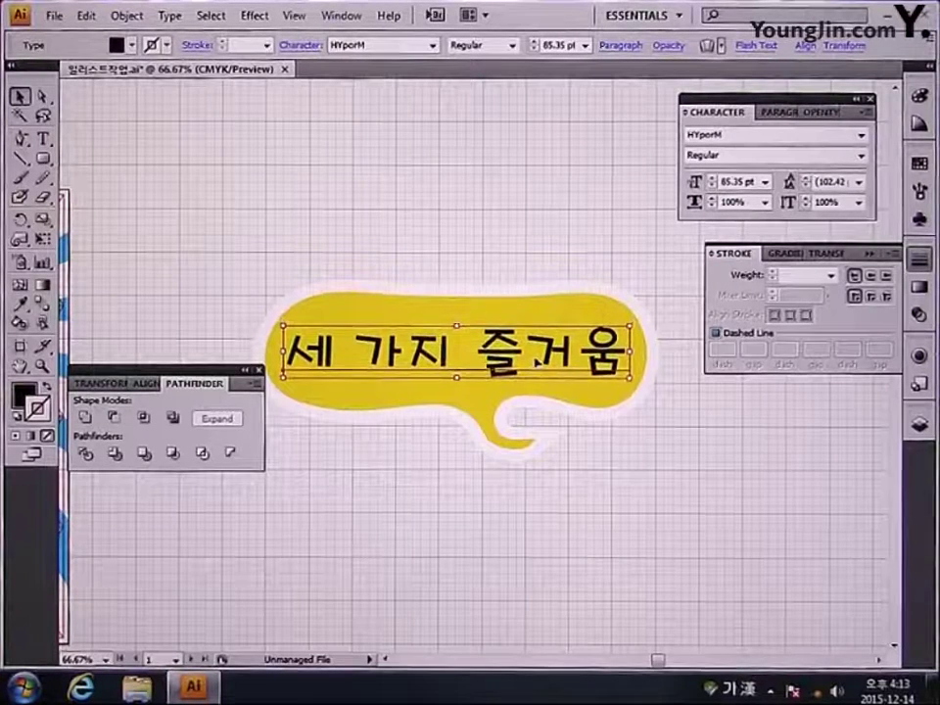
left_click_drag(633, 322, 637, 315)
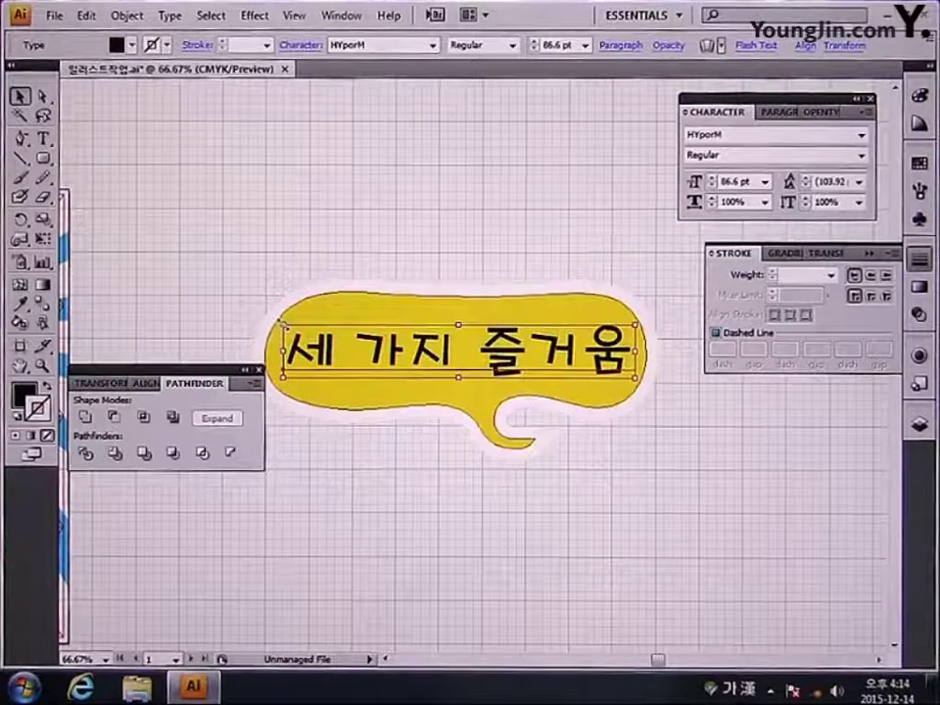
left_click_drag(280, 321, 279, 323)
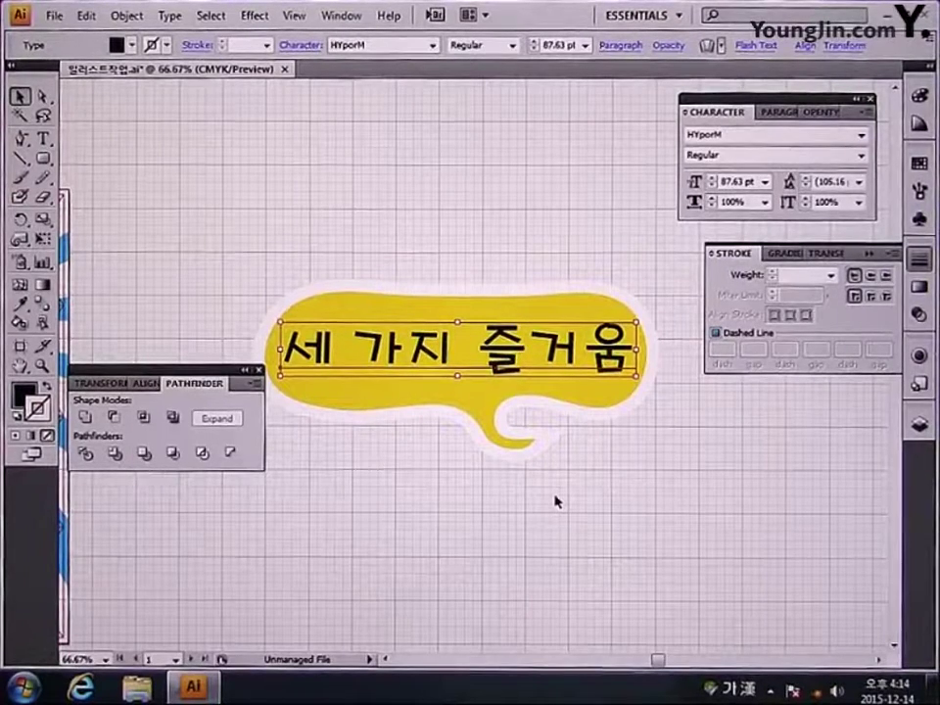
Step: Set the text's fill color to C 100, M 0, Y 0, K 0
left_click(22, 394)
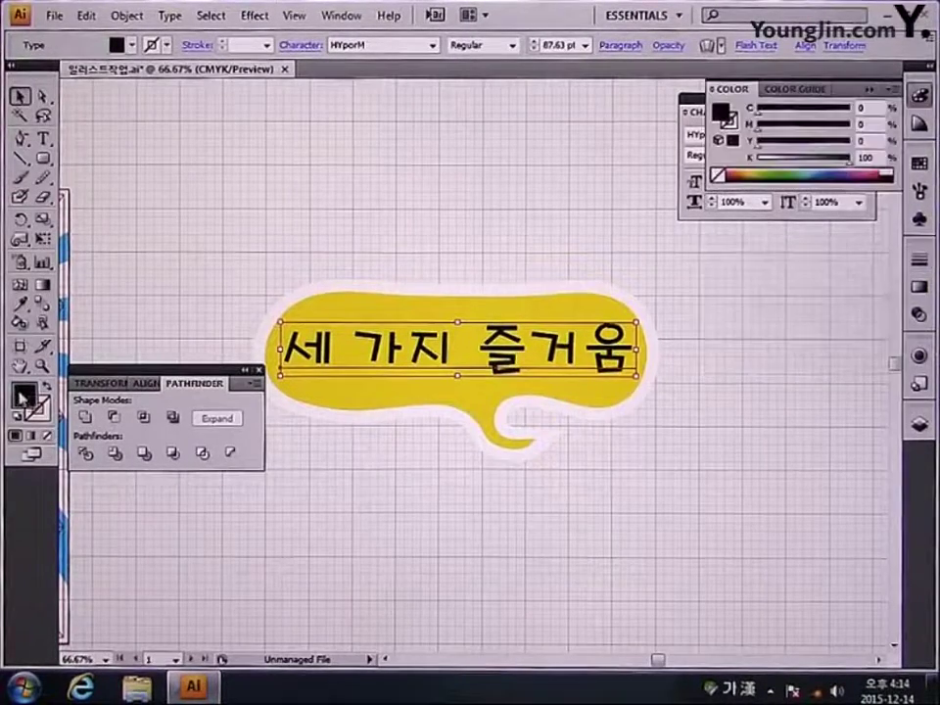
double_click(22, 395)
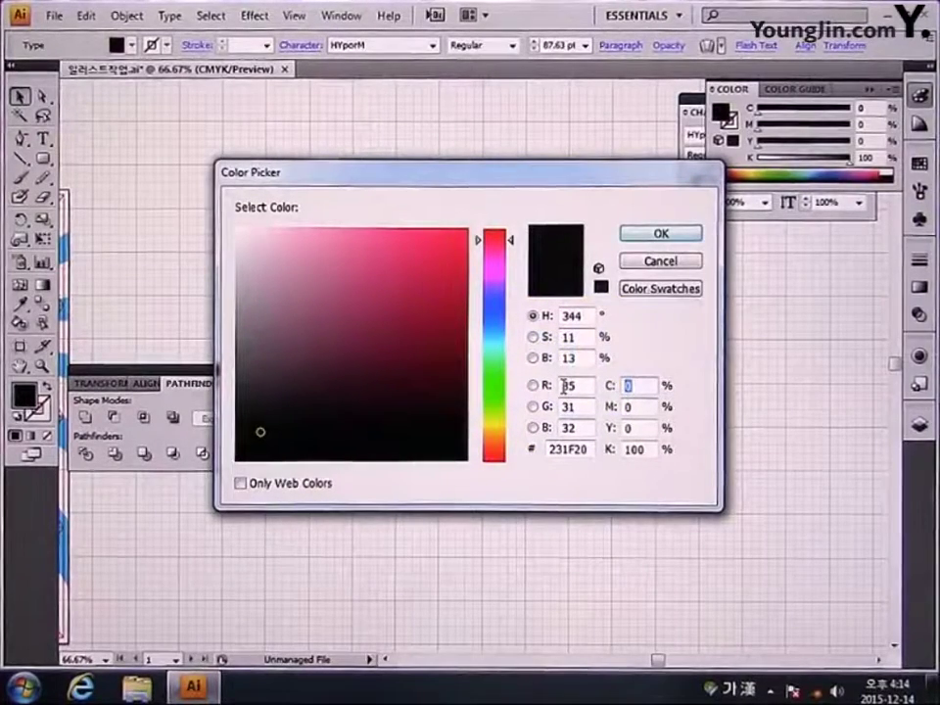
type("100")
key("Tab")
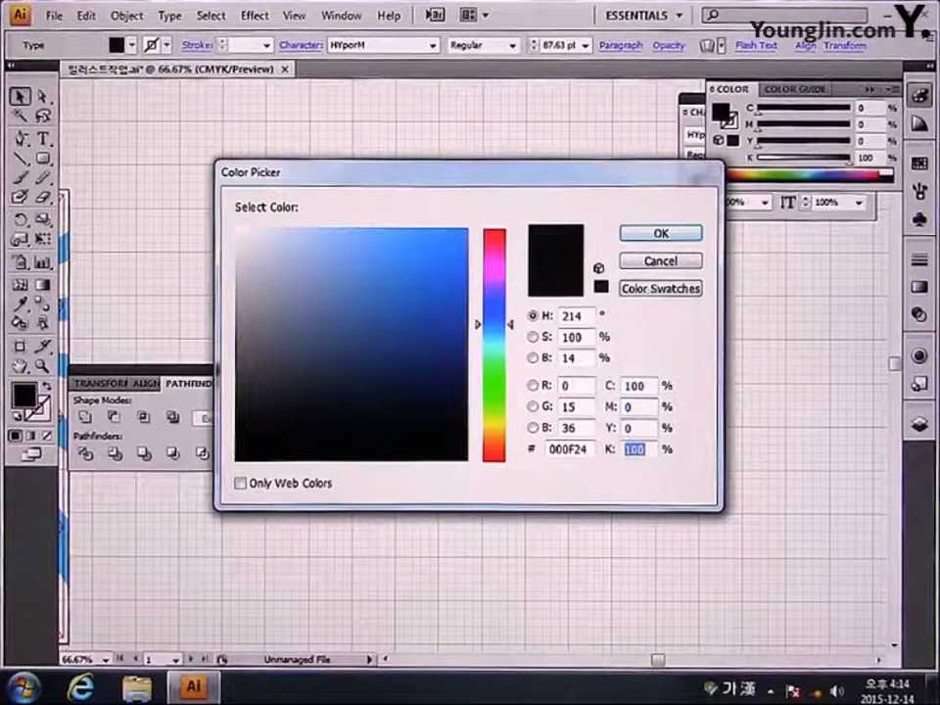
type("0")
key("Return")
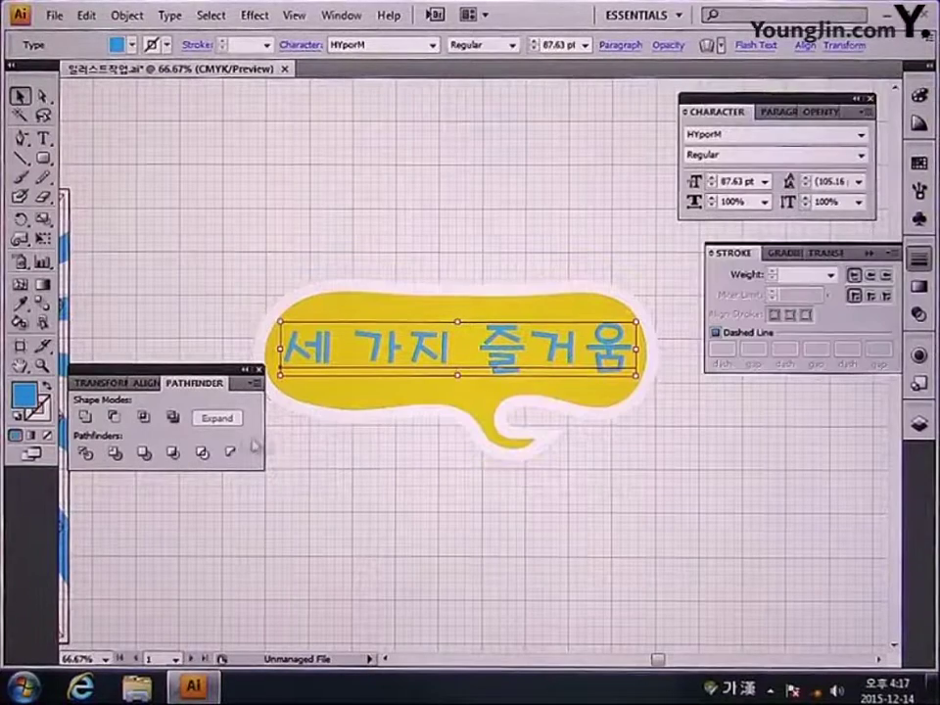
Step: Give the text a stroke in the same cyan, C 100, M 0, Y 0, K 0
left_click(40, 409)
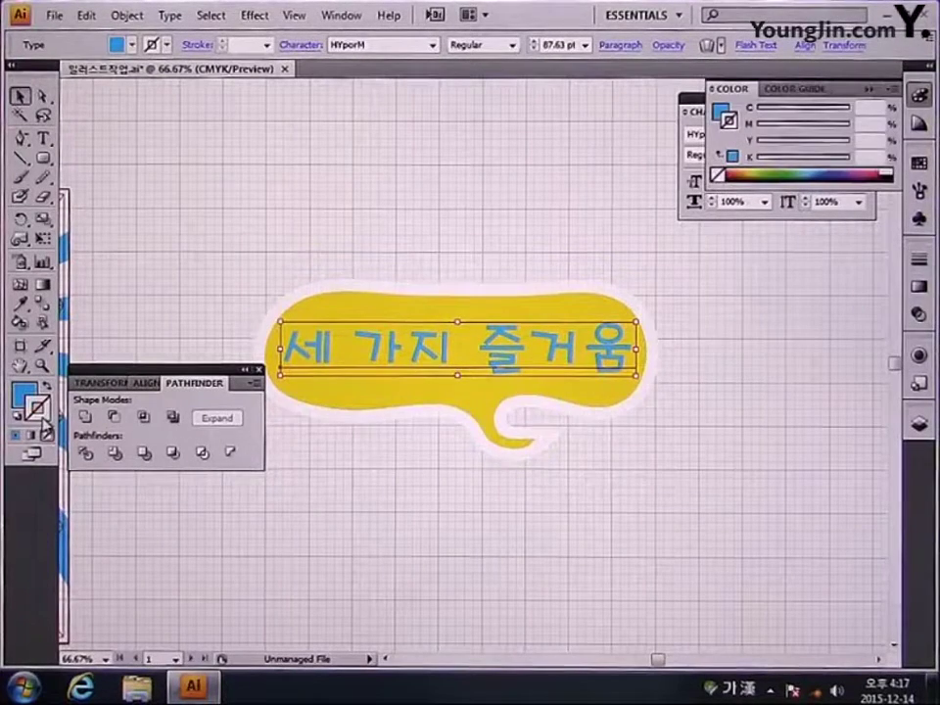
double_click(43, 421)
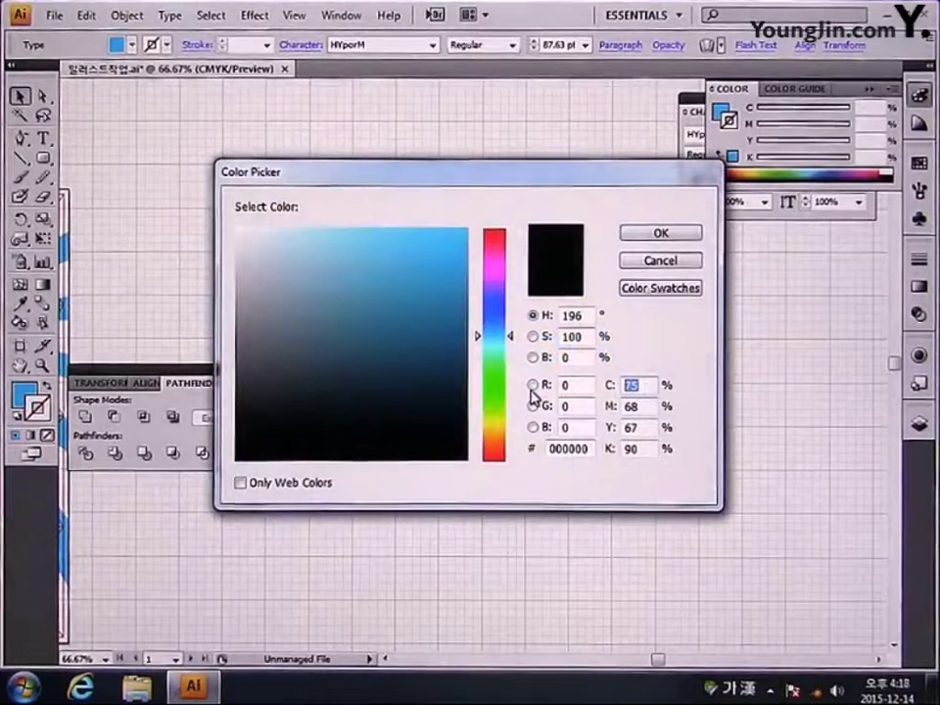
type("100")
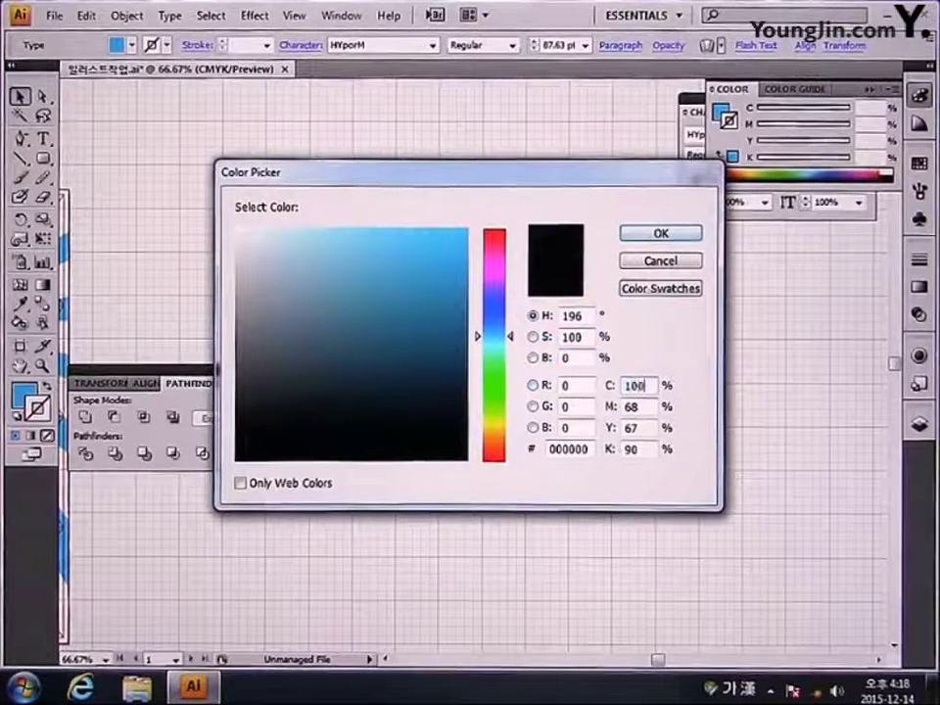
key("Tab")
type("0")
key("Tab")
type("0")
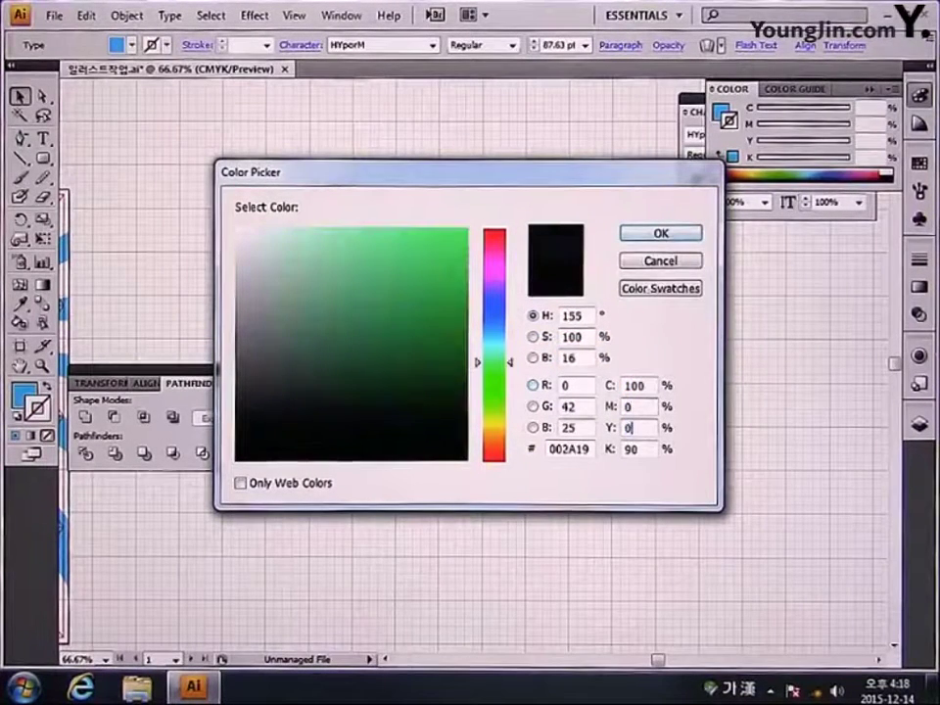
key("Tab")
type("0")
key("Return")
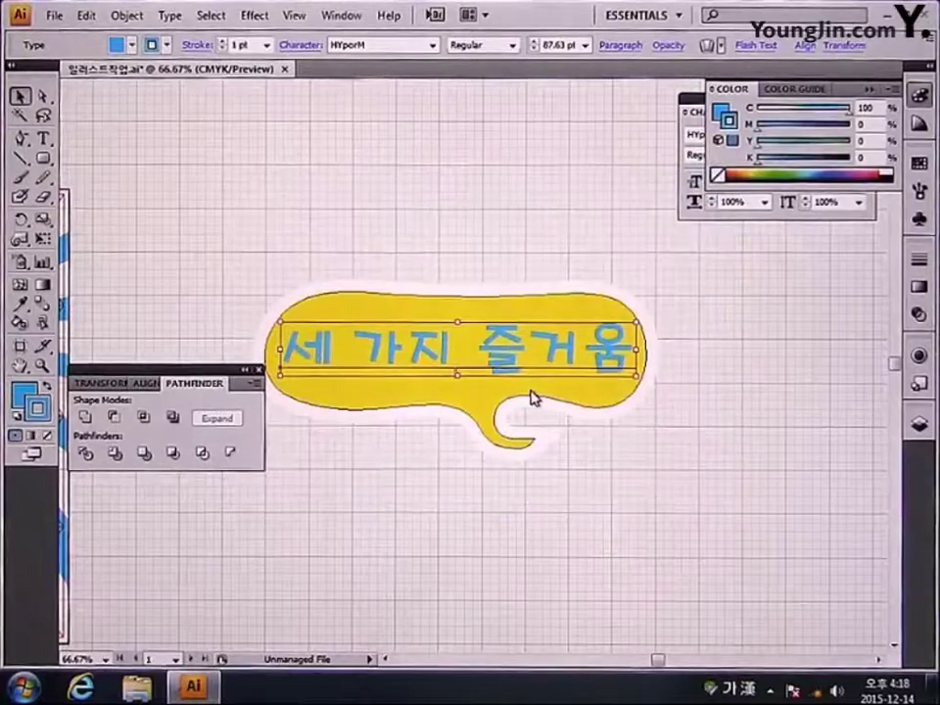
Step: Try stroke weights of 6, 5 and 4 pt on the title text, and settle on 2 pt
left_click(917, 260)
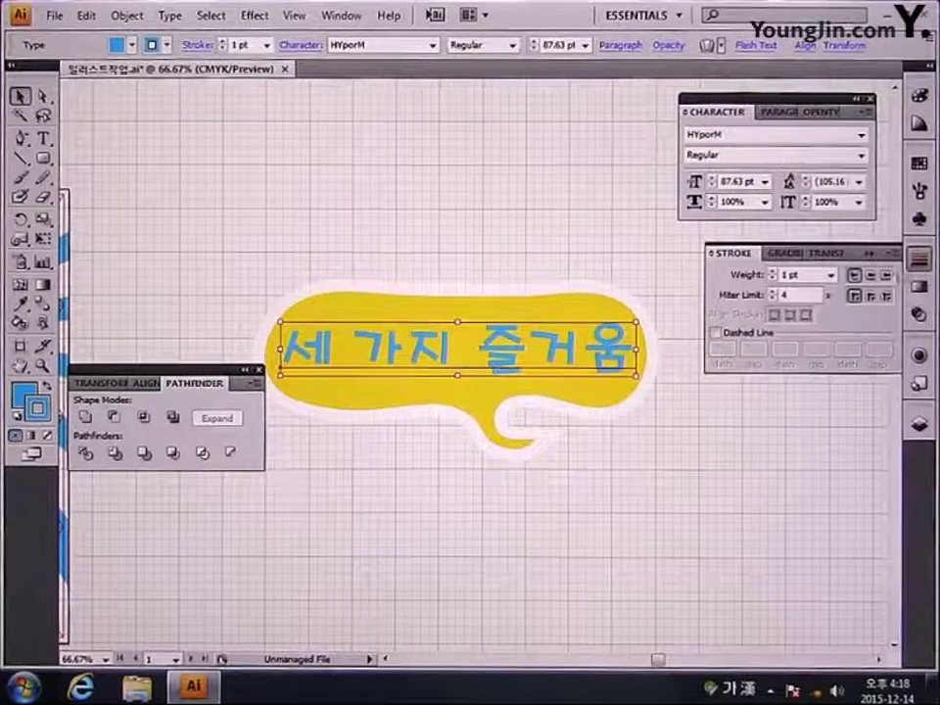
left_click(832, 275)
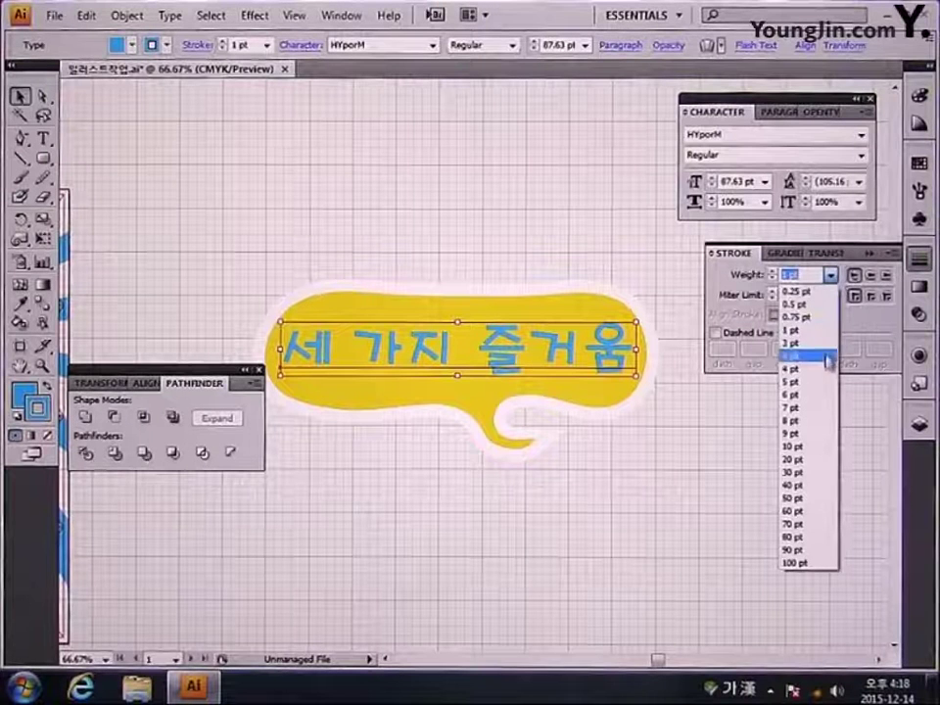
left_click(820, 394)
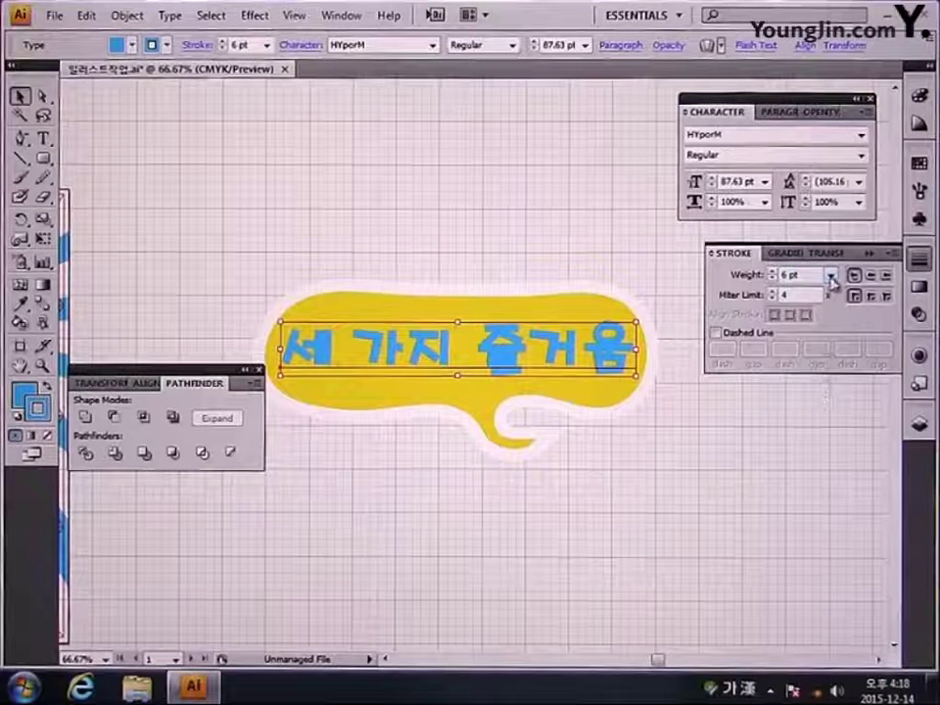
left_click(831, 277)
left_click(811, 387)
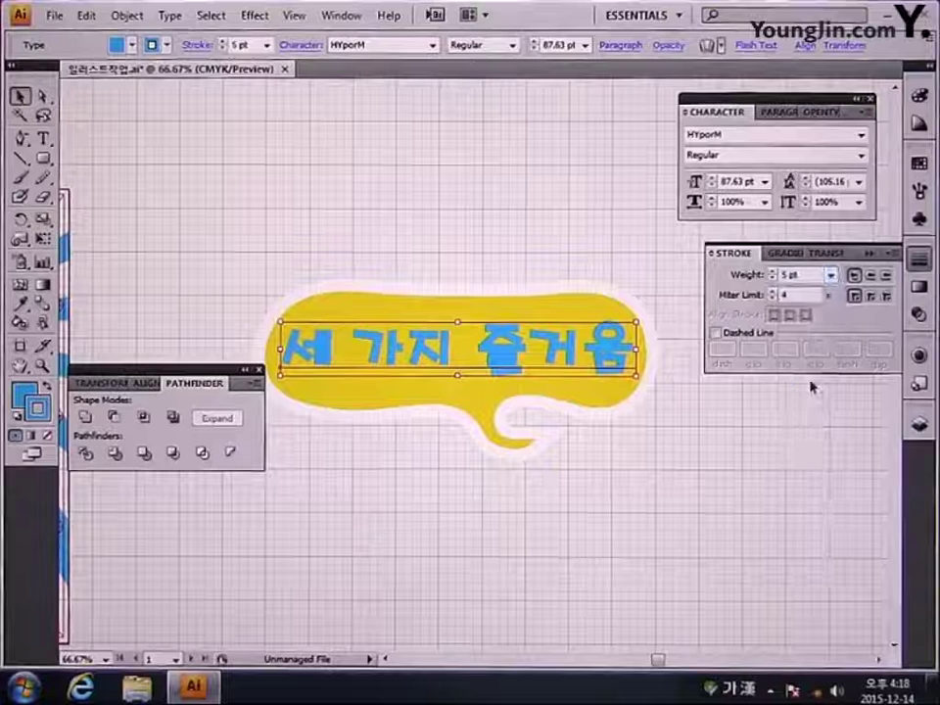
left_click(832, 275)
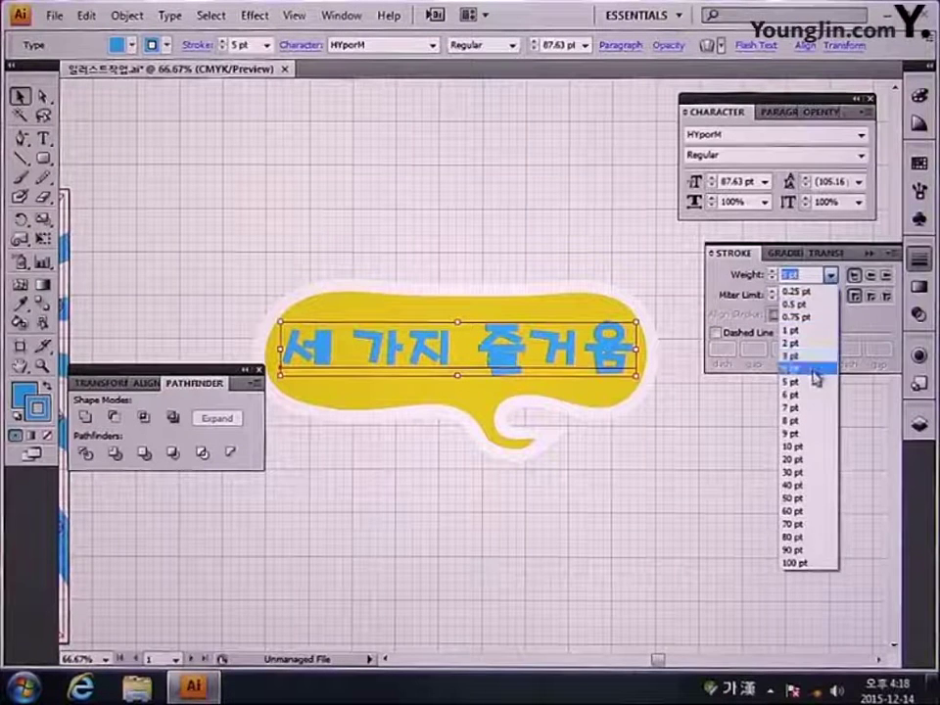
left_click(814, 370)
left_click(831, 275)
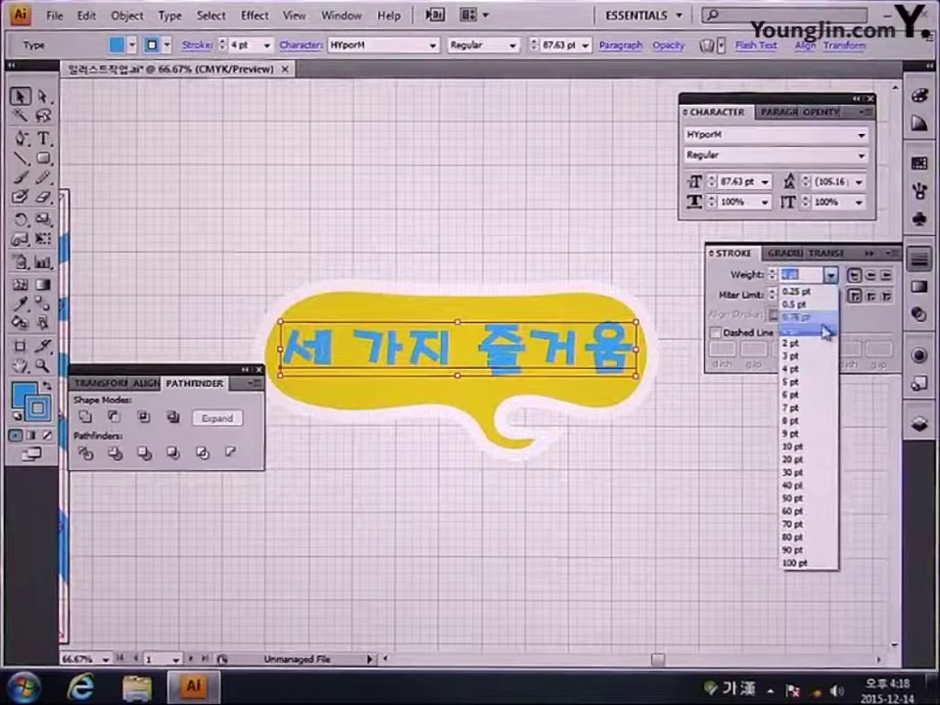
left_click(821, 345)
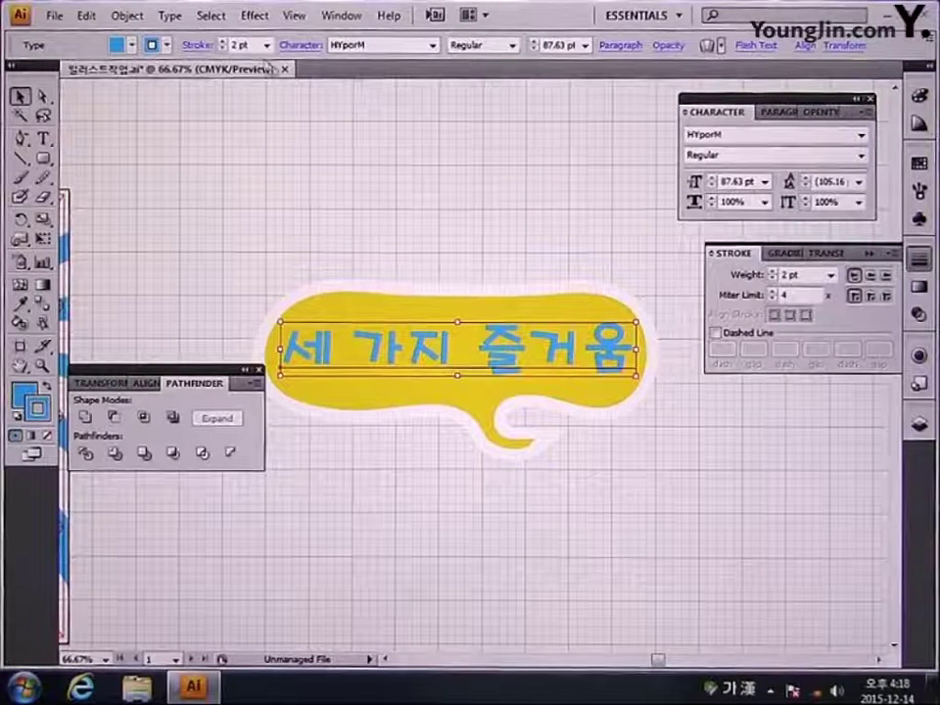
Step: Convert the title text to outlines, ungroup it into separate letters, and deselect them
left_click(169, 18)
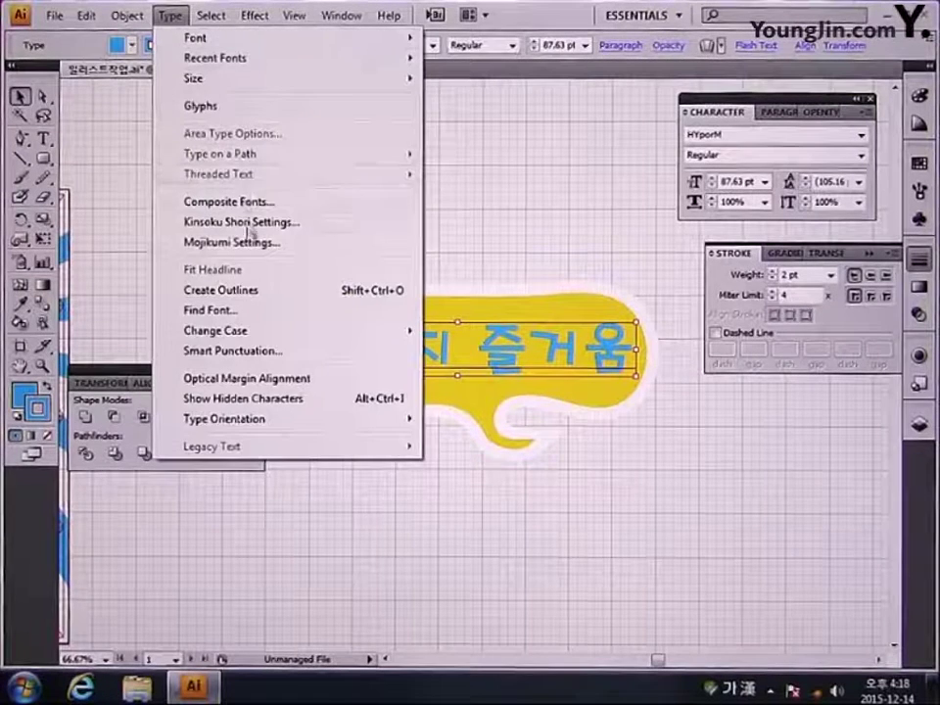
left_click(251, 290)
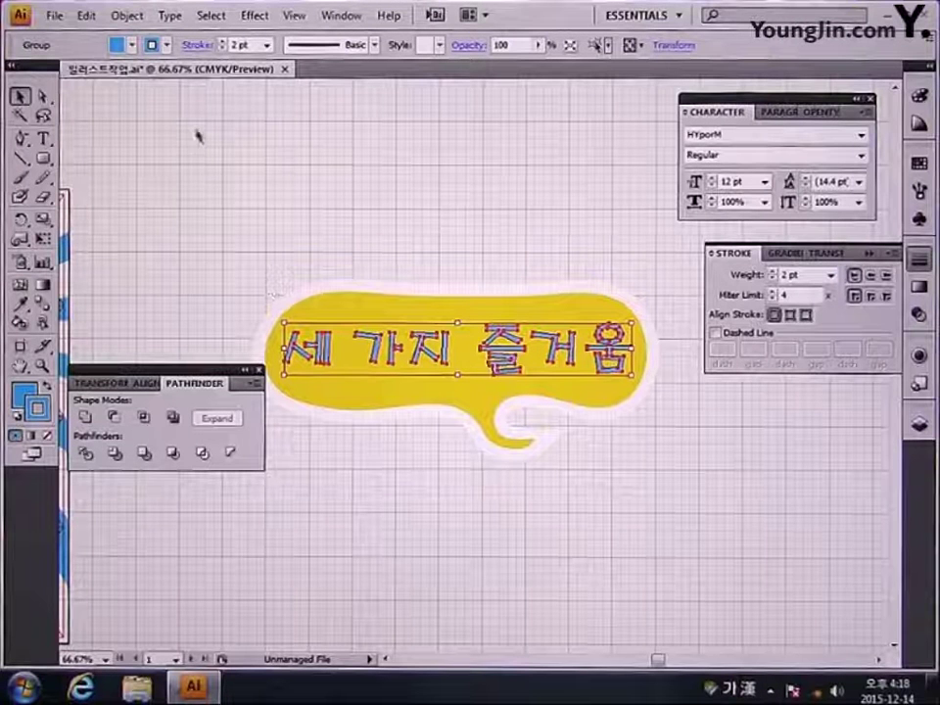
left_click(128, 17)
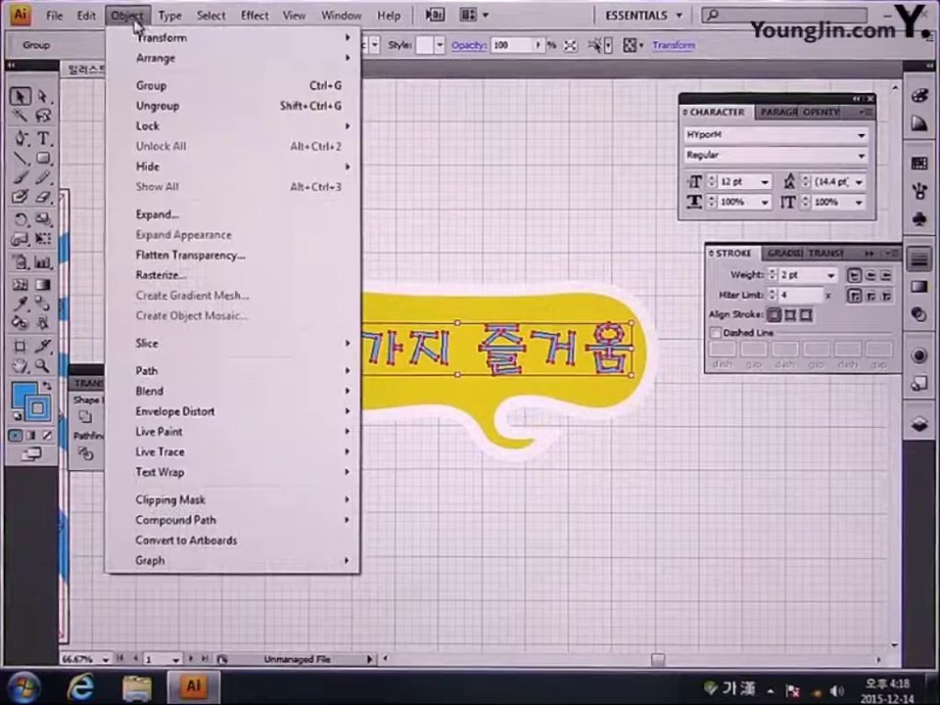
left_click(145, 106)
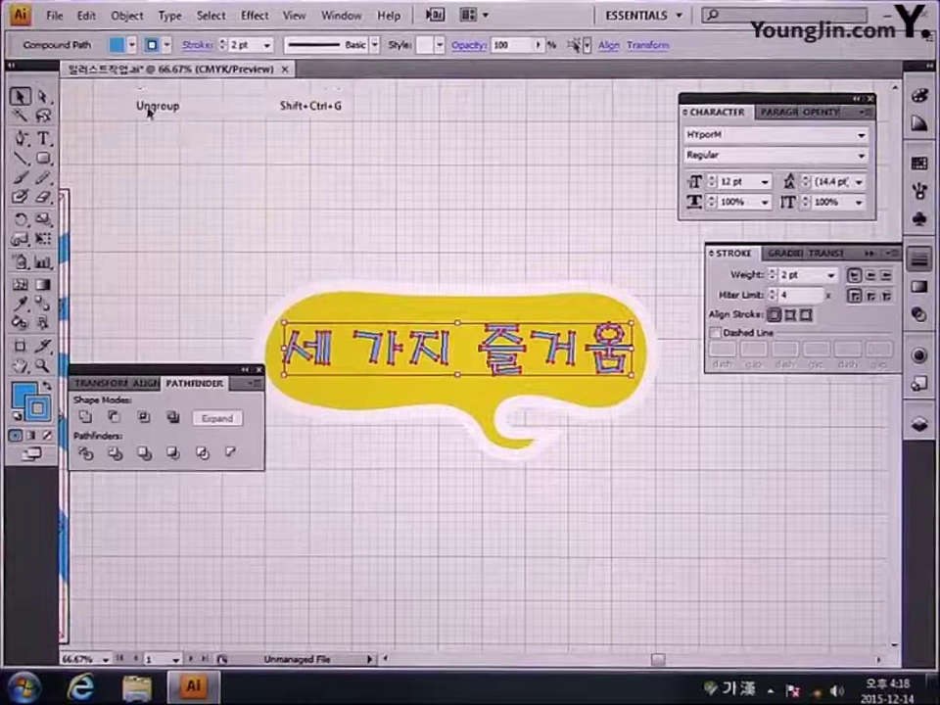
left_click(637, 268)
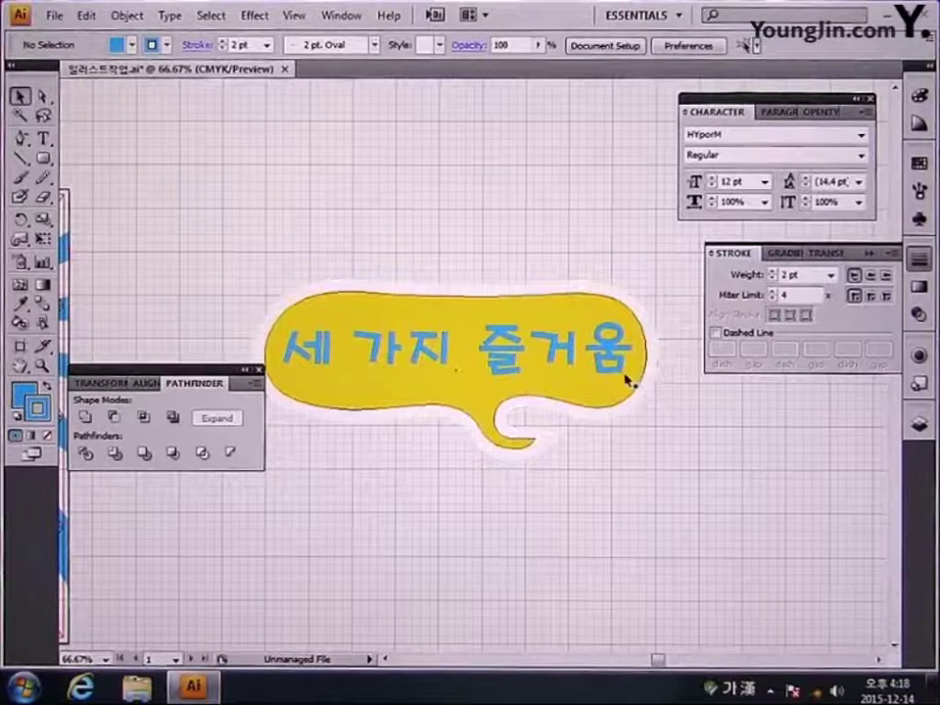
Step: Enlarge the letter 즐 up and to the left so it stands taller than its neighbours
left_click_drag(626, 373, 516, 368)
left_click(480, 328)
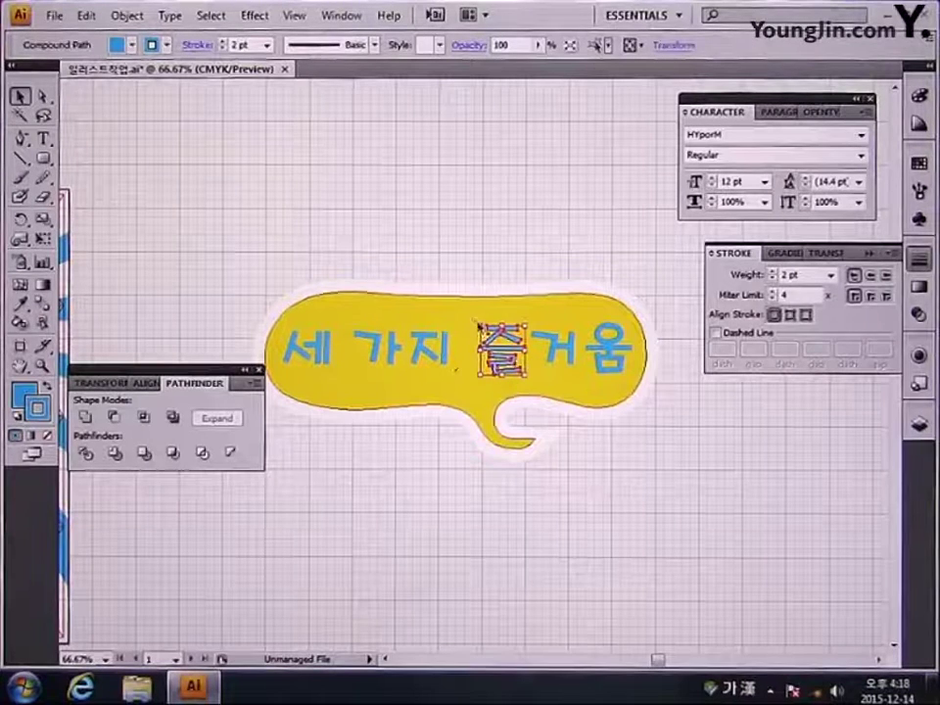
left_click_drag(478, 323, 460, 312)
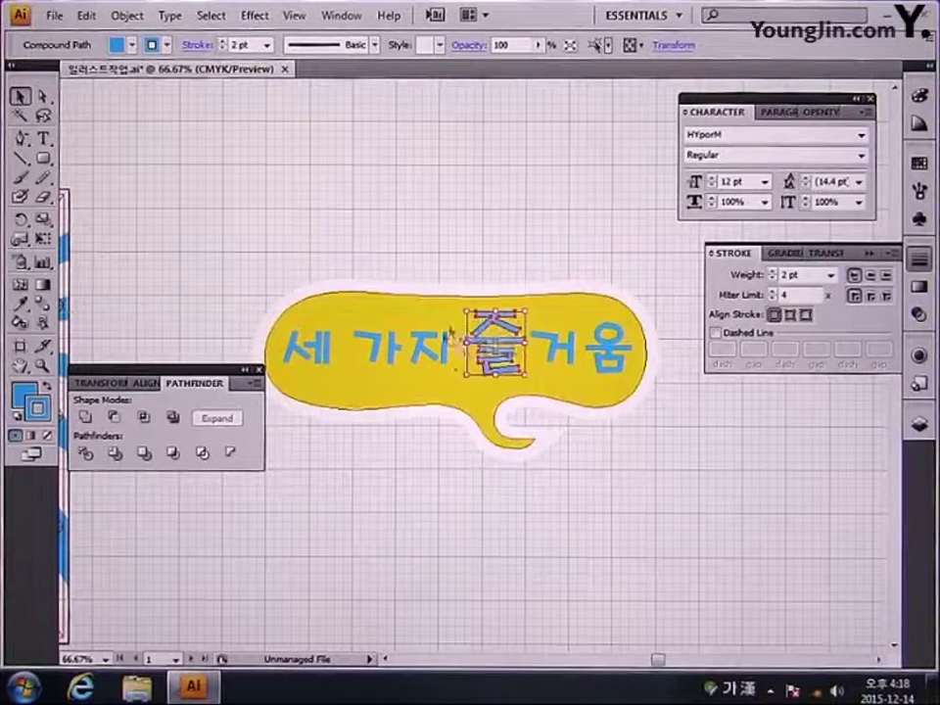
Step: Tilt the letter 세 slightly counterclockwise and enlarge it toward its upper right
left_click(305, 349)
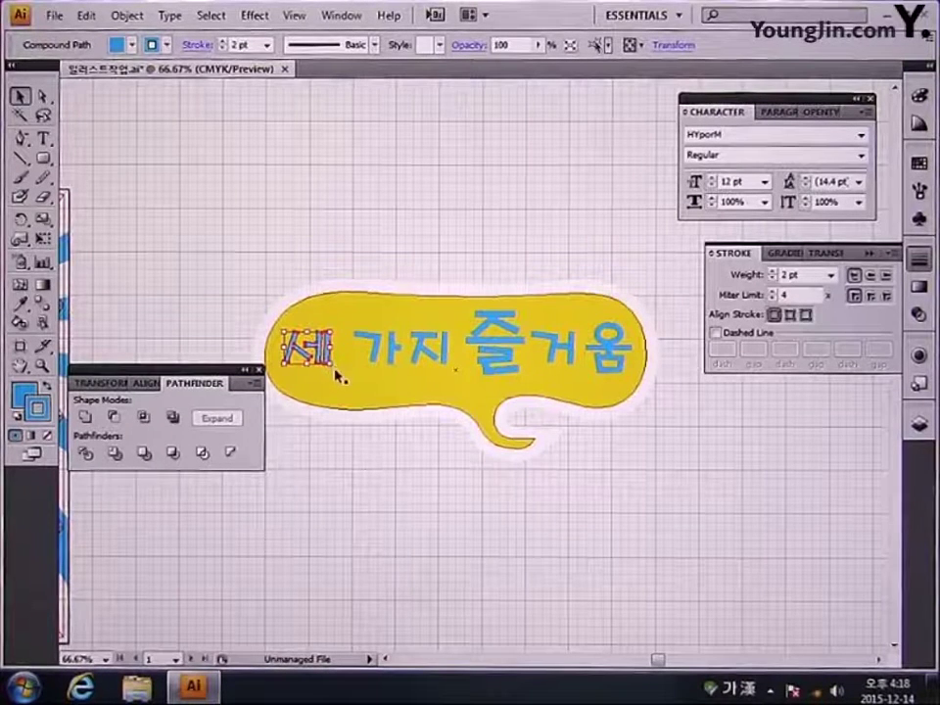
left_click_drag(333, 366, 351, 377)
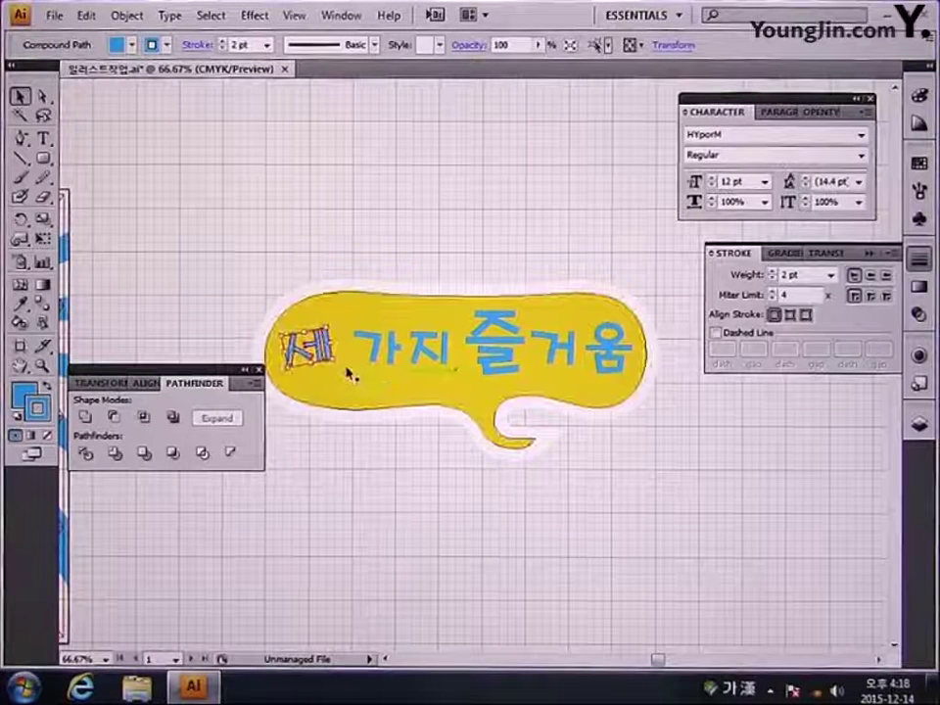
left_click_drag(333, 333, 342, 327)
key("ctrl+z")
key("ctrl+z")
key("ctrl+shift+z")
key("ctrl+shift+z")
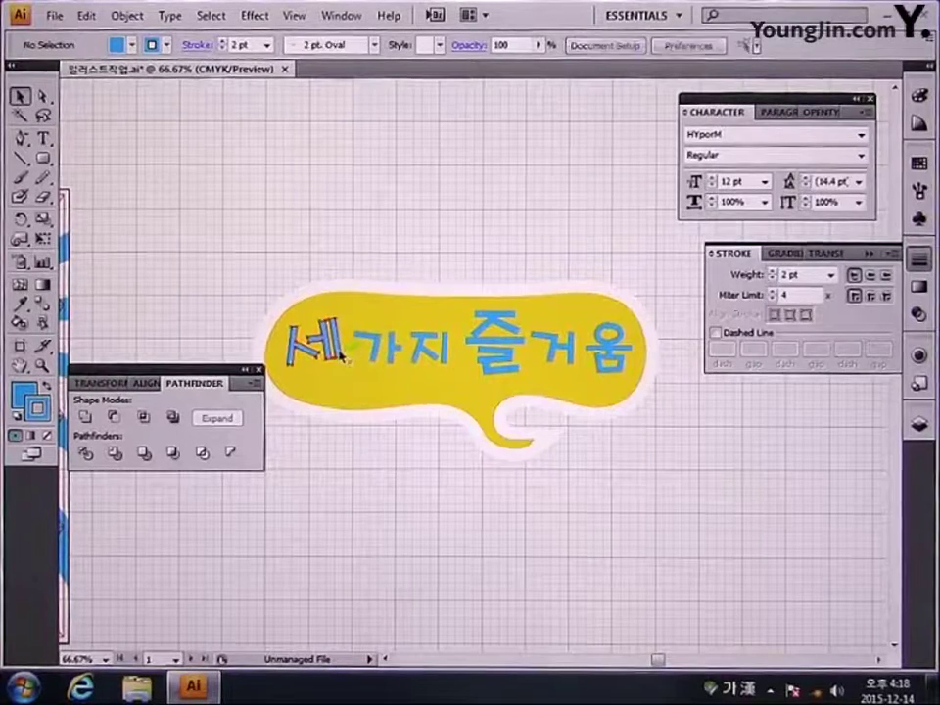
Step: Stagger the last word's letters by moving 거 up, slightly enlarging 움, and shifting 즐 a little down
left_click(552, 355)
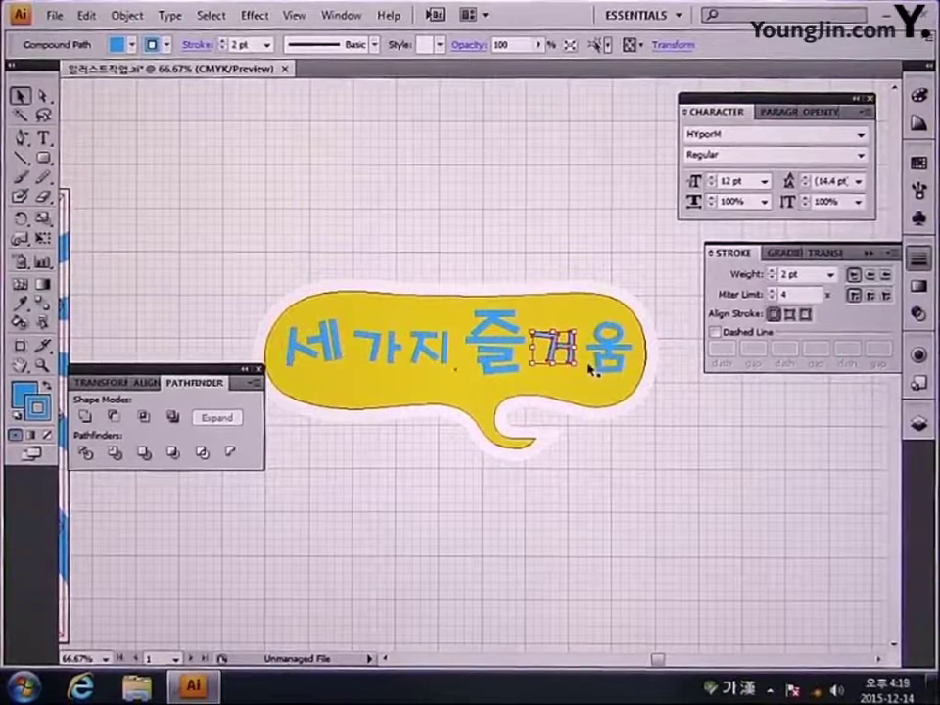
left_click(601, 371)
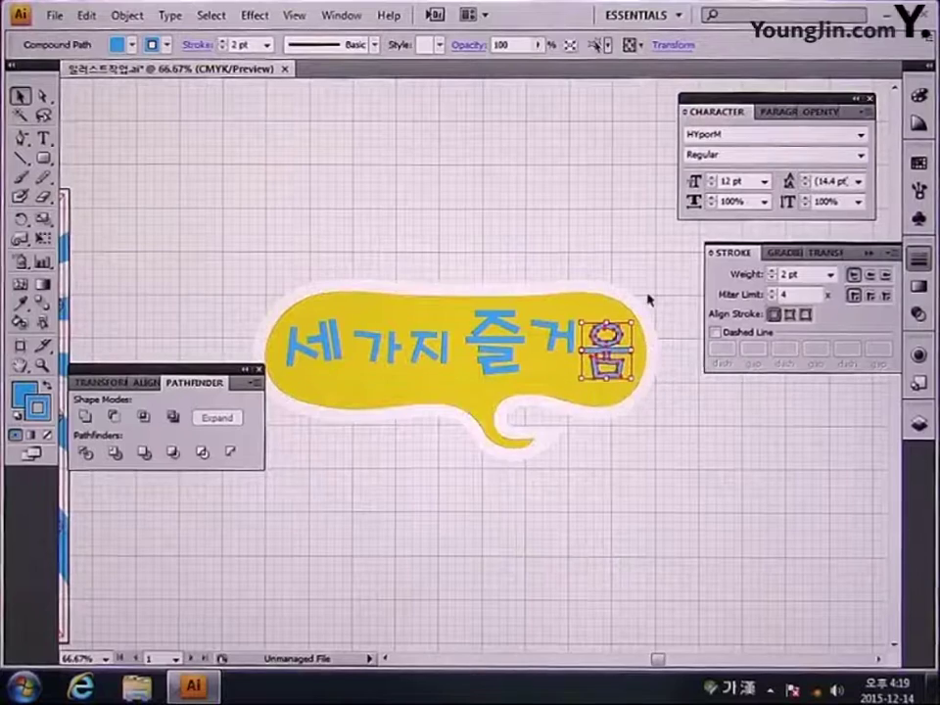
left_click(510, 374)
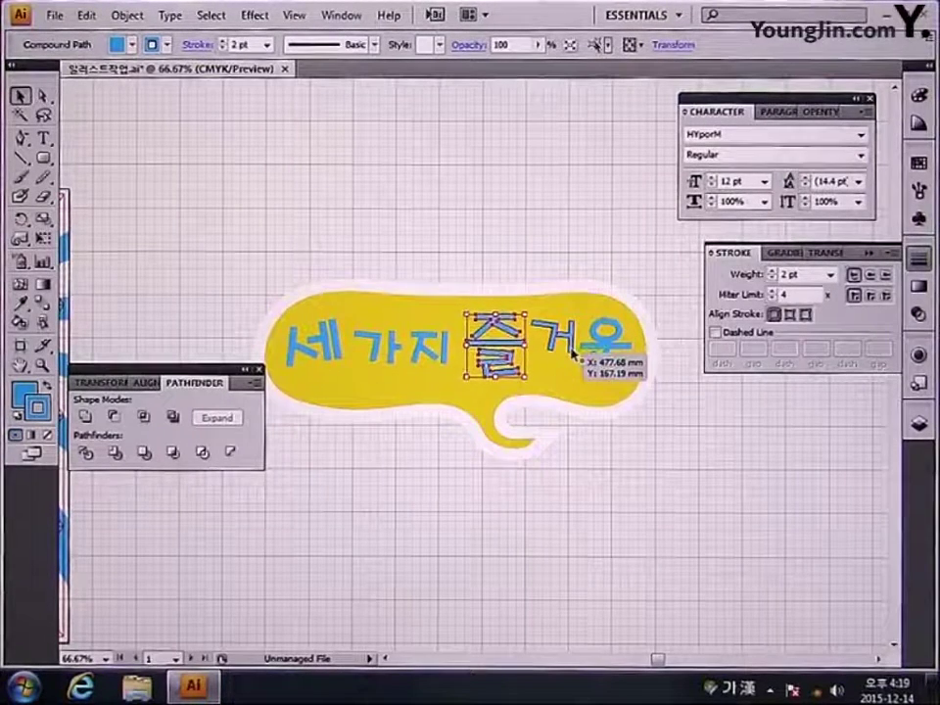
left_click(592, 273)
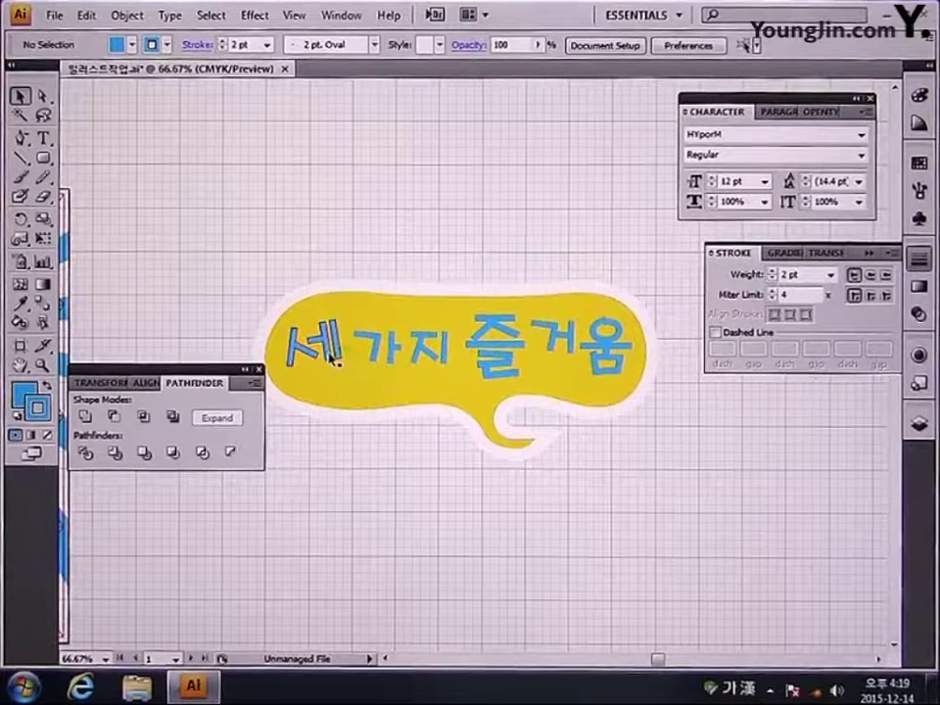
Step: Apply Outline Stroke to all six title letters and merge the resulting shapes with Pathfinder Unite
left_click(293, 348)
left_click(372, 358, "shift")
left_click(423, 350, "shift")
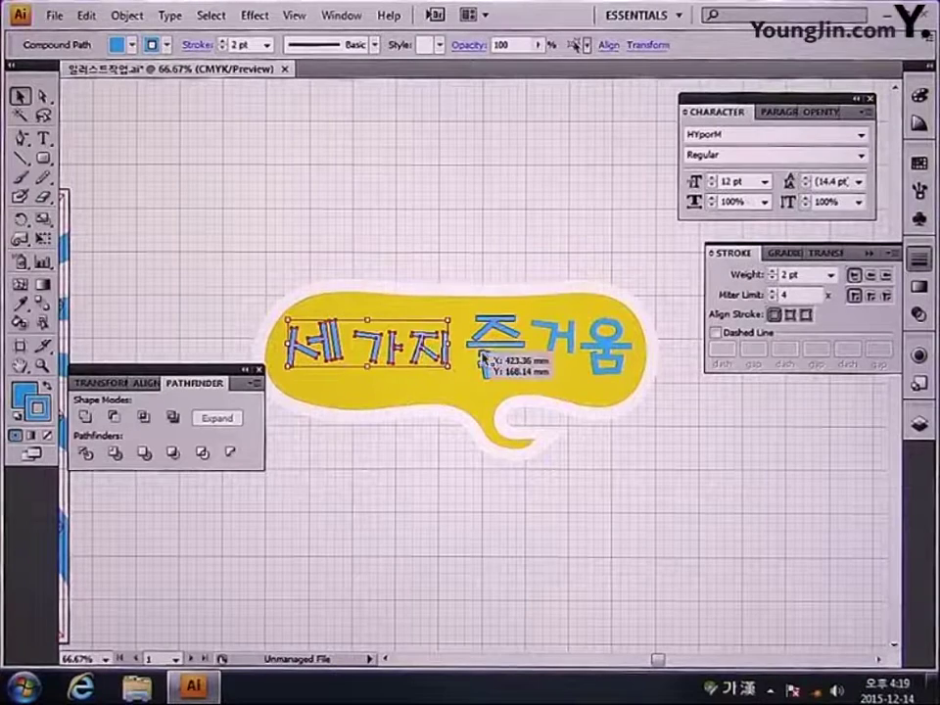
left_click(494, 348, "shift")
left_click(564, 343, "shift")
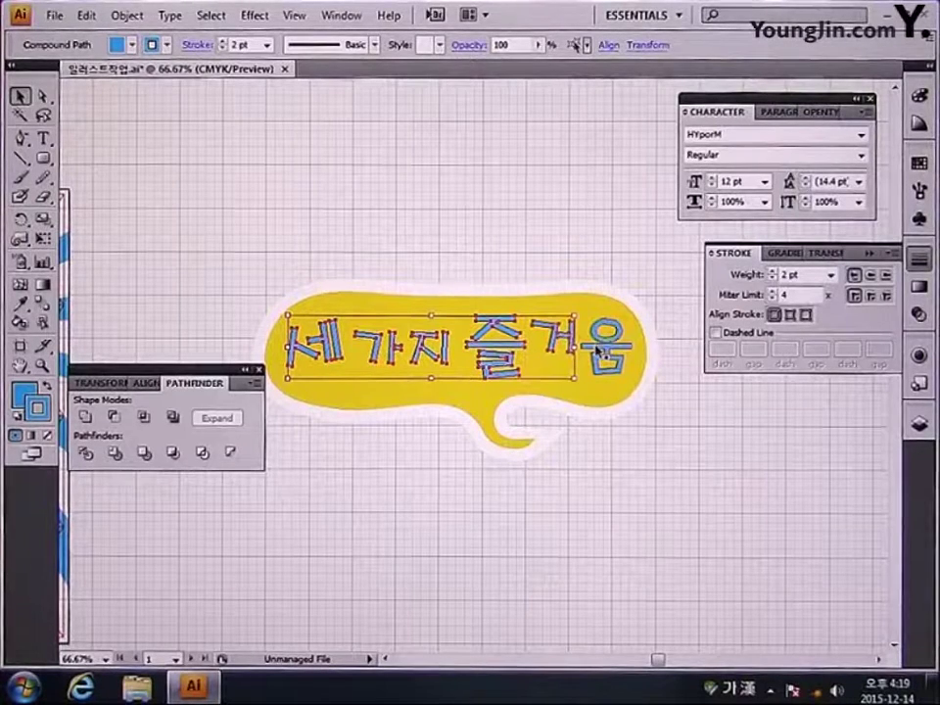
left_click(596, 347, "shift")
left_click(127, 16)
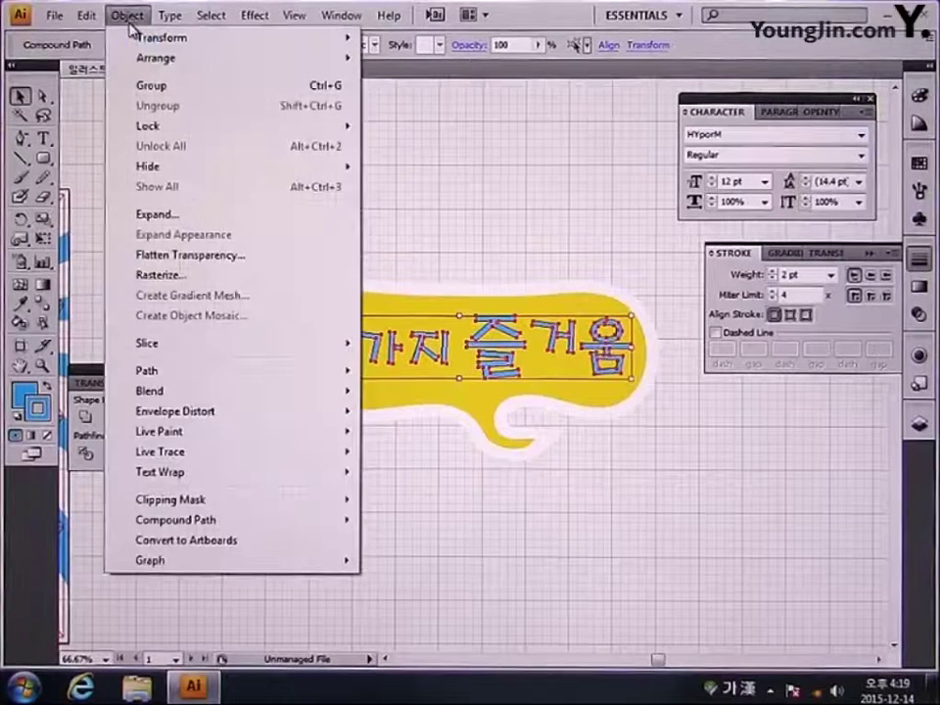
mouse_move(191, 373)
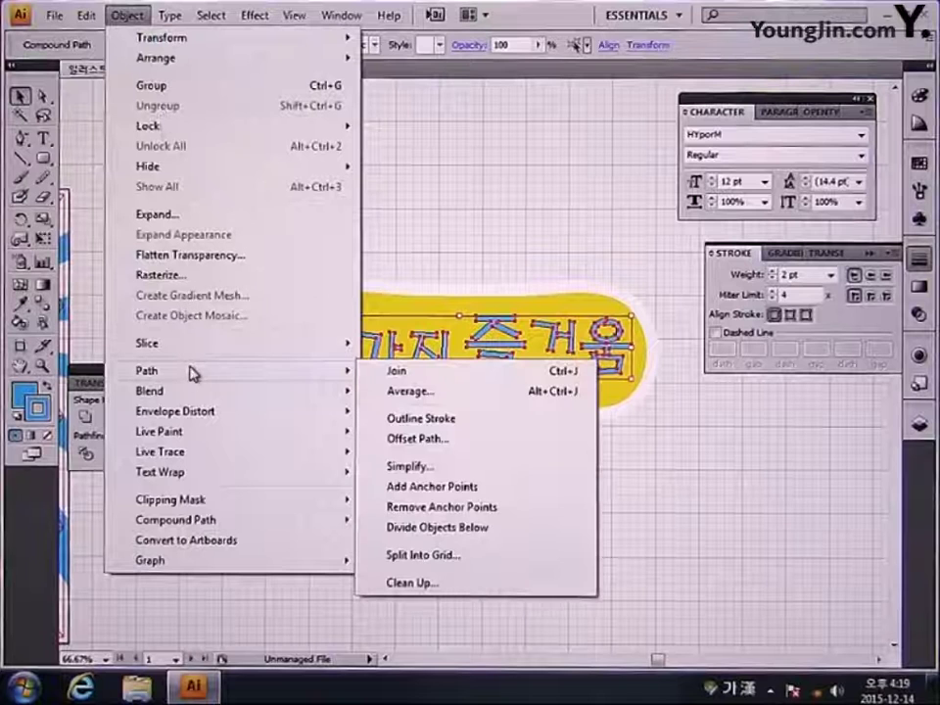
left_click(424, 418)
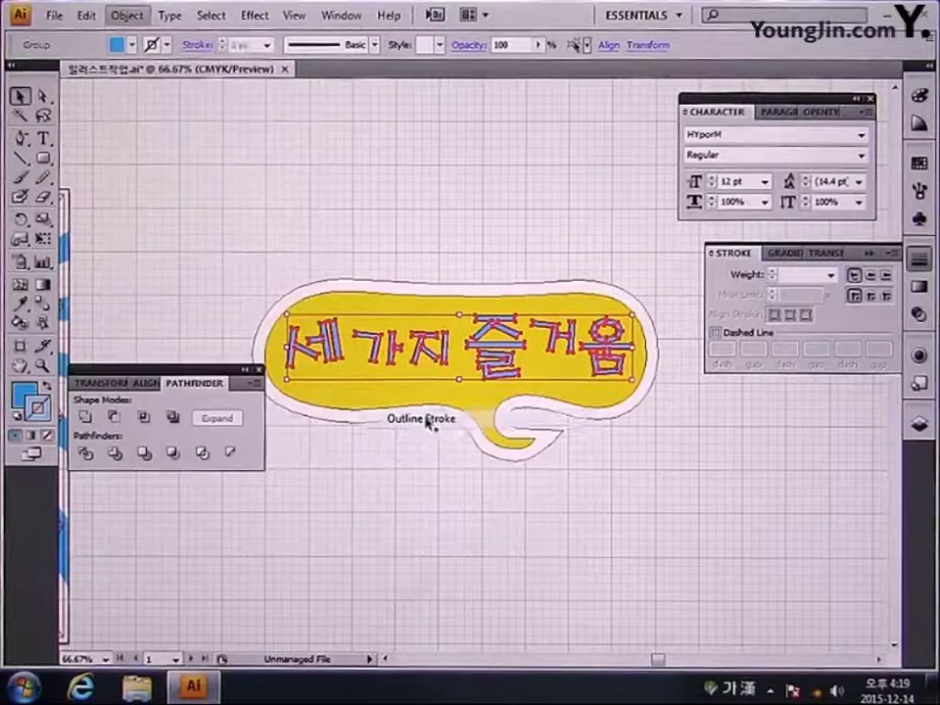
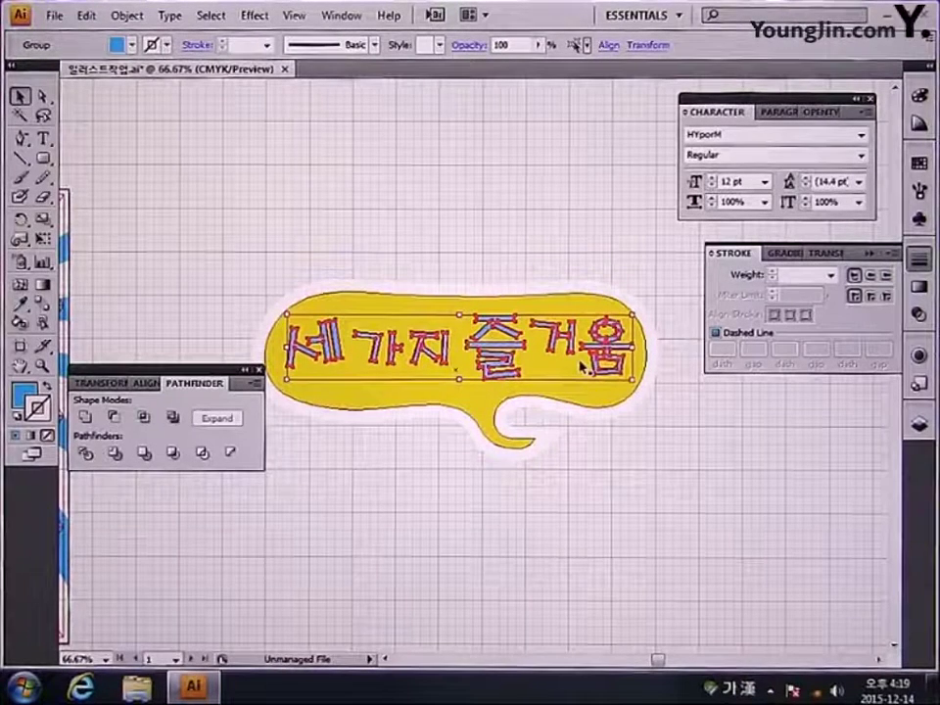
left_click(84, 417)
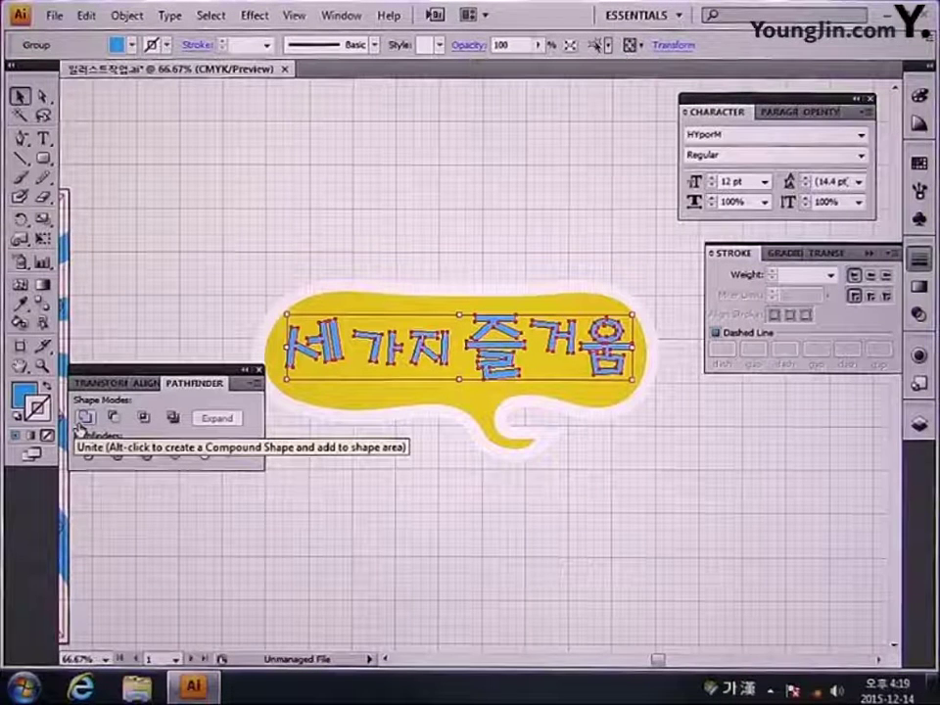
Step: Give the merged title a white stroke with C 0, M 0, Y 0, K 0
double_click(24, 392)
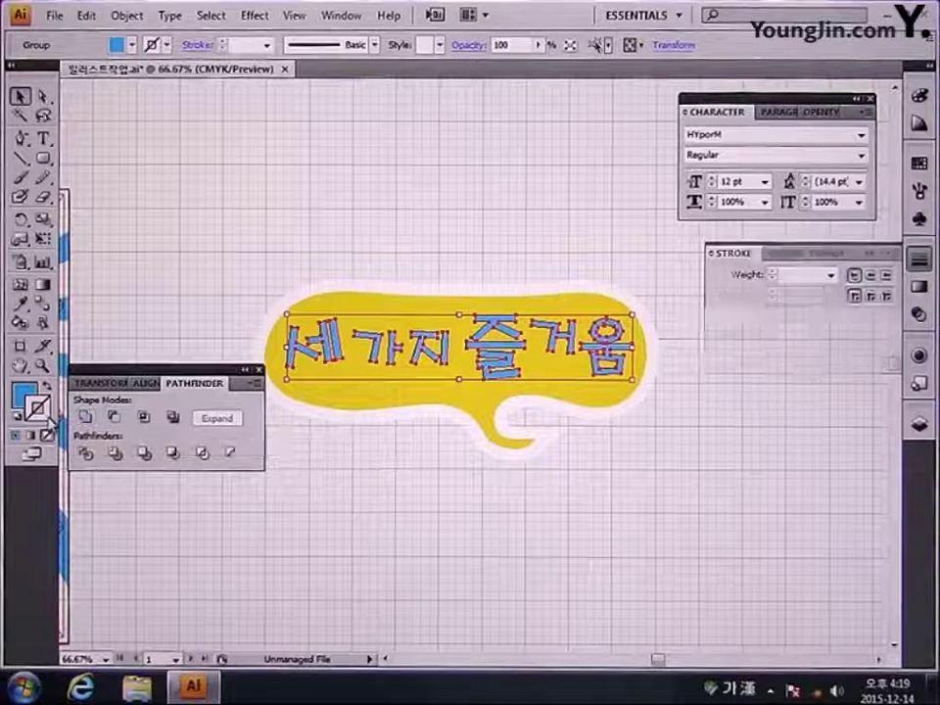
double_click(637, 387)
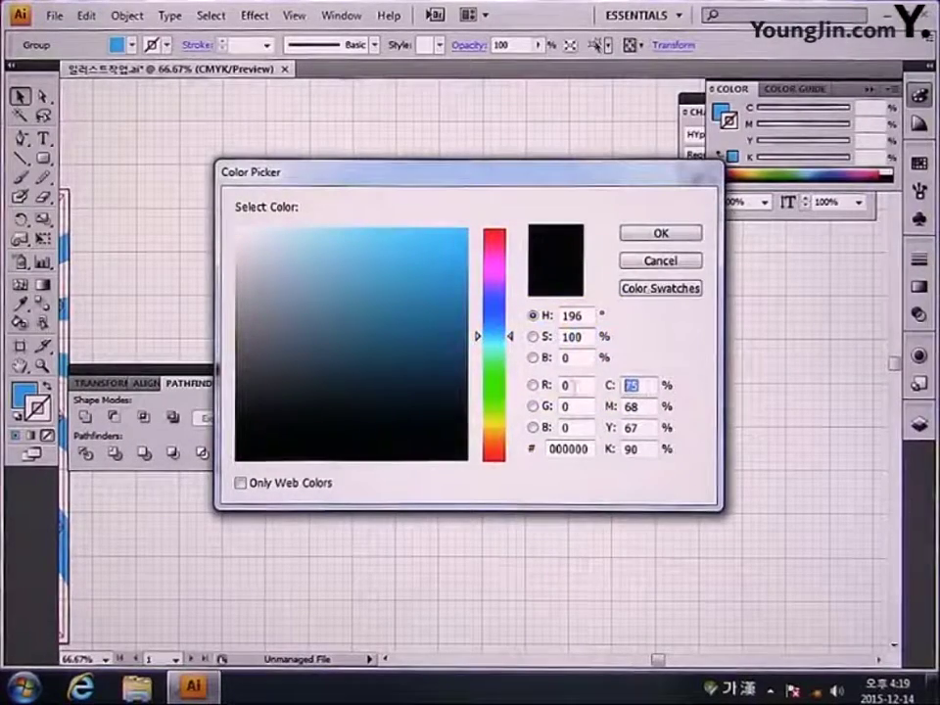
type("00")
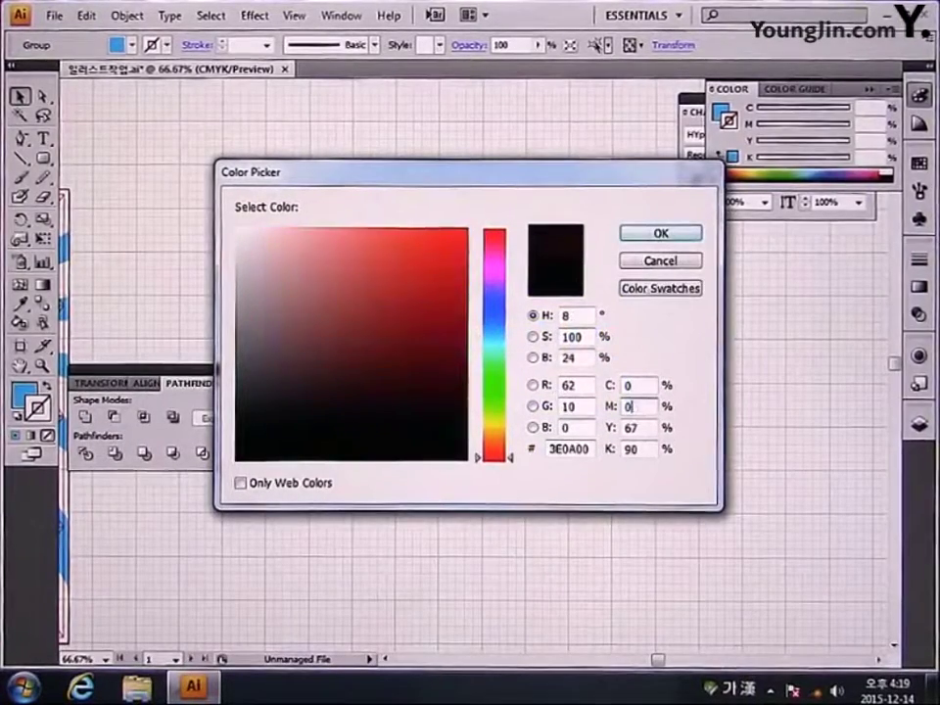
key("Tab")
type("0")
key("Tab")
type("0")
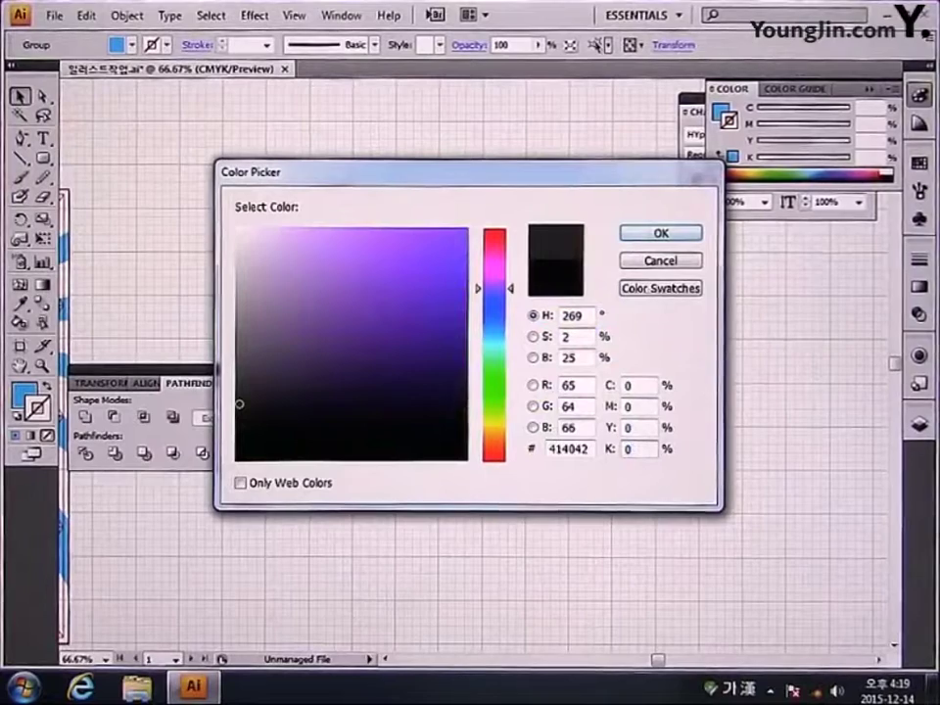
key("Return")
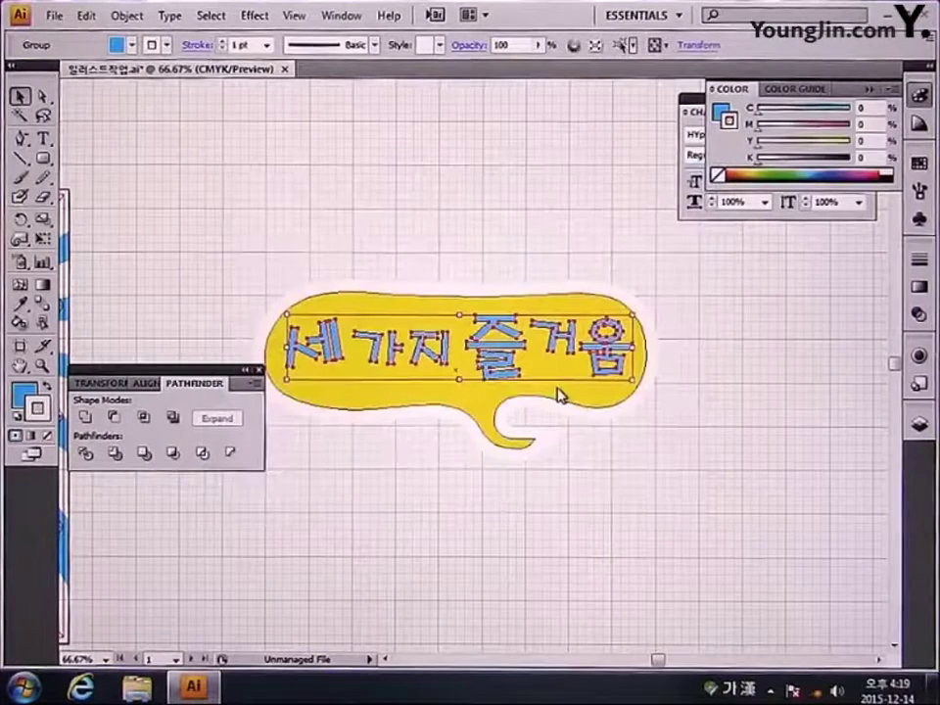
Step: Set the merged title's white stroke weight to 4 pt
left_click(923, 261)
left_click(832, 277)
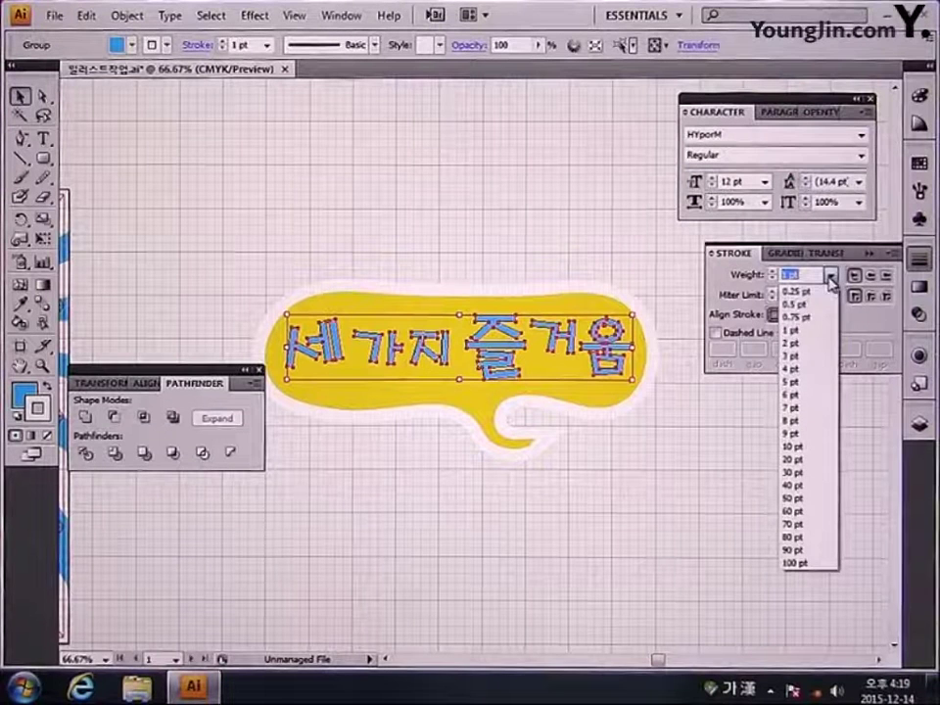
left_click(812, 377)
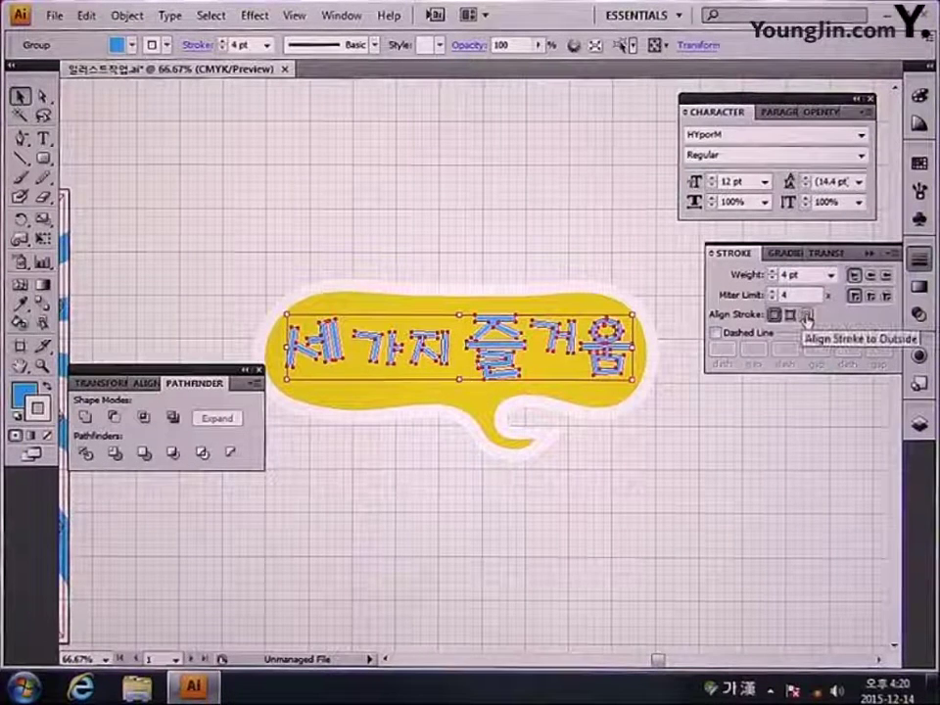
Step: Align the merged title's white stroke to the outside and set its weight to 5 pt
left_click(806, 315)
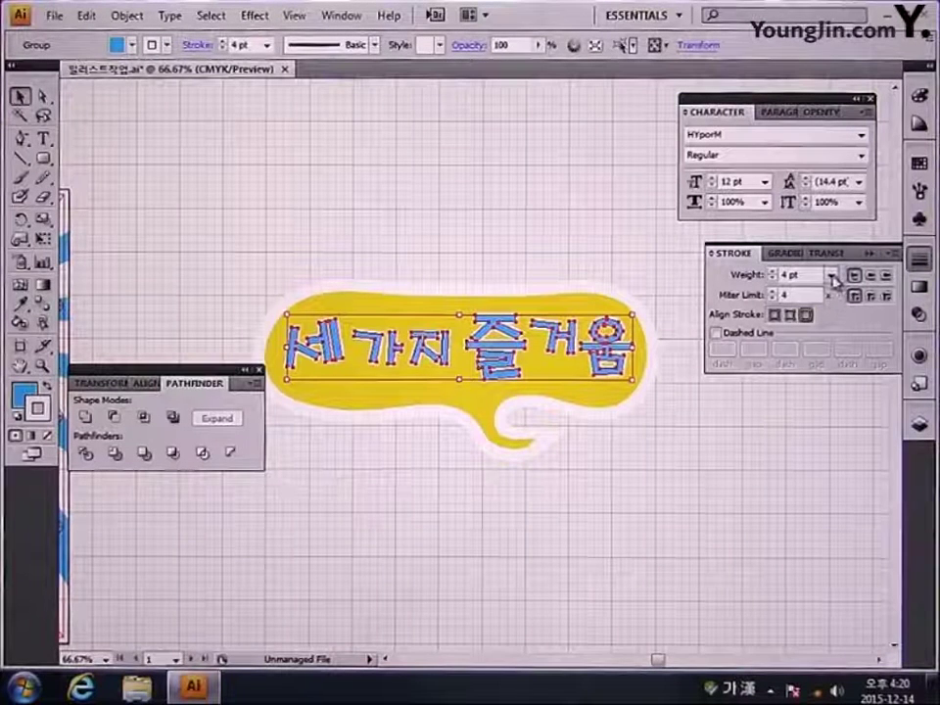
left_click(833, 279)
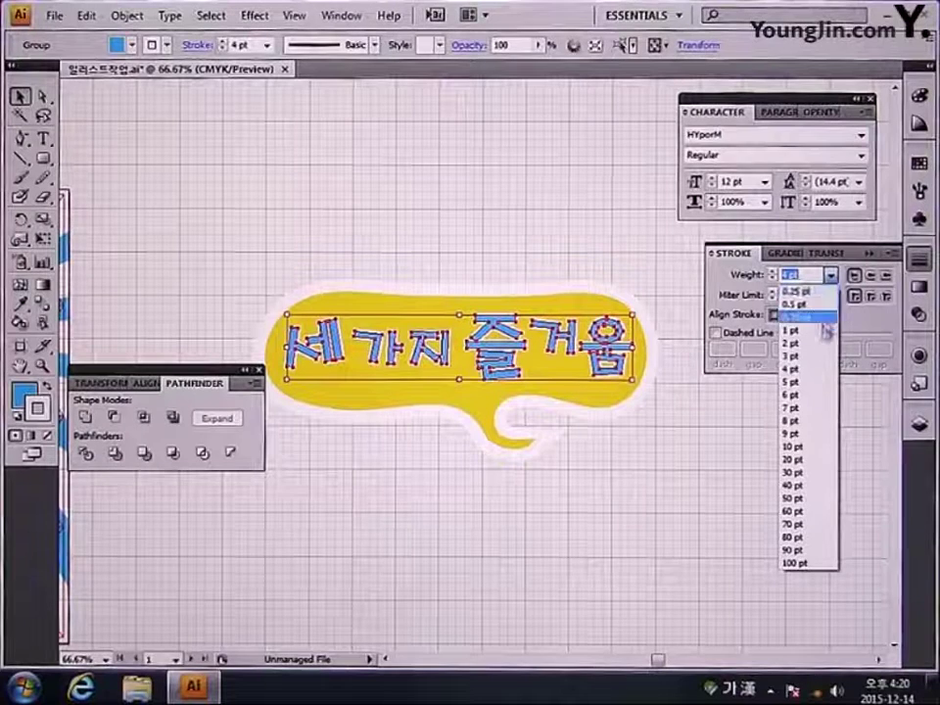
left_click(813, 383)
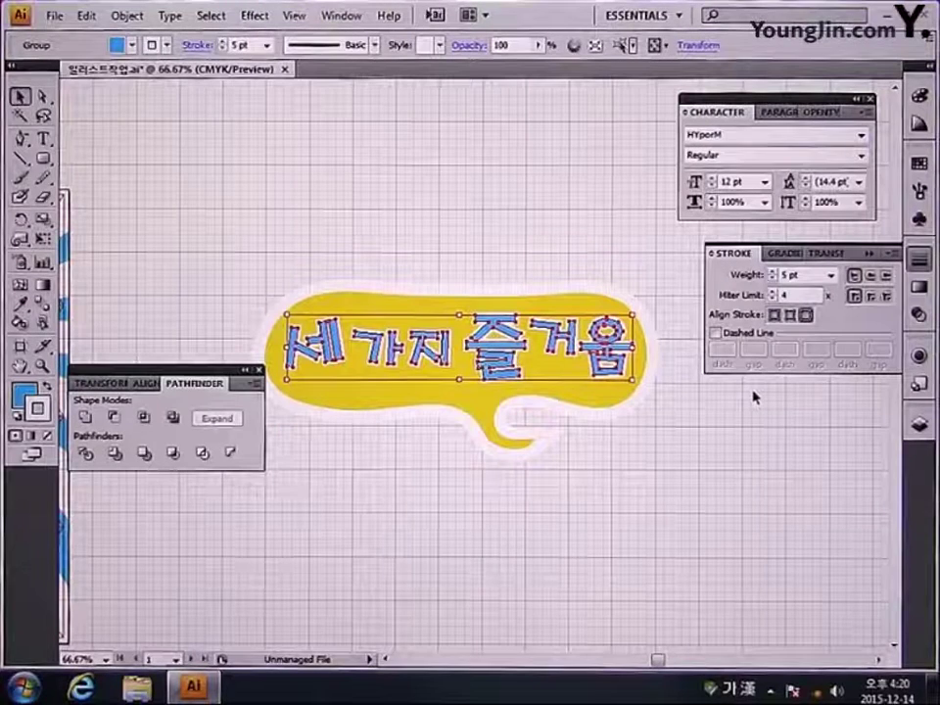
Step: Apply Outline Stroke to the title's white stroke, and select the title together with the speech bubble
left_click(130, 17)
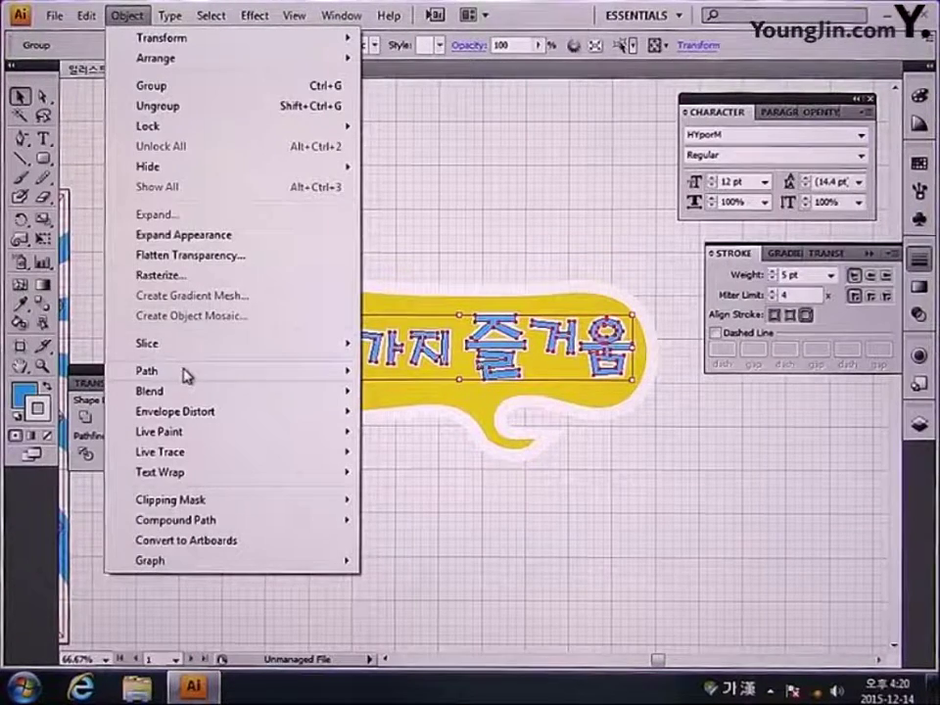
mouse_move(185, 372)
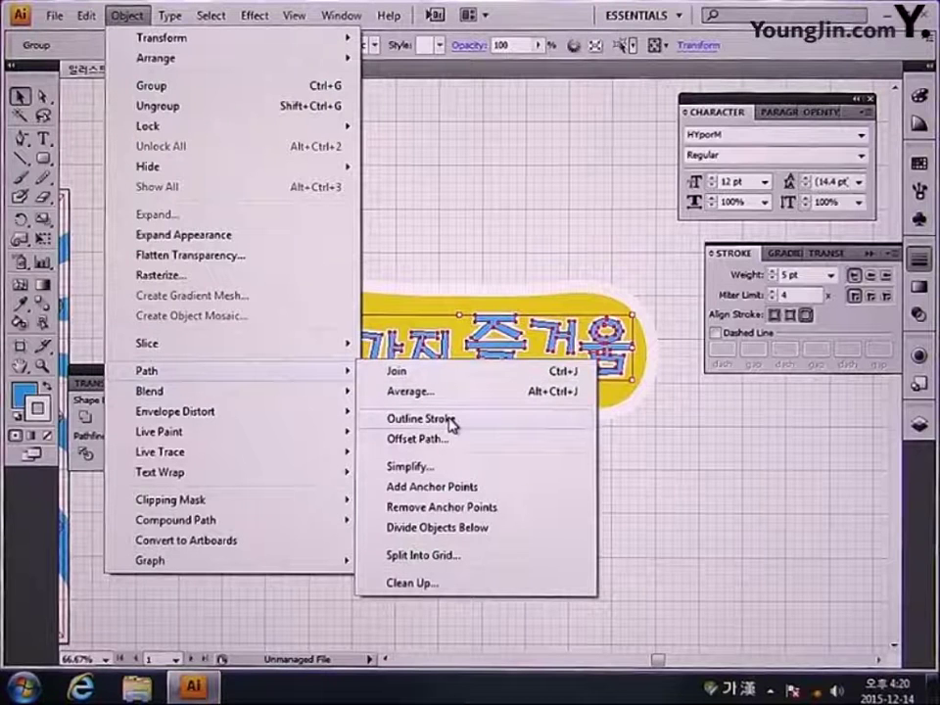
left_click(451, 420)
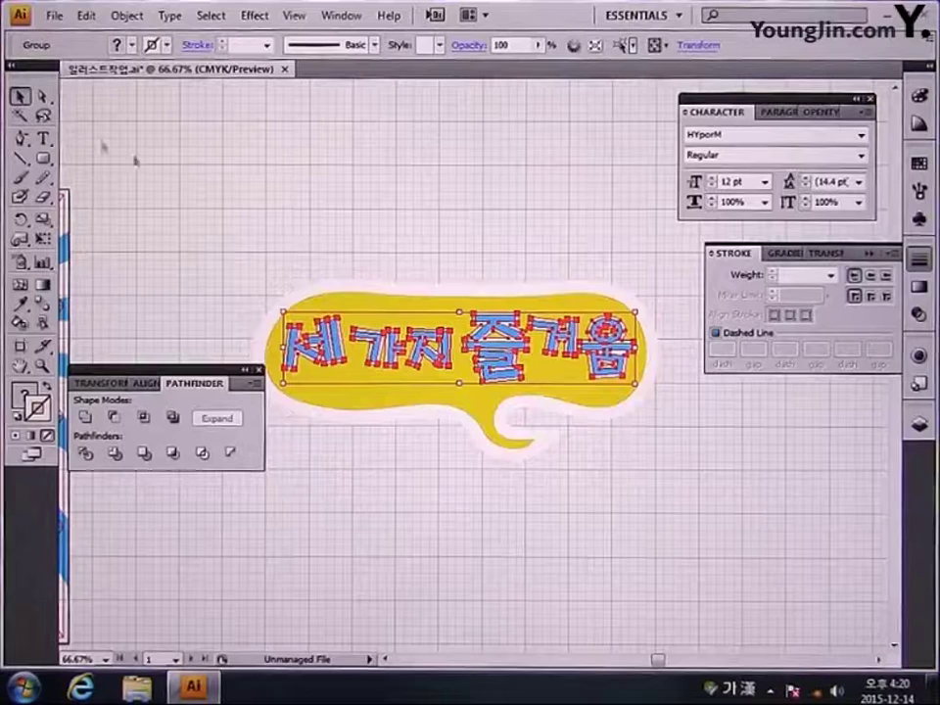
left_click(196, 244)
left_click_drag(196, 245, 710, 527)
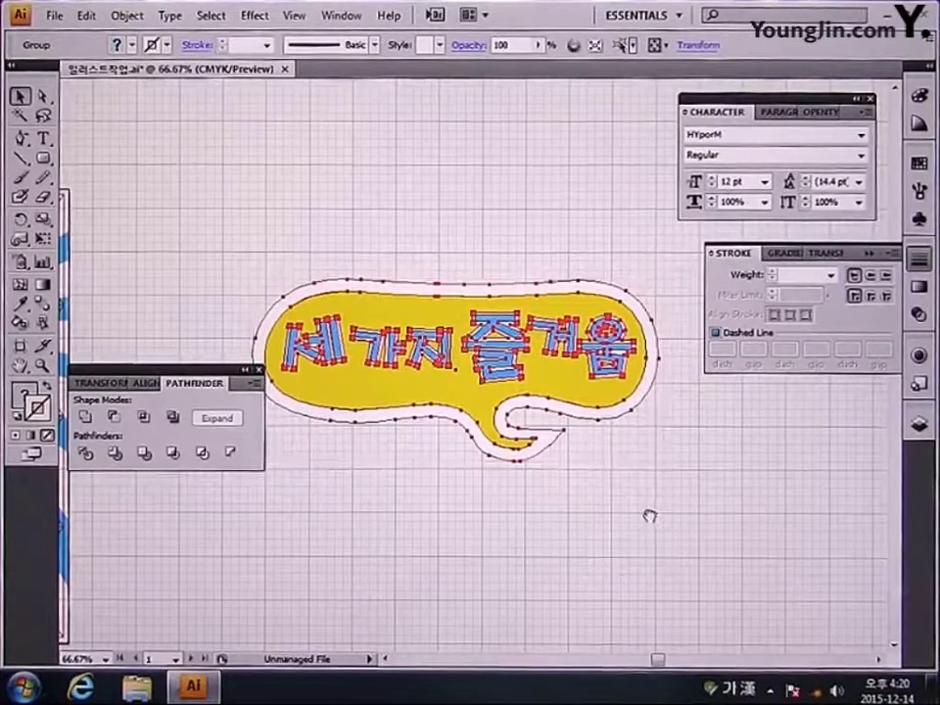
Step: Clear the Character and Stroke panels away and draw a wide horizontal ellipse in the empty area beside the speech bubble
left_click_drag(651, 514, 649, 451)
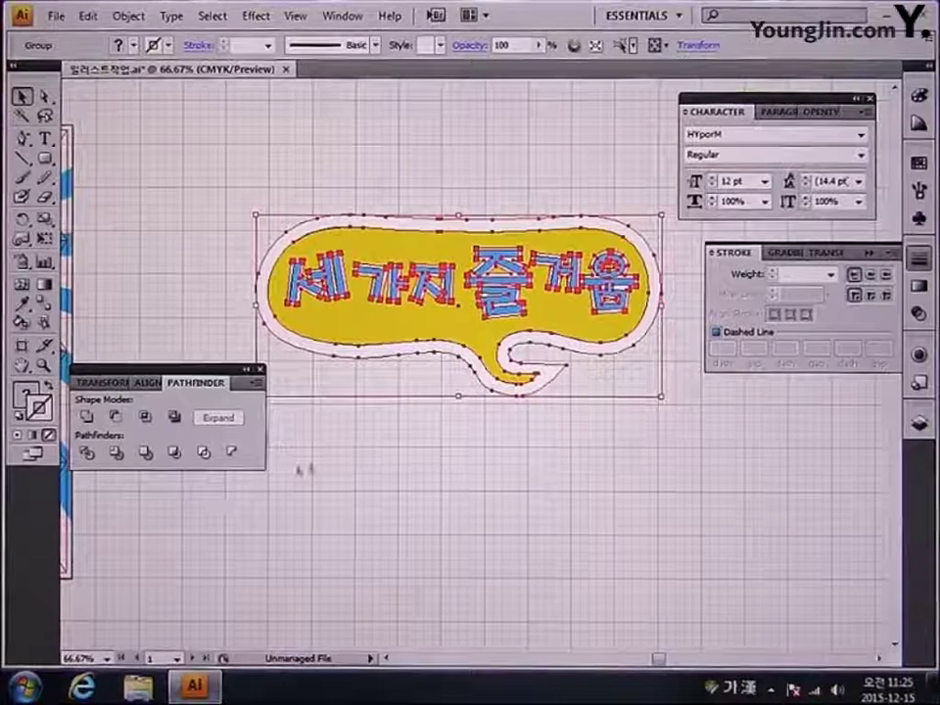
left_click_drag(604, 506, 300, 417)
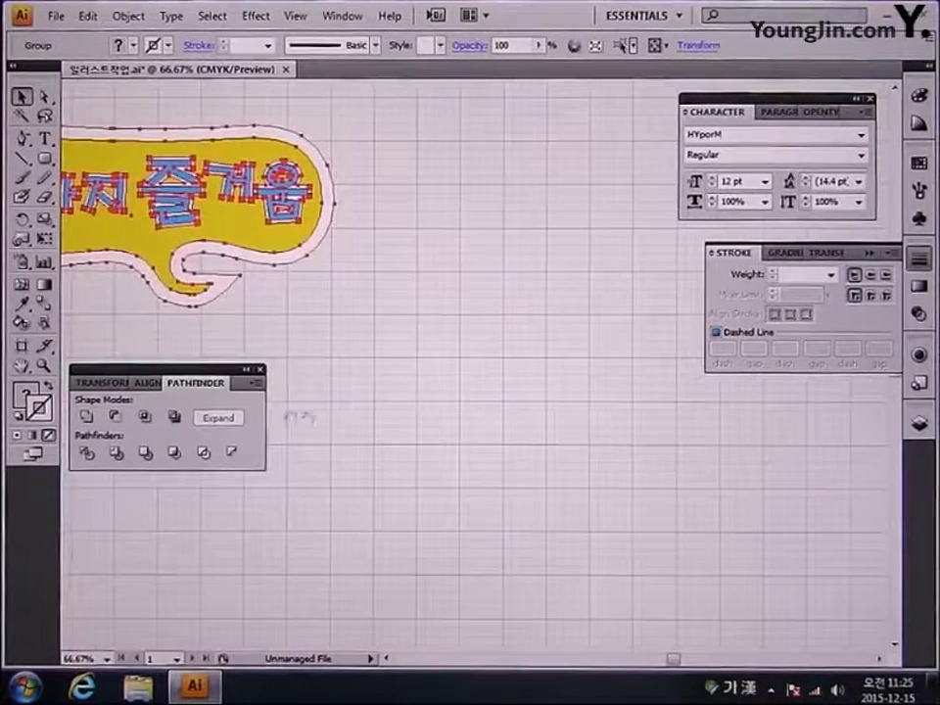
left_click_drag(553, 426, 437, 428)
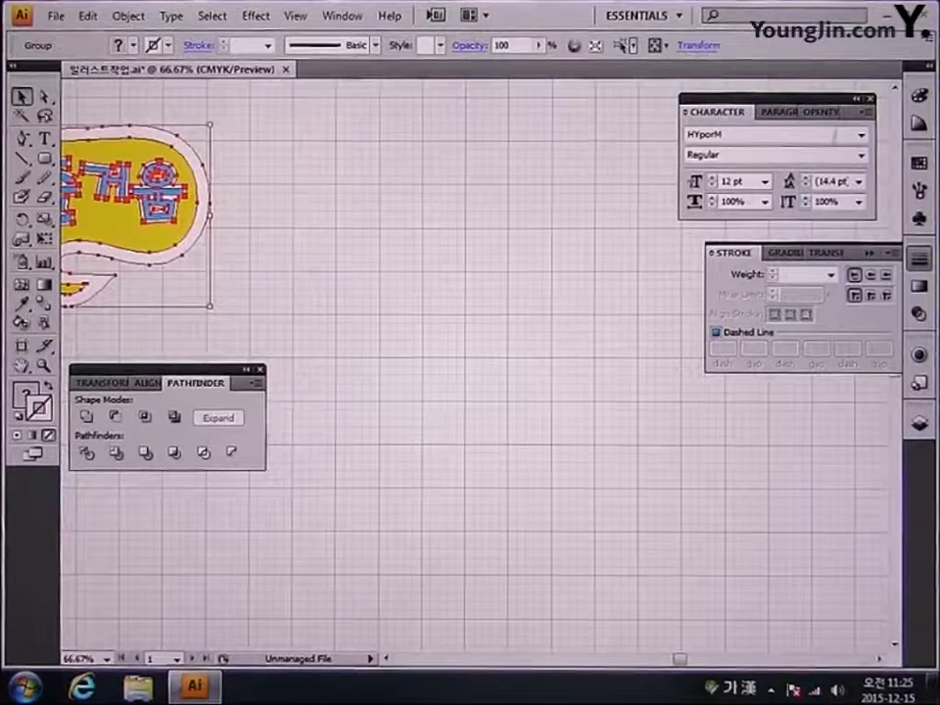
left_click(869, 101)
left_click_drag(472, 419, 411, 434)
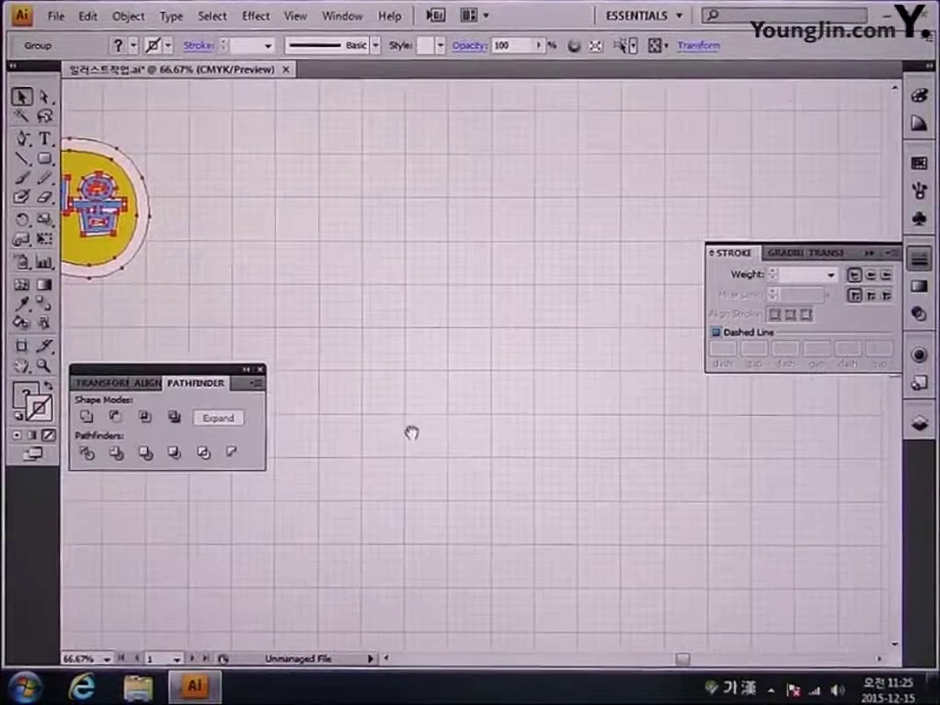
left_click(869, 253)
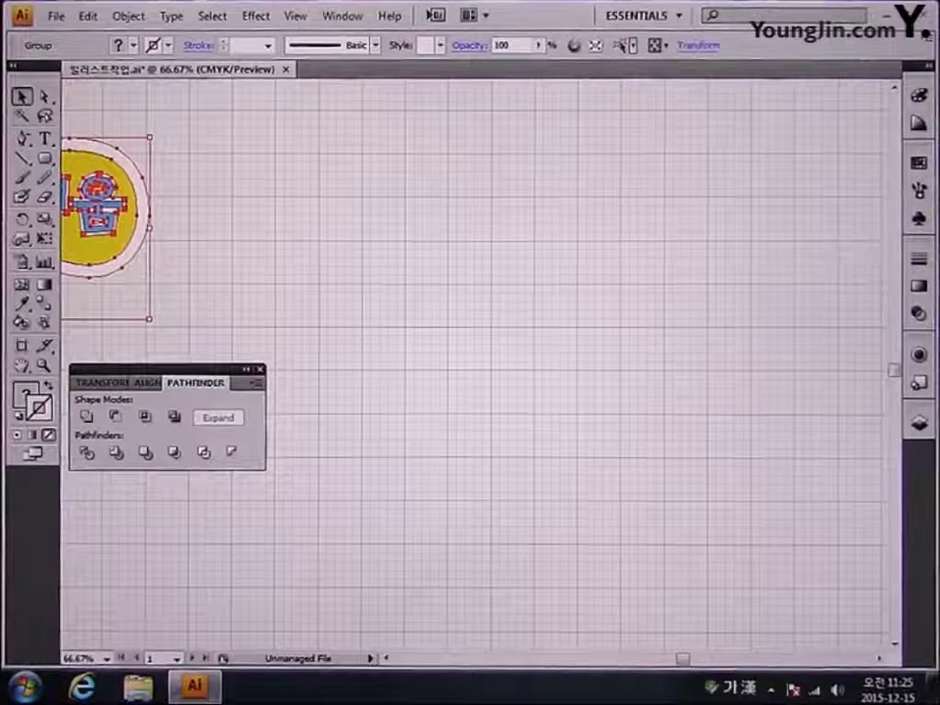
left_click_drag(44, 162, 113, 197)
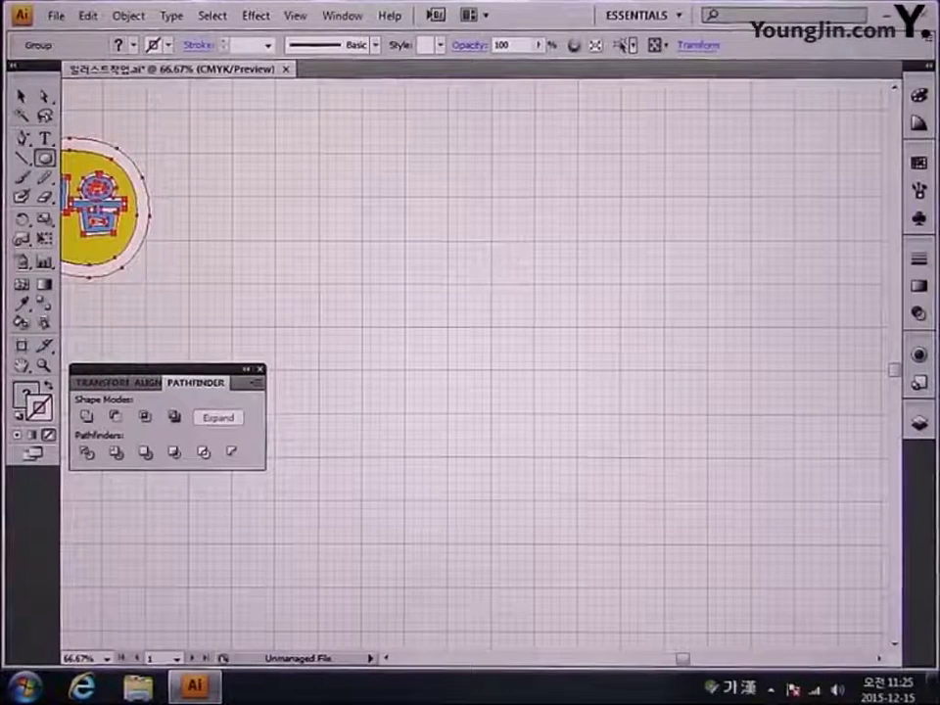
left_click_drag(359, 240, 699, 461)
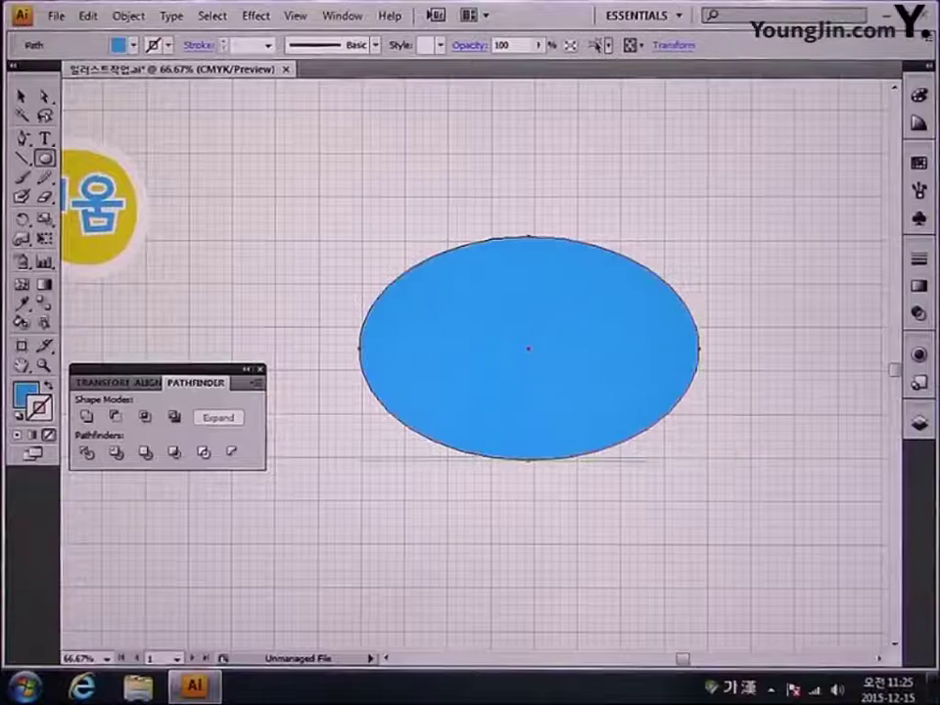
Step: Set the ellipse's fill colour to C 100, M 0, Y 0, K 0
double_click(33, 395)
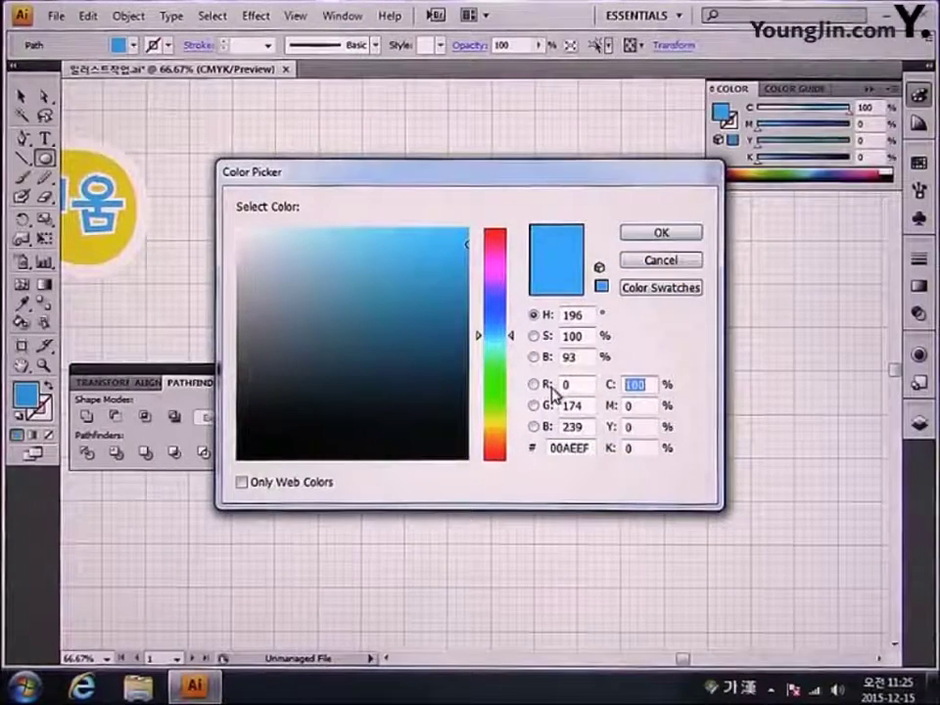
type("100")
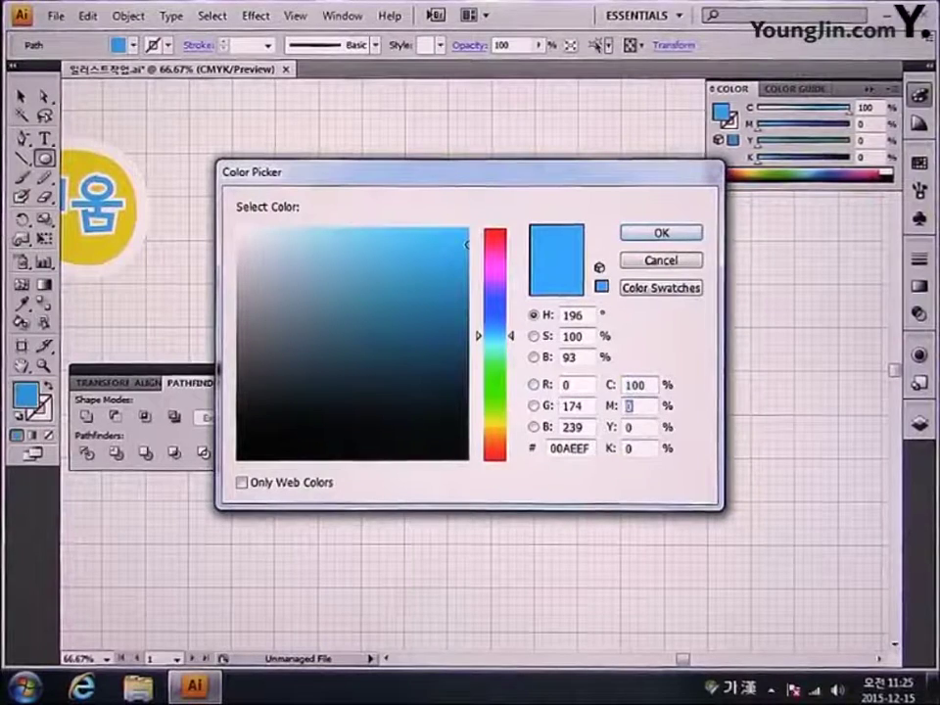
type("0")
key("Tab")
type("0")
key("Return")
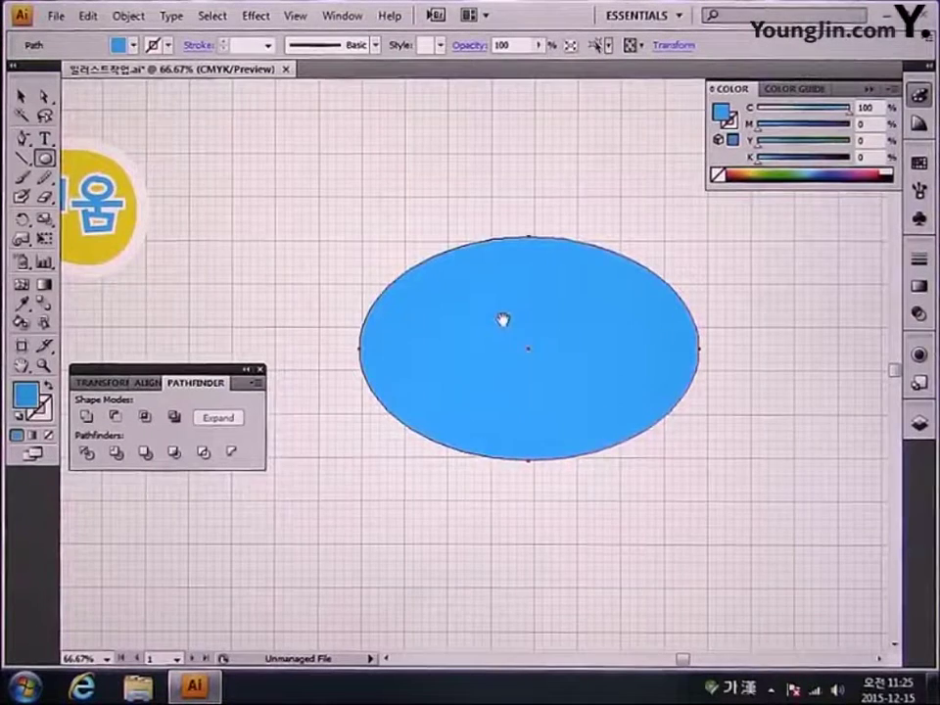
Step: Draw a closed tapering neck shape with the Pen tool, rising up and left from the ellipse to a narrow rounded tip
left_click_drag(503, 319, 525, 373)
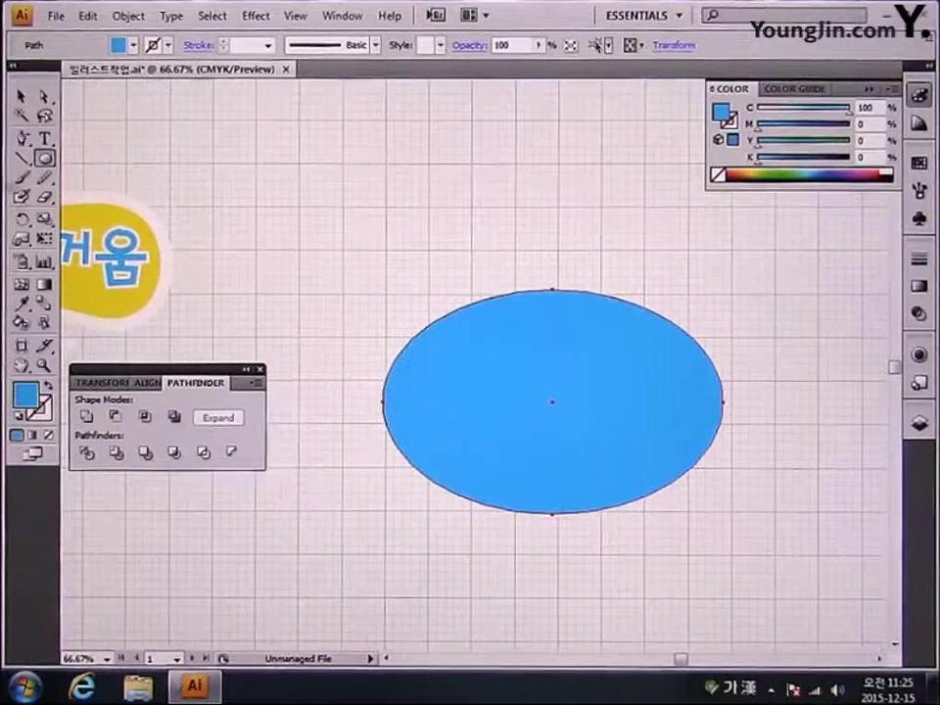
left_click(22, 138)
left_click(59, 144)
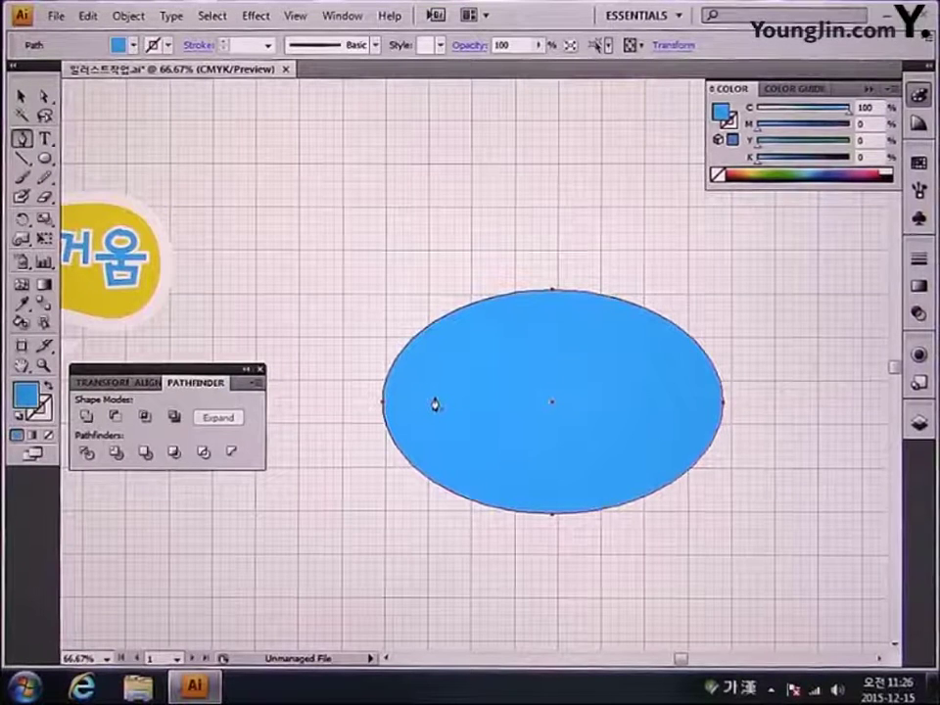
left_click(297, 16)
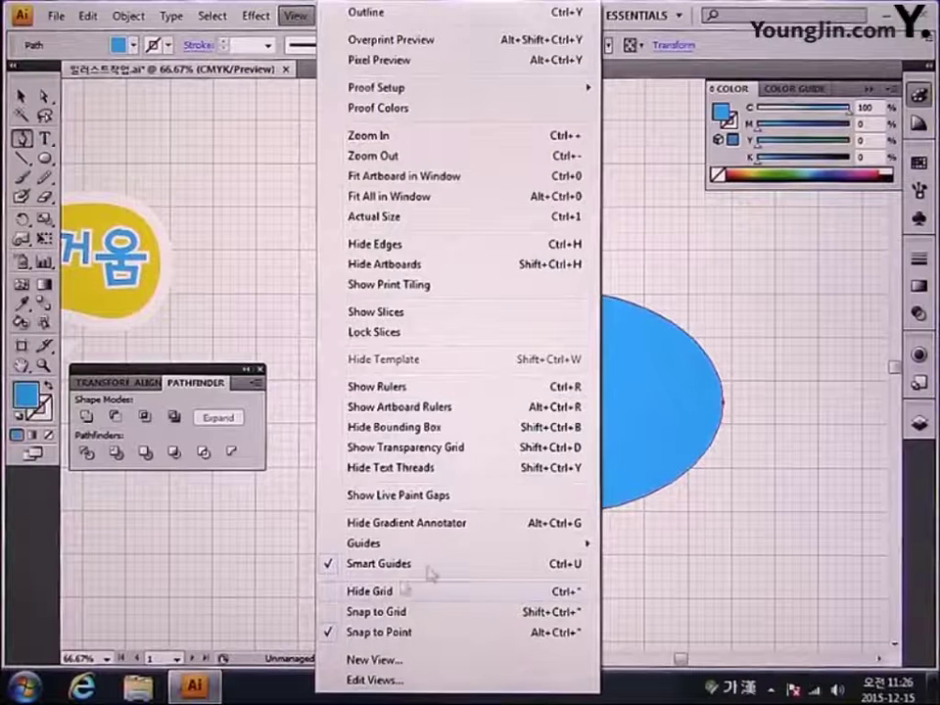
left_click(637, 395)
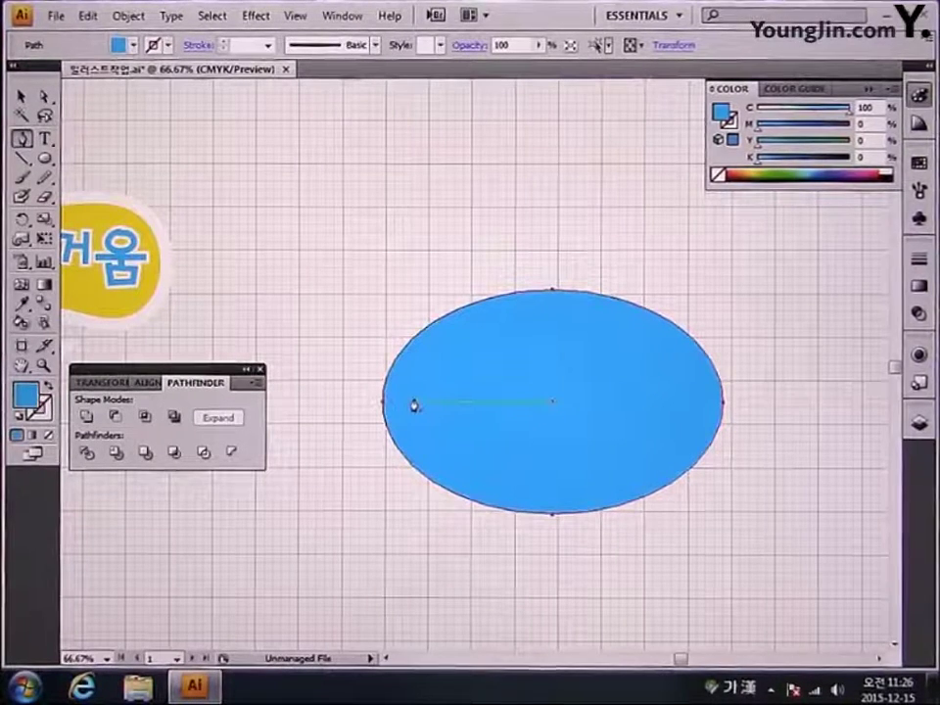
left_click(414, 402)
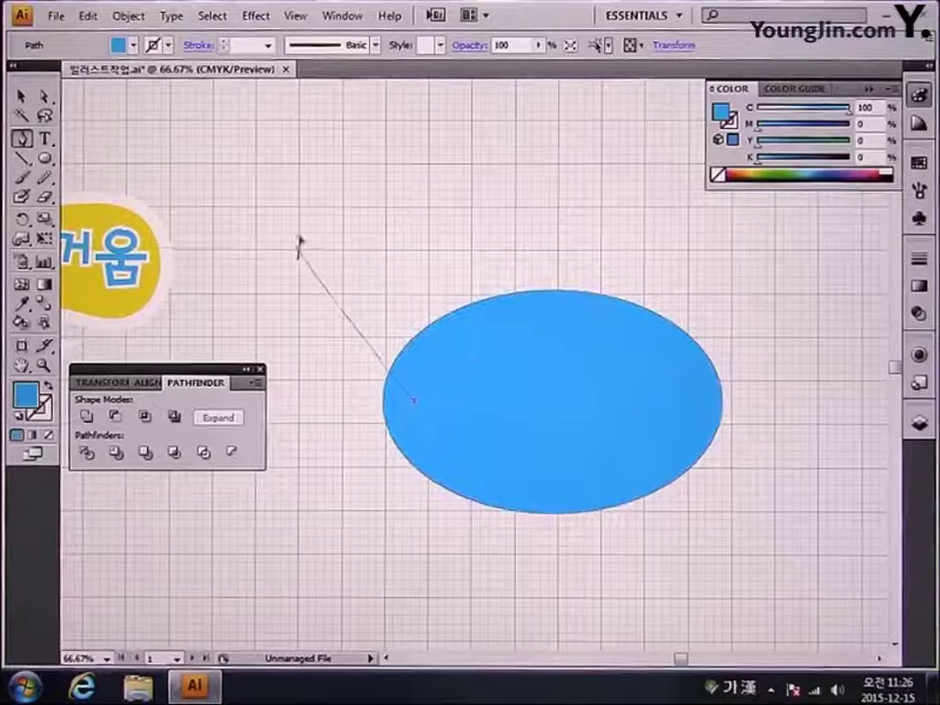
left_click_drag(261, 218, 314, 223)
left_click_drag(413, 400, 621, 315)
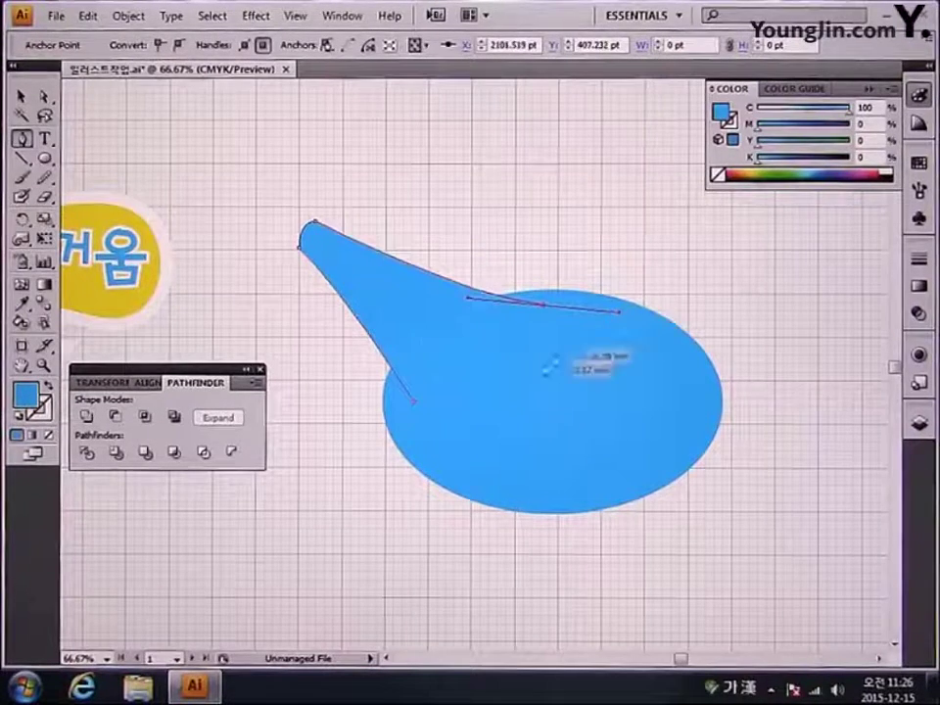
mouse_move(413, 402)
left_mouse_down()
mouse_move(413, 415)
mouse_move(404, 404)
left_mouse_up()
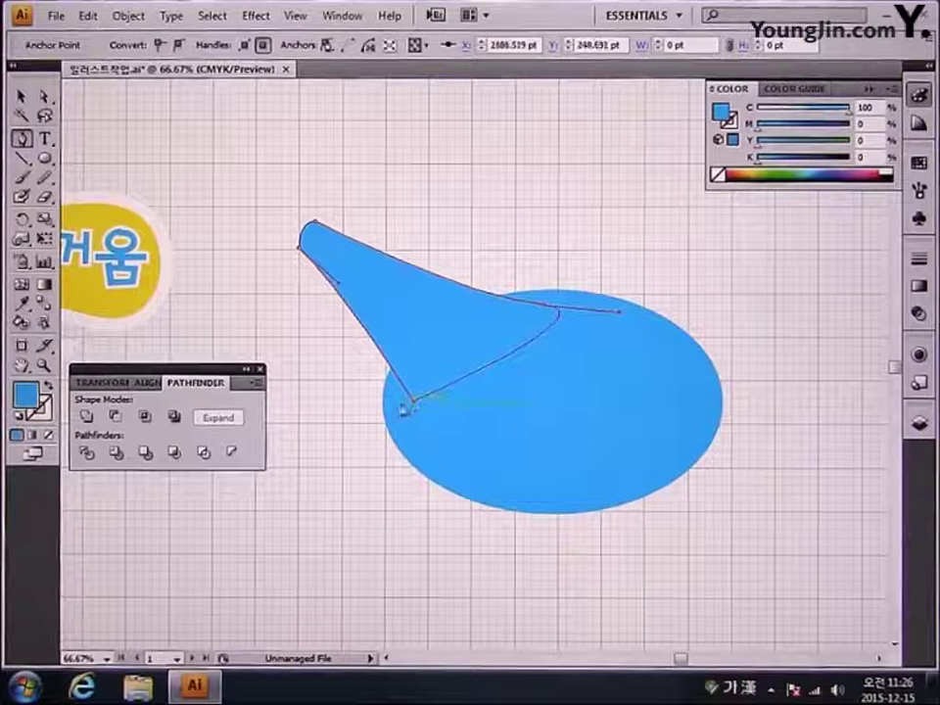
Step: Adjust the neck's two base anchor points over the ellipse and curve its left edge inward with the Direct Selection tool
left_click(45, 97)
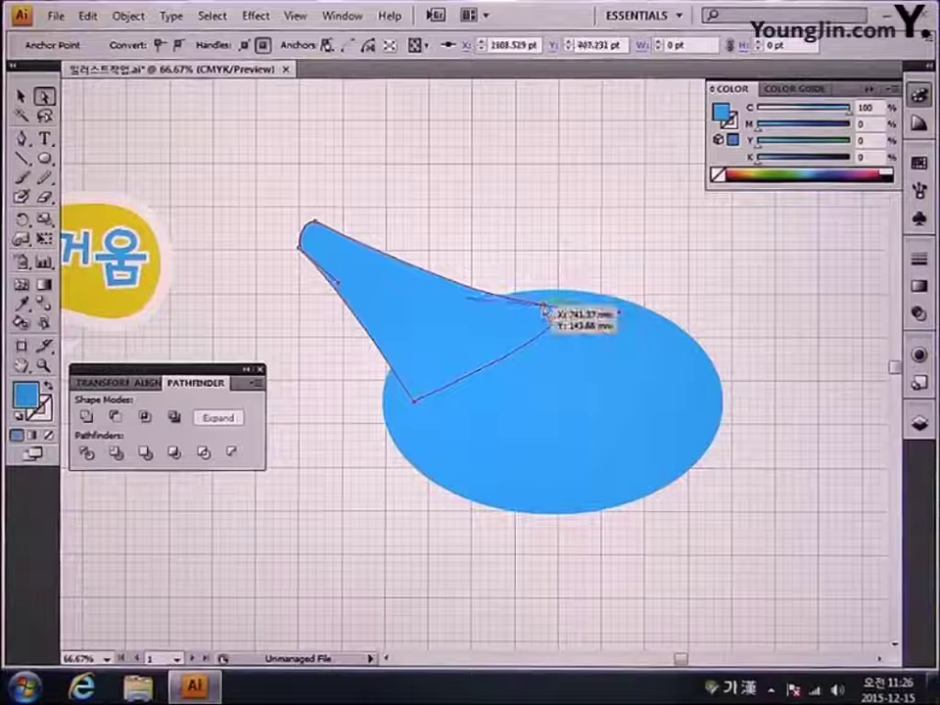
left_click_drag(548, 310, 563, 305)
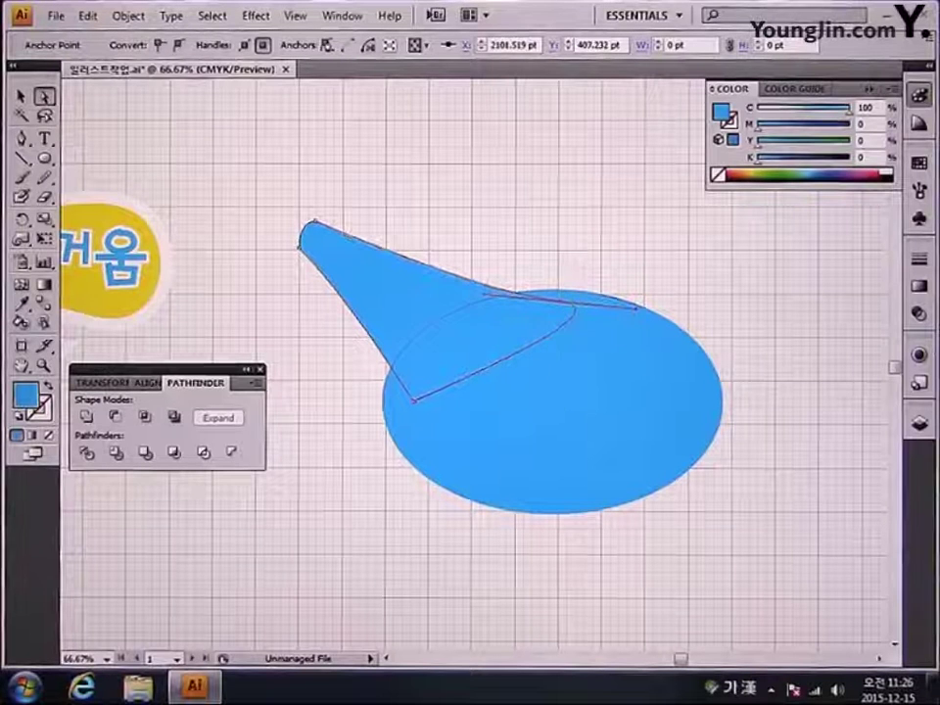
left_click_drag(415, 399, 401, 420)
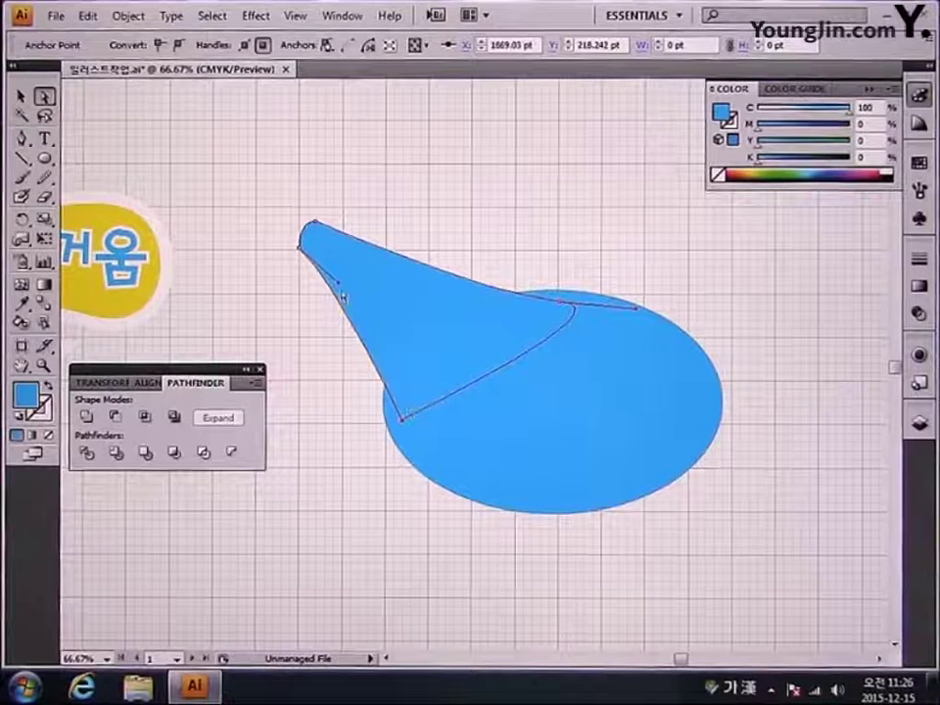
left_click_drag(342, 289, 362, 290)
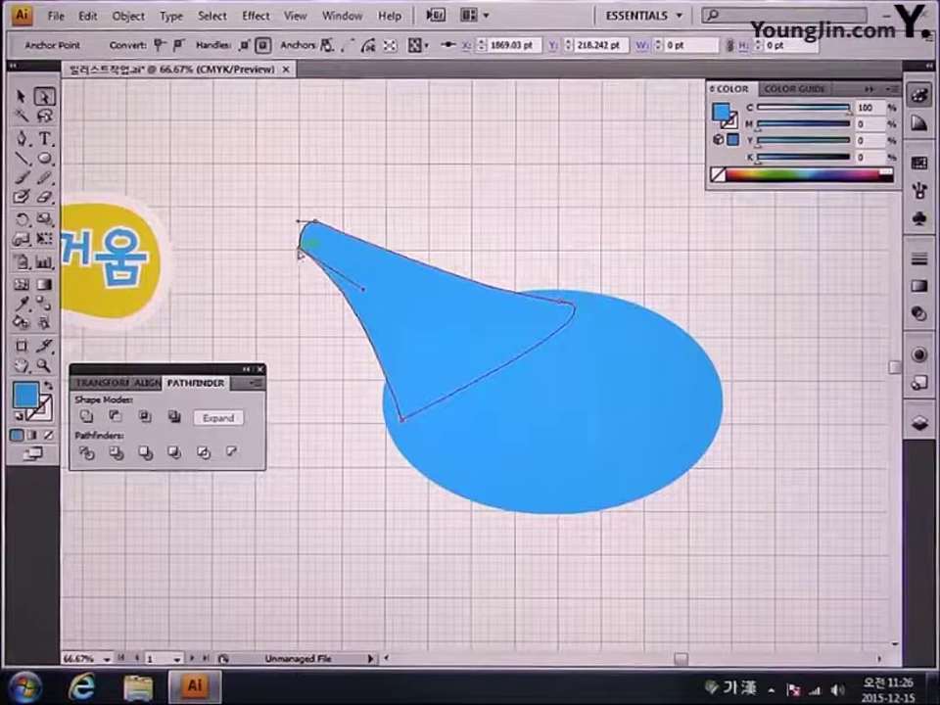
Step: Shift the neck's tip further left and up, and smooth the upper edge and left edge where they flow into the ellipse
left_click_drag(301, 252, 294, 227)
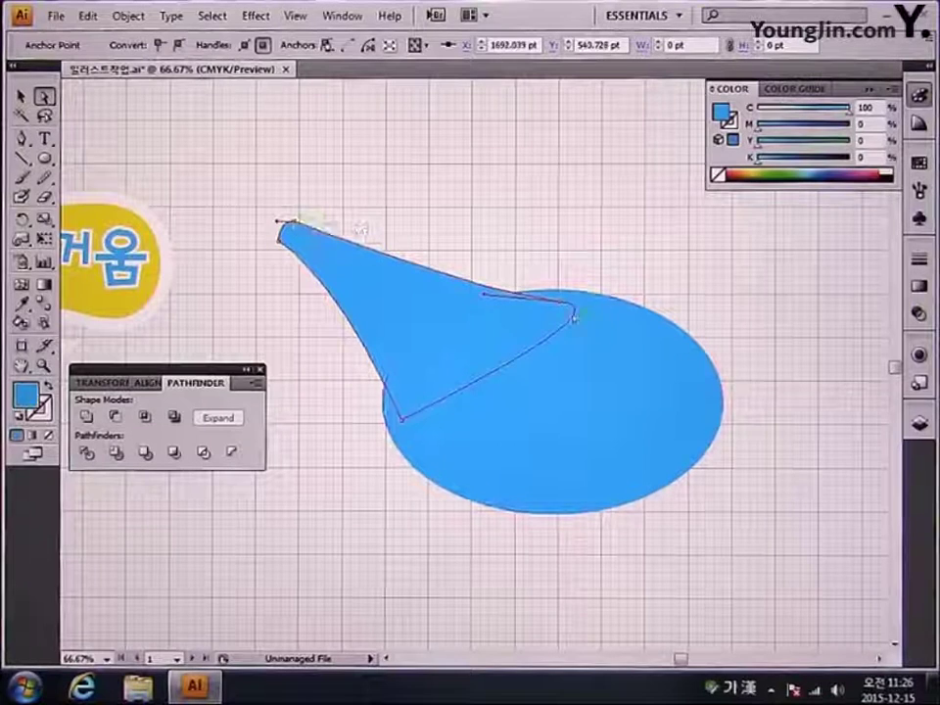
left_click_drag(566, 305, 584, 305)
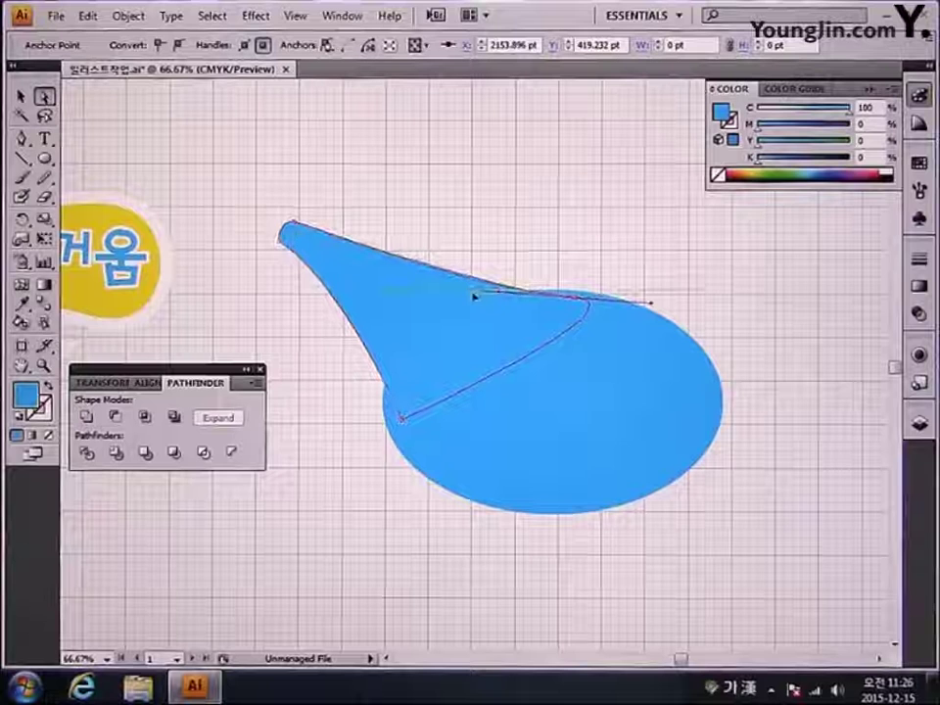
left_click_drag(474, 296, 282, 242)
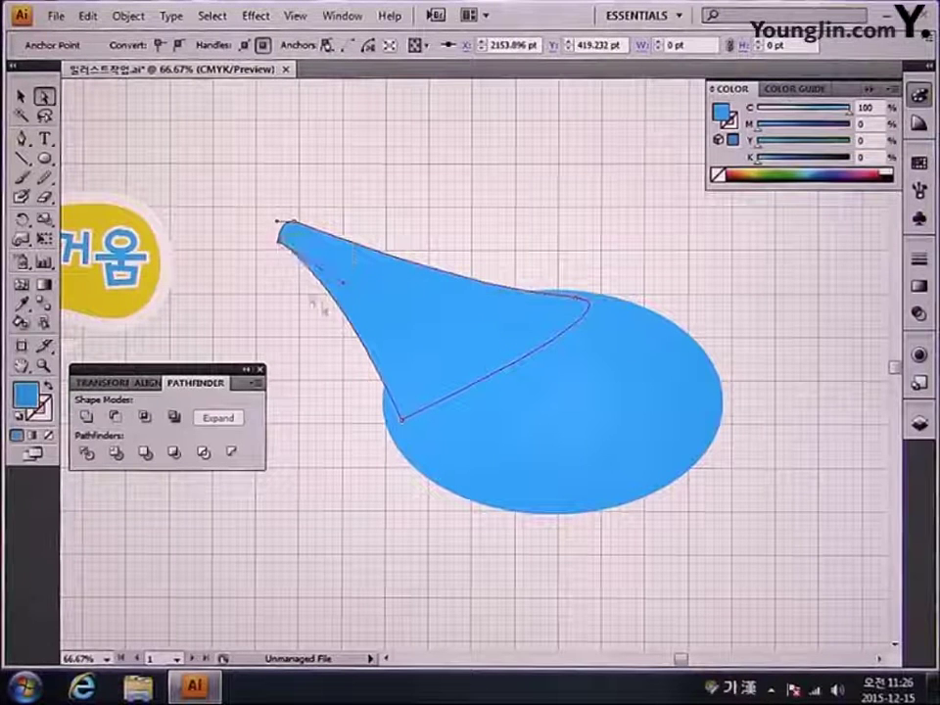
left_click(334, 296)
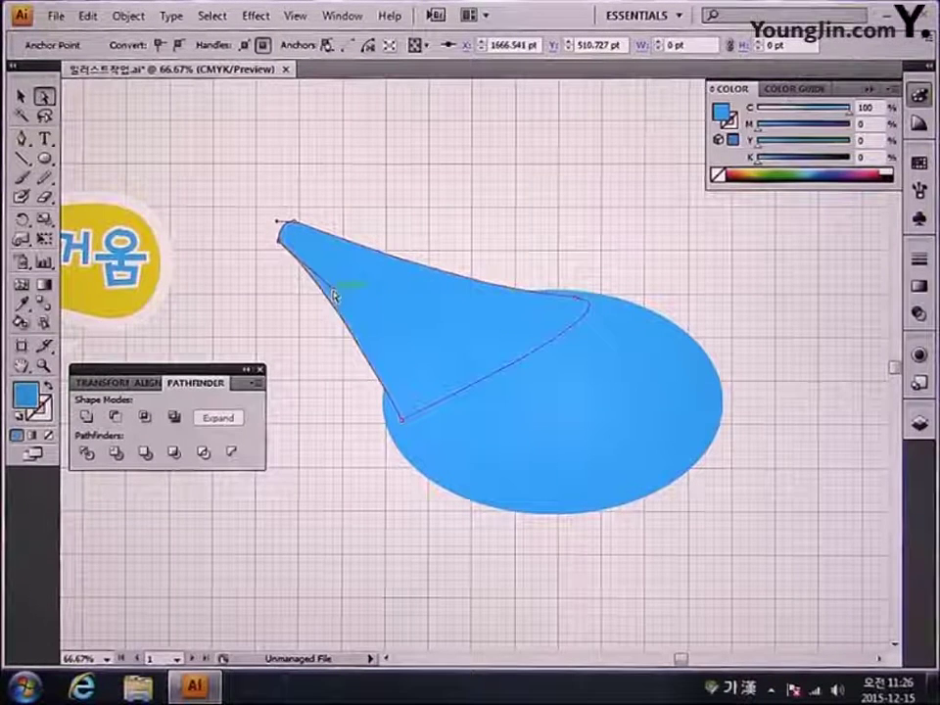
mouse_move(294, 220)
left_mouse_down()
mouse_move(302, 217)
mouse_move(292, 204)
mouse_move(279, 227)
left_mouse_up()
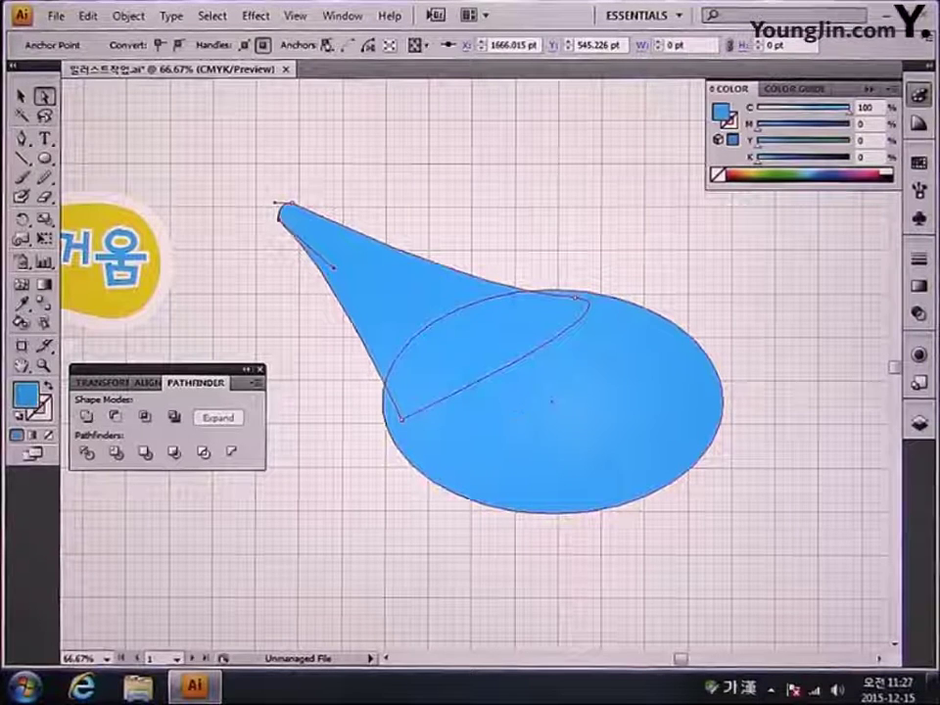
Step: Select the neck shape and the ellipse and unite them into a single shape with Pathfinder
left_click(21, 96)
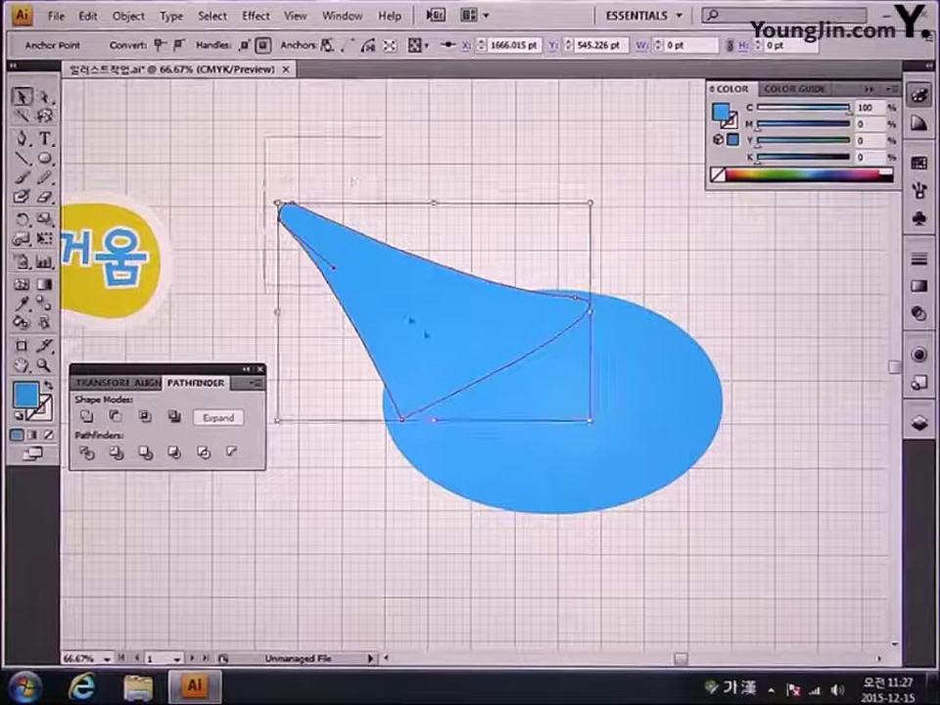
left_click_drag(382, 284, 765, 576)
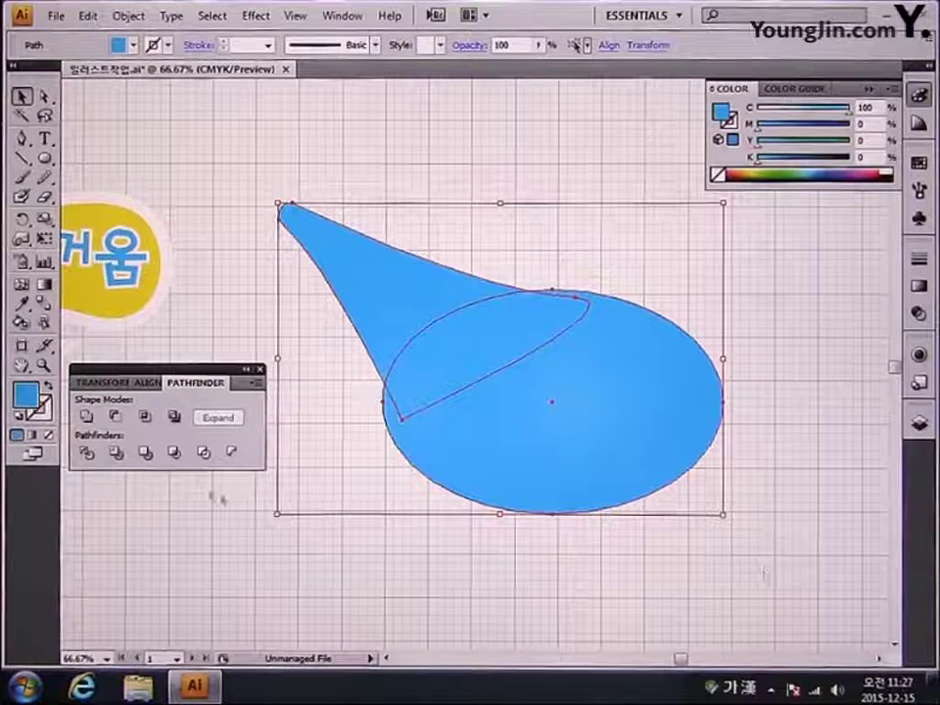
left_click(87, 418)
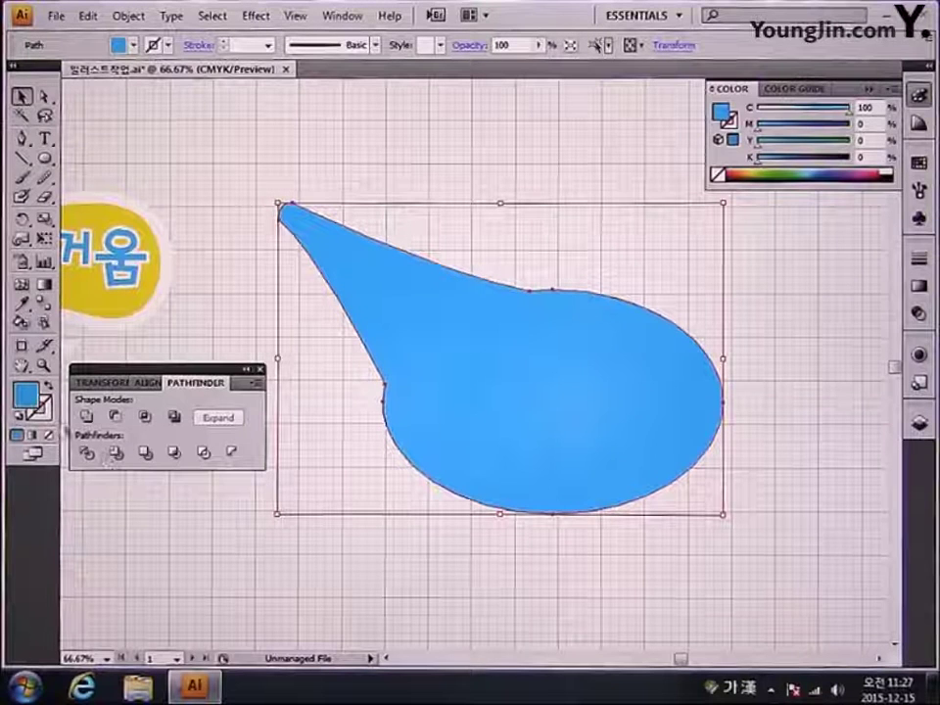
Step: Set the united shape's stroke colour to white with C 0, M 0, Y 0, K 0
left_click(41, 408)
double_click(54, 422)
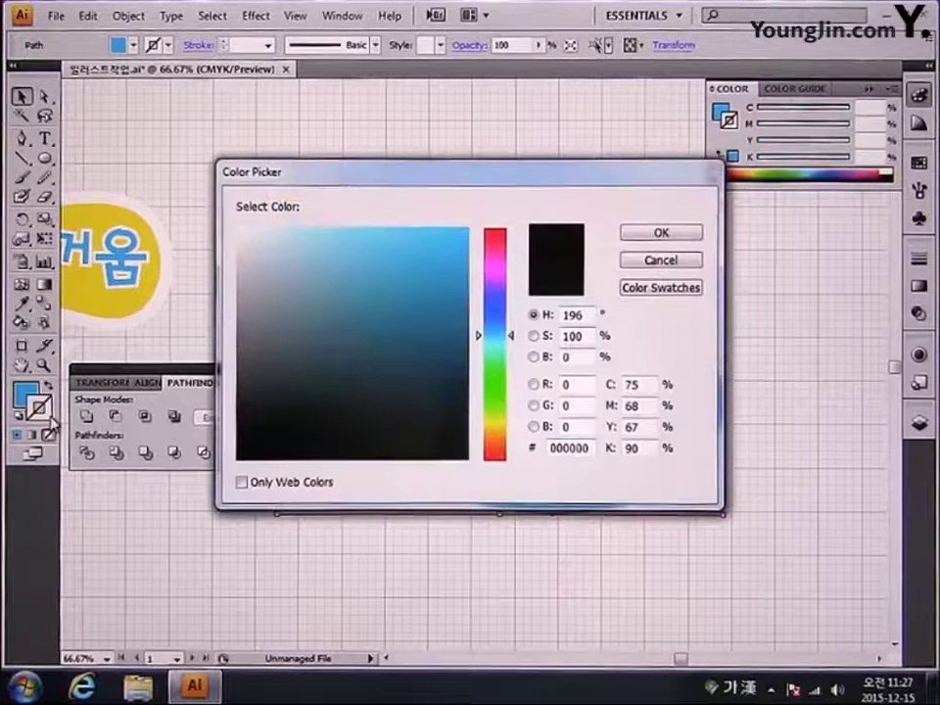
double_click(638, 384)
type("0")
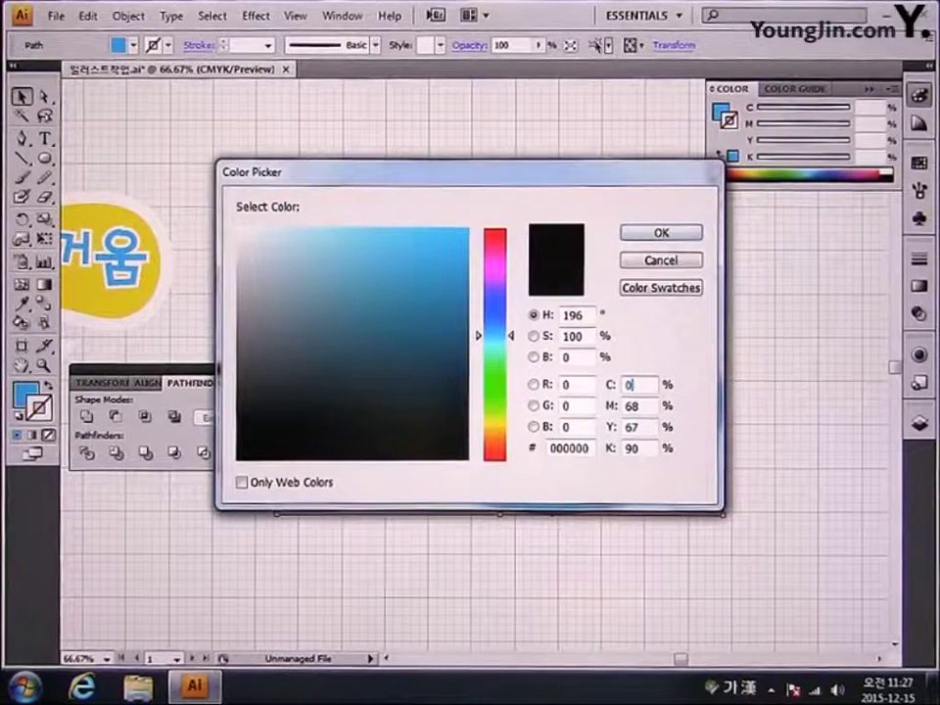
key("Tab")
type("0")
key("Tab")
type("0")
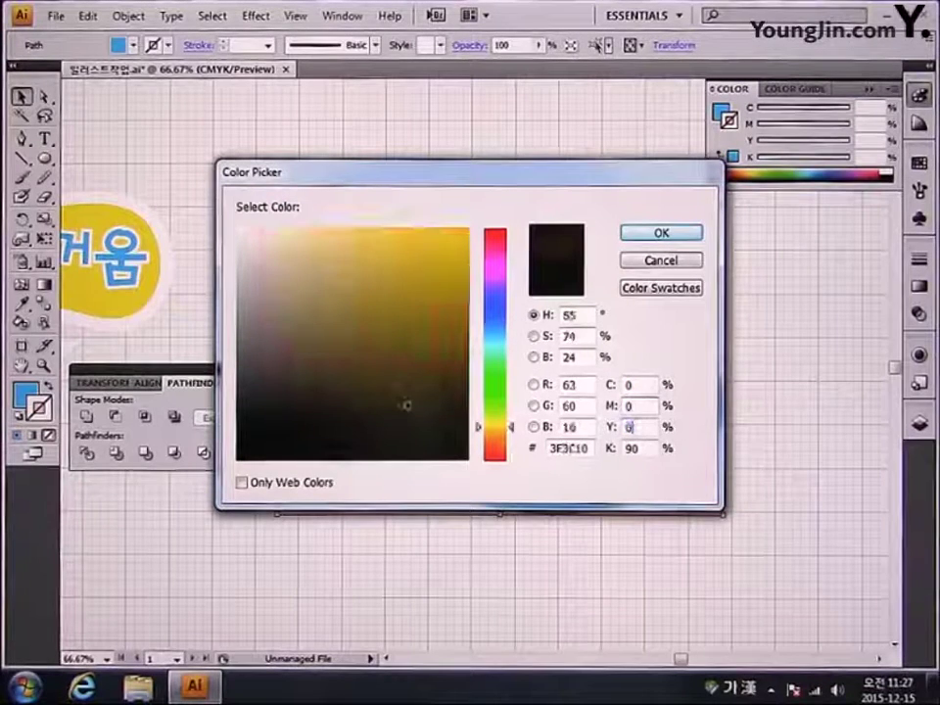
key("Tab")
type("0")
key("Return")
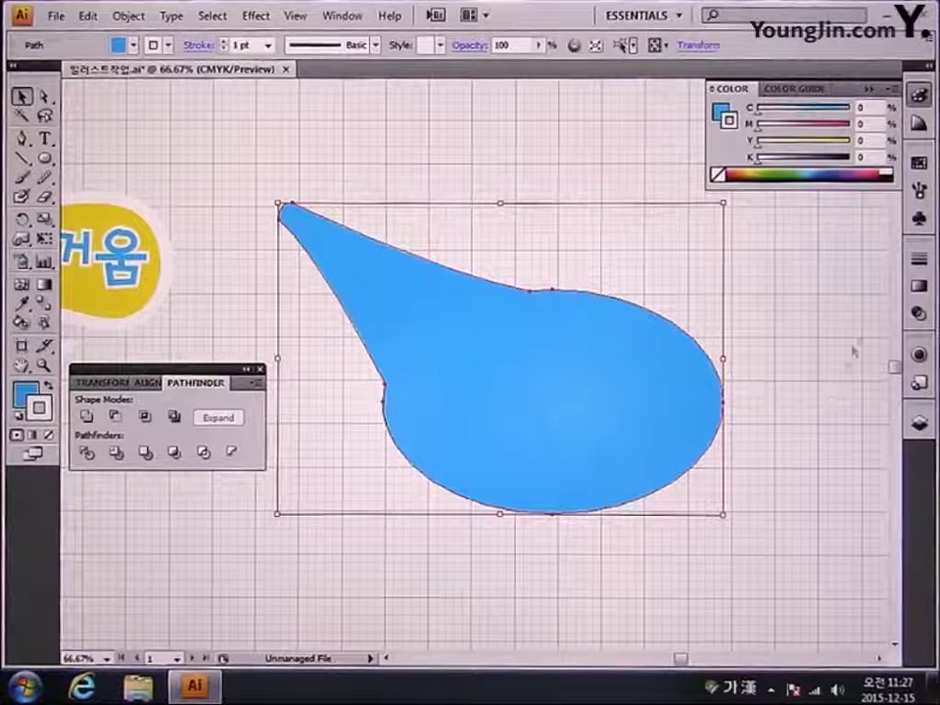
Step: Set the cyan shape's stroke weight to 12 pt and align the stroke to the outside of the path
left_click(917, 262)
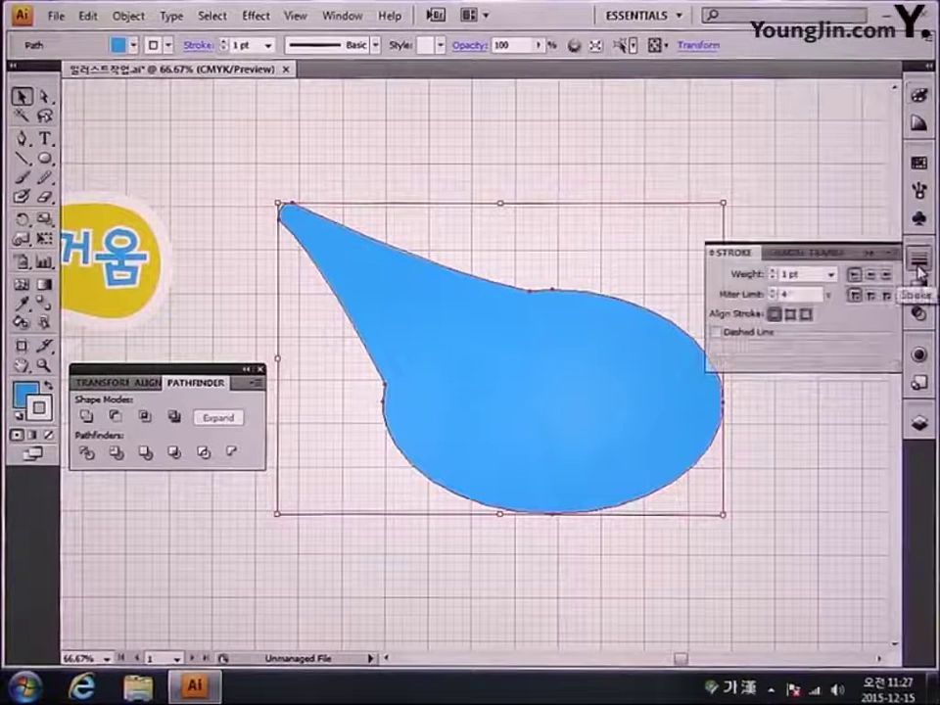
left_click(772, 279)
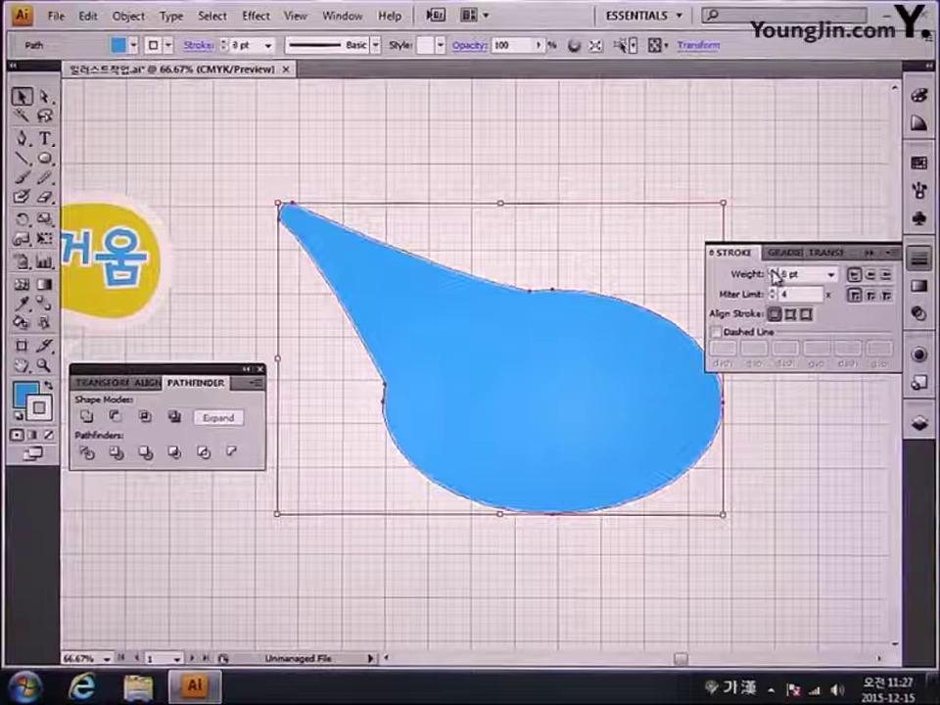
left_click(774, 273)
left_click(774, 272)
left_click(774, 272)
left_click(773, 272)
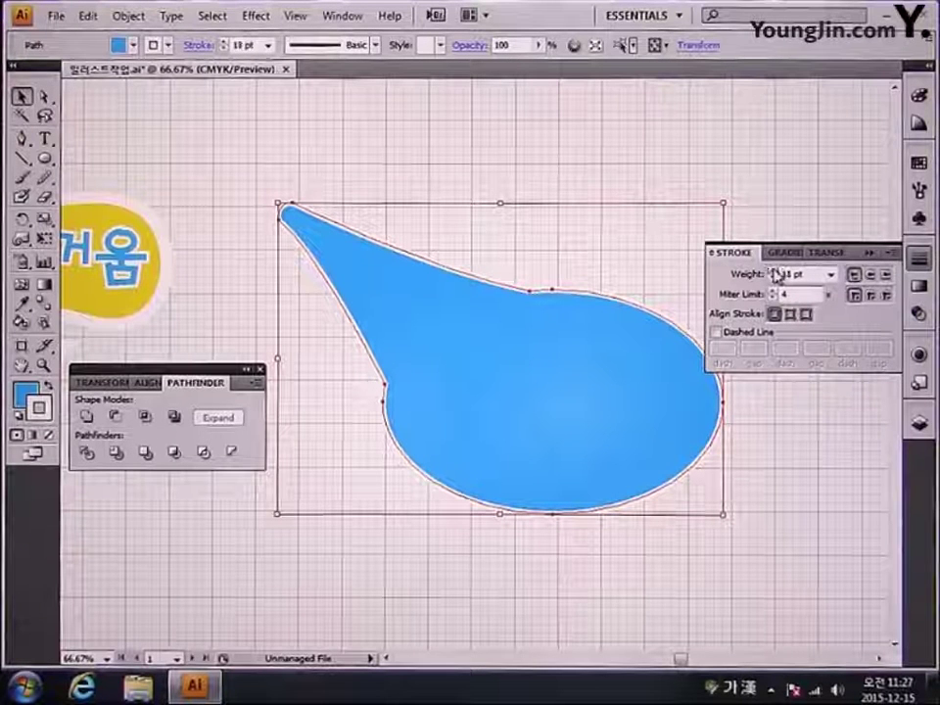
left_click(774, 273)
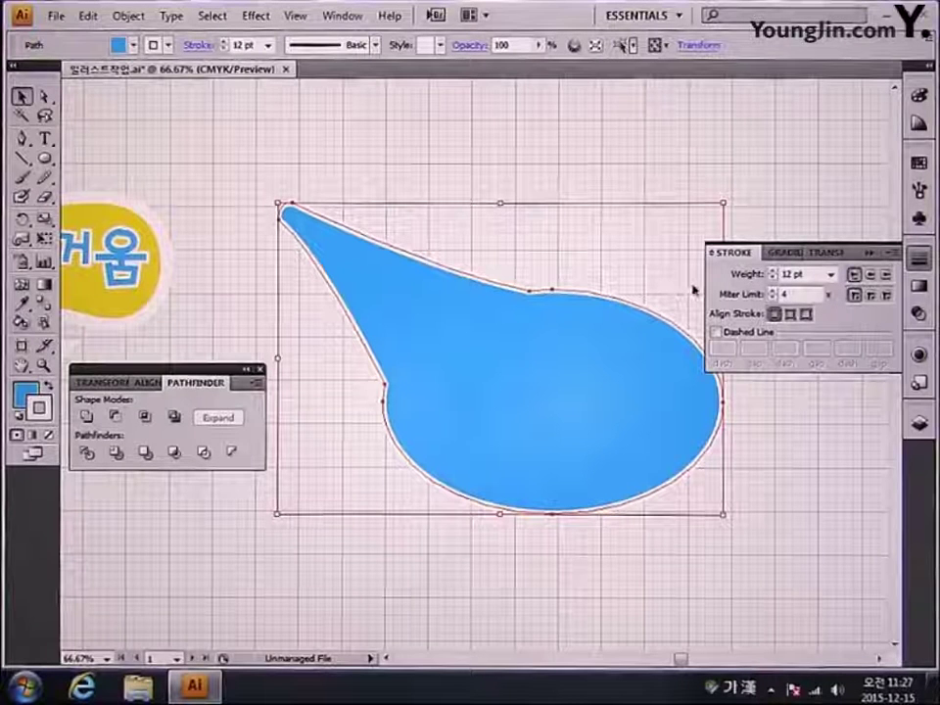
left_click_drag(646, 273, 560, 268)
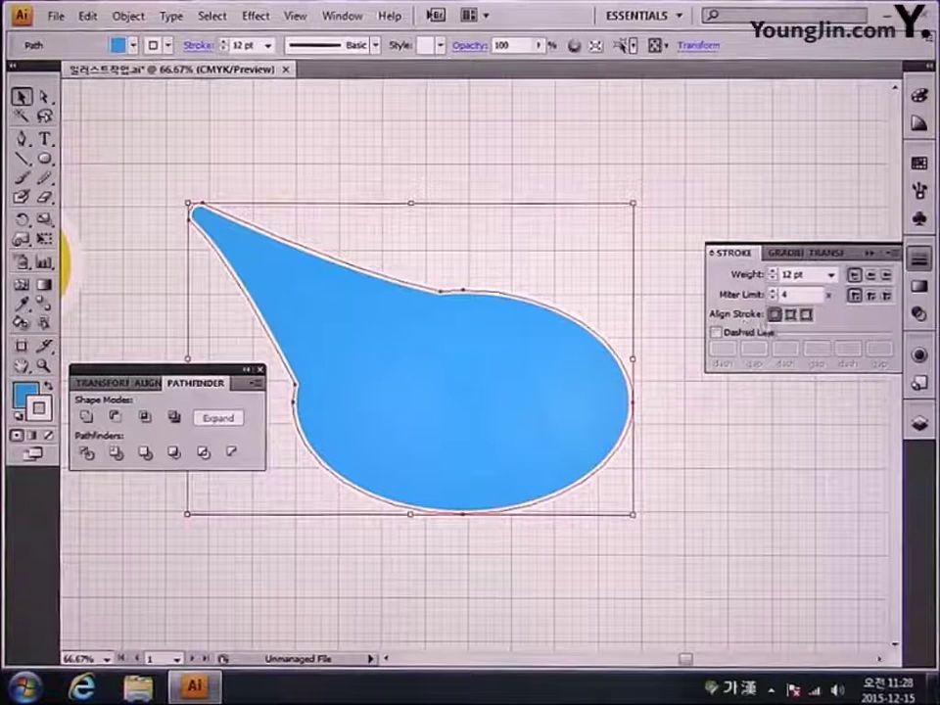
left_click(805, 314)
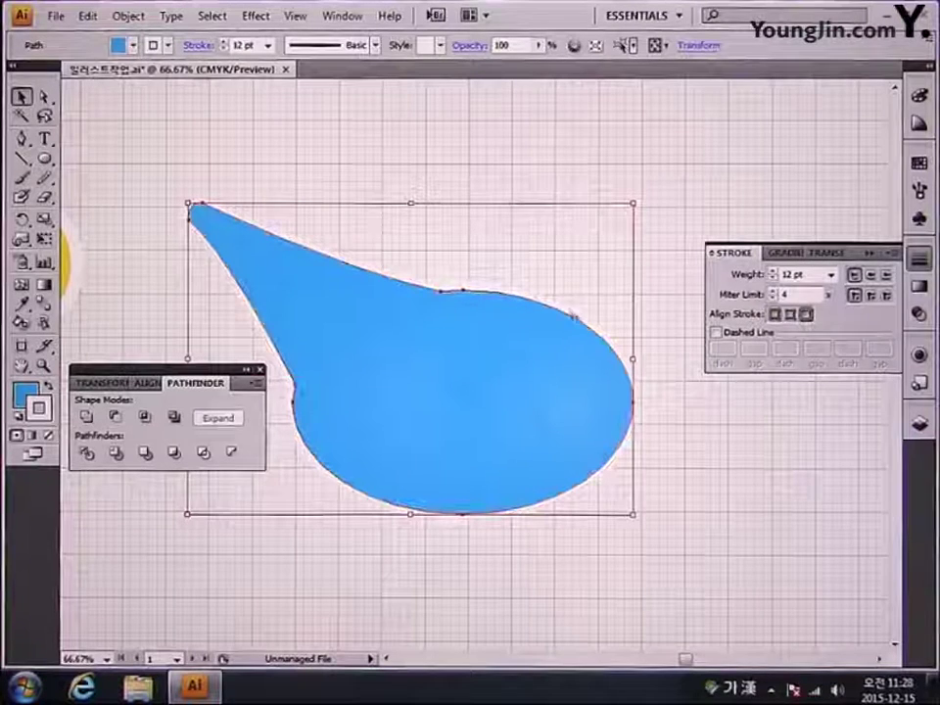
key("space")
left_click_drag(540, 273, 564, 250)
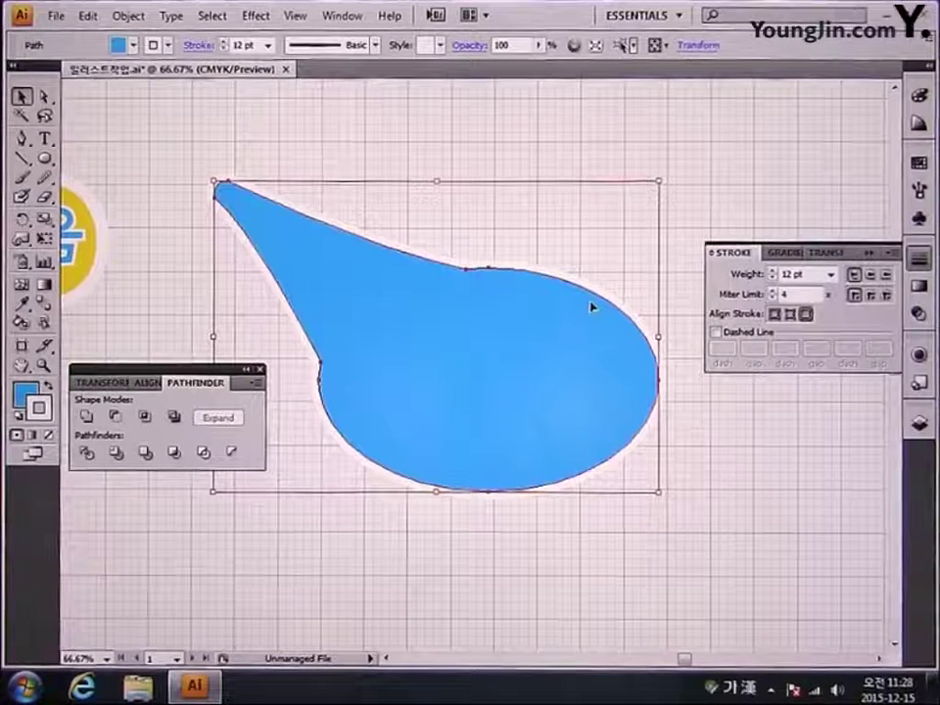
Step: Draw a smaller ellipse inside the upper part of the cyan body and set its stroke weight to 4 pt
left_click(45, 160)
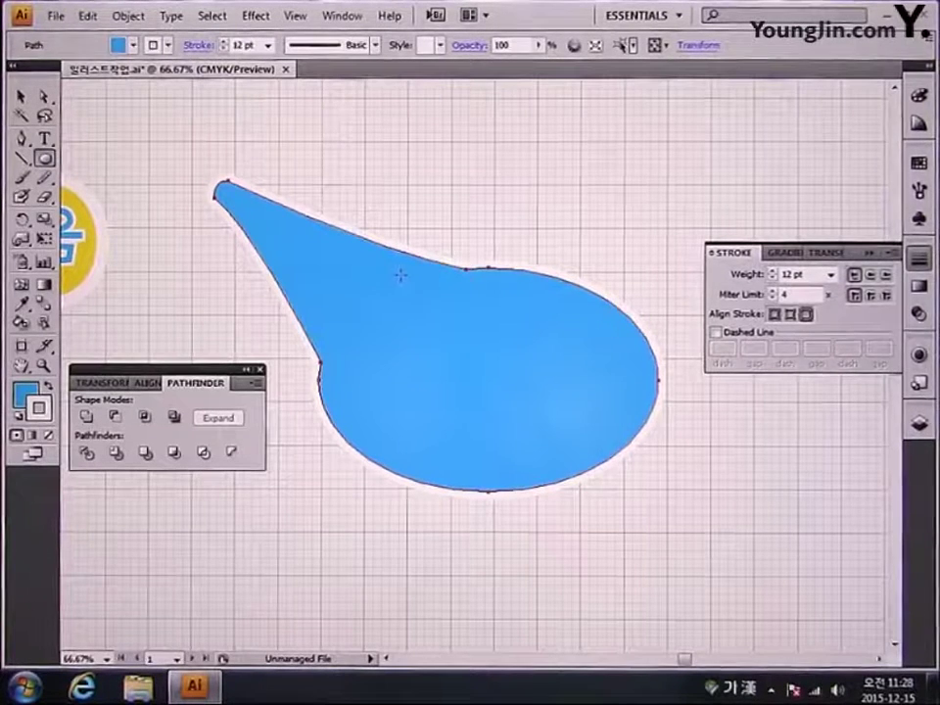
mouse_move(400, 275)
left_mouse_down()
mouse_move(579, 369)
mouse_move(638, 375)
mouse_move(645, 392)
mouse_move(608, 395)
mouse_move(606, 385)
mouse_move(617, 398)
mouse_move(589, 397)
mouse_move(601, 425)
left_mouse_up()
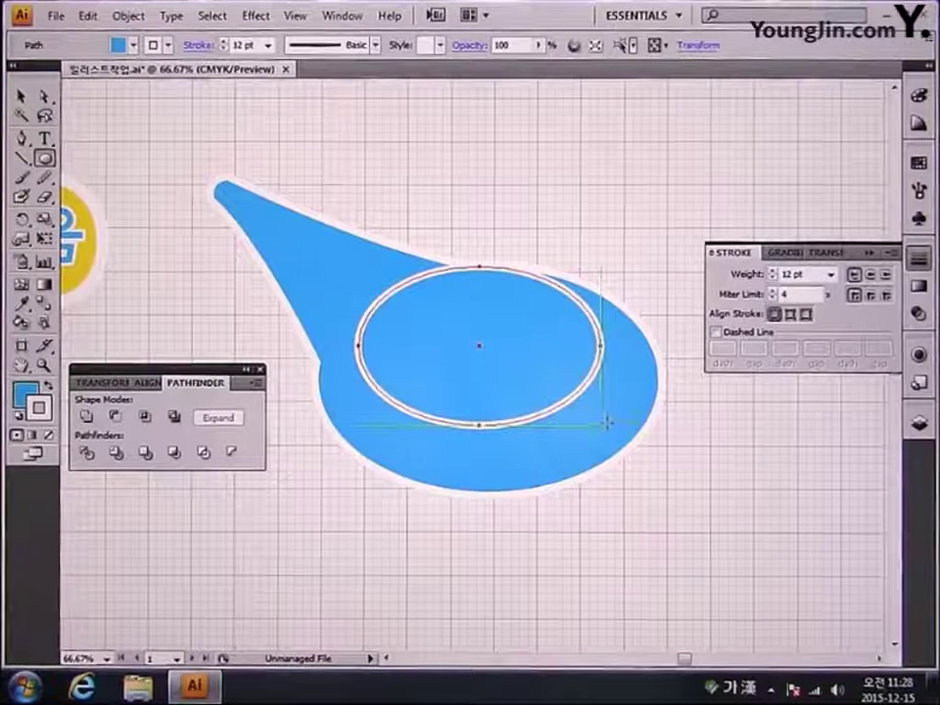
left_click(830, 274)
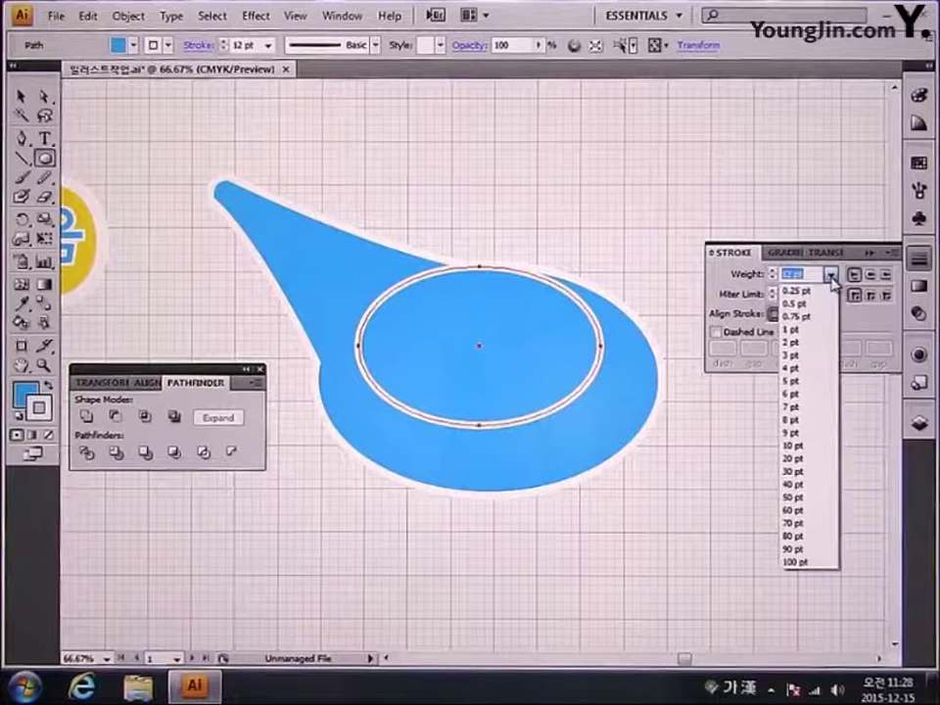
left_click(821, 333)
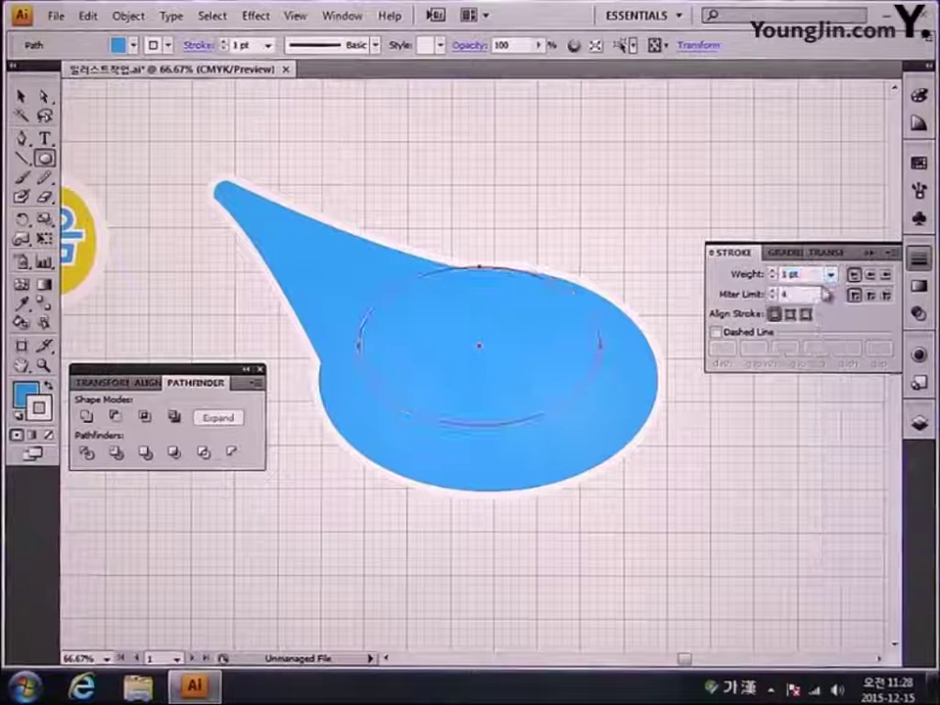
left_click(773, 271)
left_click(773, 271)
left_click(772, 271)
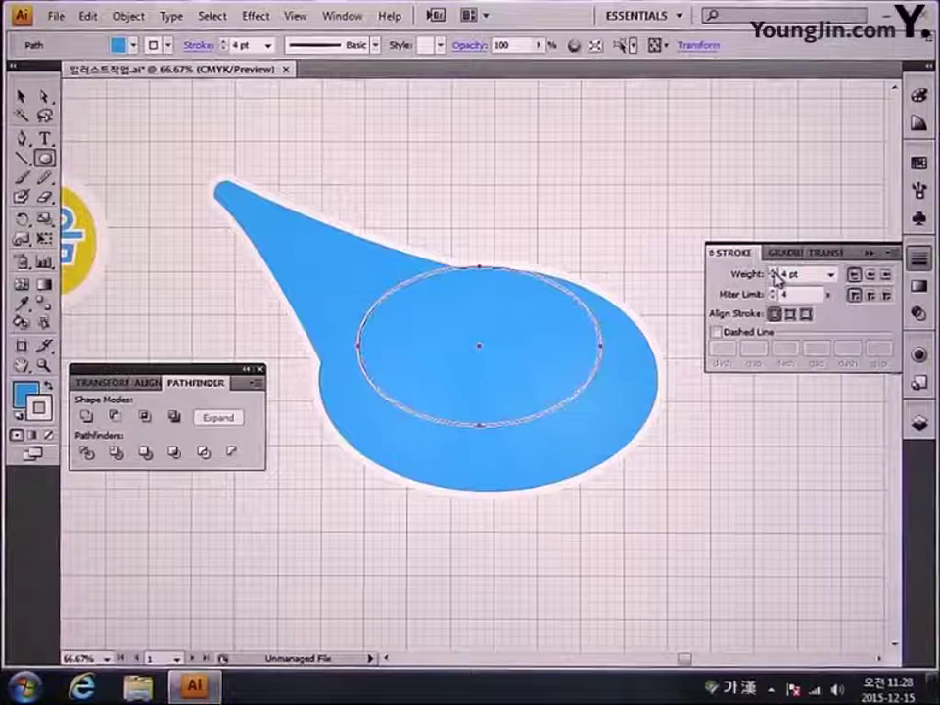
left_click(923, 261)
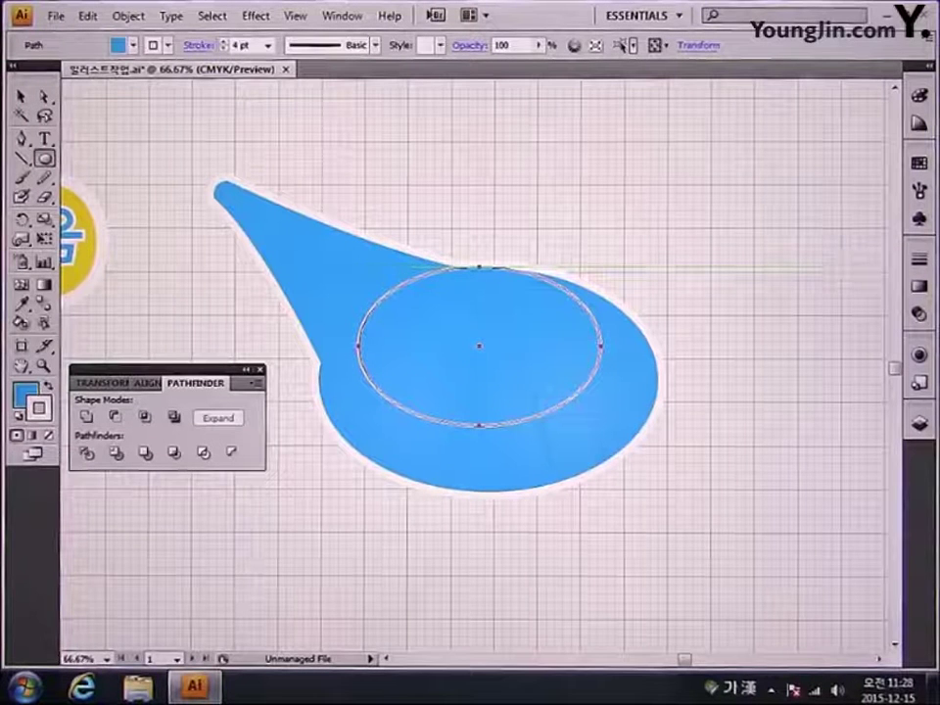
Step: Create a copy of the inner ellipse scaled uniformly to 80%
double_click(44, 217)
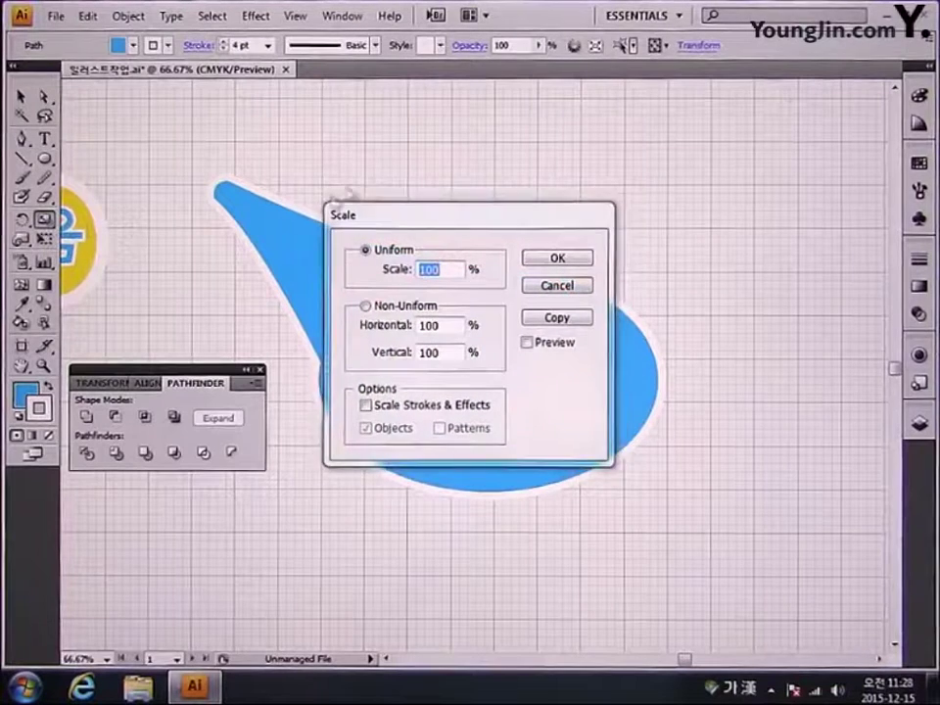
left_click_drag(479, 211, 695, 179)
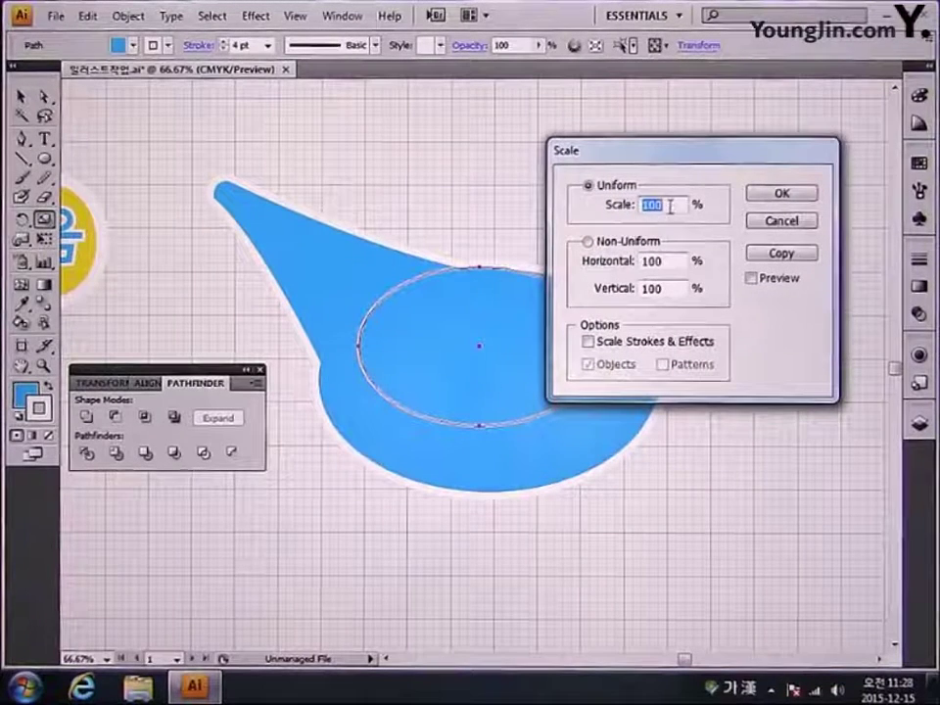
type("80")
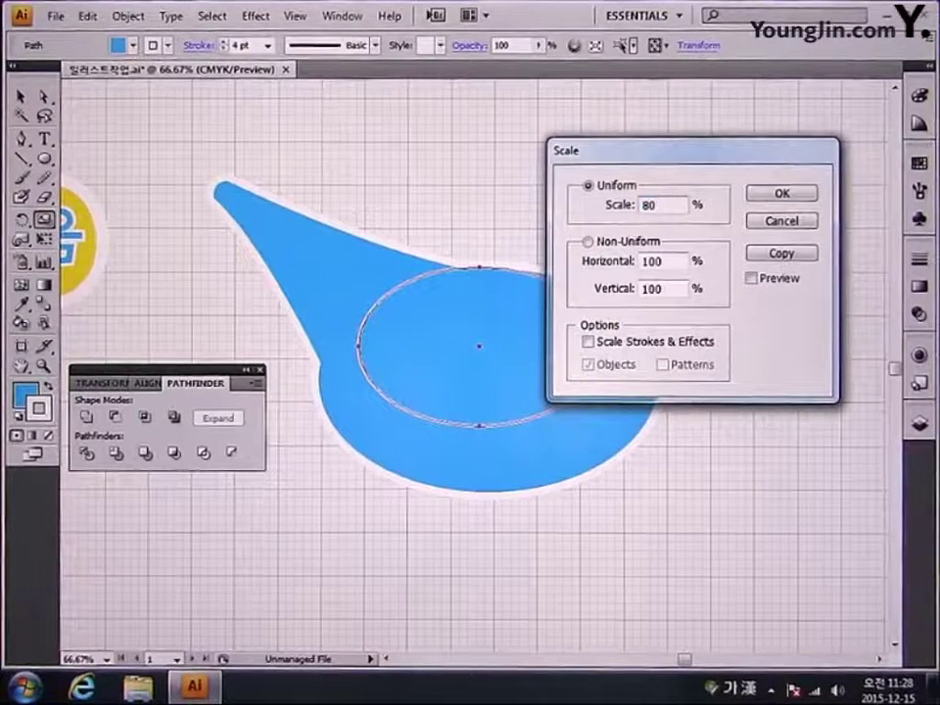
left_click(782, 253)
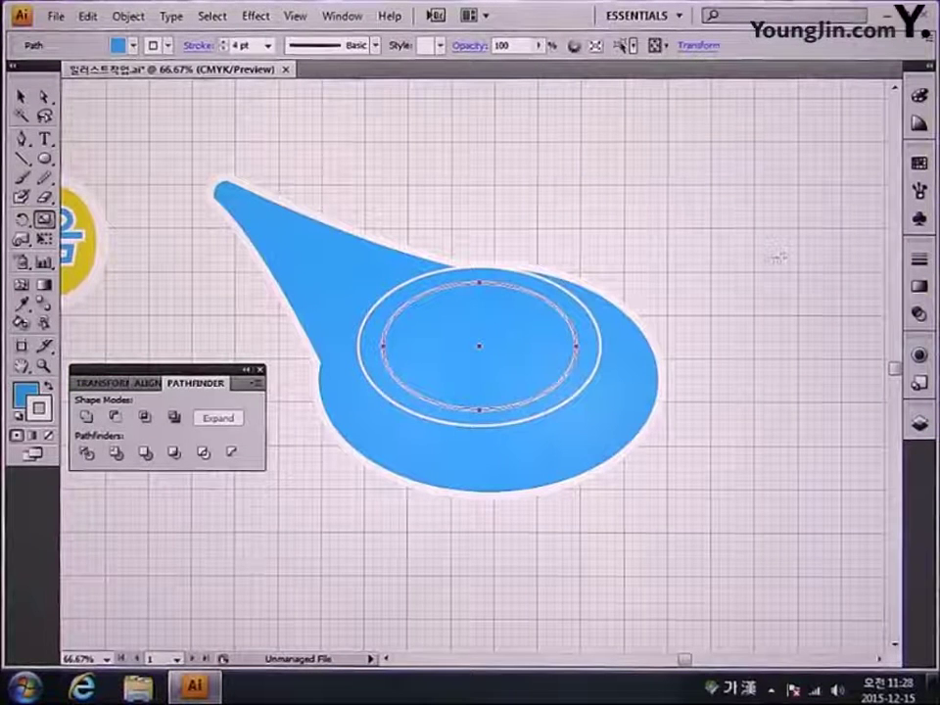
Step: Move the scaled copy up against the inner ellipse's top edge and enlarge it slightly toward the lower left
left_click(21, 98)
left_click_drag(476, 339, 526, 326)
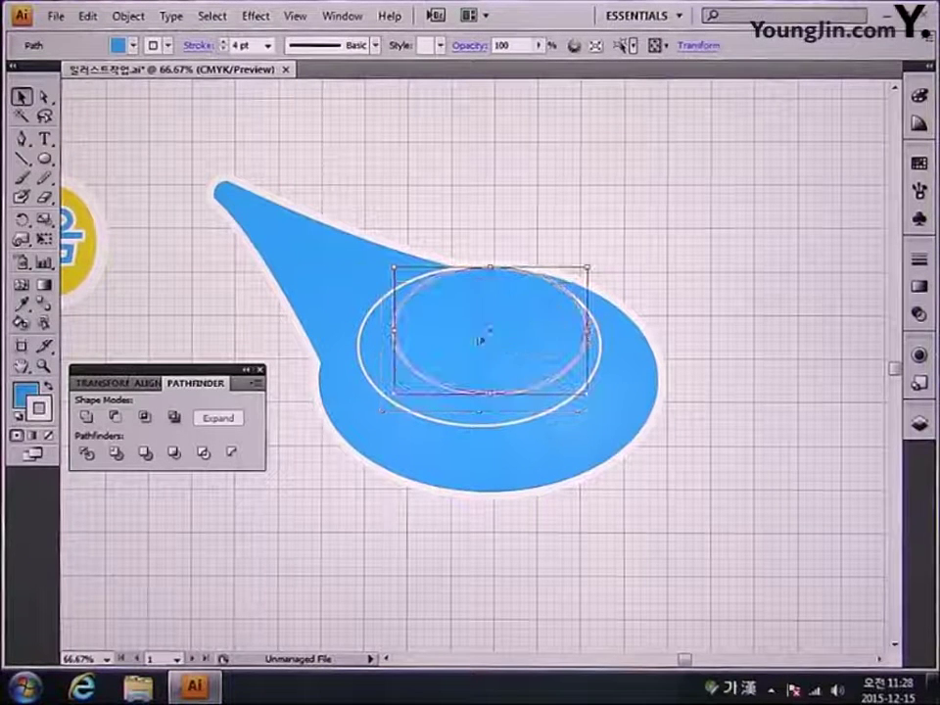
left_click(401, 401, "shift")
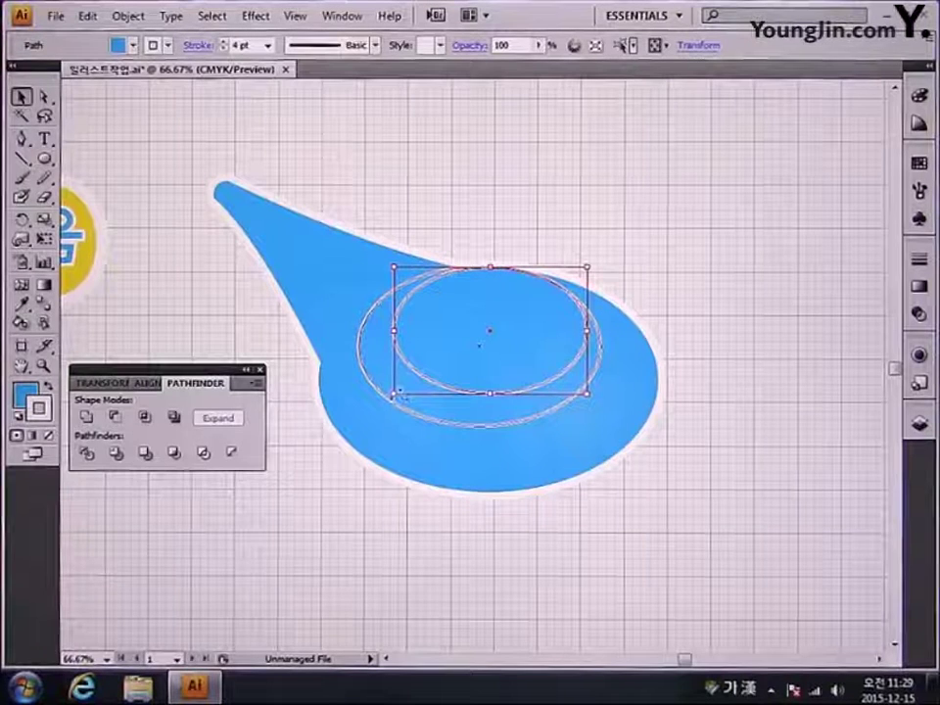
left_click_drag(393, 394, 379, 404)
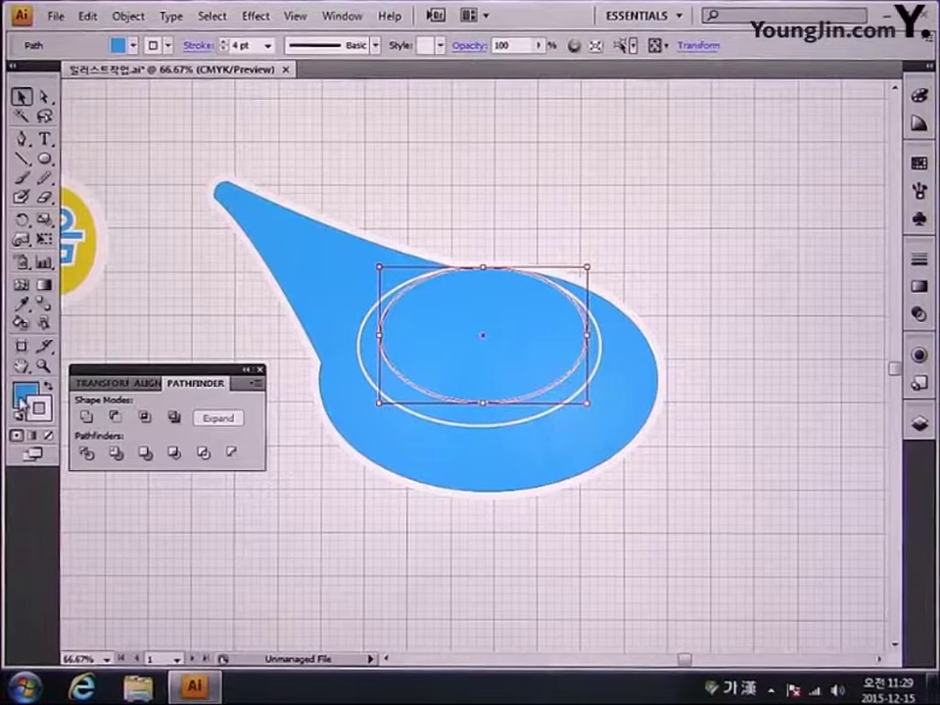
Step: Set the smaller ellipse's fill to white by changing C to 0, and deselect it
double_click(28, 394)
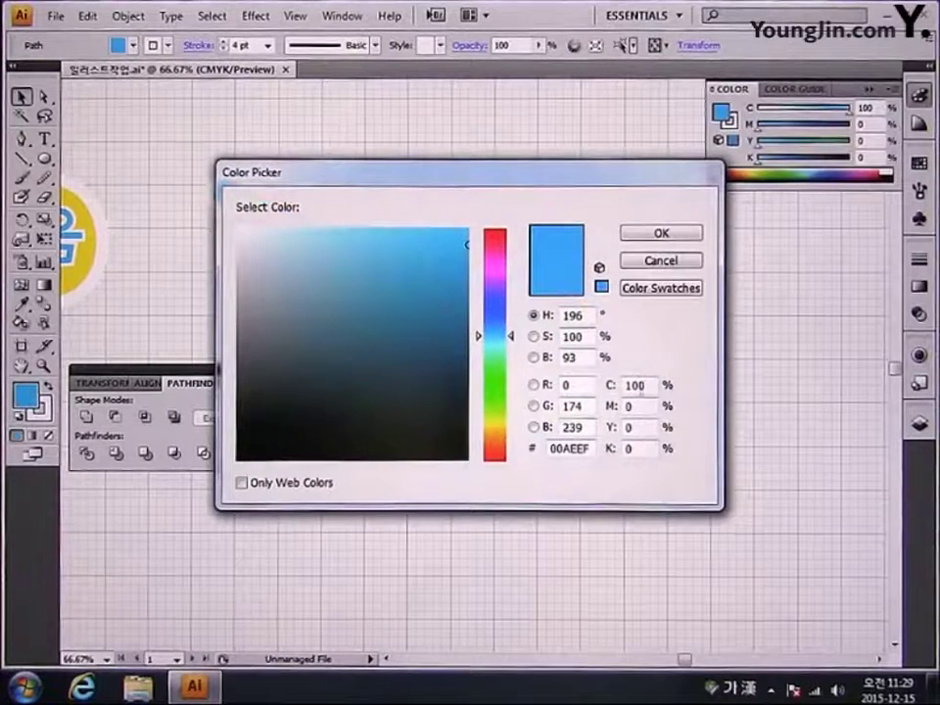
type("0")
key("Return")
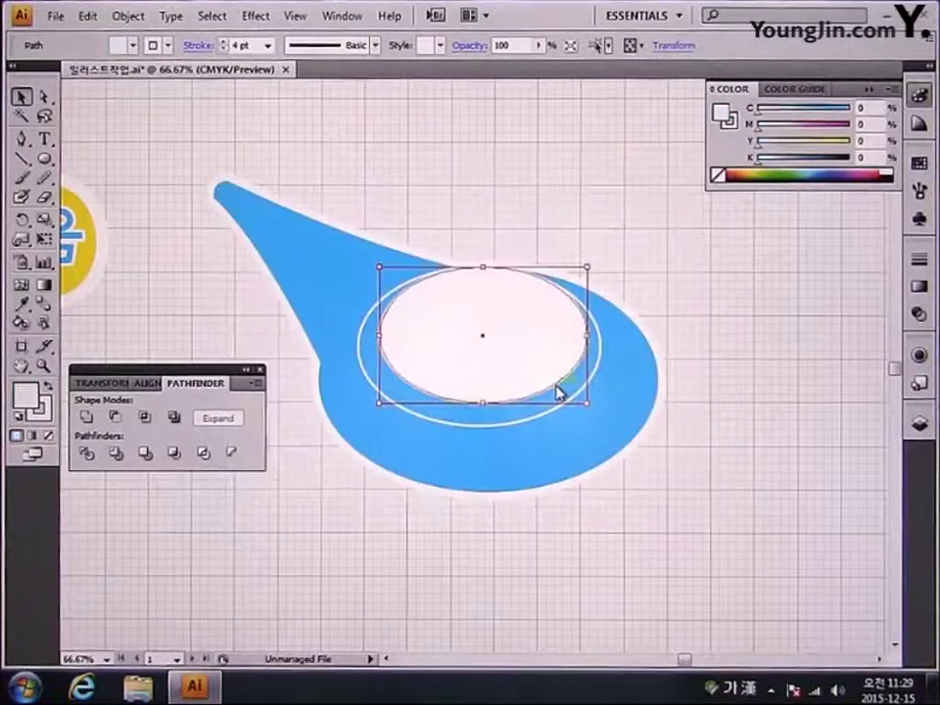
left_click(562, 246)
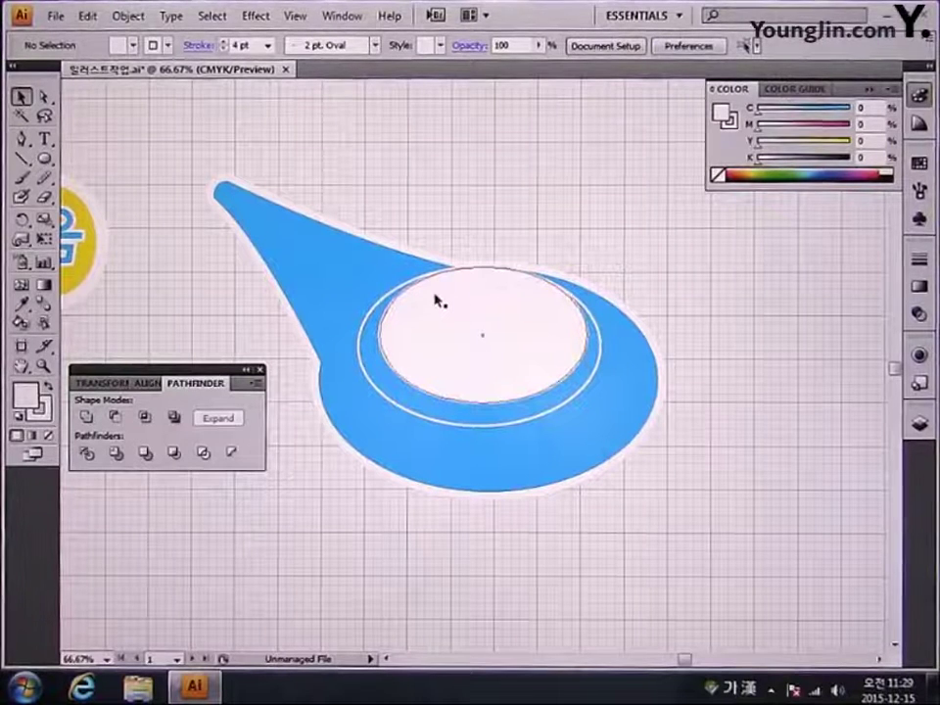
Step: Draw a small upright rectangle just above the centre of the white ellipse
key("z")
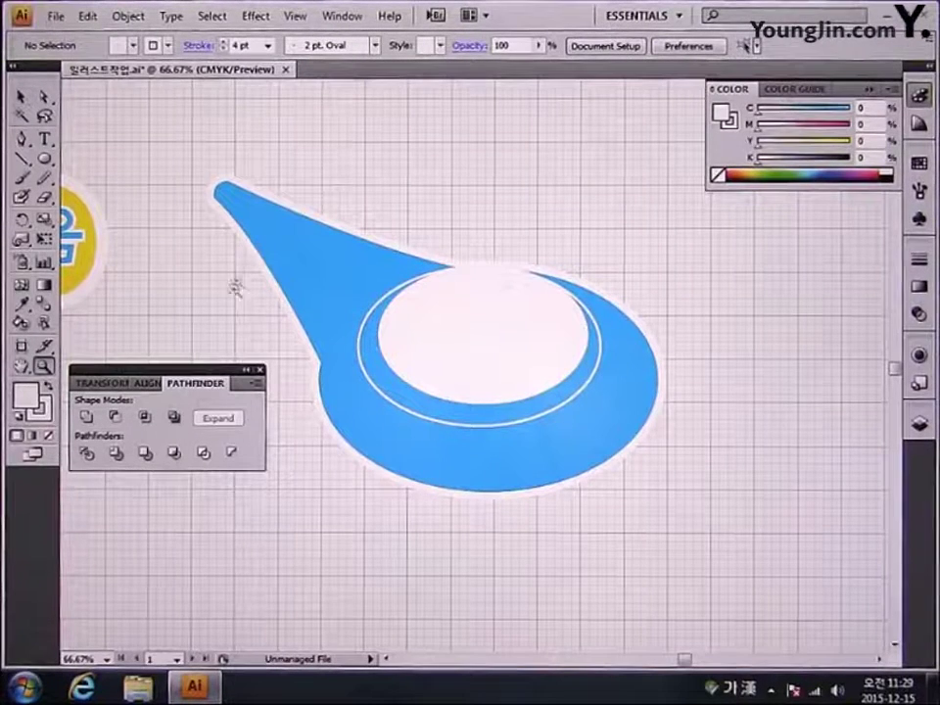
left_click_drag(200, 164, 705, 518)
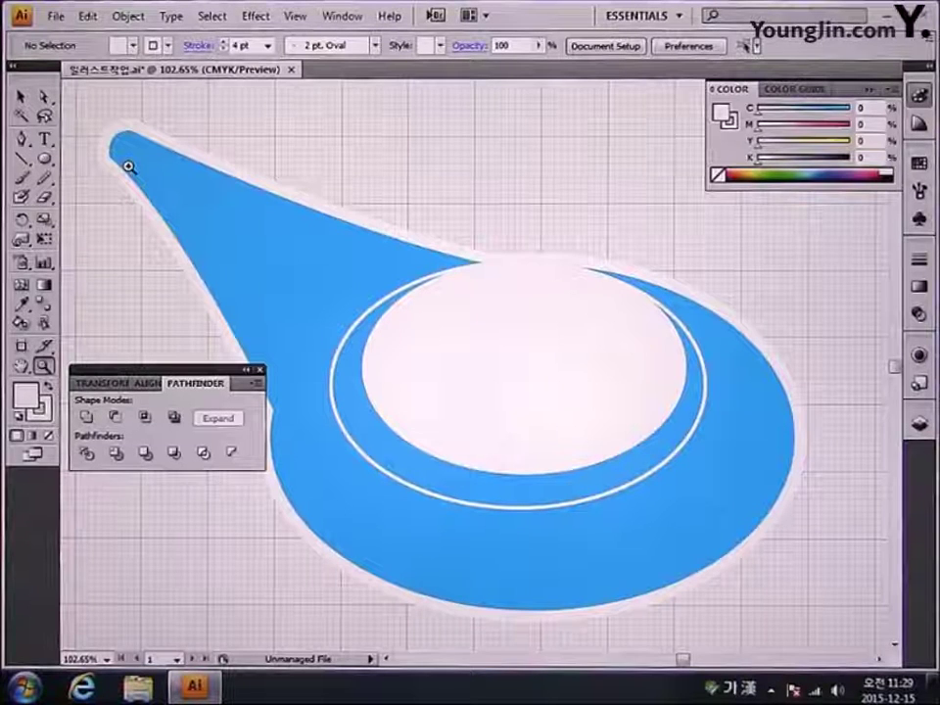
left_click_drag(44, 159, 95, 164)
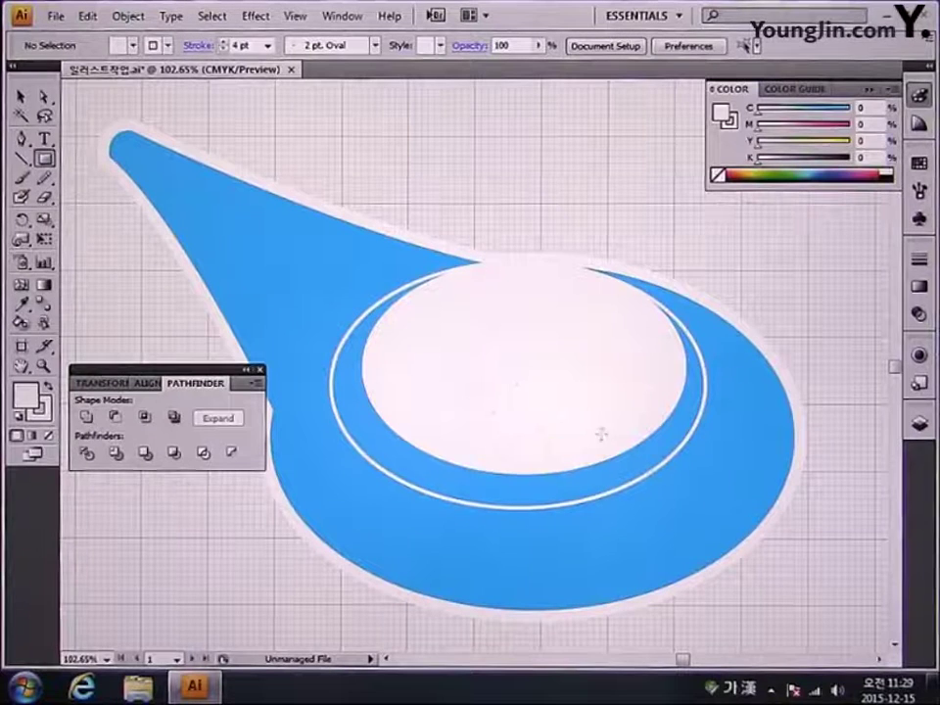
left_click_drag(492, 320, 542, 385)
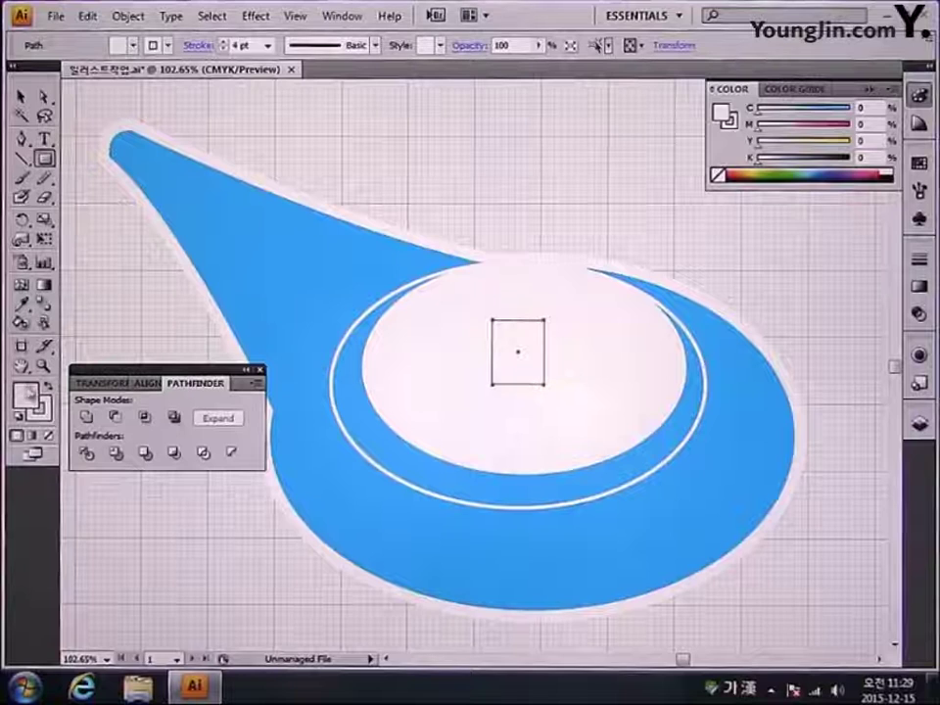
Step: Fill the small rectangle with cyan at C 100, M 0, Y 0, K 0 and remove its stroke
double_click(25, 394)
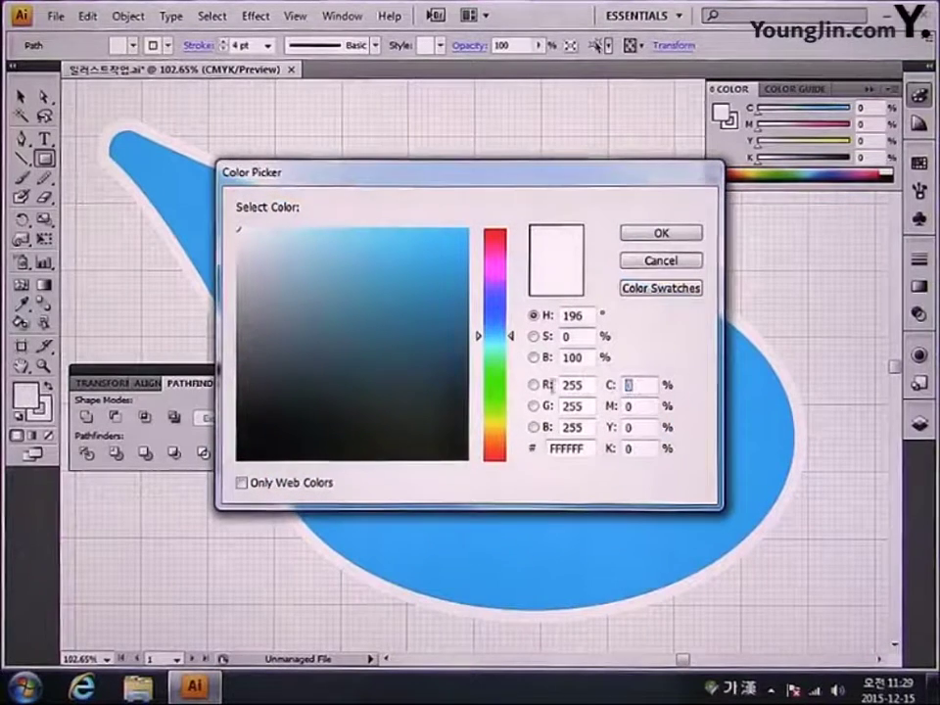
type("100")
key("Tab")
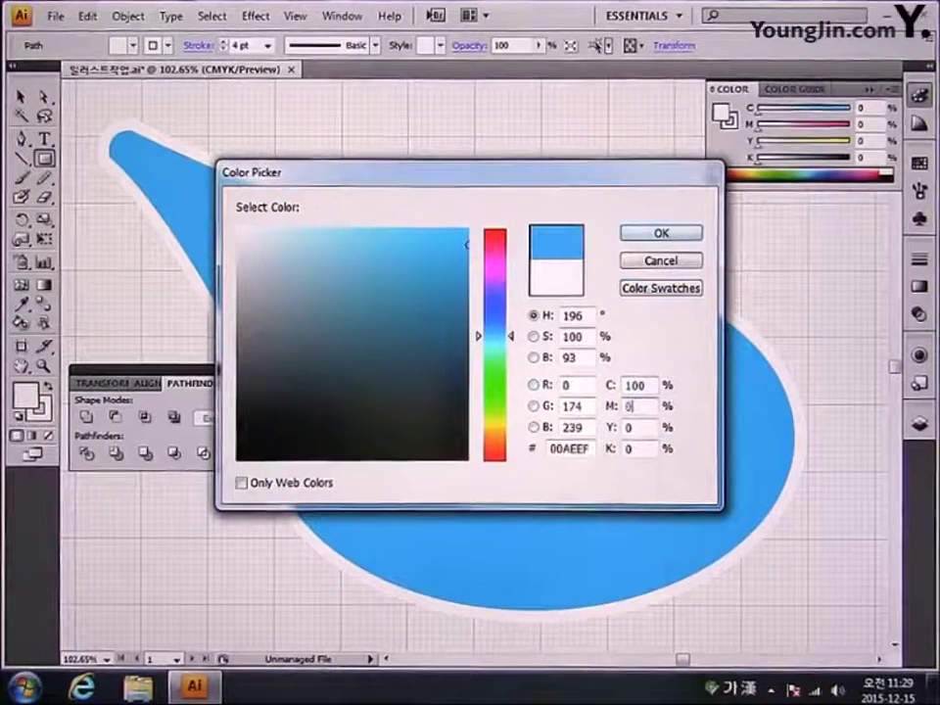
key("Tab")
key("Tab")
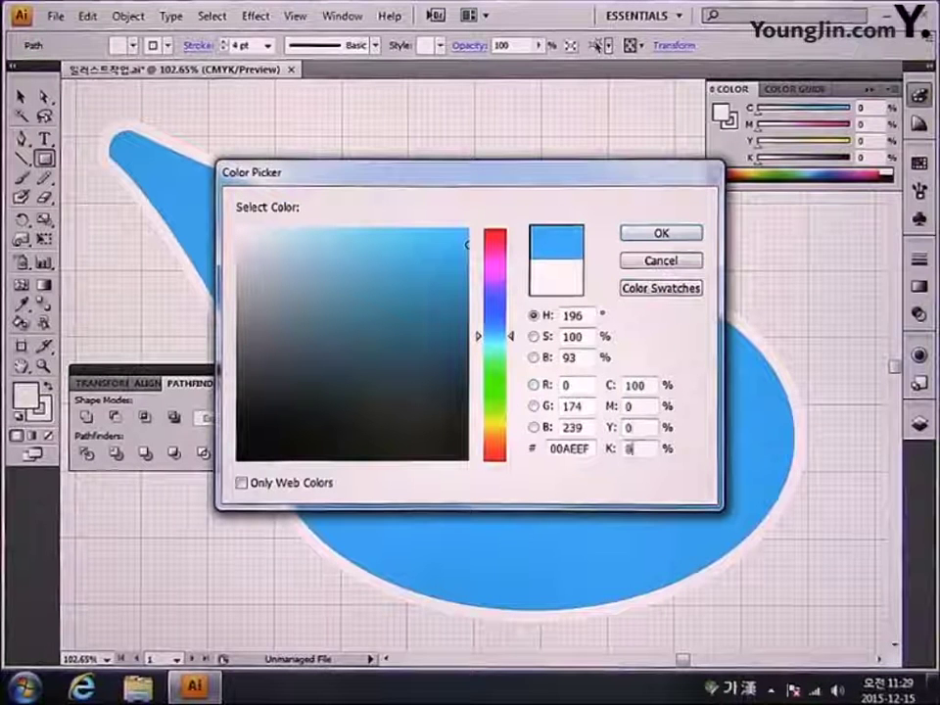
type("0")
left_click(632, 235)
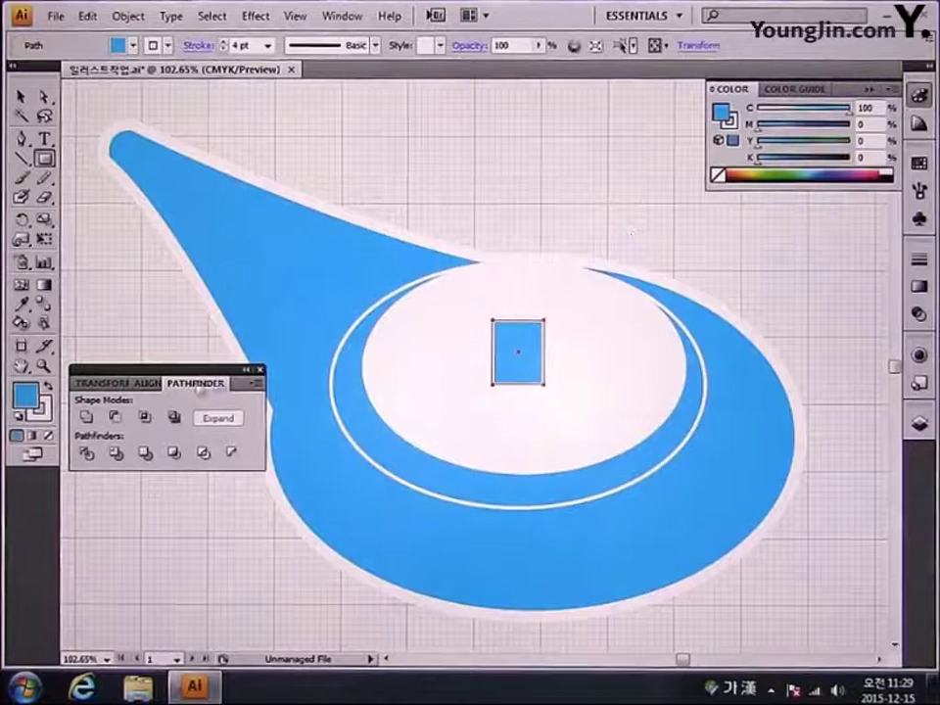
left_click(41, 410)
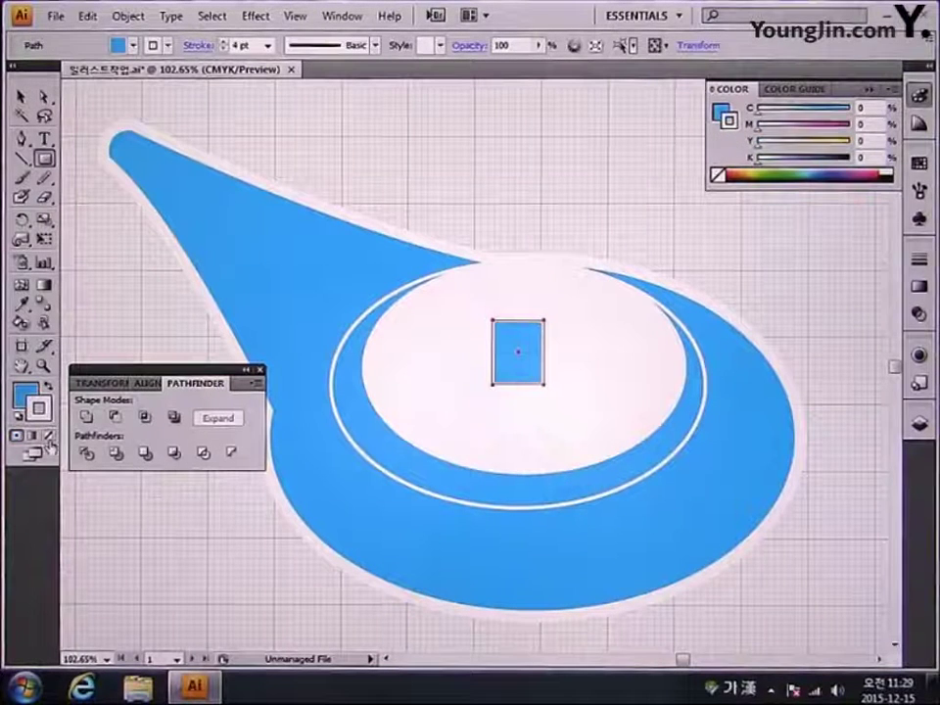
key("slash")
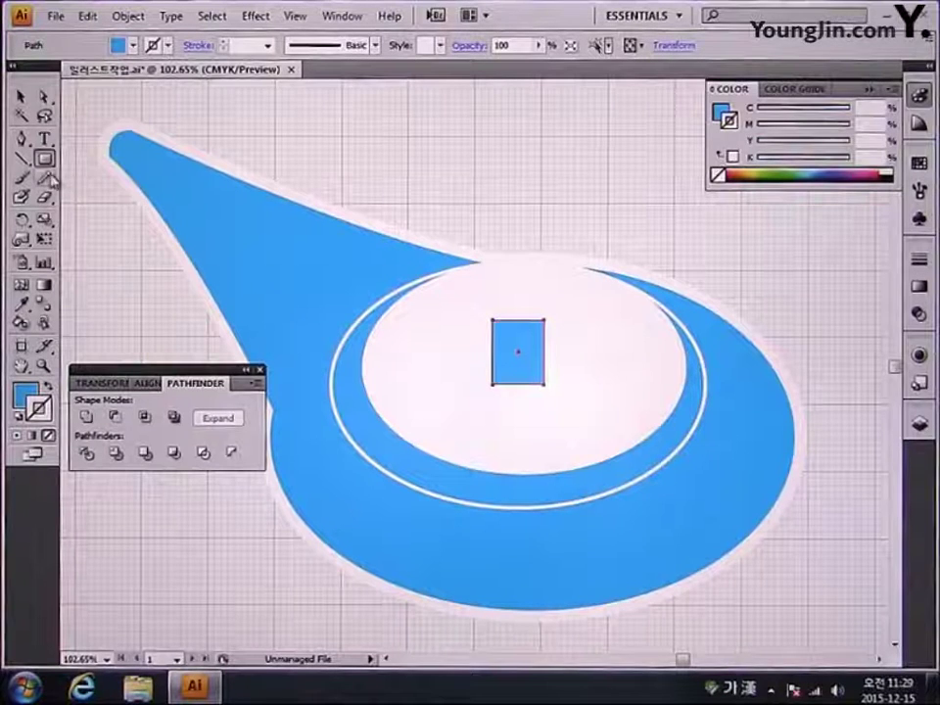
Step: Draw an ellipse as wide as the small rectangle, centred on the rectangle's top edge
left_click_drag(49, 167, 95, 199)
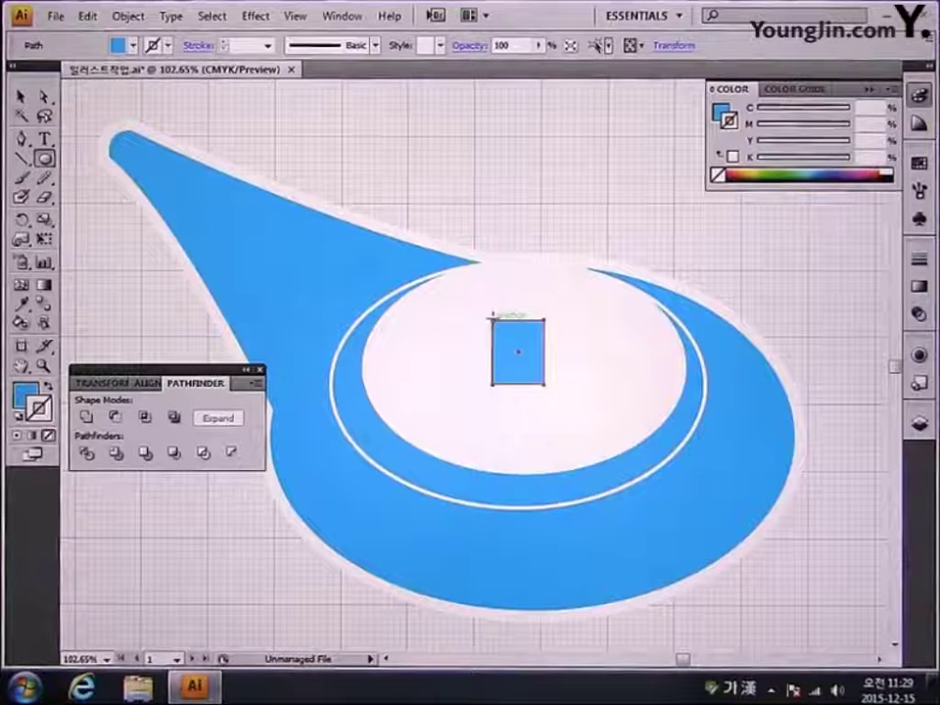
mouse_move(491, 319)
left_mouse_down()
mouse_move(543, 299)
mouse_move(546, 286)
mouse_move(517, 305)
mouse_move(534, 326)
left_mouse_up()
left_click(19, 96)
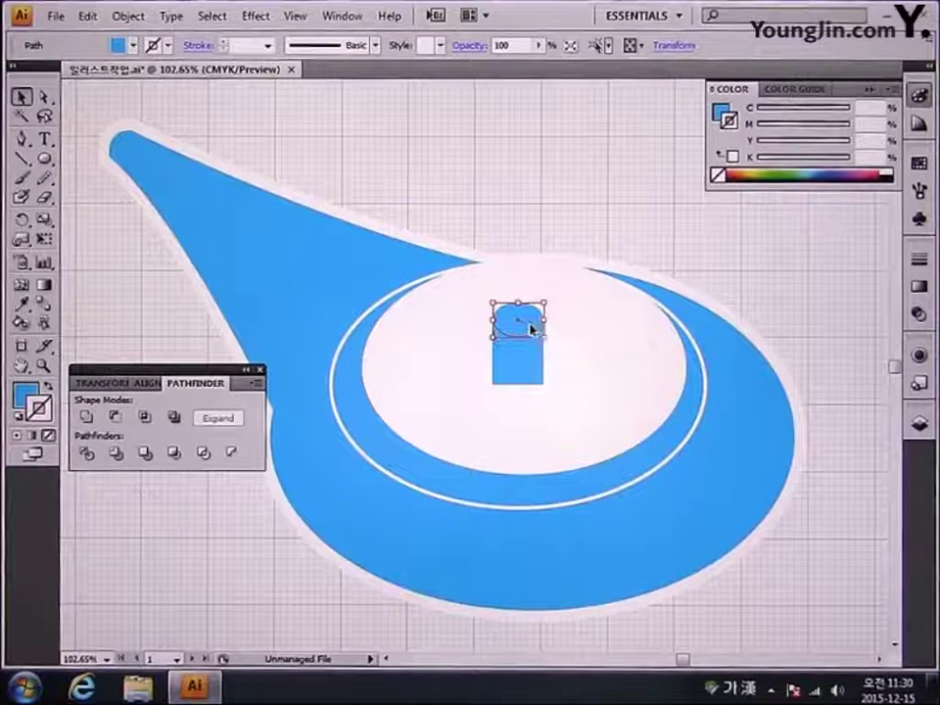
Step: Give the small top ellipse a white stroke with a weight of 4 pt, and deselect it
double_click(40, 408)
mouse_move(323, 284)
left_mouse_down()
mouse_move(307, 263)
mouse_move(355, 224)
left_mouse_up()
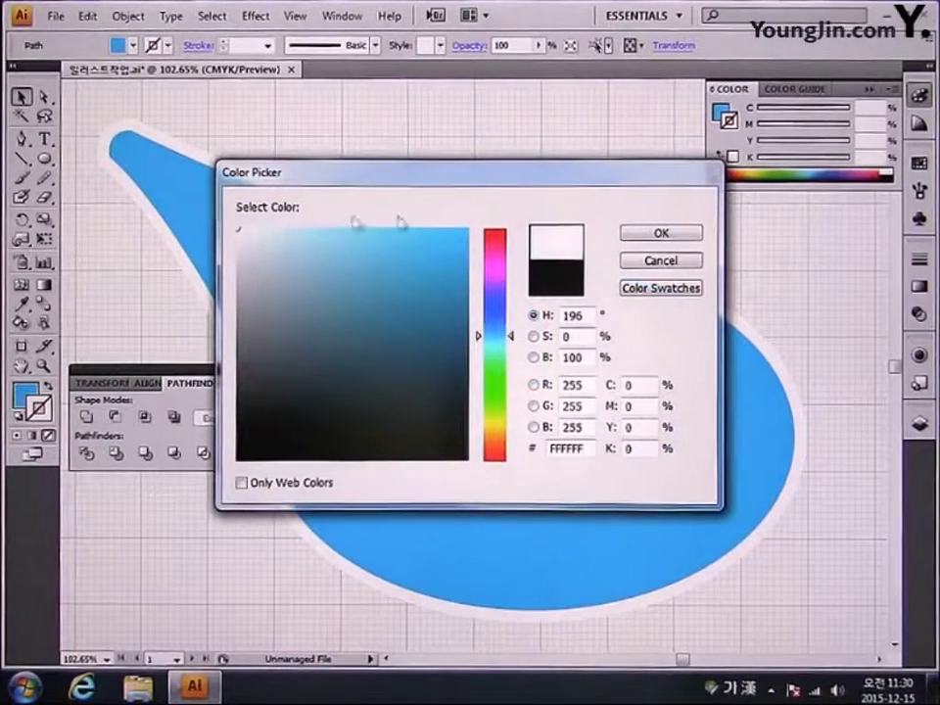
left_click(656, 233)
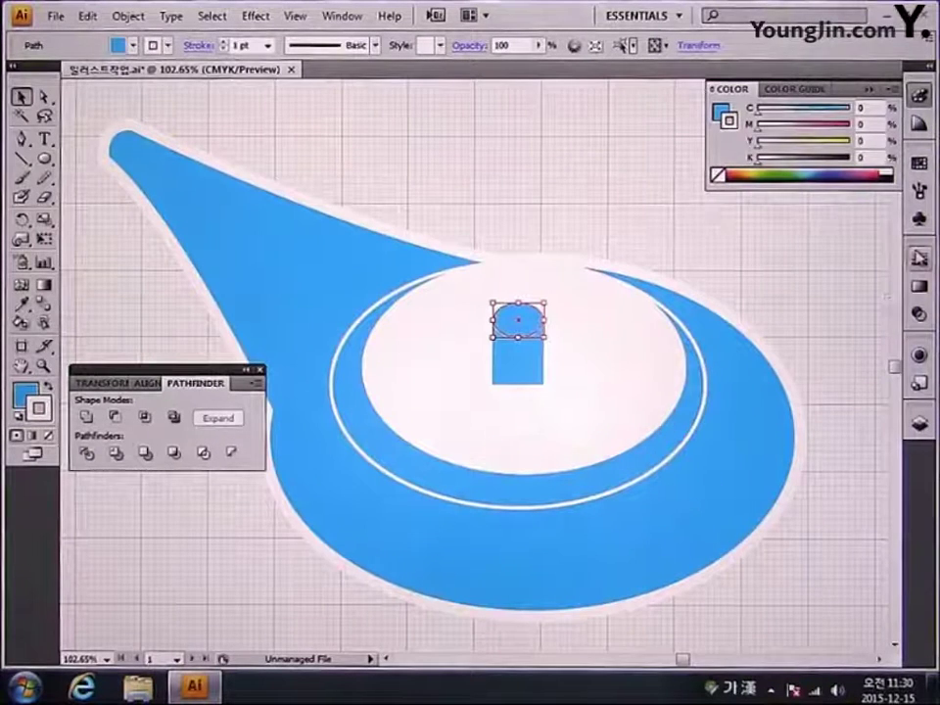
left_click(919, 259)
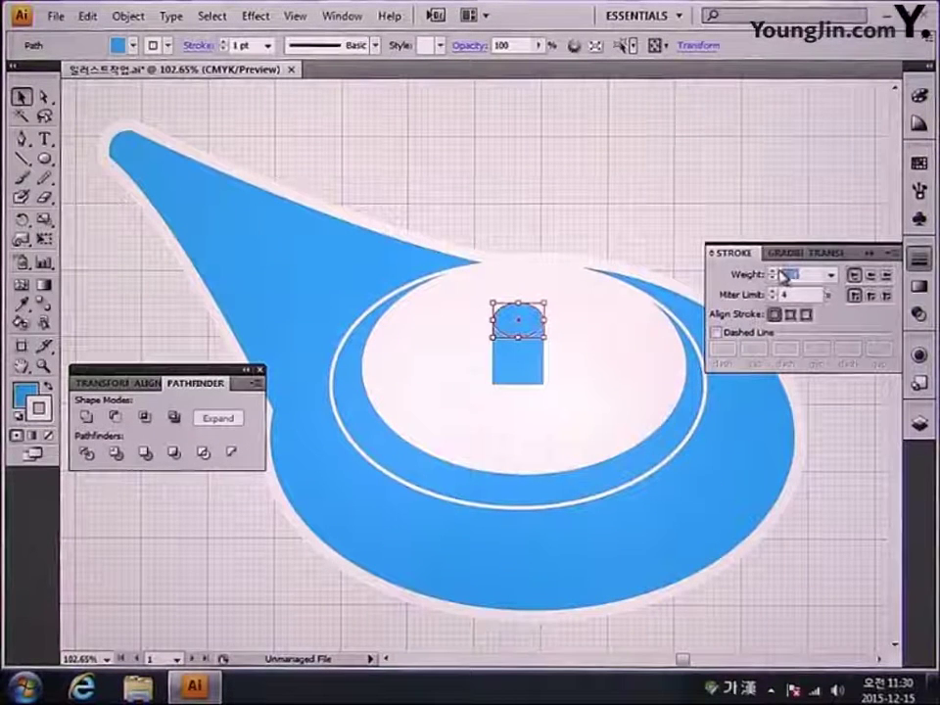
left_click(773, 272)
left_click(773, 271)
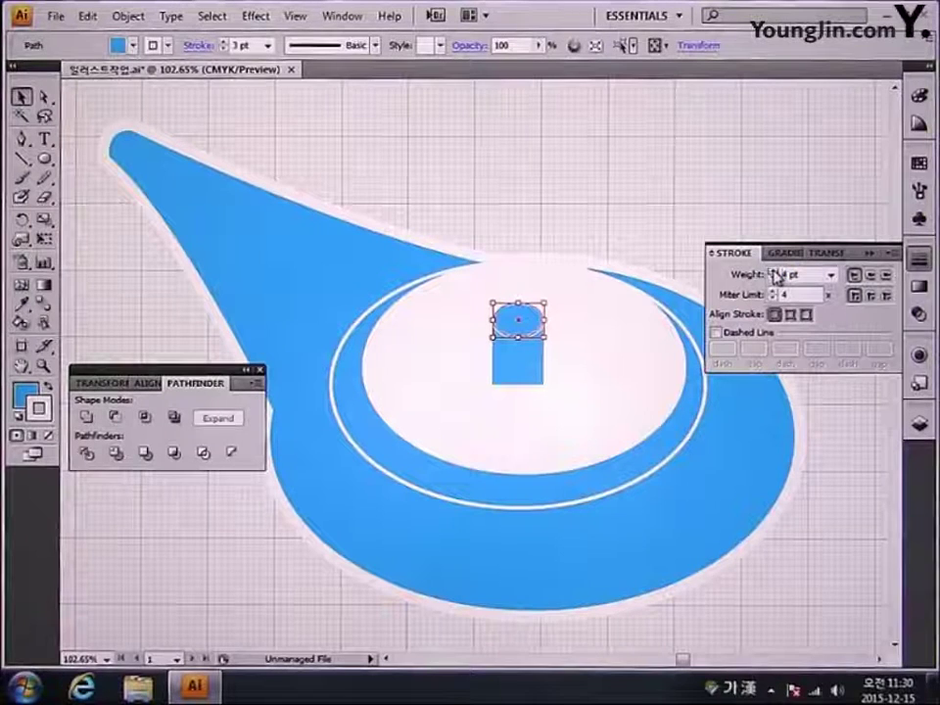
left_click(646, 228)
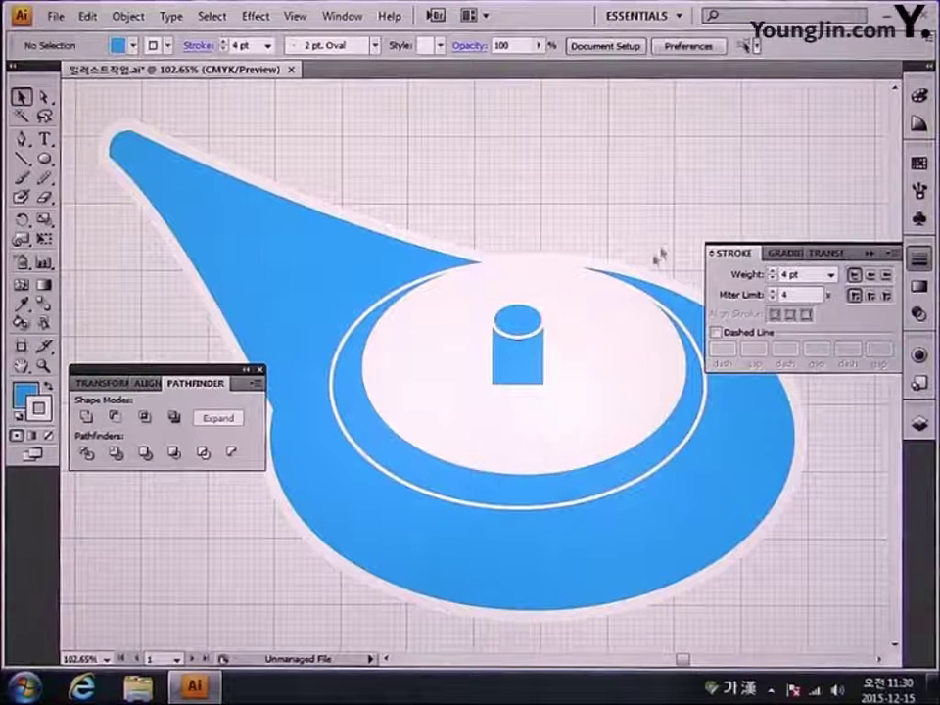
Step: Create a copy of the small top ellipse scaled uniformly to 70%, and deselect it
left_click(525, 314)
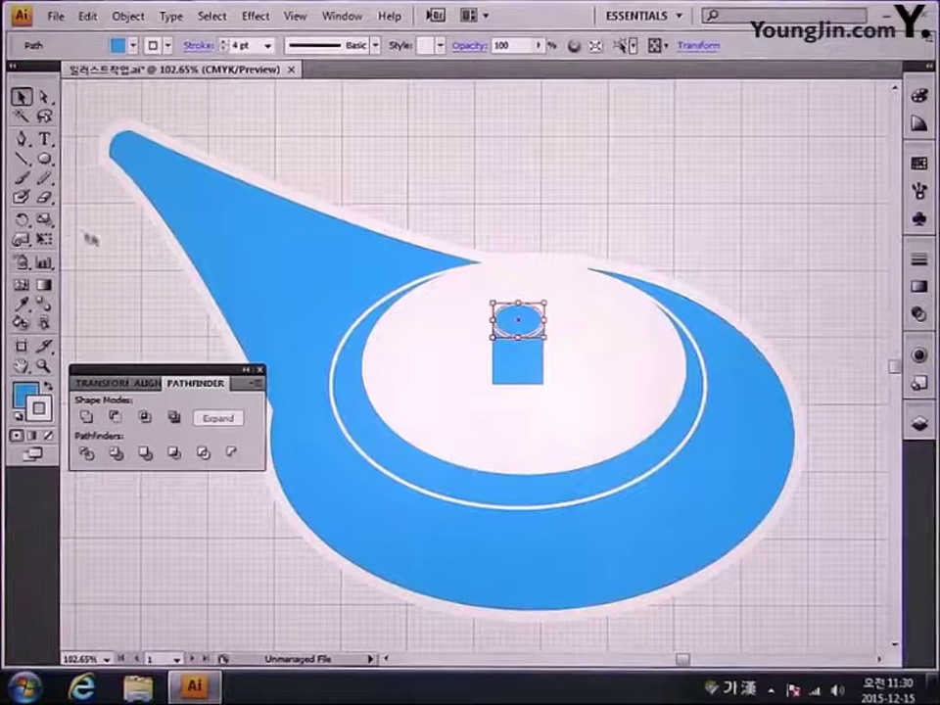
double_click(44, 219)
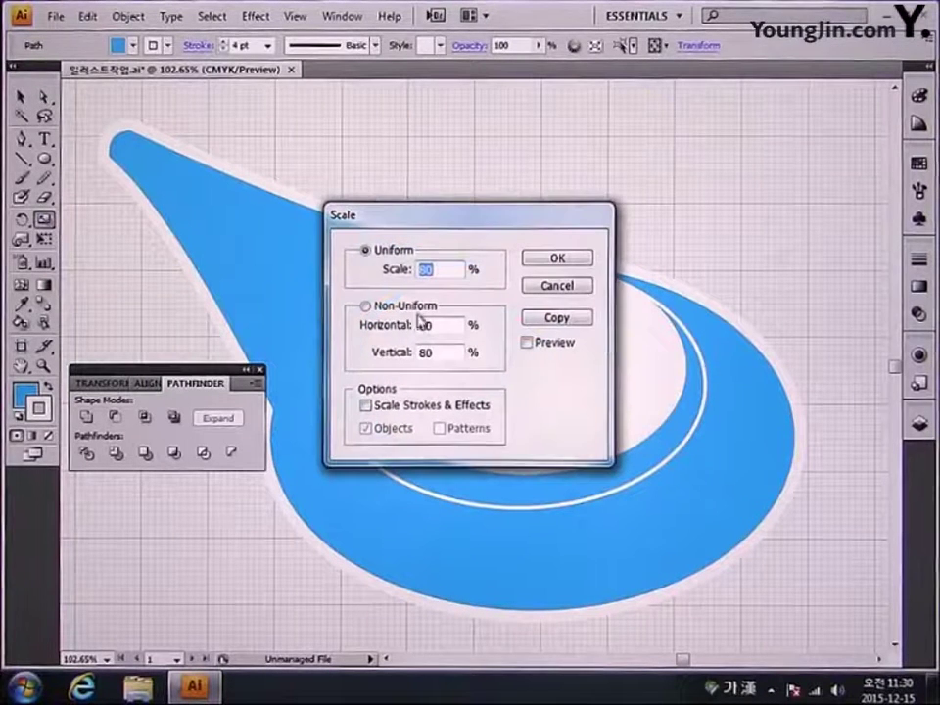
double_click(433, 269)
type("70")
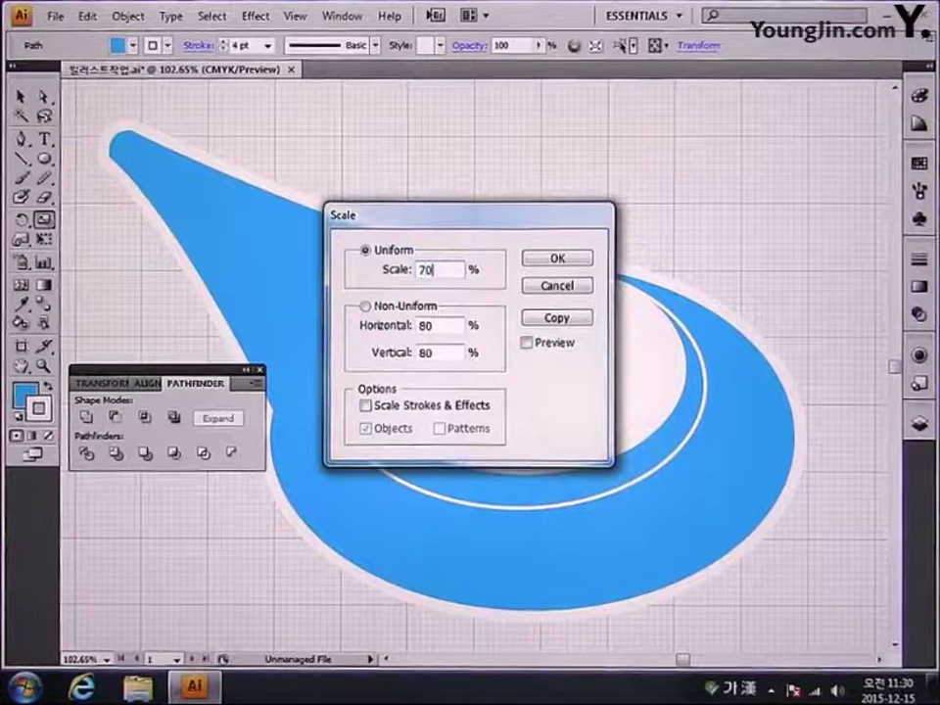
left_click(568, 319)
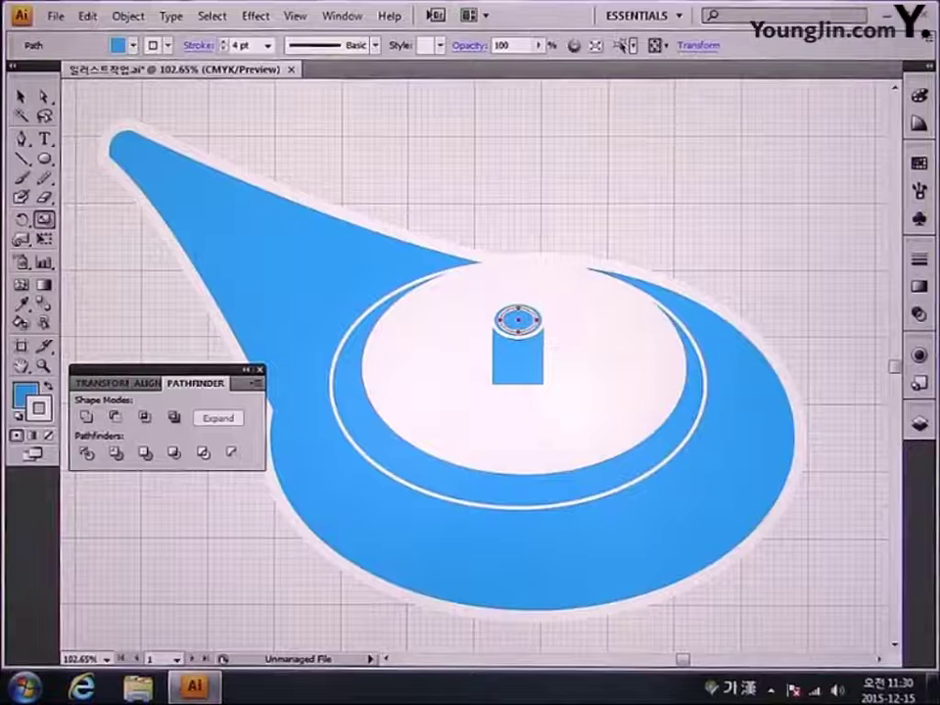
left_click(21, 96)
left_click(442, 159)
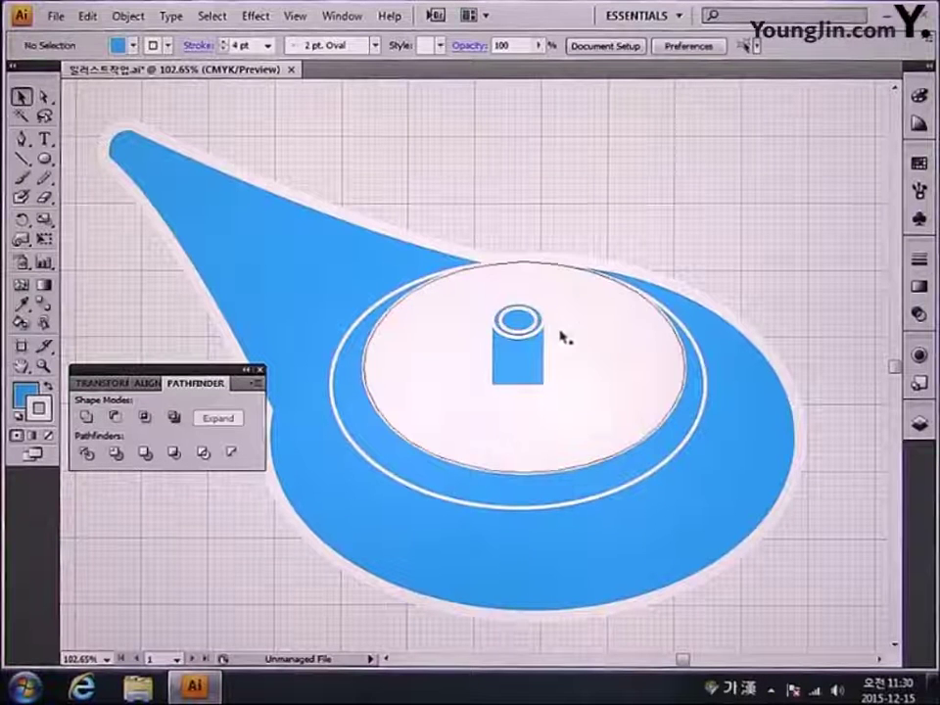
Step: Copy the outer top ellipse straight down onto the rectangle's bottom edge and remove the copy's stroke
left_click(517, 320)
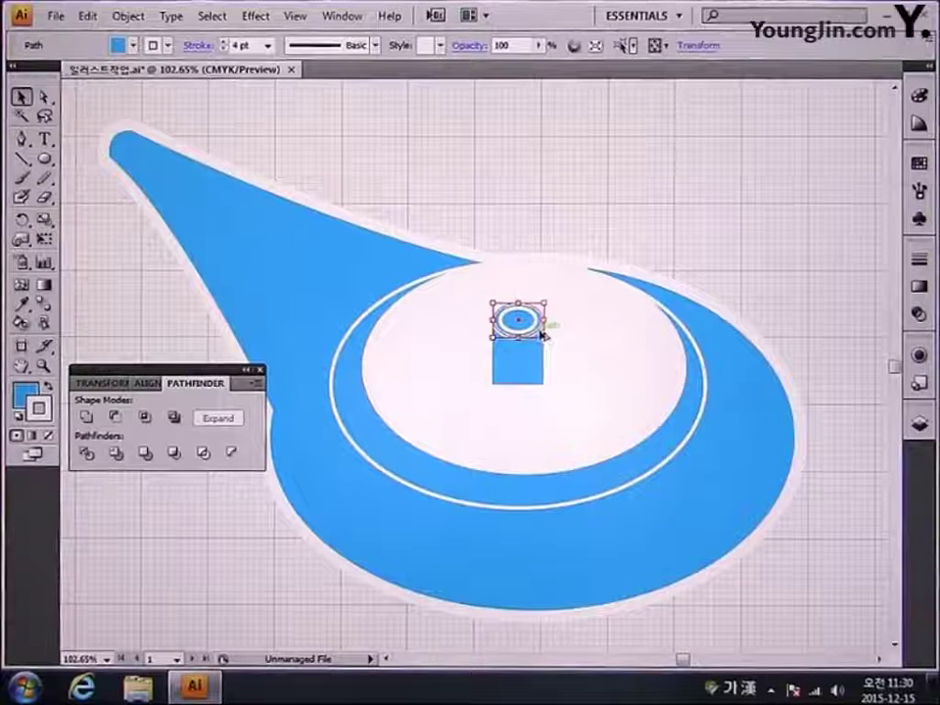
left_click_drag(542, 333, 540, 396)
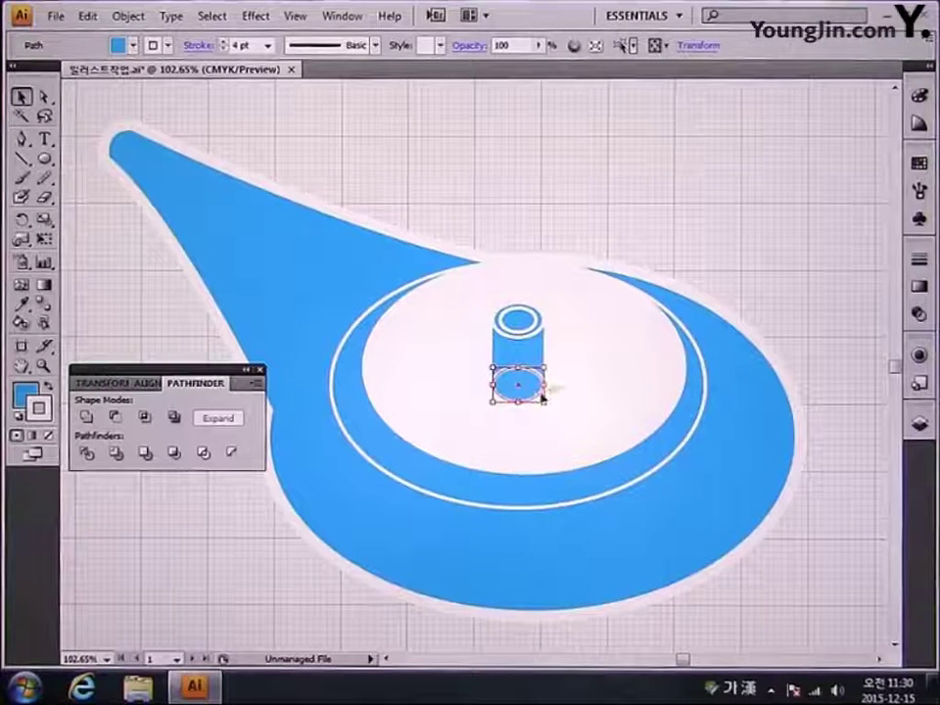
left_click(44, 423)
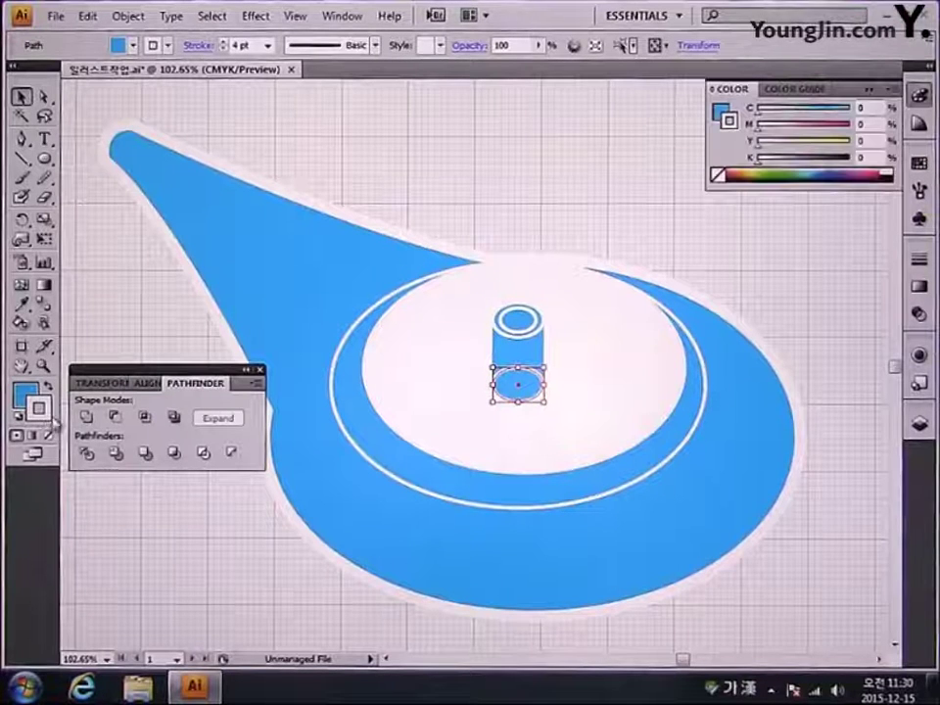
left_click(49, 435)
Step: Send the ellipse at the rectangle's base backward one level, and deselect it
right_click(532, 399)
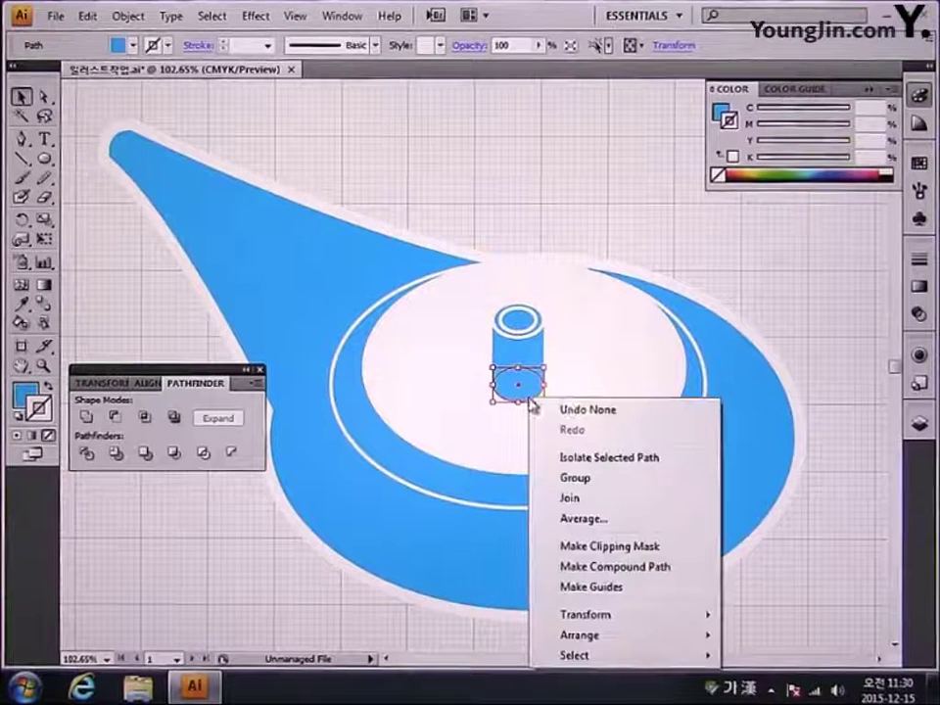
mouse_move(613, 645)
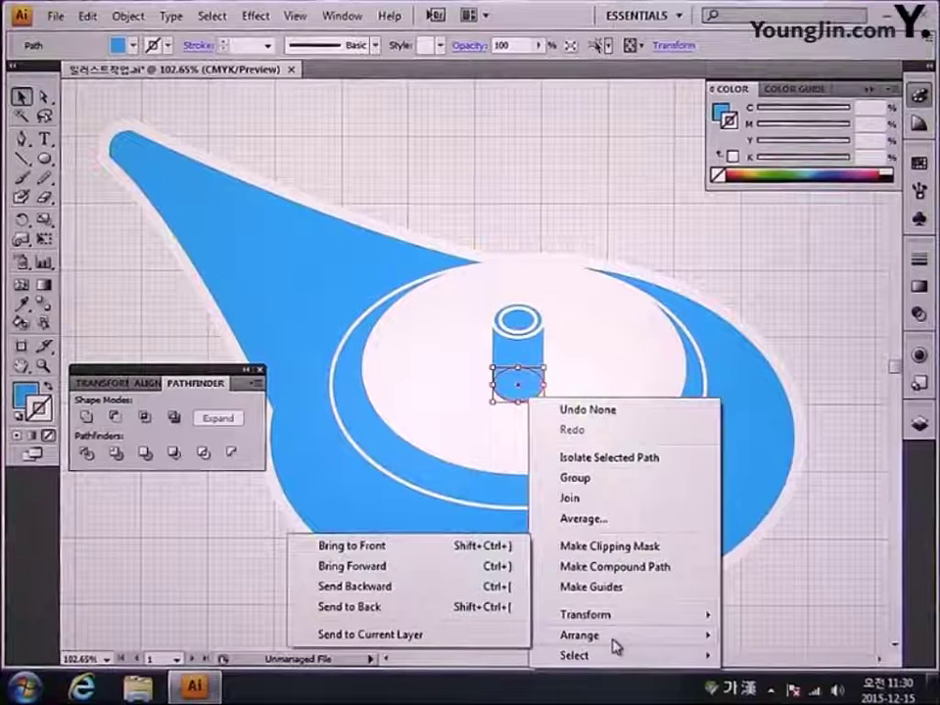
left_click(397, 589)
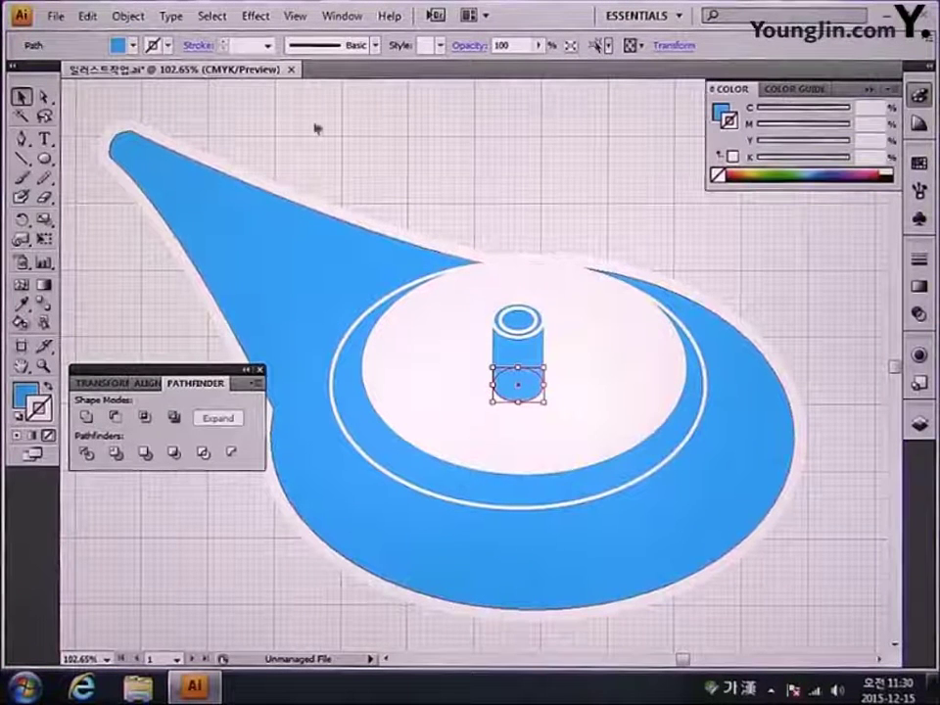
left_click(344, 142)
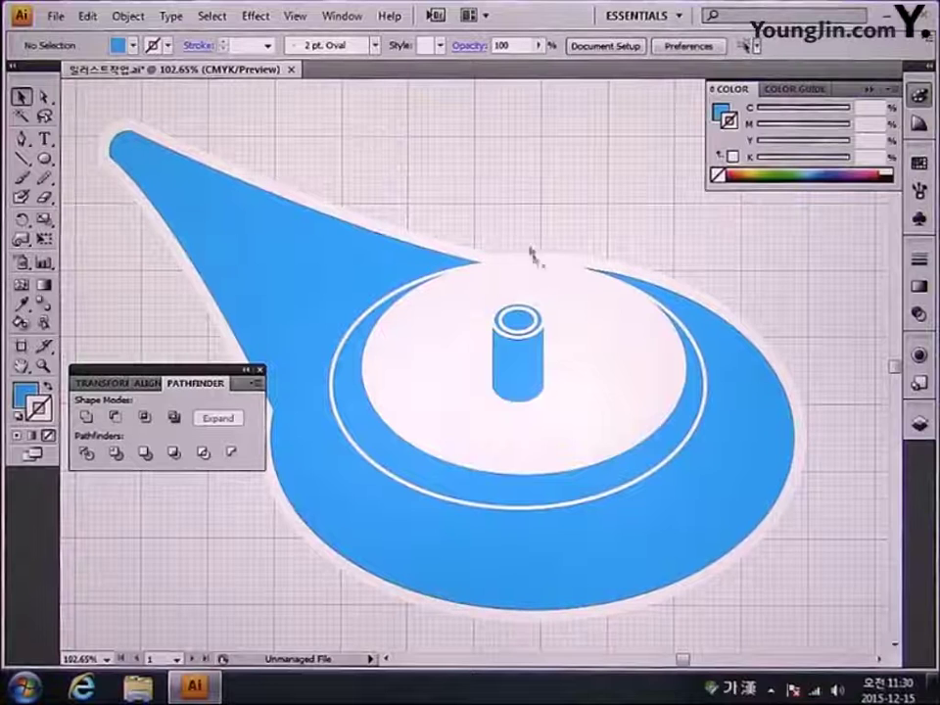
Step: Select all the cylinder's parts, move them up near the white ellipse's top edge, and shorten the cylinder slightly
left_click(507, 318)
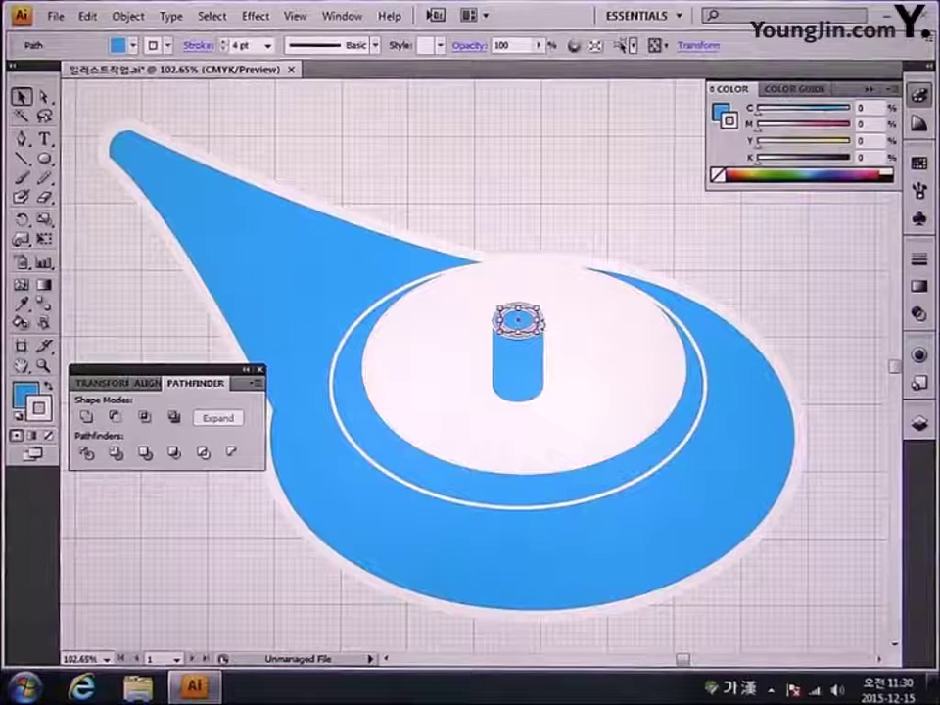
left_click_drag(527, 330, 526, 395)
left_click(544, 355, "shift")
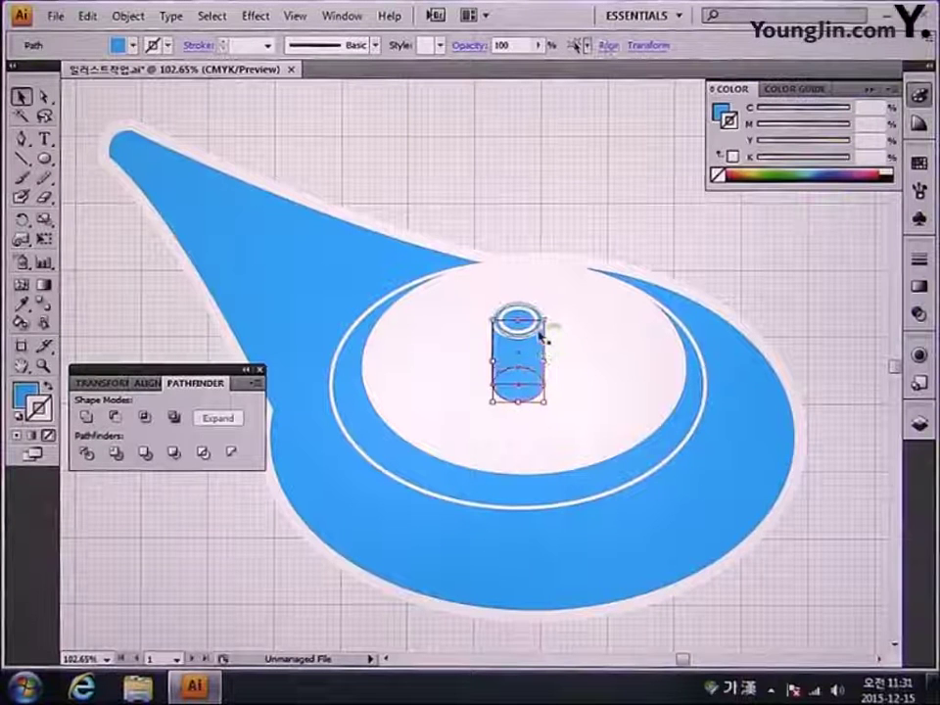
left_click(533, 325, "shift")
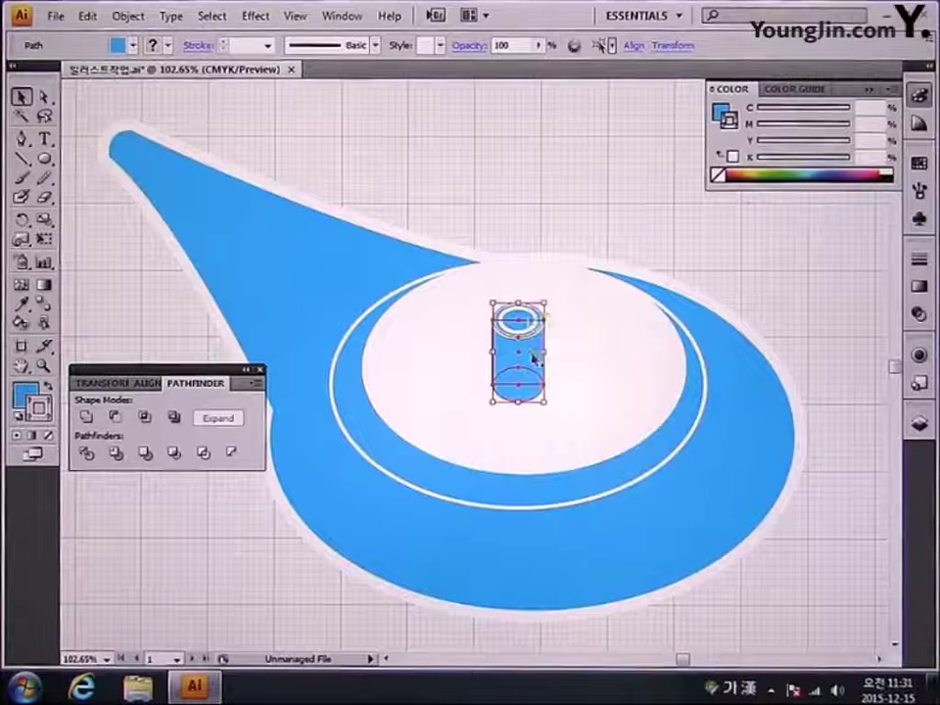
mouse_move(535, 358)
left_mouse_down()
mouse_move(542, 336)
mouse_move(535, 359)
mouse_move(546, 382)
left_mouse_up()
left_click(532, 401, "shift")
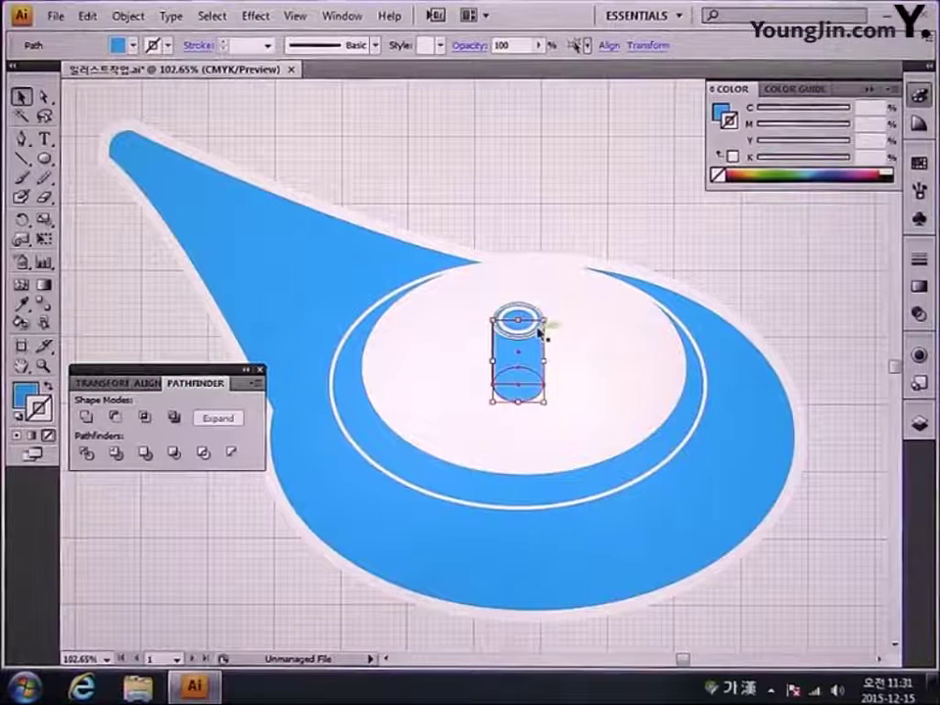
left_click(533, 322, "shift")
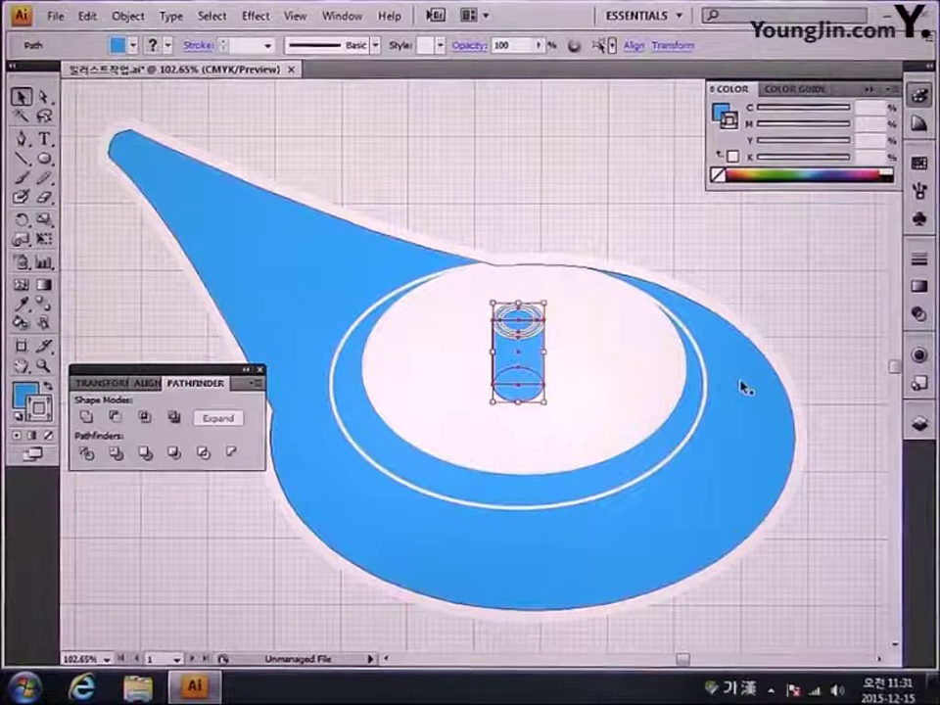
key("Up")
key("Up")
key("Up")
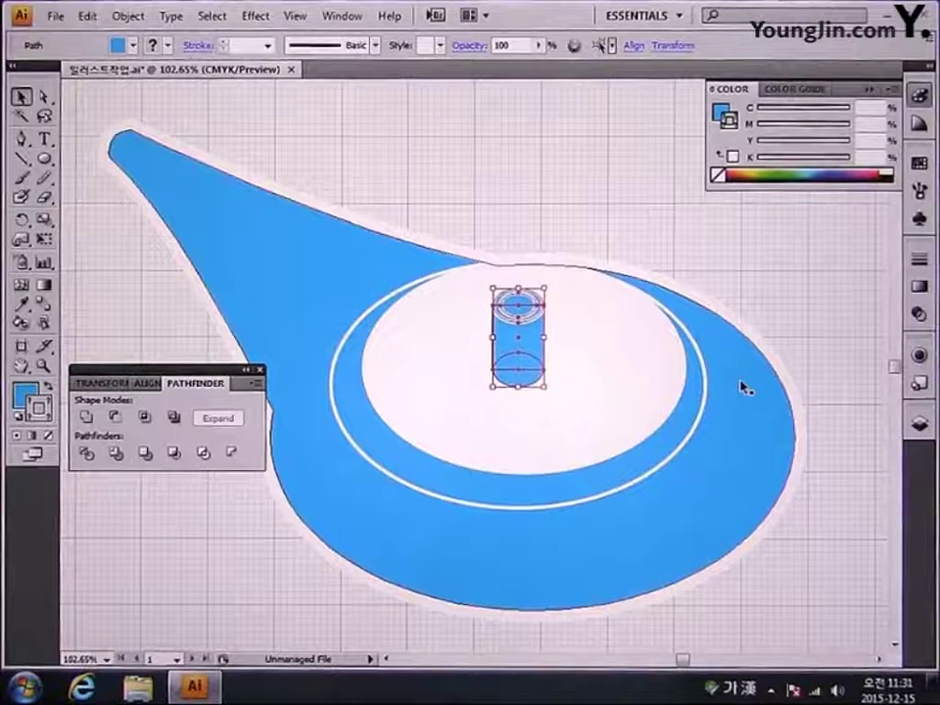
key("Up")
key("Up")
key("Up")
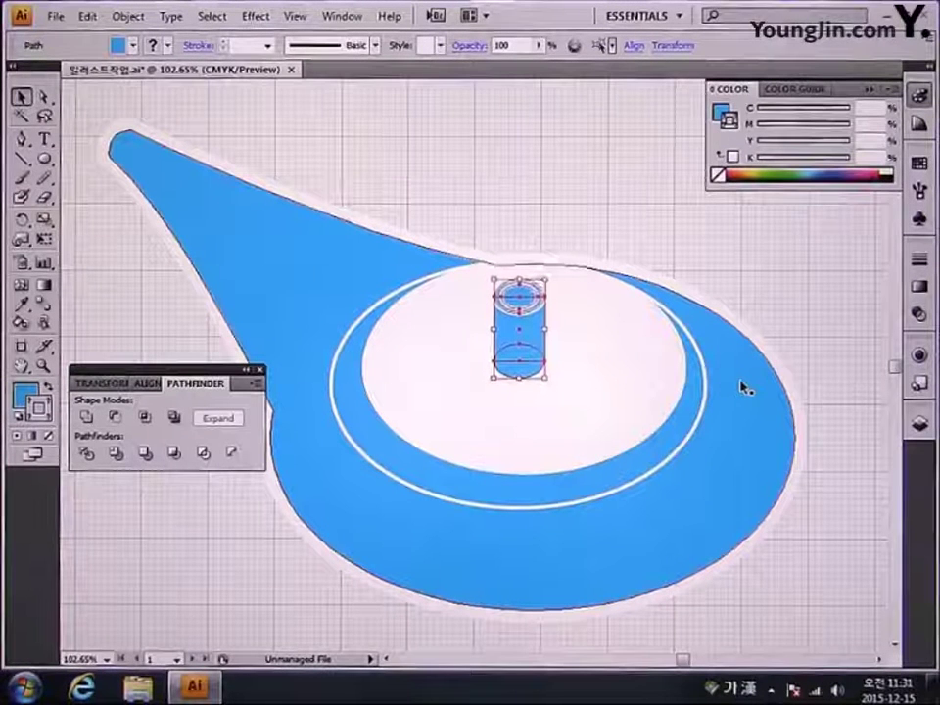
key("Up")
key("Up")
key("Up")
key("Up")
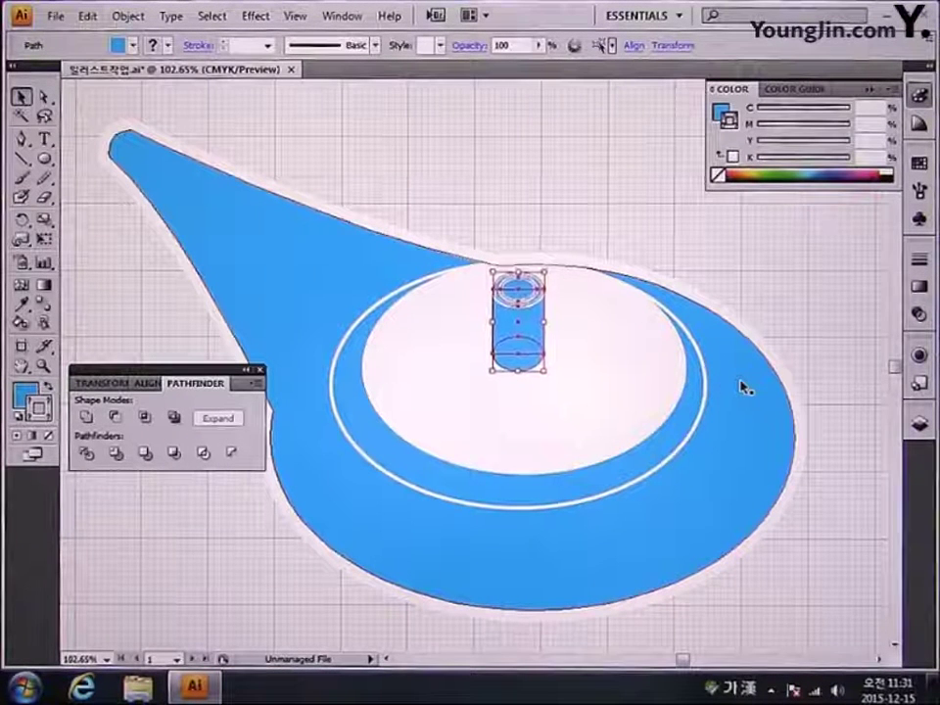
key("Up")
key("Up")
key("Up")
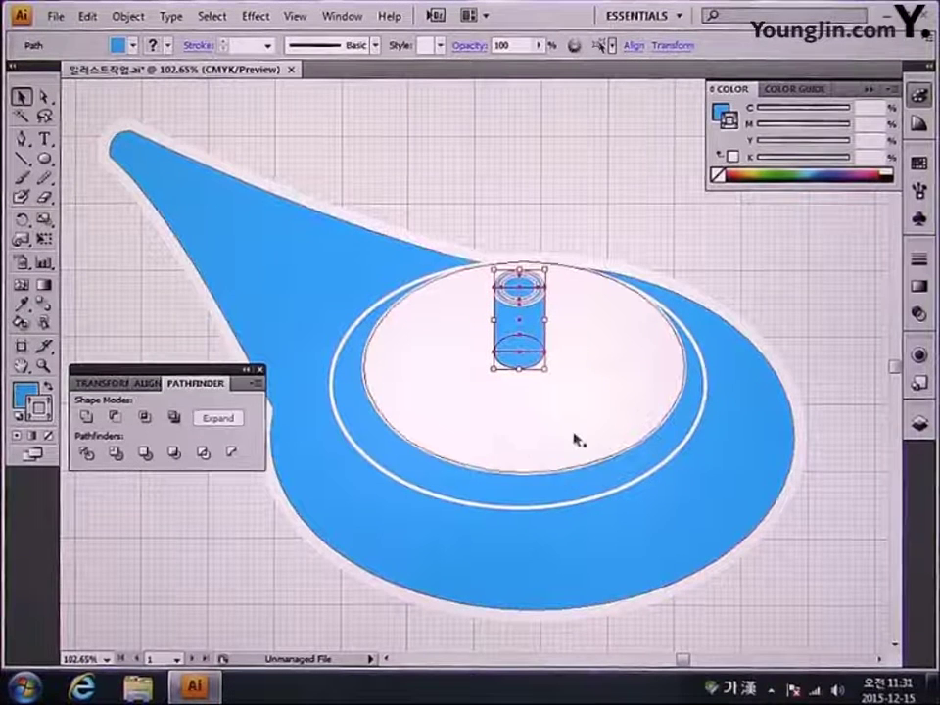
left_click_drag(519, 370, 520, 354)
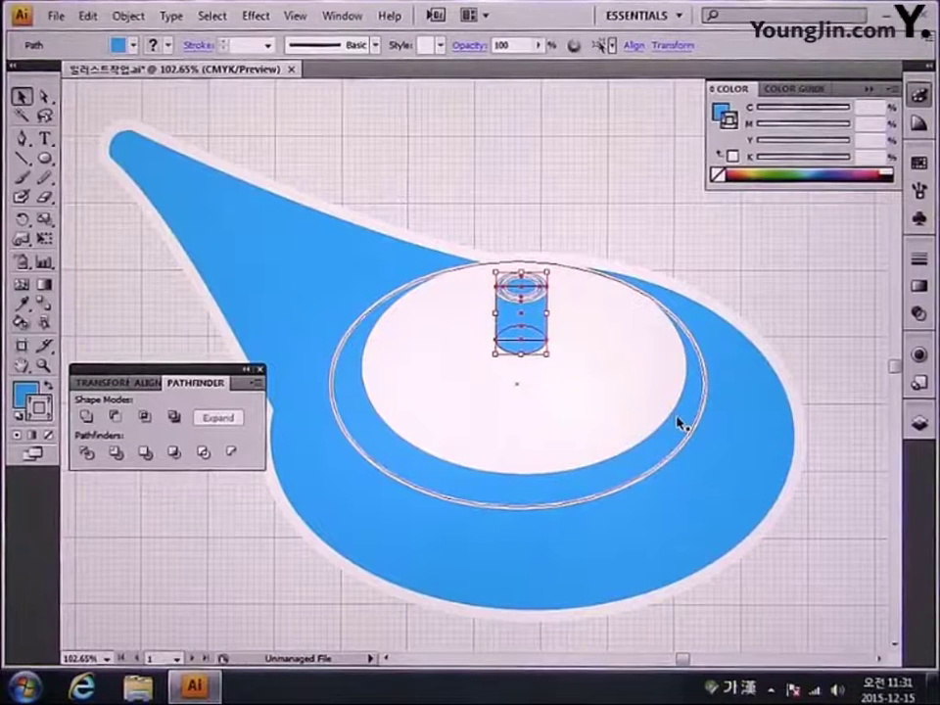
left_click(333, 188)
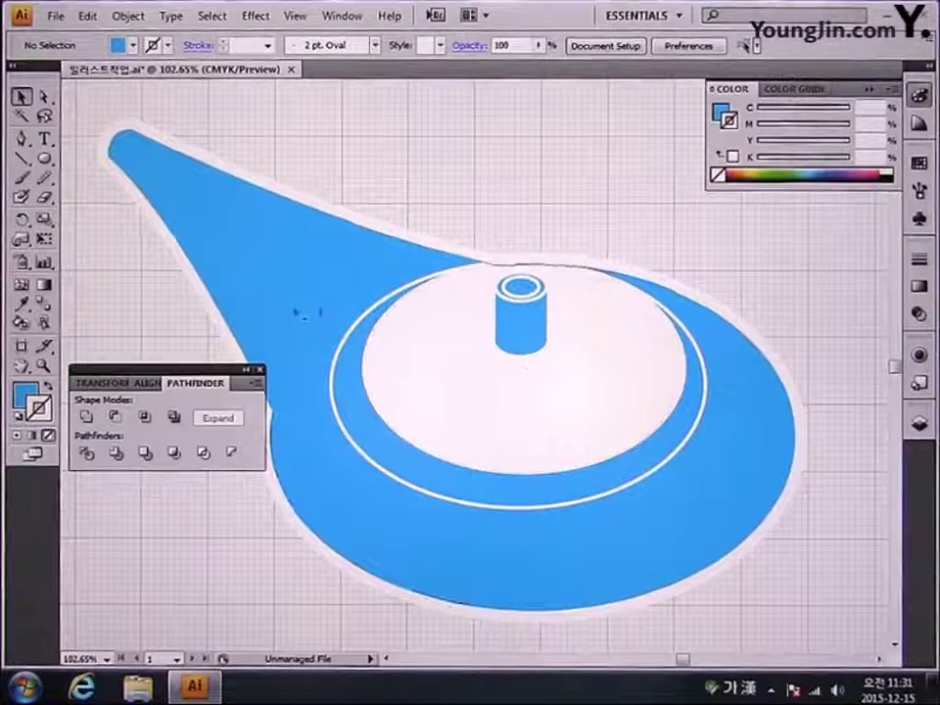
Step: Draw a closed flared stem shape with the Pen tool, extending from the bottom edge of the blue body
left_click(23, 140)
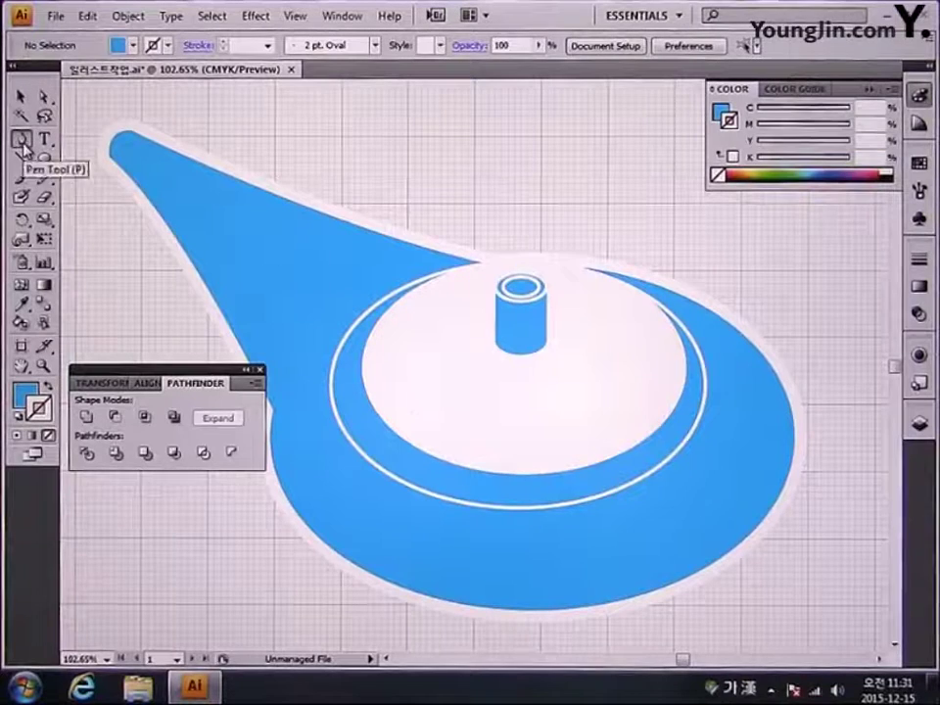
scroll(534, 503, "down", 3)
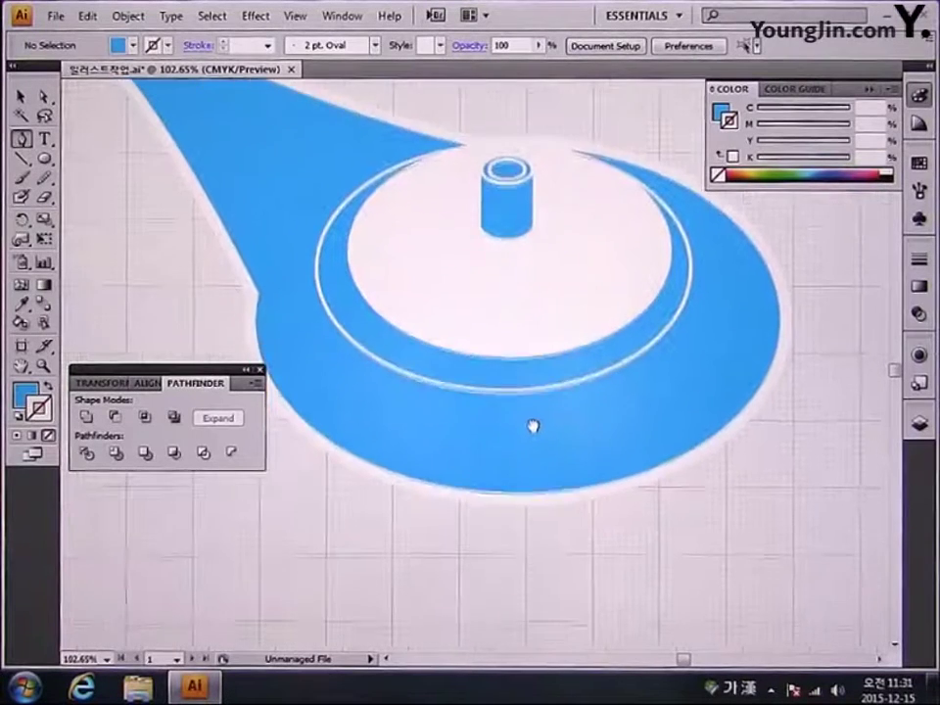
left_click(464, 461)
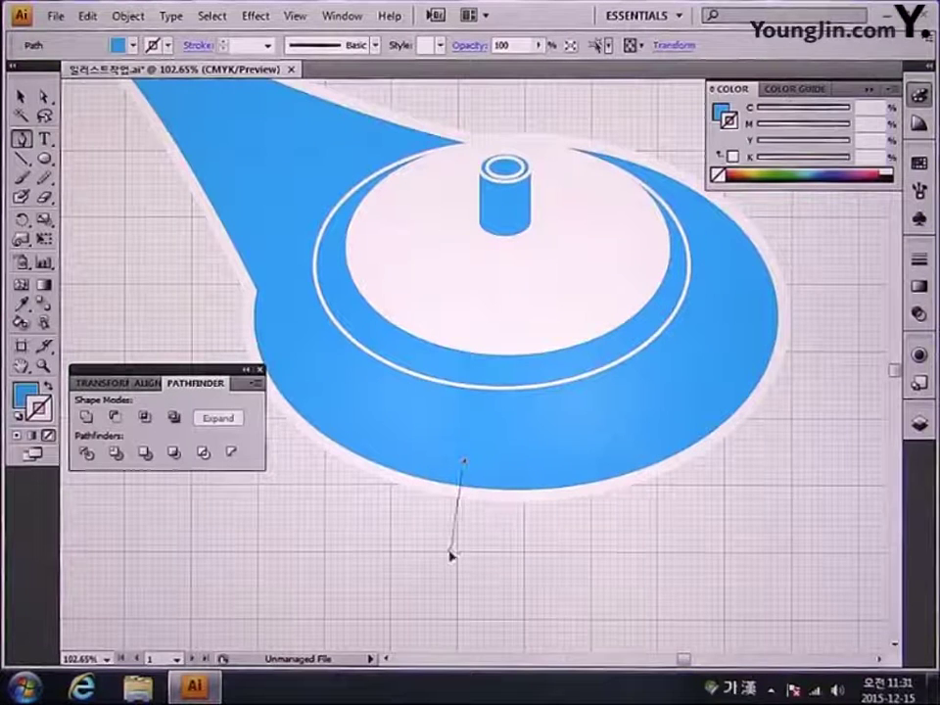
left_click_drag(452, 555, 527, 559)
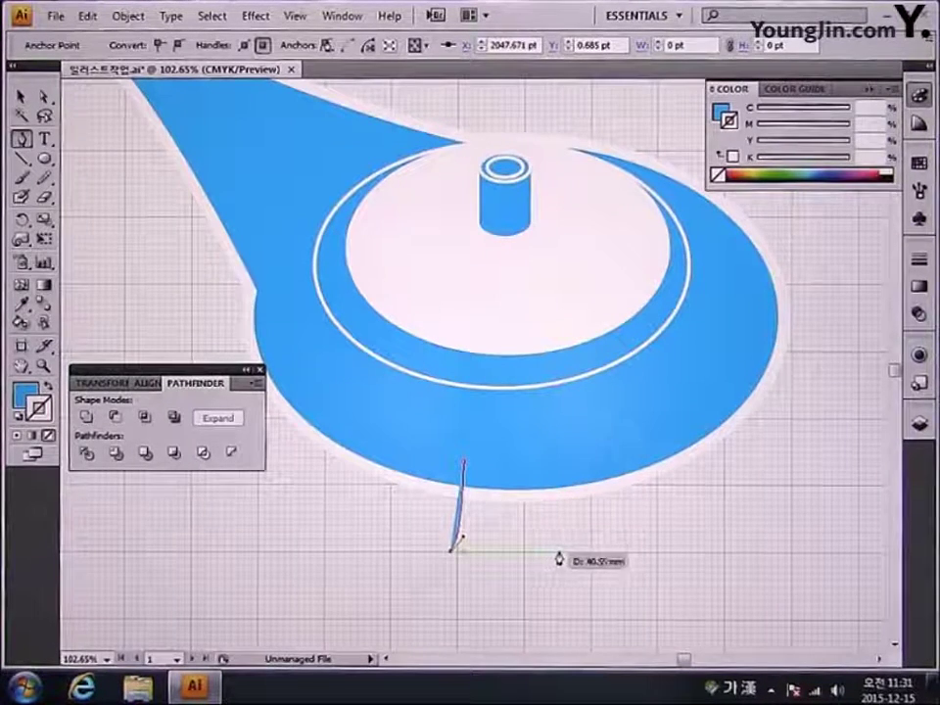
left_click(565, 552)
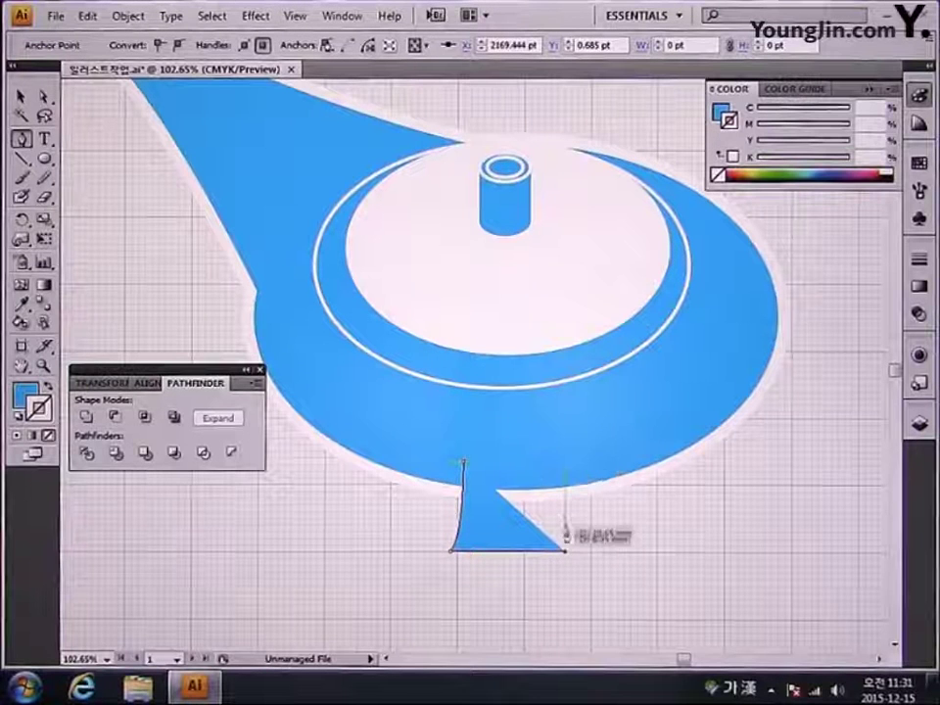
left_click(546, 460)
left_click_drag(547, 461, 551, 442)
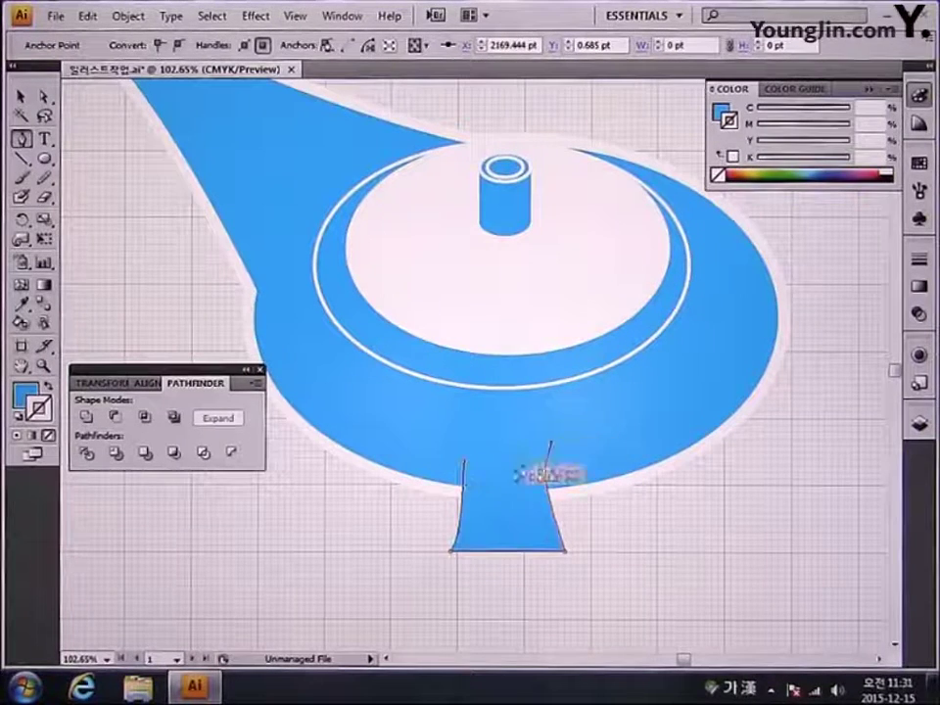
left_click(464, 468)
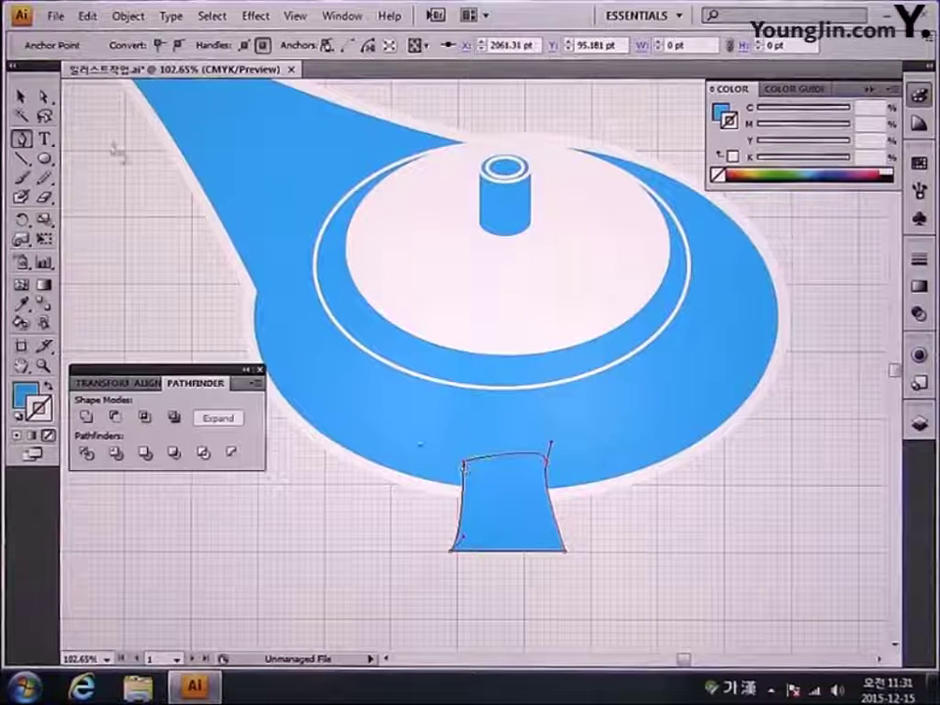
left_click(25, 98)
Step: Draw a flat ellipse over the stem's lower end and unite it with the stem into one shape
left_click(45, 159)
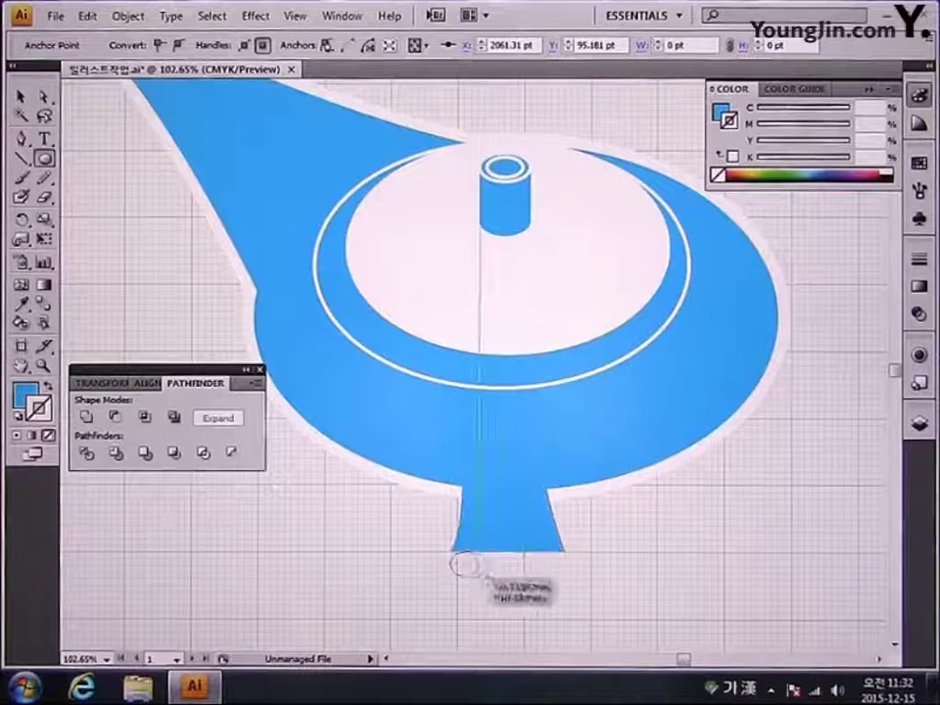
left_click_drag(451, 552, 570, 583)
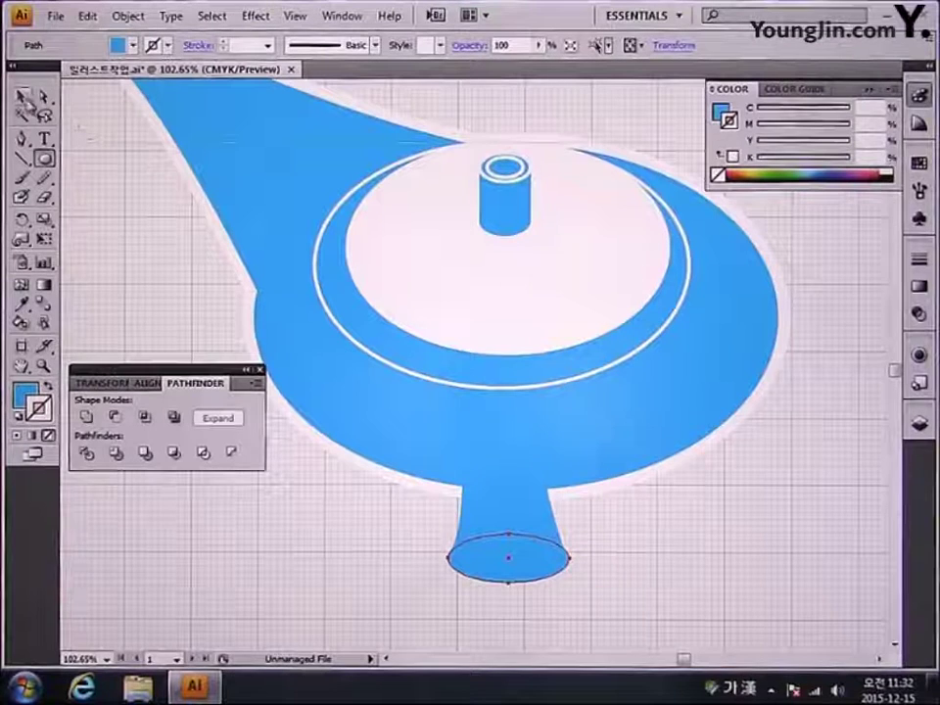
left_click(22, 97)
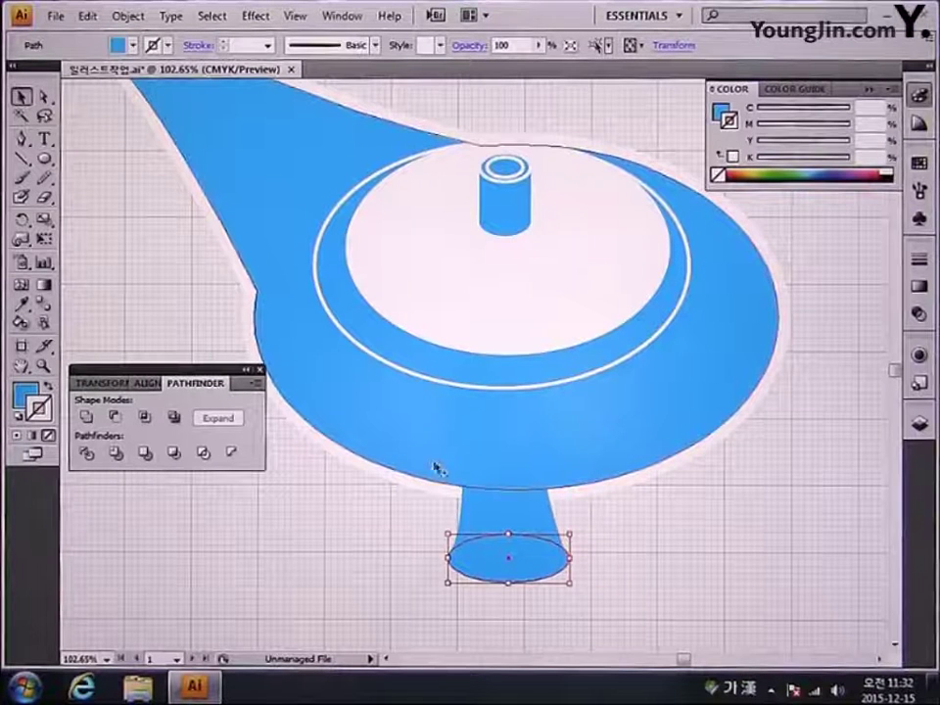
left_click_drag(390, 523, 634, 627)
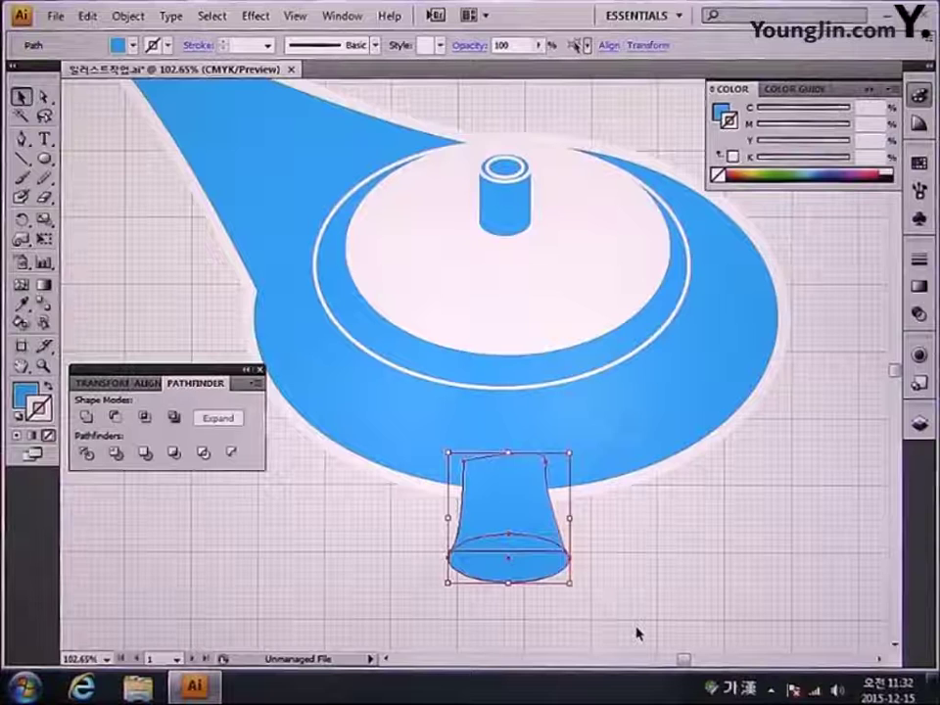
left_click(87, 416)
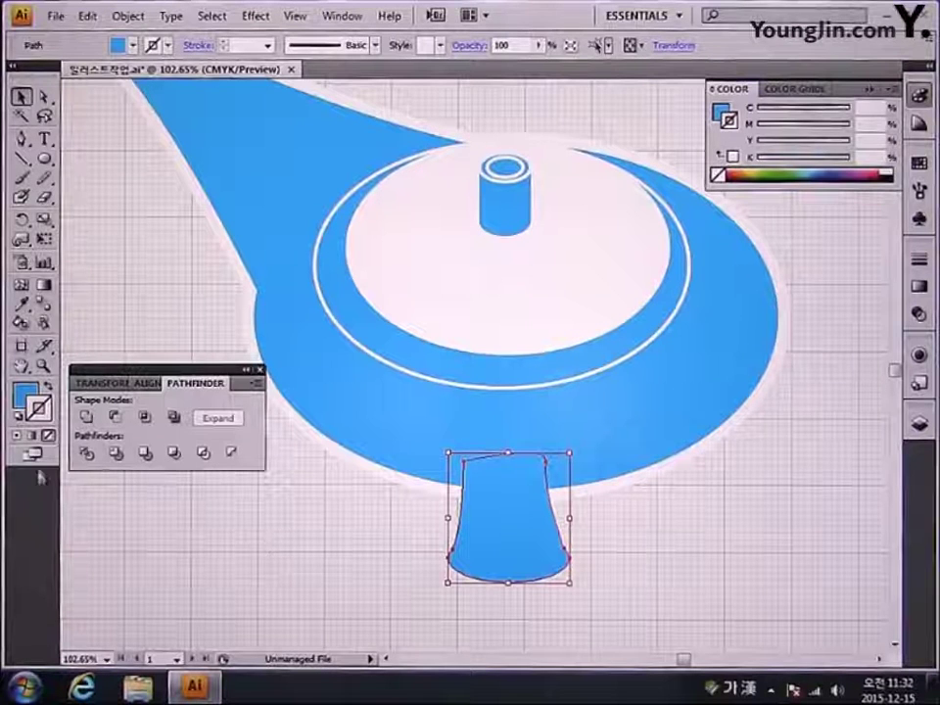
Step: Set the stem's stroke colour to white with C 0, M 0, Y 0, K 0
double_click(43, 411)
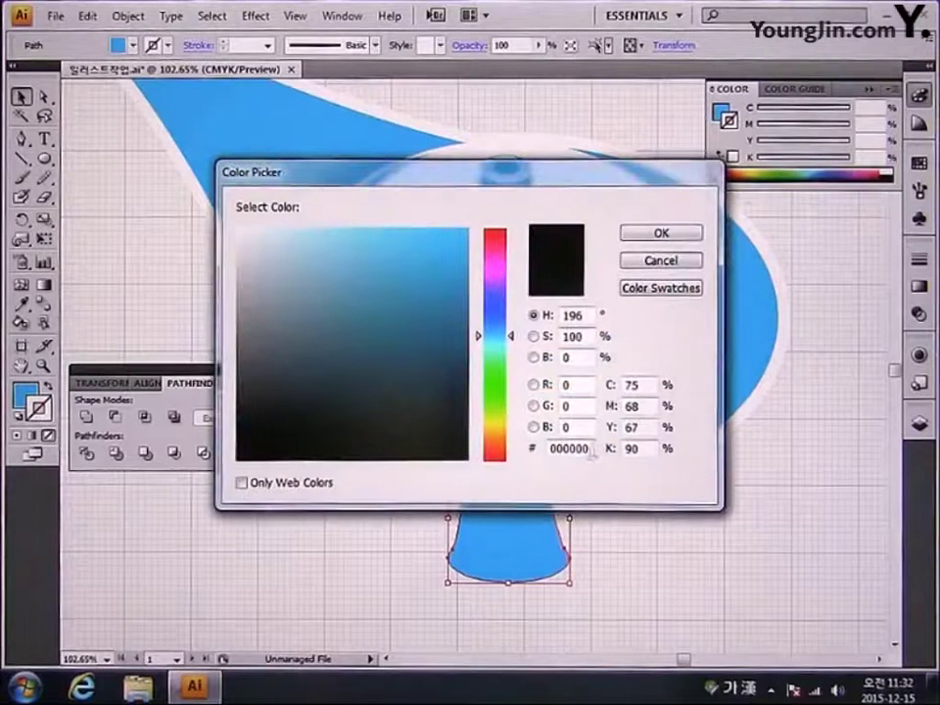
double_click(645, 387)
type("0")
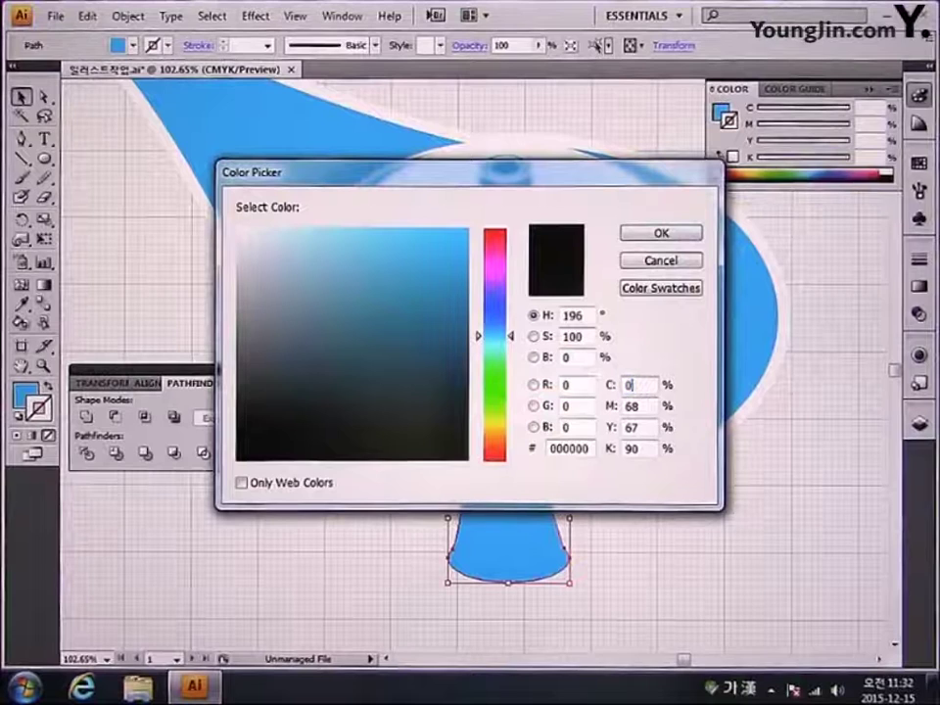
key("Tab")
type("0")
key("Tab")
type("0")
key("Tab")
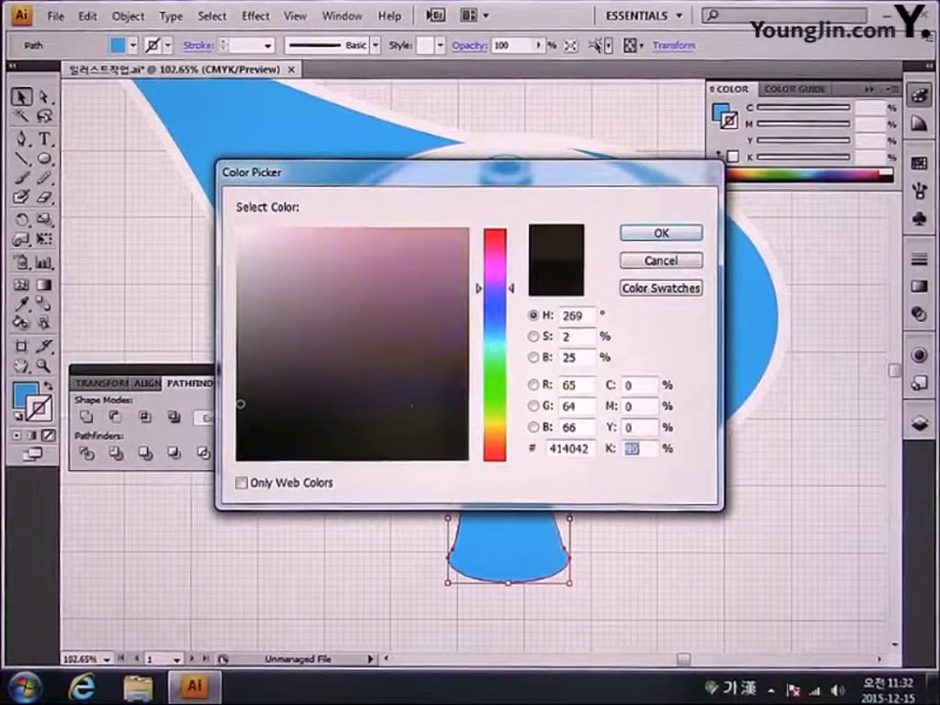
type("0")
key("Return")
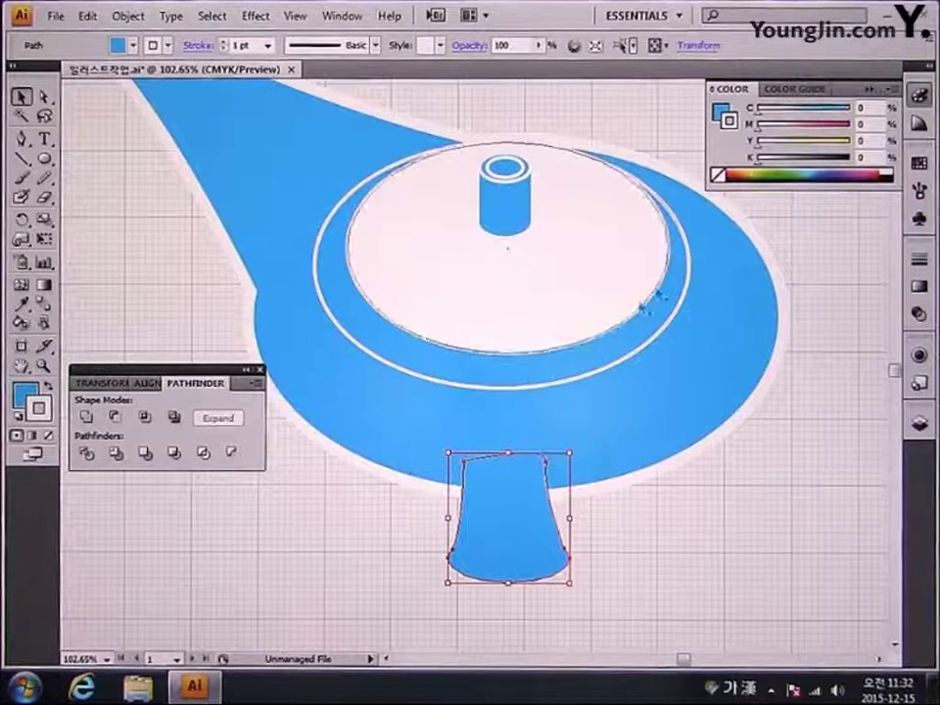
Step: Set the stem's stroke weight to 4 pt
left_click(919, 260)
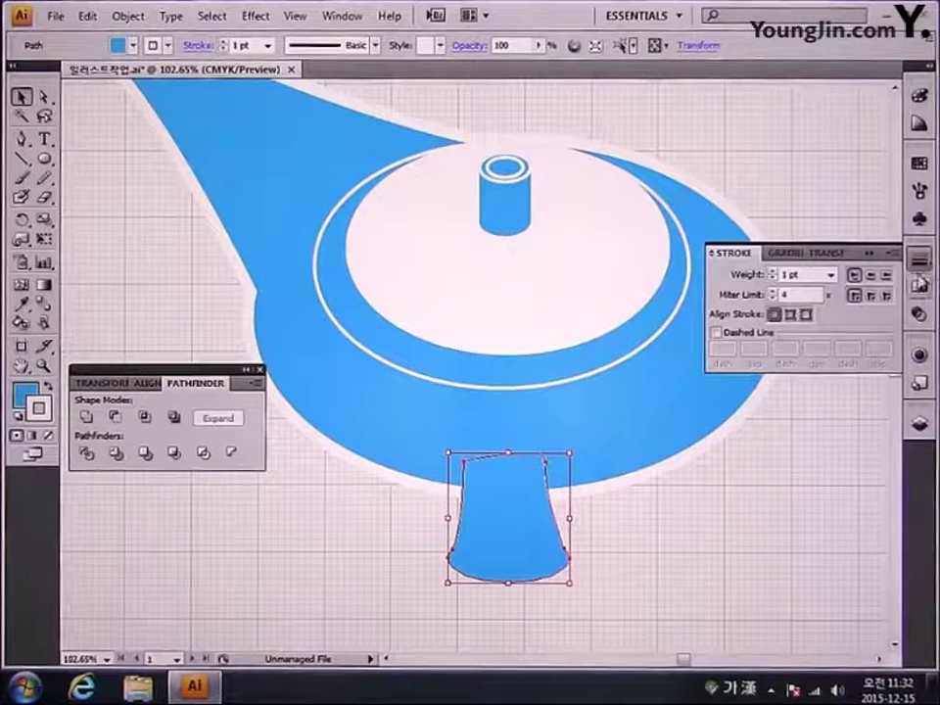
left_click(772, 278)
left_click(773, 278)
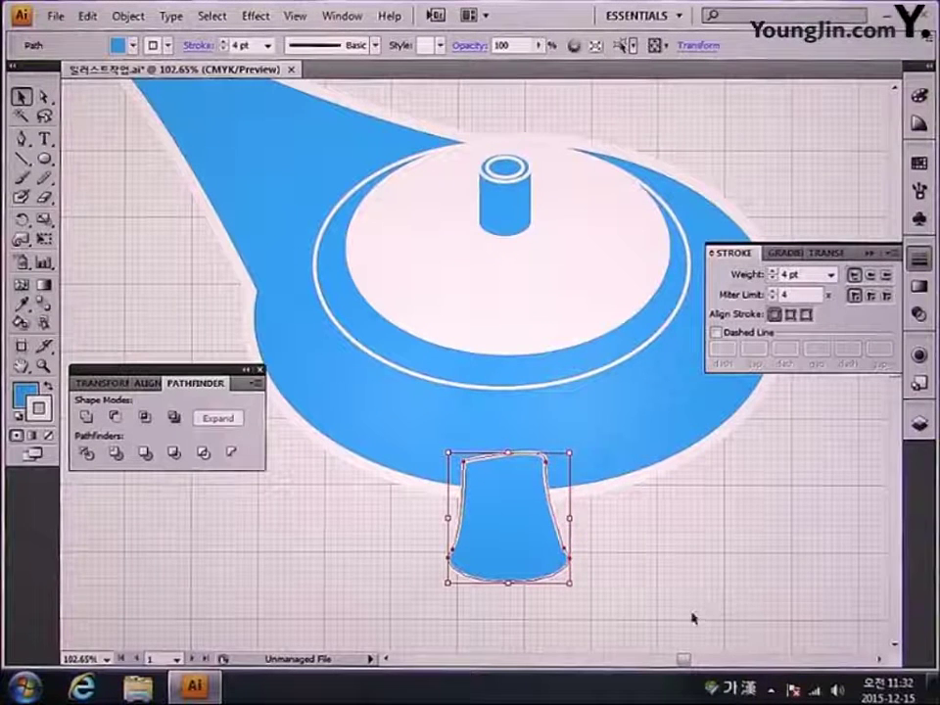
left_click(644, 609)
Step: Send the stem to the back, behind the blue body
left_click(513, 537)
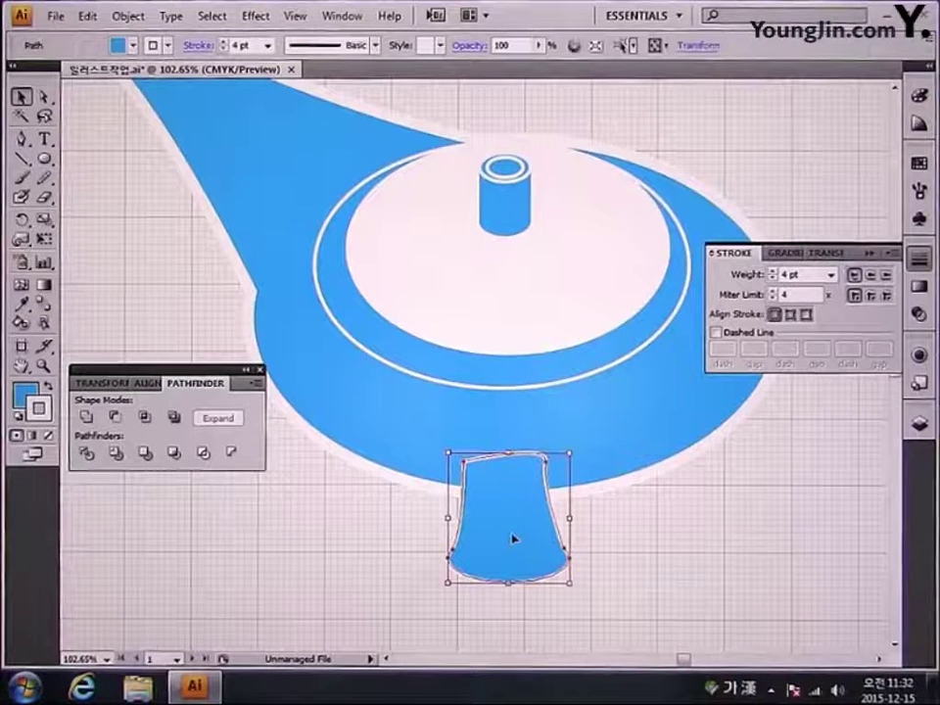
right_click(514, 529)
mouse_move(585, 503)
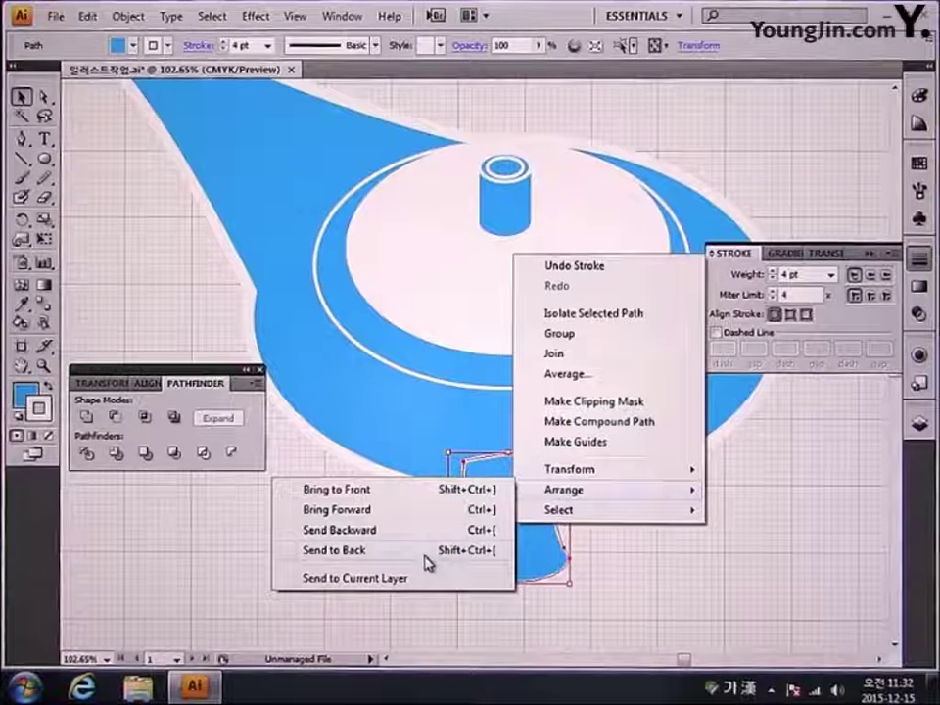
left_click(428, 550)
left_click(644, 568)
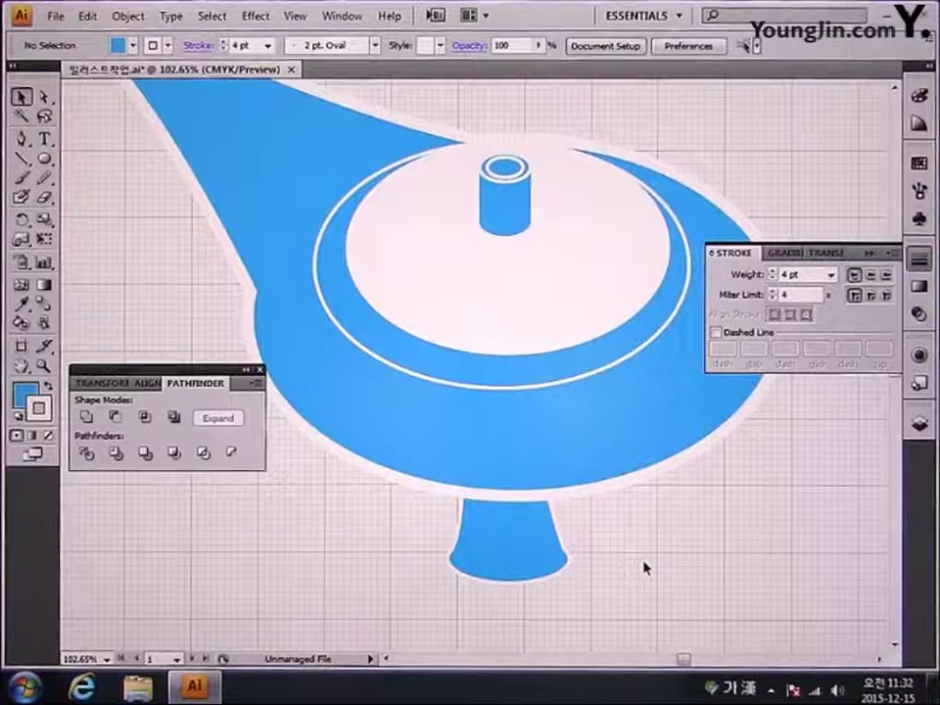
Step: Draw a wide horizontal ellipse over the stem, just below the blue body, as a base
left_click(44, 160)
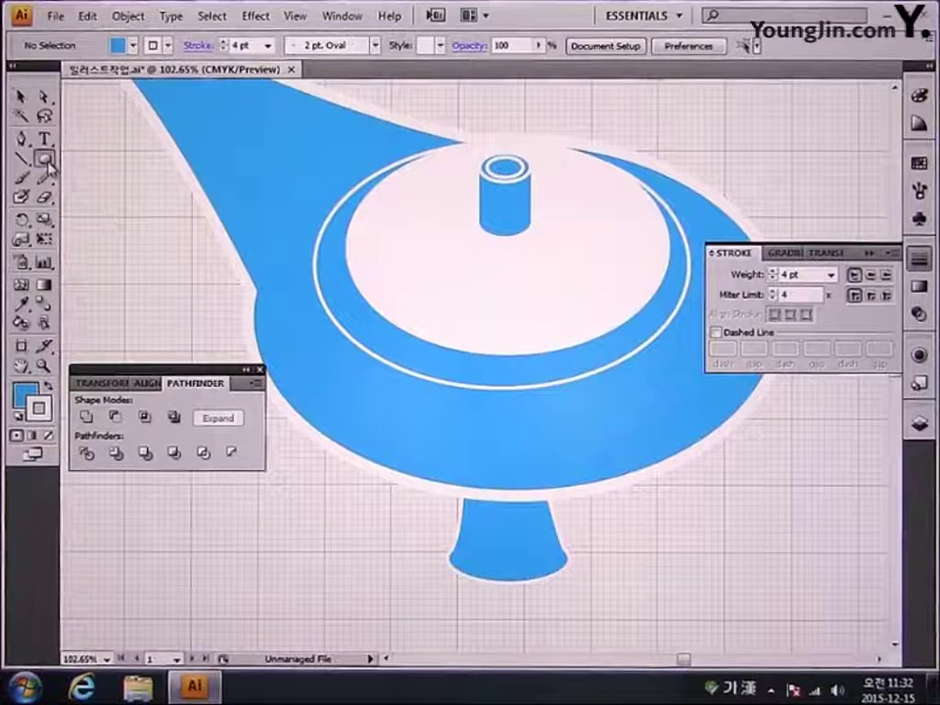
left_click_drag(604, 487, 513, 380)
left_click_drag(327, 358, 630, 486)
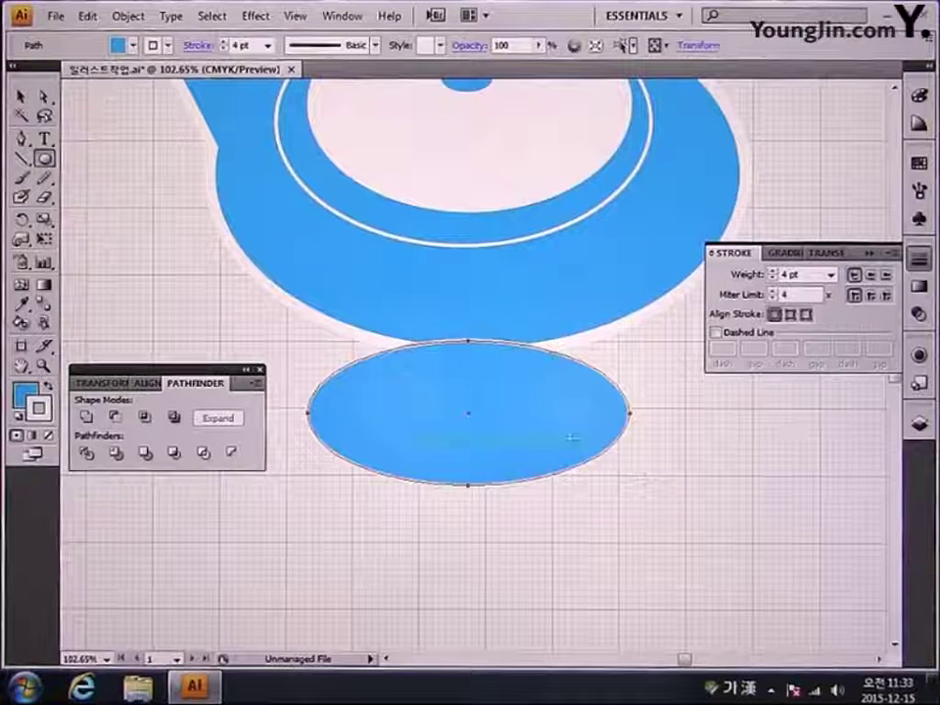
Step: Change the base ellipse's fill to white by setting its cyan value to 0
left_click(21, 96)
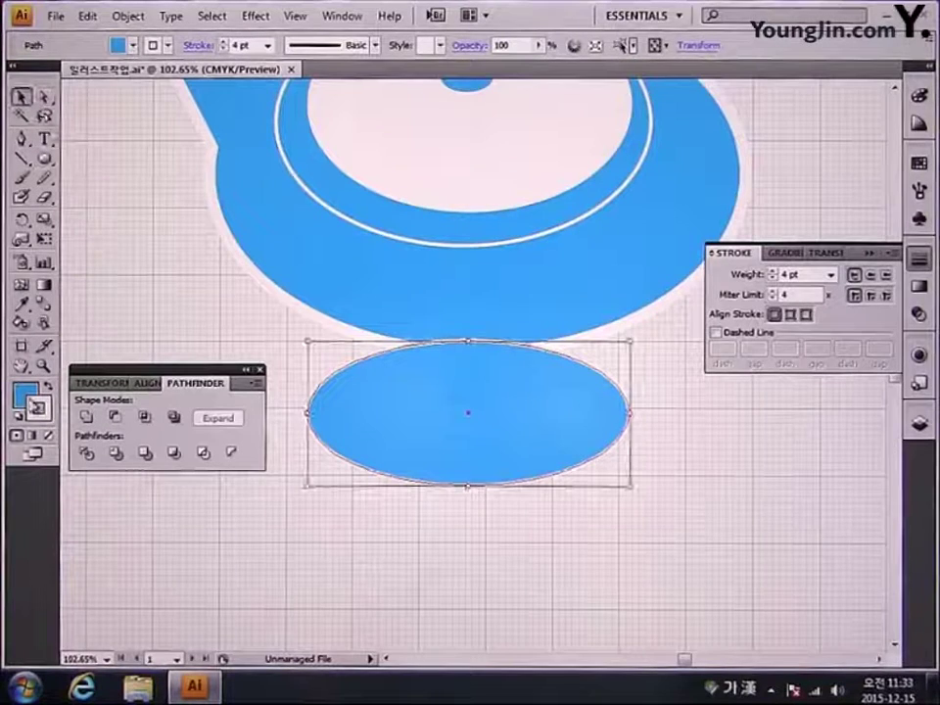
double_click(25, 394)
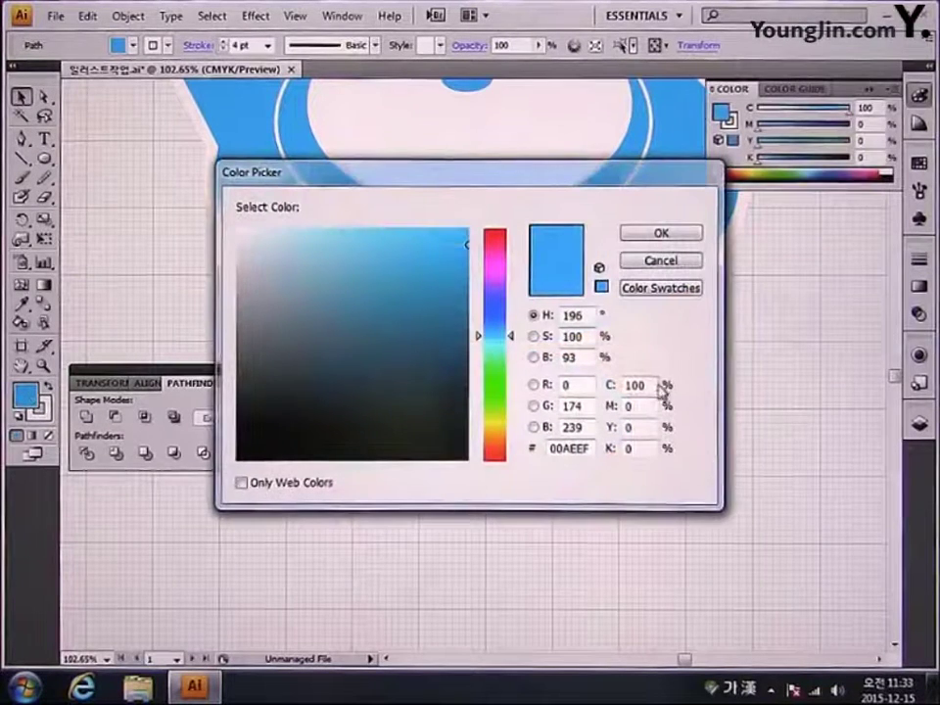
double_click(661, 387)
type("0")
key("Return")
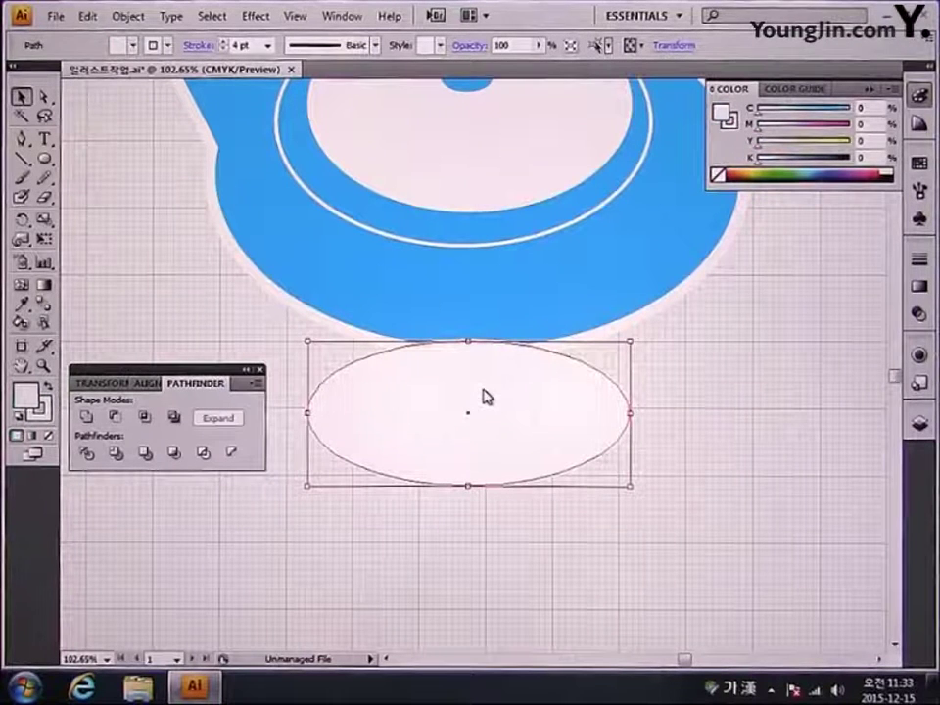
left_click(661, 452)
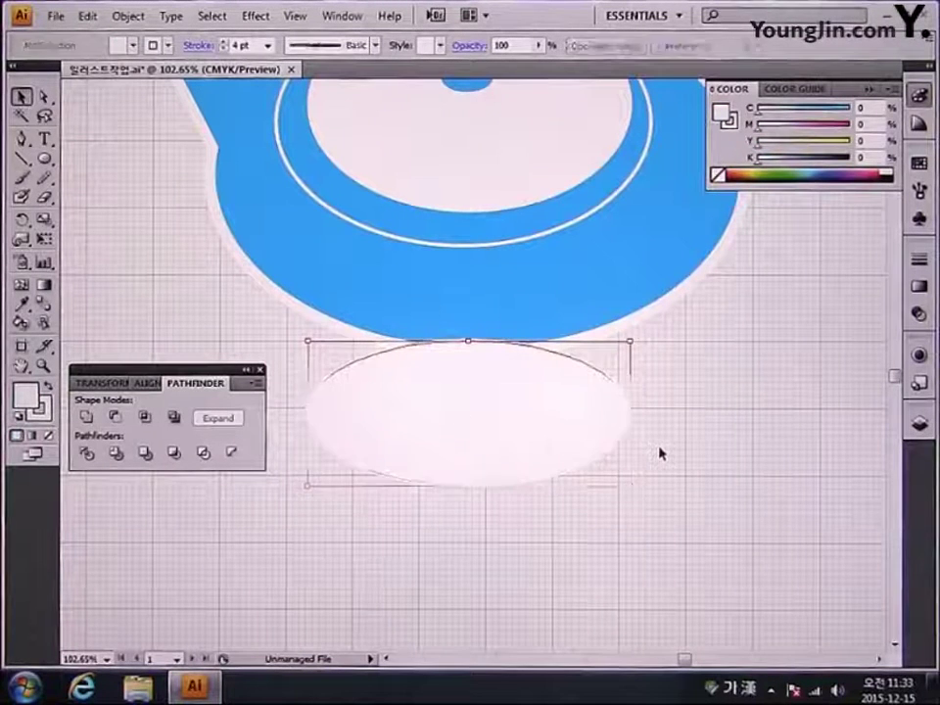
Step: Send the white base ellipse to the back, behind the stem and the blue body
left_click(560, 448)
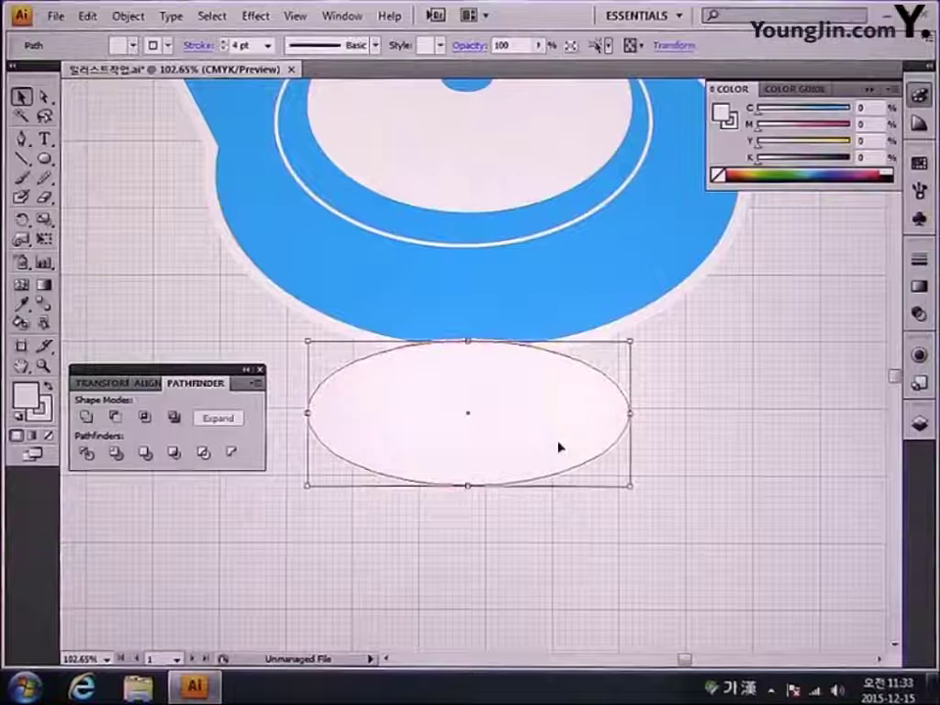
right_click(559, 449)
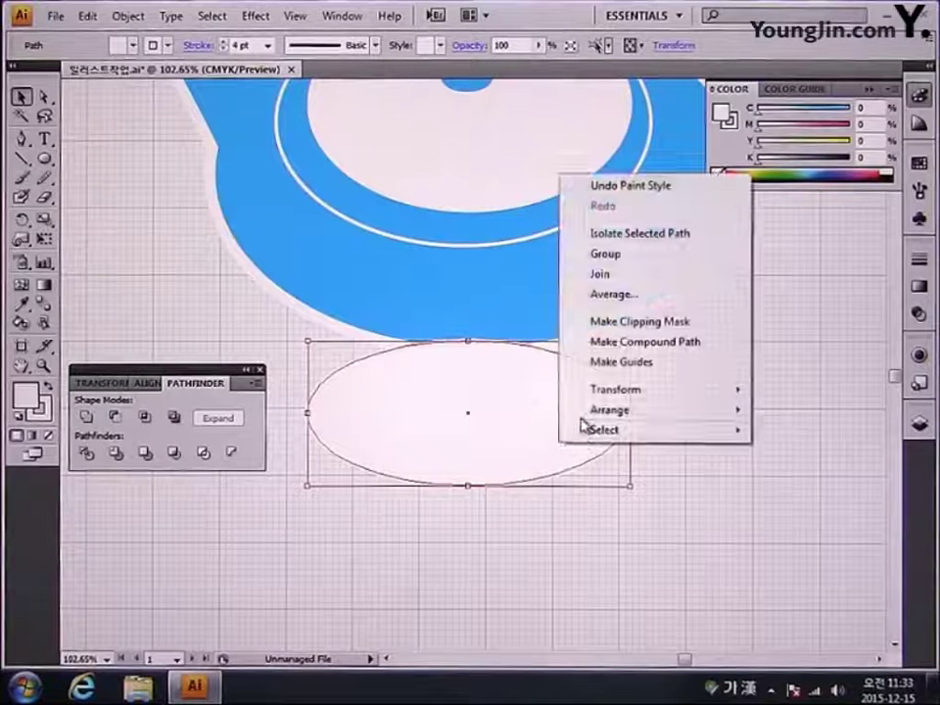
mouse_move(591, 420)
left_click(457, 470)
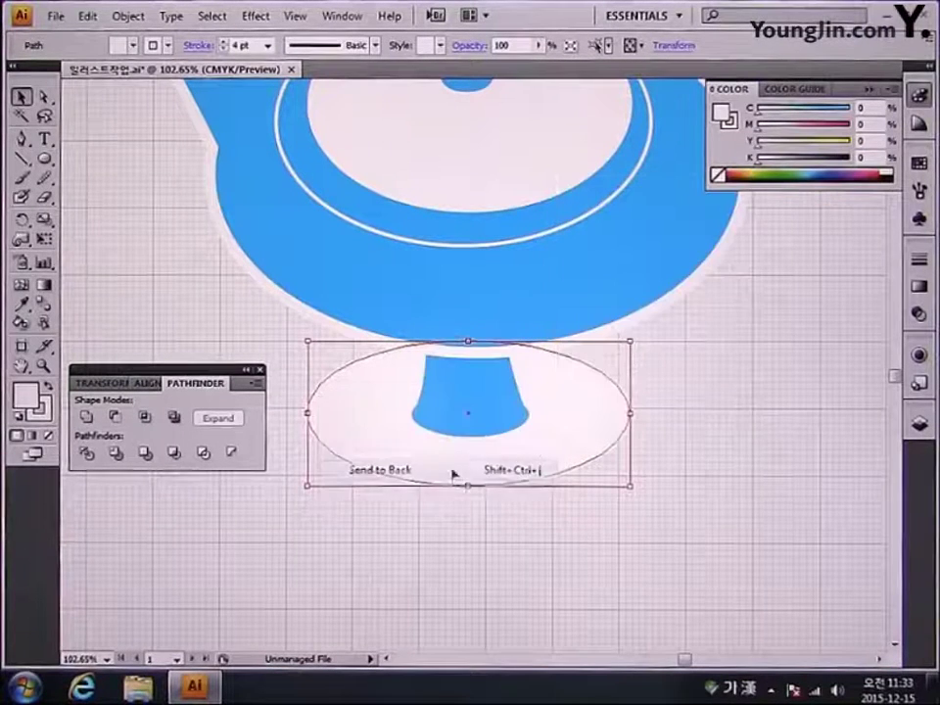
left_click(546, 497)
Step: Draw a closed, curved C-shaped handle with the Pen tool, with both ends overlapping the right side of the blue body
scroll(584, 455, "up", 1)
left_click_drag(585, 456, 535, 551)
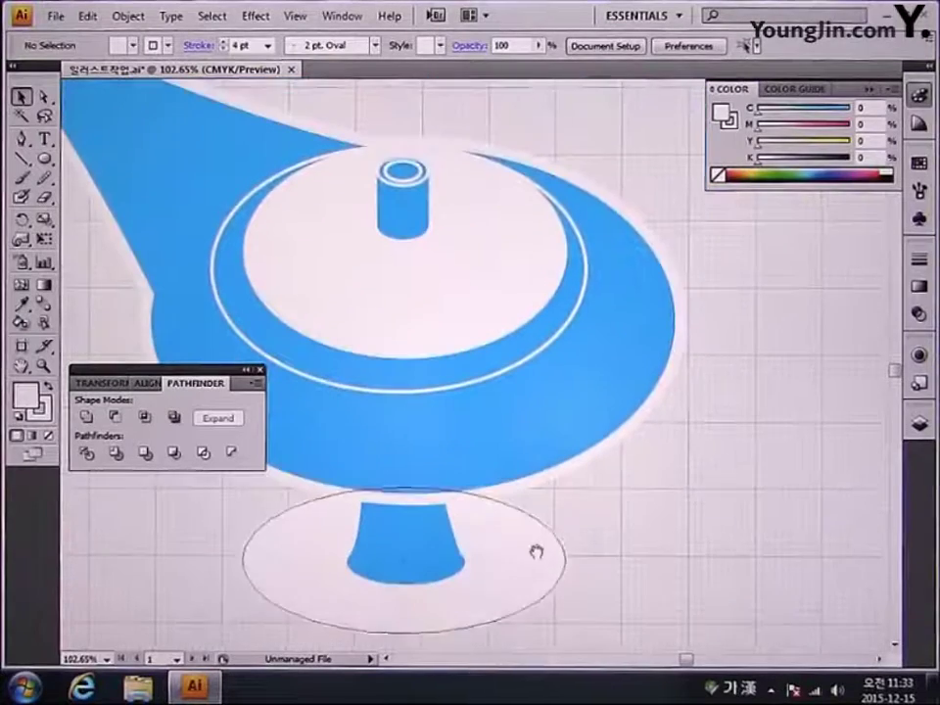
left_click_drag(694, 489, 633, 488)
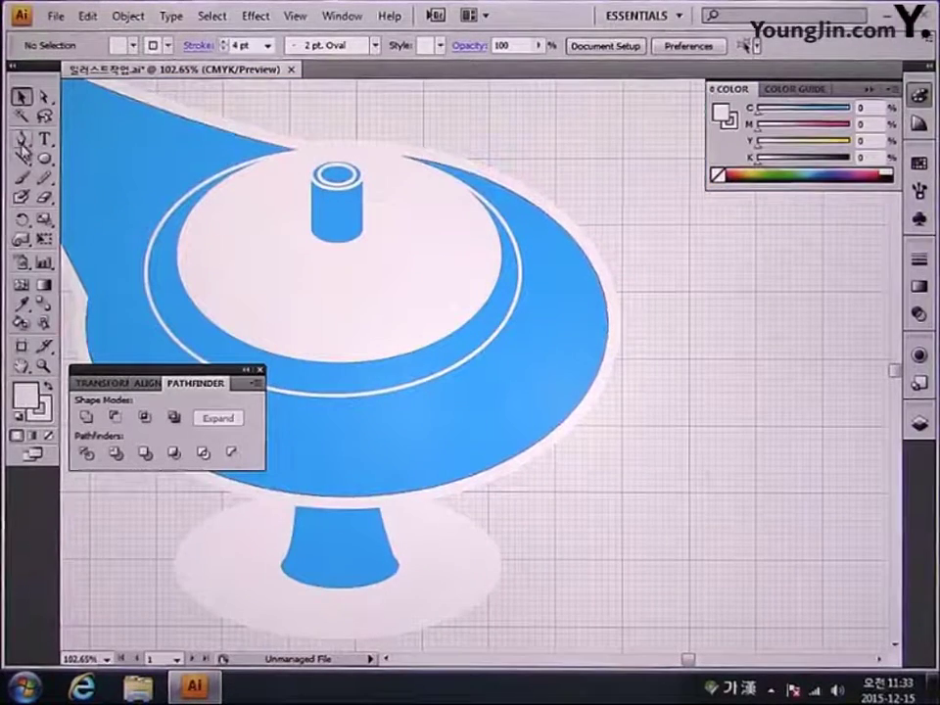
left_click(21, 139)
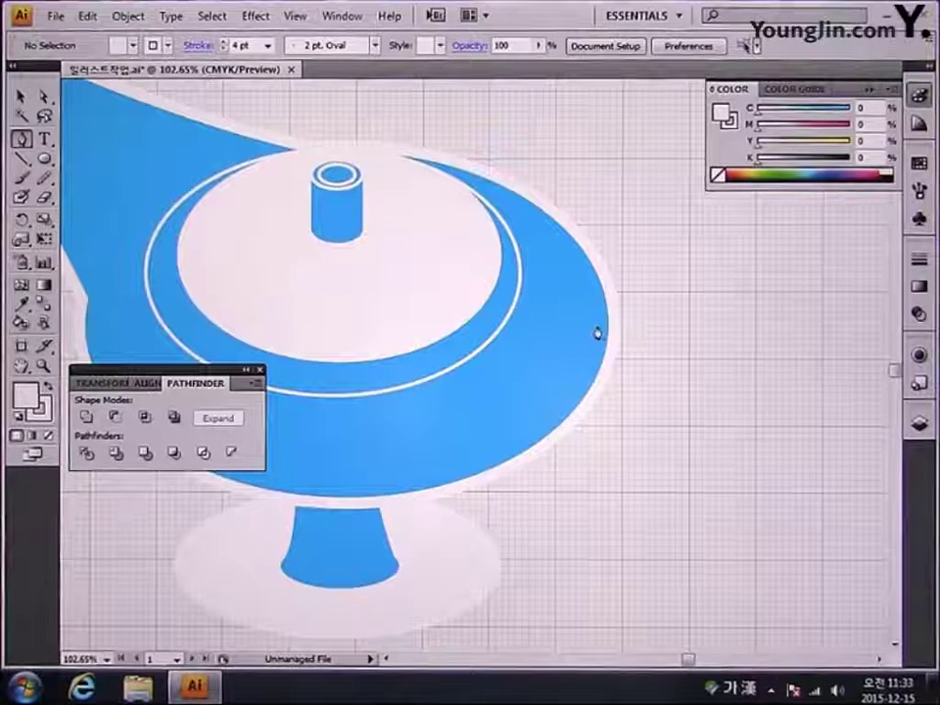
left_click_drag(588, 308, 762, 499)
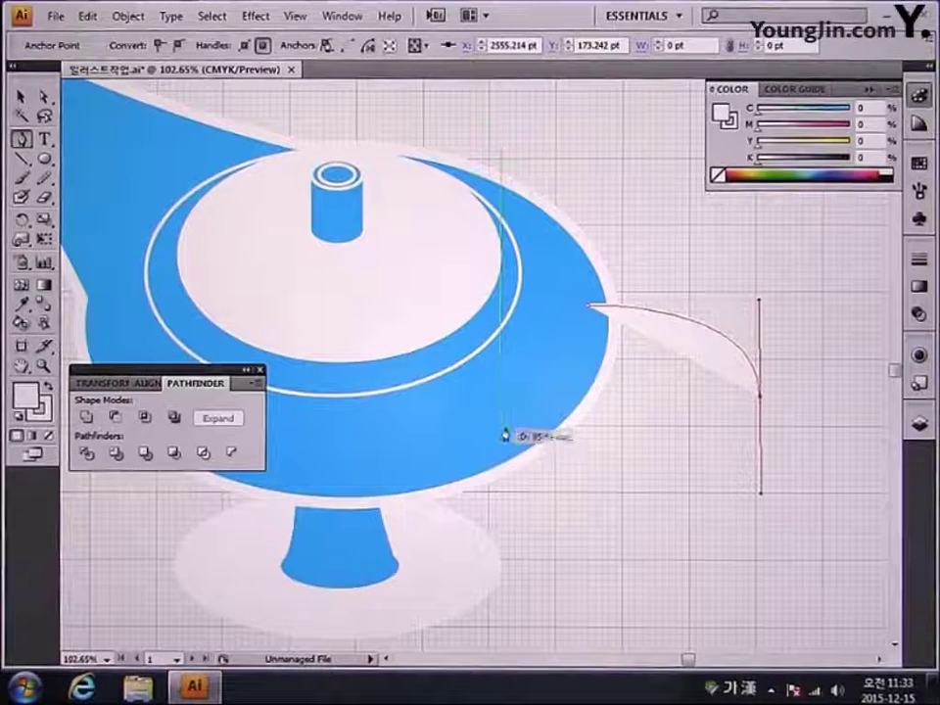
left_click_drag(504, 435, 493, 359)
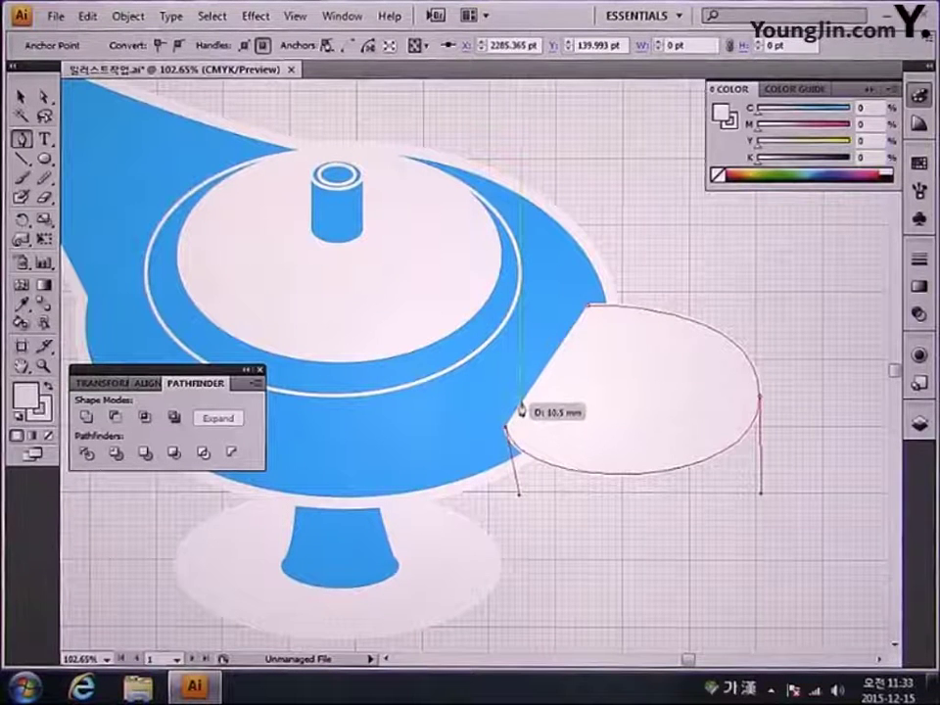
left_click(508, 432, "alt")
left_click_drag(717, 400, 821, 308)
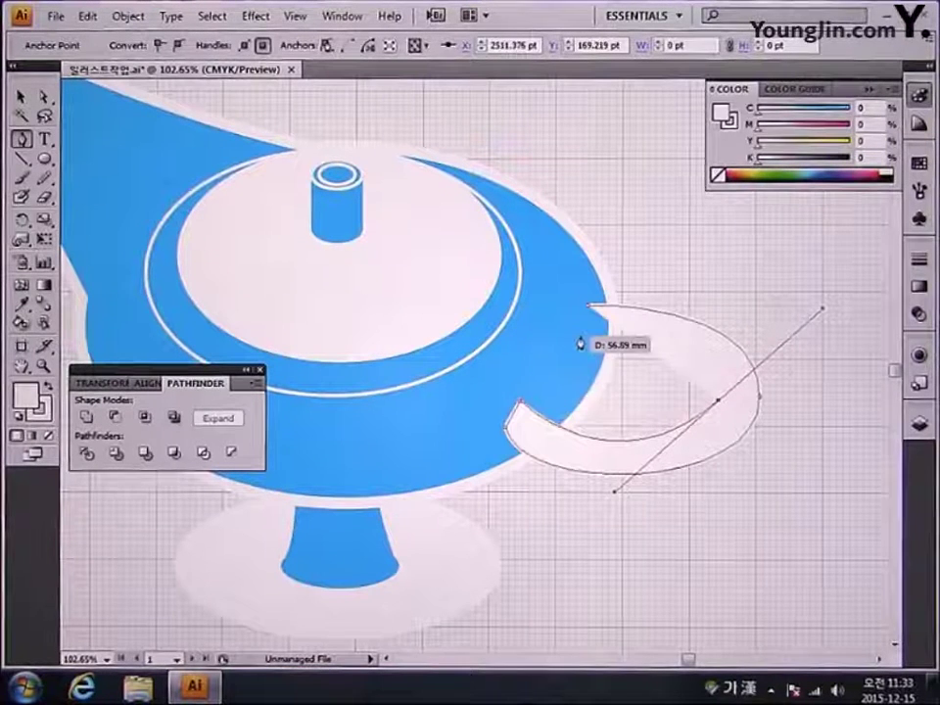
left_click_drag(582, 342, 578, 310)
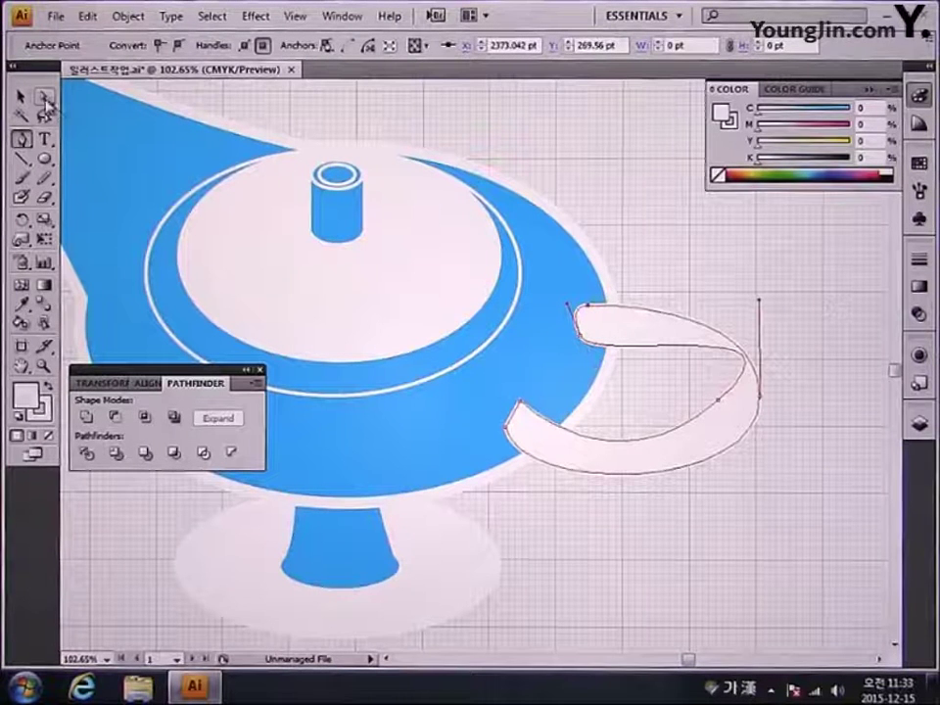
Step: Reshape the handle's inner curve with Direct Selection, shortening and steepening the direction lines at its rightmost inner anchor
left_click(44, 96)
left_click(714, 403)
left_click_drag(714, 404, 745, 340)
left_click_drag(663, 533, 694, 480)
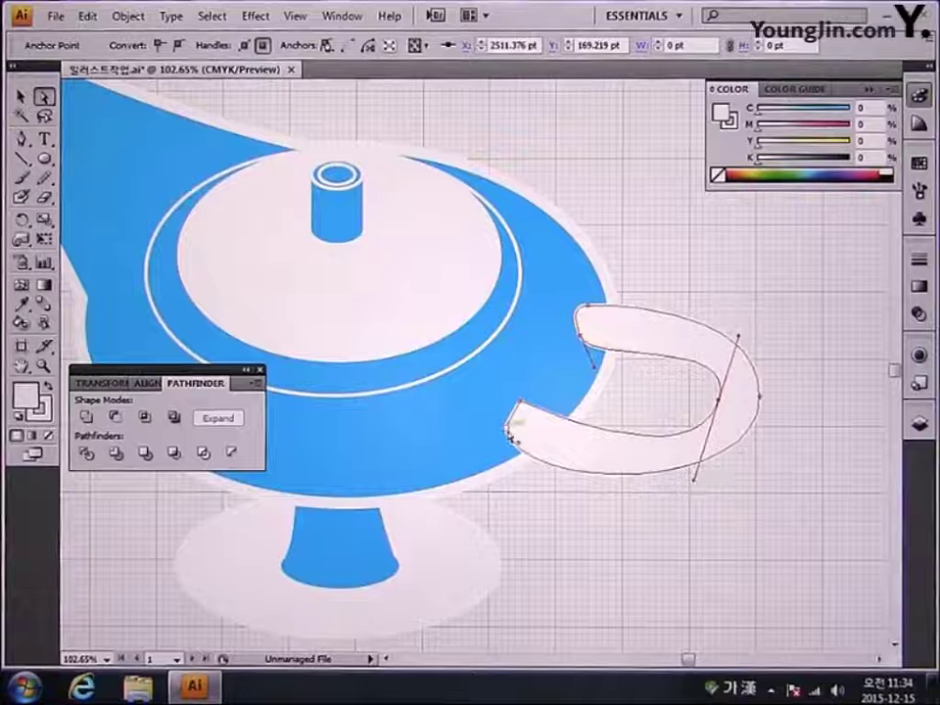
Step: Reshape the handle's outer curve by redirecting the lower end's direction line, lowering the rightmost anchor slightly and tilting its direction line
left_click_drag(512, 431, 614, 492)
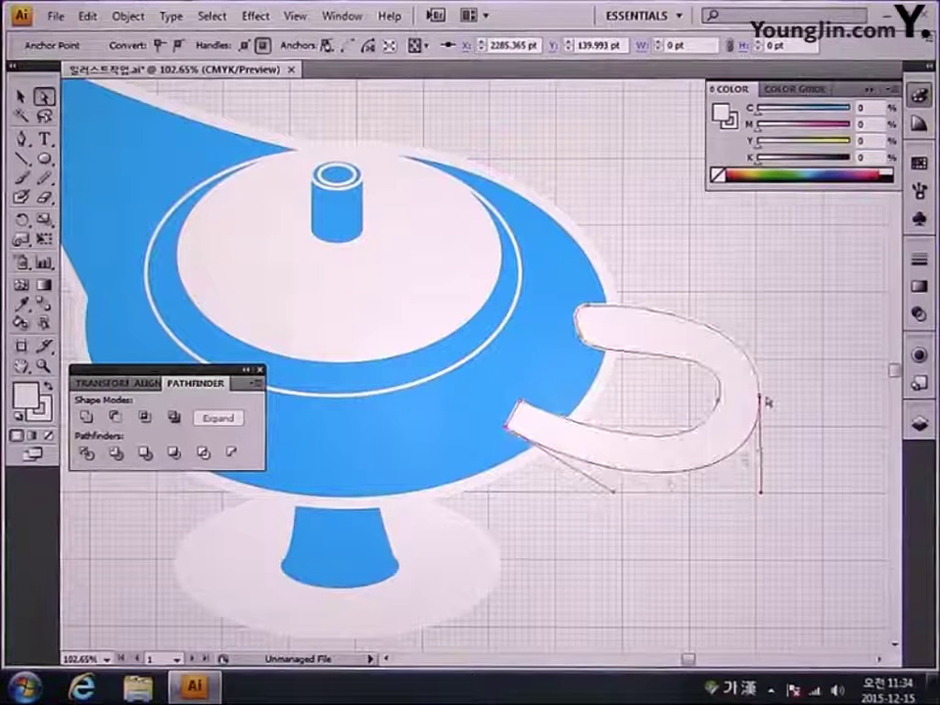
left_click_drag(765, 403, 763, 406)
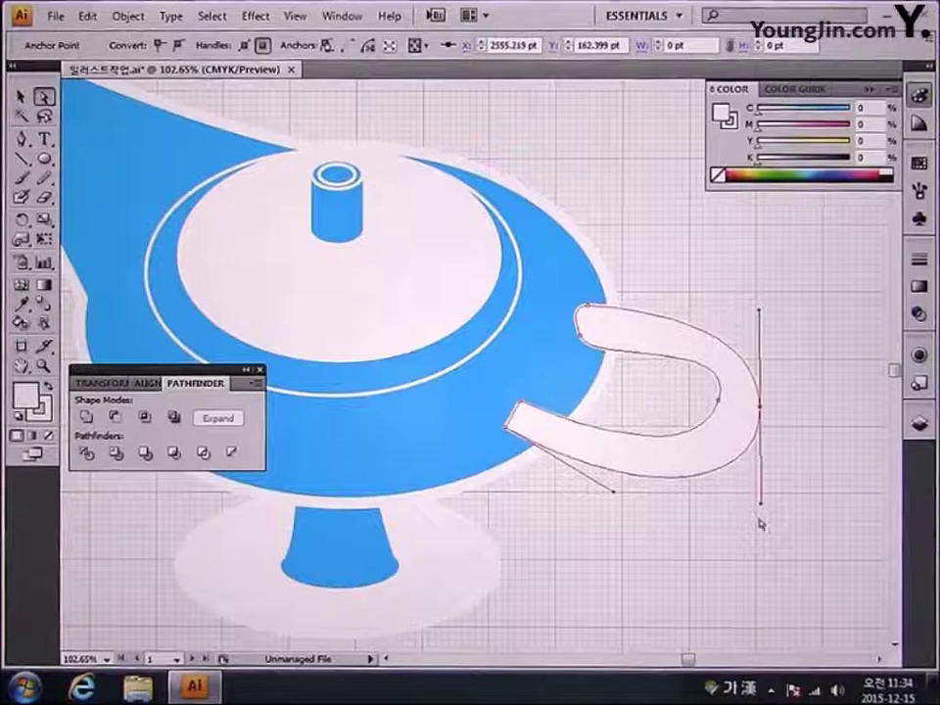
mouse_move(763, 510)
left_mouse_down()
mouse_move(731, 513)
mouse_move(748, 509)
mouse_move(751, 525)
left_mouse_up()
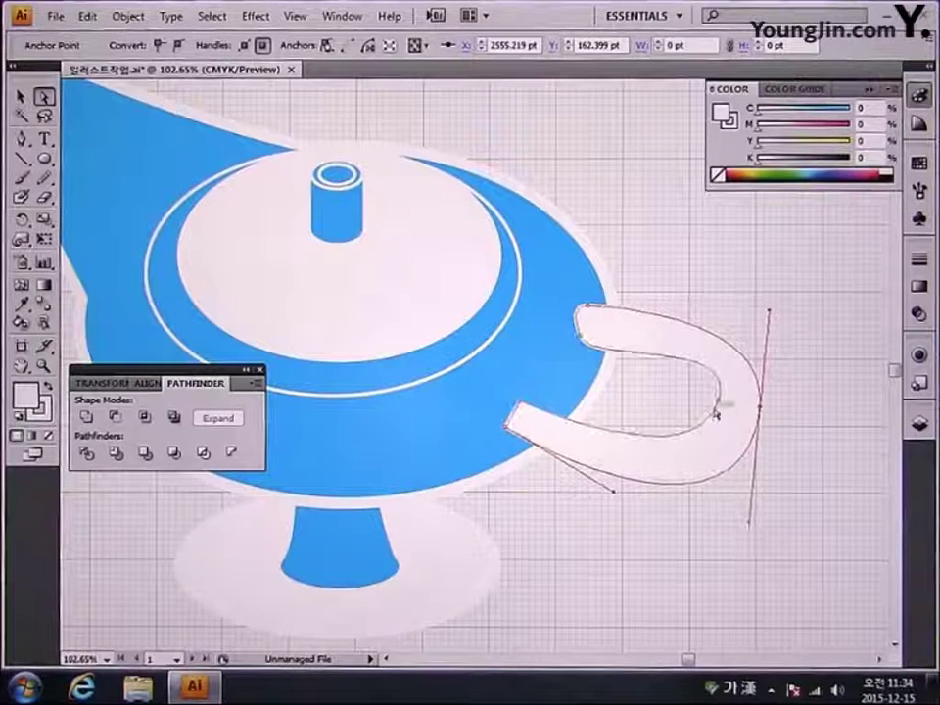
Step: Even out the handle's thickness by moving its inner anchor down and outward and adjusting the direction lines along the inner edge
left_click_drag(716, 415, 718, 421)
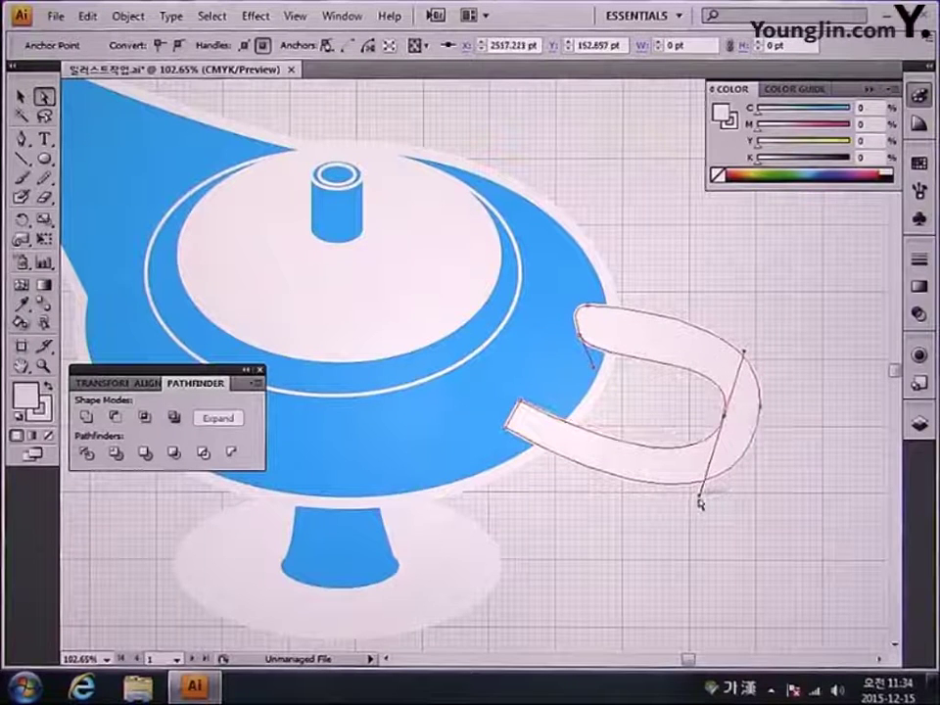
left_click_drag(700, 503, 695, 499)
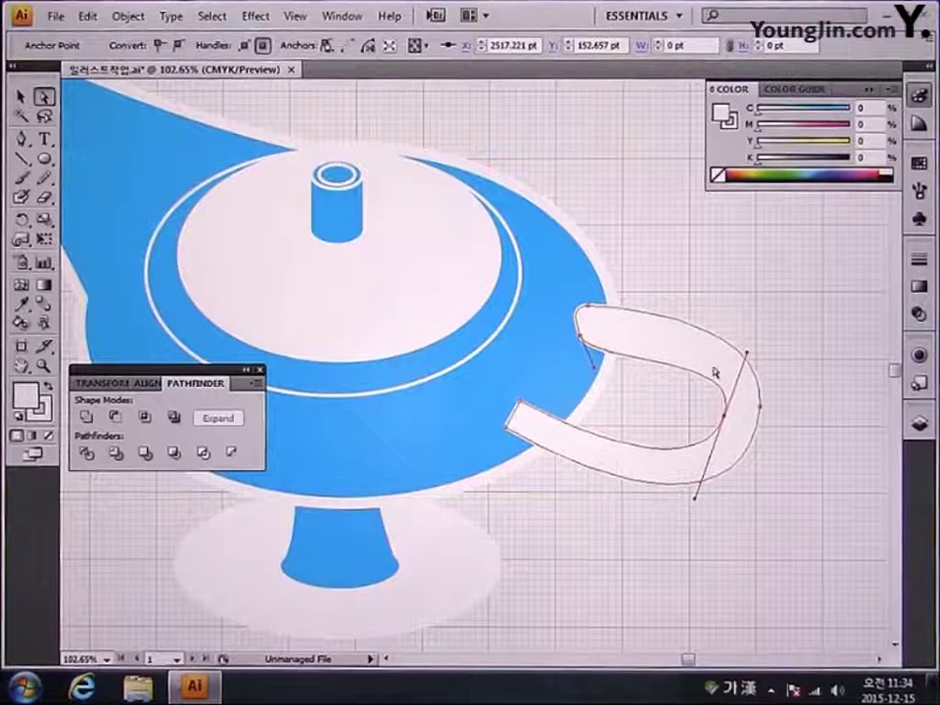
left_click_drag(585, 338, 614, 353)
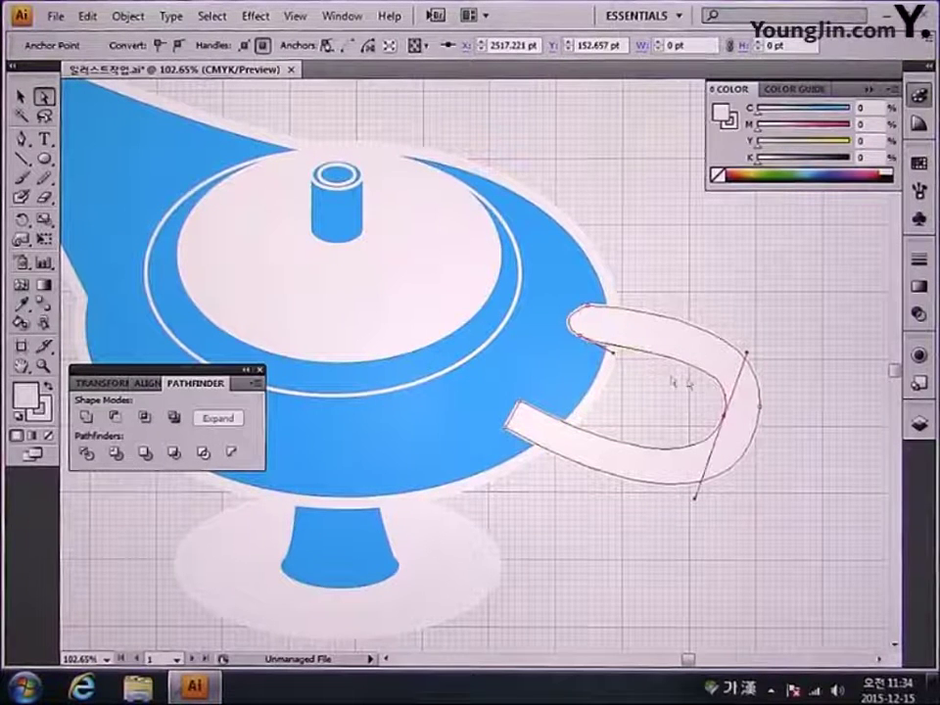
mouse_move(747, 355)
left_mouse_down()
mouse_move(754, 365)
mouse_move(755, 342)
mouse_move(748, 346)
left_mouse_up()
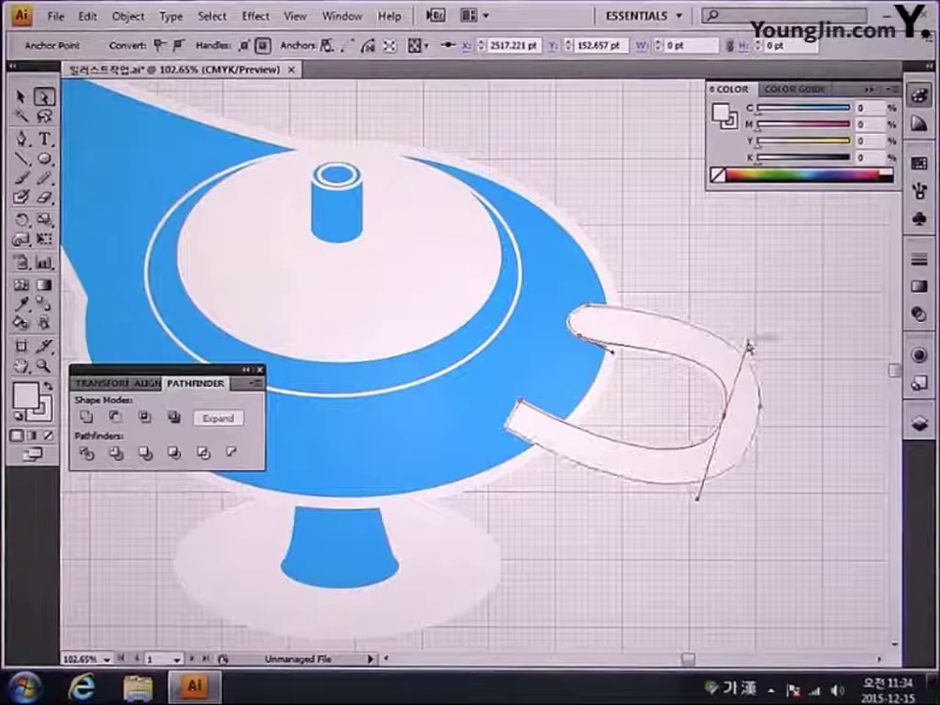
Step: Change the handle's fill to blue by setting its cyan value to 100
left_click(22, 97)
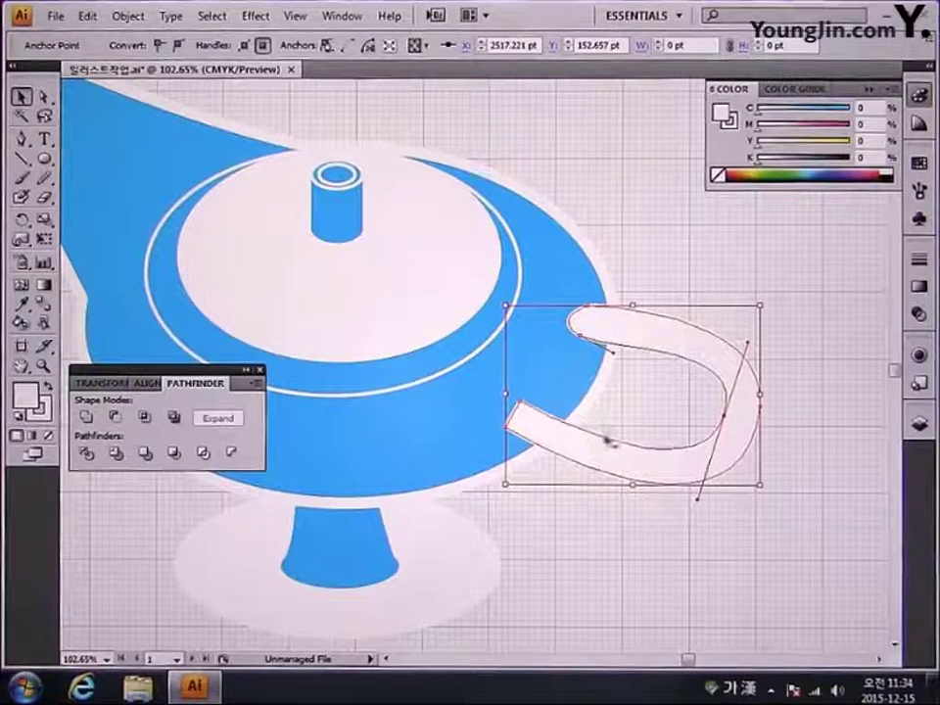
double_click(33, 396)
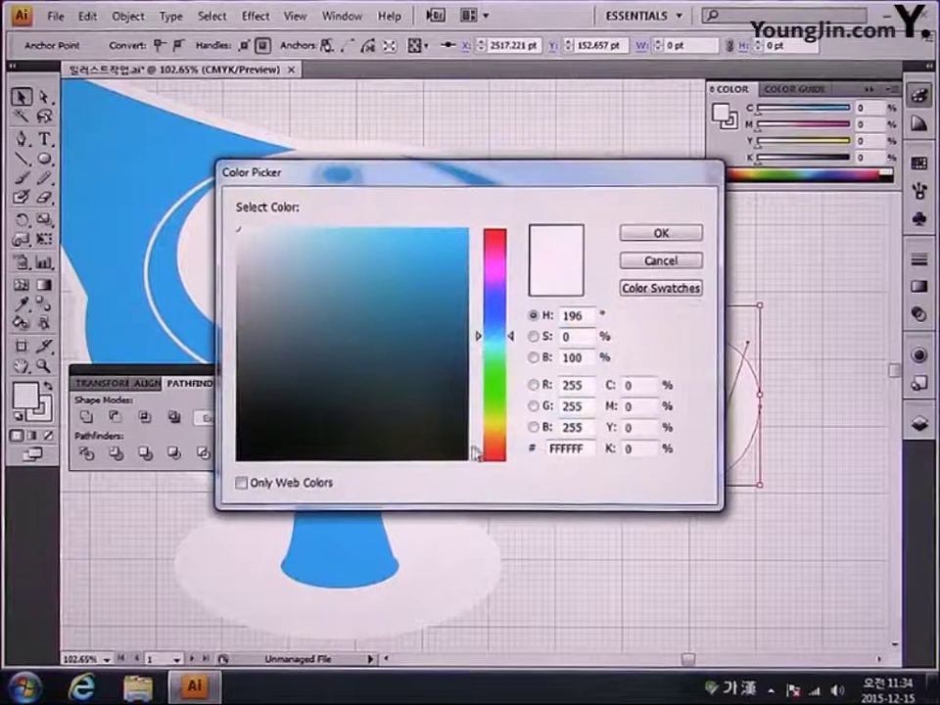
double_click(632, 386)
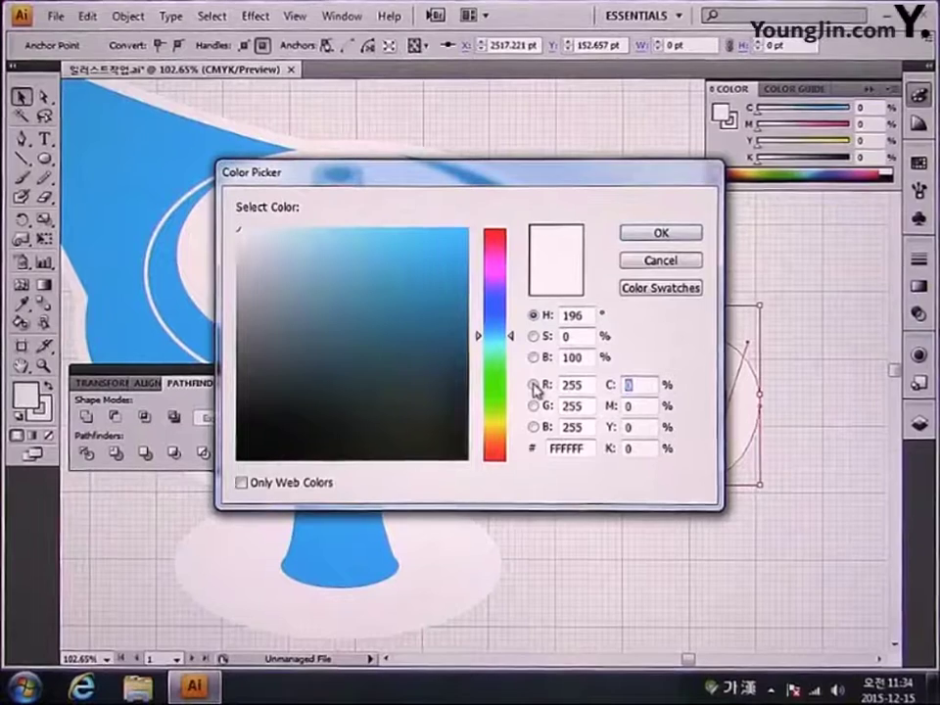
type("100")
key("Tab")
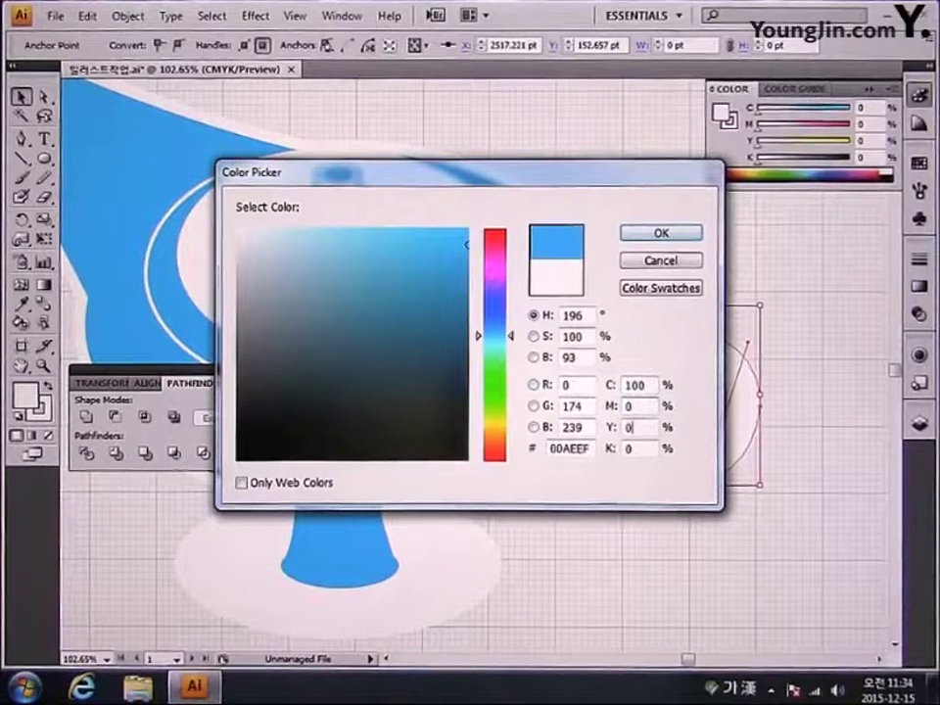
key("Tab")
key("Return")
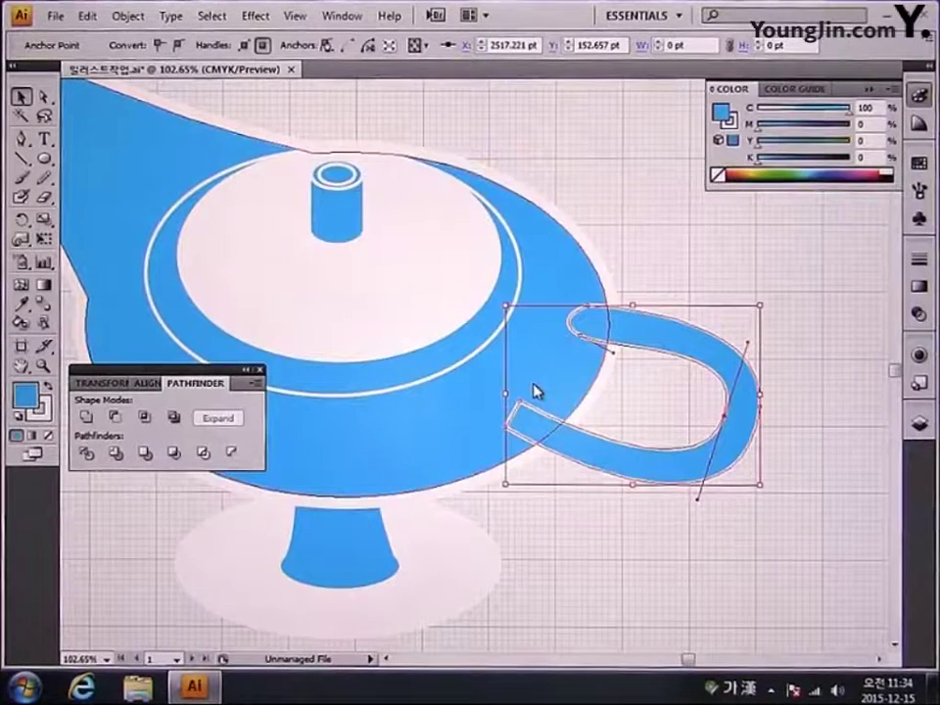
Step: Send the handle to the back, behind the blue body, and deselect it
right_click(639, 484)
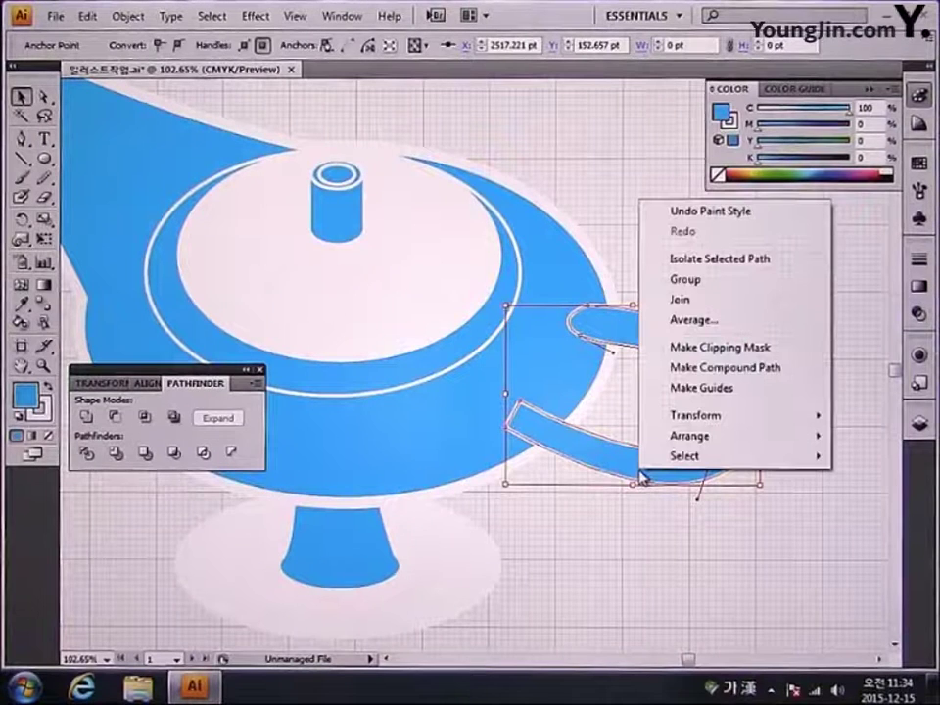
mouse_move(685, 446)
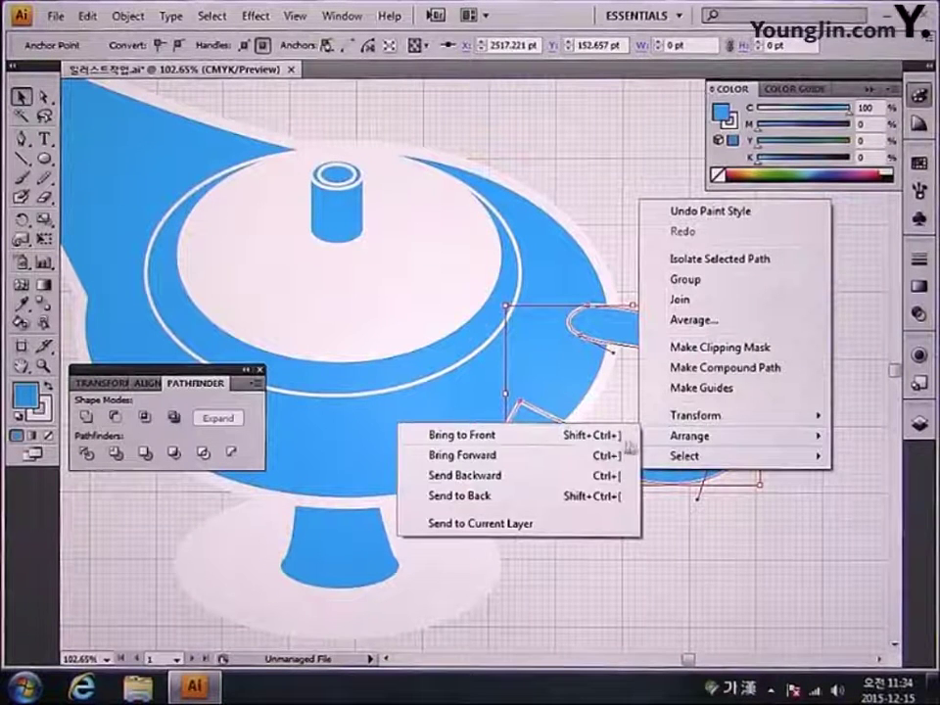
left_click(484, 498)
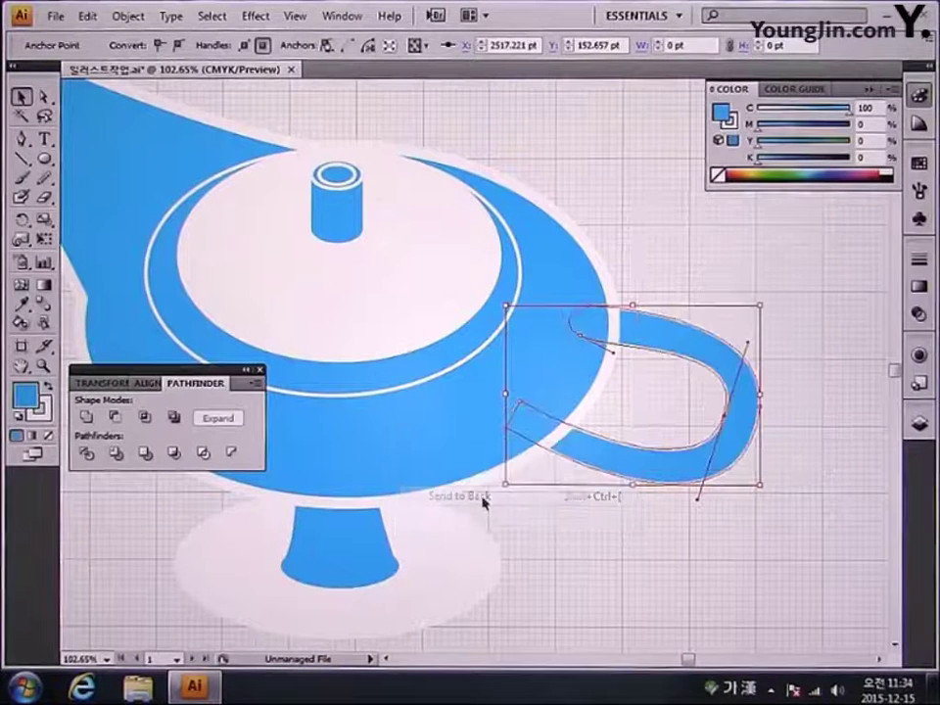
left_click(571, 527)
Step: Select all parts of the teapot, convert their strokes to outlines with Outline Stroke and group them
left_click_drag(541, 518, 635, 524)
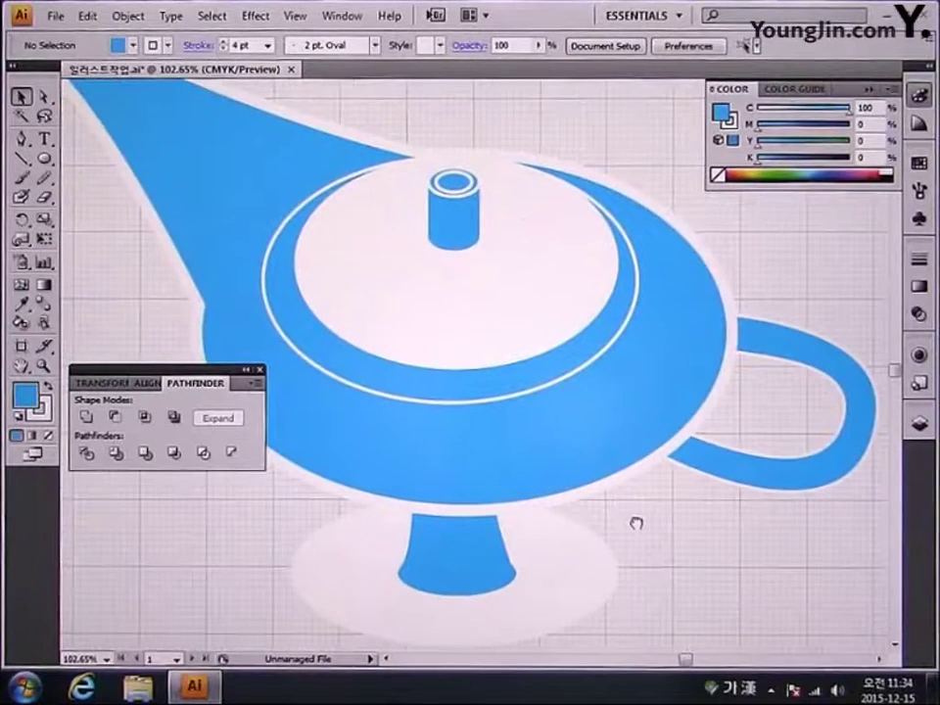
key("ctrl+1")
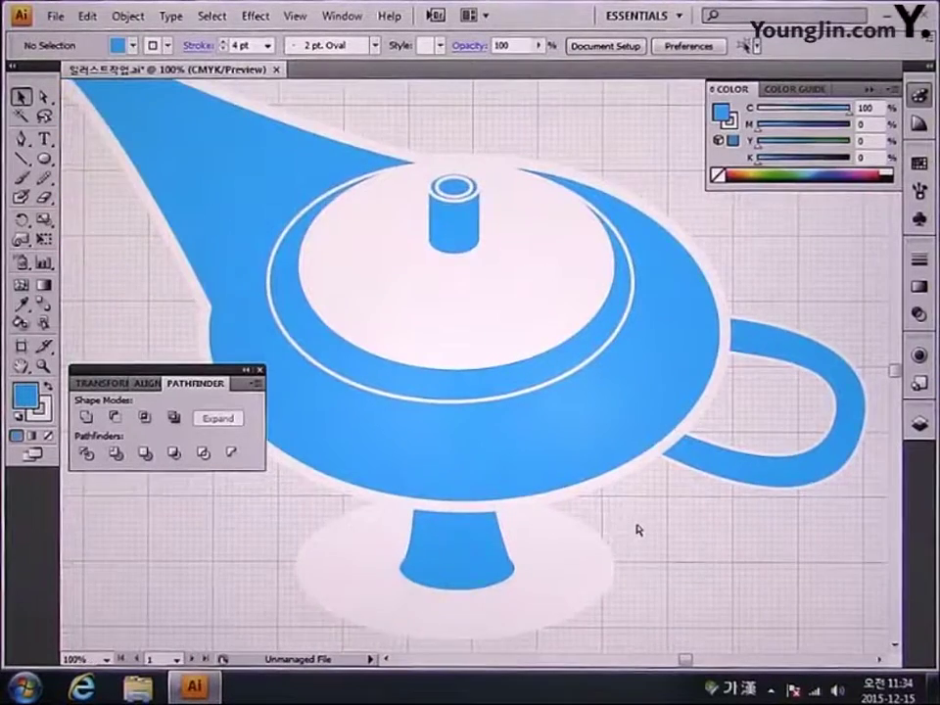
key("ctrl+minus")
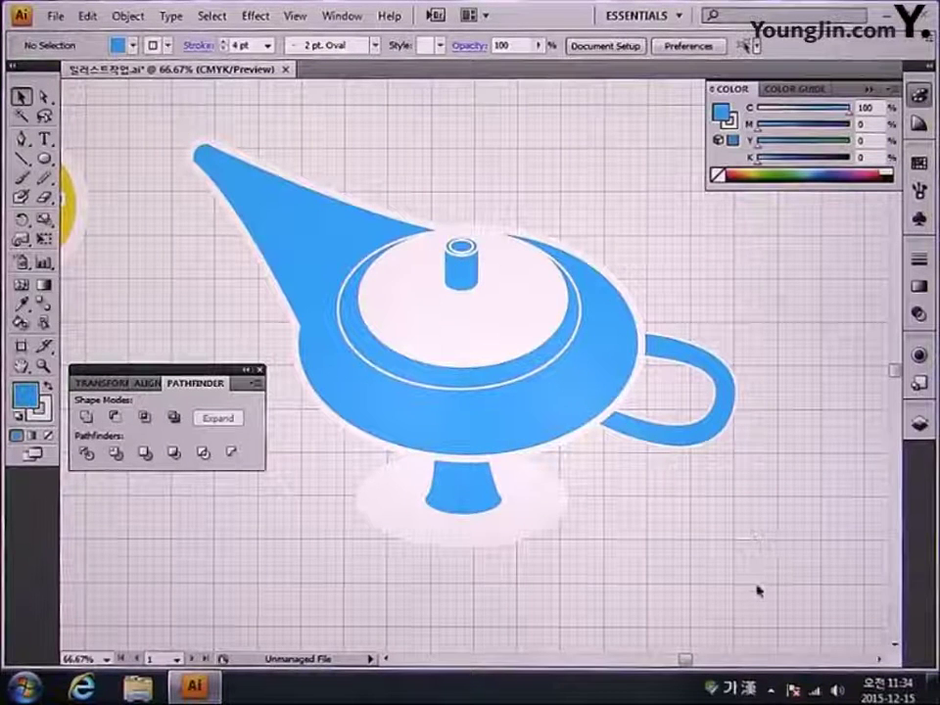
left_click_drag(755, 586, 138, 121)
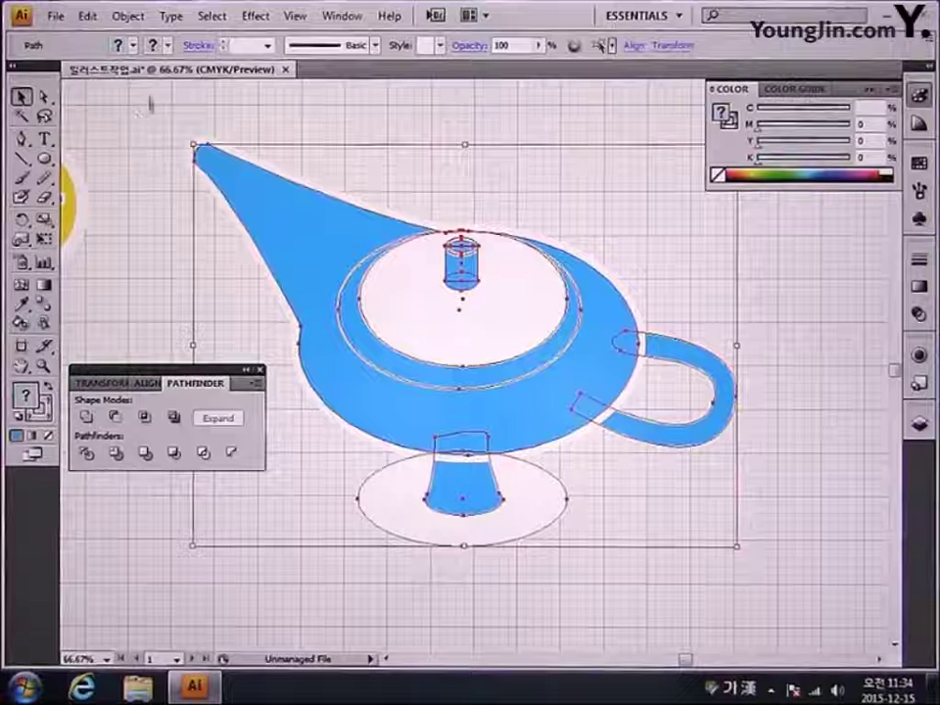
left_click(127, 17)
mouse_move(197, 374)
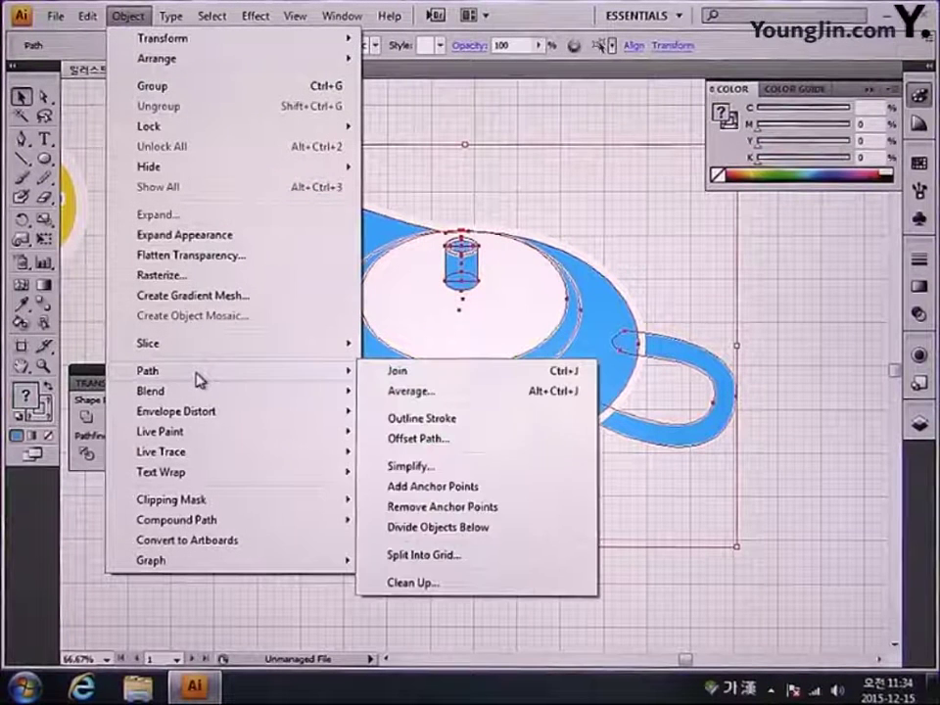
left_click(480, 419)
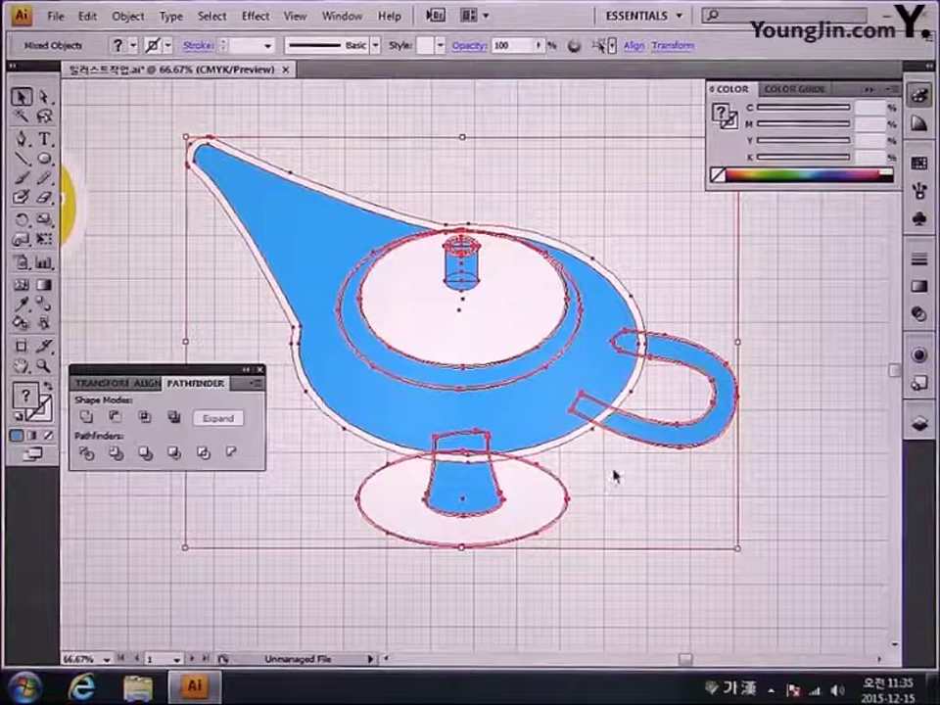
key("ctrl+g")
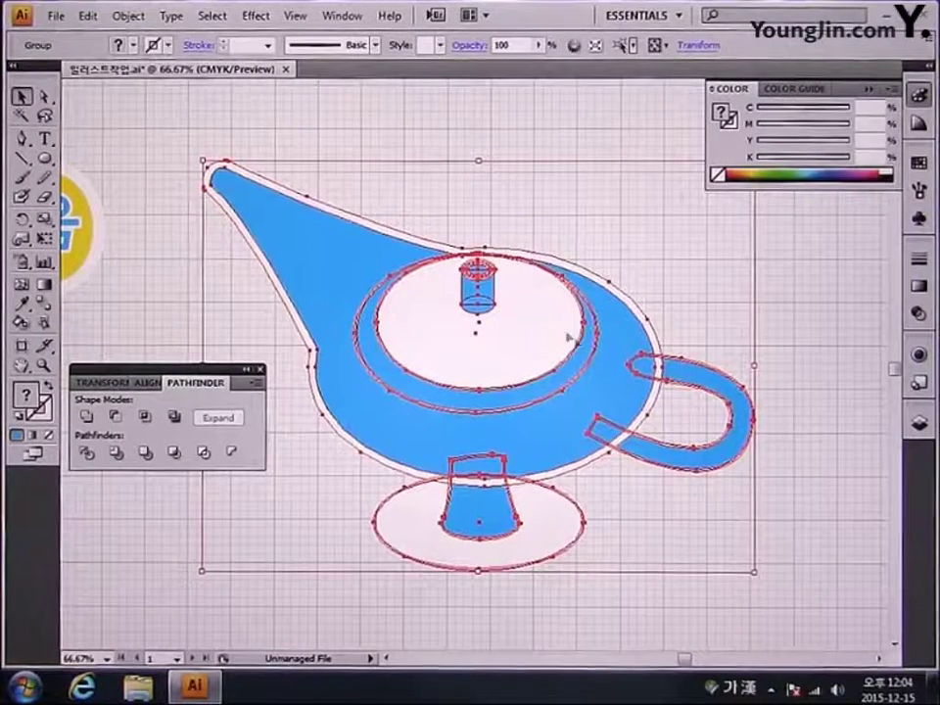
Step: Draw a tilted five-pointed star with the Star tool in the empty area to the right of the teapot
left_click_drag(768, 430, 338, 460)
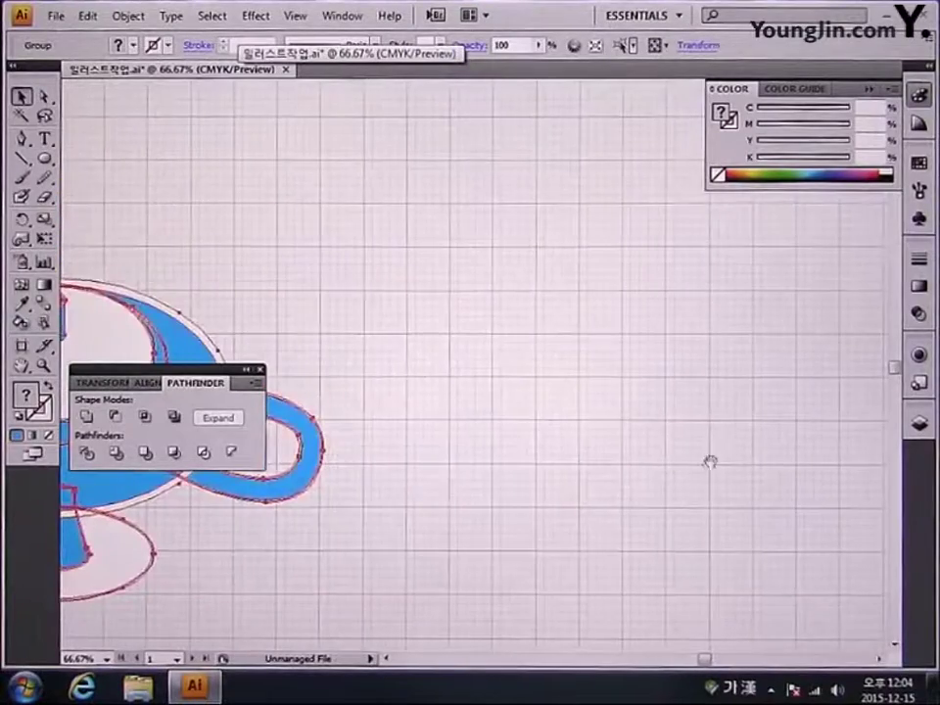
left_click_drag(709, 459, 598, 479)
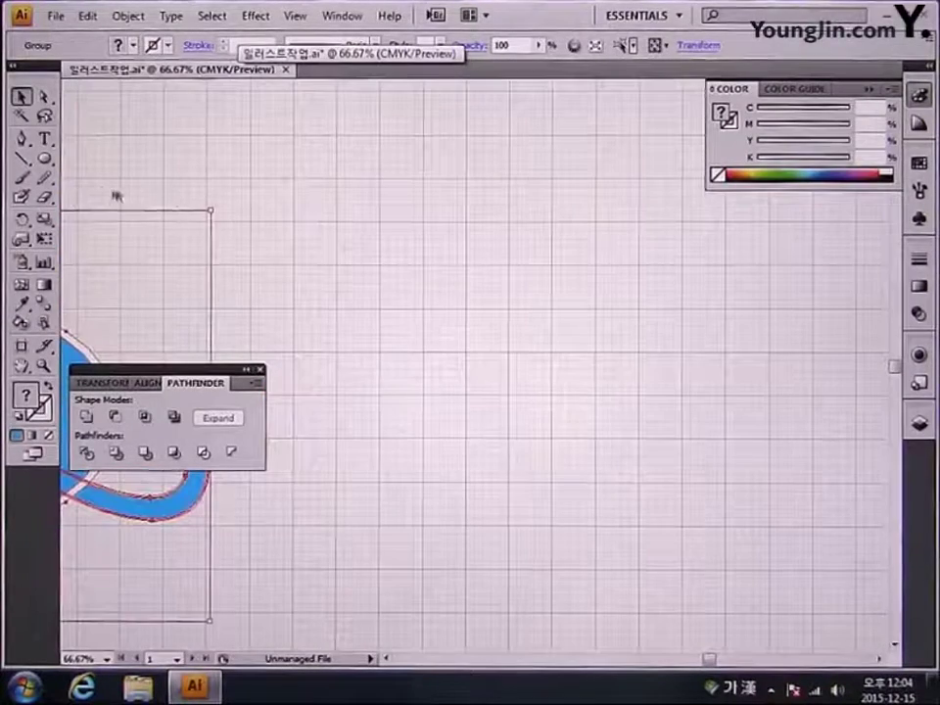
left_click_drag(44, 159, 108, 238)
left_click_drag(366, 295, 439, 353)
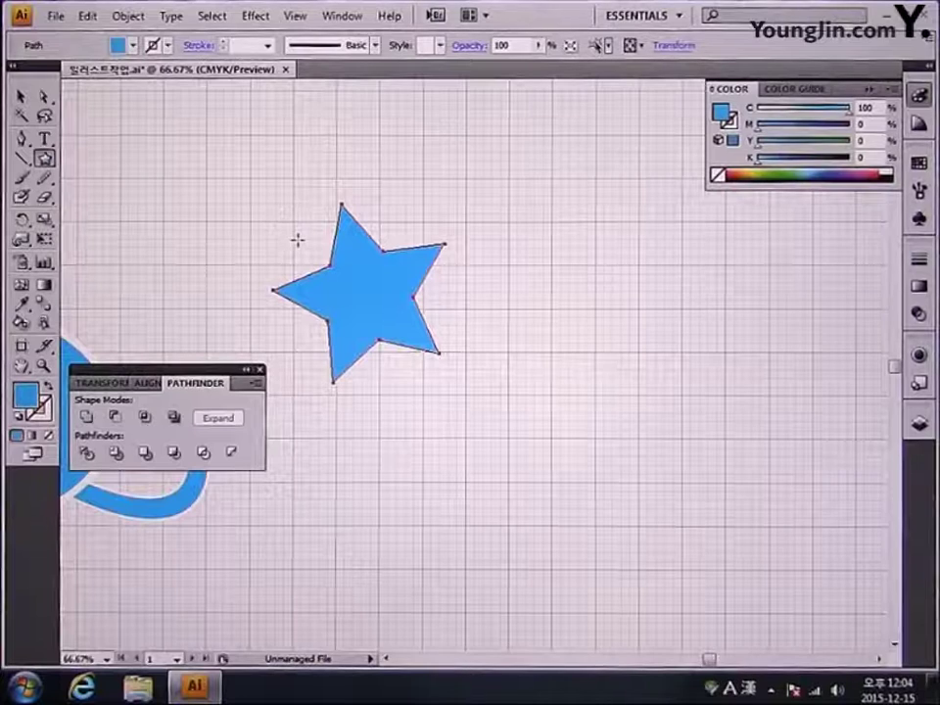
Step: Set the star's fill to pink with C 0, M 85, Y 0, K 0
key("Hangul")
key("a")
left_click_drag(234, 190, 438, 359)
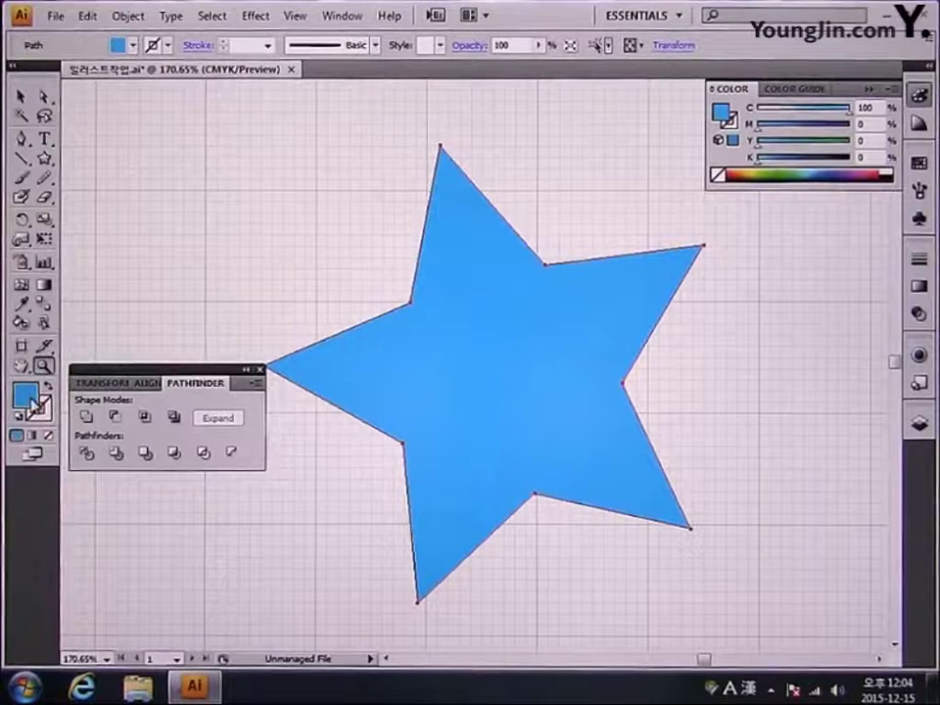
double_click(24, 394)
double_click(635, 385)
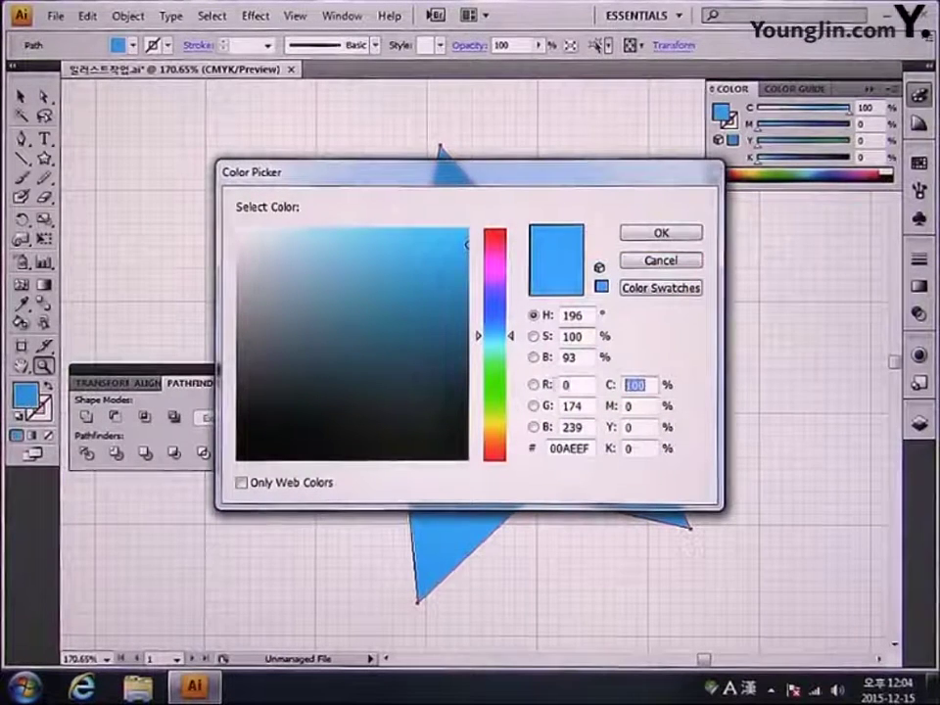
type("0")
key("Tab")
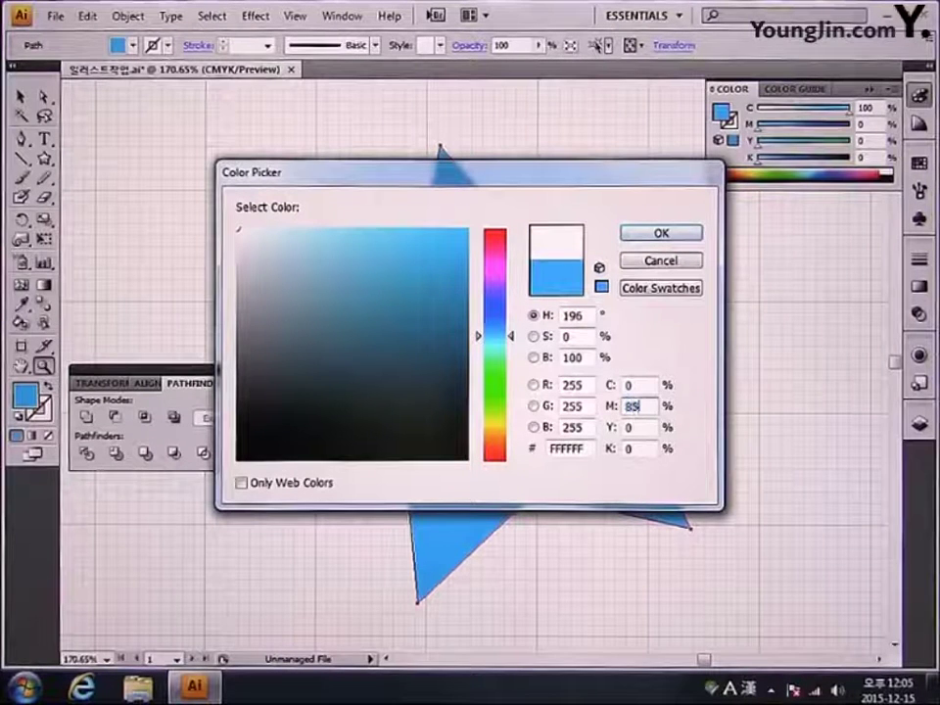
key("Tab")
key("Tab")
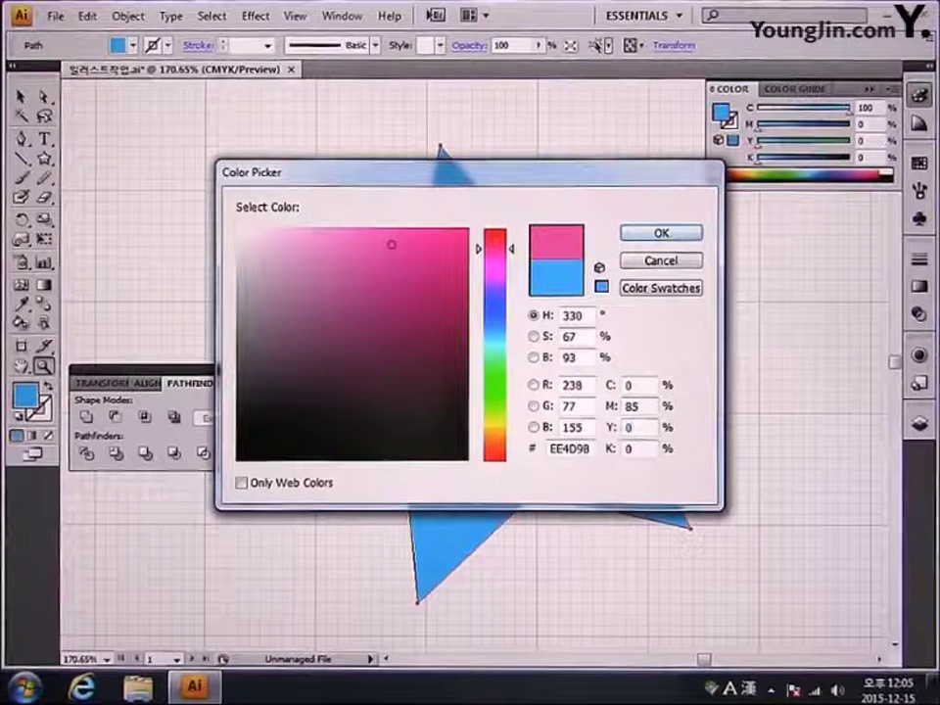
key("Return")
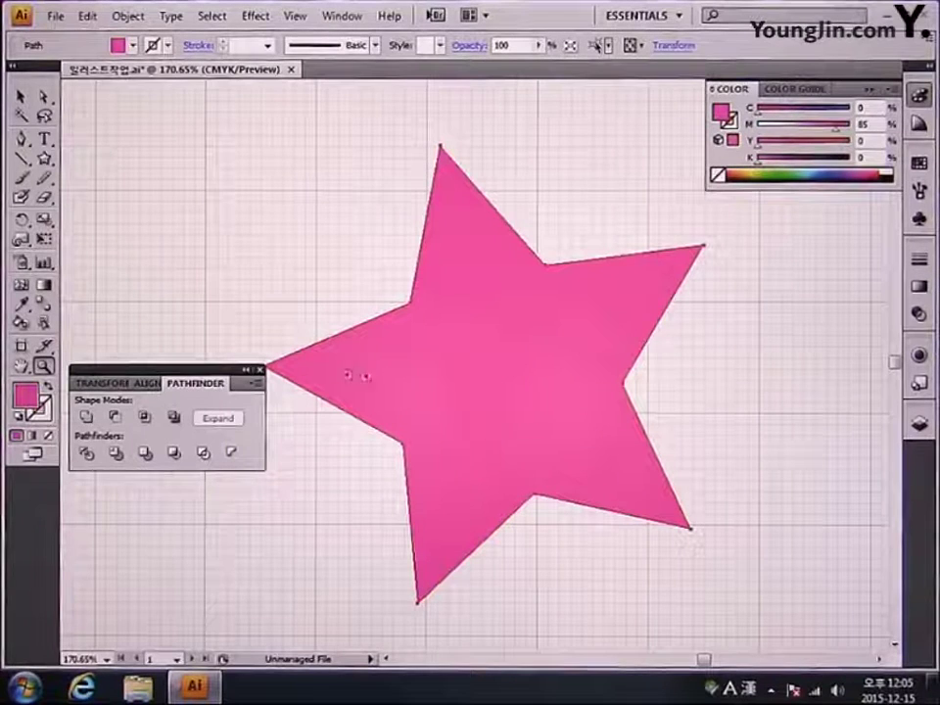
Step: Give the star a white stroke with C 0, M 0, Y 0, K 0
double_click(39, 407)
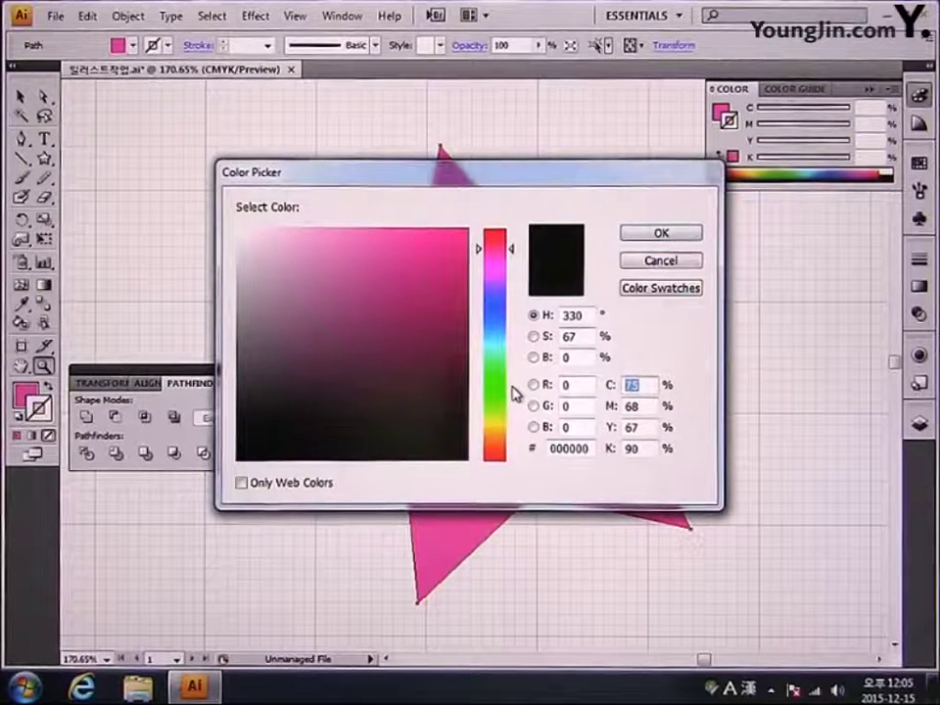
type("0")
key("Tab")
type("0")
key("Tab")
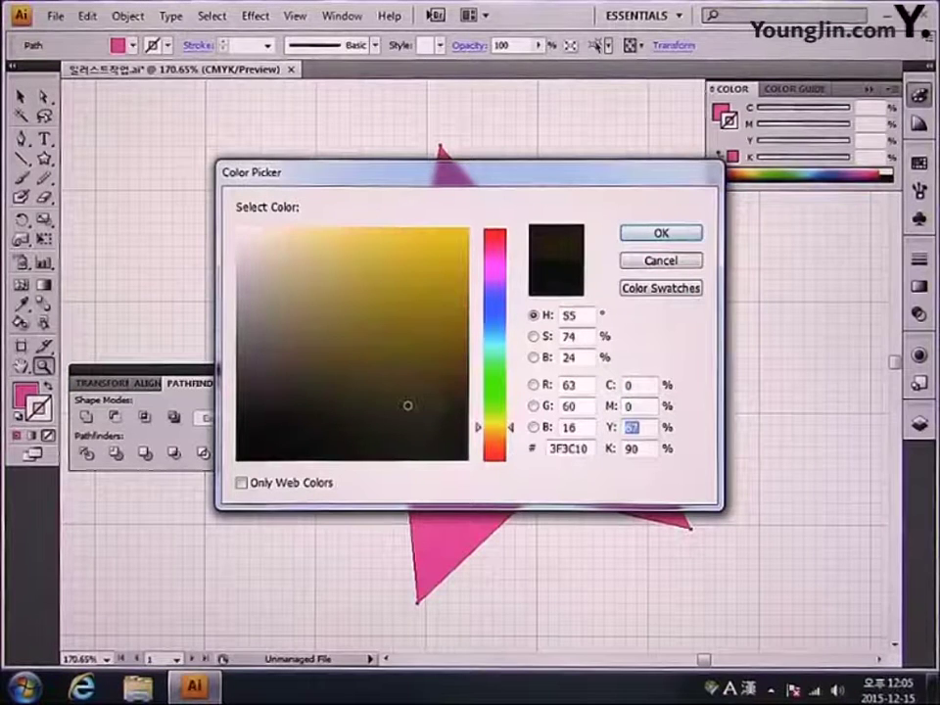
type("0")
key("Tab")
type("0")
key("Return")
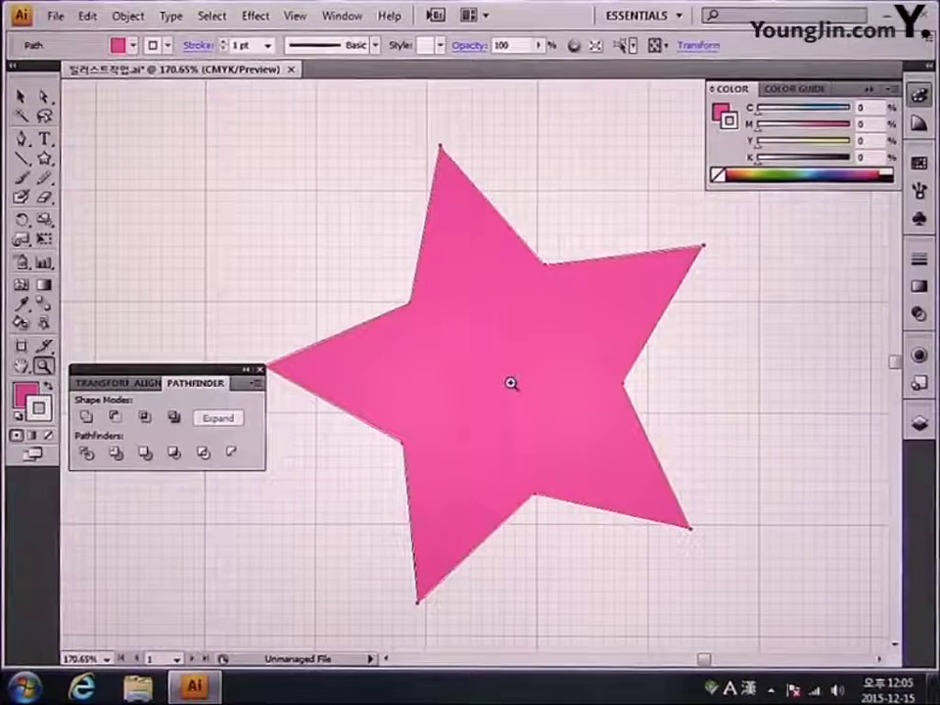
left_click(22, 159)
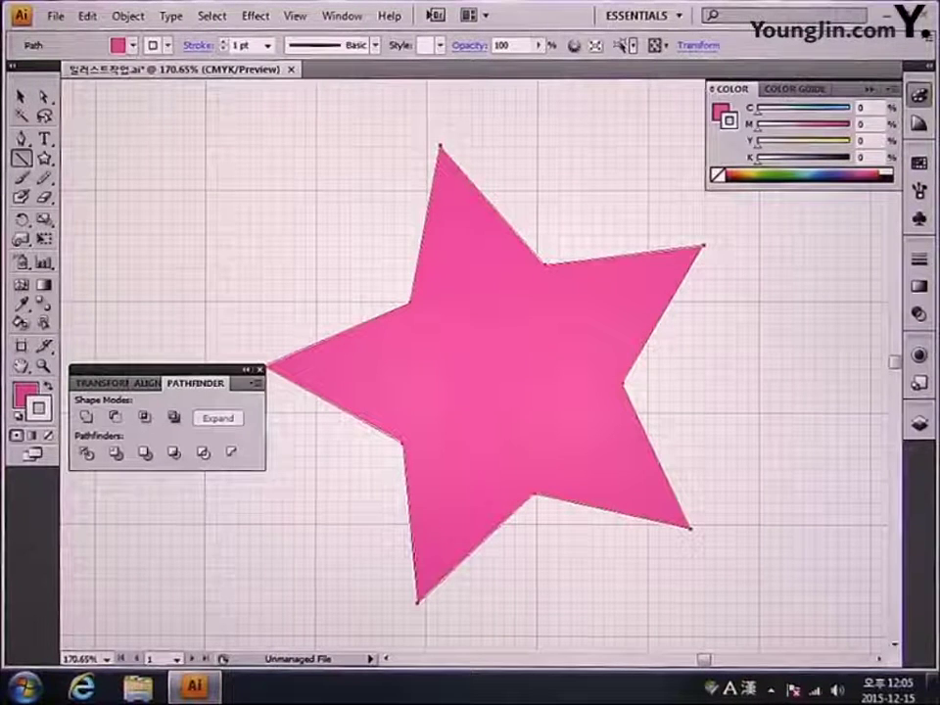
left_click_drag(486, 371, 440, 147)
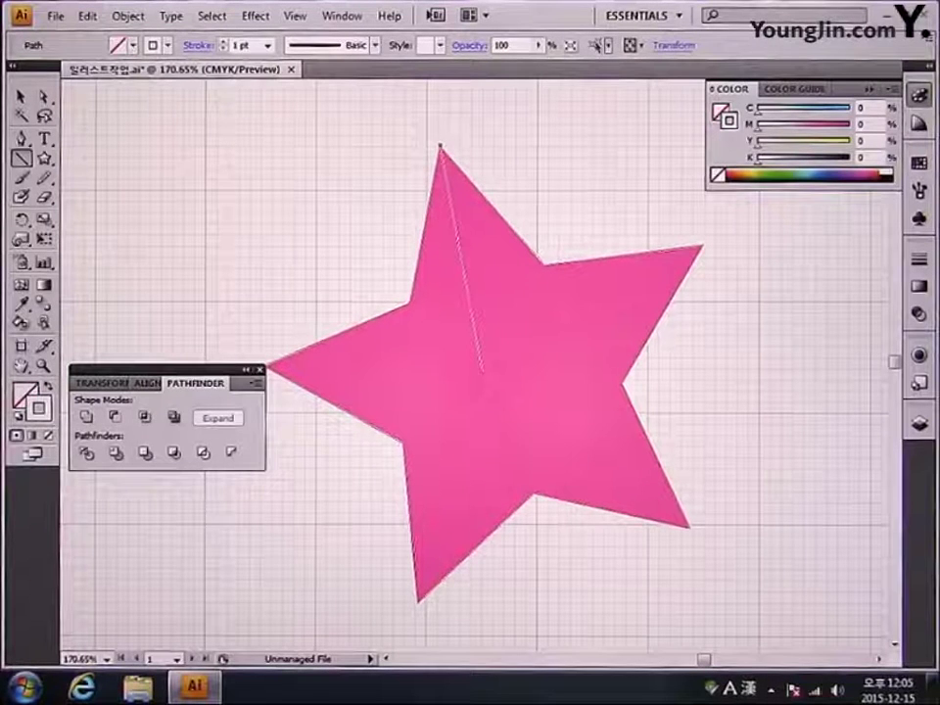
left_click_drag(482, 370, 438, 373)
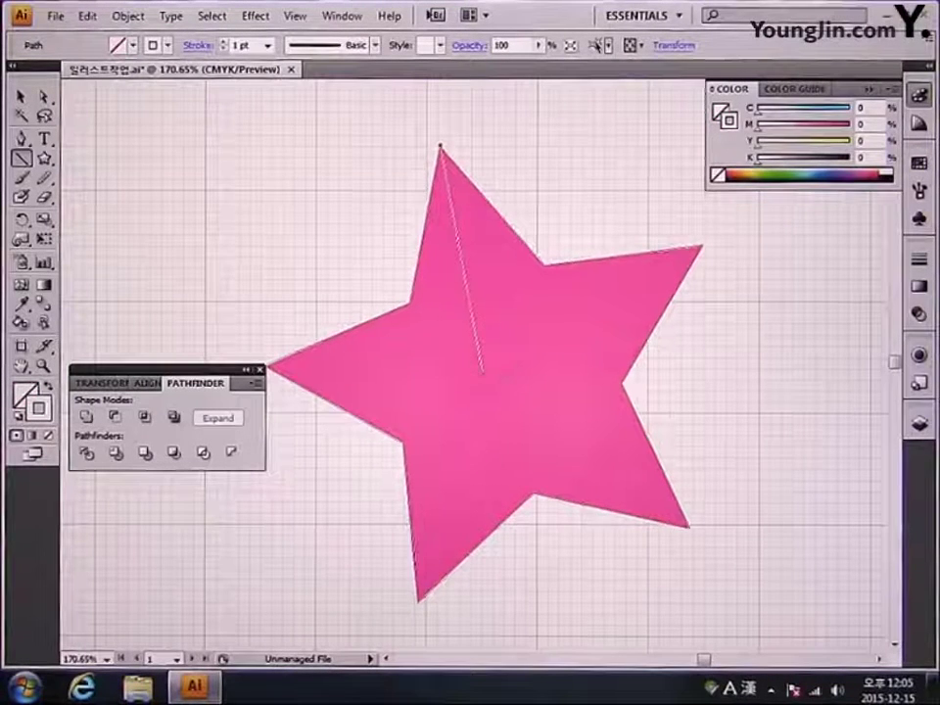
left_click_drag(441, 373, 492, 373)
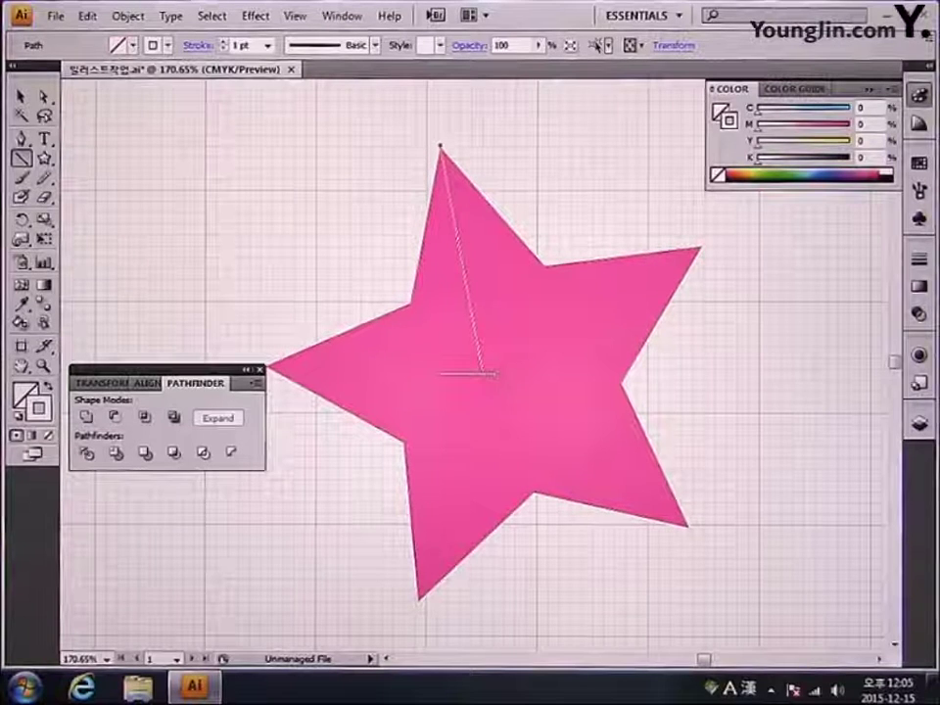
left_click(296, 16)
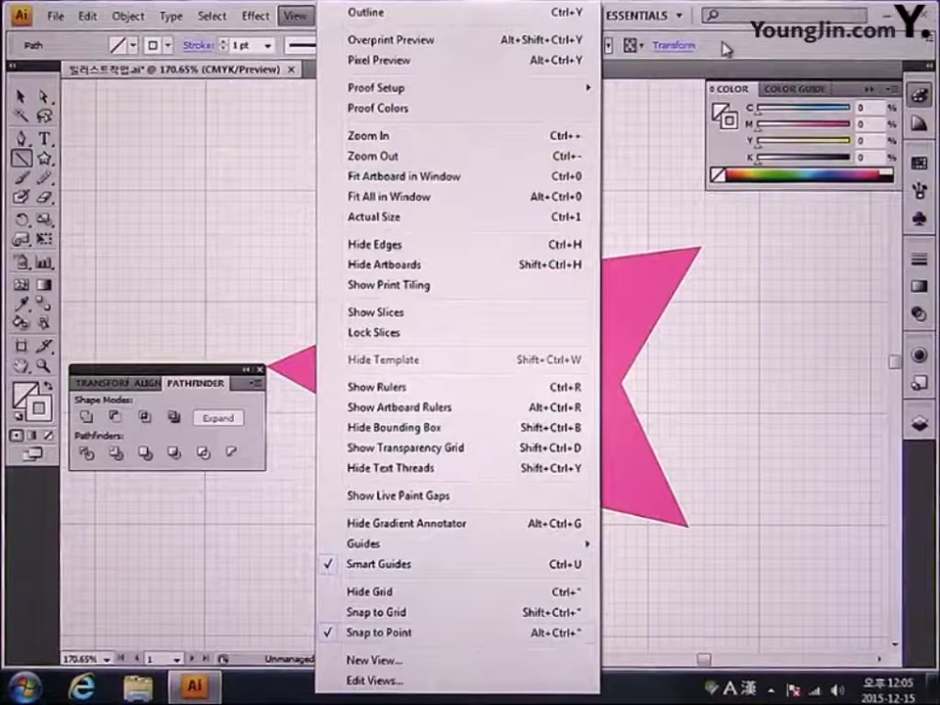
left_click_drag(440, 147, 482, 371)
left_click_drag(546, 262, 482, 373)
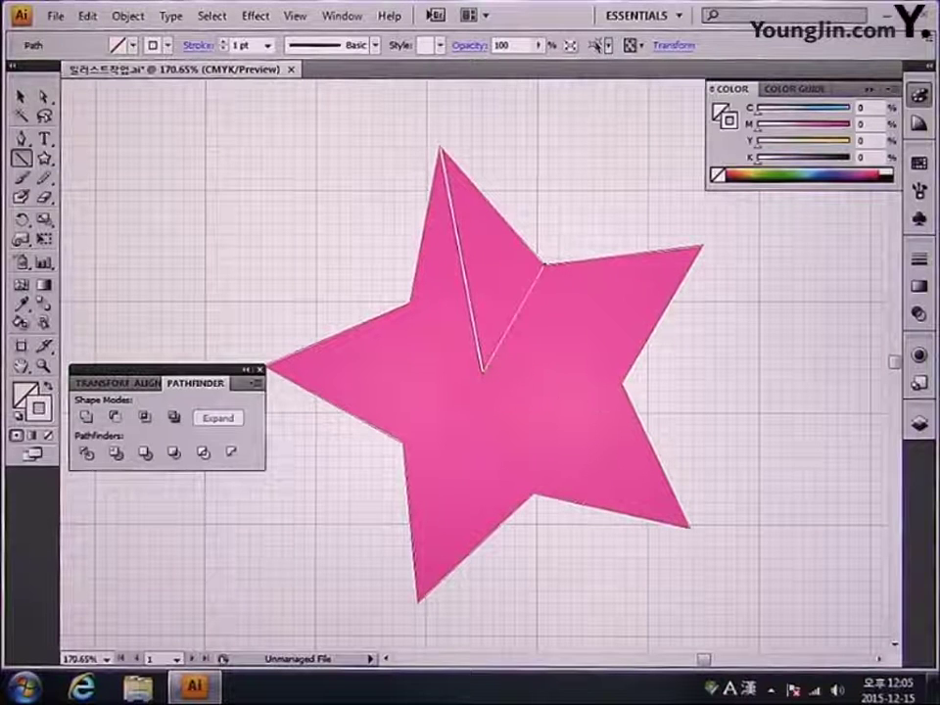
key("ctrl+z")
Step: Draw white straight lines with the Line Segment tool from the star's centre to each of its five tips and five inner corners
left_click_drag(440, 147, 418, 600)
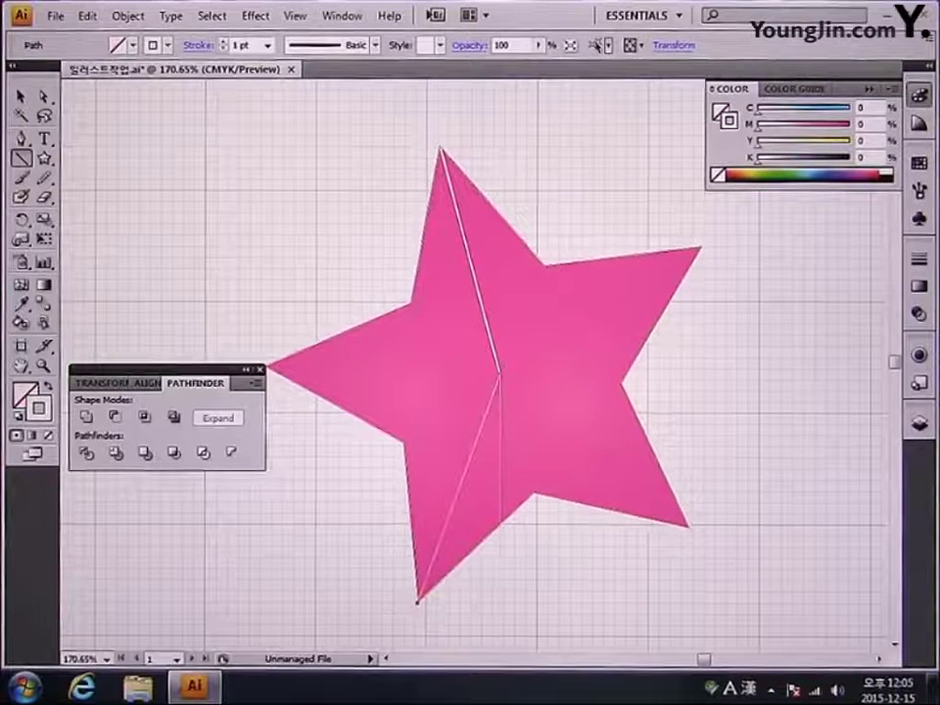
left_click_drag(499, 373, 267, 371)
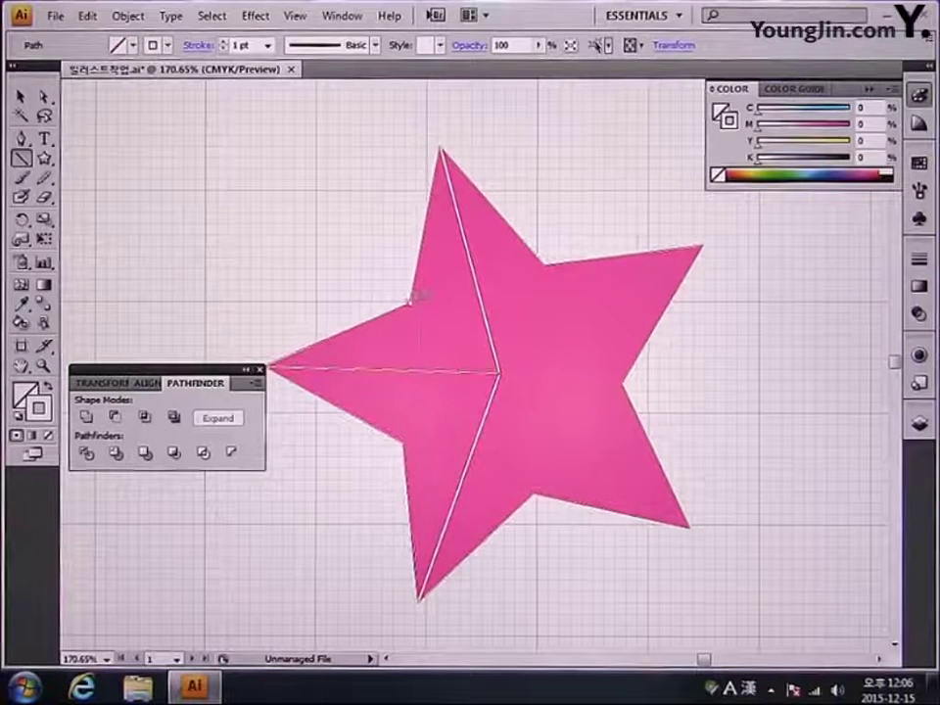
left_click_drag(411, 298, 404, 443)
left_click_drag(498, 373, 534, 491)
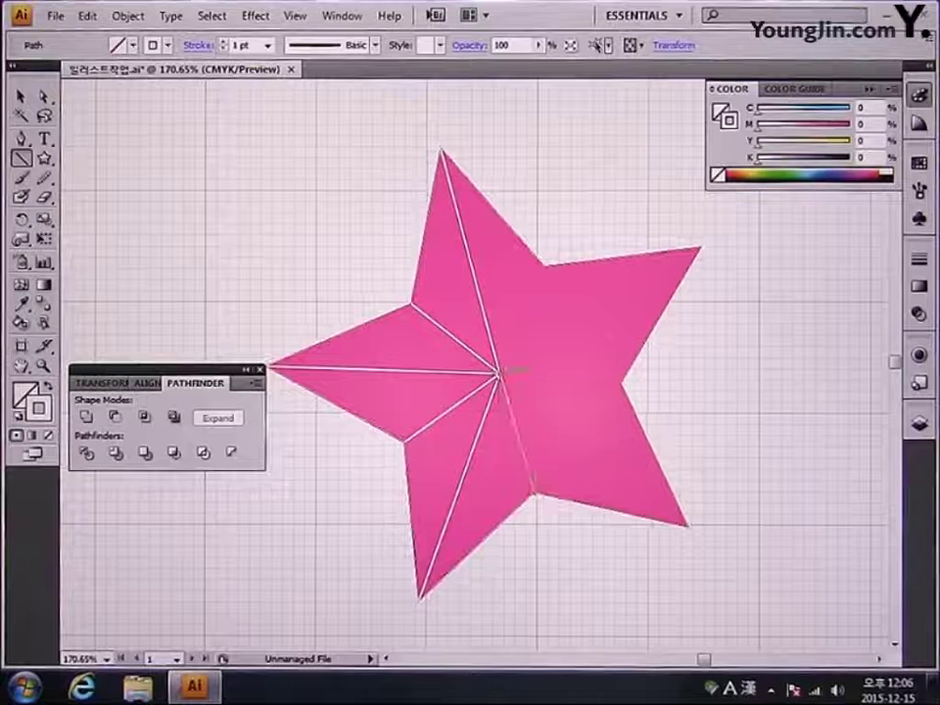
left_click_drag(500, 372, 623, 381)
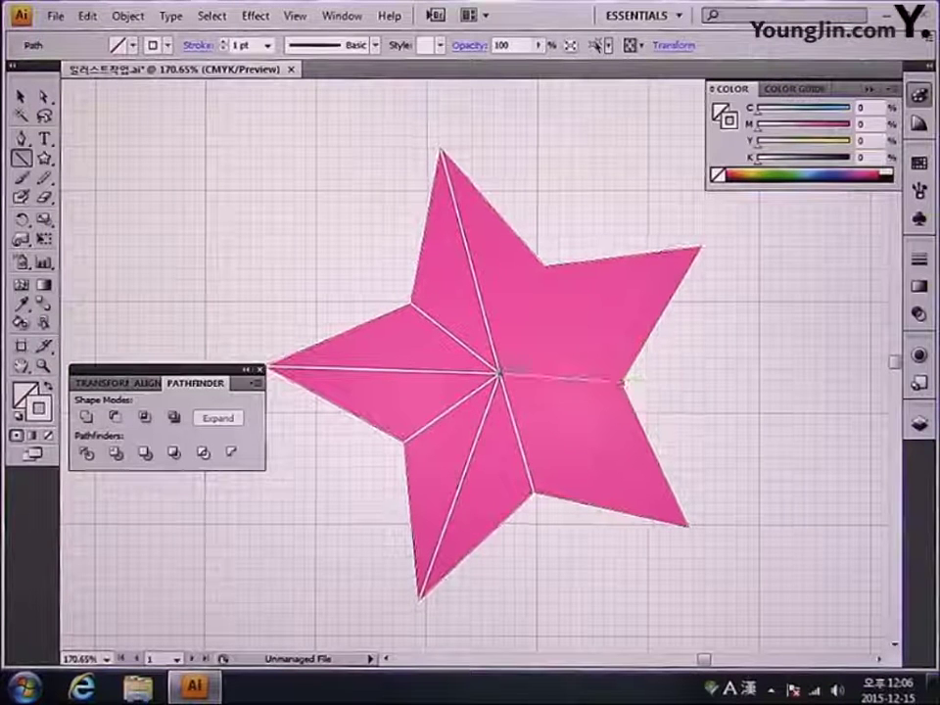
left_click_drag(701, 249, 544, 264)
mouse_move(499, 374)
left_mouse_down()
mouse_move(667, 472)
mouse_move(690, 526)
left_mouse_up()
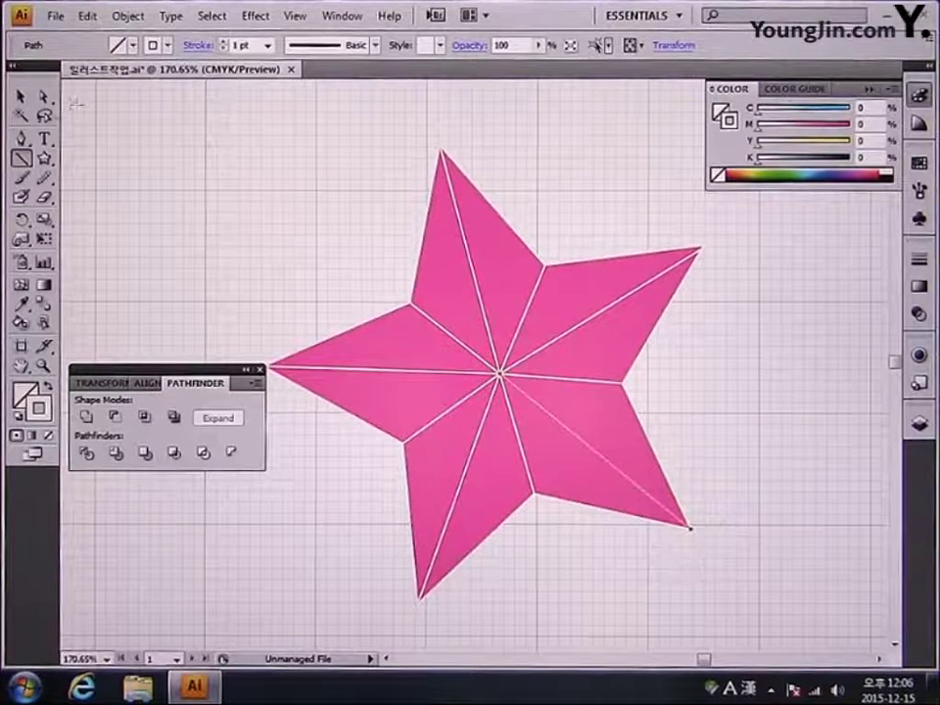
Step: Select the pink star with all its lines, scale it down to about half its size and deselect it
key("v")
left_click(325, 203)
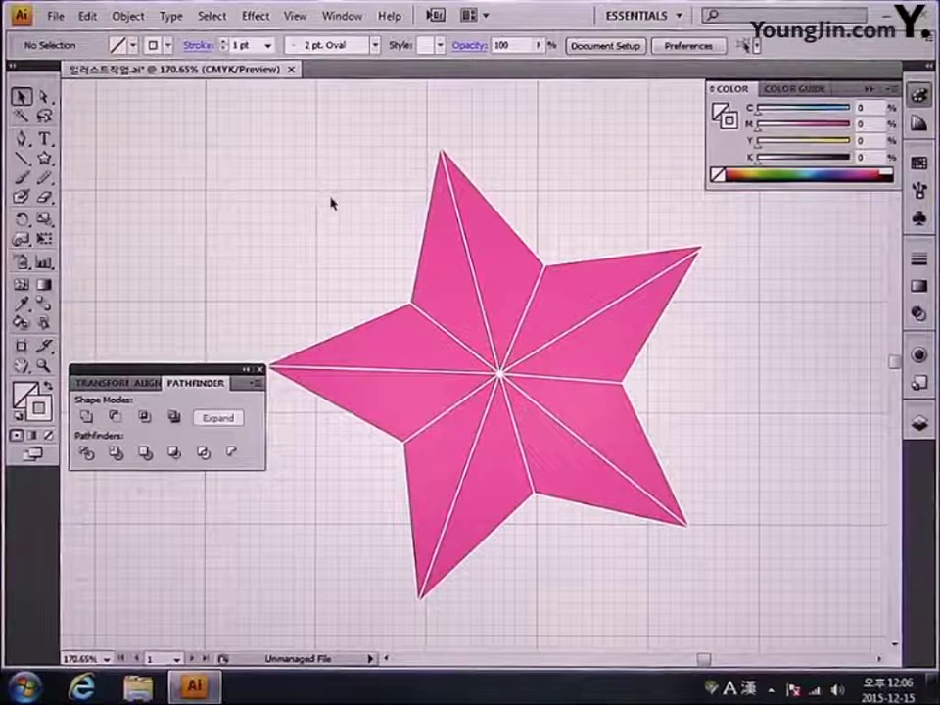
left_click_drag(336, 200, 730, 590)
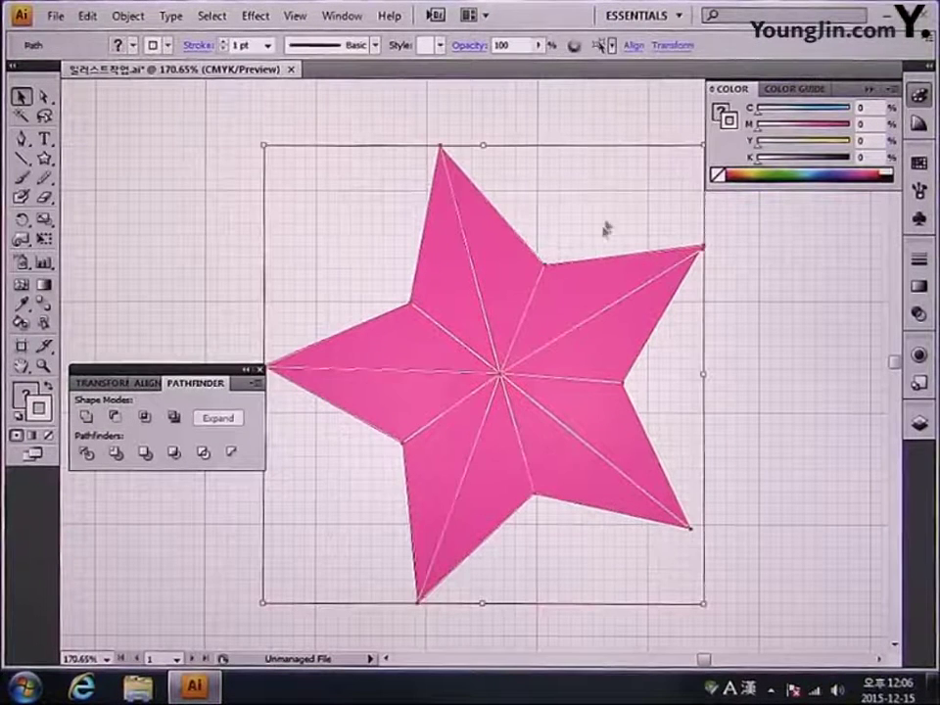
left_click_drag(706, 148, 489, 369)
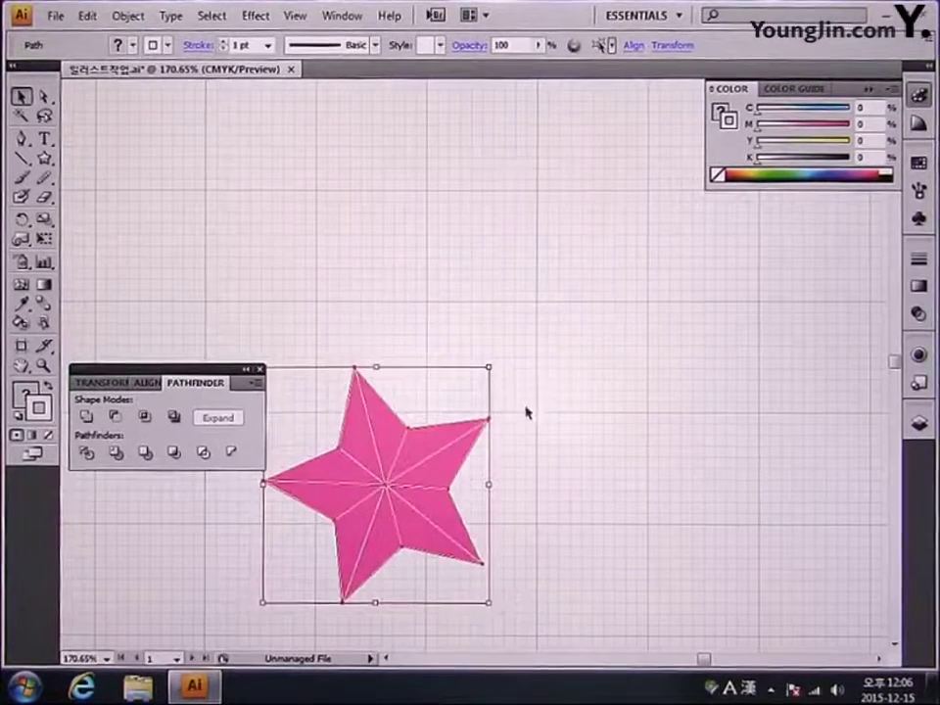
scroll(526, 413, "down", 5)
left_click(571, 353)
Step: Draw a small tilted five-pointed star with the Star tool just to the right of the pink star
key("z")
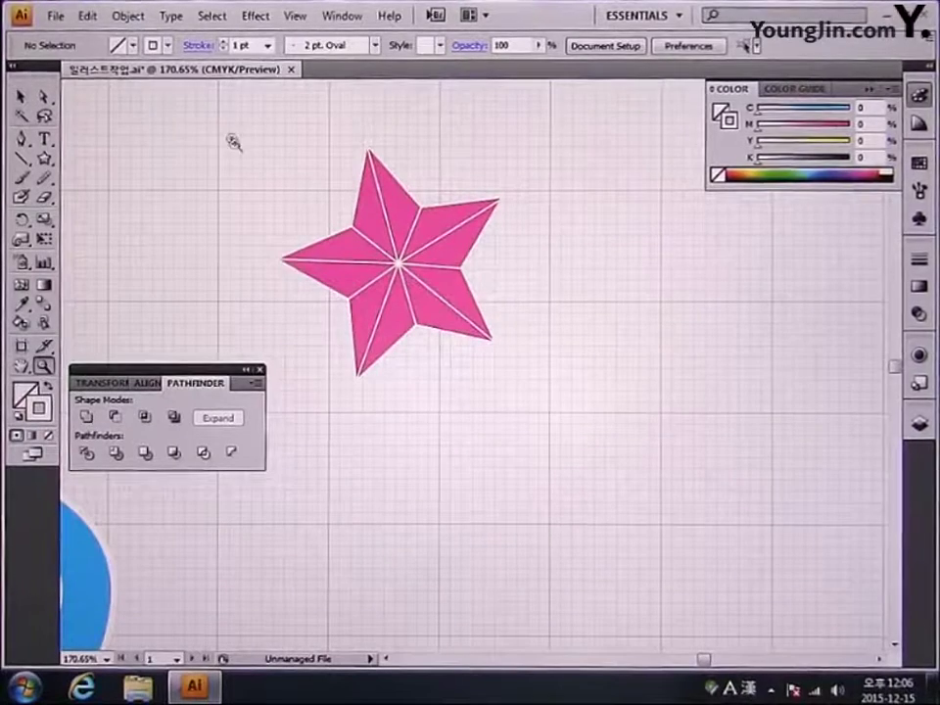
left_click_drag(233, 143, 798, 550)
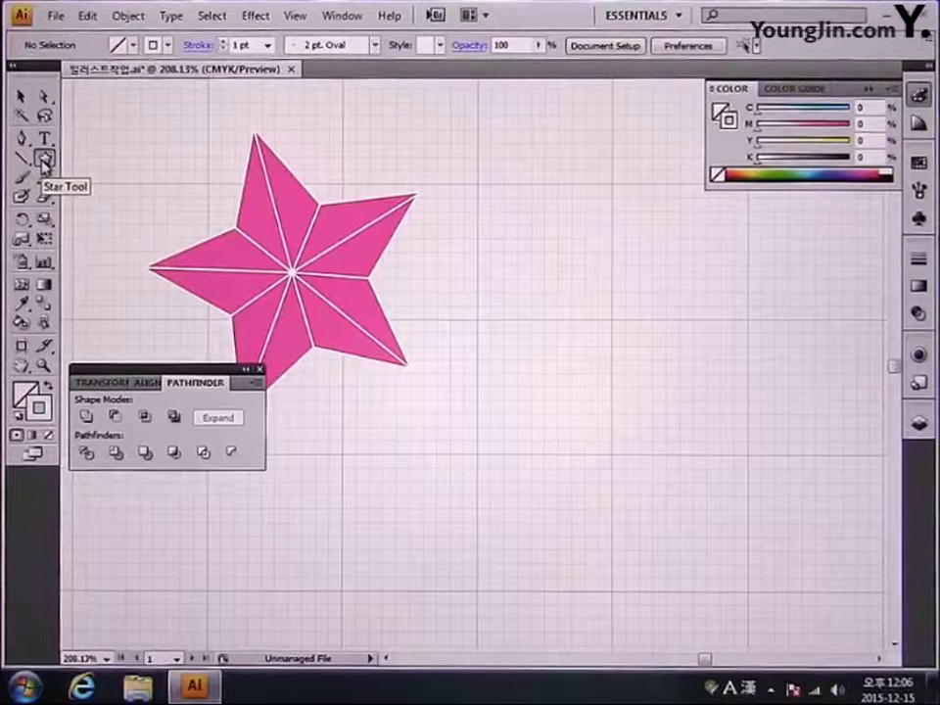
left_click(44, 160)
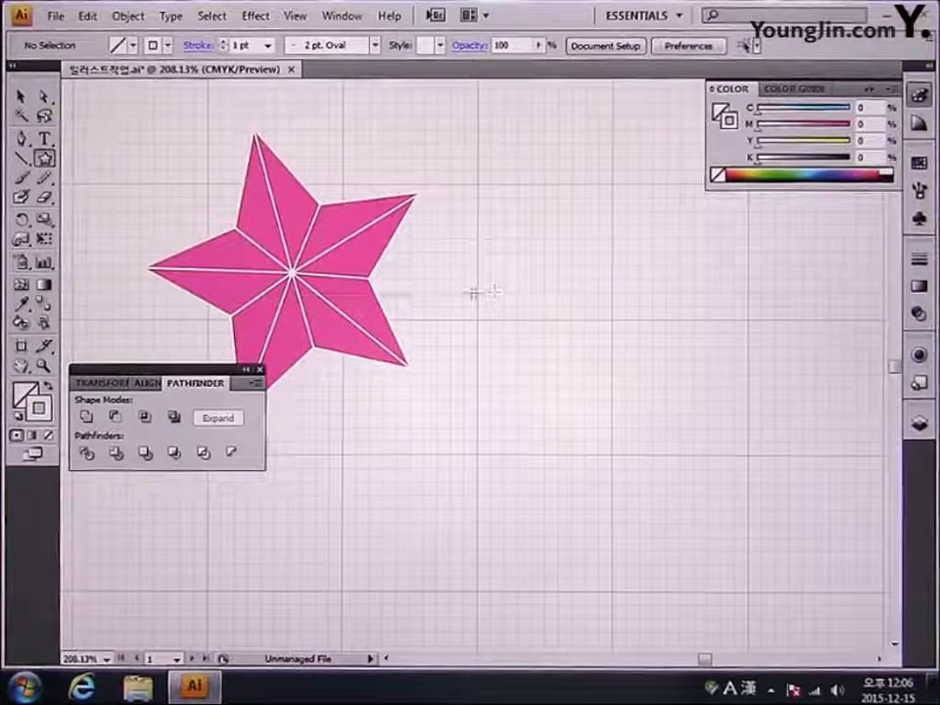
left_click_drag(469, 294, 502, 315)
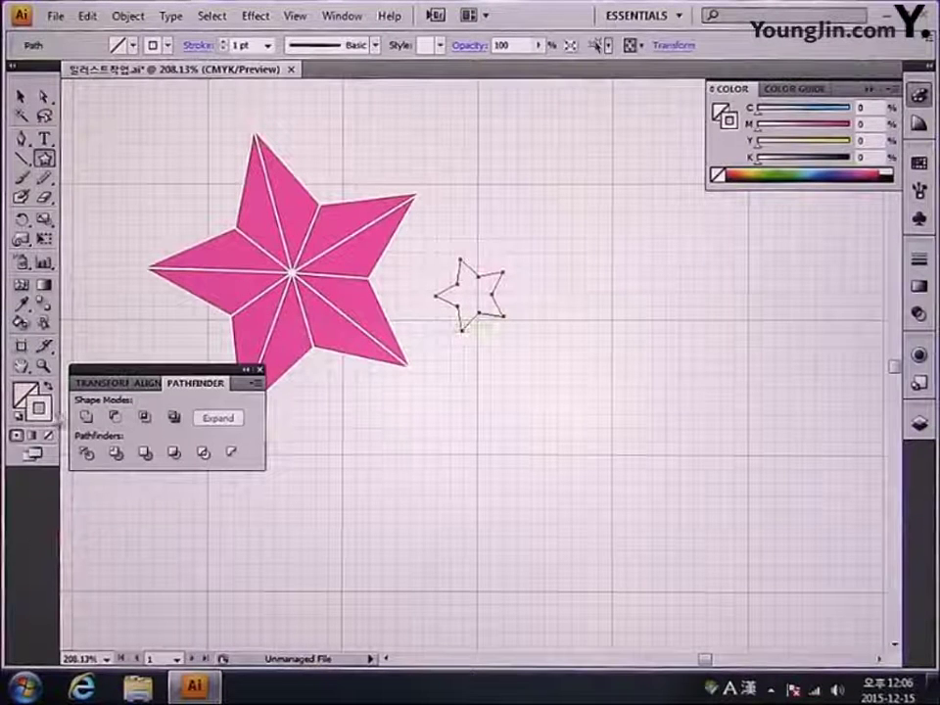
Step: Remove the small star's stroke and fill it with a dark purple of about C 77, M 96, Y 0, K 0
left_click(48, 435)
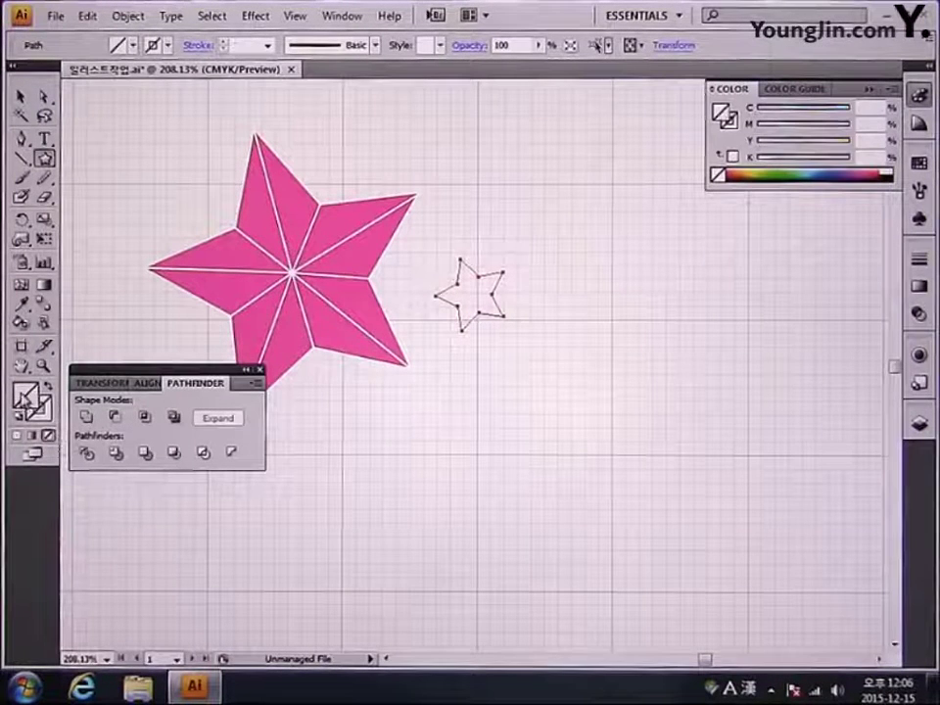
double_click(23, 393)
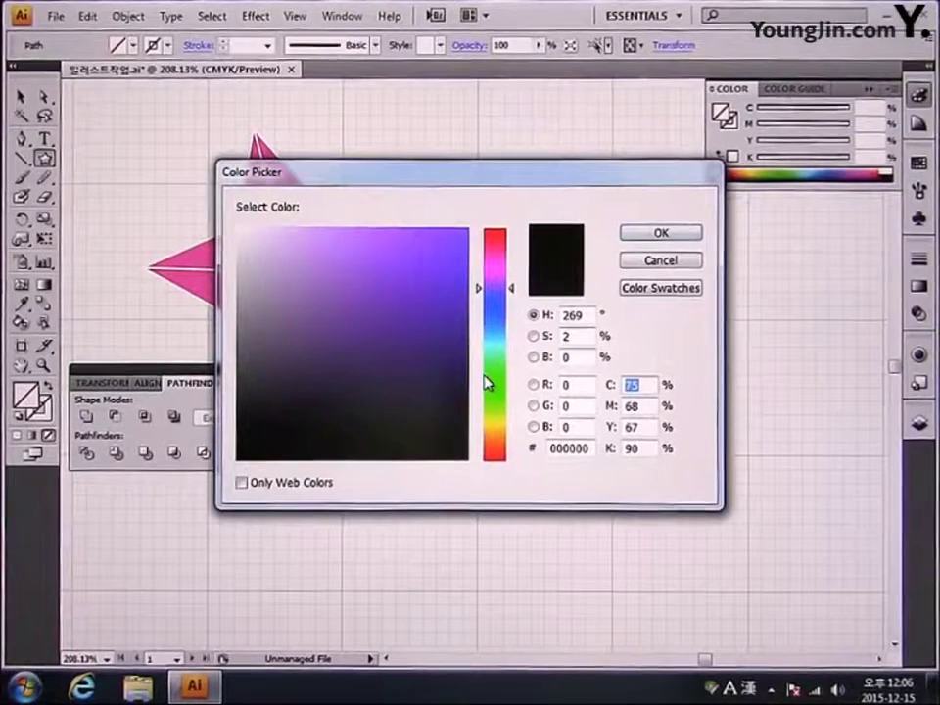
left_click_drag(411, 321, 411, 314)
left_click(661, 232)
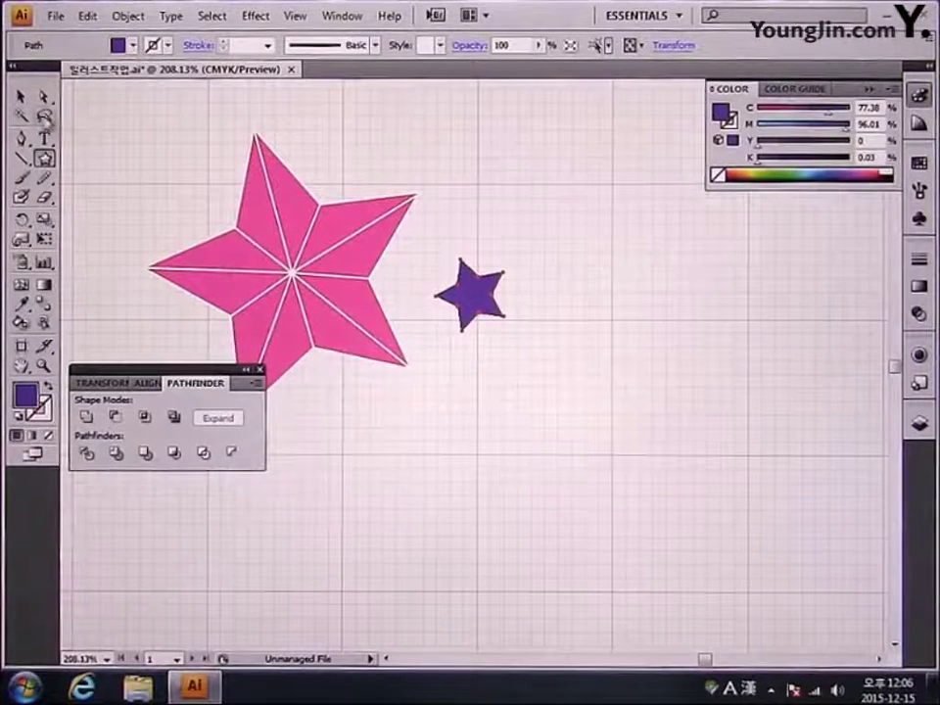
Step: Move and duplicate the small purple star so that five of them are scattered to the right of the pink star
left_click(21, 97)
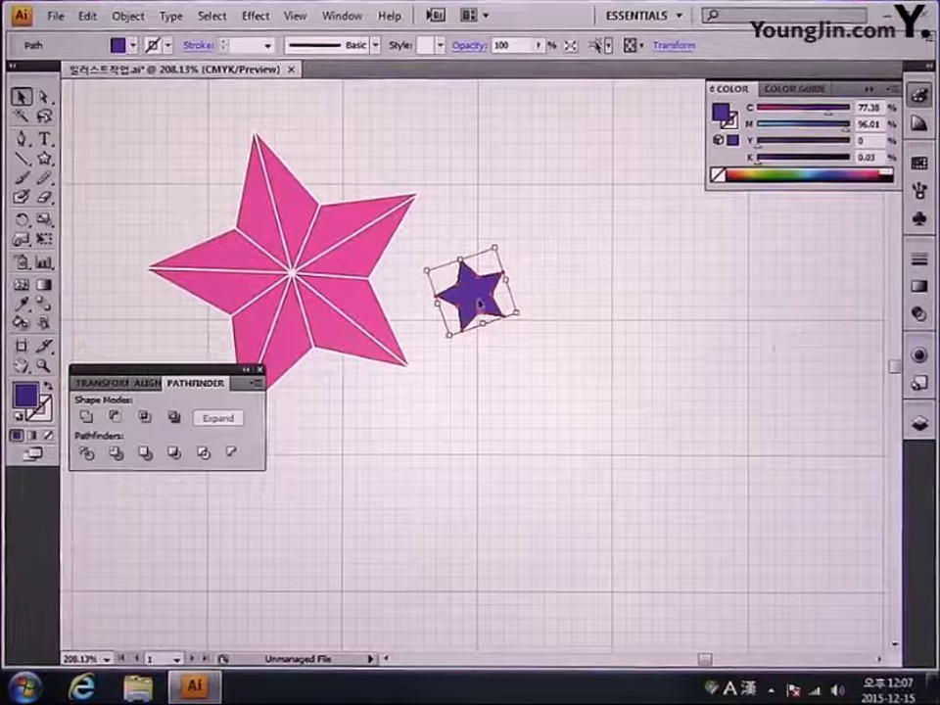
left_click_drag(480, 306, 494, 375)
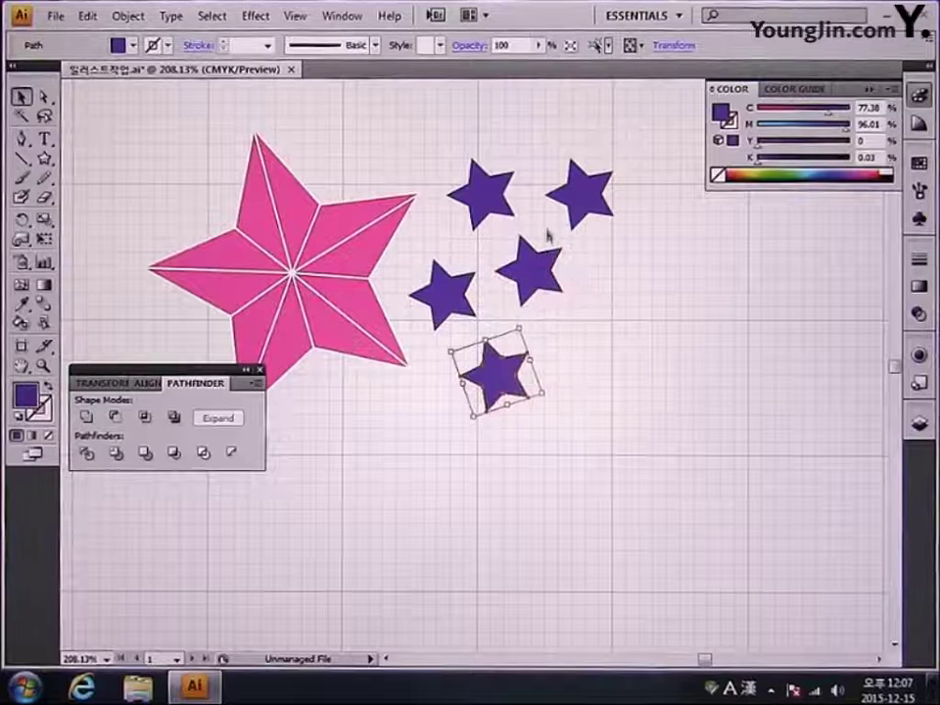
Step: Scale down the middle, lowest and upper-left purple stars by differing amounts, making the middle one the smallest
left_click(537, 278)
left_click_drag(556, 223, 547, 246)
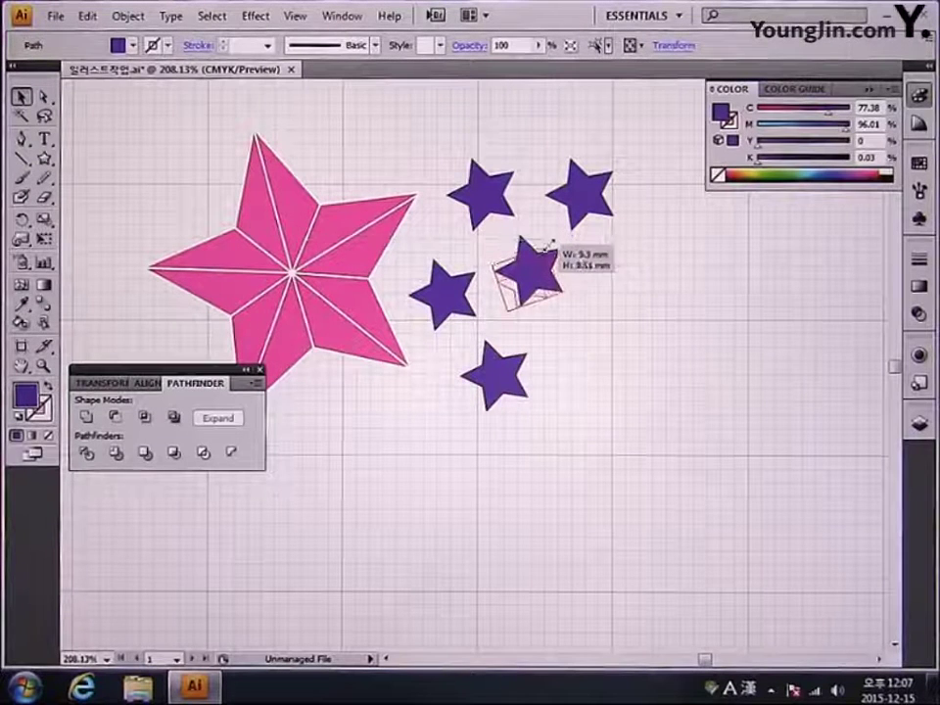
left_click_drag(504, 379, 507, 369)
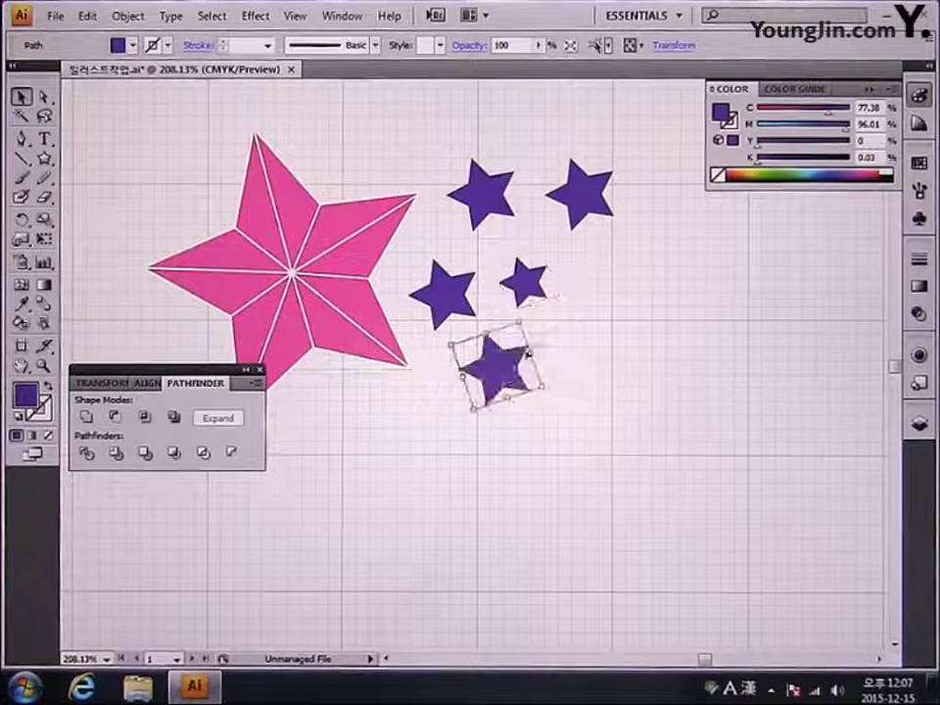
left_click_drag(521, 321, 516, 328)
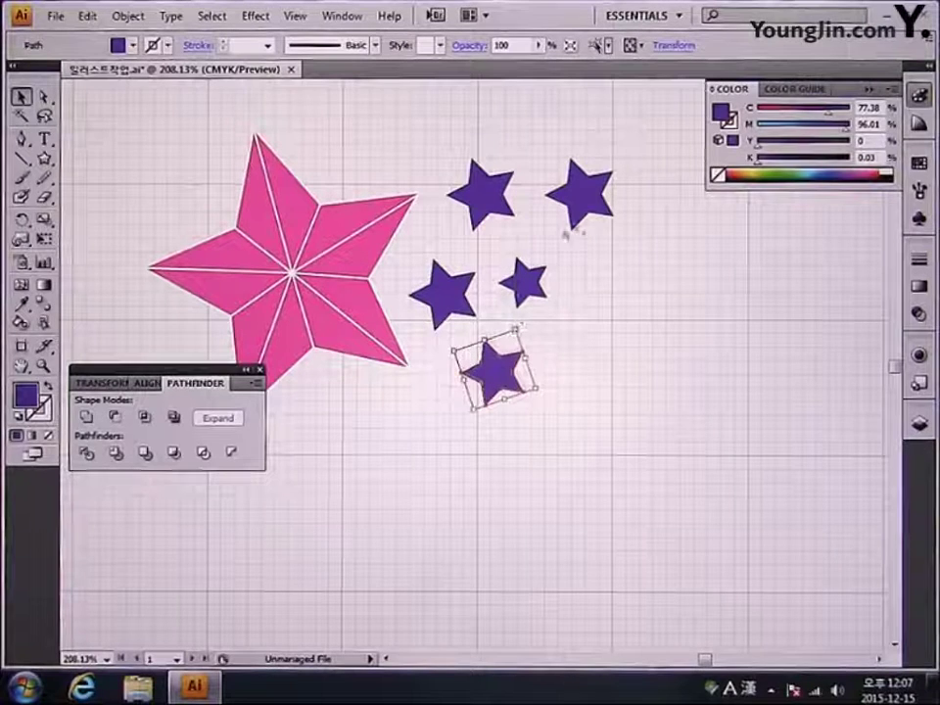
left_click(491, 201)
left_click_drag(513, 161, 504, 160)
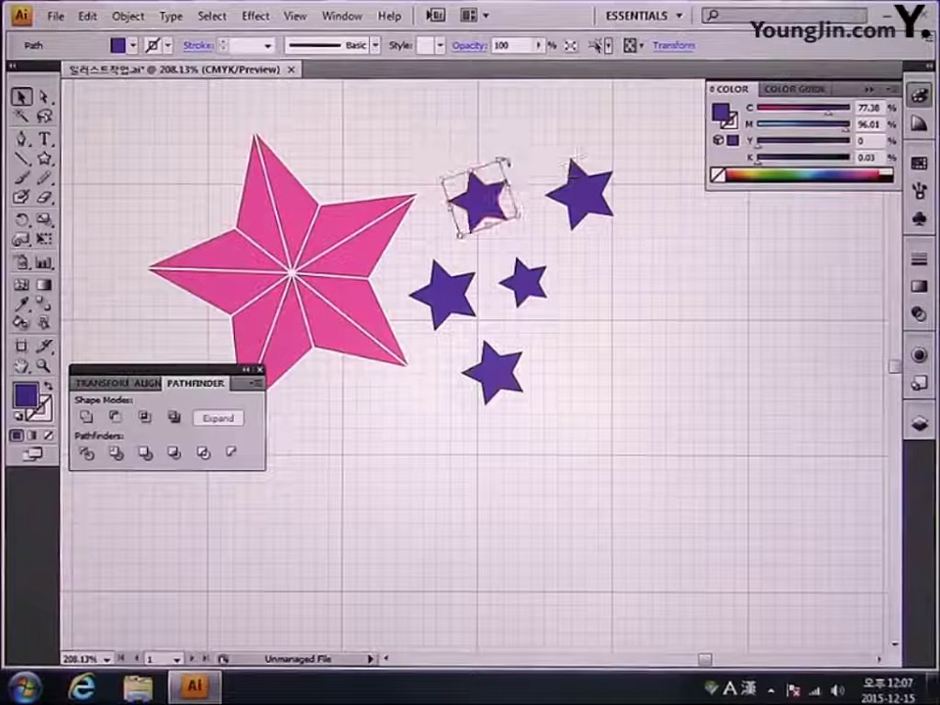
Step: Duplicate the lowest small purple star repeatedly to form a diagonal trail of six copies running down and to the right
left_click(540, 245)
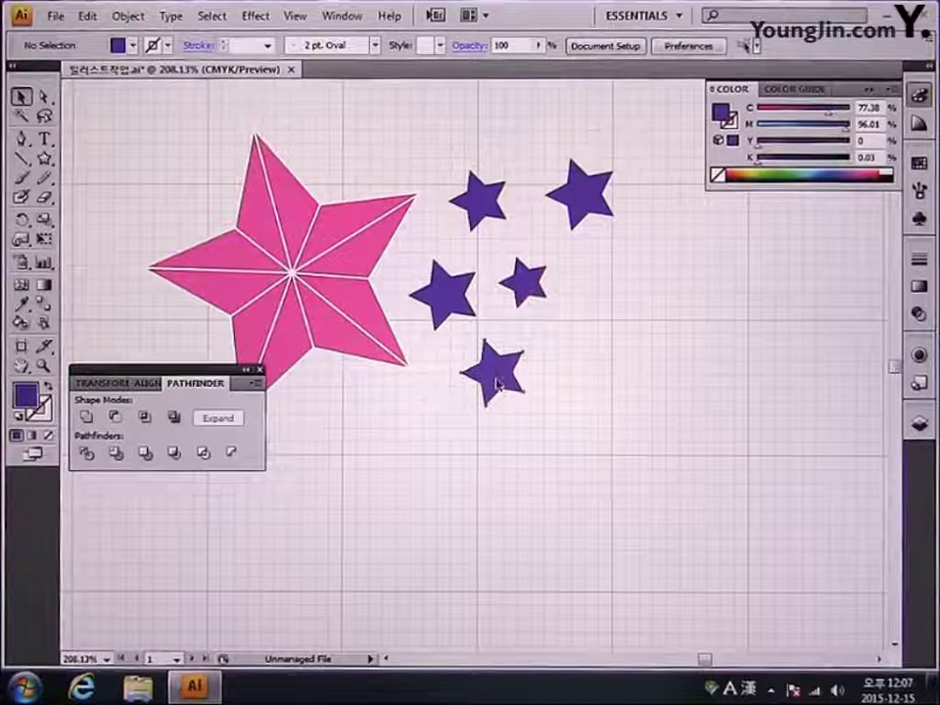
left_click_drag(497, 383, 608, 335)
left_click_drag(608, 335, 798, 544)
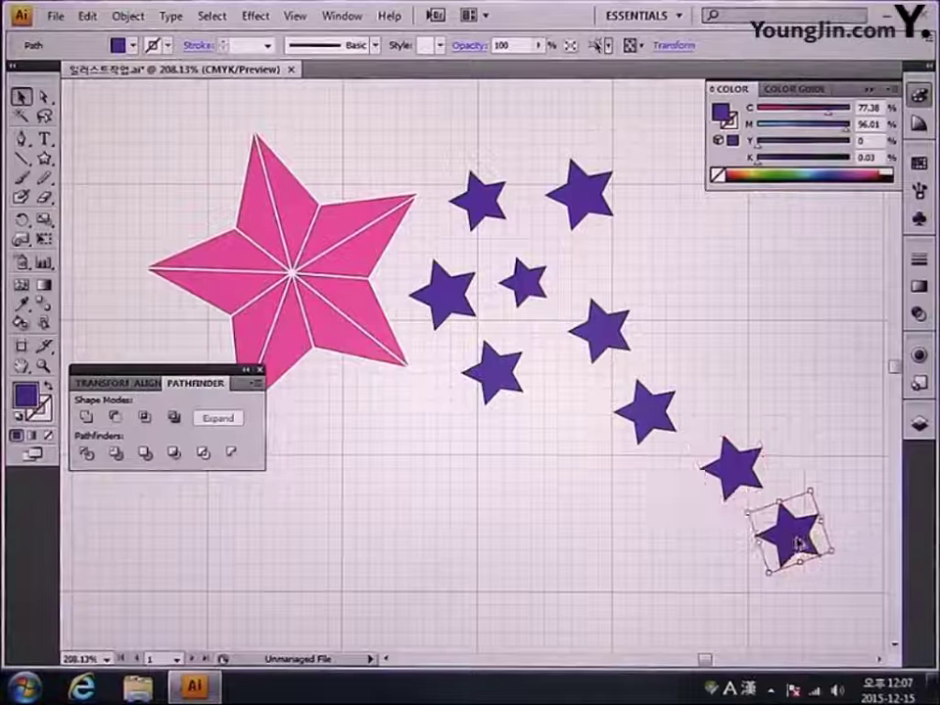
key("ctrl+minus")
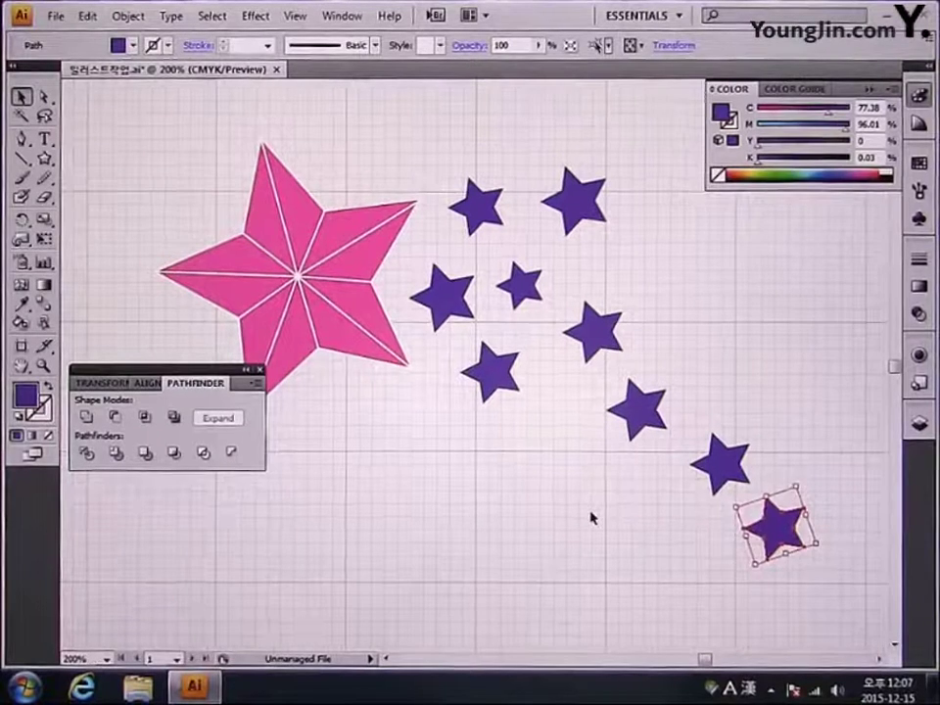
left_click_drag(592, 518, 457, 484)
left_click_drag(715, 513, 848, 617)
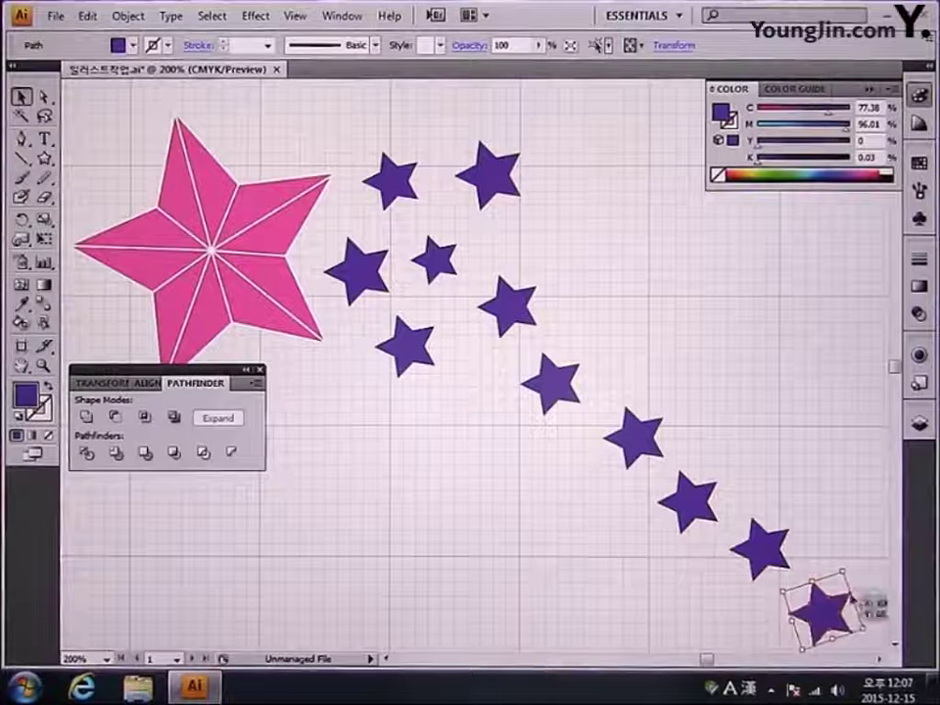
Step: Scale down three stars in the lower half of the diagonal trail by differing amounts, making the lowest one the smallest
left_click_drag(845, 570, 835, 618)
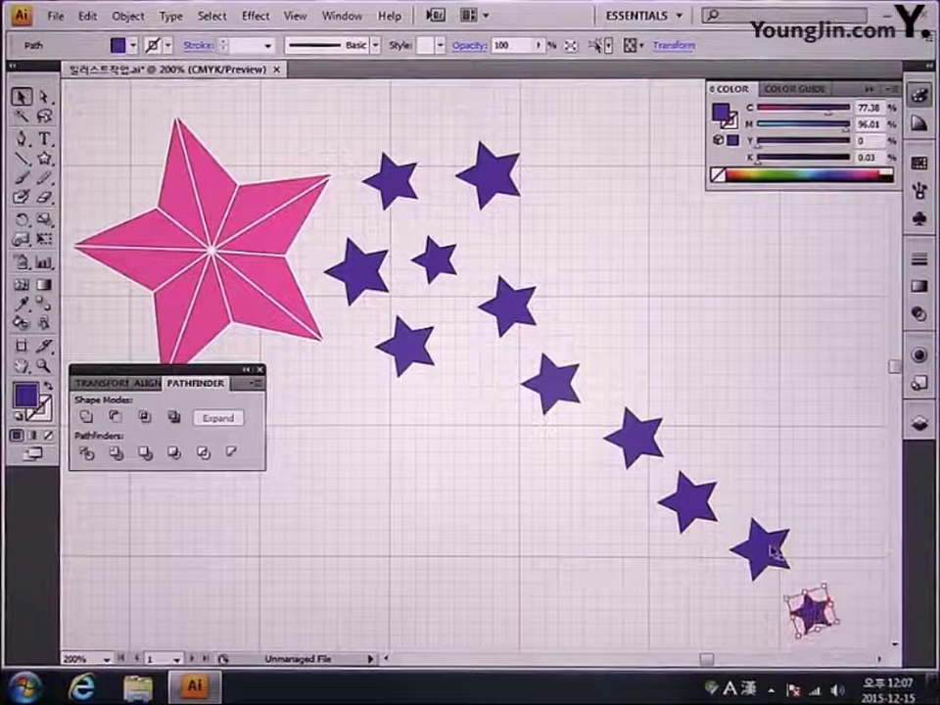
left_click(764, 541)
mouse_move(777, 518)
left_mouse_down()
mouse_move(789, 510)
mouse_move(779, 534)
left_mouse_up()
left_click(676, 430)
left_click(632, 443)
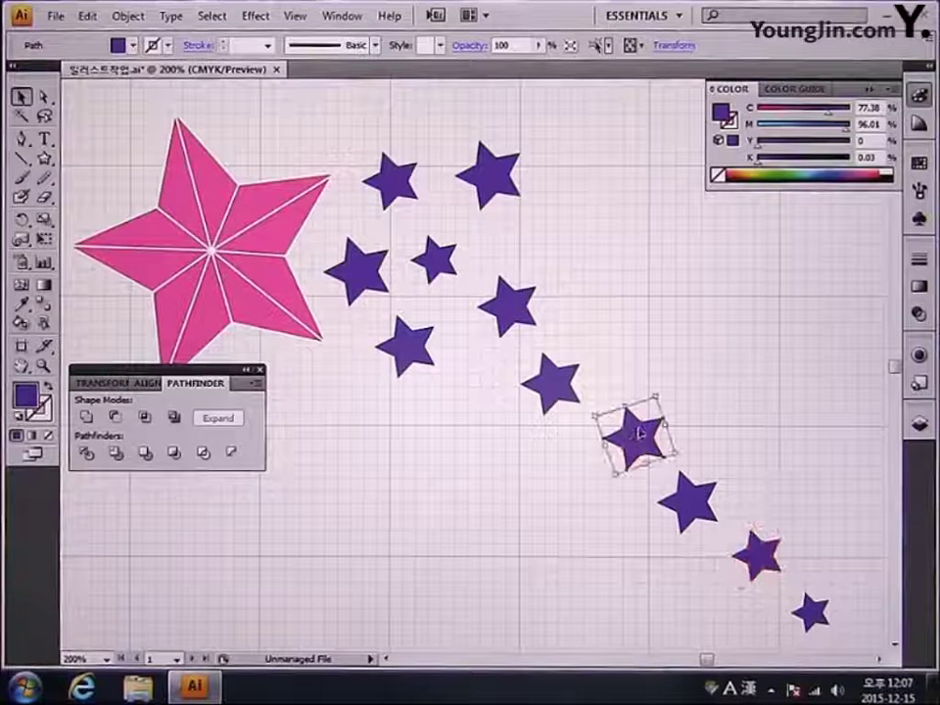
left_click_drag(665, 424, 557, 490)
Step: Place three more purple star copies below the diagonal trail and scale down the middle copy
left_click(704, 587)
left_click(691, 511)
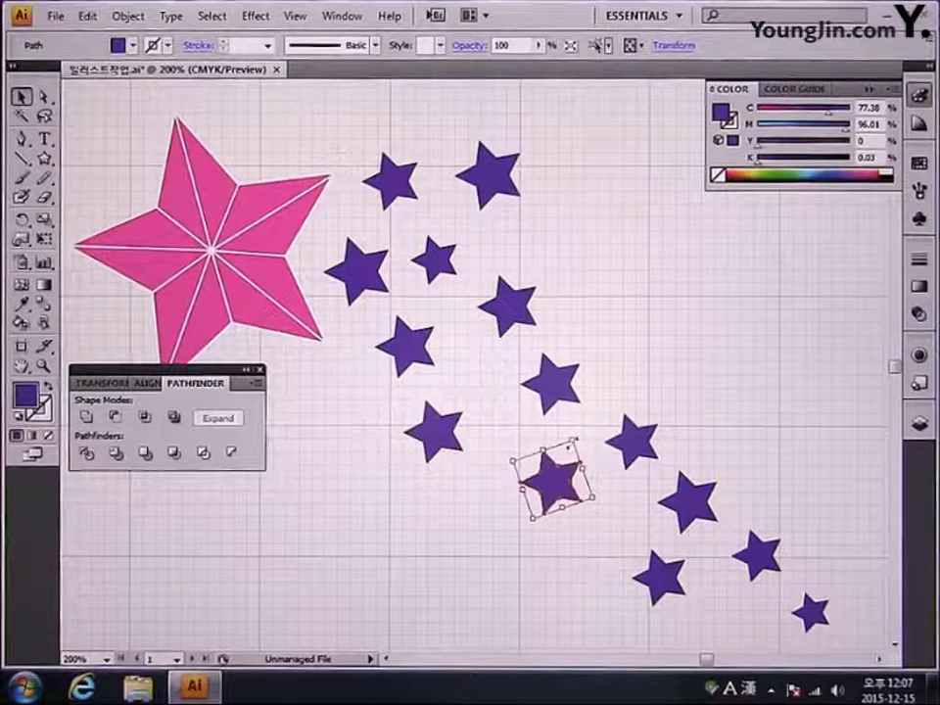
left_click_drag(571, 443, 568, 449)
left_click(634, 395)
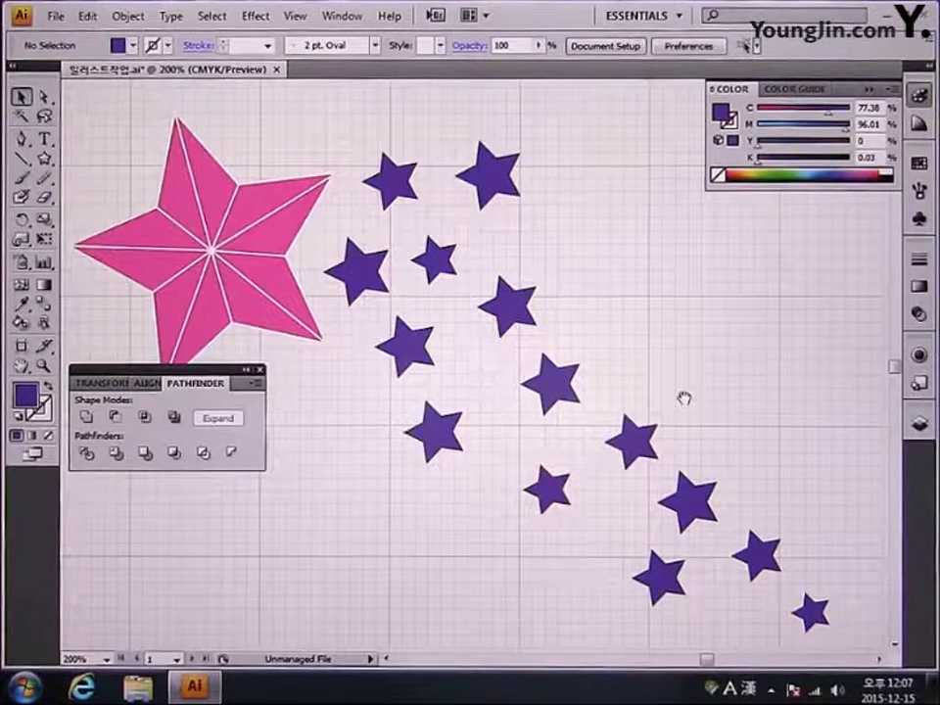
Step: Select all the small purple stars without the pink star and give them a Radial gradient fill
left_click_drag(683, 399, 639, 374)
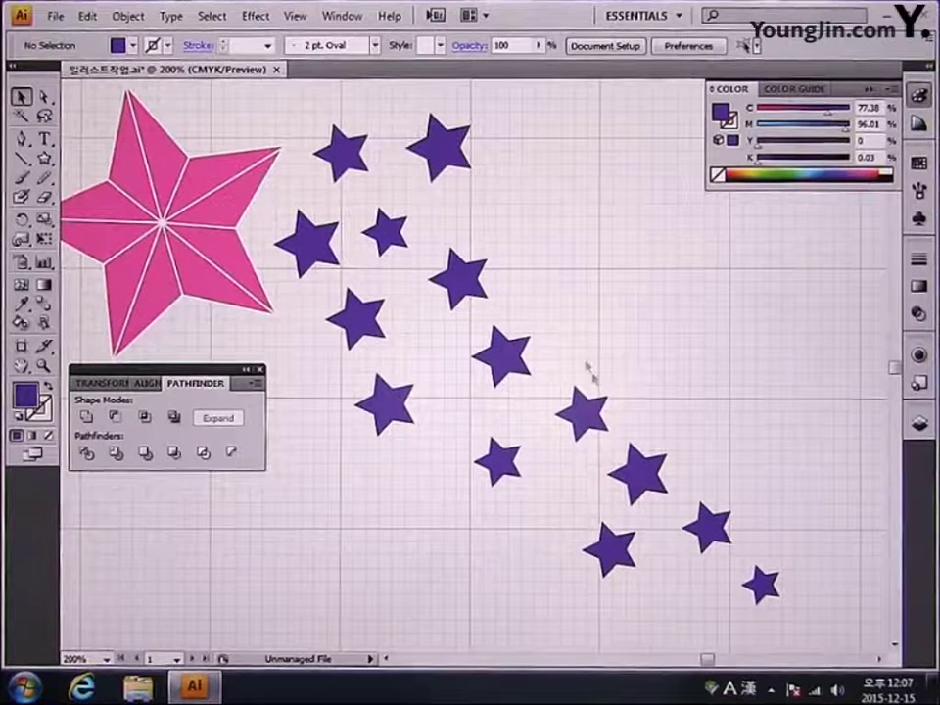
left_click_drag(301, 110, 793, 637)
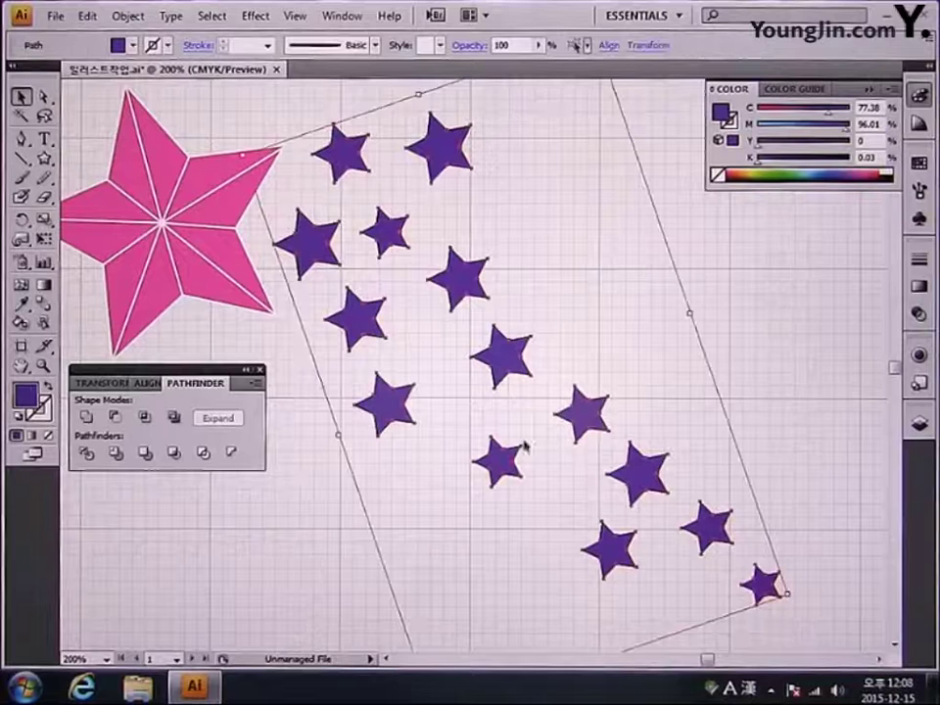
left_click(44, 285)
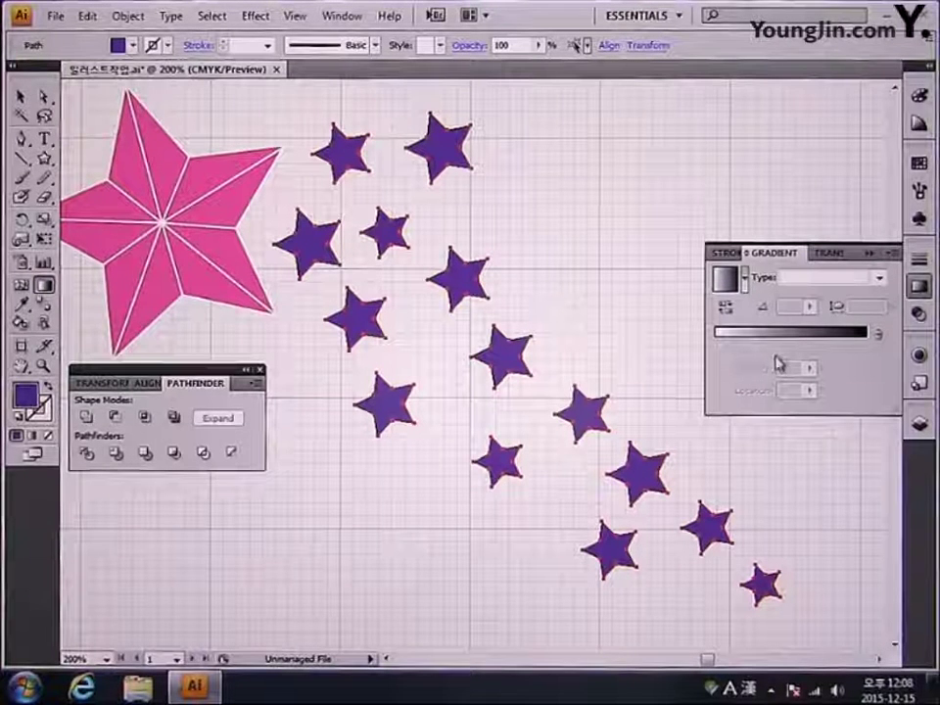
left_click(878, 278)
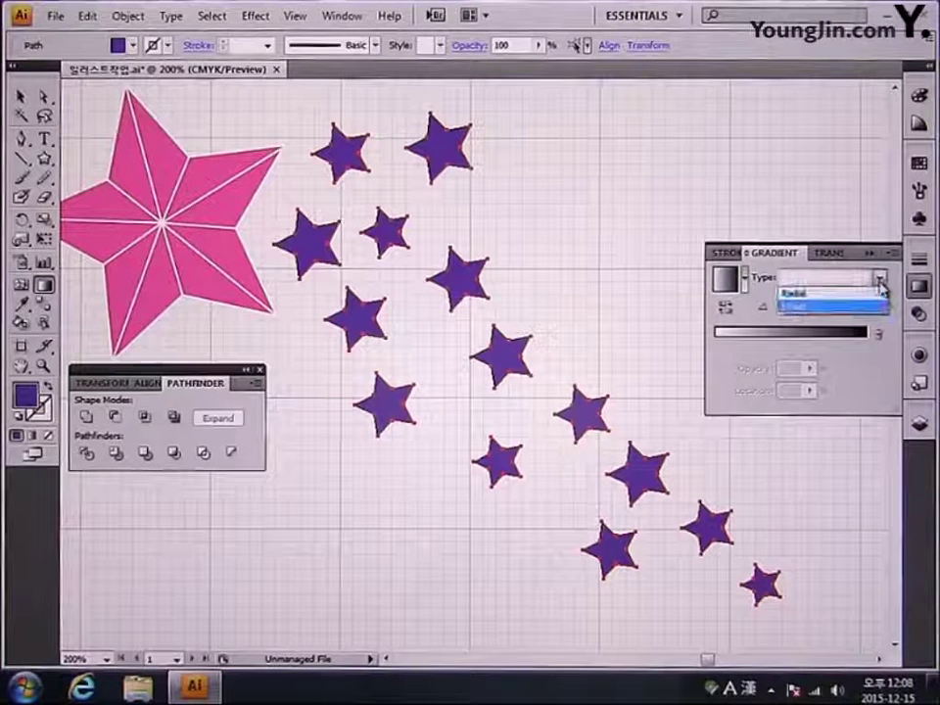
left_click(804, 305)
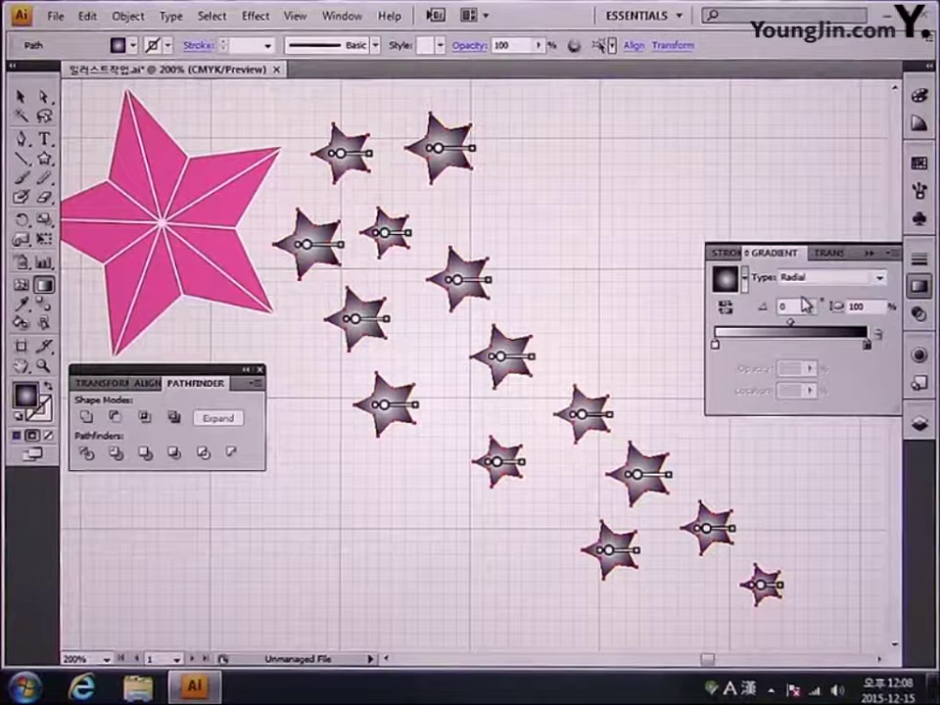
Step: Switch the gradient's inner color stop to CMYK and make it yellow with C 0, M 0, Y 100, K 0
double_click(716, 346)
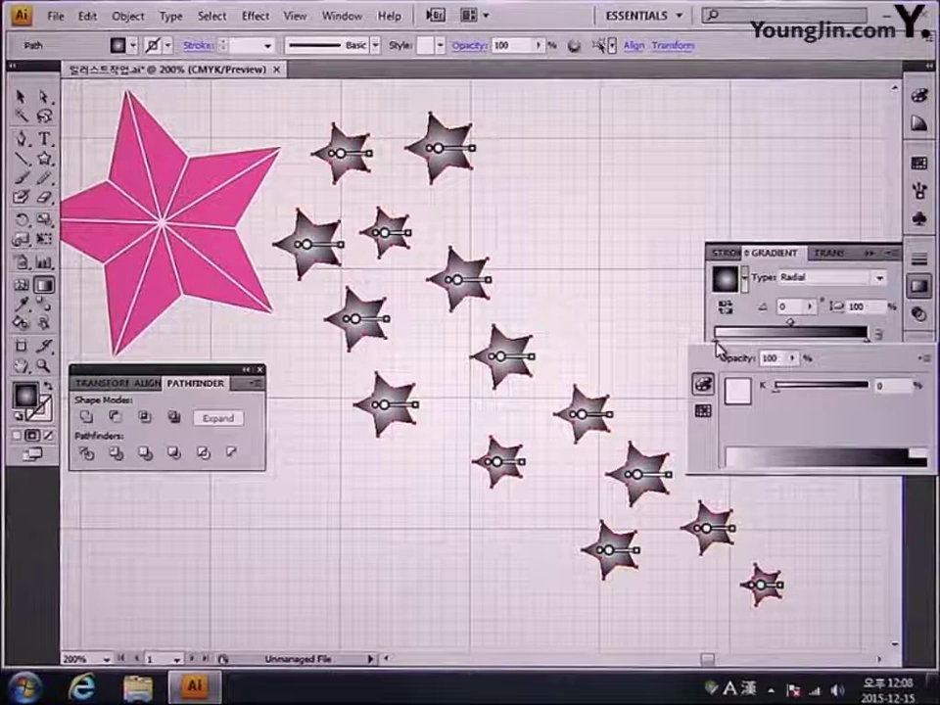
left_click(923, 363)
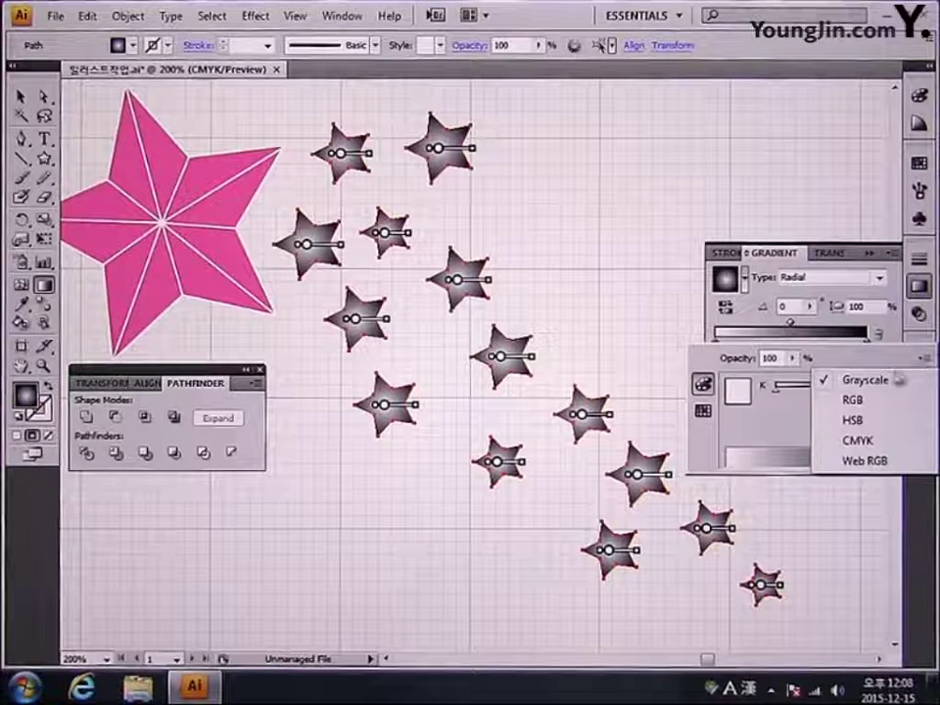
left_click(862, 441)
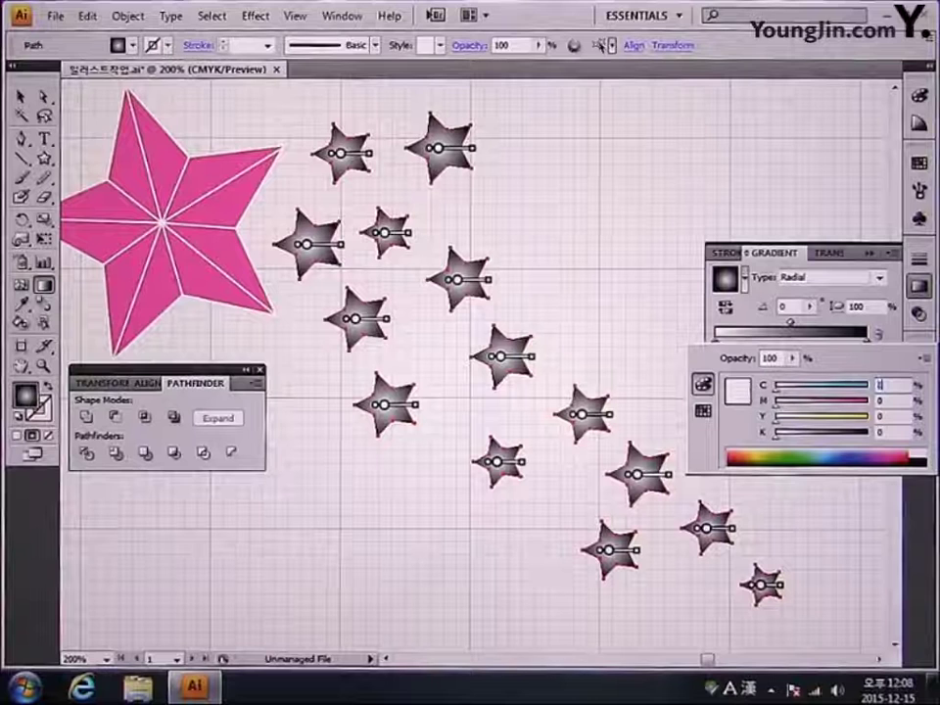
key("Tab")
key("Tab")
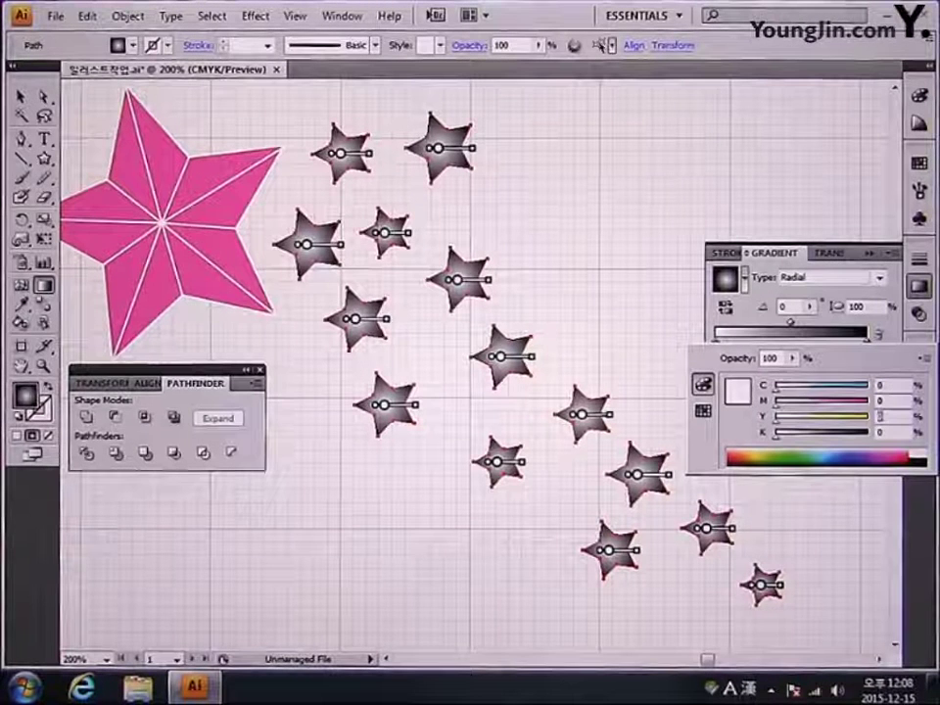
type("80")
key("Tab")
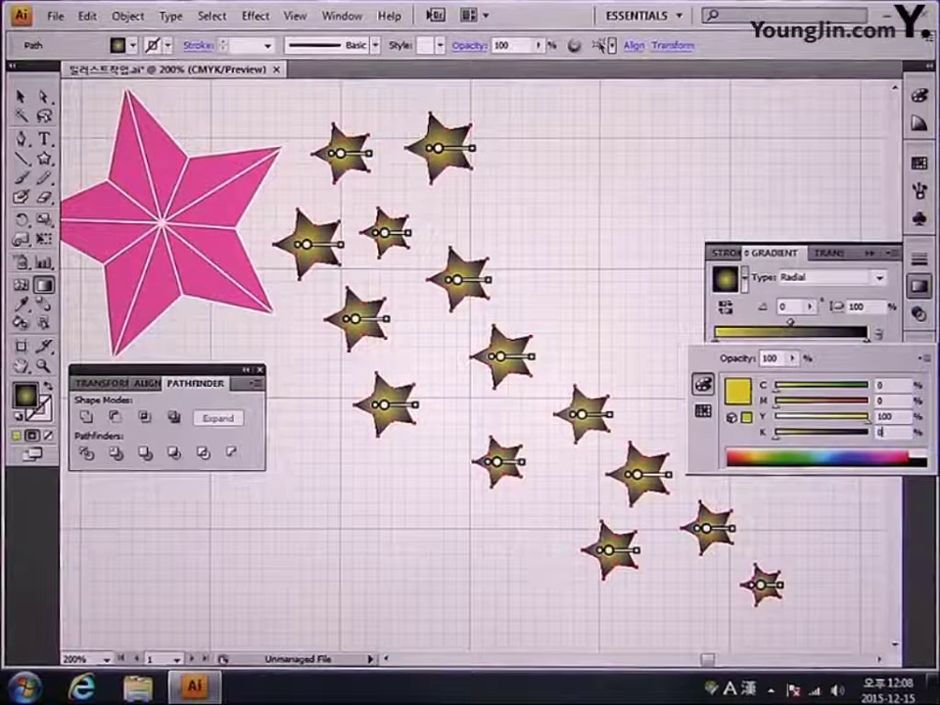
key("Return")
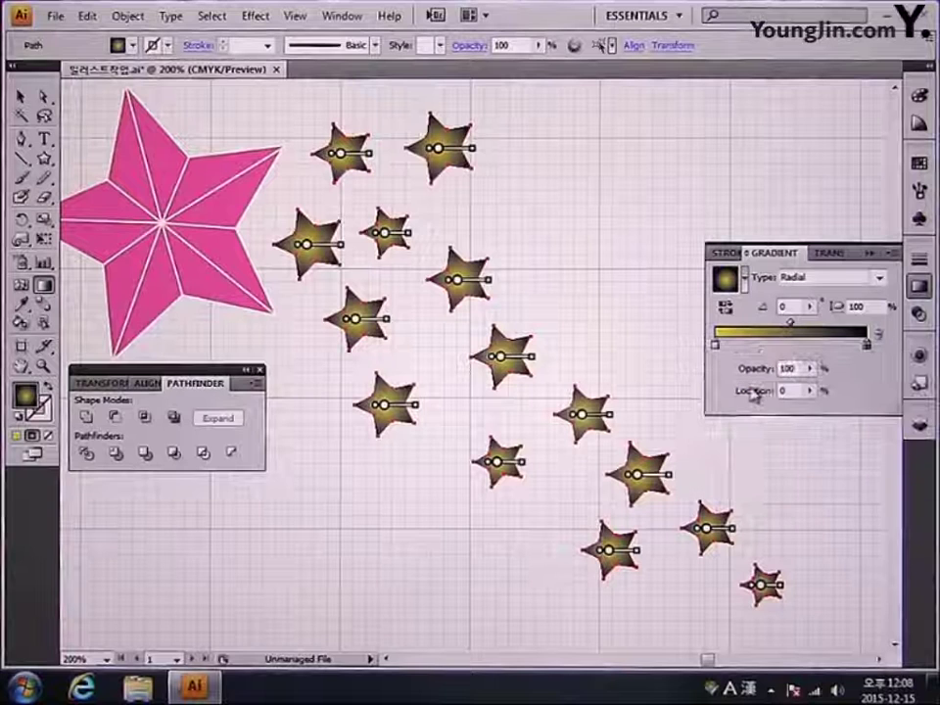
Step: Switch the gradient's outer color stop from grayscale to CMYK and set its M value to 70%
double_click(871, 349)
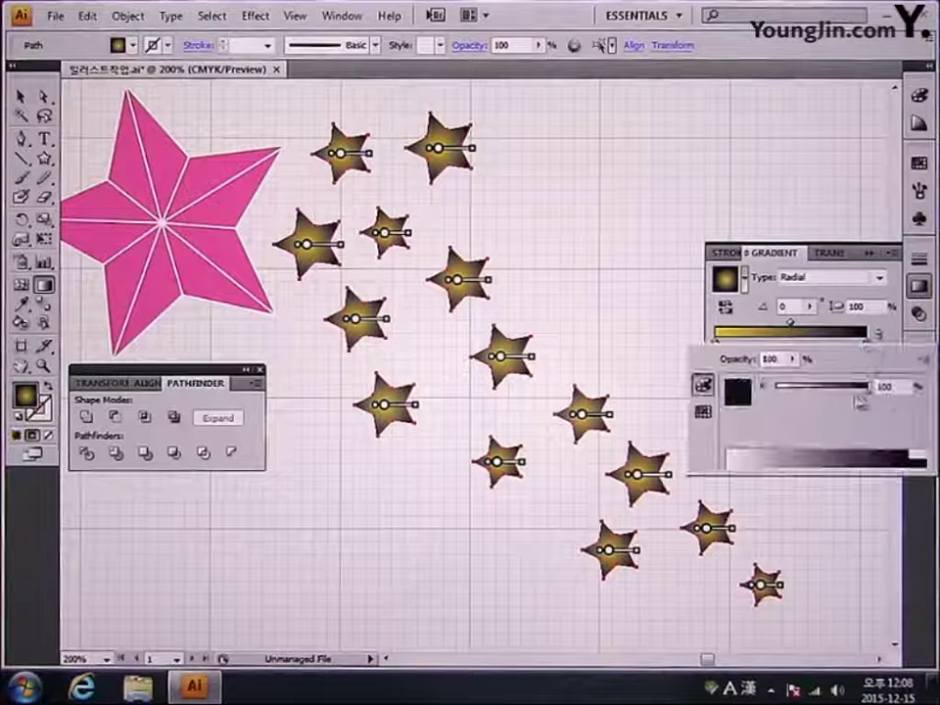
left_click(926, 361)
left_click(858, 442)
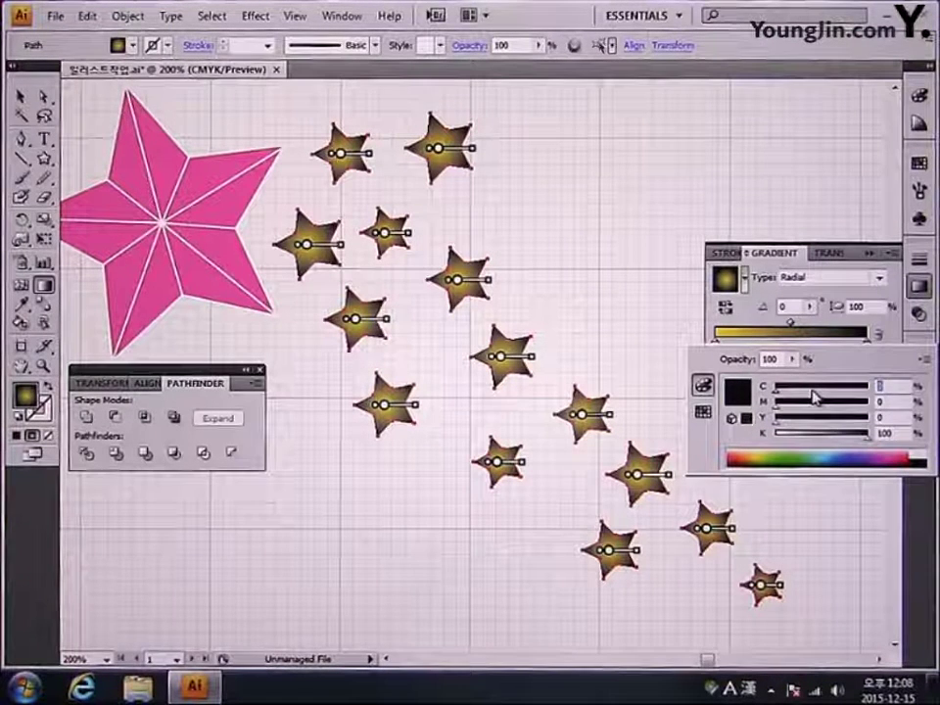
key("Tab")
type("70")
key("Tab")
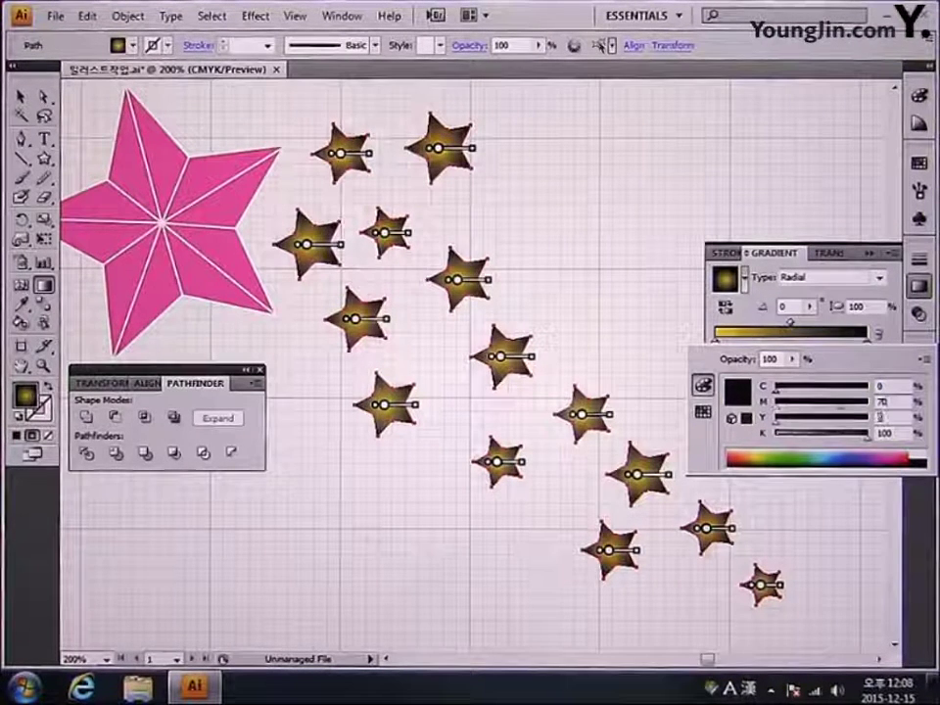
key("Tab")
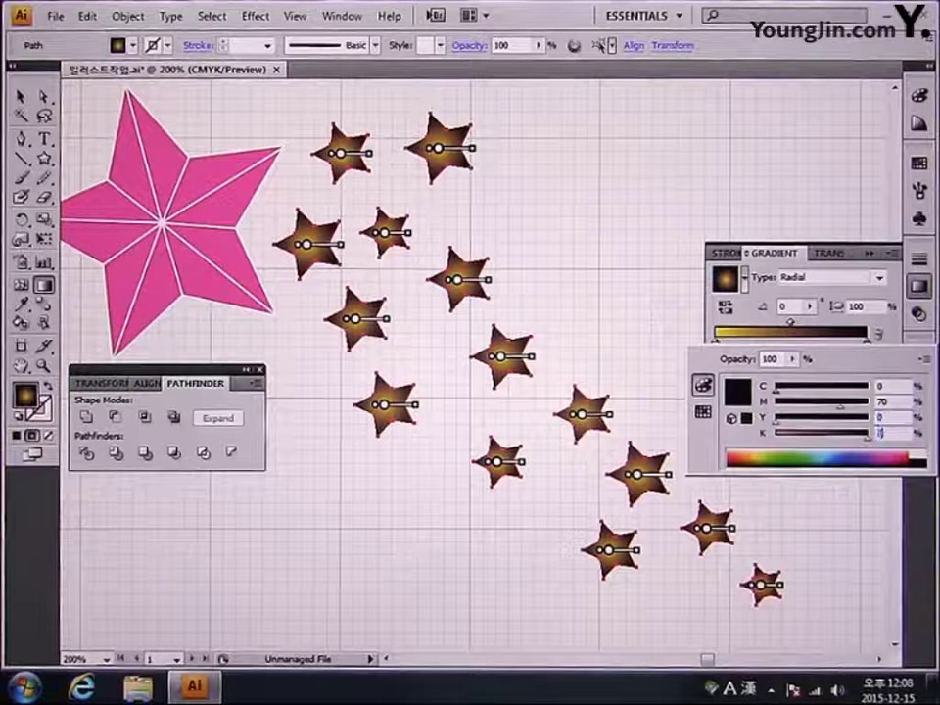
key("Tab")
key("Return")
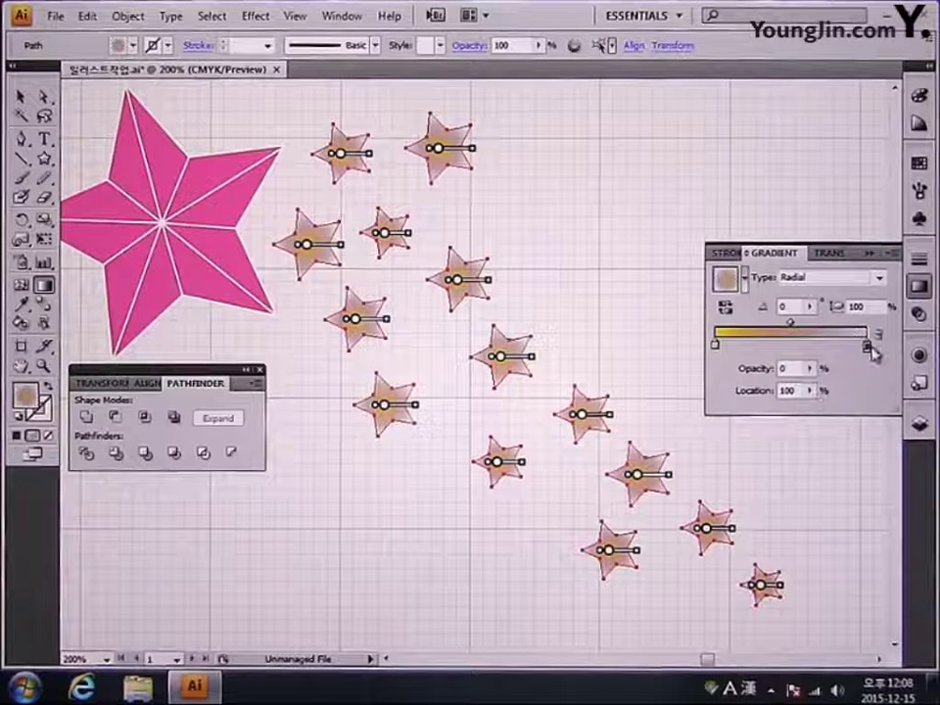
Step: Restore the outer color stop's opacity to 100% and set its Y to 70% and K to 0%
left_click(809, 369)
left_click_drag(822, 390, 891, 387)
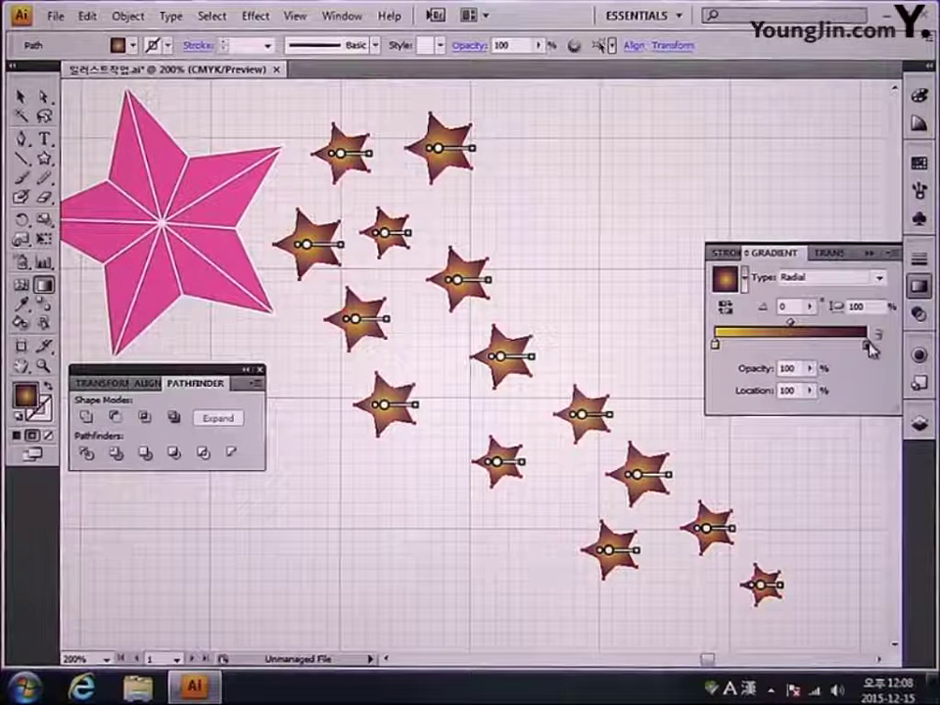
double_click(868, 347)
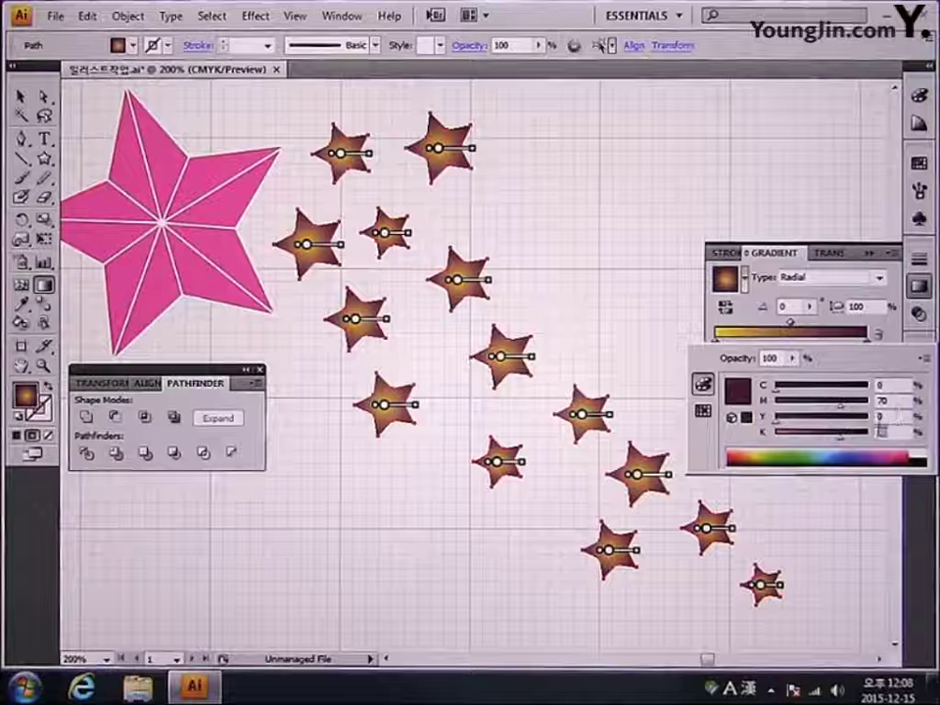
left_click_drag(786, 423, 839, 421)
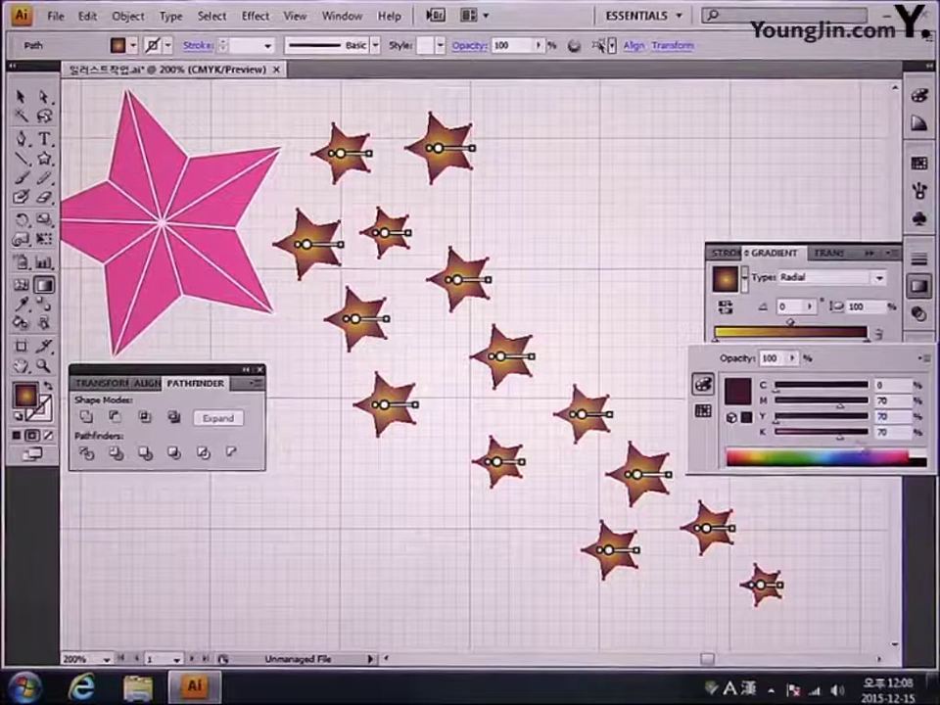
double_click(881, 431)
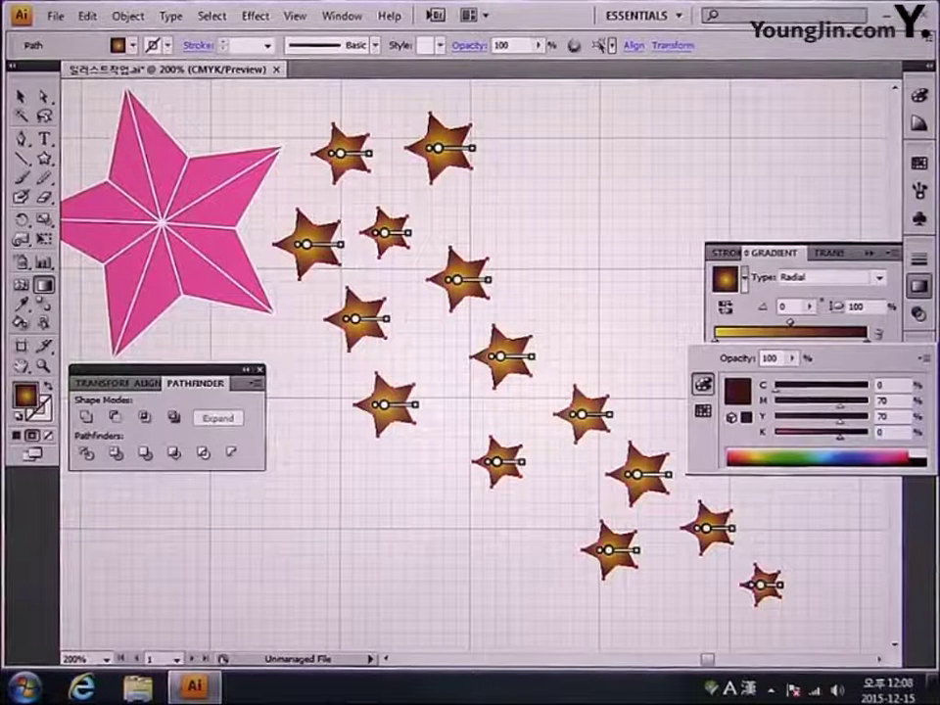
type("0")
key("Return")
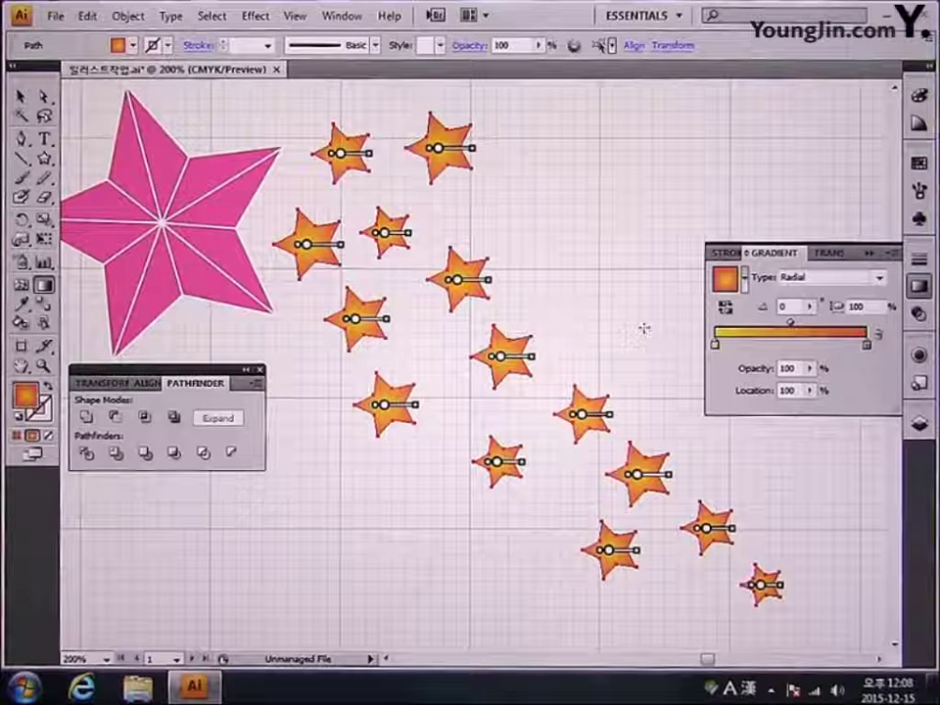
Step: Group all the small stars filled with the yellow-orange radial gradient
key("v")
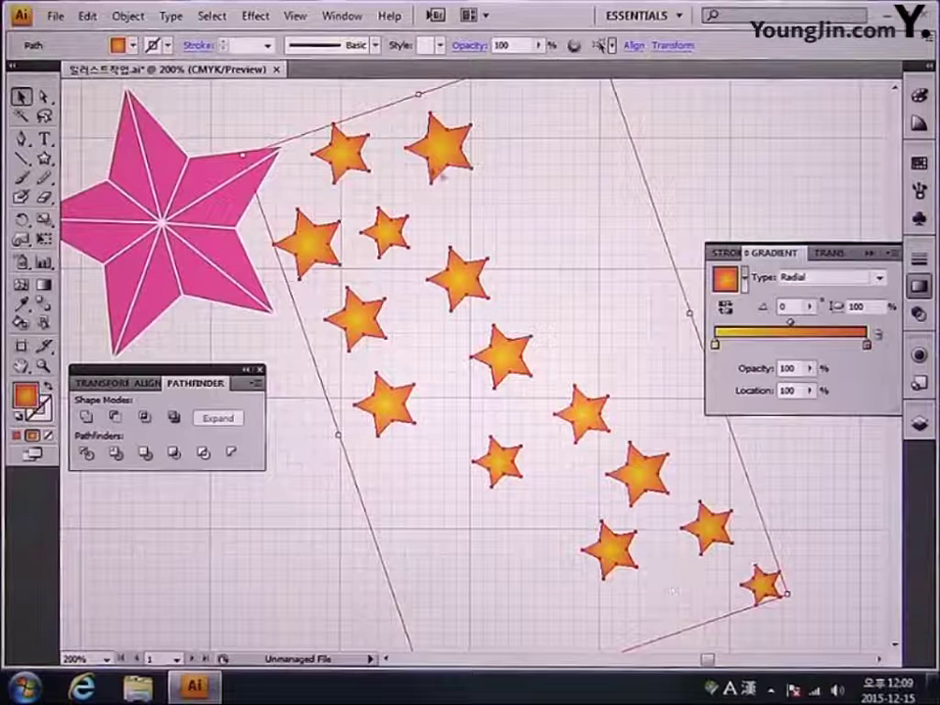
key("ctrl+g")
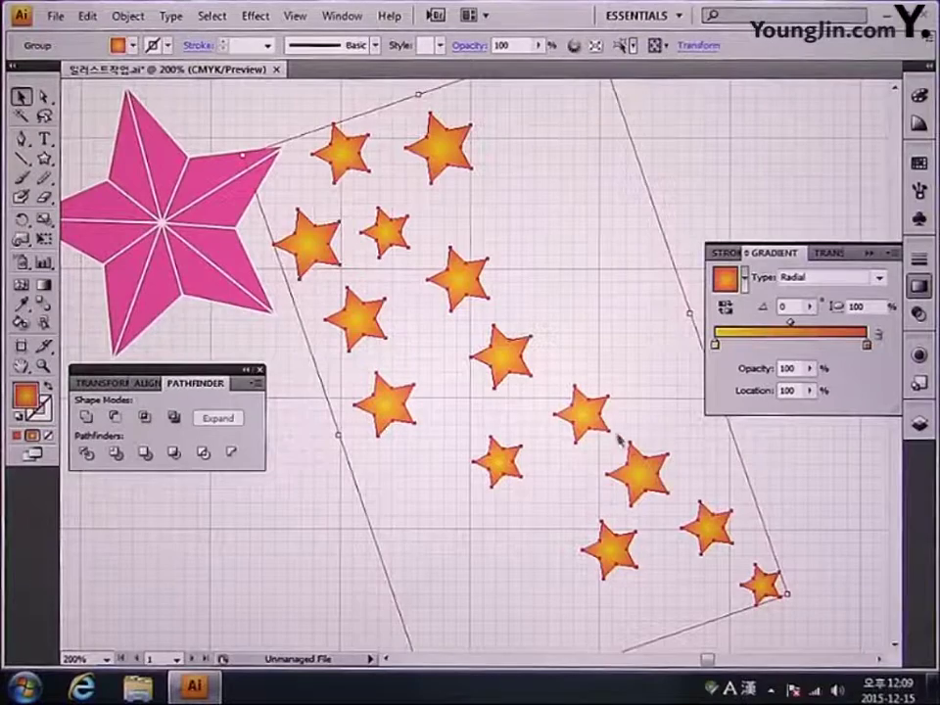
Step: Draw a closed, diagonal hat-brim shape with curved edges using the Pen tool in the empty area beyond the small stars
left_click_drag(579, 342, 507, 332)
key("ctrl+minus")
key("ctrl+minus")
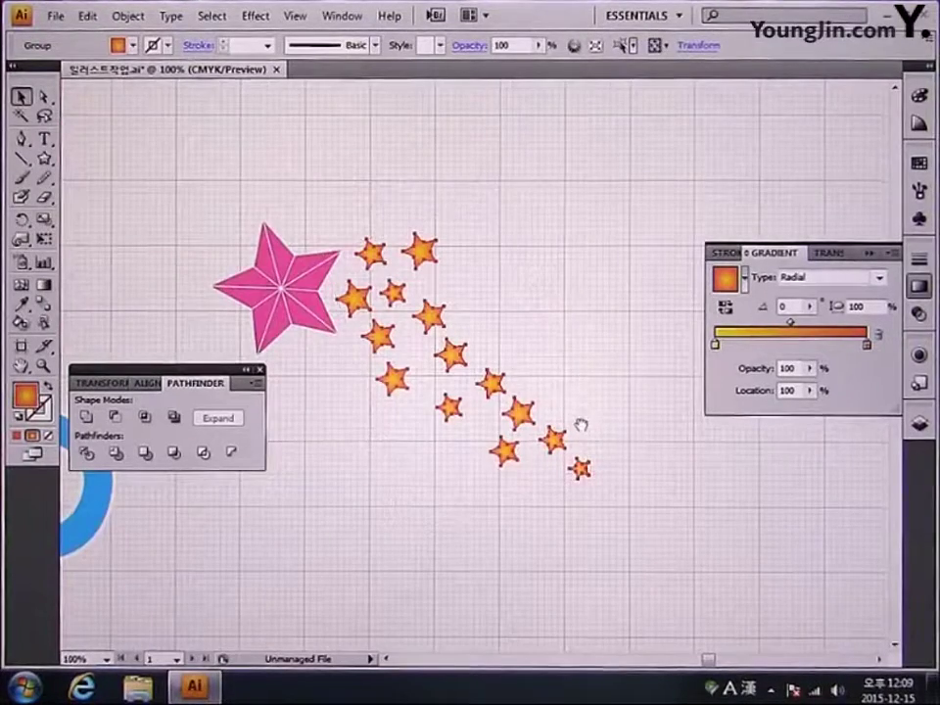
left_click_drag(581, 424, 329, 409)
left_click_drag(483, 384, 397, 394)
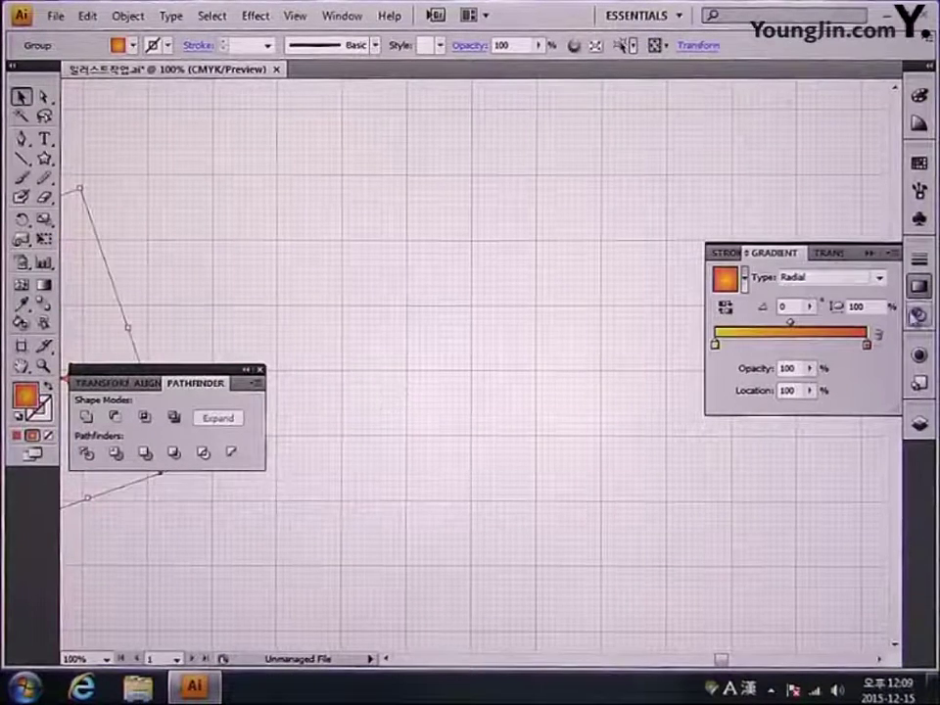
key("ctrl+F9")
left_click_drag(280, 349, 351, 348)
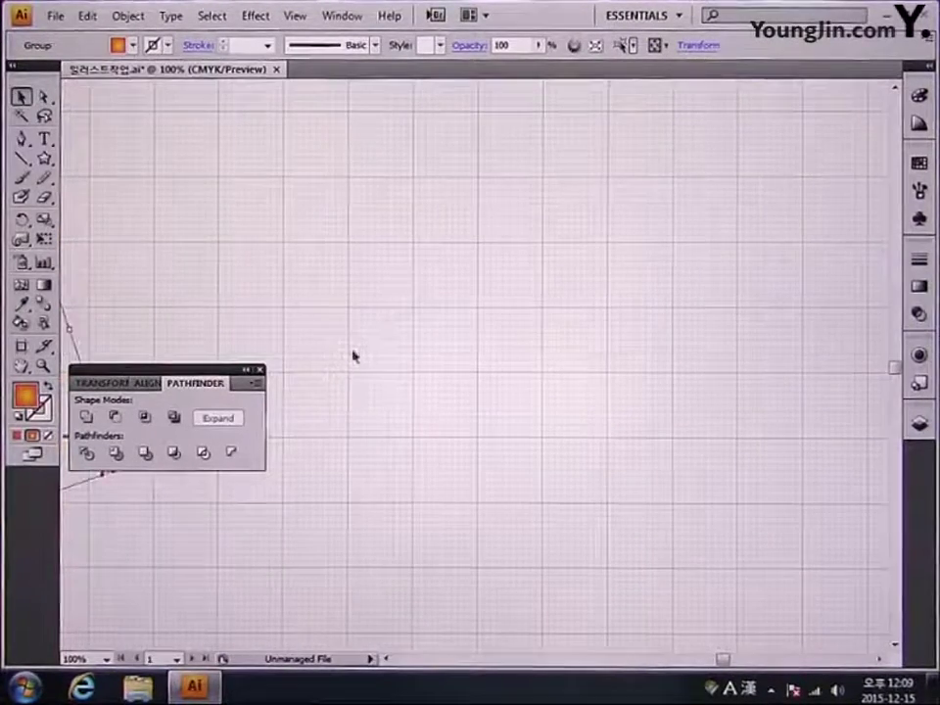
left_click(22, 138)
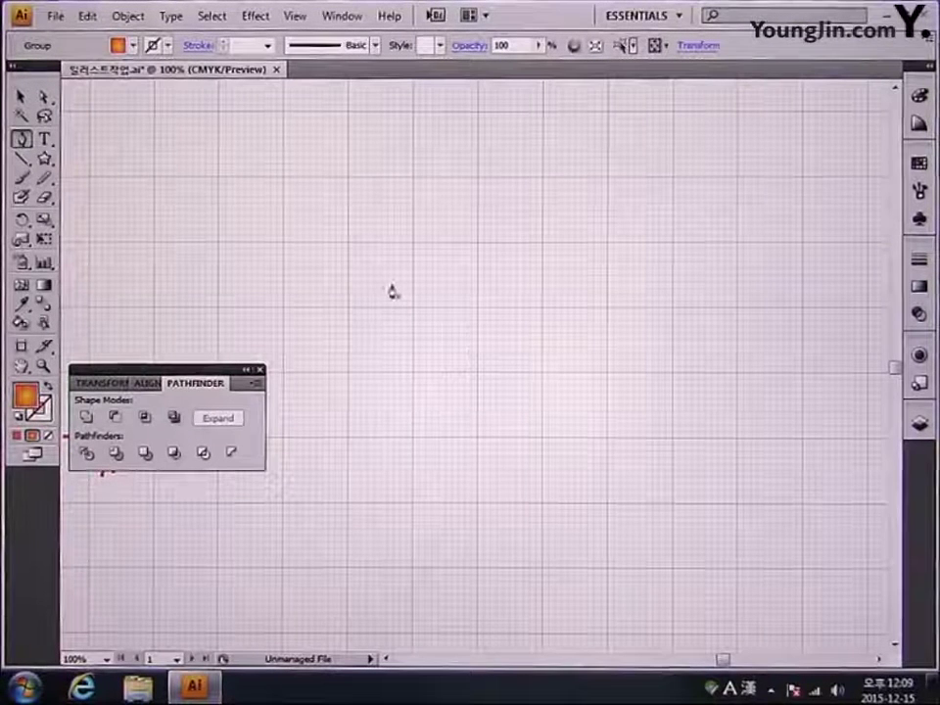
left_click(503, 321)
mouse_move(372, 250)
left_mouse_down()
mouse_move(339, 265)
mouse_move(317, 261)
left_mouse_up()
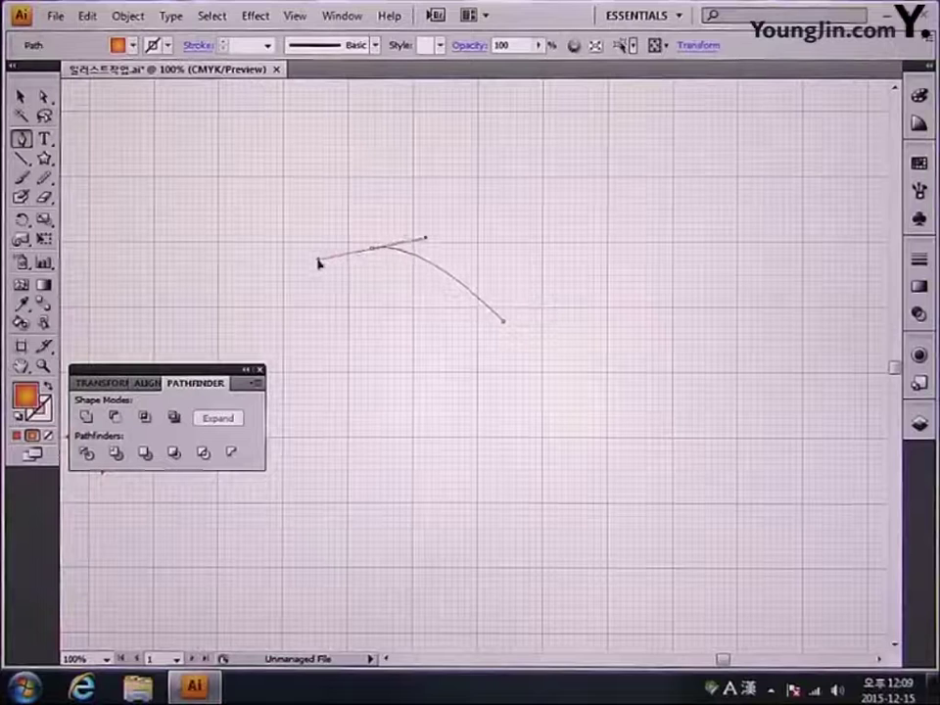
left_click_drag(349, 399, 398, 439)
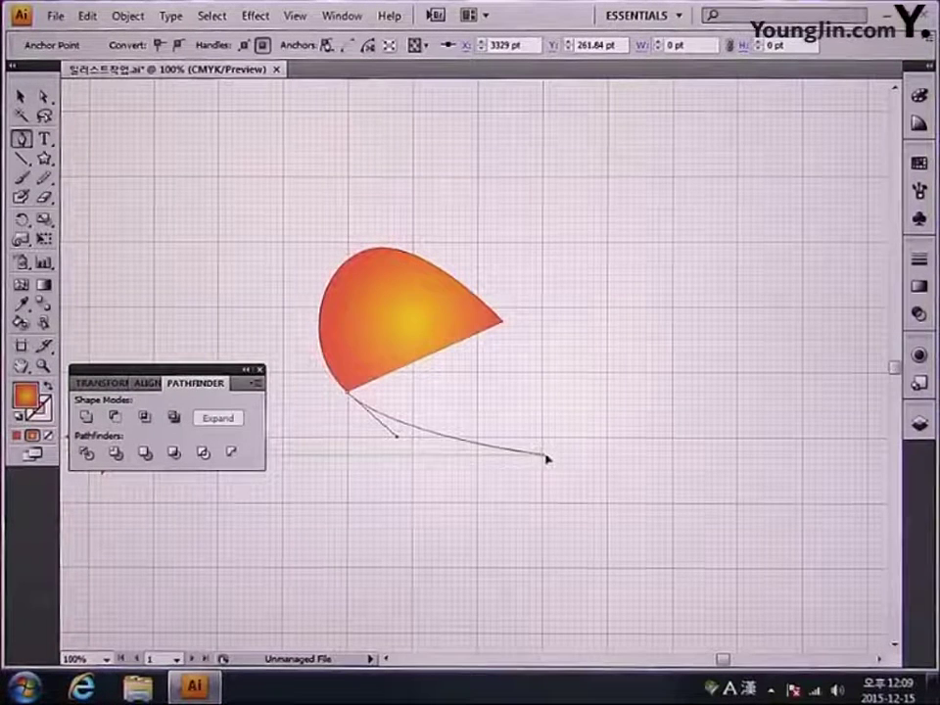
left_click_drag(546, 458, 574, 468)
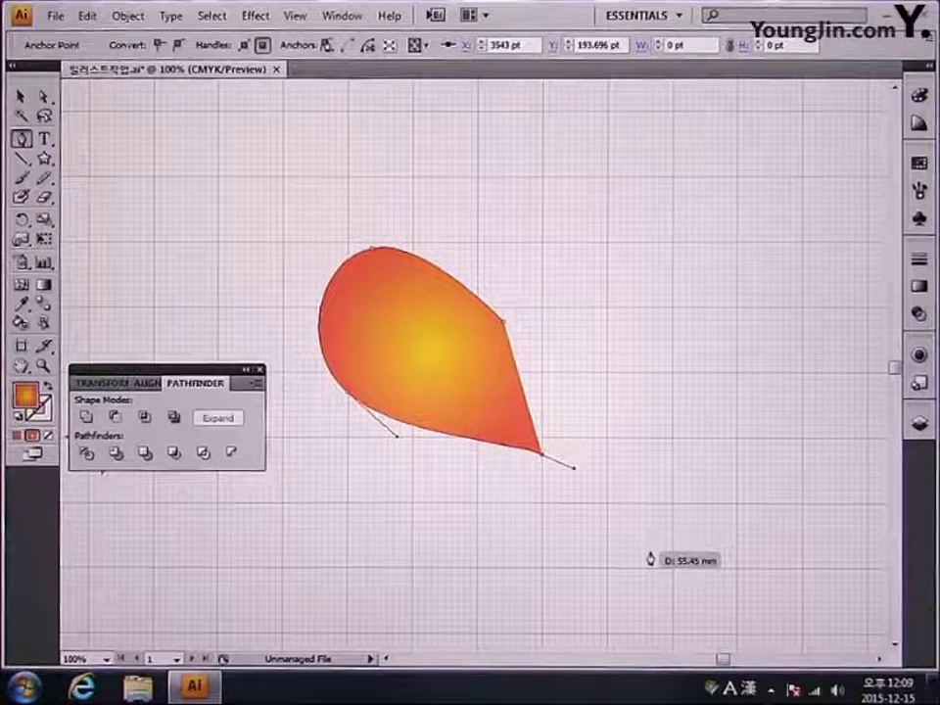
left_click_drag(650, 551, 683, 560)
left_click_drag(784, 529, 814, 517)
left_click_drag(798, 462, 747, 447)
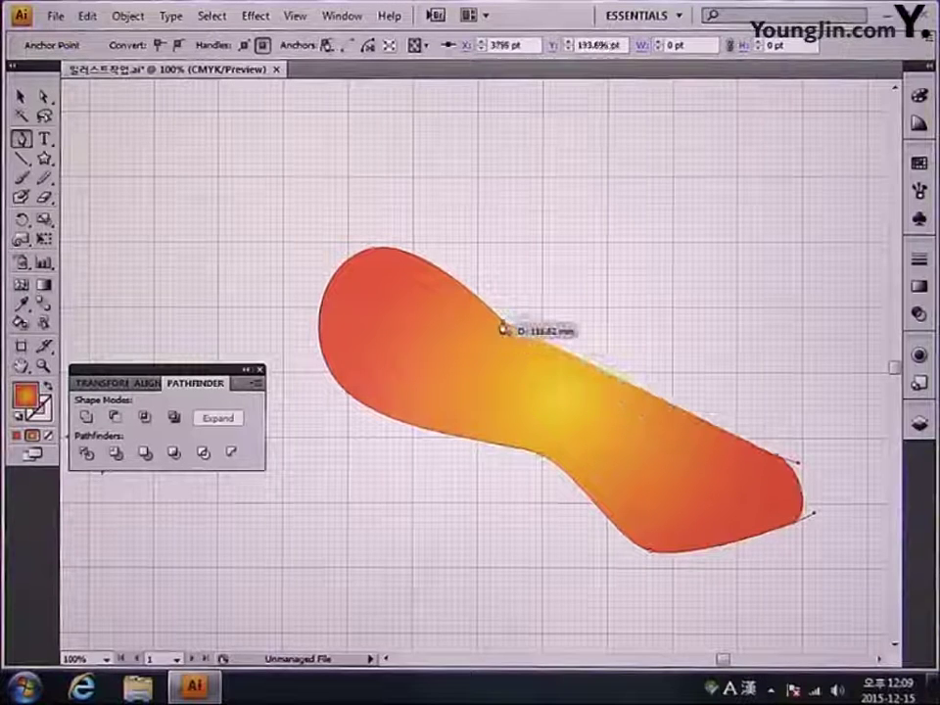
left_click(503, 320)
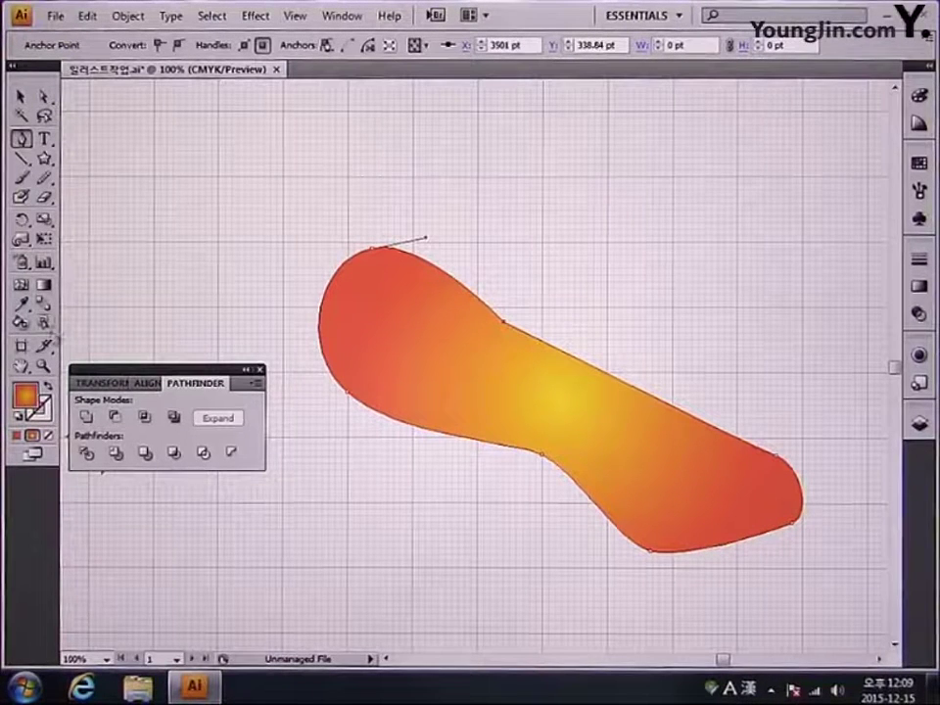
Step: Set the brim gradient's outer color to C 10, M 40, Y 0, K 0
double_click(25, 394)
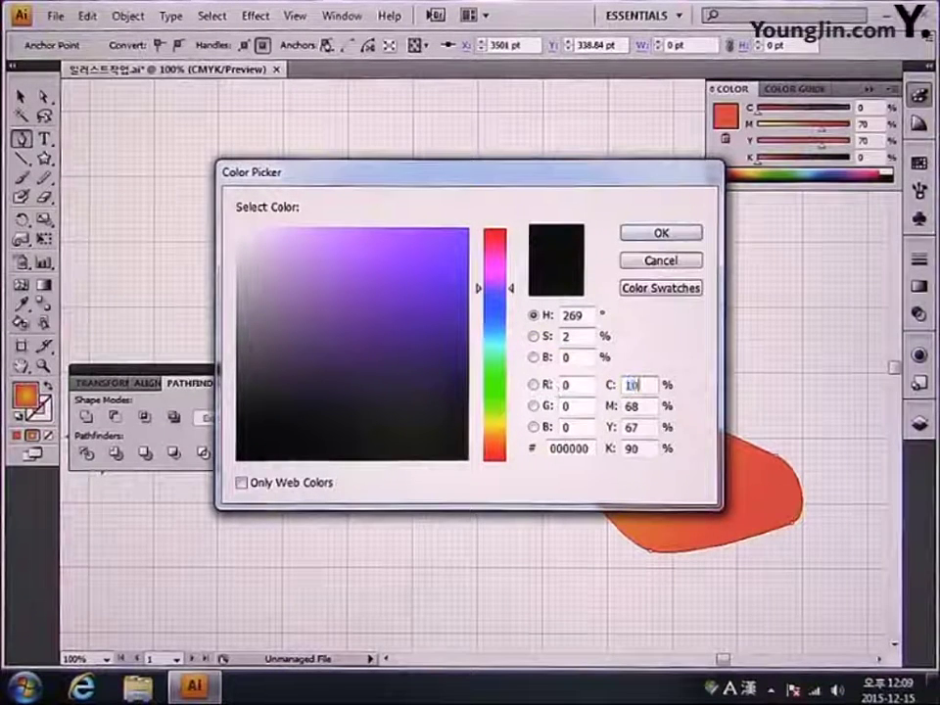
key("Tab")
type("40")
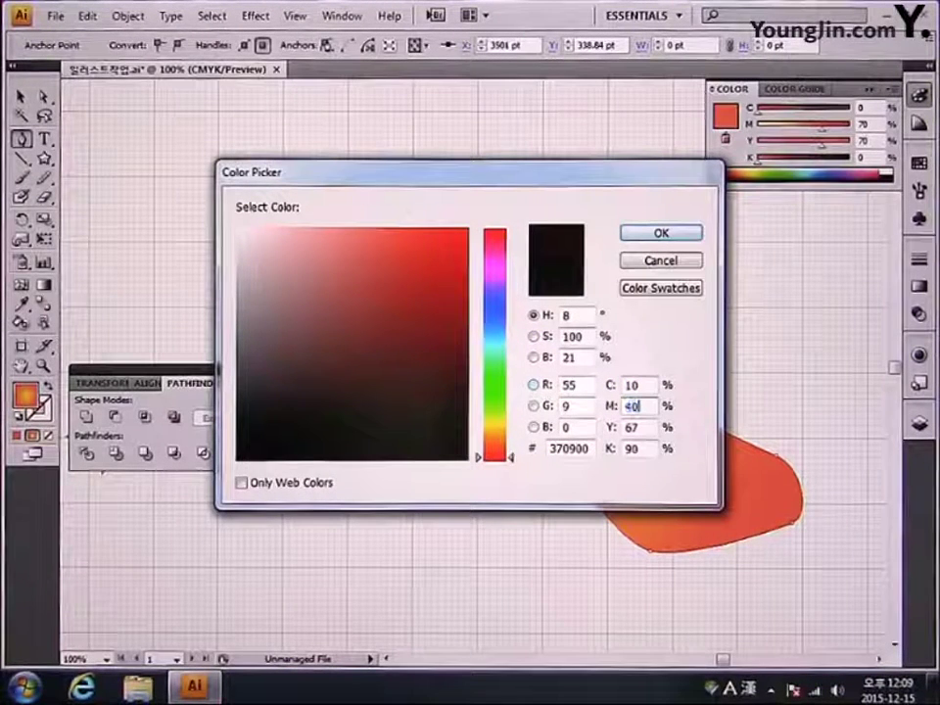
key("Tab")
type("0")
key("Tab")
type("0")
key("Return")
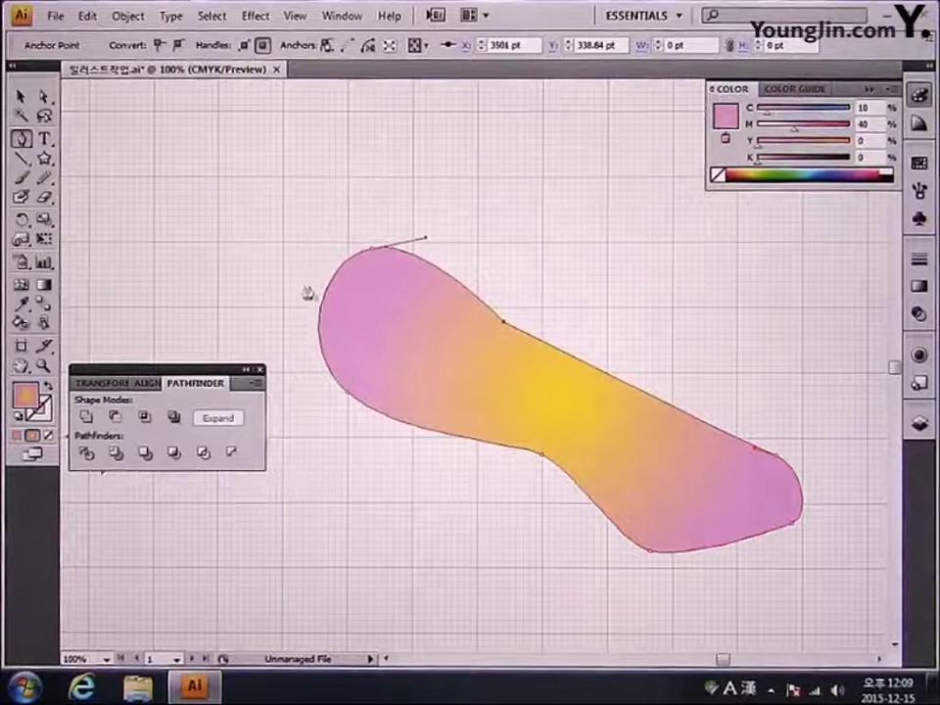
Step: Change the brim's gradient fill to the solid pink color and nudge the shape slightly up and left
left_click(20, 96)
left_click(588, 221)
left_click(510, 381)
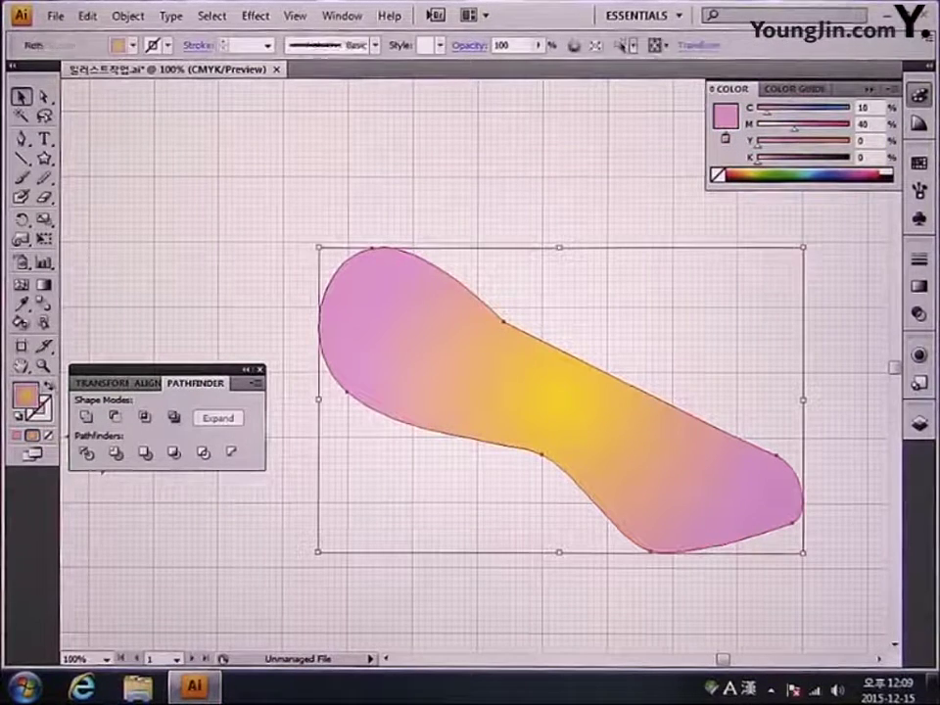
left_click(17, 436)
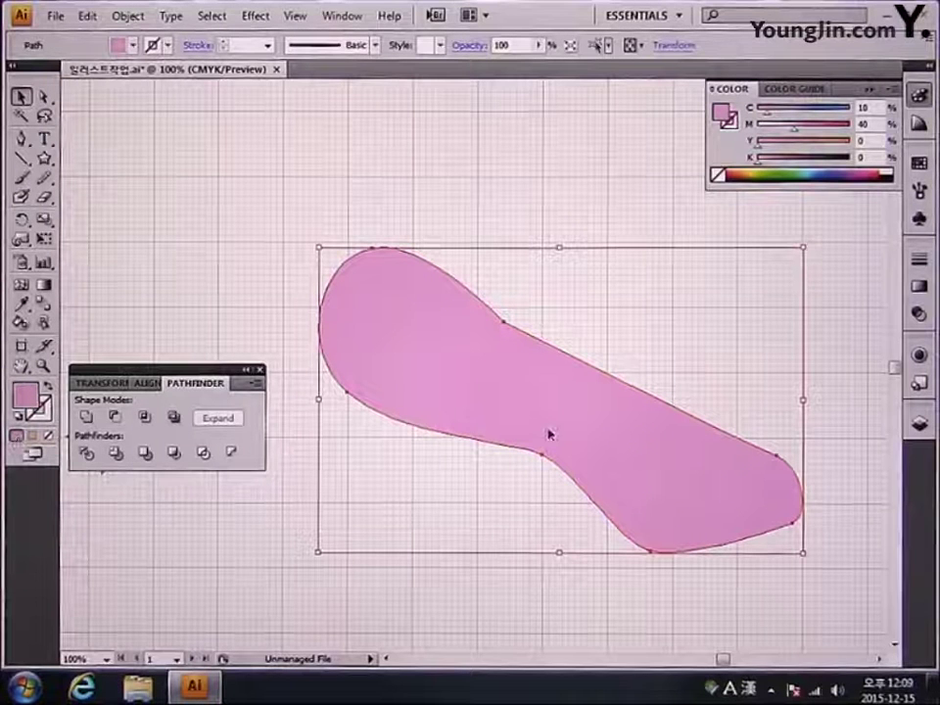
left_click_drag(550, 434, 528, 424)
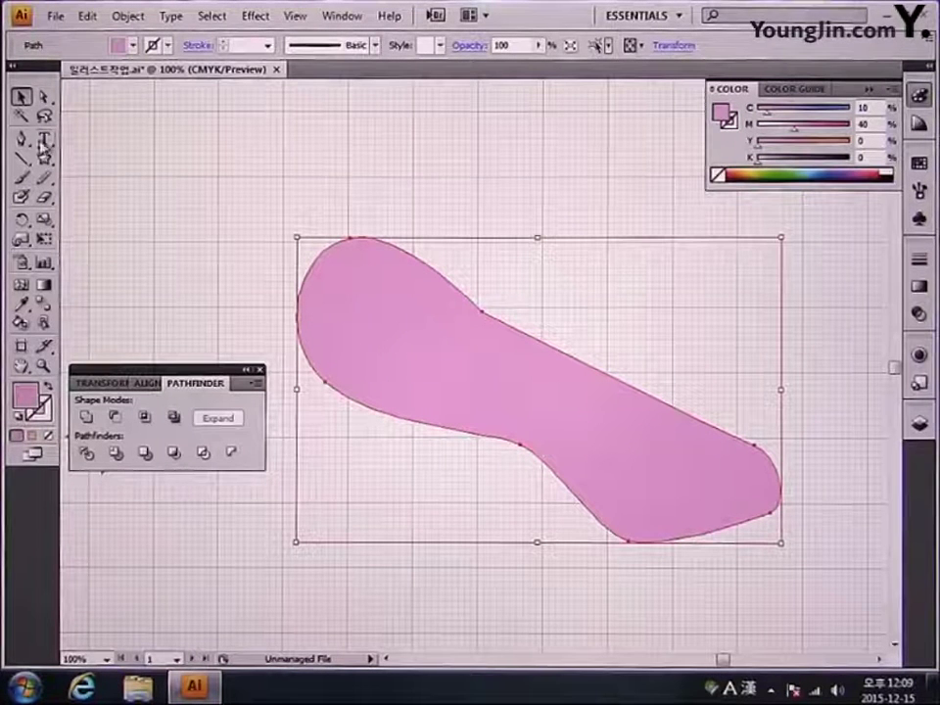
Step: Reshape the brim's rounded upper-left end by adjusting its curve handles, and lower the inward anchor on the bottom edge
left_click(44, 97)
left_click(349, 238)
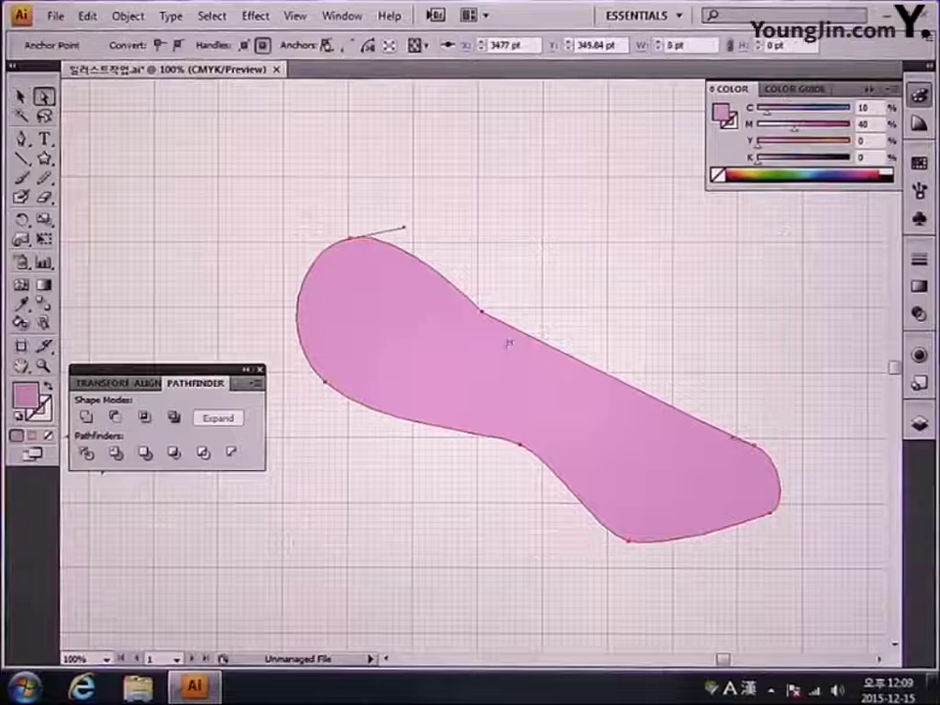
left_click_drag(405, 230, 419, 237)
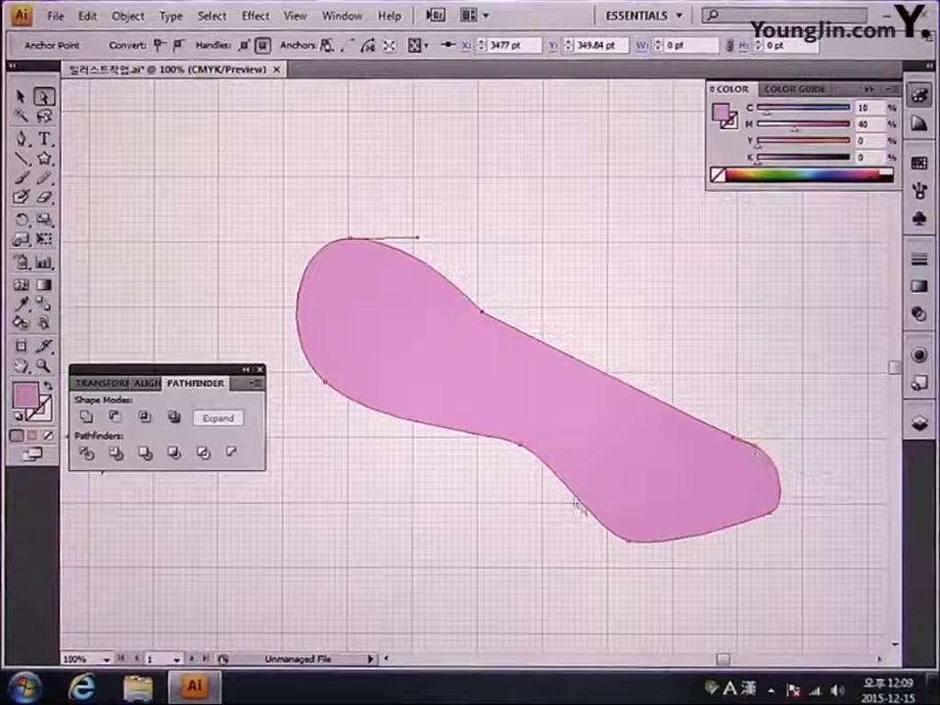
left_click_drag(522, 446, 527, 477)
left_click_drag(371, 431, 389, 423)
left_click_drag(354, 258, 446, 239)
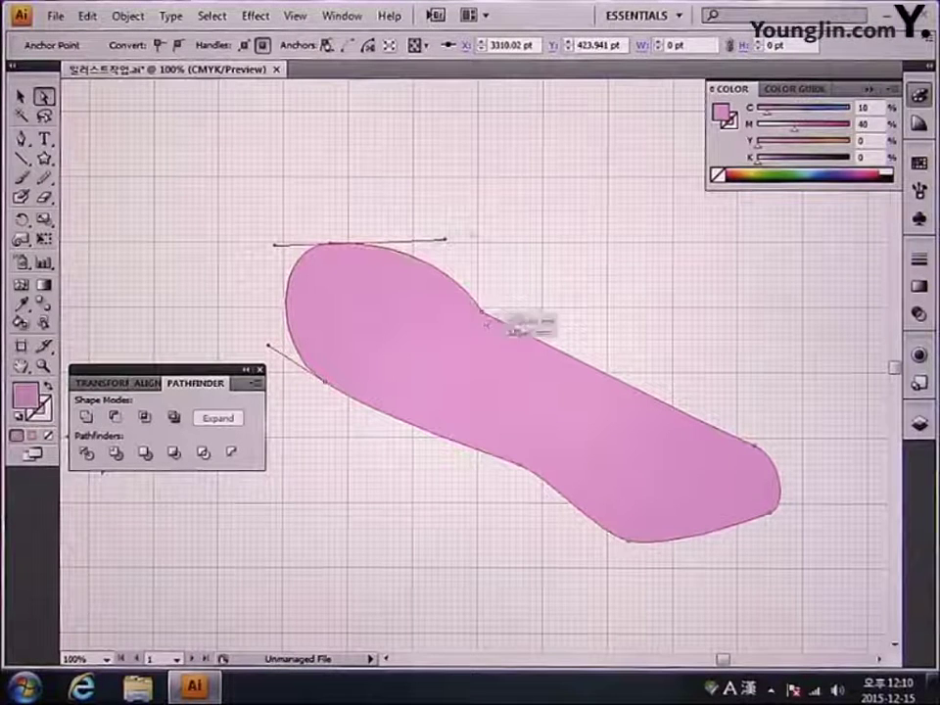
Step: Widen the brim's middle by moving its two inner anchors outward, and refine the lower-left curve and right-end anchor
left_click_drag(481, 313, 507, 298)
left_click(329, 382)
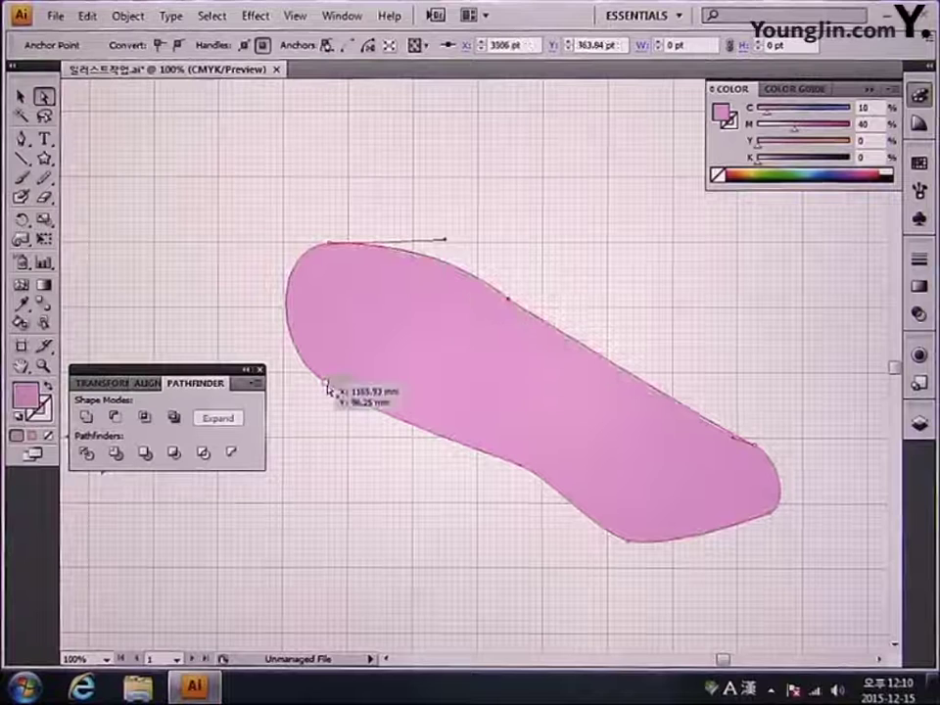
left_click_drag(331, 388, 323, 396)
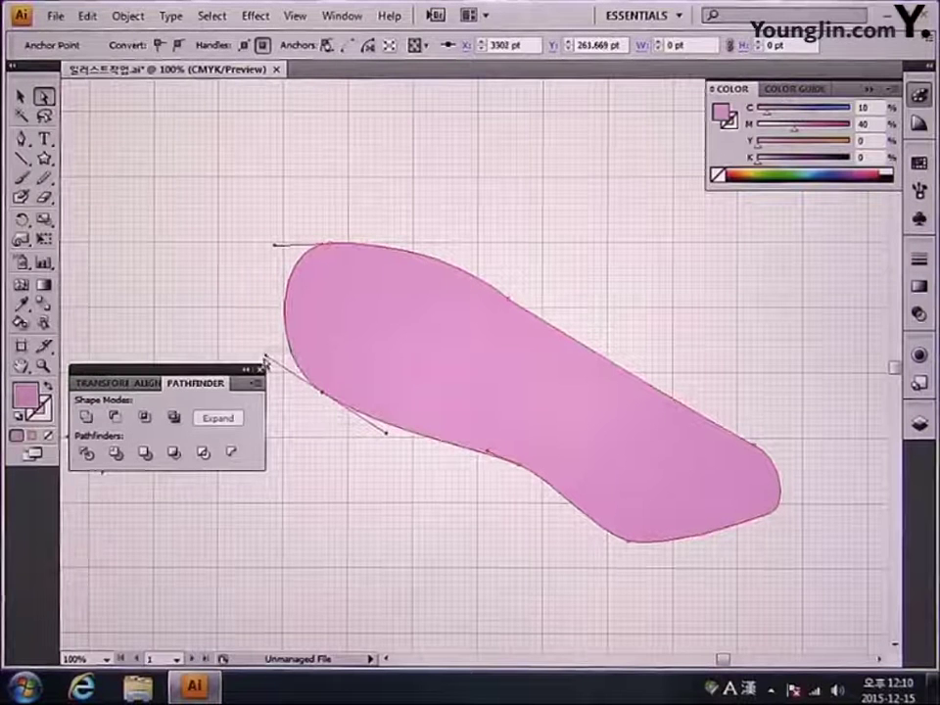
left_click_drag(268, 359, 260, 325)
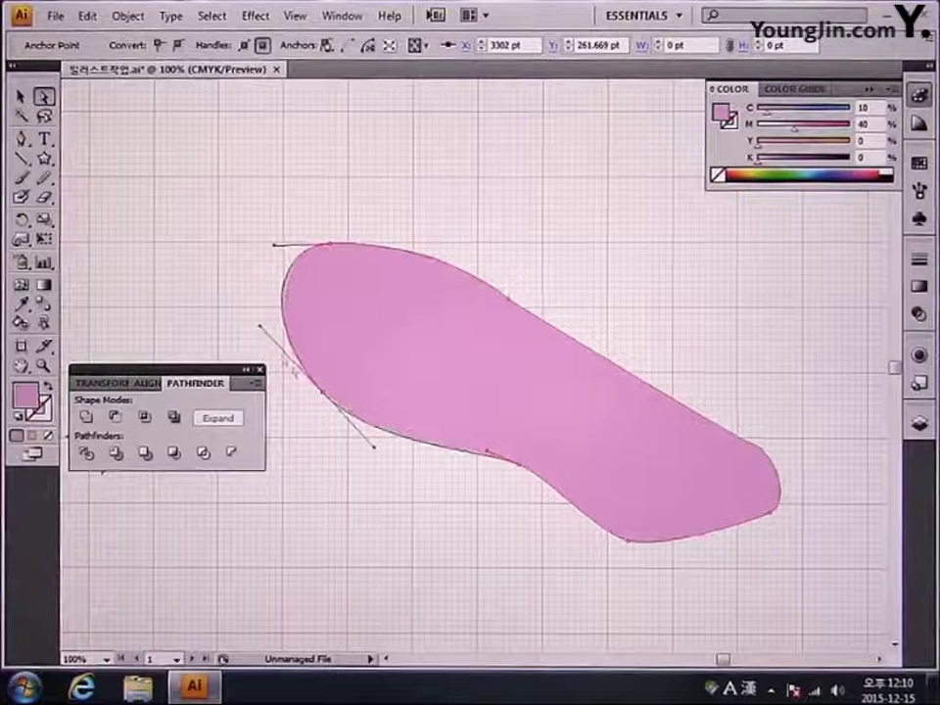
left_click_drag(527, 472, 525, 483)
left_click_drag(756, 447, 755, 449)
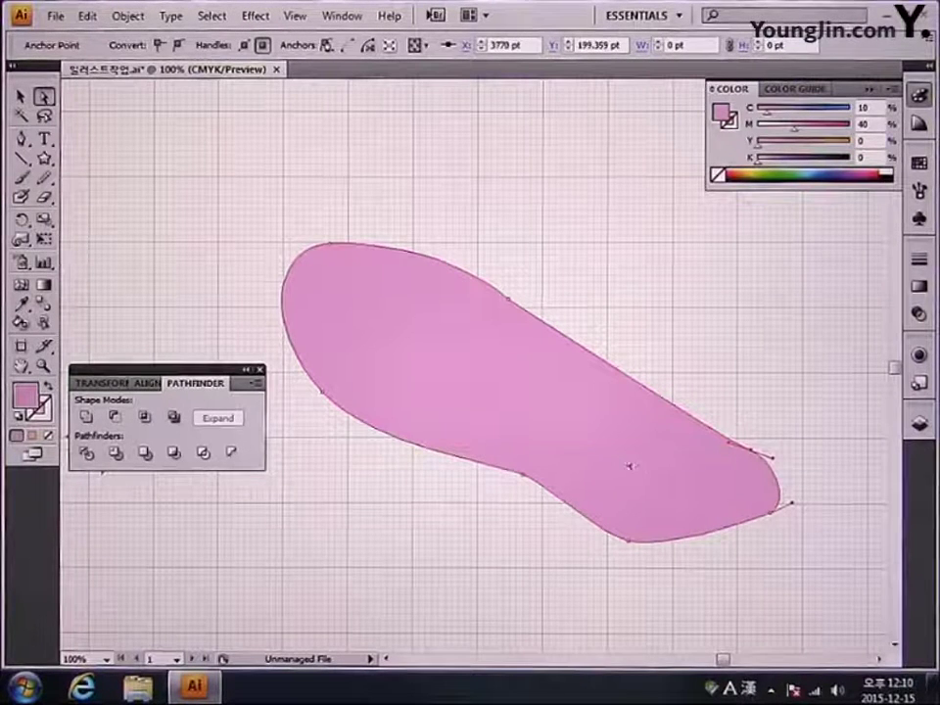
Step: Draw a closed, straight-sided hat cone with a tip bent to the right over the brim using the Pen tool
left_click(20, 138)
left_click_drag(723, 310, 611, 327)
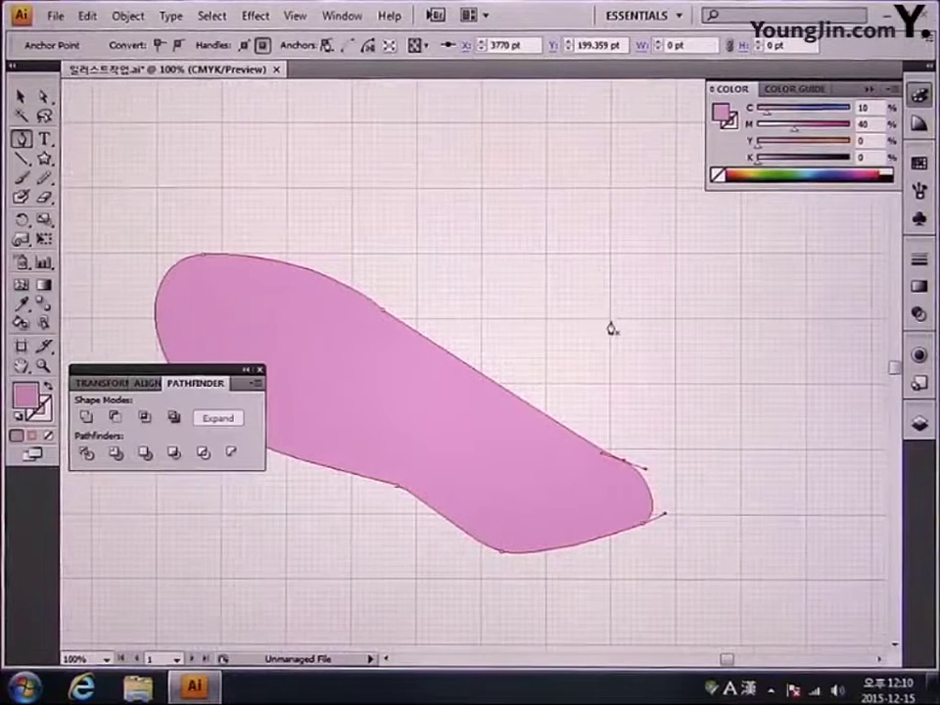
left_click_drag(342, 300, 584, 143)
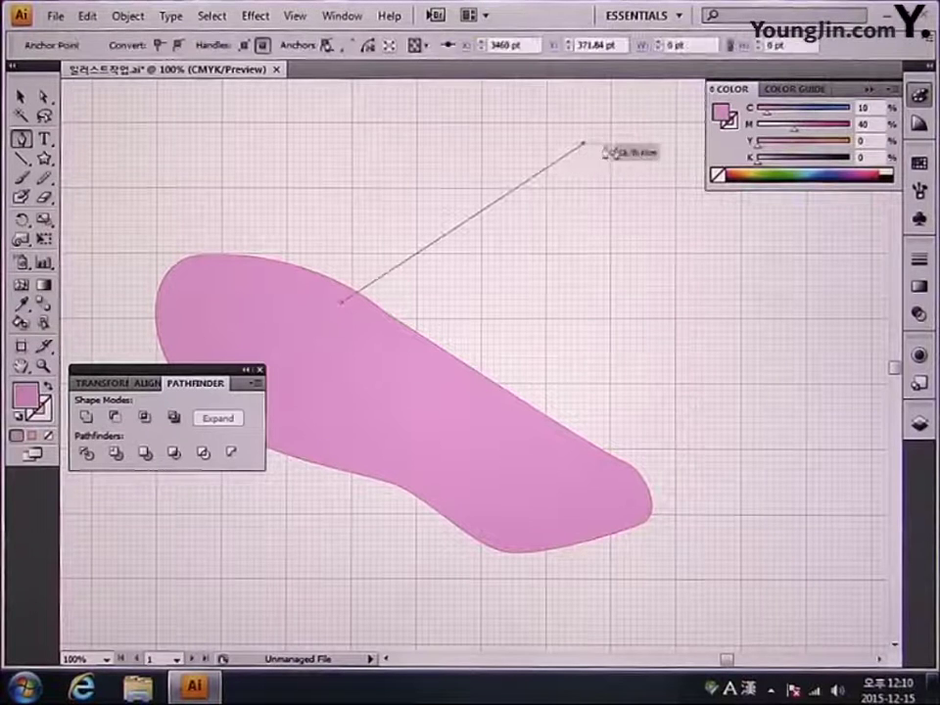
left_click(692, 153)
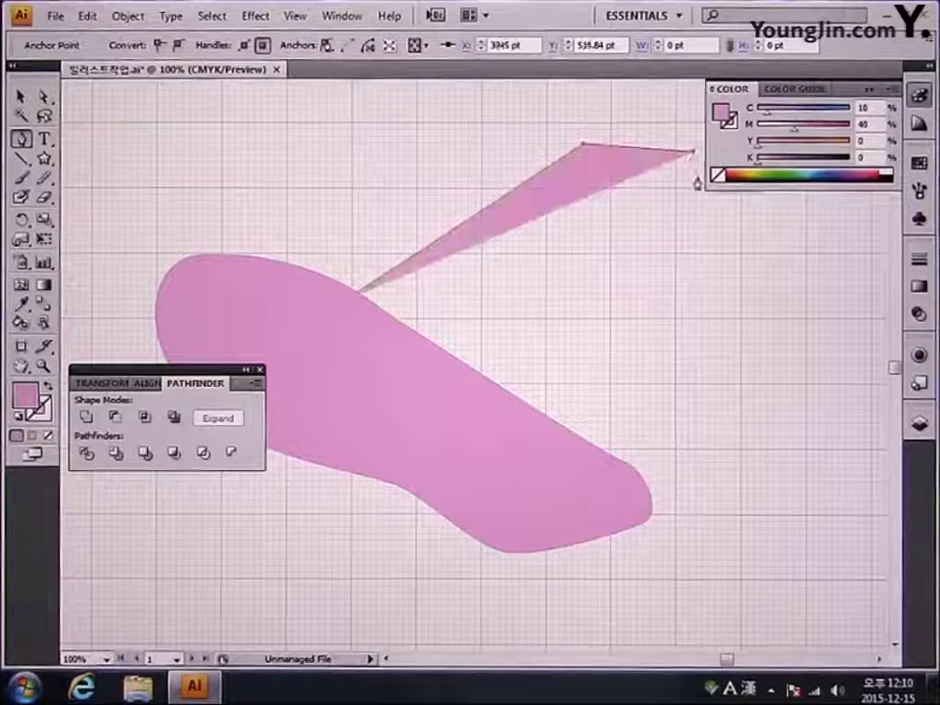
left_click(697, 180)
left_click(609, 211)
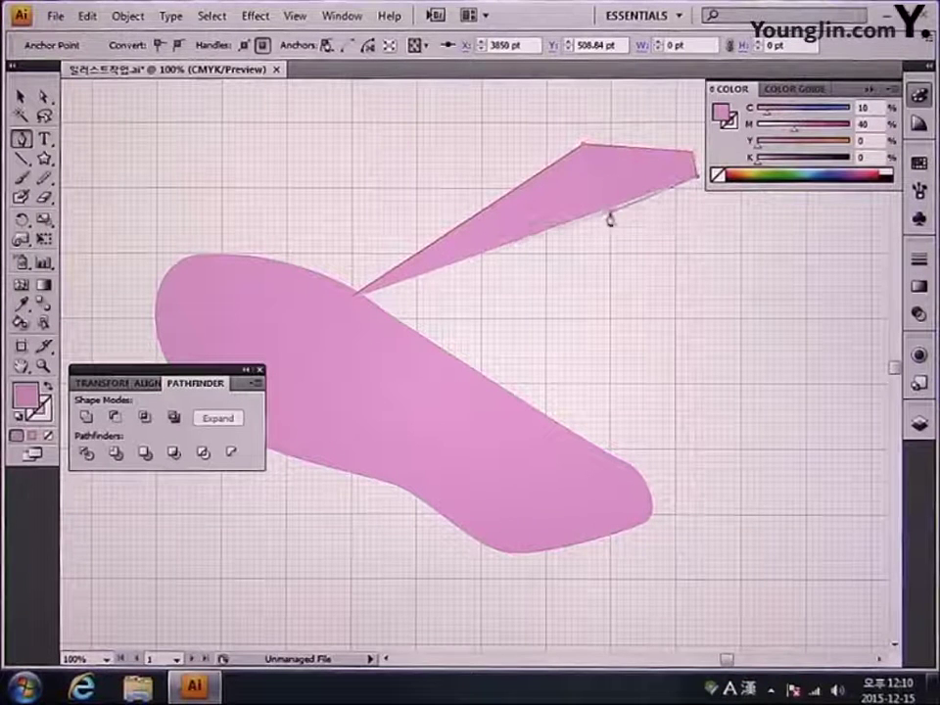
left_click(553, 470)
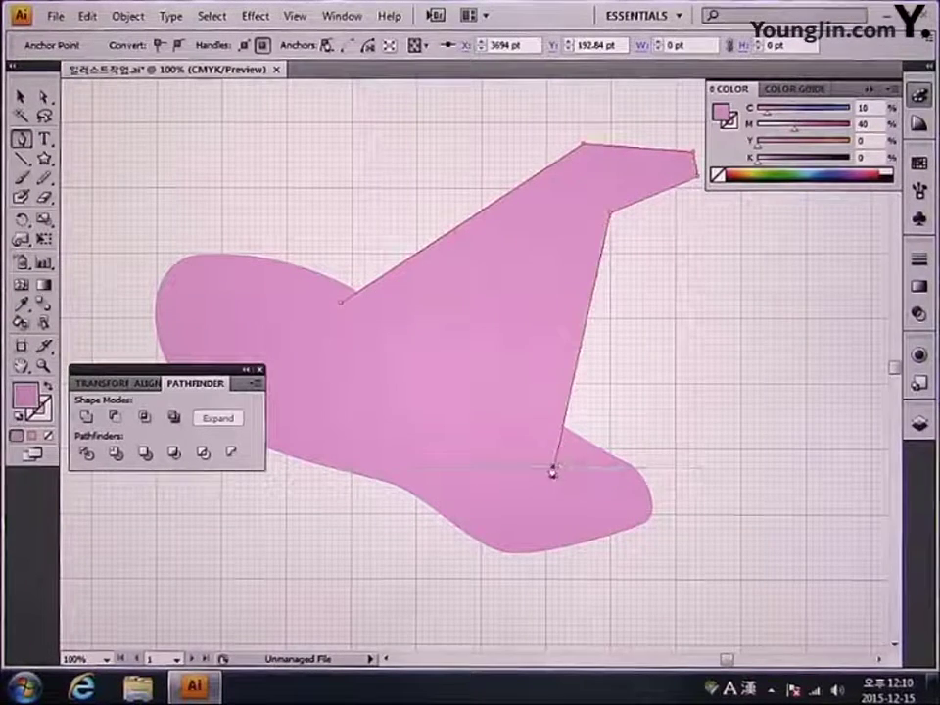
left_click(341, 301)
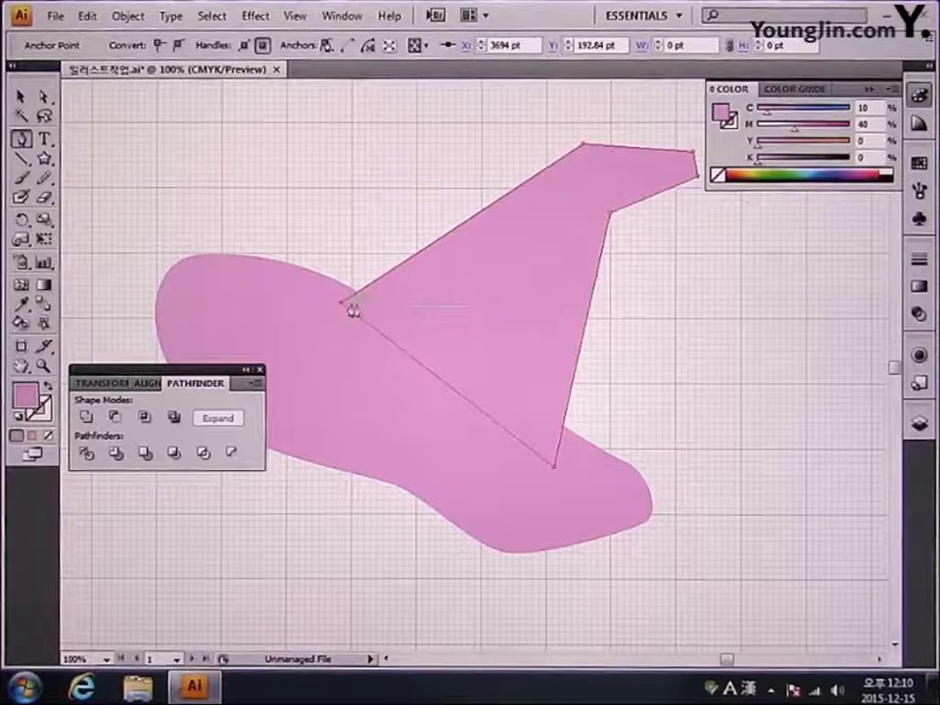
Step: Extend the cone's bent tip farther right and move its inner corner up and outward to narrow it
left_click_drag(656, 271, 638, 303)
left_click(44, 96)
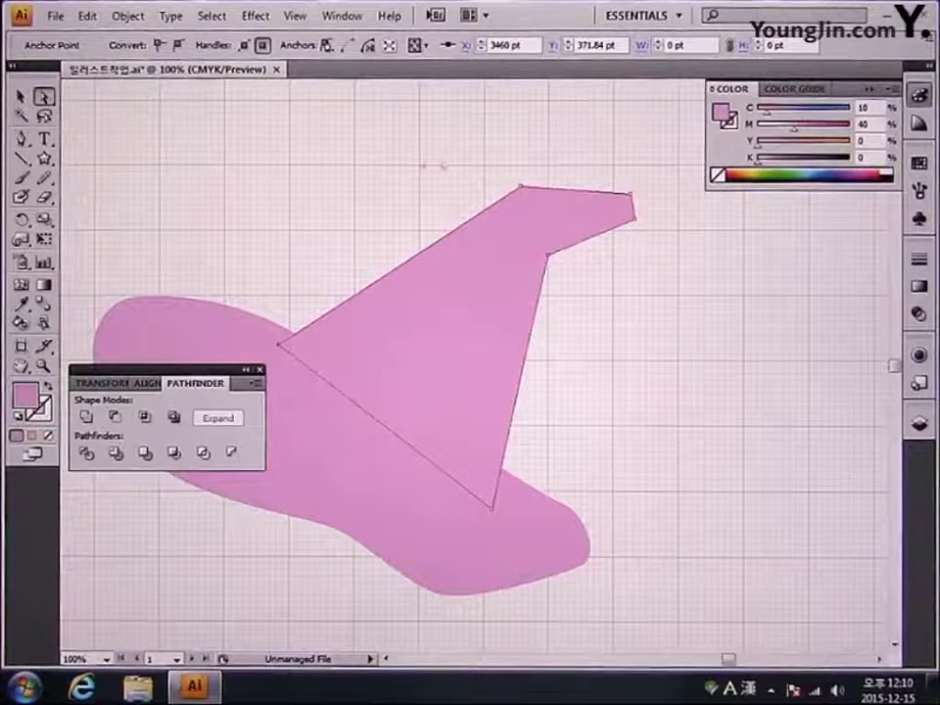
left_click_drag(637, 197, 658, 204)
left_click_drag(549, 257, 589, 228)
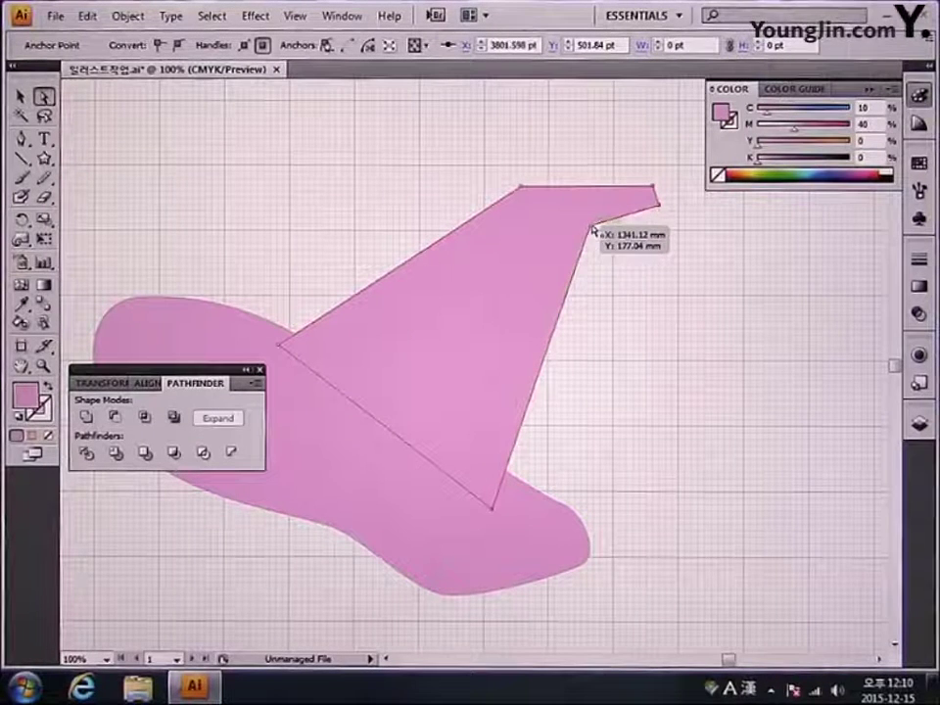
Step: Shift the cone's four upper anchor points left together to make the hat more upright
left_click(511, 203)
left_click(592, 229)
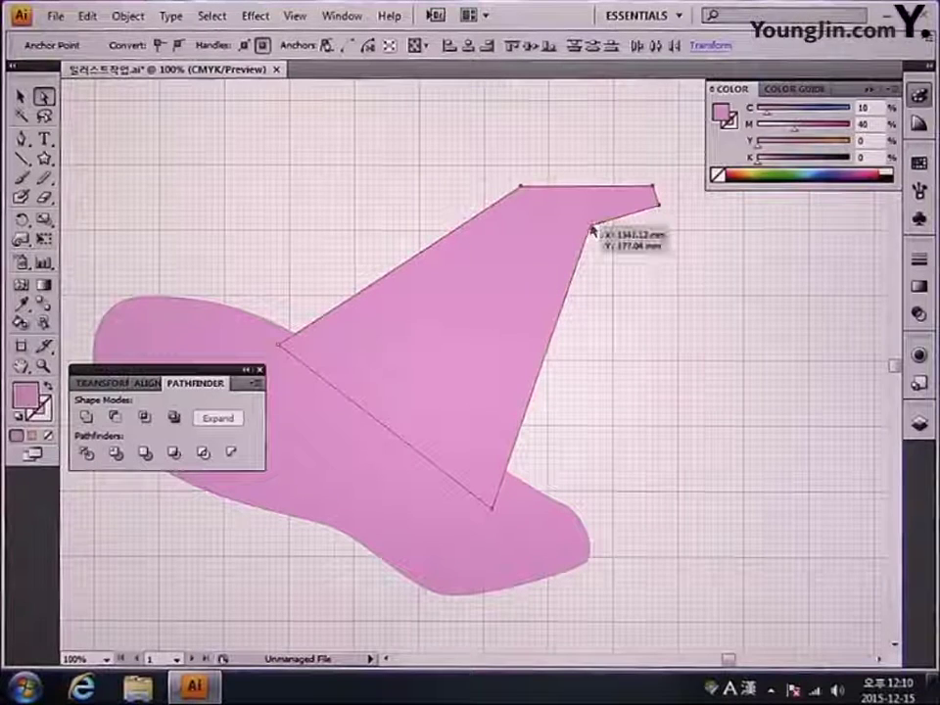
left_click_drag(592, 229, 538, 229)
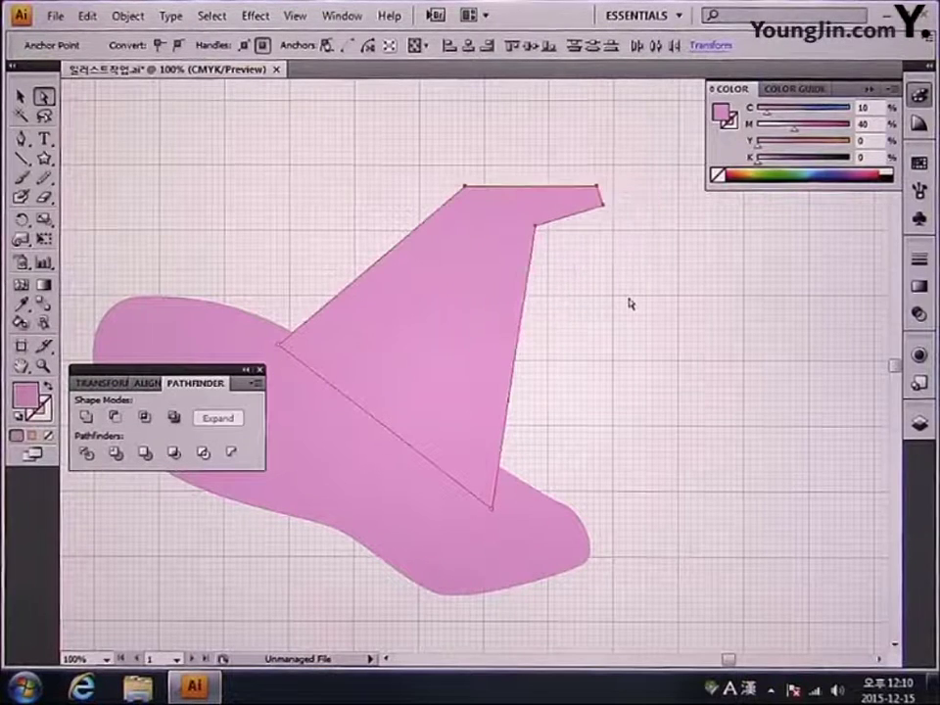
left_click(627, 303)
left_click_drag(597, 347, 650, 327)
key("ctrl+z")
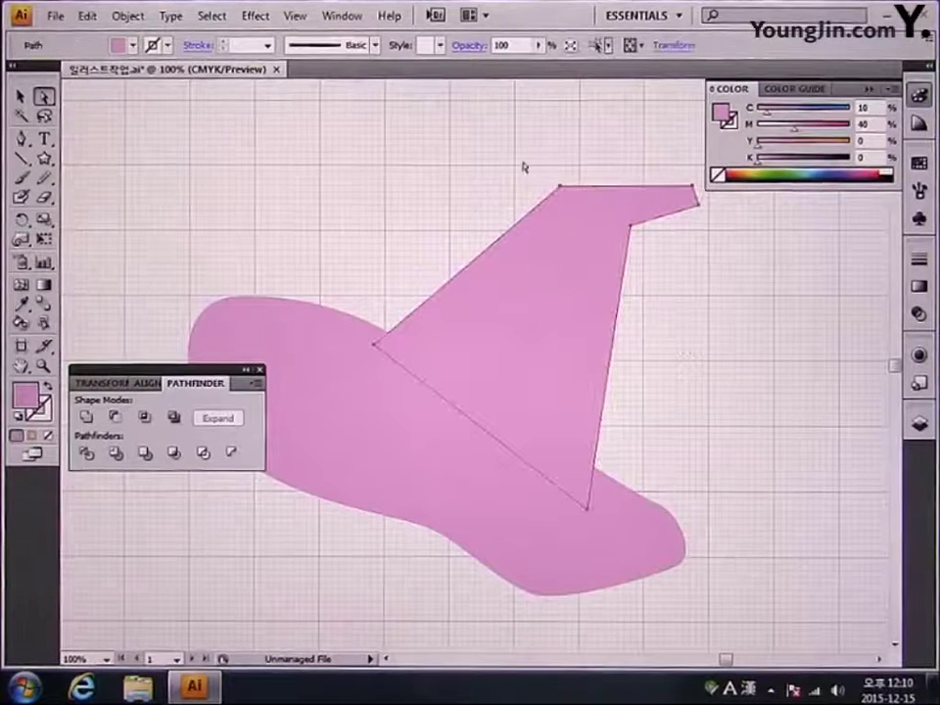
Step: Move the cone's upper-left bend anchor up and left, and widen the base by moving its left corner outward
left_click(559, 187)
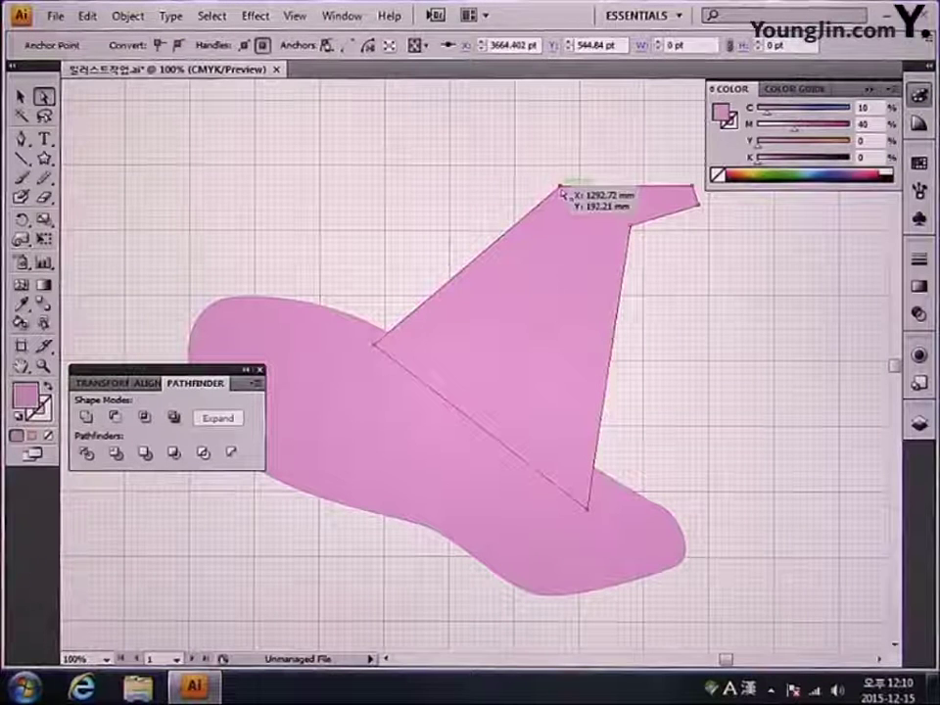
left_click_drag(562, 187, 551, 172)
left_click_drag(377, 349, 340, 340)
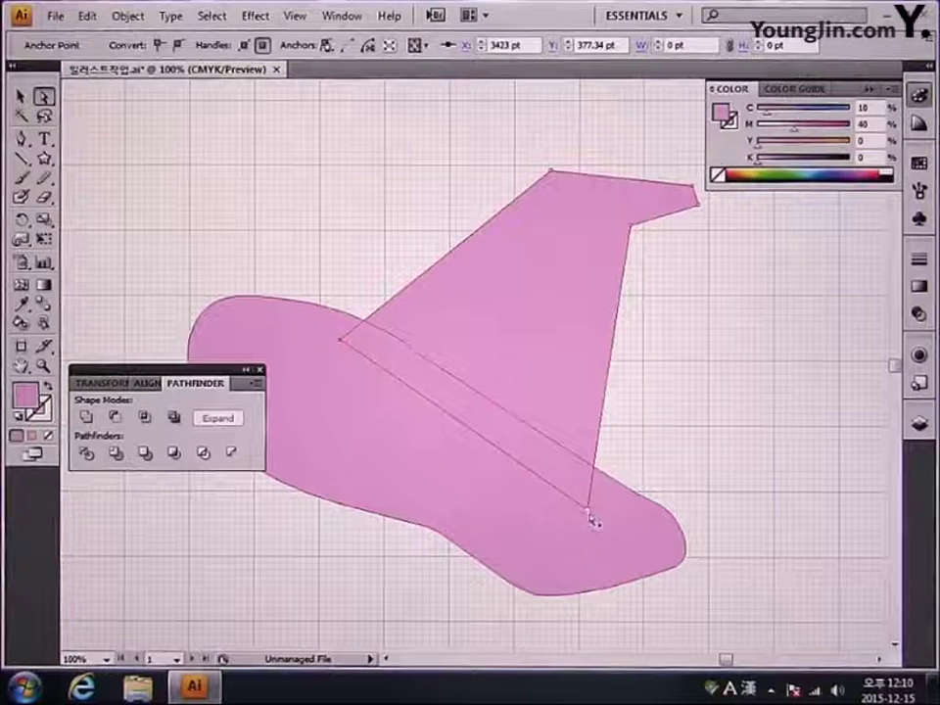
Step: Move the cone's lower-right base corner and the inner corner of its bend up and left, and shift the tip's lower anchor slightly left
left_click_drag(587, 509, 566, 478)
left_click_drag(631, 229, 613, 215)
left_click_drag(698, 199, 692, 203)
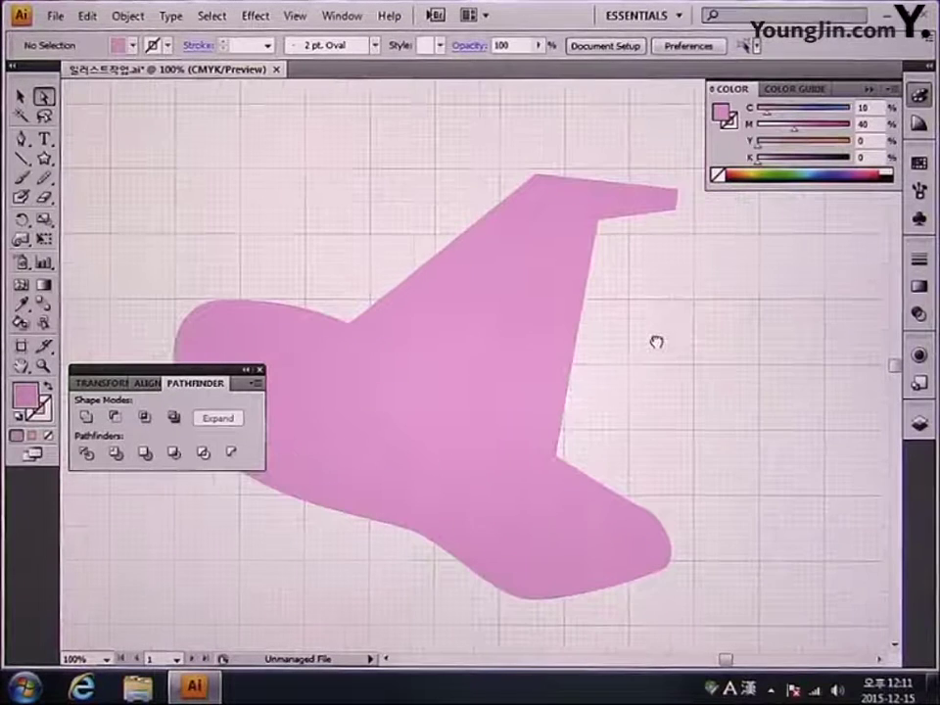
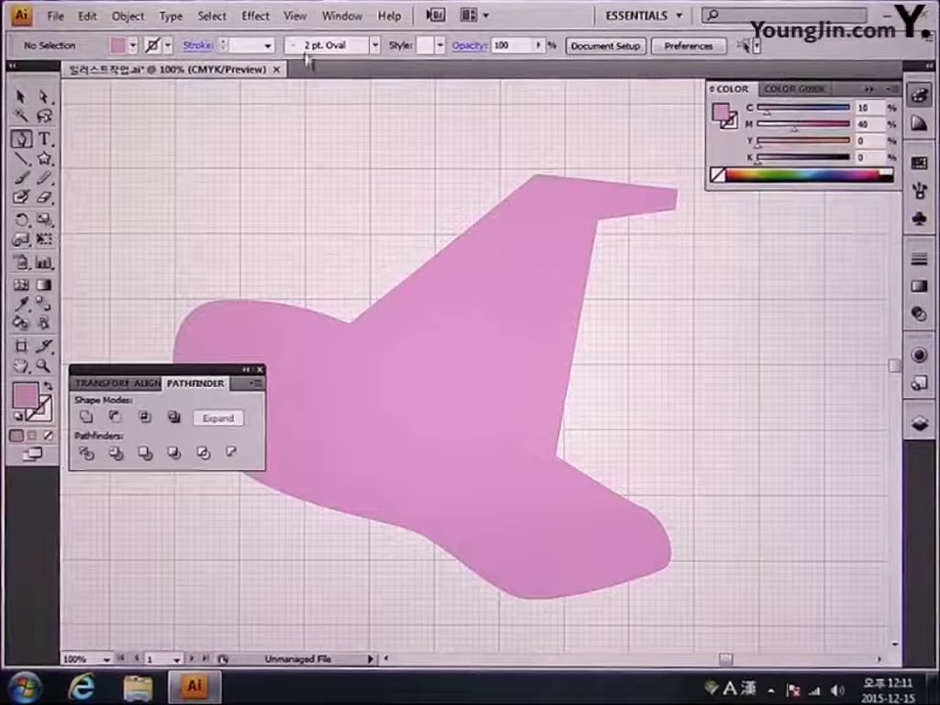
Step: Turn off Smart Guides and draw a closed, curved hat band across the cone's base along the brim with the Pen tool
left_click(296, 15)
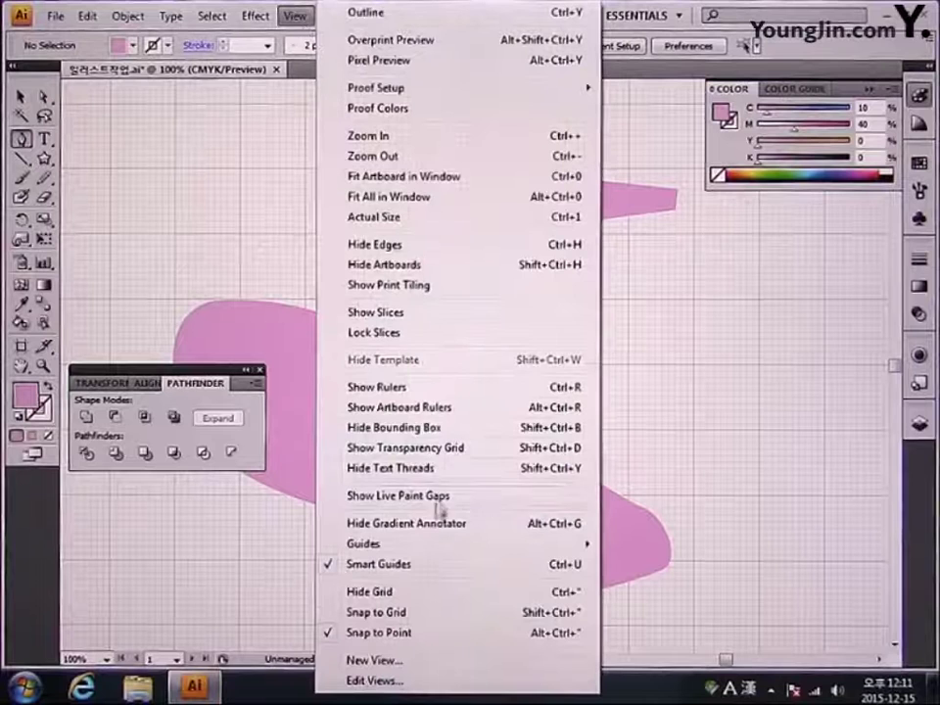
left_click(426, 565)
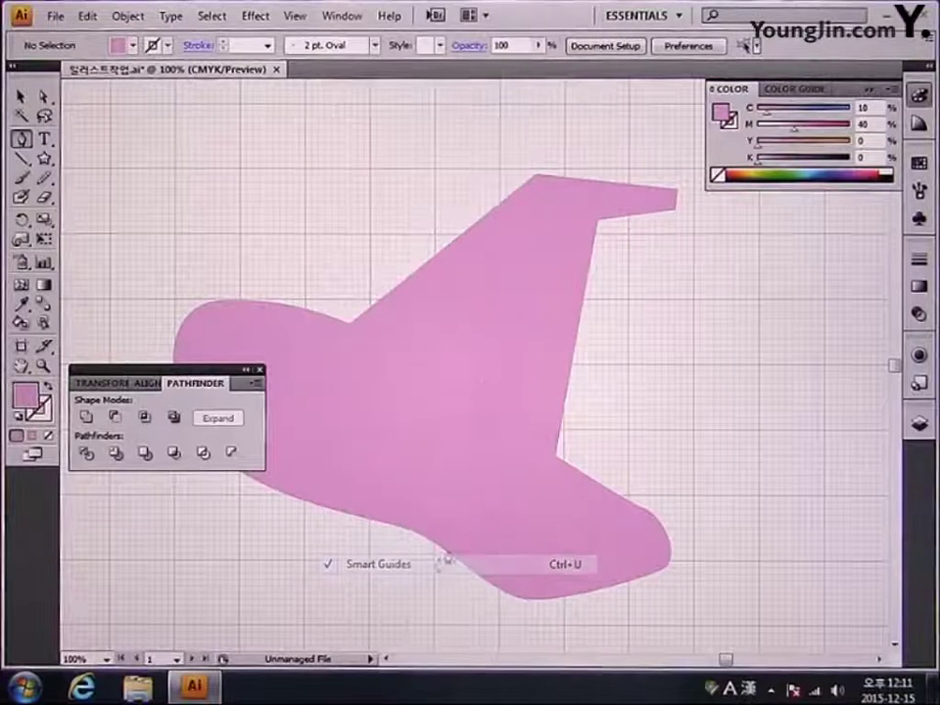
left_click(349, 321)
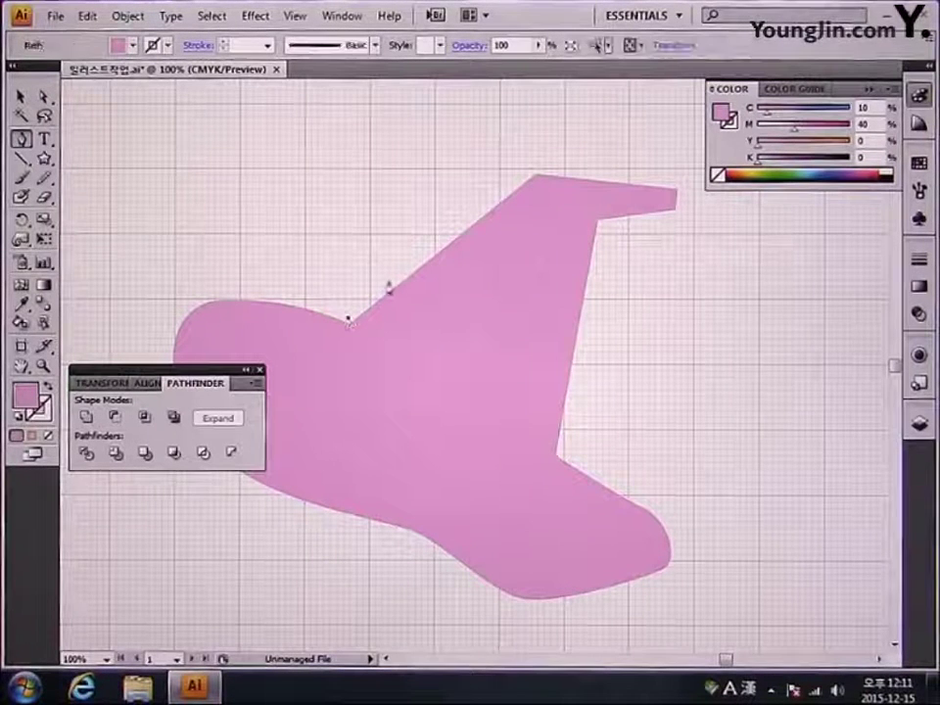
left_click(400, 281)
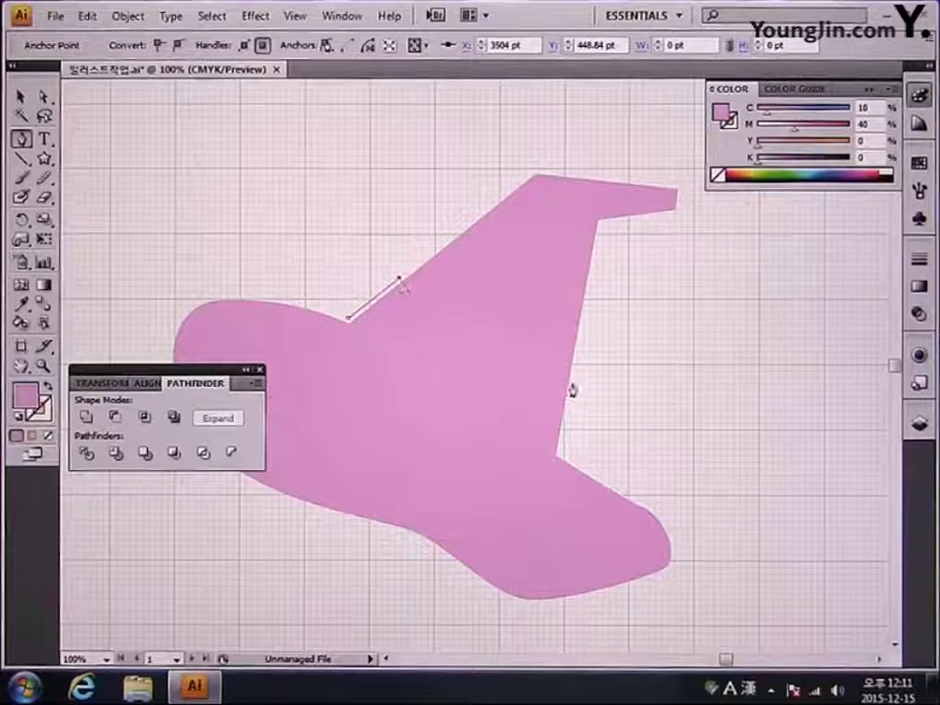
left_click_drag(516, 368, 635, 400)
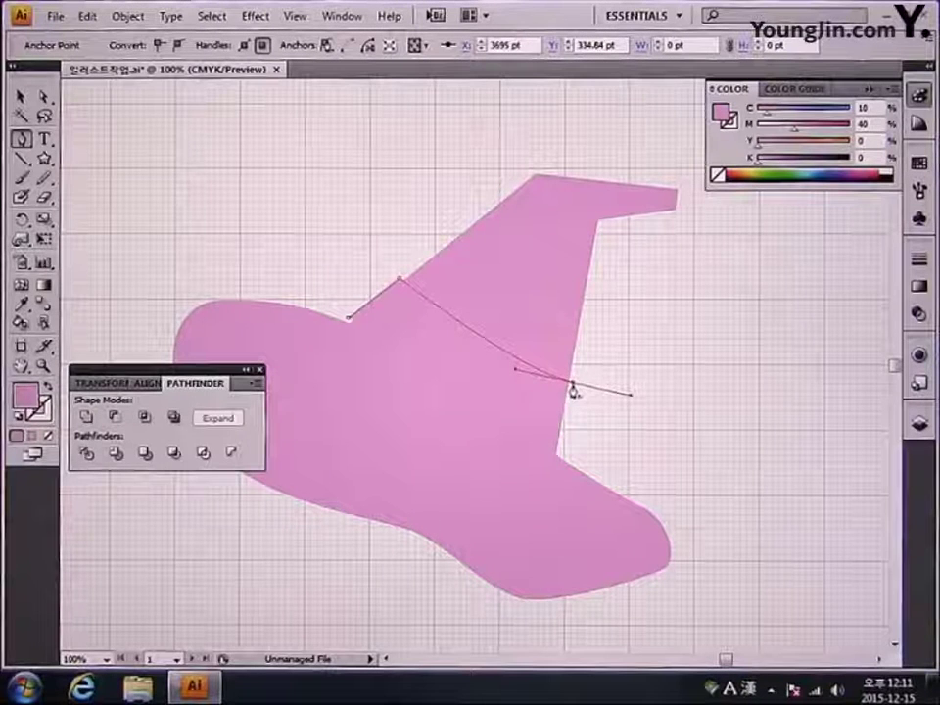
left_click(560, 458)
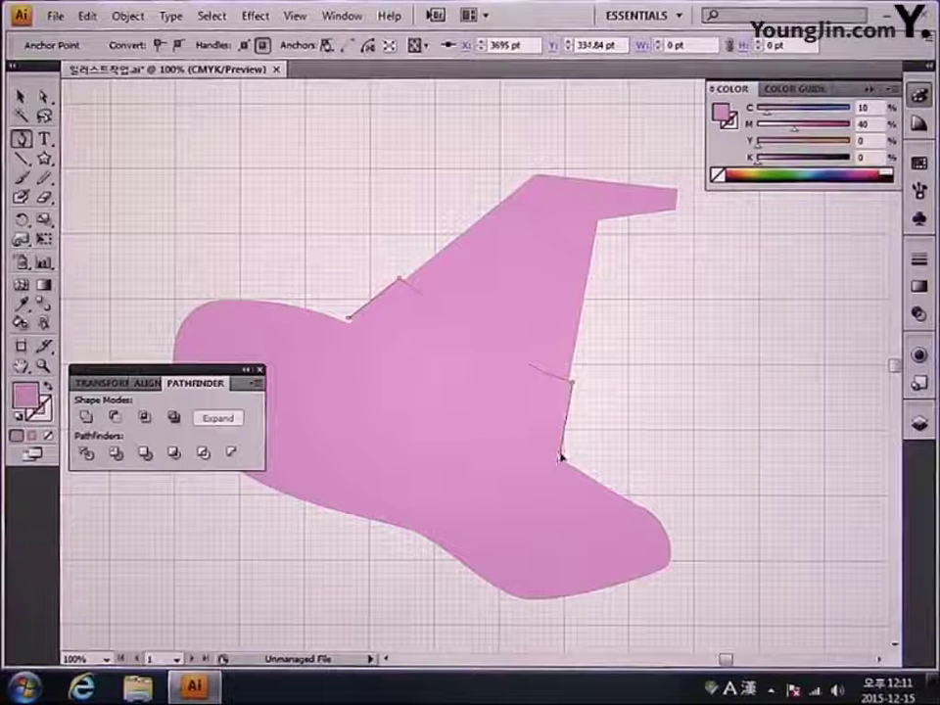
left_click(345, 311, "ctrl")
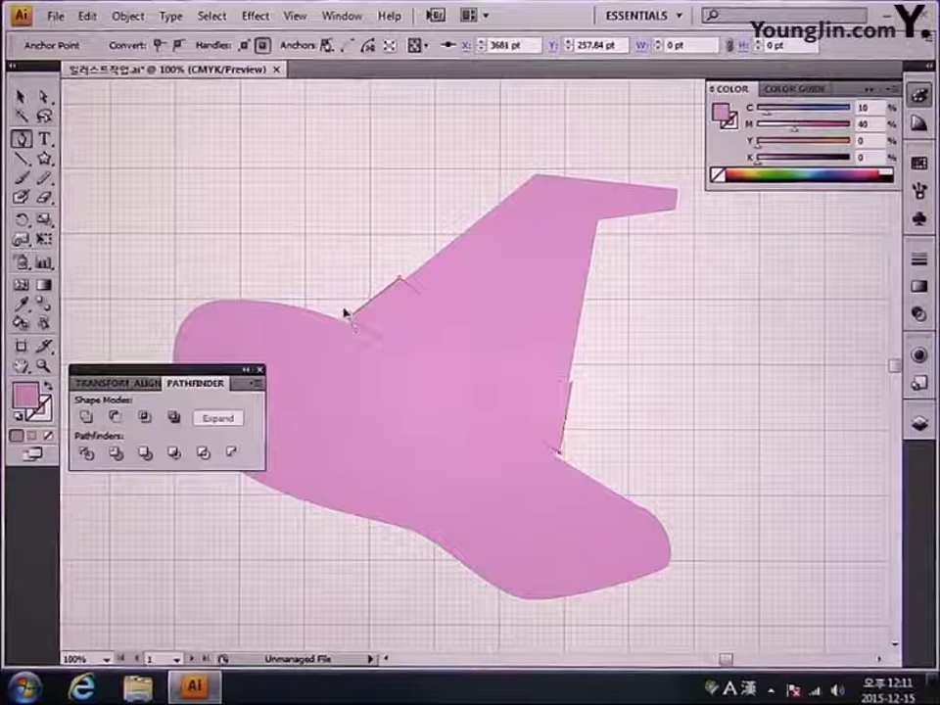
left_click(334, 282, "ctrl")
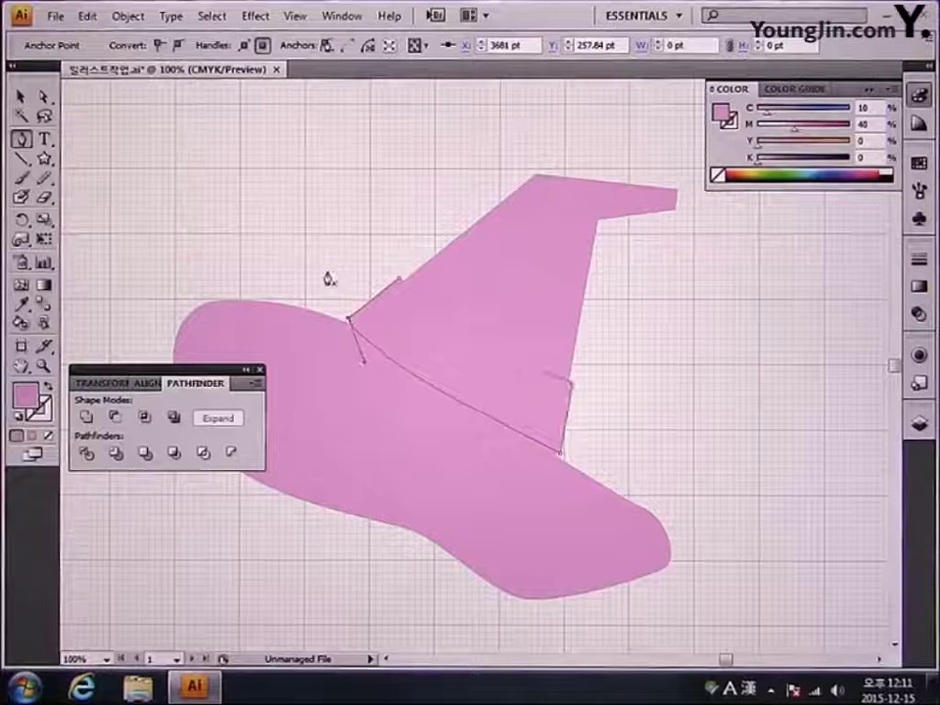
Step: Fill the hat band with purple C 30, M 75, Y 0, K 0
double_click(25, 396)
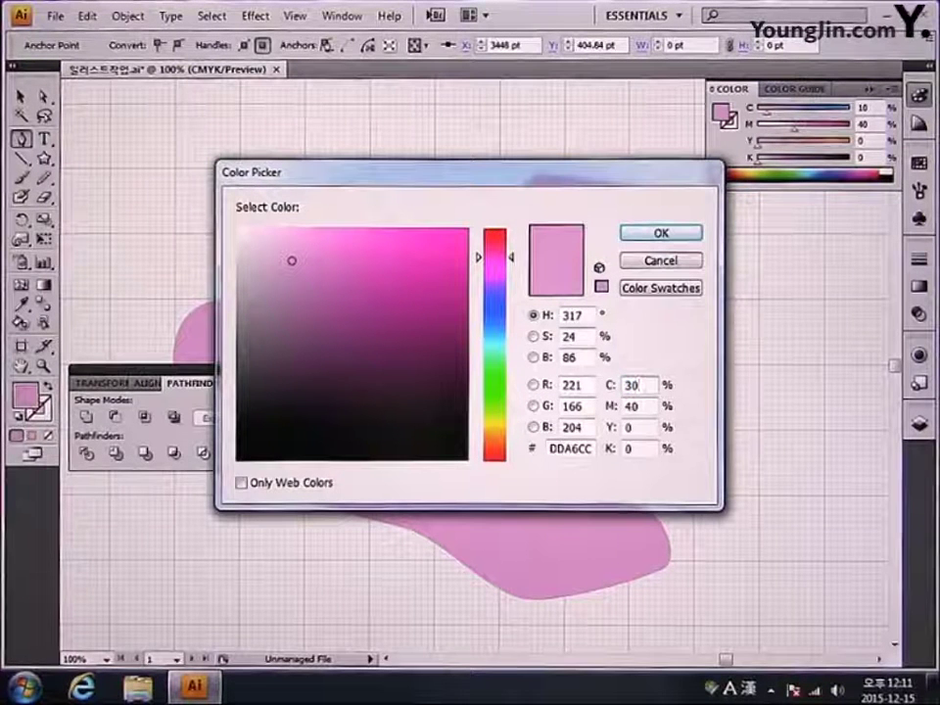
key("Tab")
type("7")
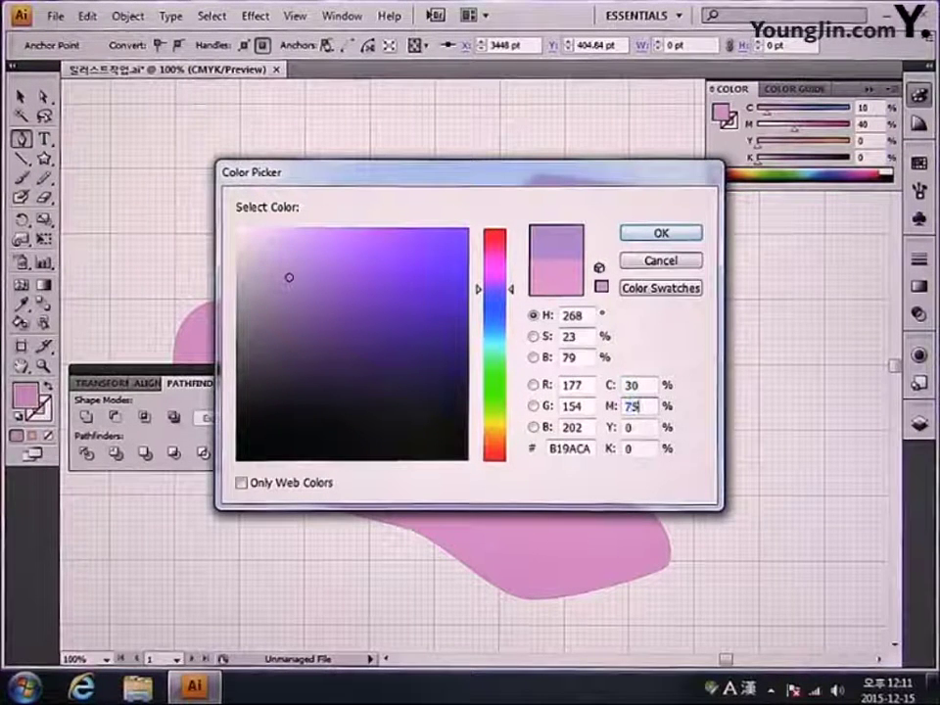
type("5")
key("Tab")
key("Tab")
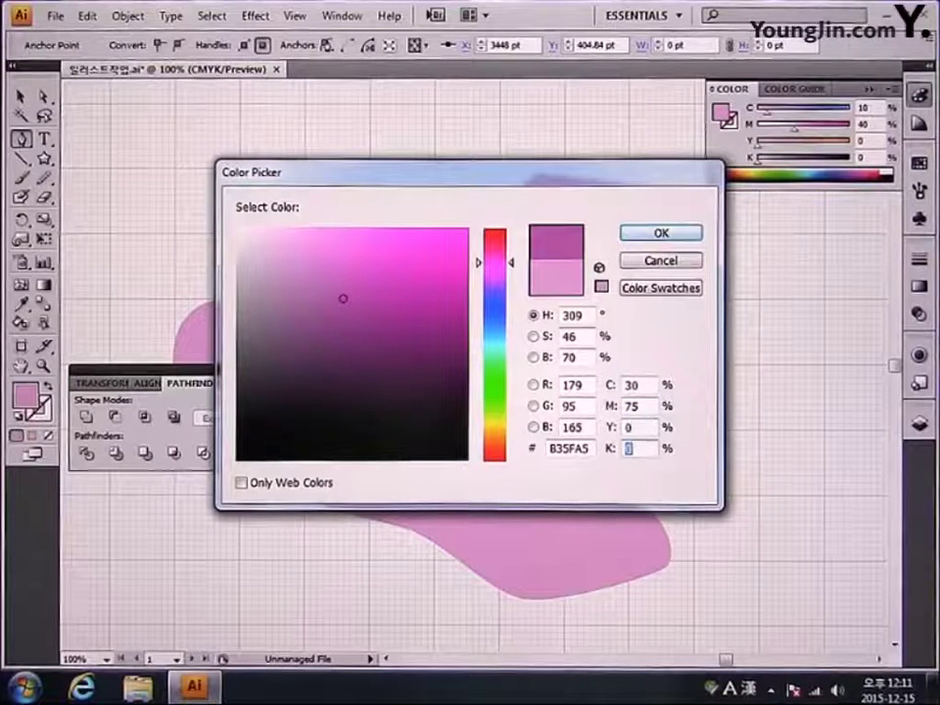
key("Return")
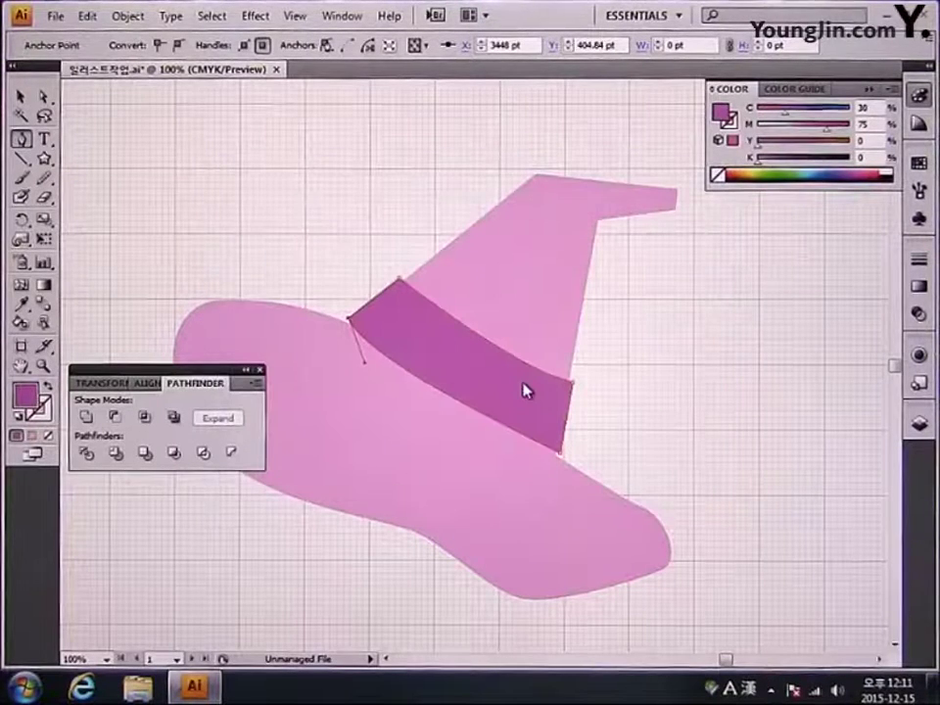
Step: Draw a small five-pointed star, tilt it slightly counterclockwise, and place it over the cone's left edge just below the bend
left_click(43, 159)
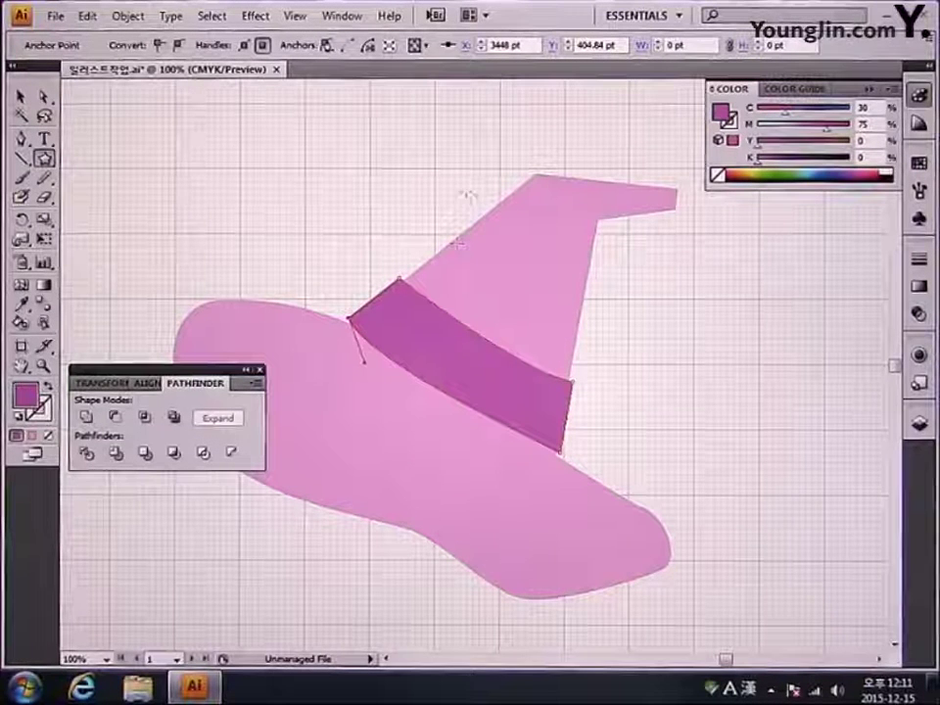
left_click_drag(465, 185, 502, 204)
left_click(22, 96)
mouse_move(526, 159)
left_mouse_down()
mouse_move(527, 148)
mouse_move(522, 159)
left_mouse_up()
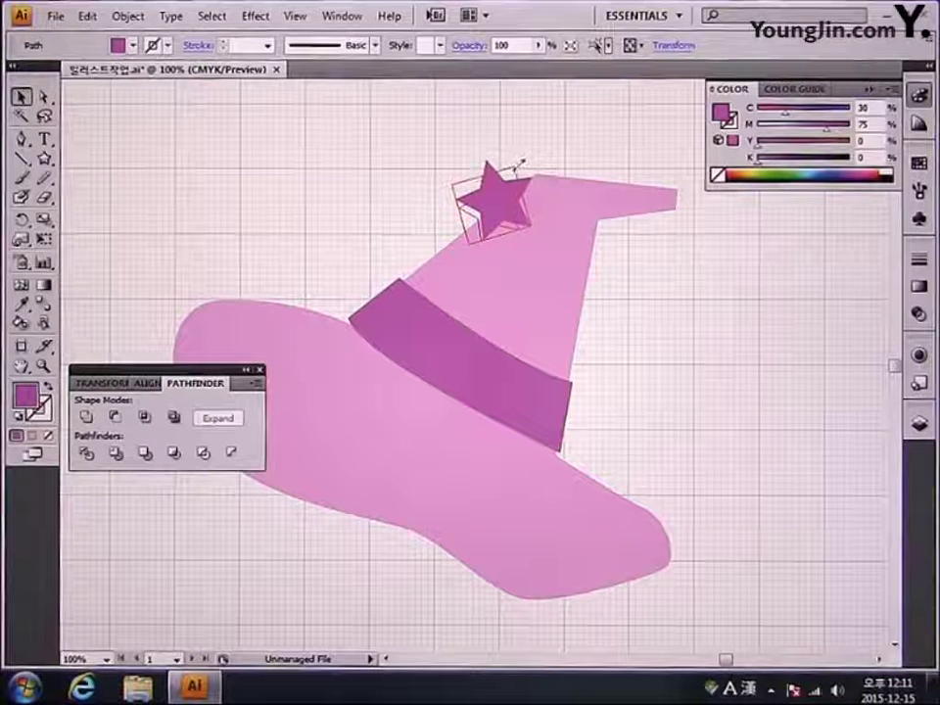
left_click_drag(523, 159, 525, 165)
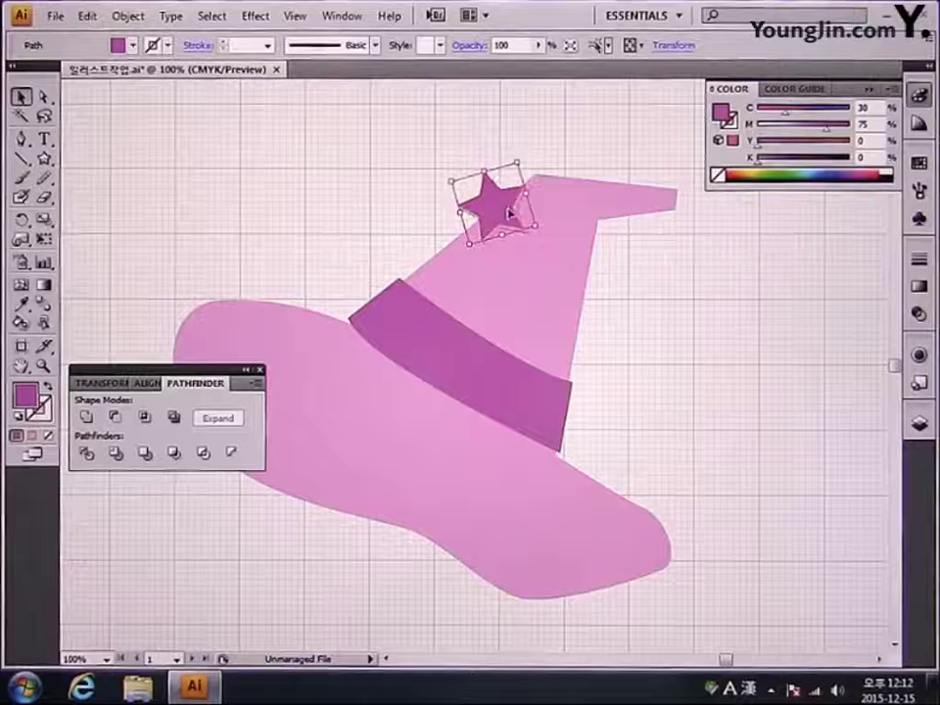
left_click_drag(504, 208, 510, 213)
Step: Fill the star with pale pink C 0, M 10, Y 0, K 0
double_click(25, 396)
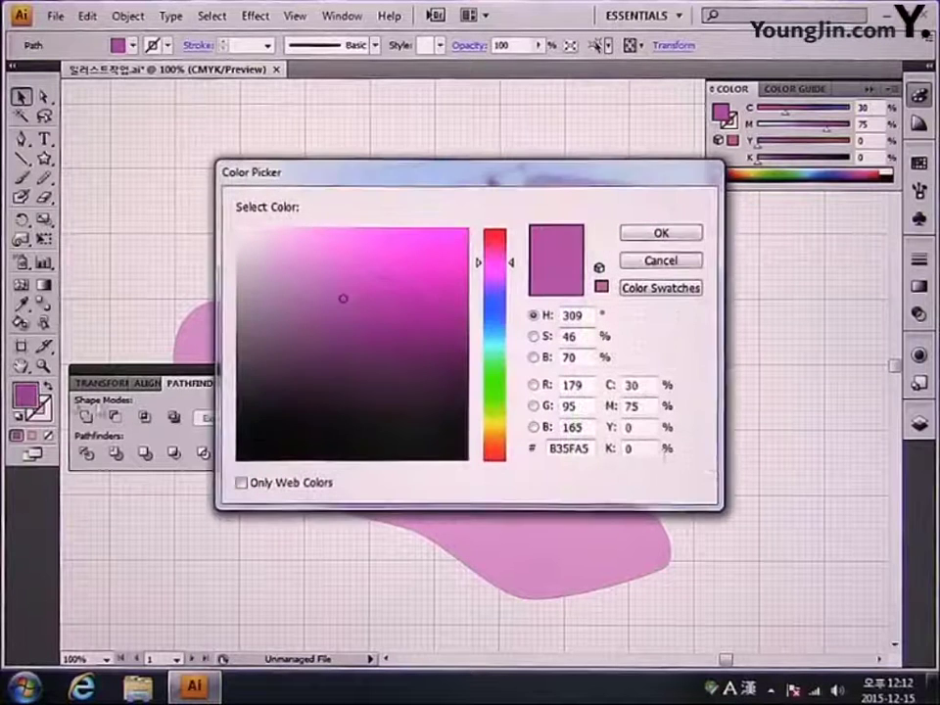
double_click(632, 385)
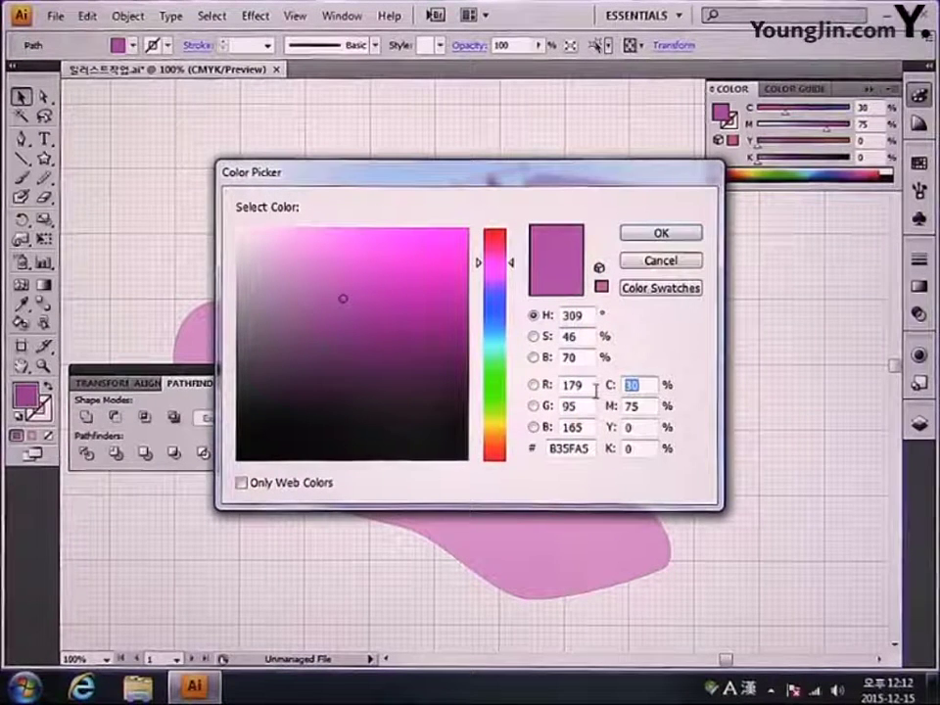
type("0")
key("Tab")
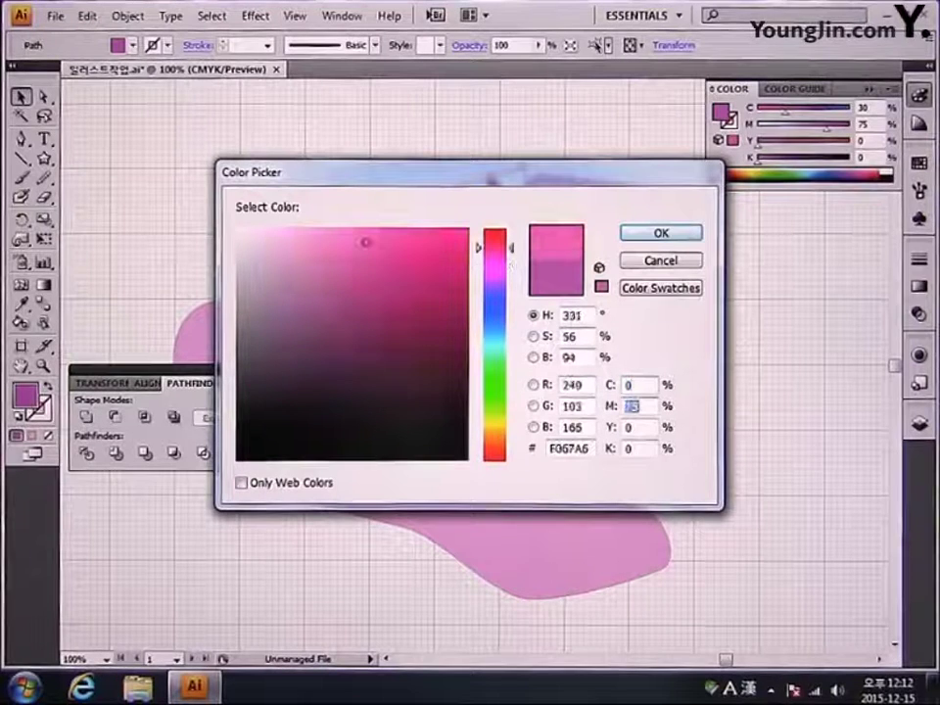
type("10")
key("Tab")
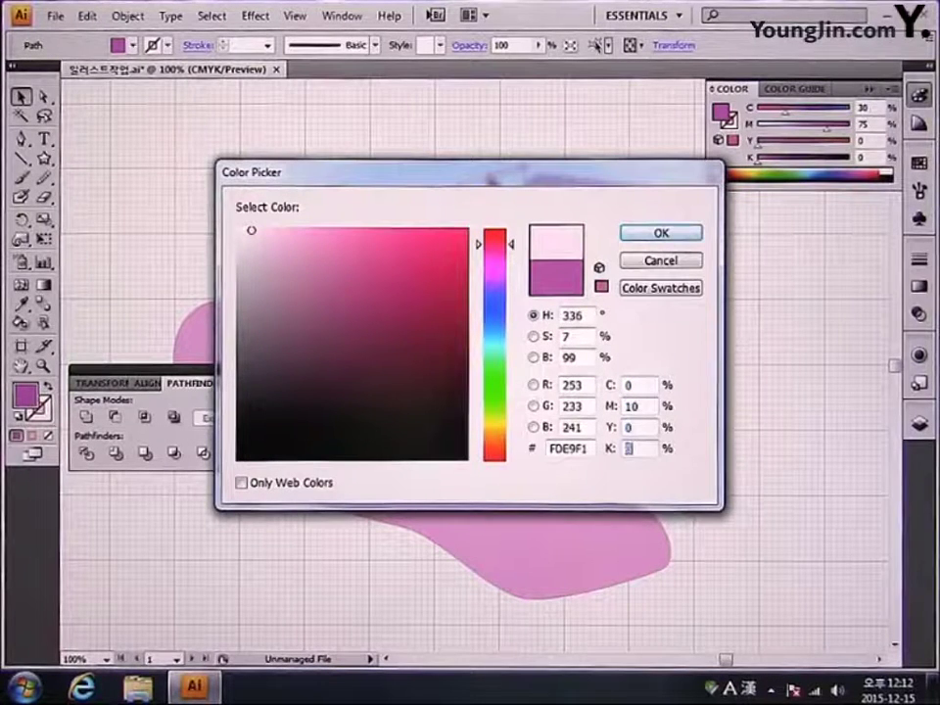
key("Return")
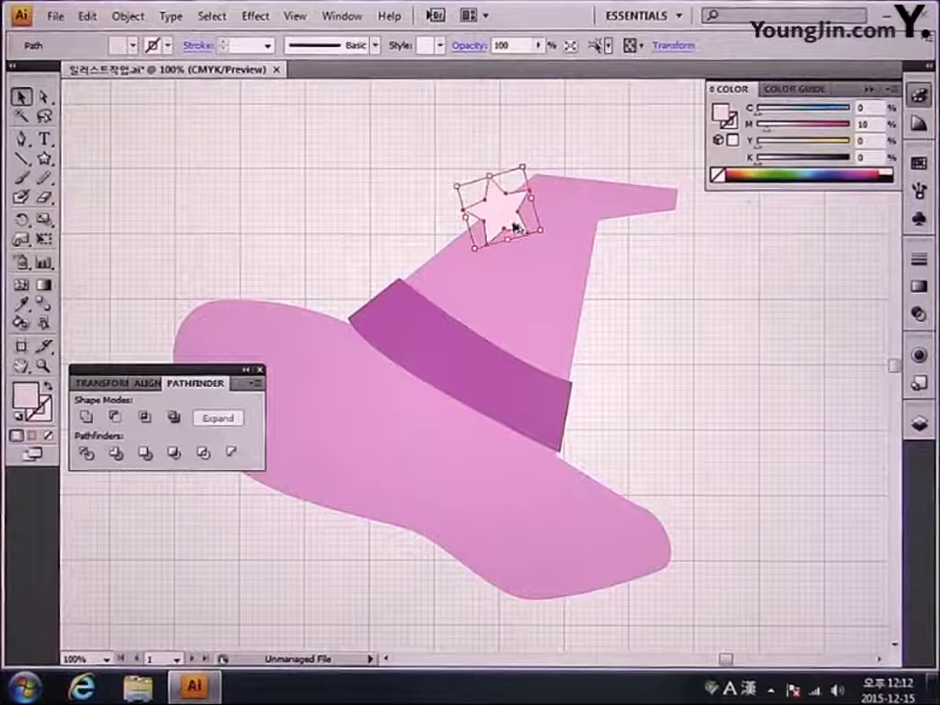
Step: Duplicate the star across the hat, placing three more on the cone and five on the brim, several overlapping the edges
left_click_drag(514, 227, 587, 358)
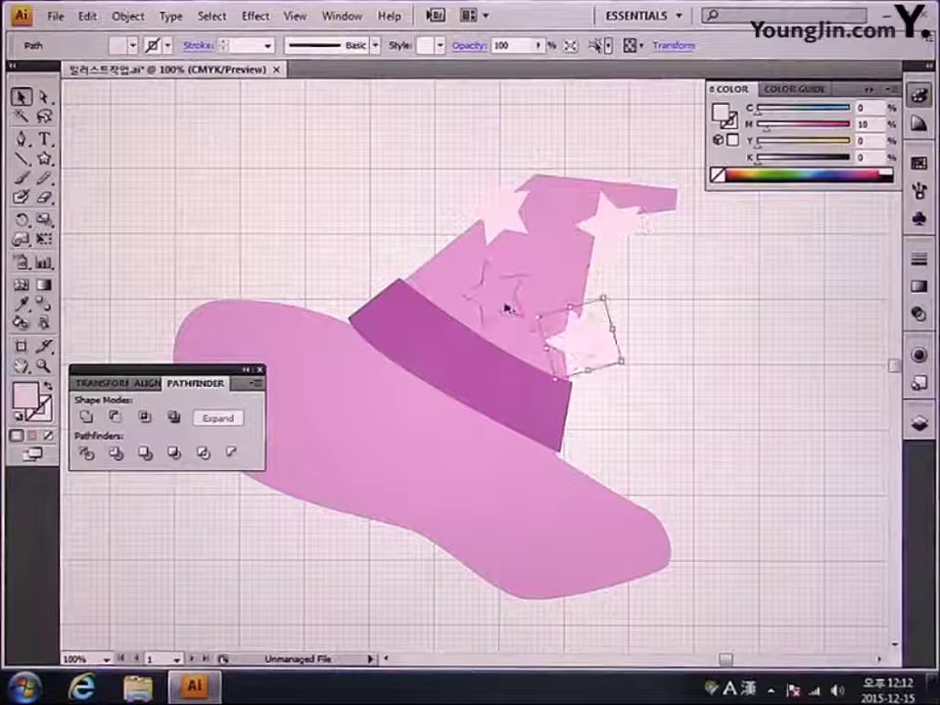
left_click_drag(506, 308, 470, 568)
left_click_drag(647, 421, 714, 360)
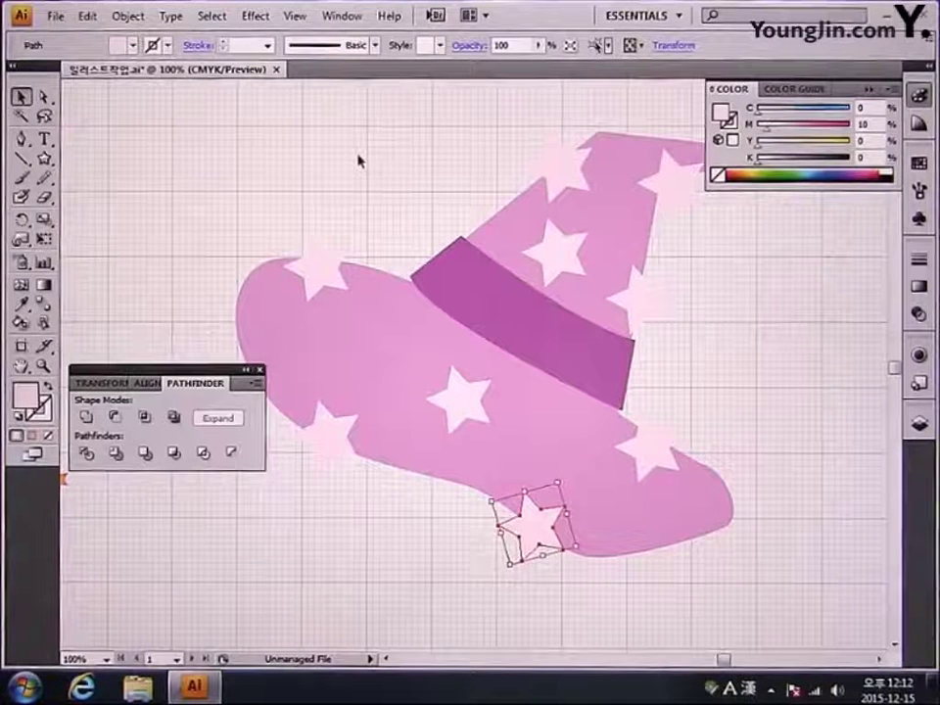
Step: Apply Pathfinder Divide to the whole hat with its stars, and delete the star piece protruding above the brim's upper-left edge
left_click_drag(215, 116, 826, 634)
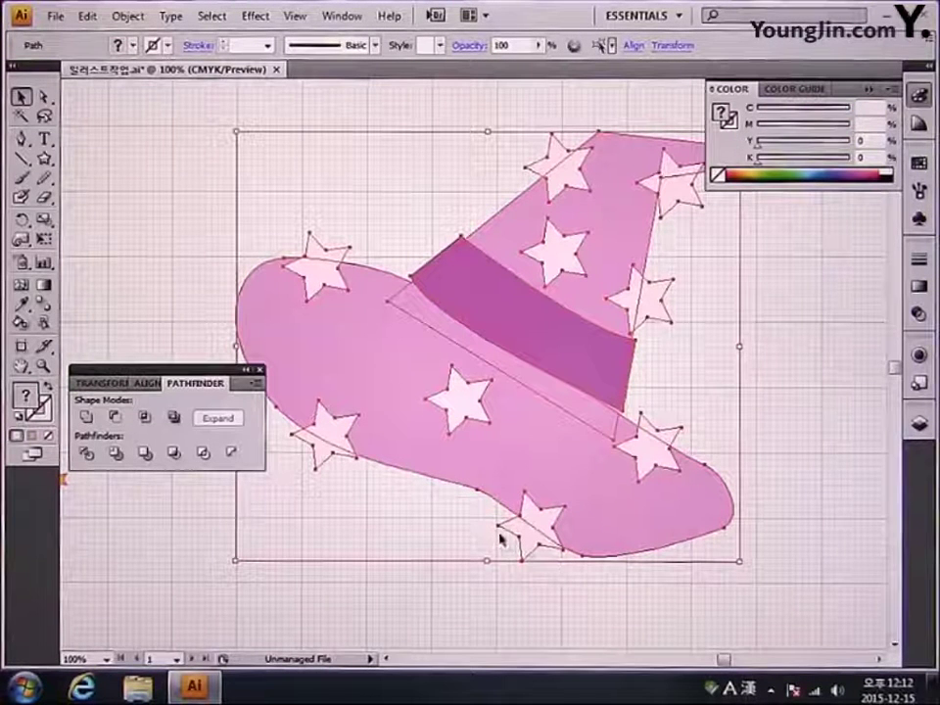
left_click(86, 454)
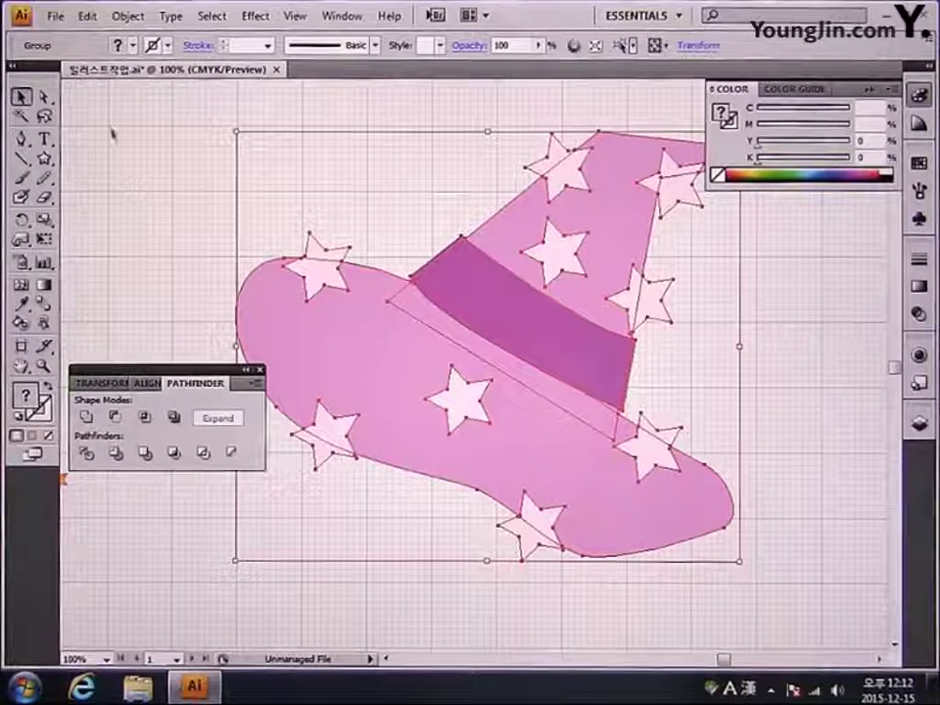
left_click(44, 97)
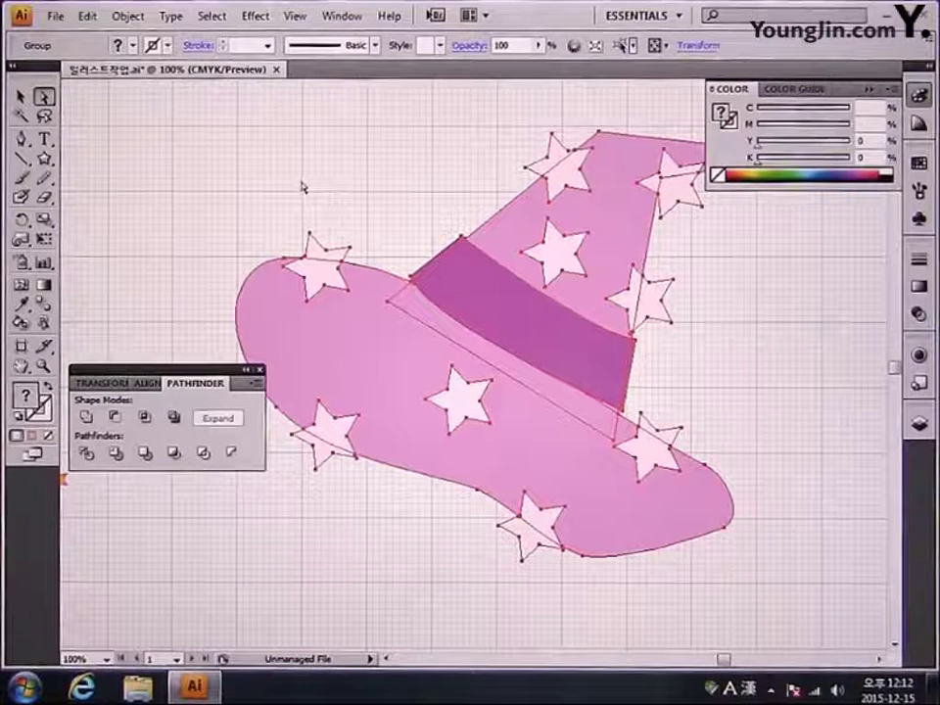
left_click(331, 222)
left_click(323, 250)
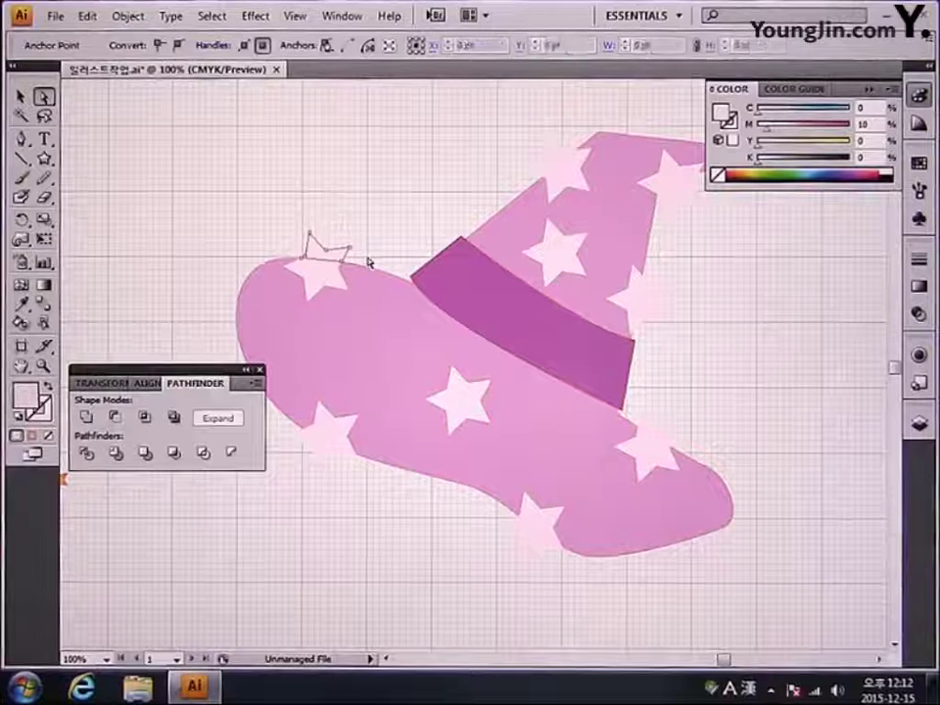
left_click(369, 262)
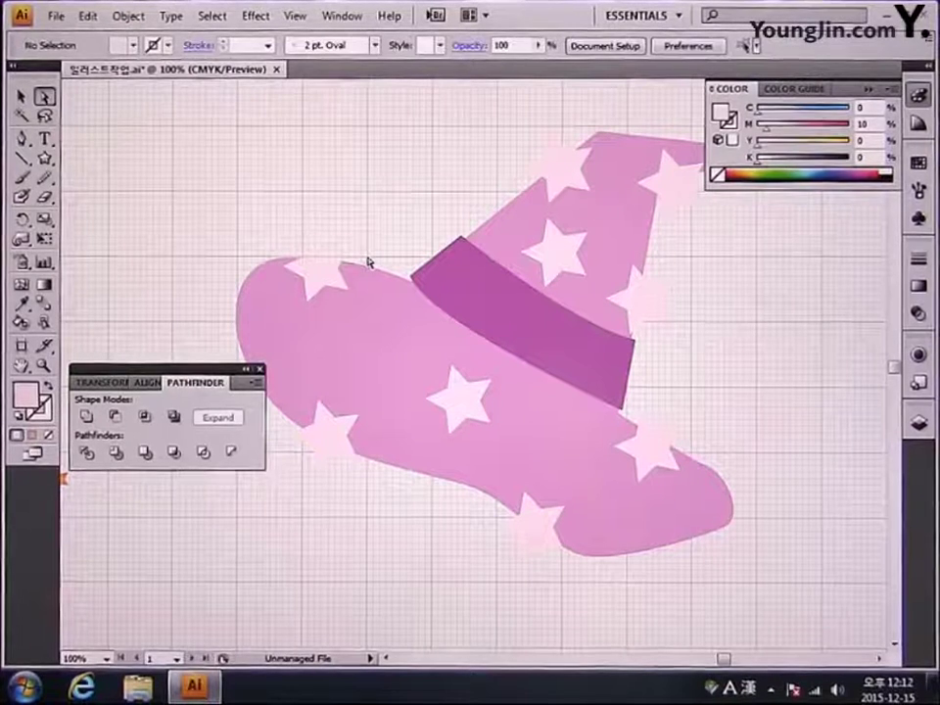
Step: Delete the remaining star pieces that stick out beyond the edges of the brim and cone
left_click(323, 457)
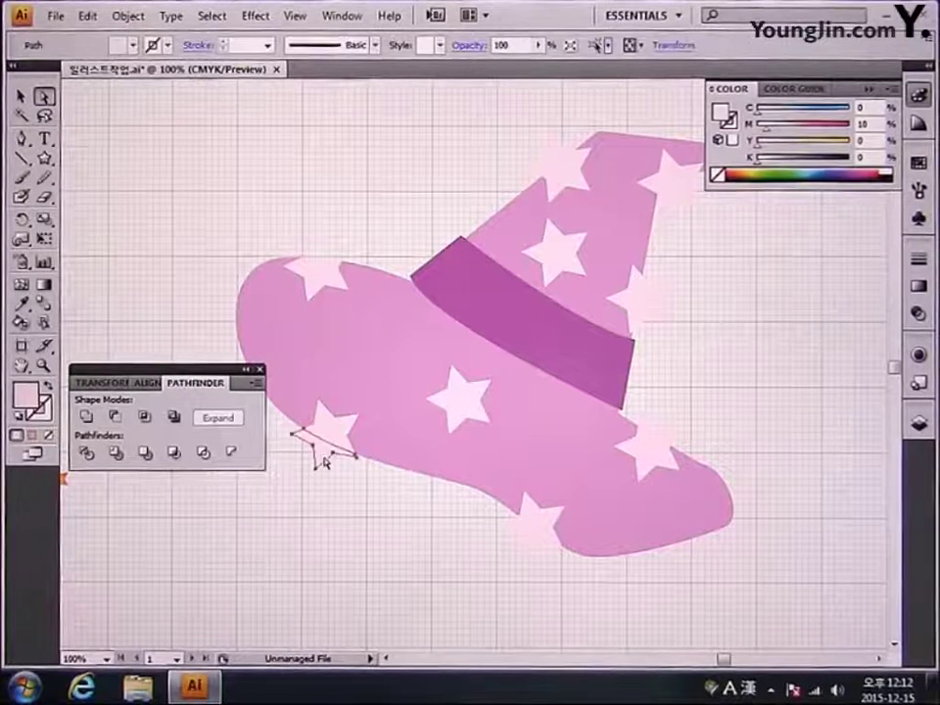
left_click(530, 562)
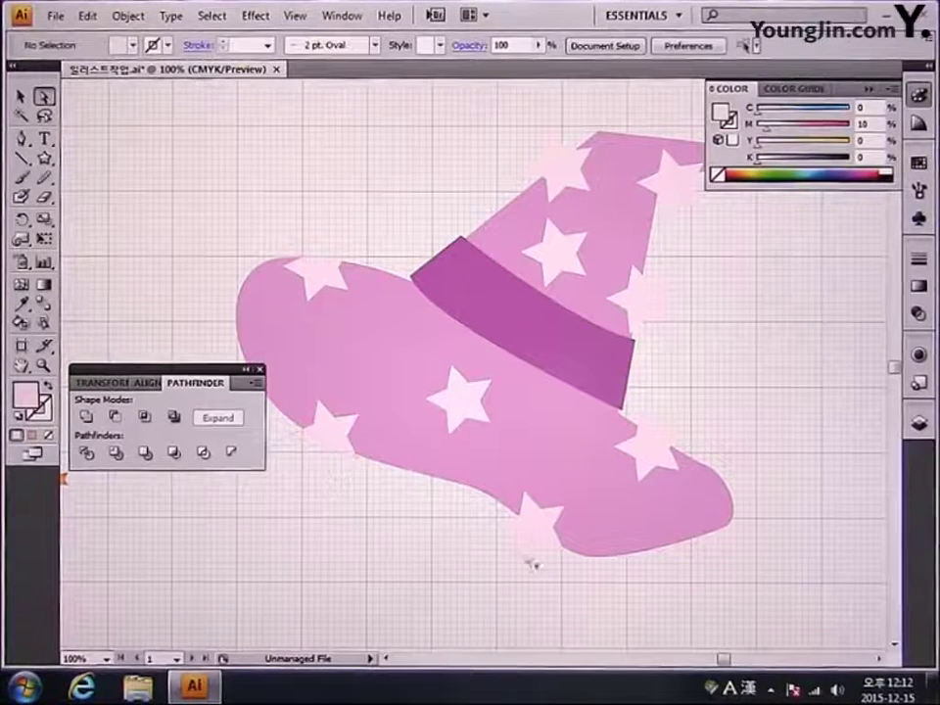
left_click(664, 433)
left_click(650, 329)
left_click(652, 322)
left_click(662, 299)
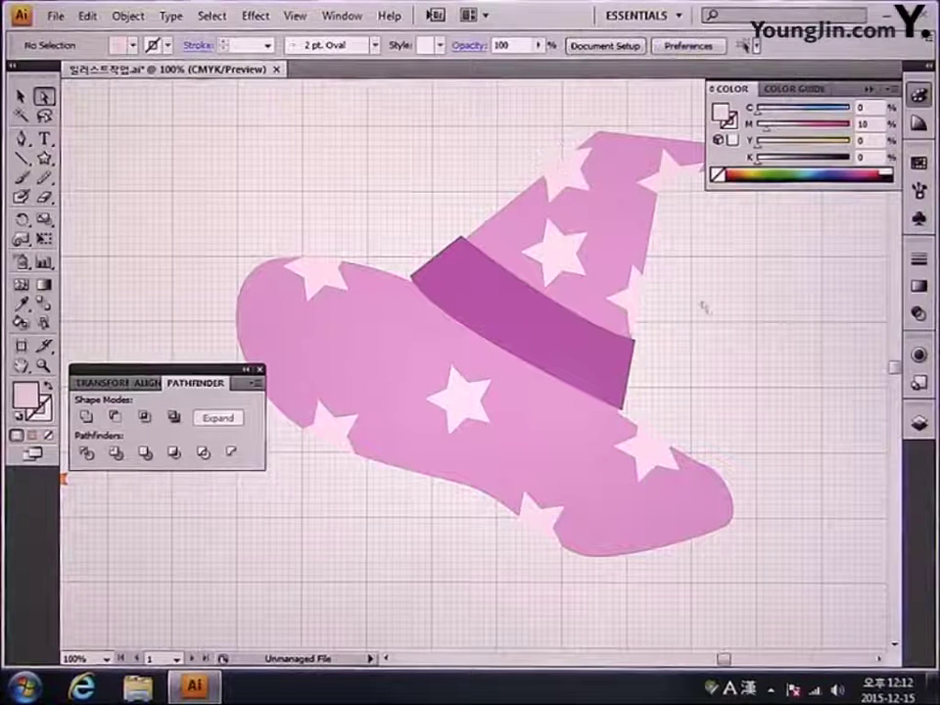
Step: Draw a closed, curved paw-like shape in the empty area beside the hat with the Pen tool, with three rounded lobes at its upper-right end
left_click_drag(714, 314, 649, 313)
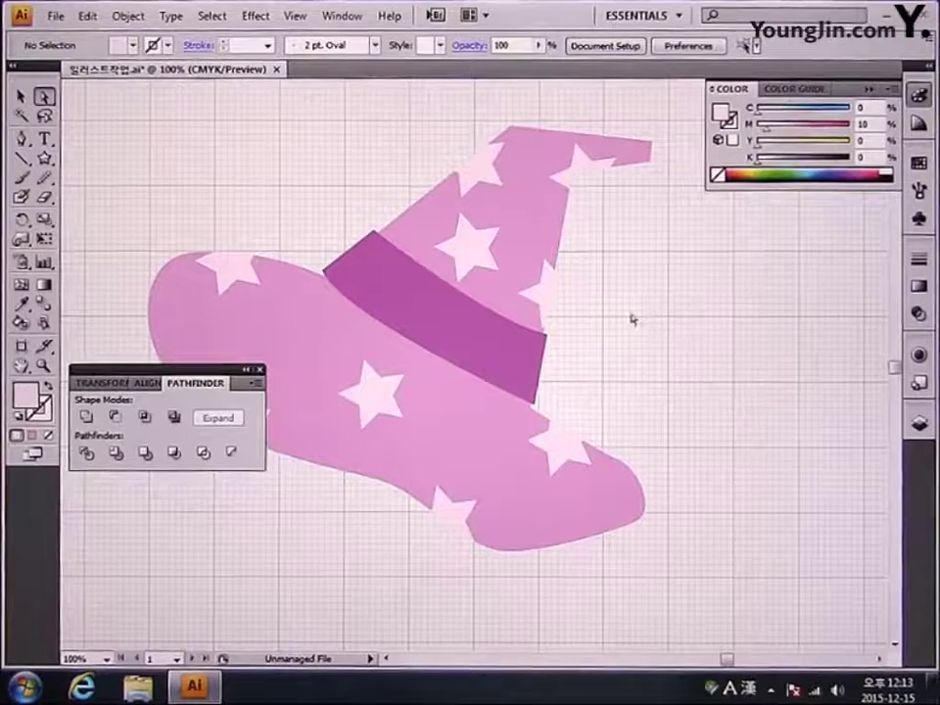
left_click_drag(752, 468, 535, 428)
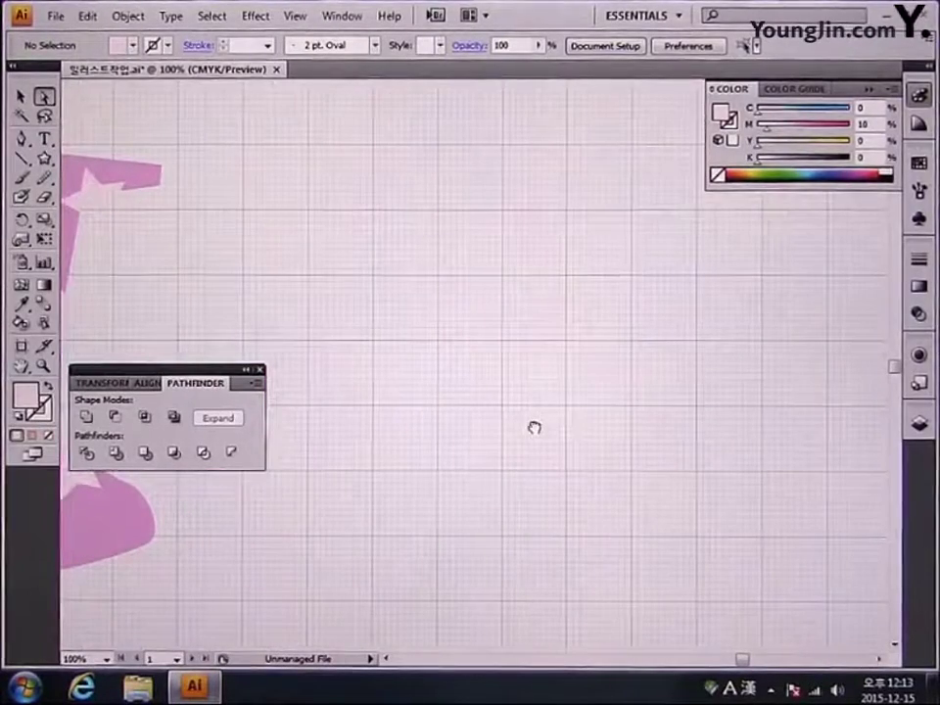
left_click(21, 139)
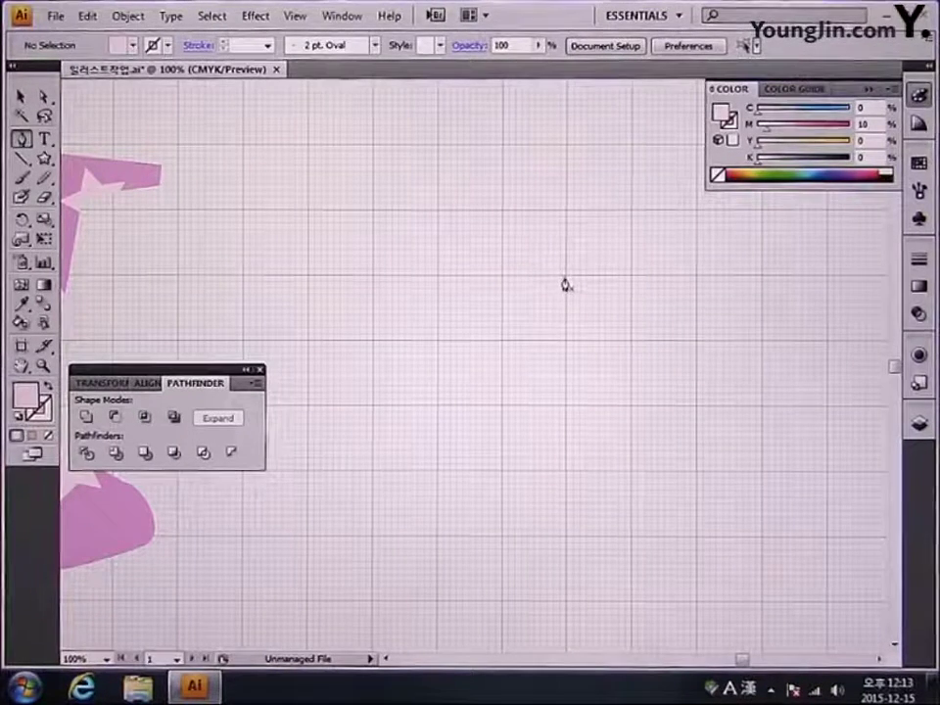
left_click(525, 254)
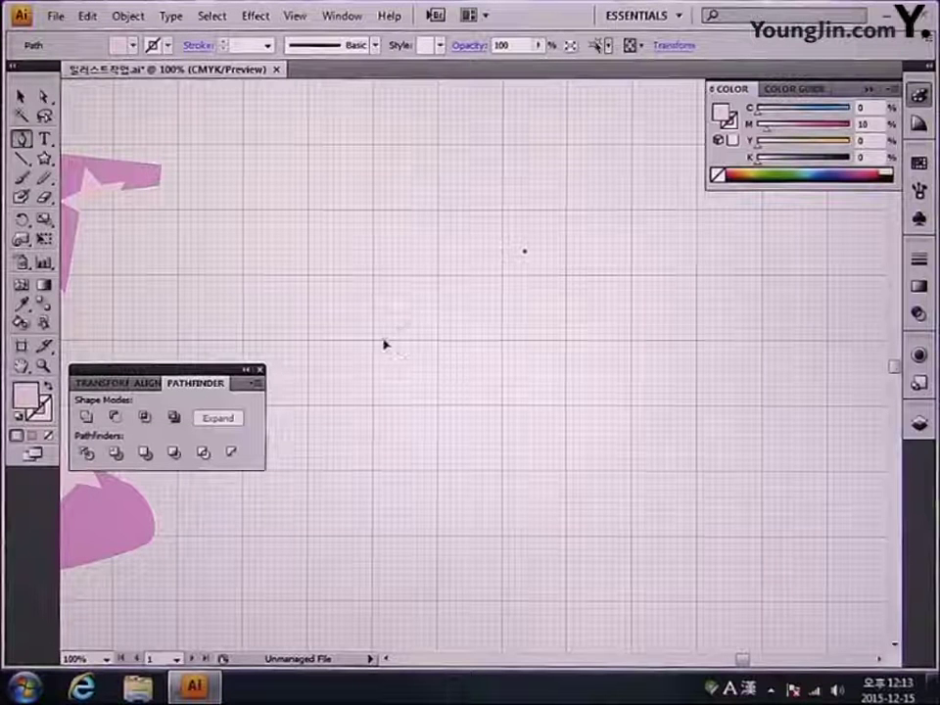
left_click_drag(384, 340, 341, 355)
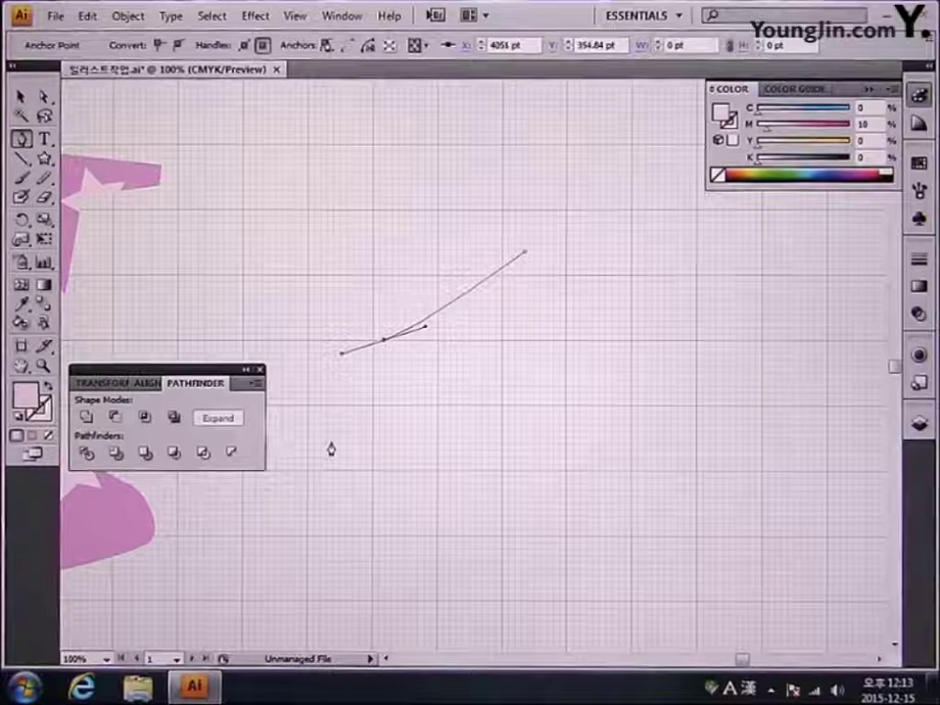
left_click_drag(331, 448, 351, 458)
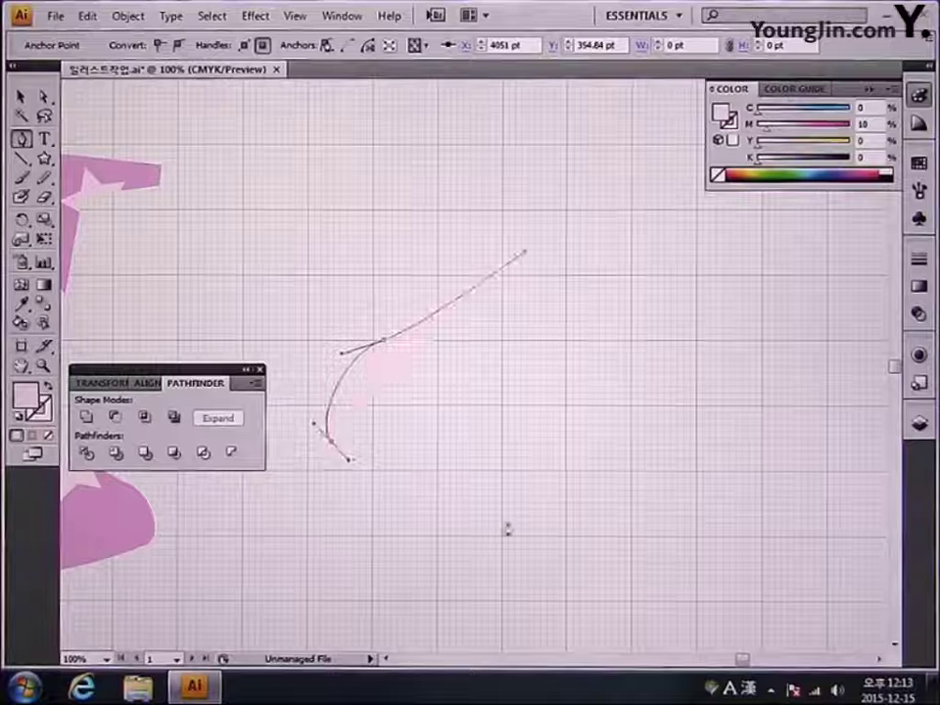
left_click_drag(531, 495, 629, 479)
left_click_drag(732, 390, 746, 372)
mouse_move(682, 315)
left_mouse_down()
mouse_move(649, 318)
mouse_move(682, 315)
left_mouse_up()
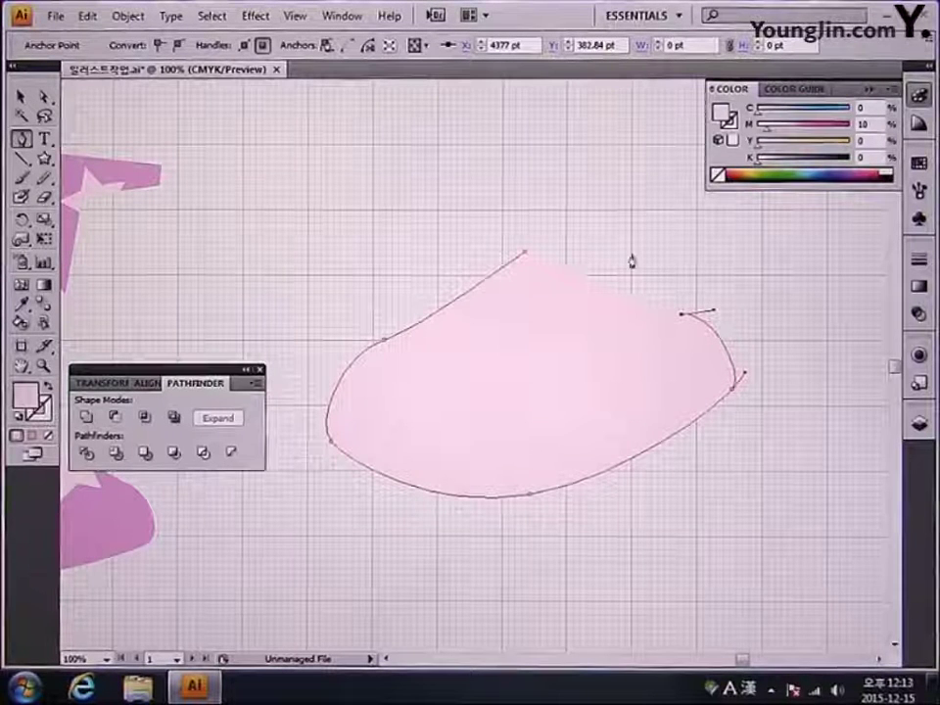
left_click_drag(607, 273, 642, 261)
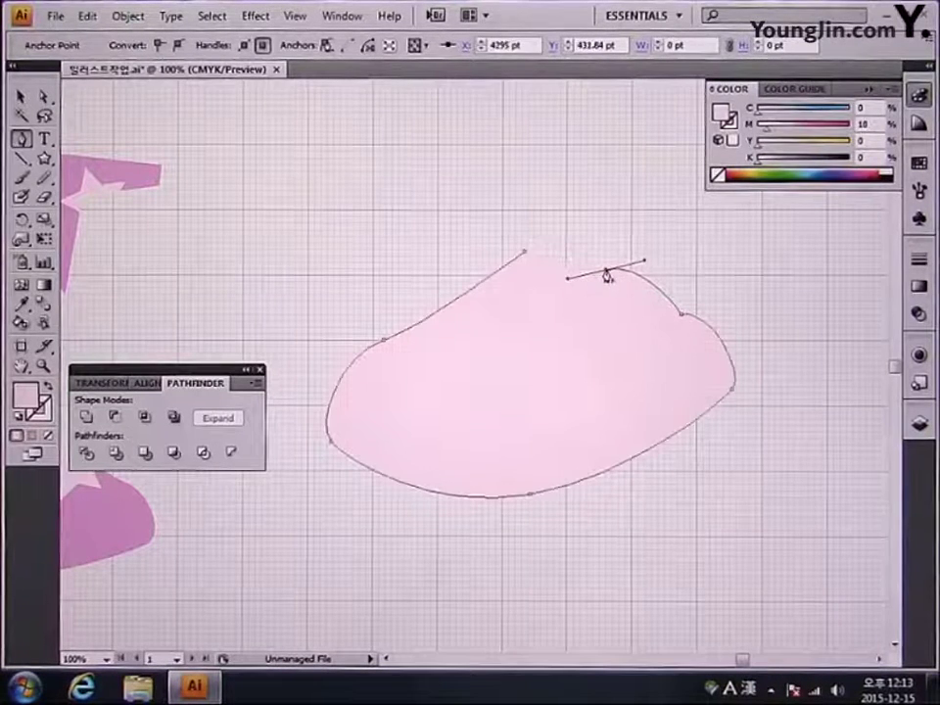
mouse_move(525, 255)
left_mouse_down()
mouse_move(504, 262)
mouse_move(448, 314)
left_mouse_up()
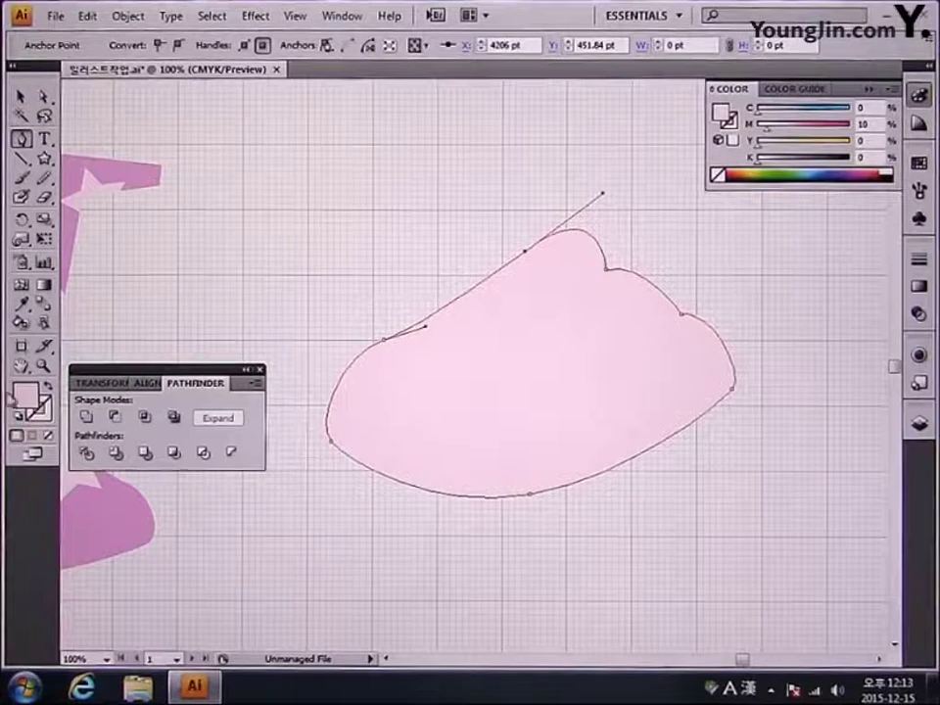
Step: Fill the new shape with white, C 0, M 0, Y 0, K 0
double_click(26, 396)
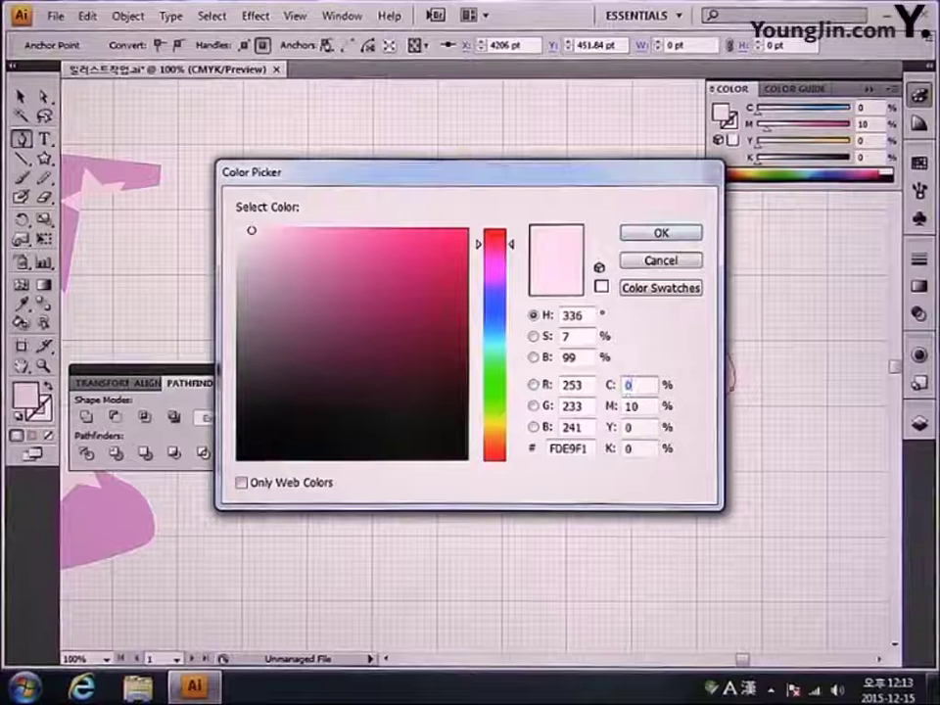
key("Tab")
type("0")
key("Tab")
key("Tab")
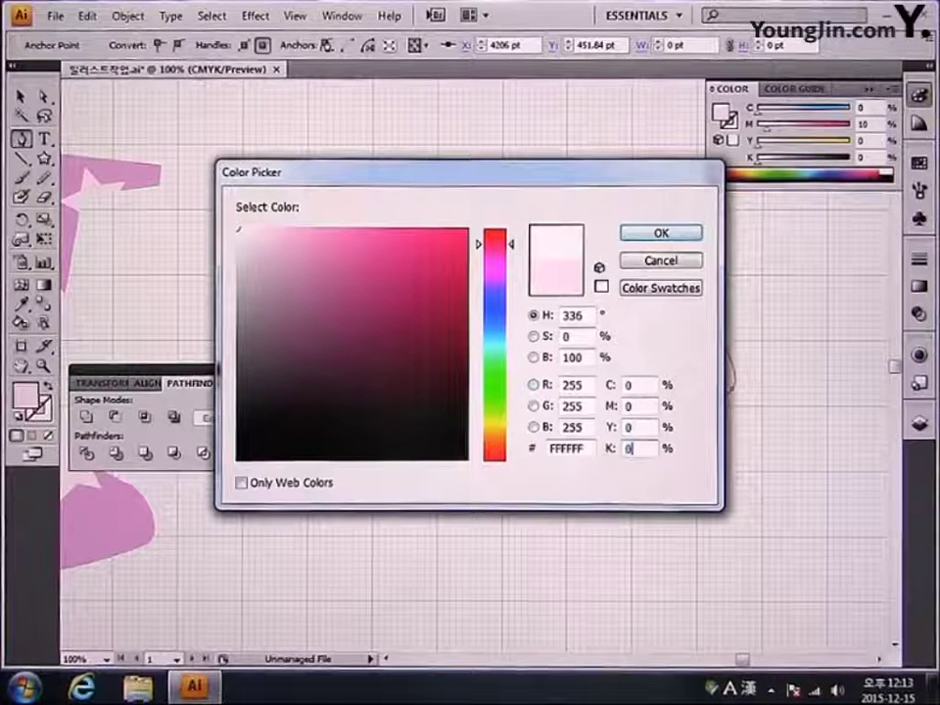
key("Return")
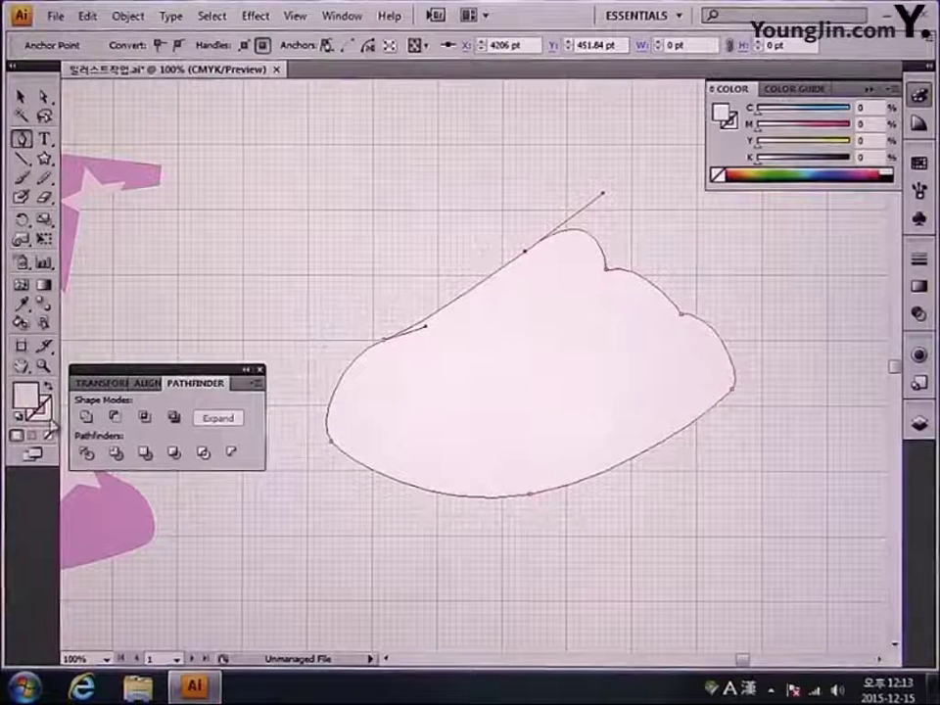
Step: Reshape the lobes and lower-right curve of the white shape by moving their anchor points and direction handles, making the lobes rounder
left_click(44, 96)
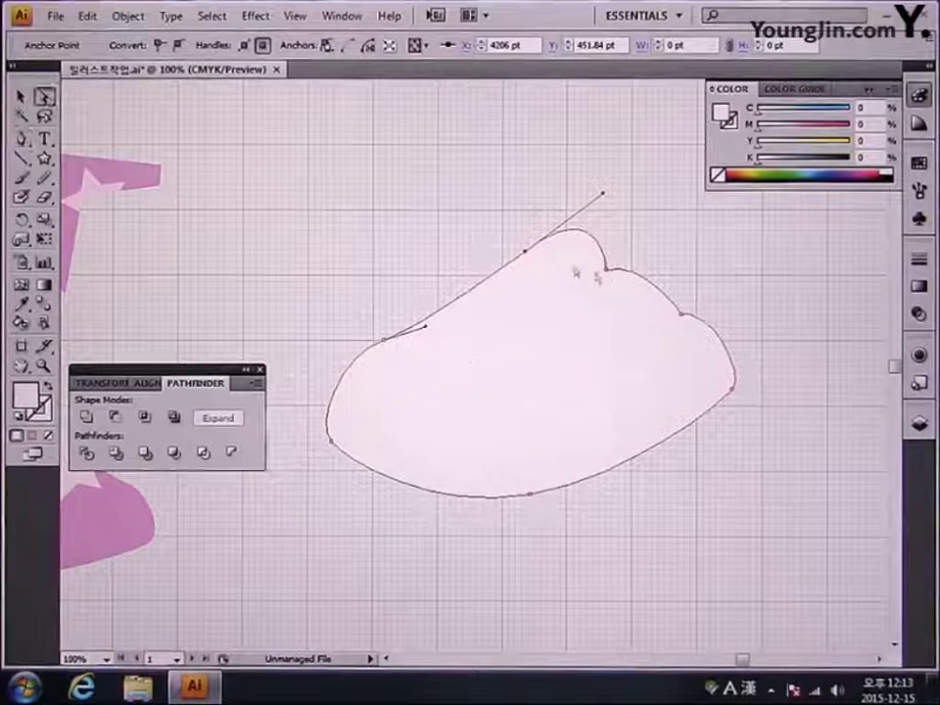
left_click_drag(606, 271, 674, 235)
left_click_drag(683, 316, 700, 318)
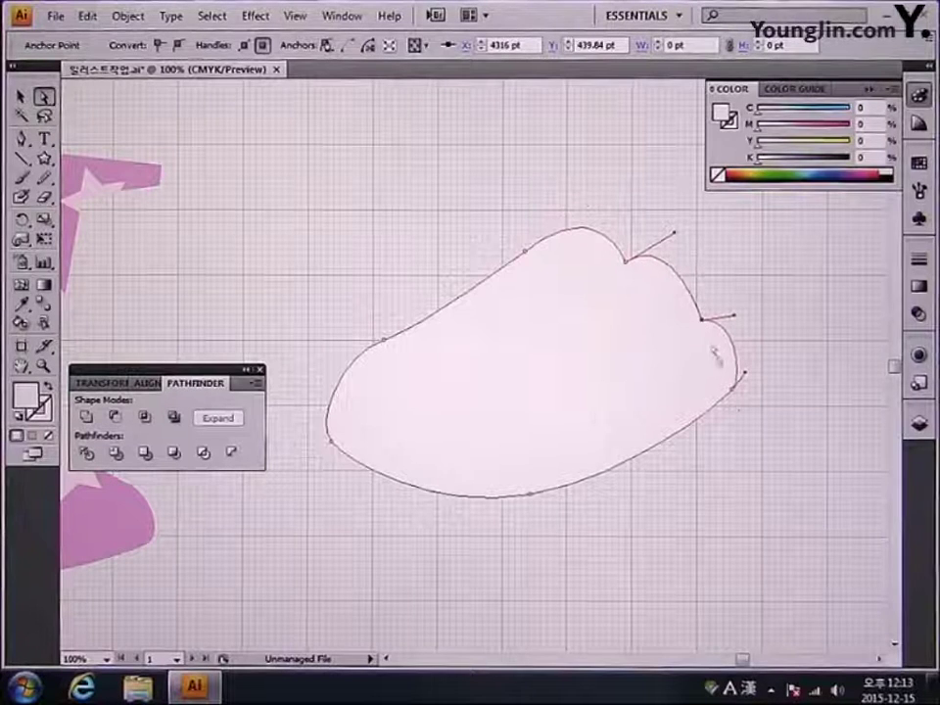
mouse_move(735, 389)
left_mouse_down()
mouse_move(708, 414)
mouse_move(732, 386)
left_mouse_up()
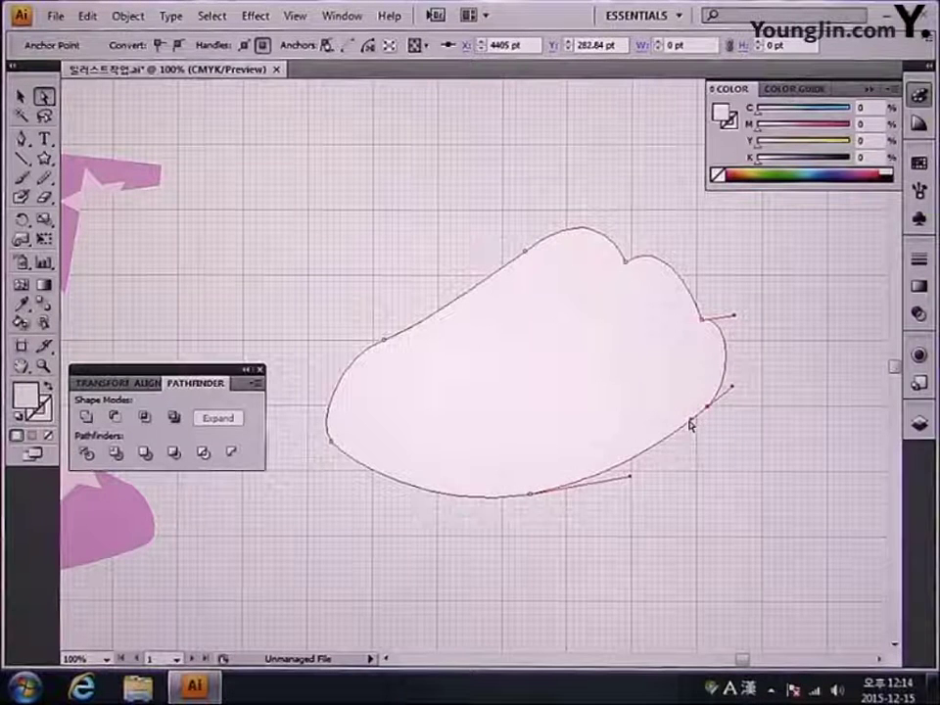
left_click_drag(531, 499, 563, 497)
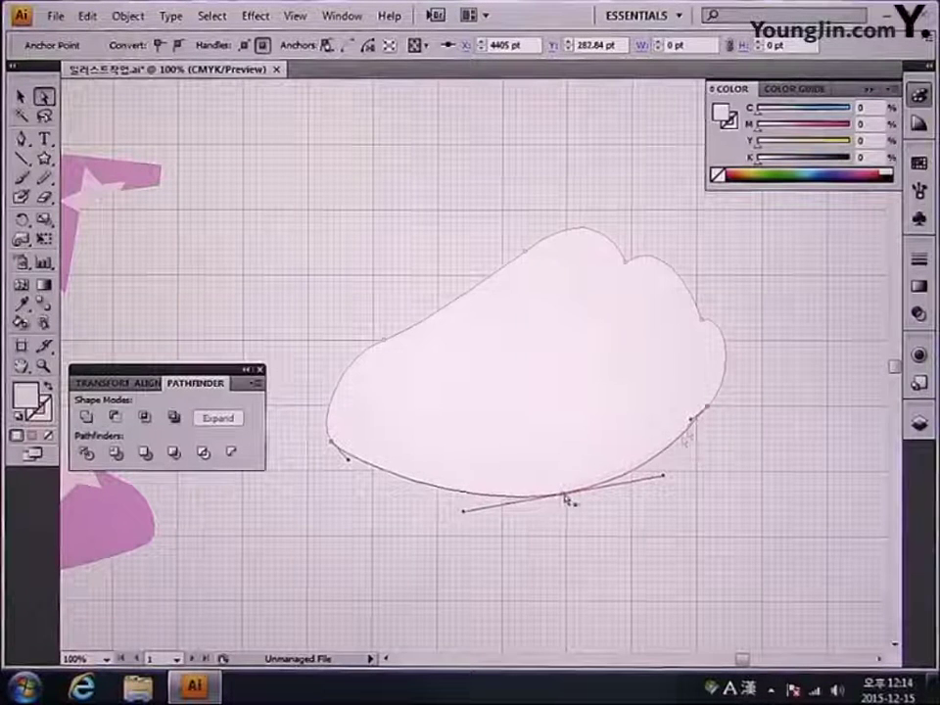
left_click_drag(691, 424, 718, 422)
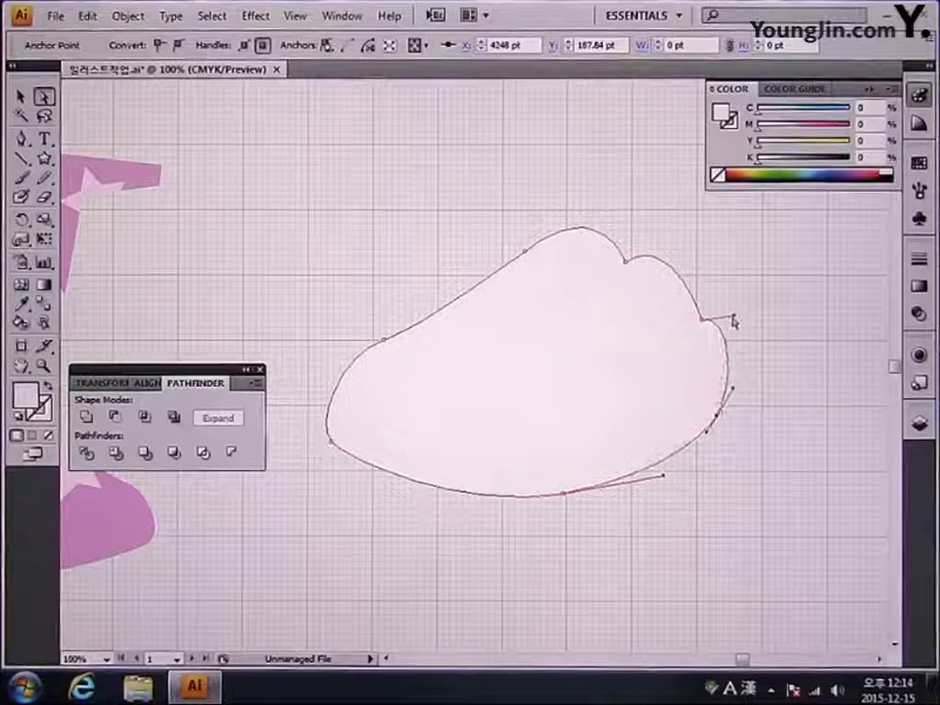
left_click_drag(735, 319, 746, 309)
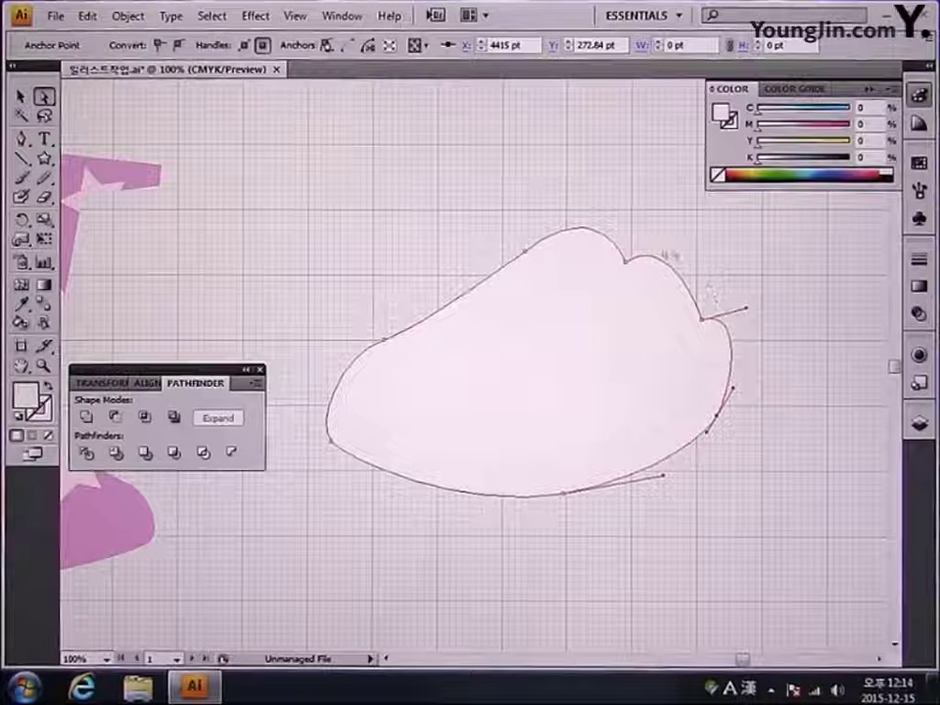
left_click(624, 266)
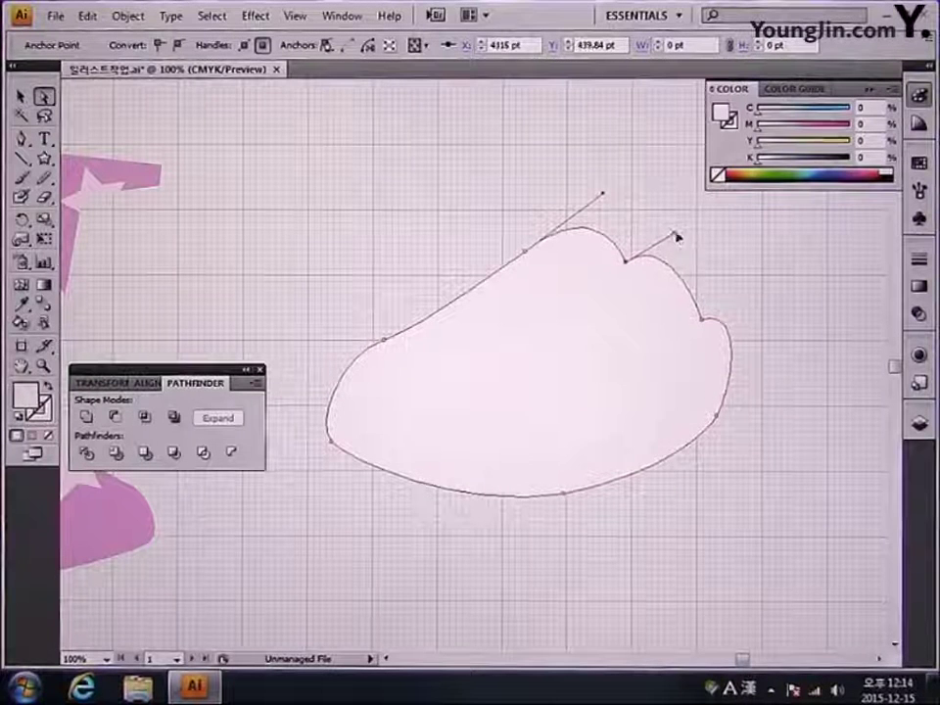
left_click_drag(675, 236, 697, 216)
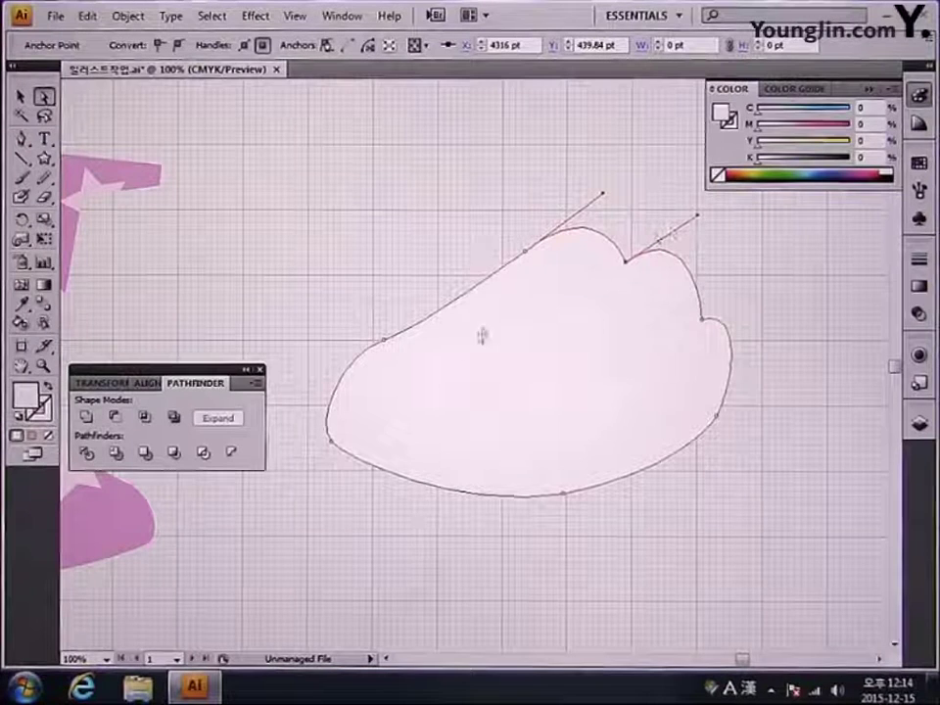
Step: Pull in the lower-left anchor point of the white shape and adjust its handles to round that end, and deselect the shape
left_click(384, 343)
left_click_drag(332, 442, 392, 495)
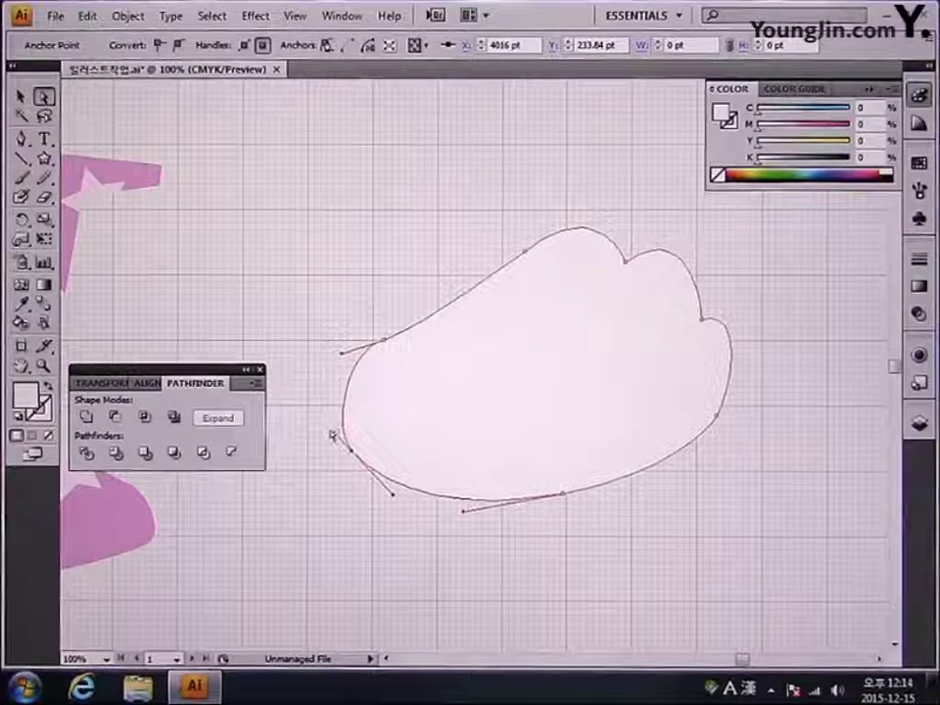
left_click_drag(334, 438, 322, 418)
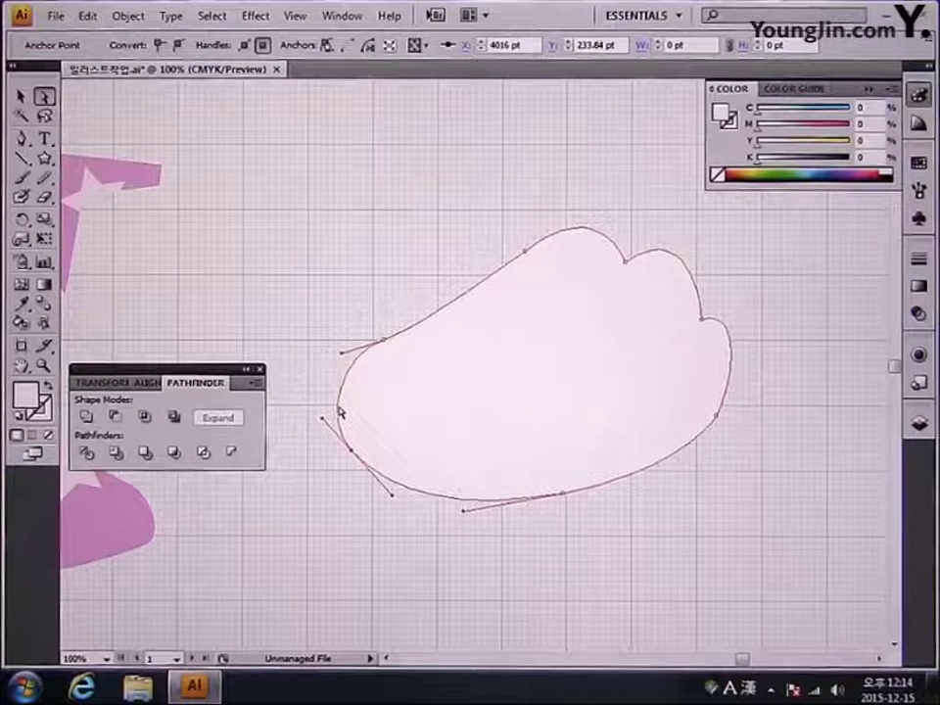
left_click(339, 308)
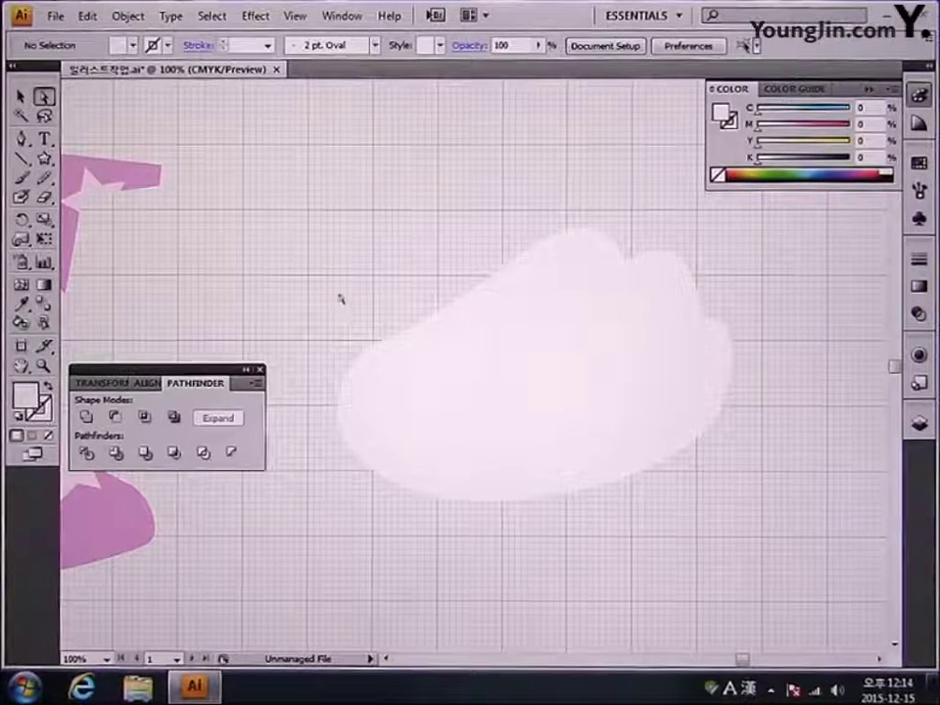
Step: Open the Artistic_ChalkCharcoalPencil brush library for the Paintbrush tool and choose the thick, rough-edged charcoal brush
left_click(21, 179)
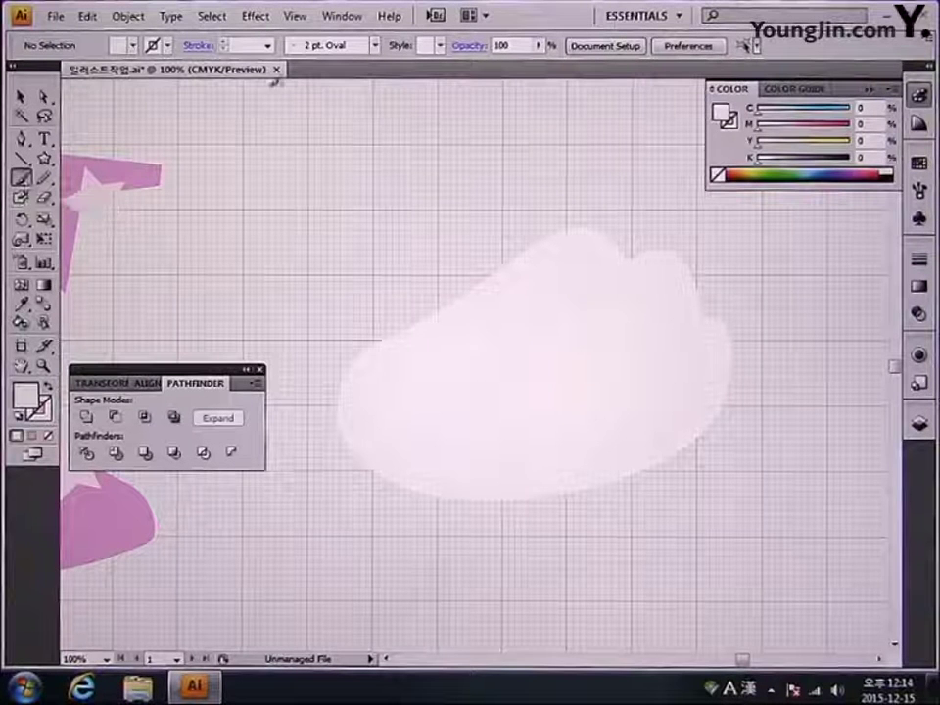
left_click(268, 46)
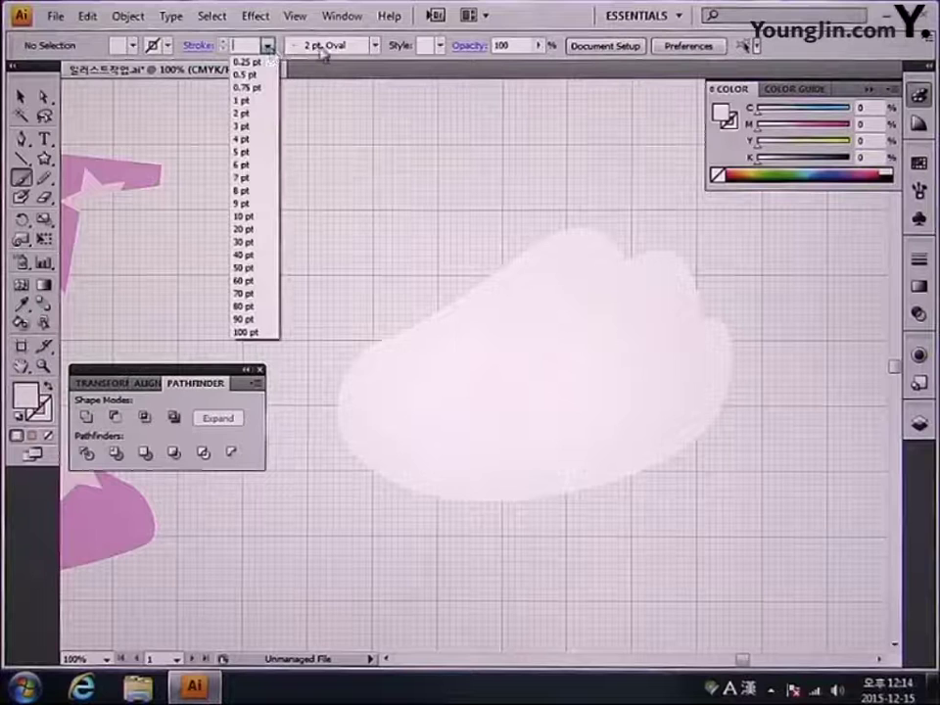
left_click(382, 52)
left_click(376, 49)
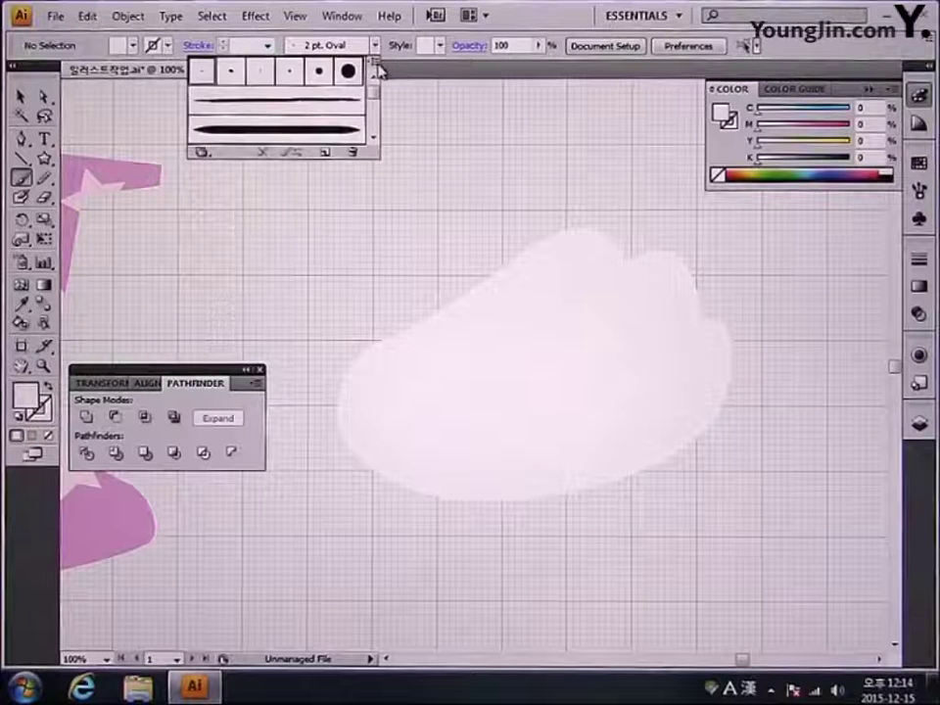
left_click(376, 64)
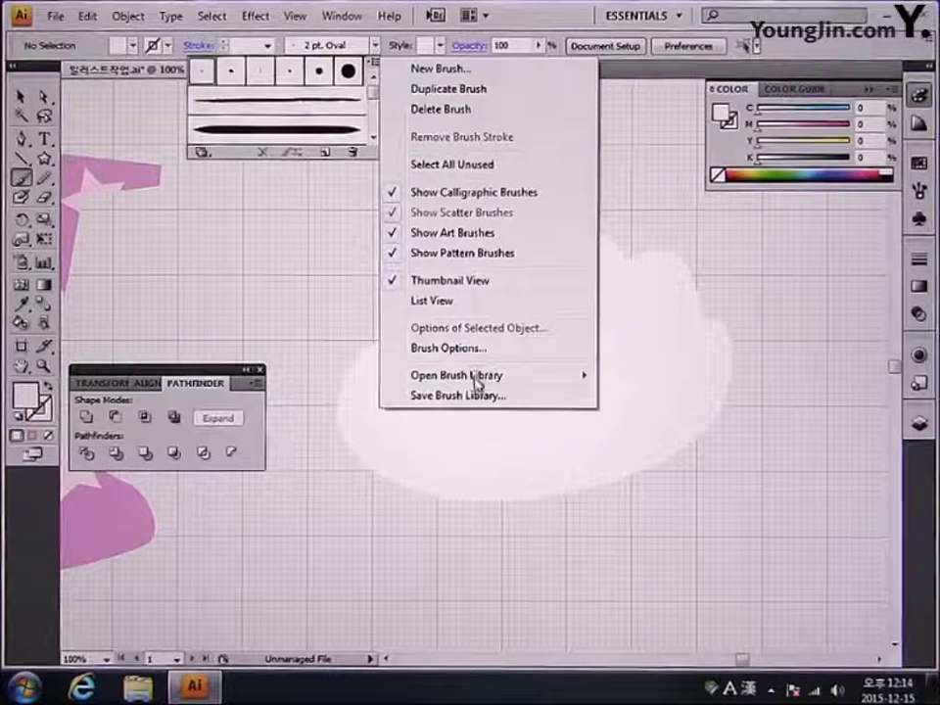
mouse_move(477, 380)
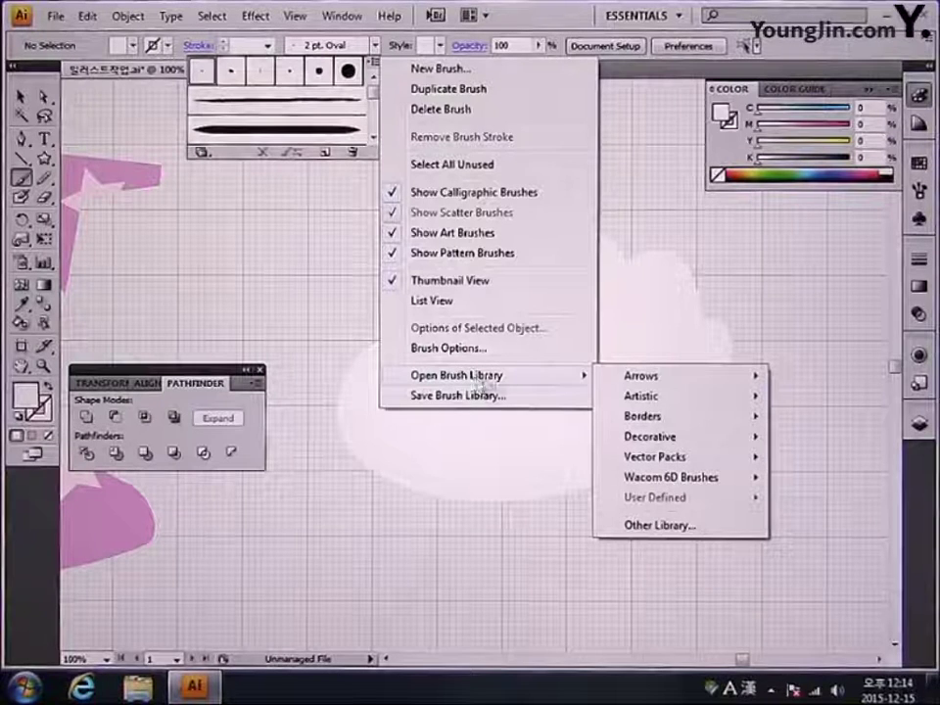
mouse_move(663, 403)
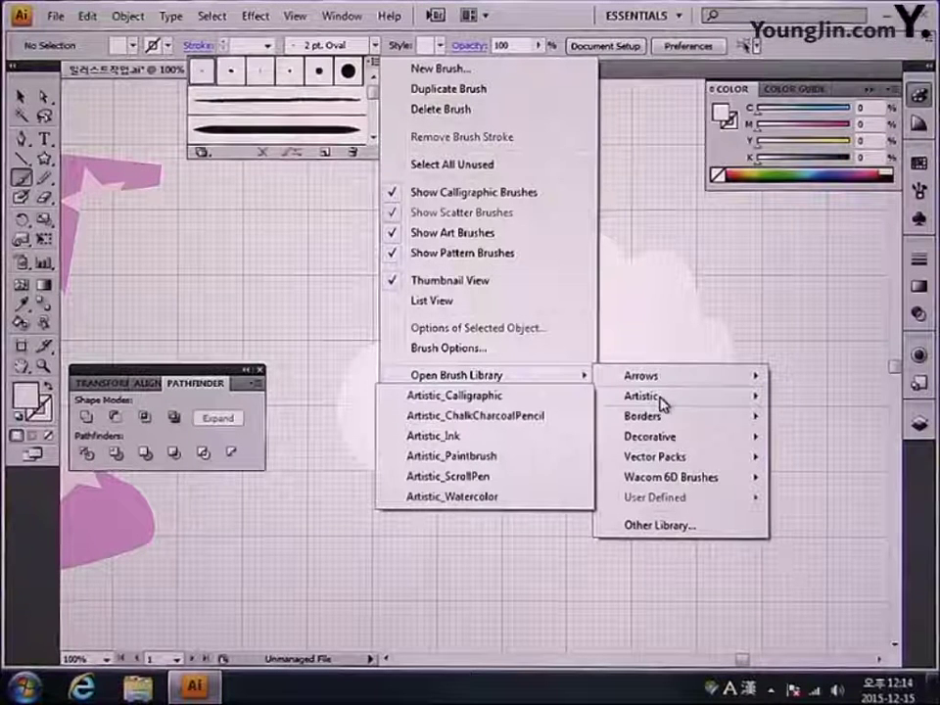
left_click(539, 423)
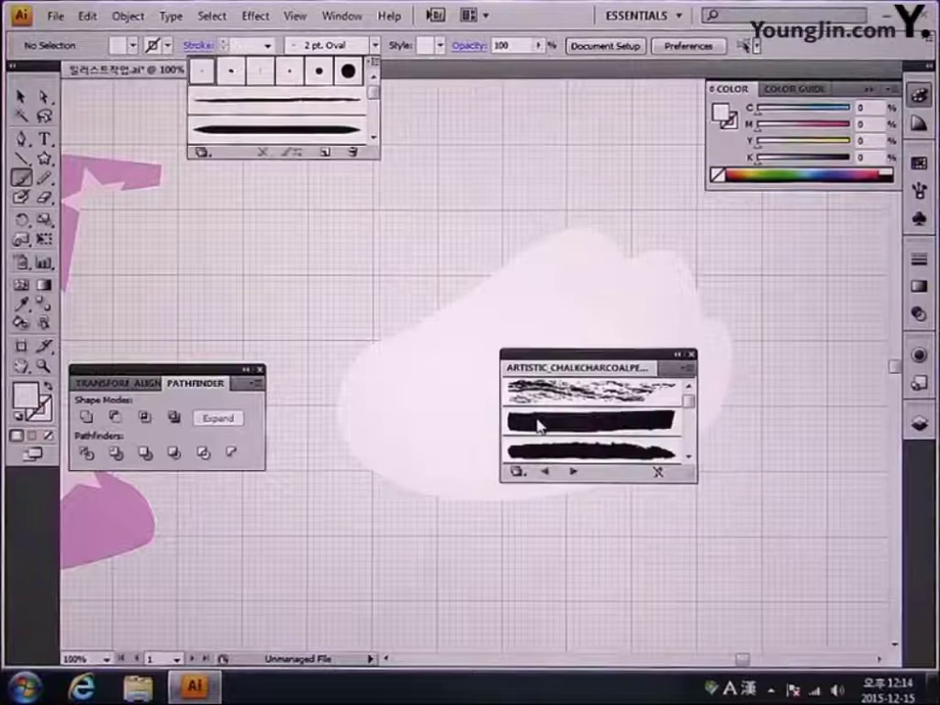
left_click(691, 414)
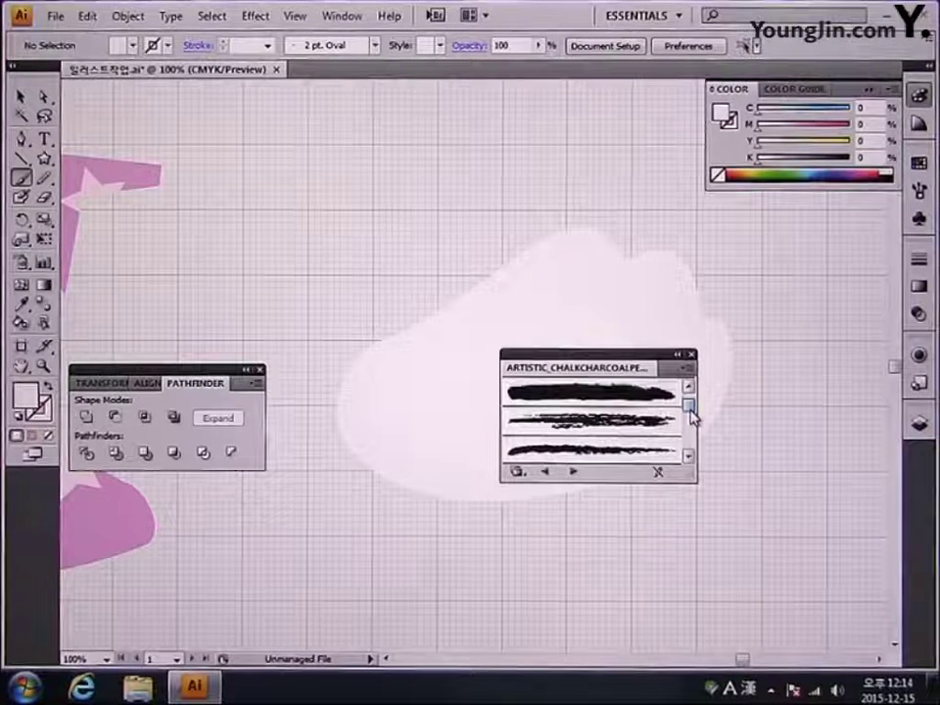
left_click(623, 404)
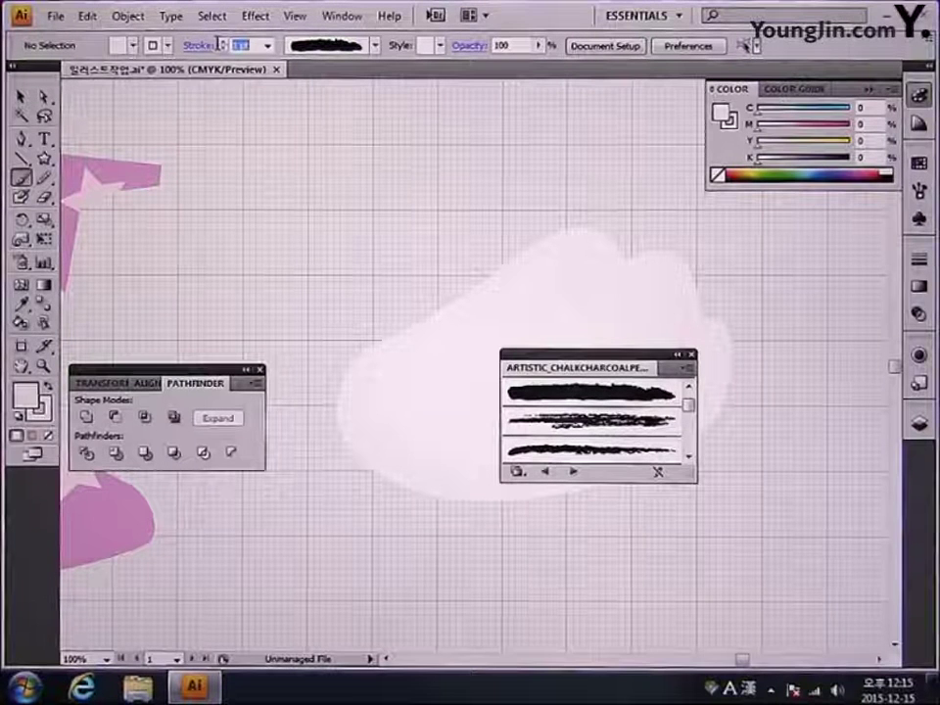
Step: Set the brush stroke weight to 0.4 pt and move the brush library panel clear of the white shape
key("Return")
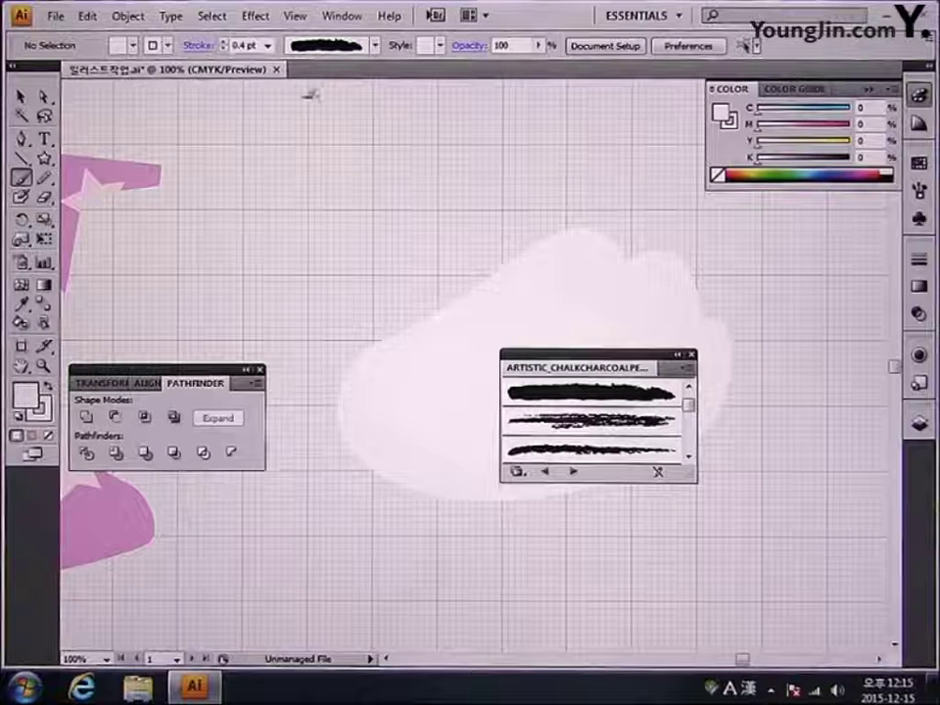
mouse_move(582, 366)
left_mouse_down()
mouse_move(663, 403)
mouse_move(725, 513)
left_mouse_up()
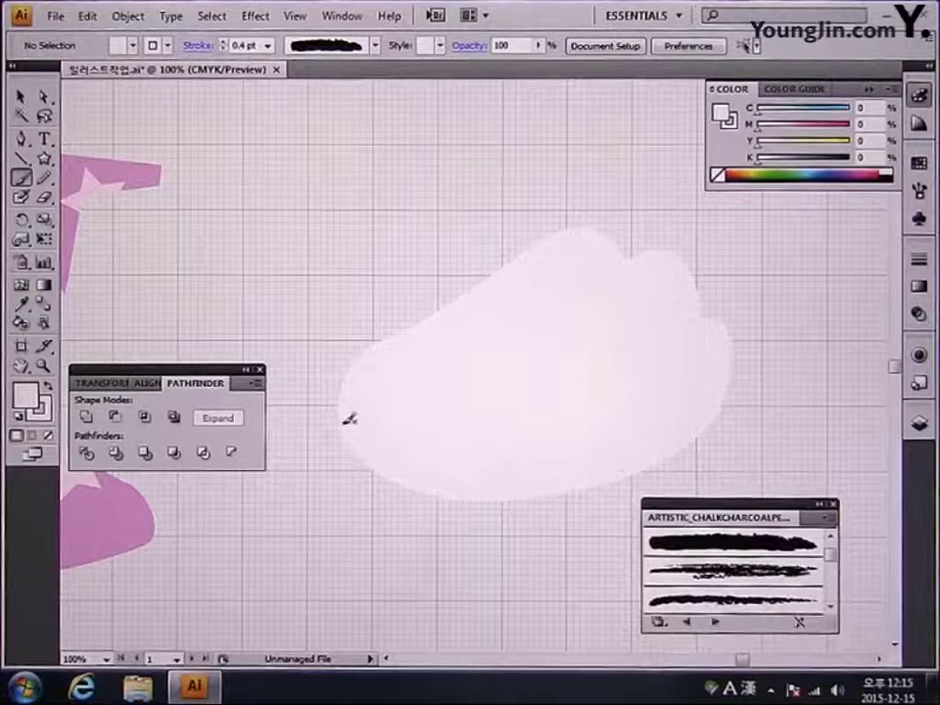
Step: Try to paint a charcoal stroke along the white shape's upper edge and around its first lobe
mouse_move(349, 419)
left_mouse_down()
mouse_move(359, 363)
mouse_move(380, 338)
mouse_move(471, 293)
left_mouse_up()
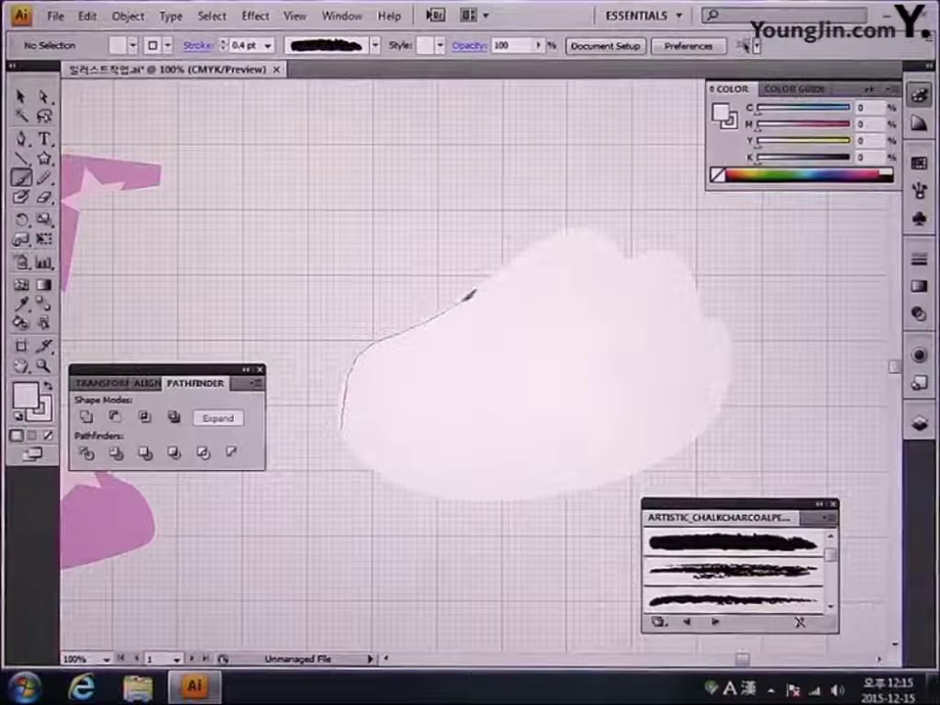
left_click_drag(628, 257, 604, 302)
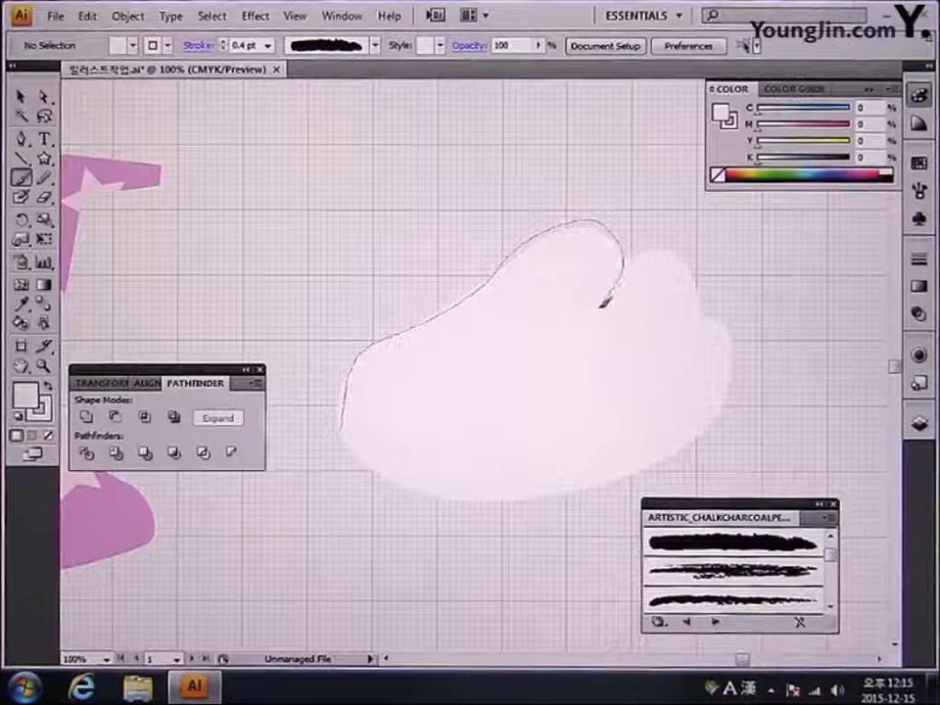
left_click_drag(565, 340, 573, 342)
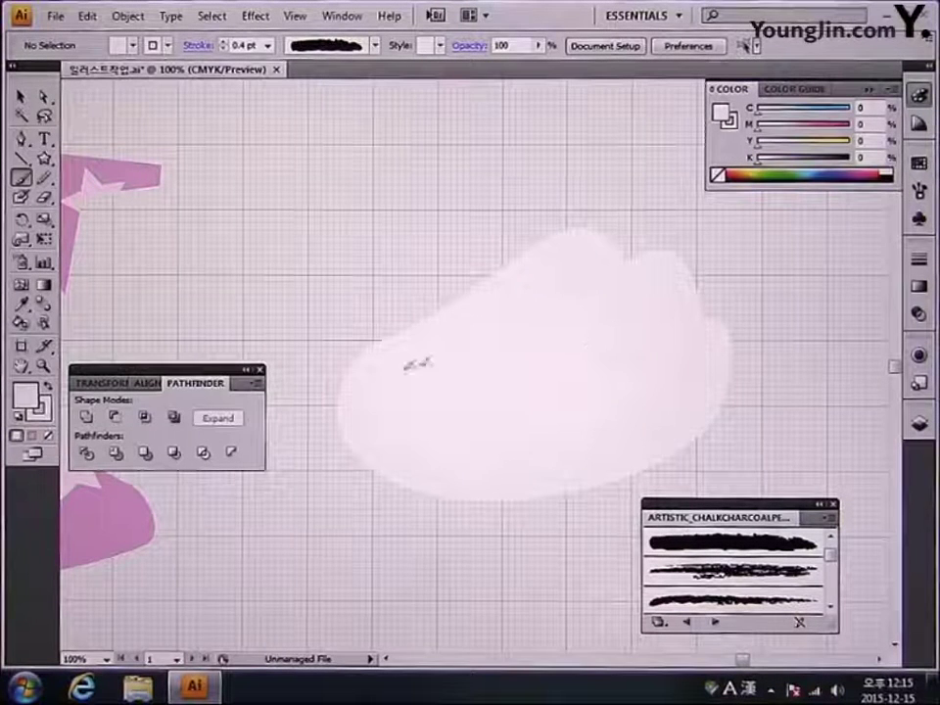
Step: Set the fill color to C 100, M 70, Y 10, K 0
double_click(27, 396)
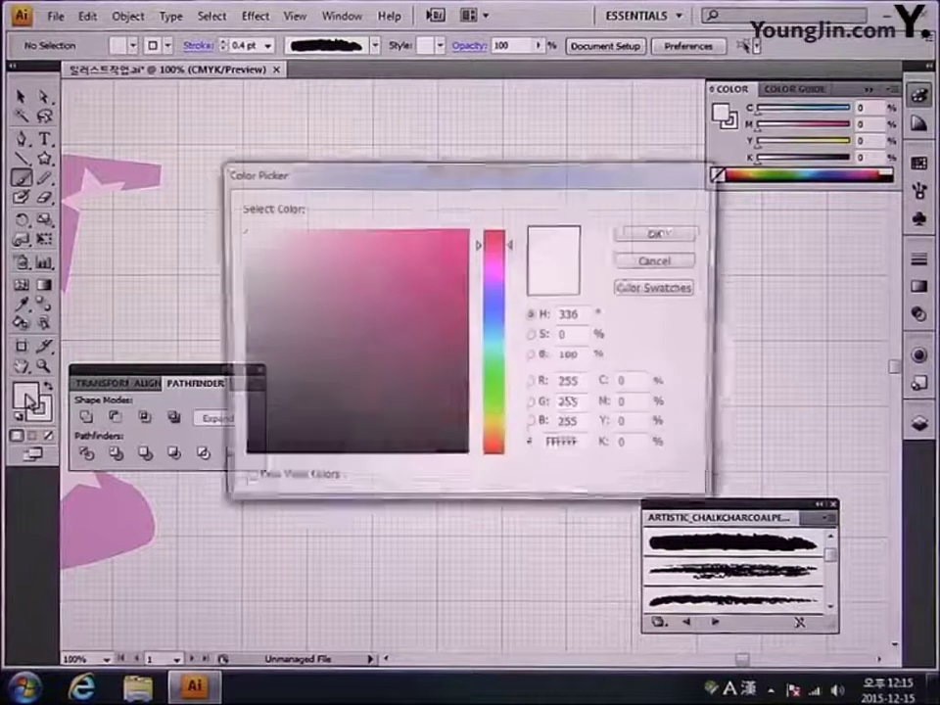
left_click(628, 385)
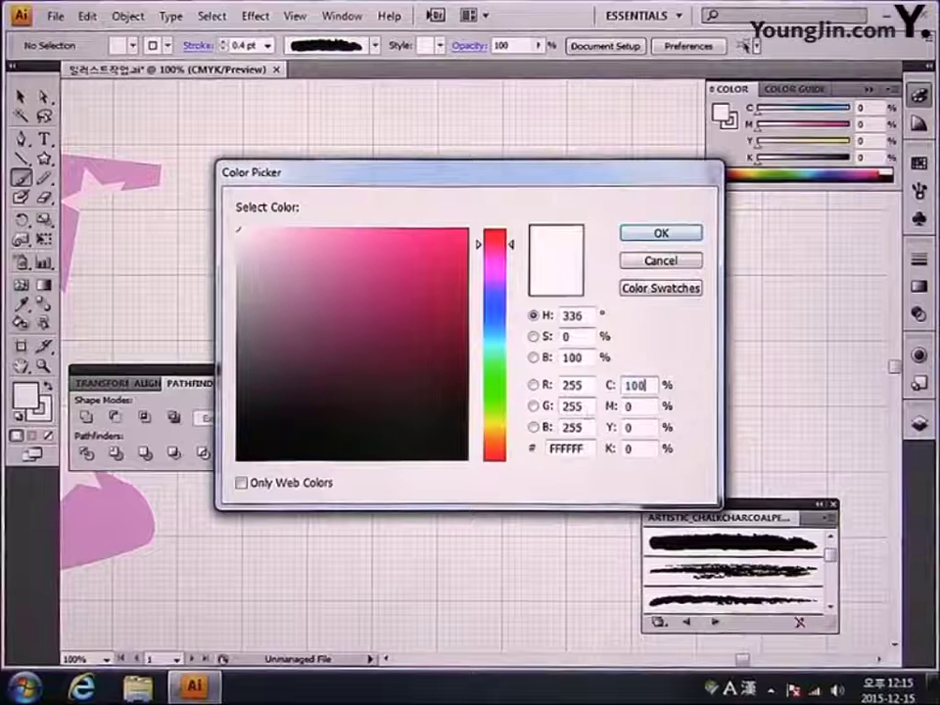
key("Tab")
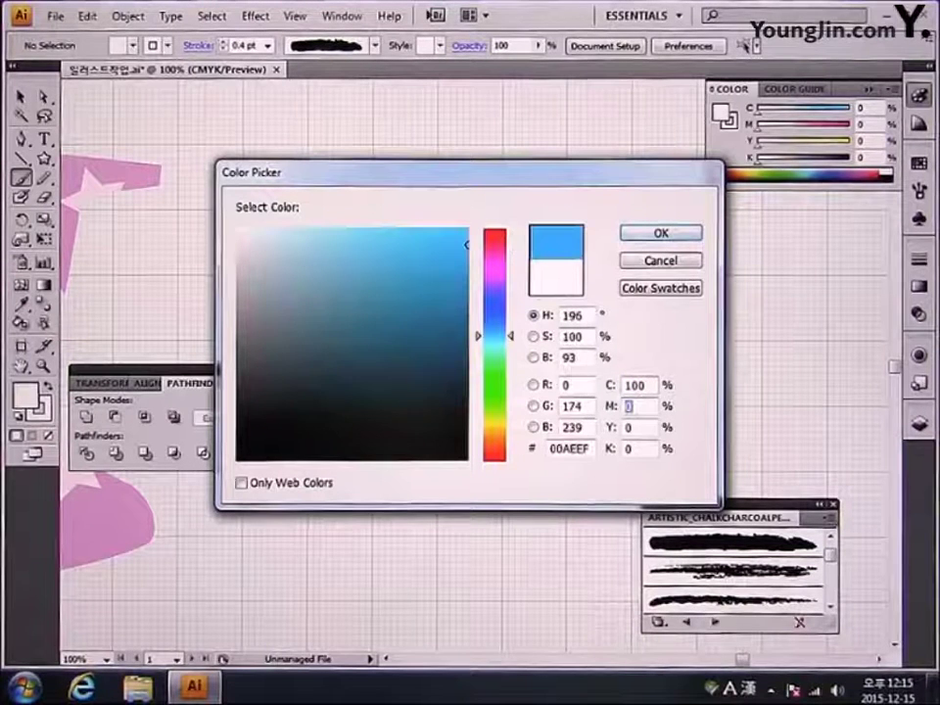
type("70")
key("Tab")
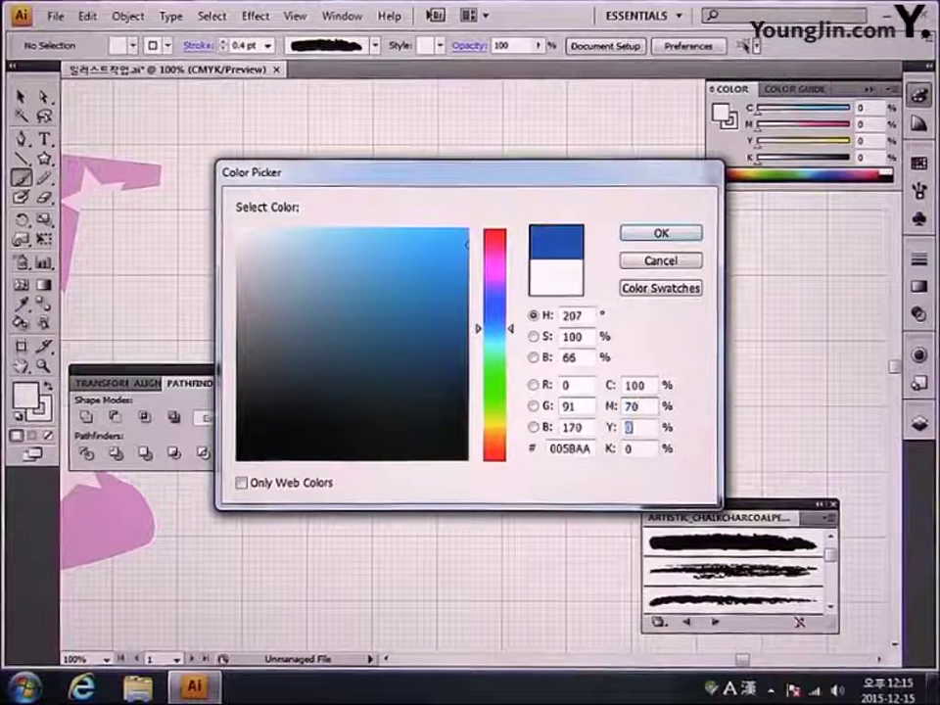
type("10")
key("Tab")
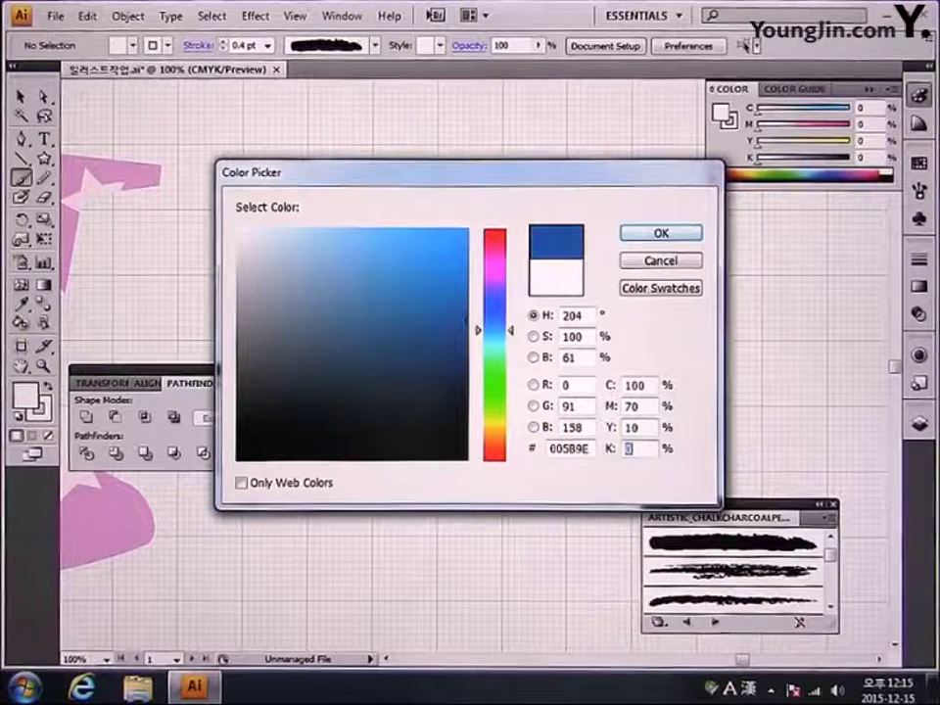
key("Return")
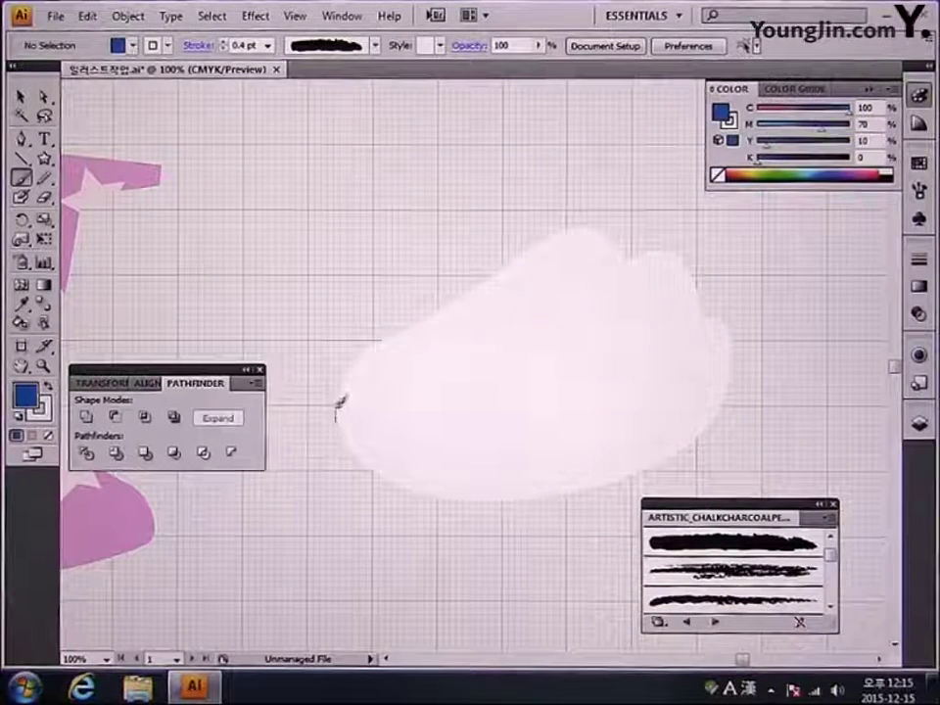
Step: Try again to paint the charcoal outline from the white shape's rounded end over its first lobe
left_click_drag(362, 347, 426, 317)
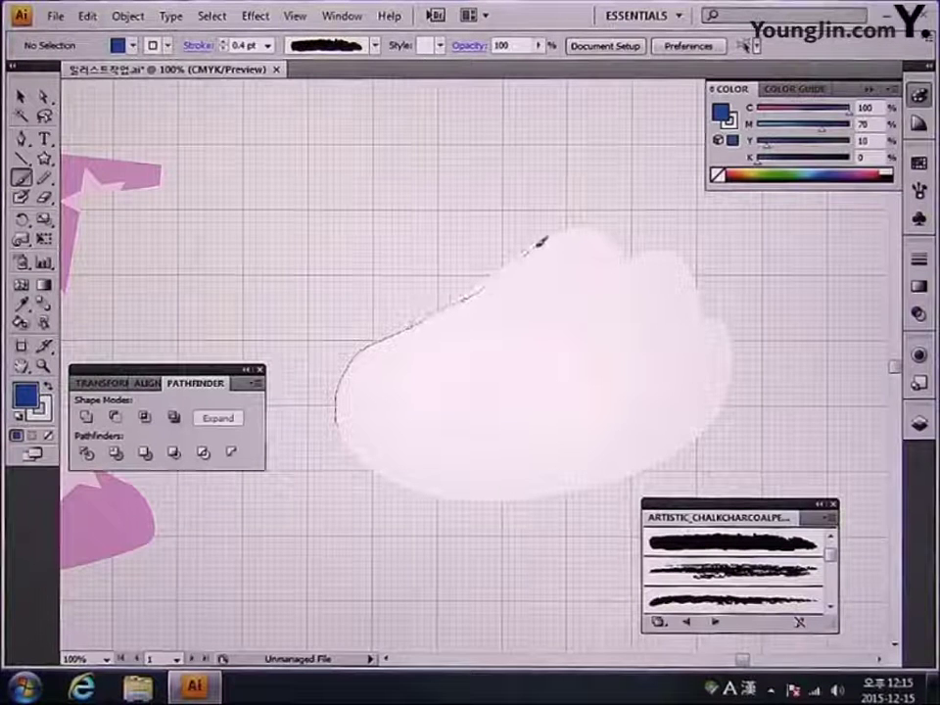
left_click_drag(585, 223, 624, 248)
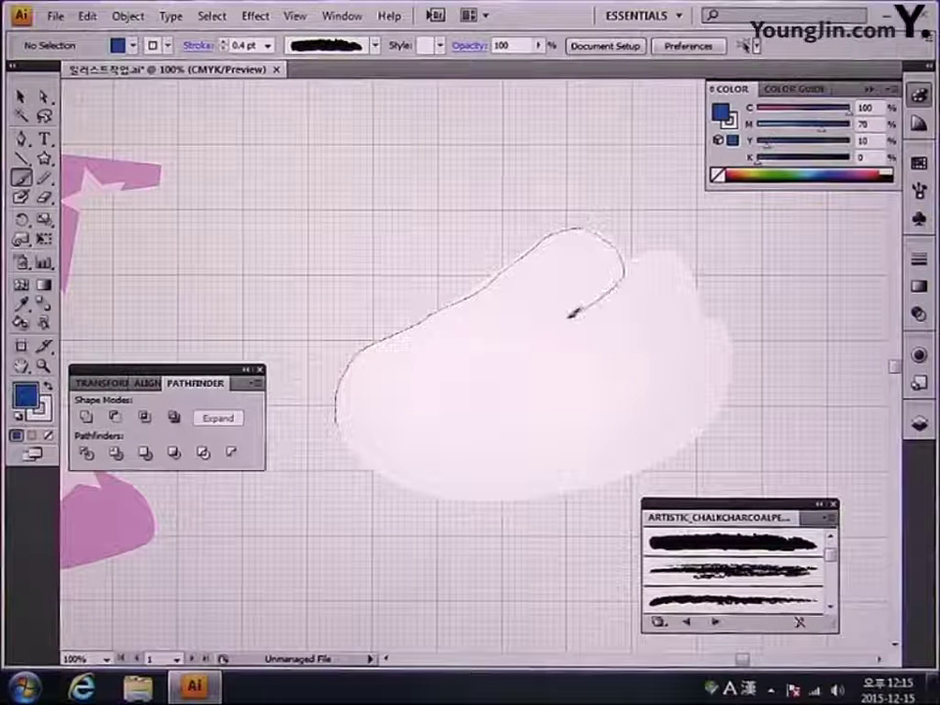
left_click_drag(573, 313, 578, 310)
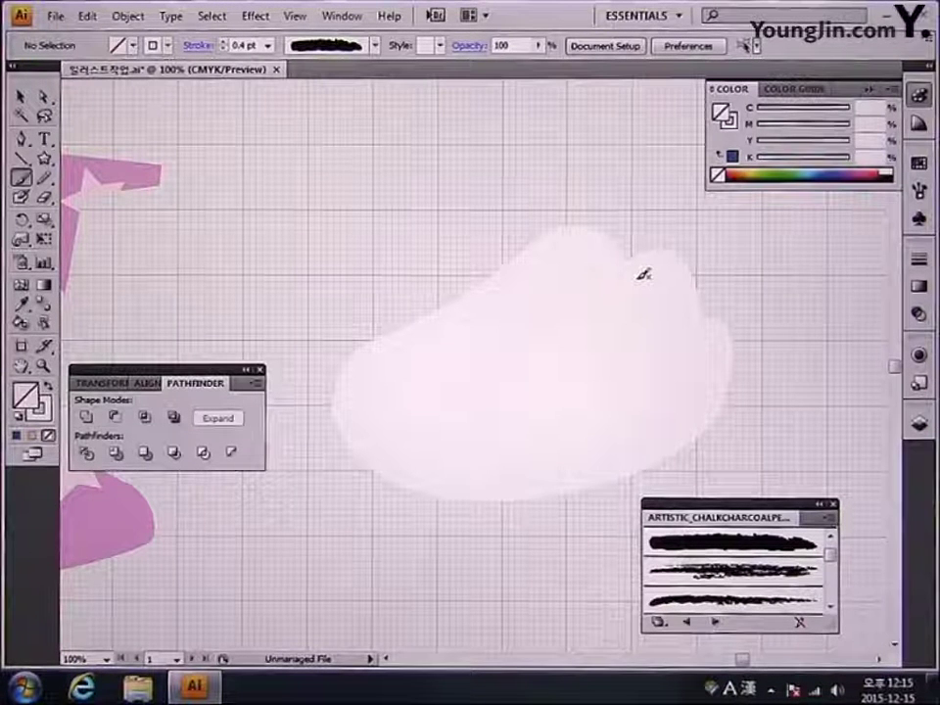
Step: Set the stroke color to C 100, M 70, Y 10, K 0
double_click(44, 418)
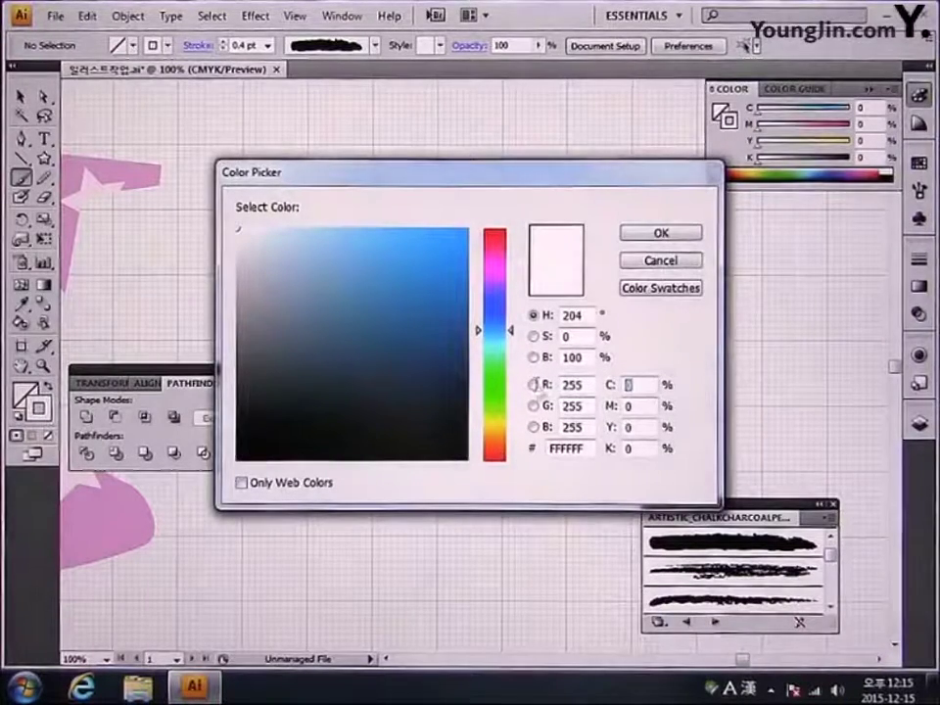
type("100")
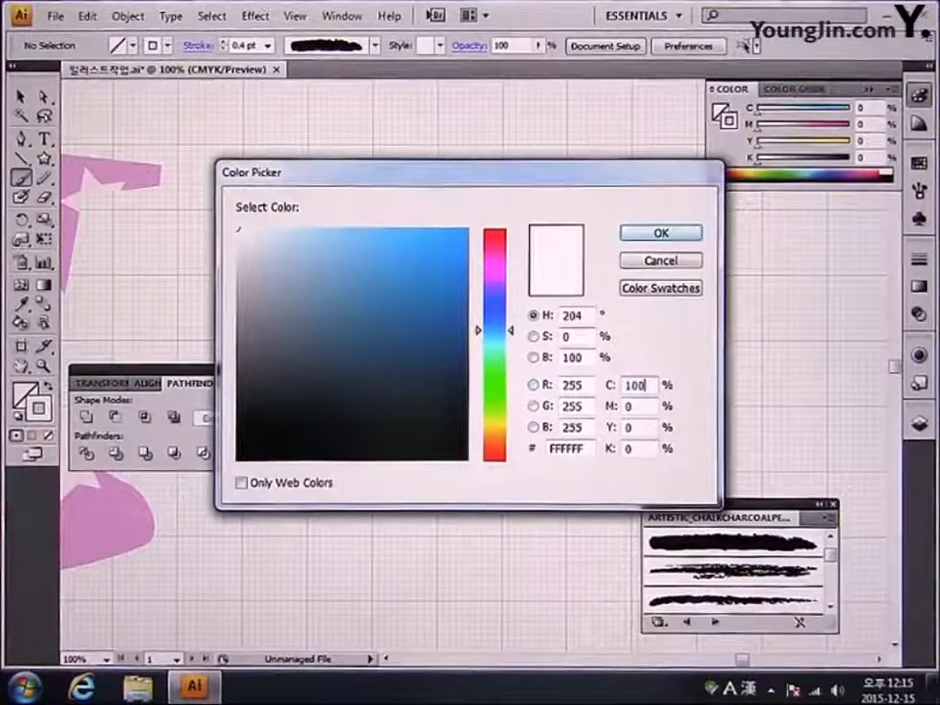
key("Tab")
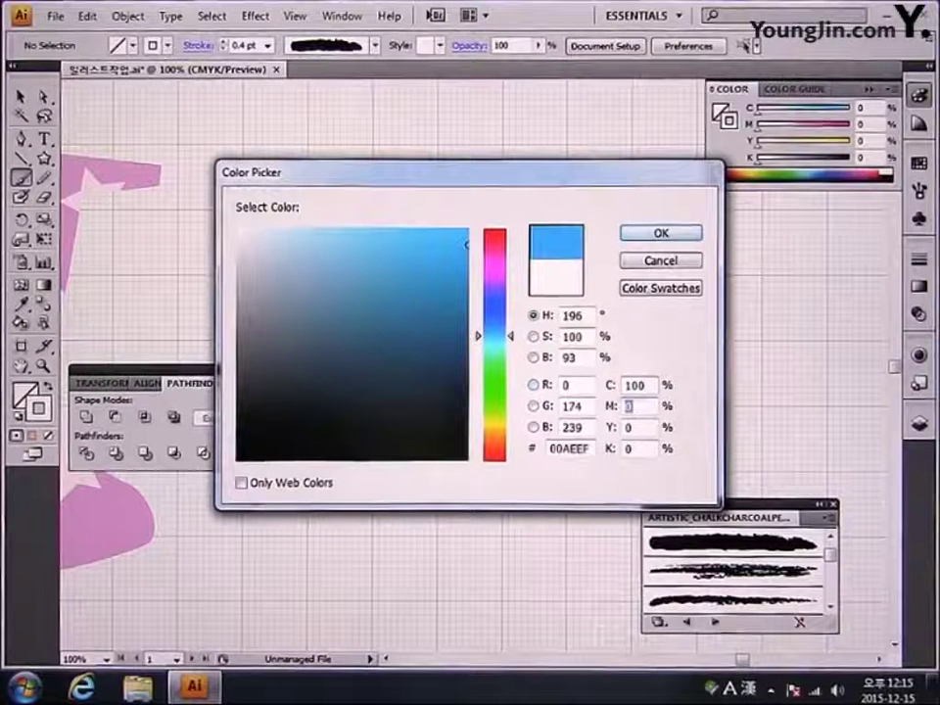
type("70")
key("Tab")
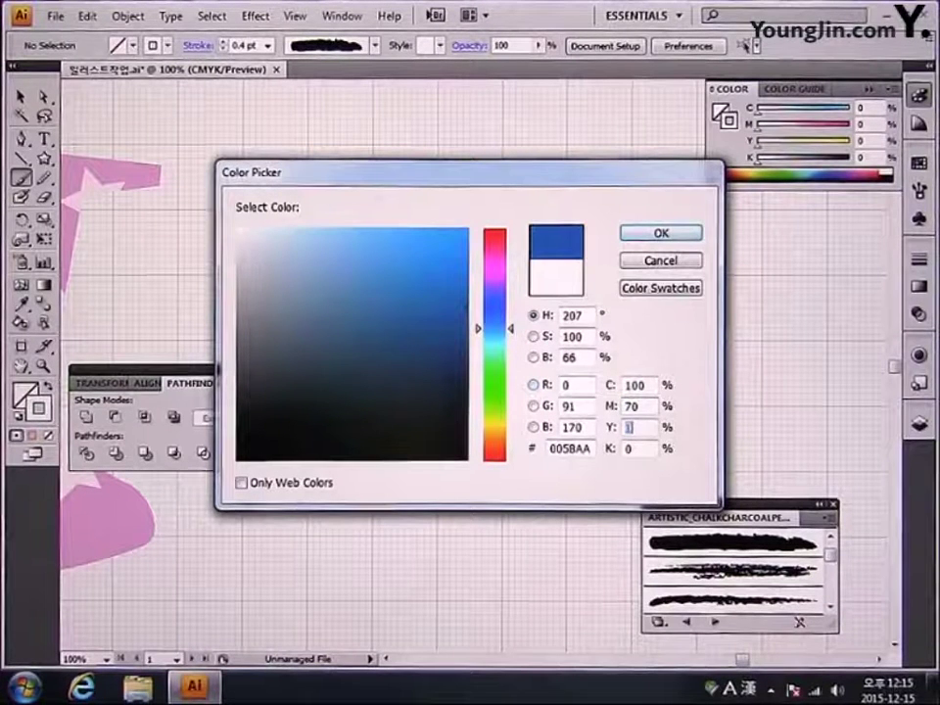
type("10")
key("Tab")
key("Return")
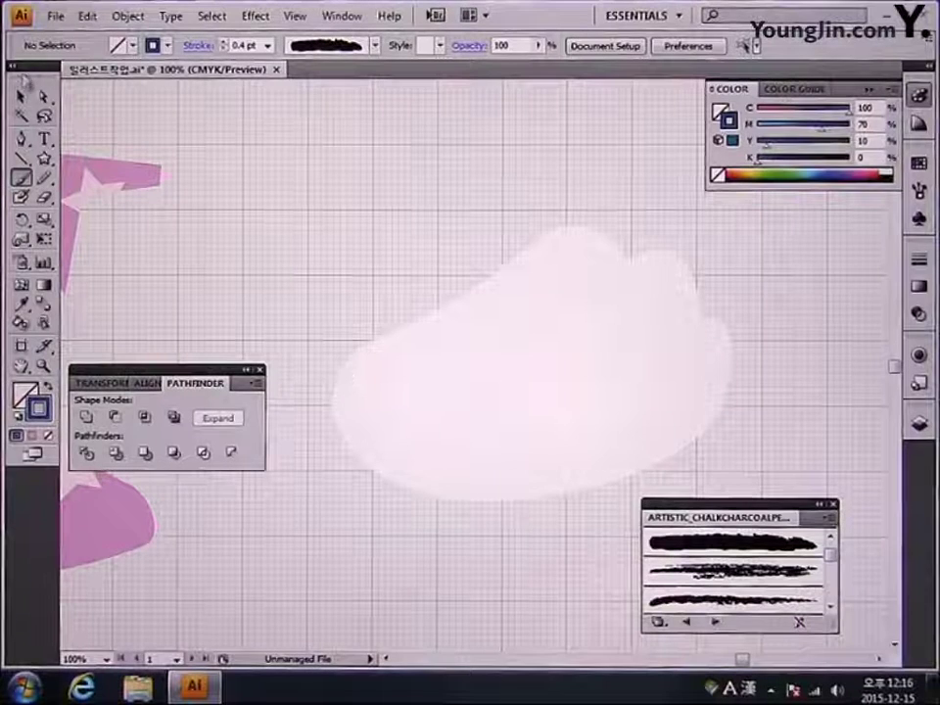
Step: Delete the white brush stroke along the shape's upper edge and leave nothing selected
key("v")
left_click(343, 388)
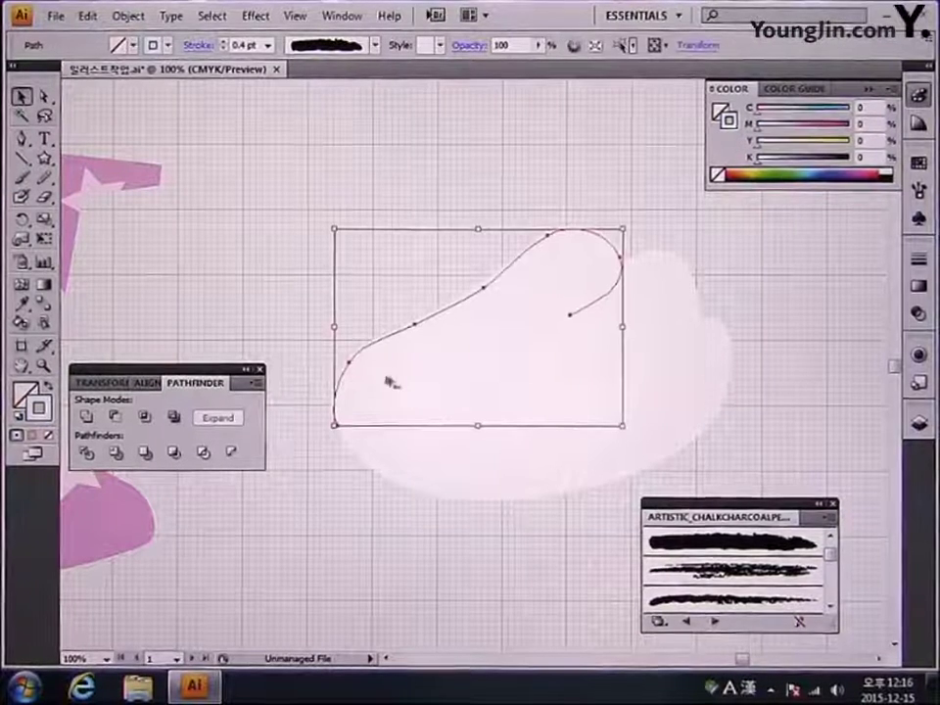
left_click(611, 325)
left_click(605, 260)
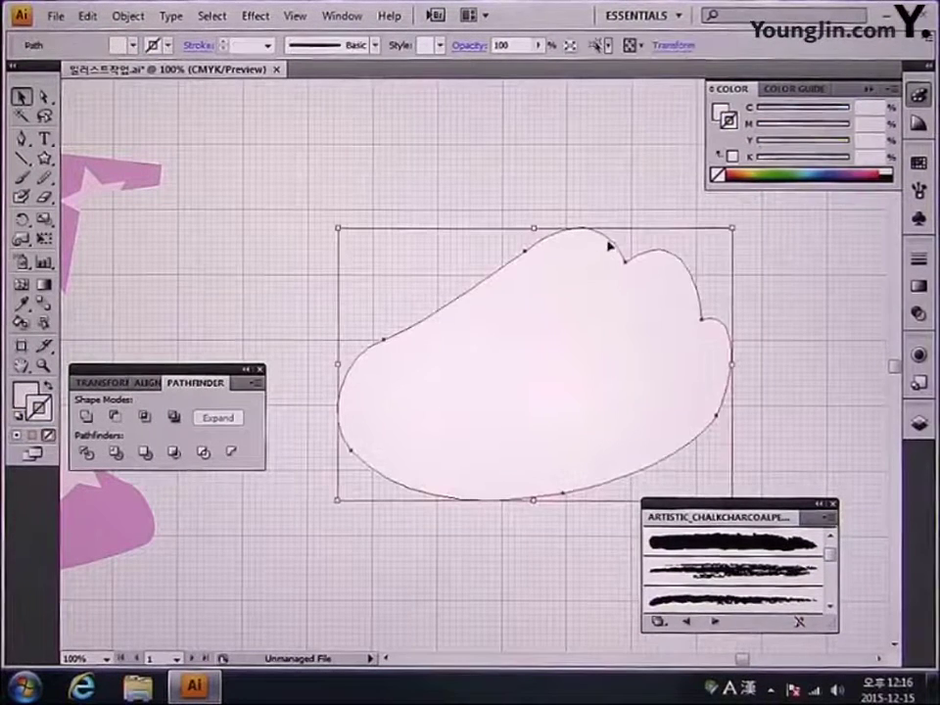
left_click(527, 191)
Step: Set the Paintbrush to no fill and a blue stroke of C 100, M 70, Y 10, K 0
left_click(20, 178)
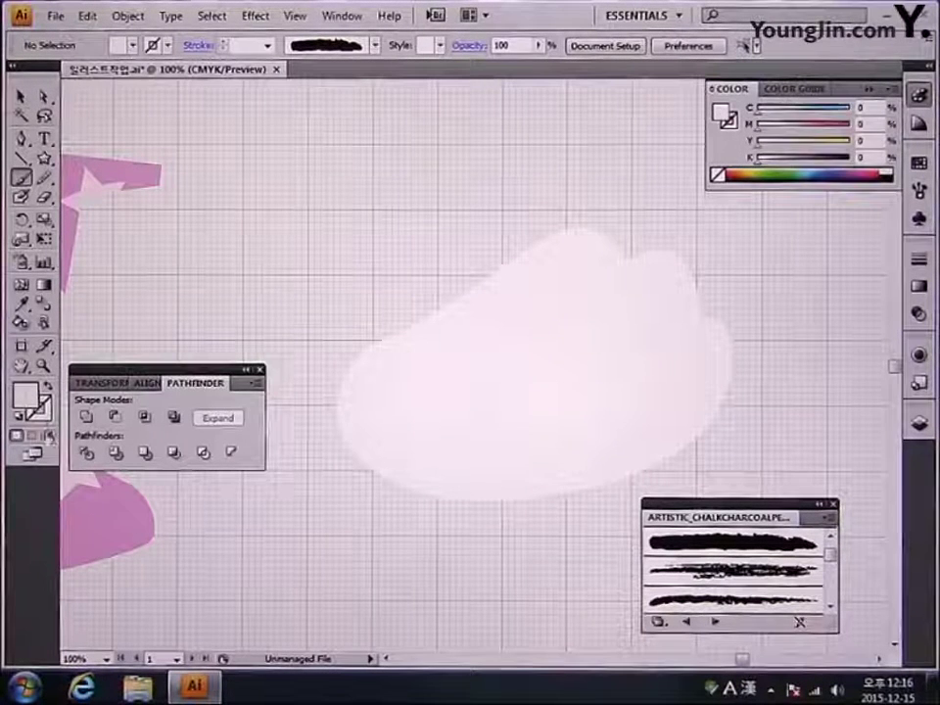
left_click(49, 434)
double_click(39, 409)
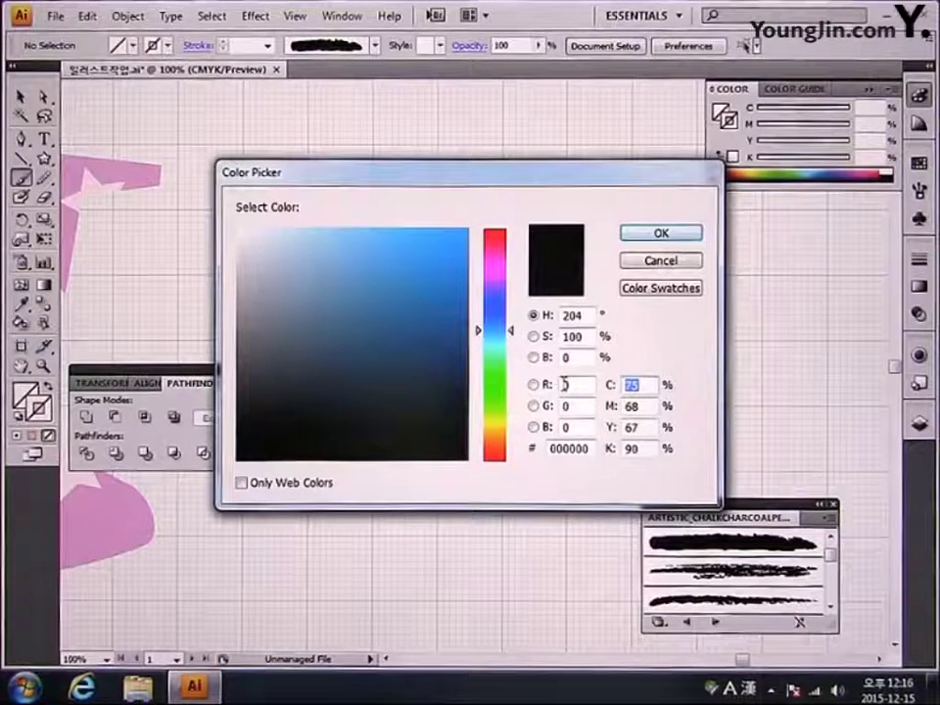
type("100")
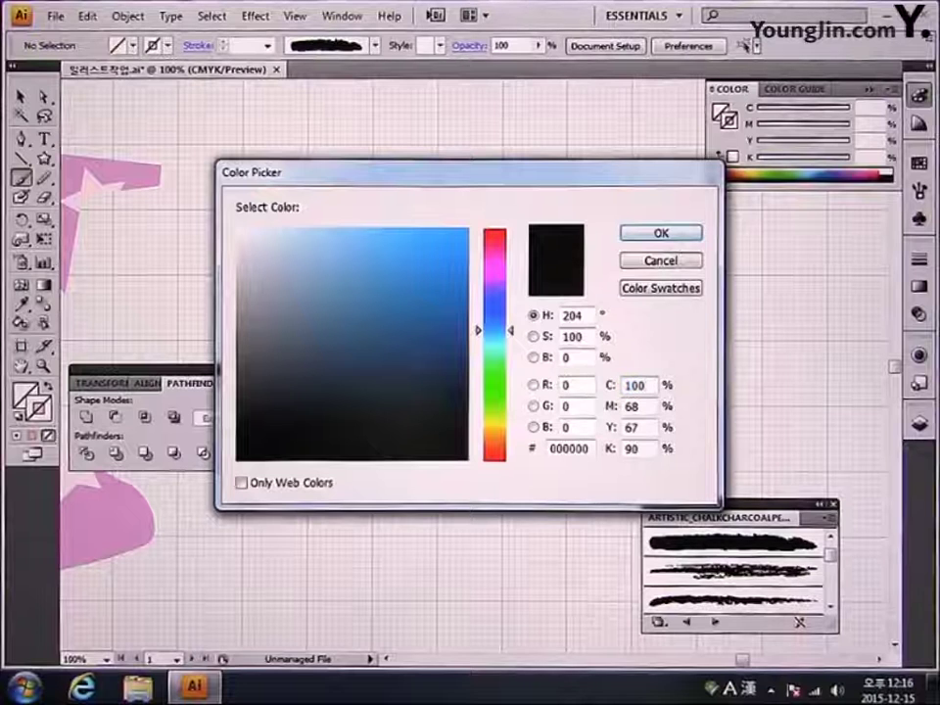
key("Tab")
type("70")
key("Tab")
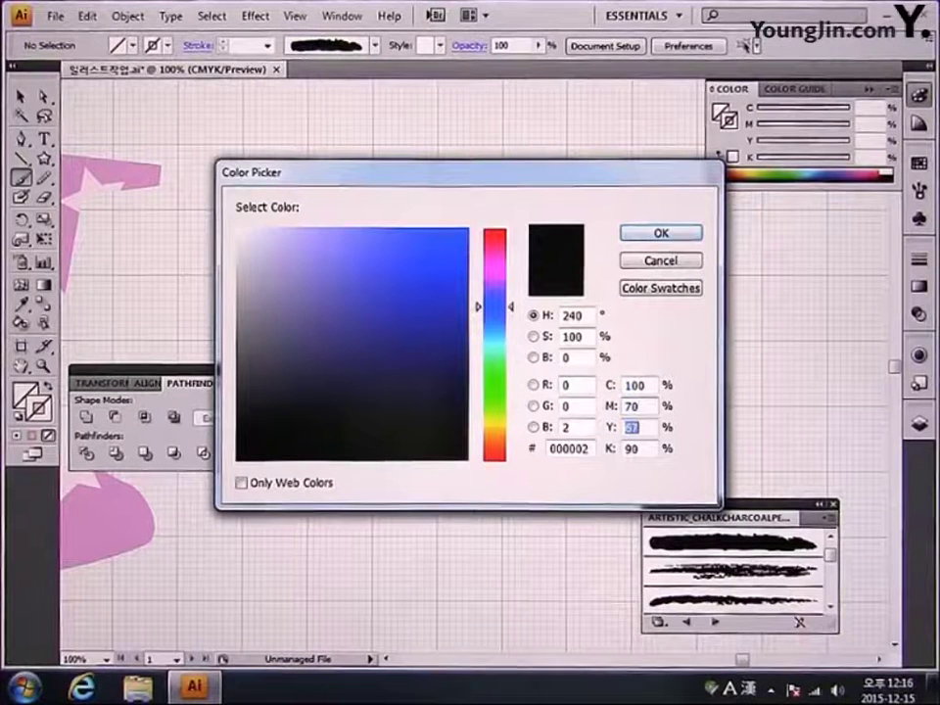
type("10")
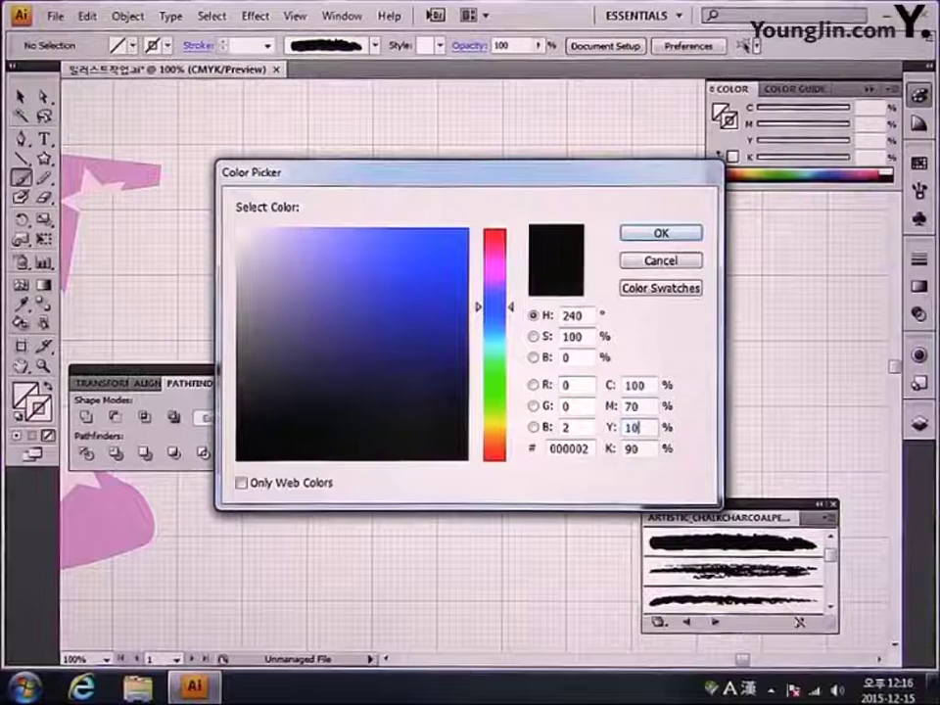
key("Tab")
type("0")
key("Return")
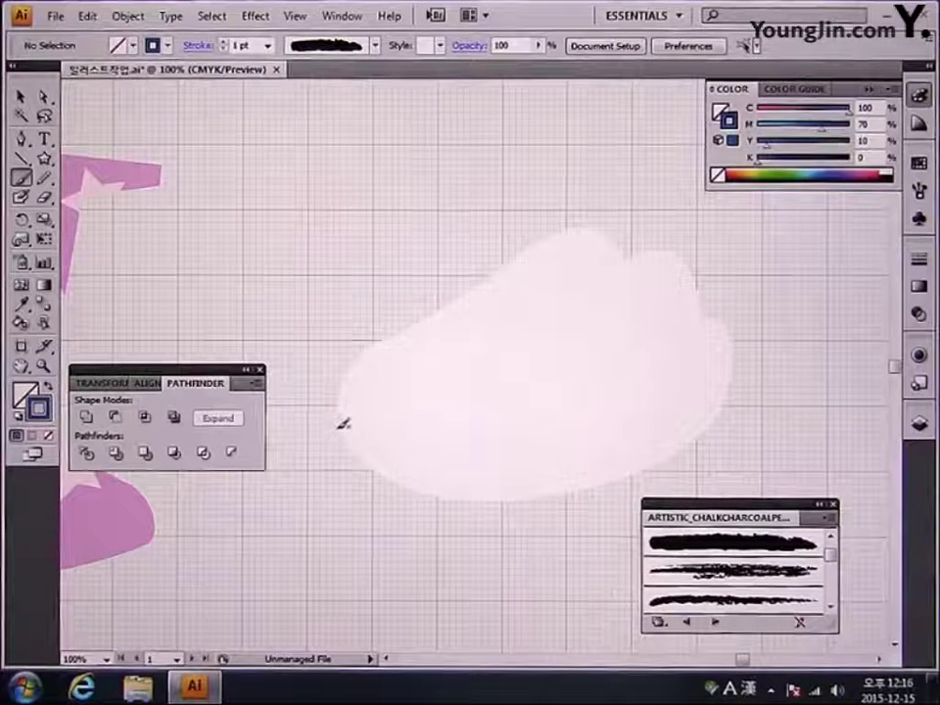
Step: Paint blue charcoal strokes along the white shape's upper edge and around the first and second lobes, curling each end inward
left_click_drag(337, 392, 385, 339)
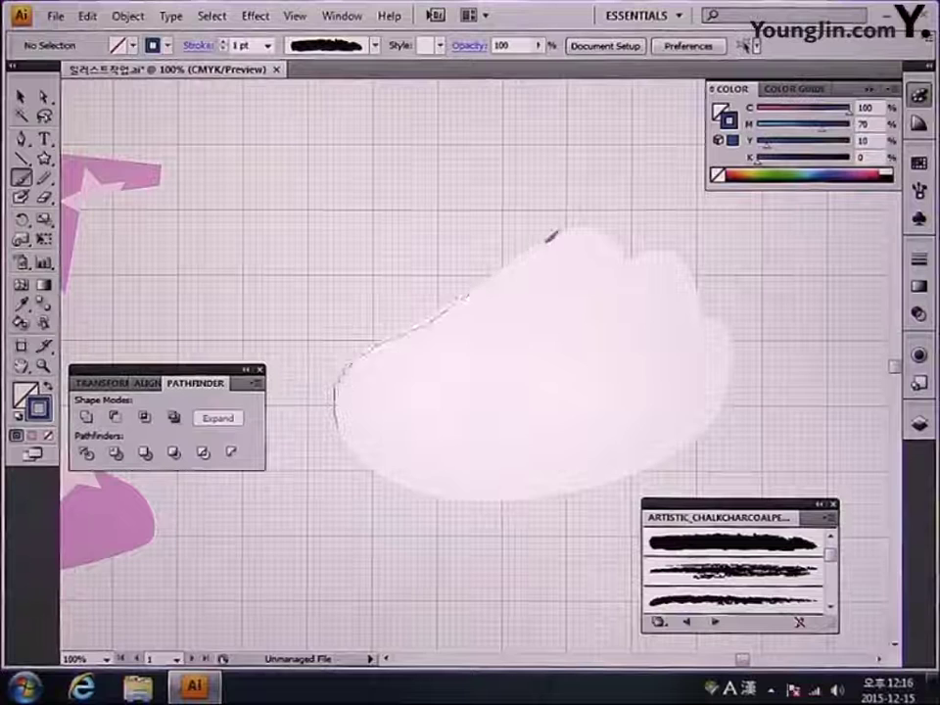
left_click_drag(553, 235, 604, 227)
left_click_drag(580, 316, 578, 315)
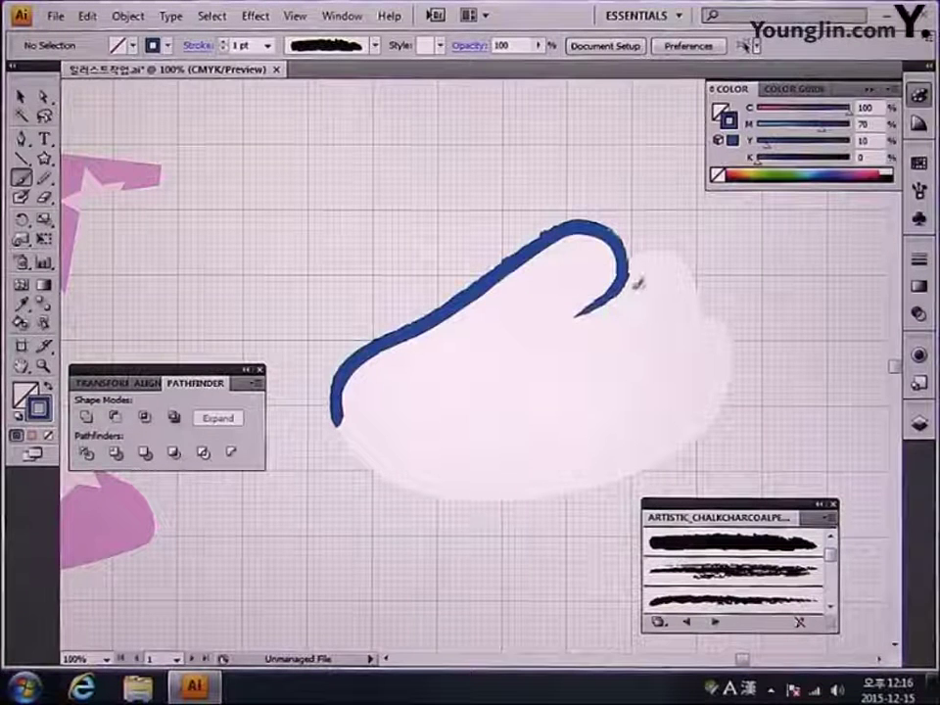
mouse_move(630, 257)
left_mouse_down()
mouse_move(701, 275)
mouse_move(685, 340)
left_mouse_up()
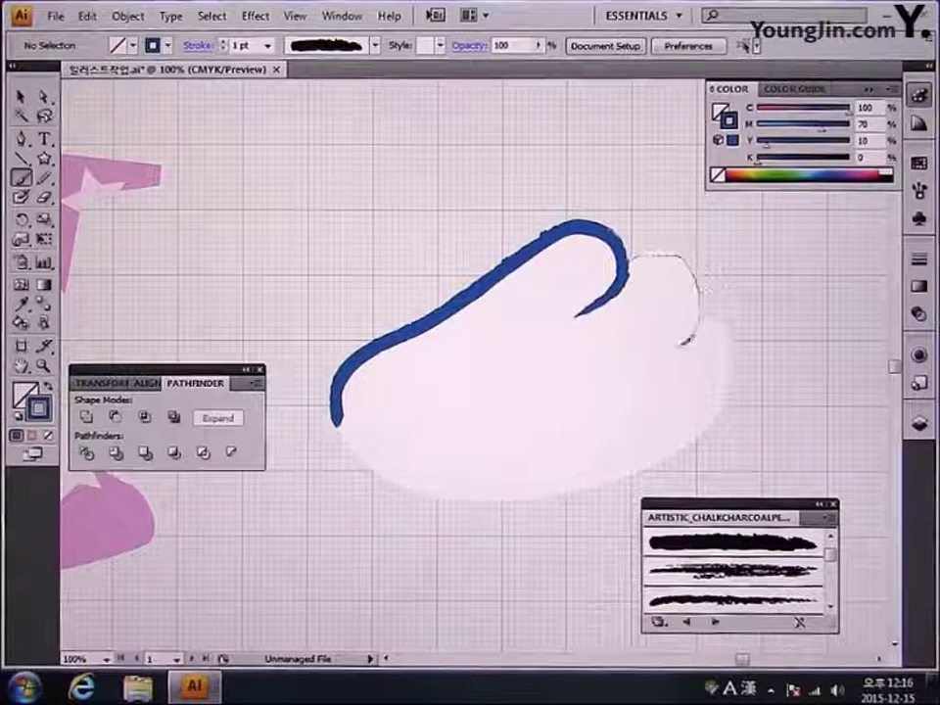
left_click_drag(610, 397, 609, 395)
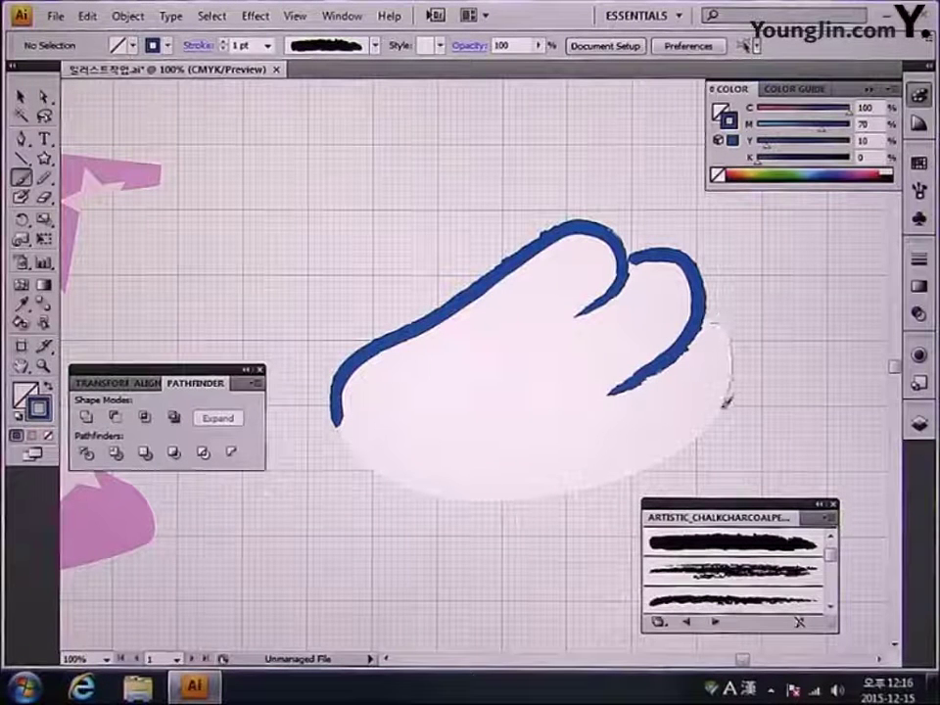
Step: Paint a blue charcoal stroke around the third lobe, undo it, and repaint it starting against the second lobe's outline
left_click_drag(715, 323, 625, 478)
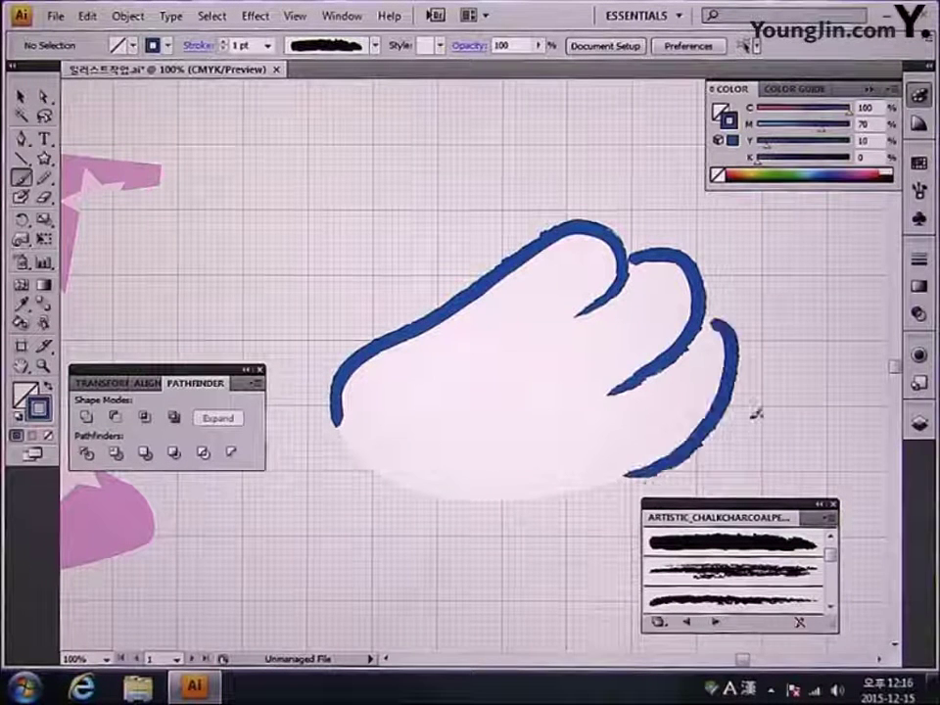
key("ctrl+z")
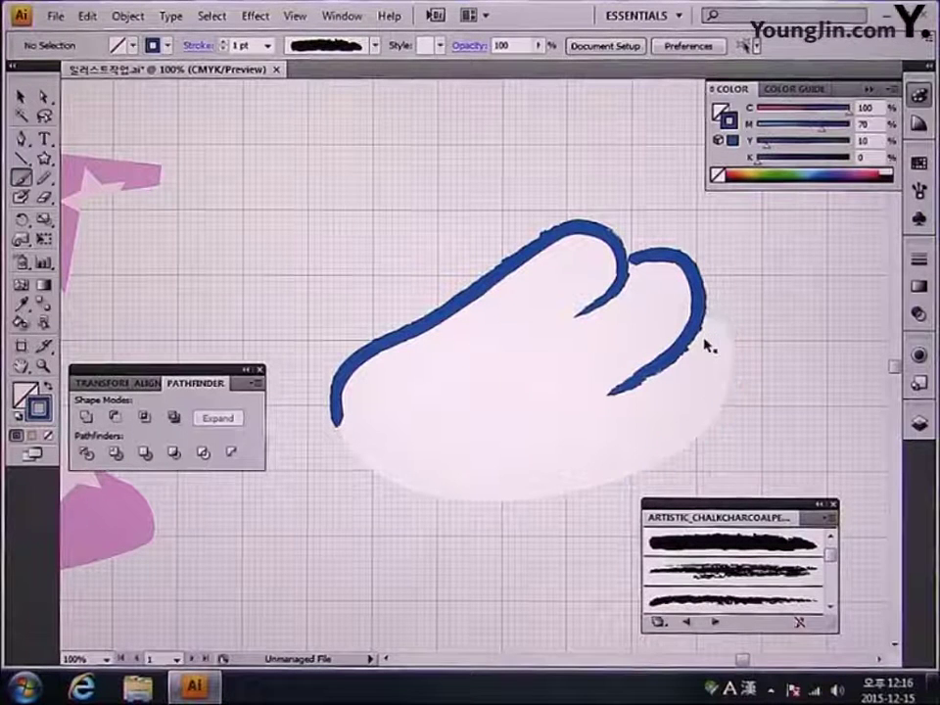
mouse_move(730, 331)
left_mouse_down()
mouse_move(741, 363)
mouse_move(722, 407)
left_mouse_up()
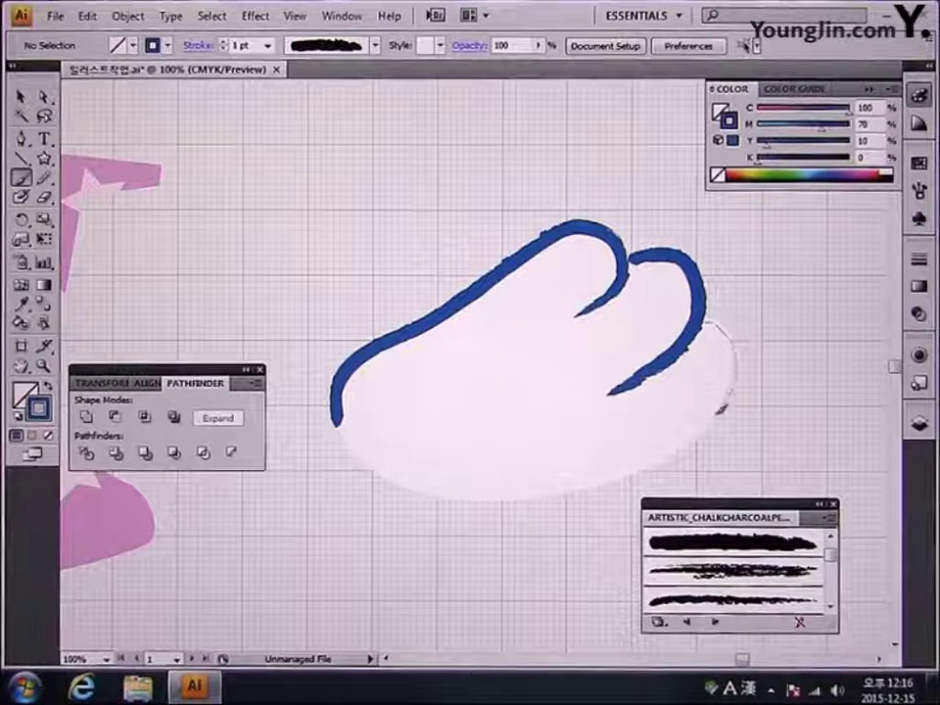
left_click_drag(648, 468, 647, 468)
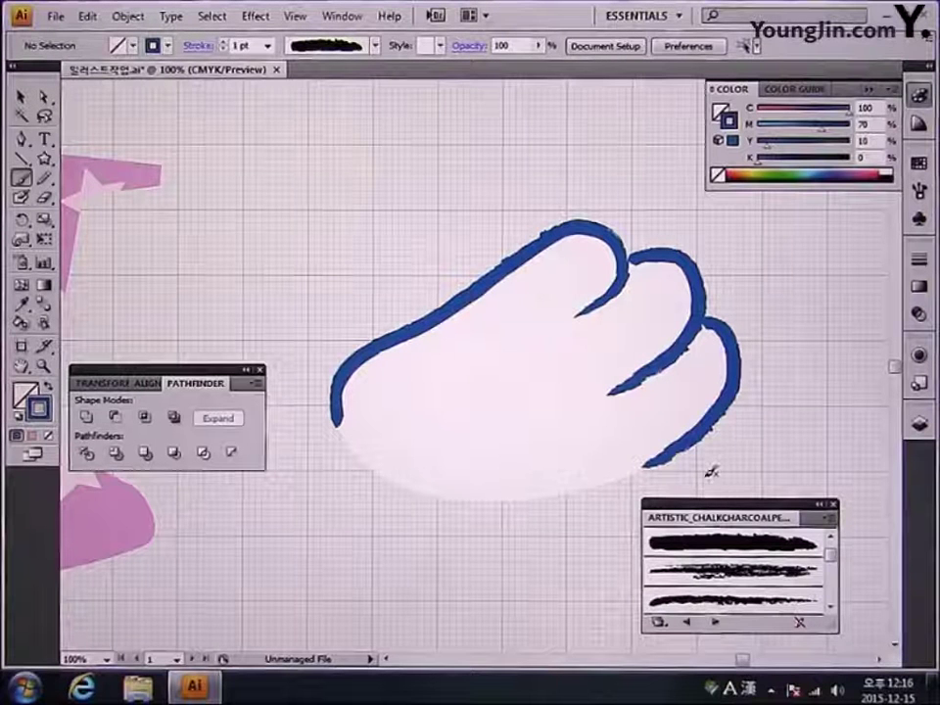
Step: Convert the hand's blue charcoal strokes to outlined shapes with Outline Stroke and group them with the white shape
left_click(20, 96)
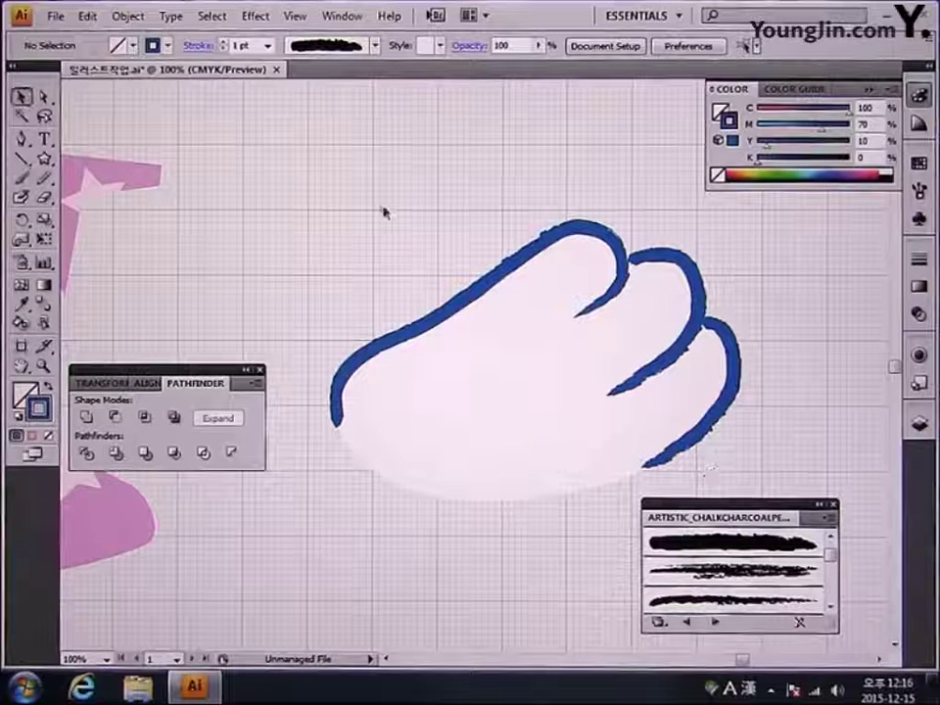
left_click_drag(365, 193, 808, 509)
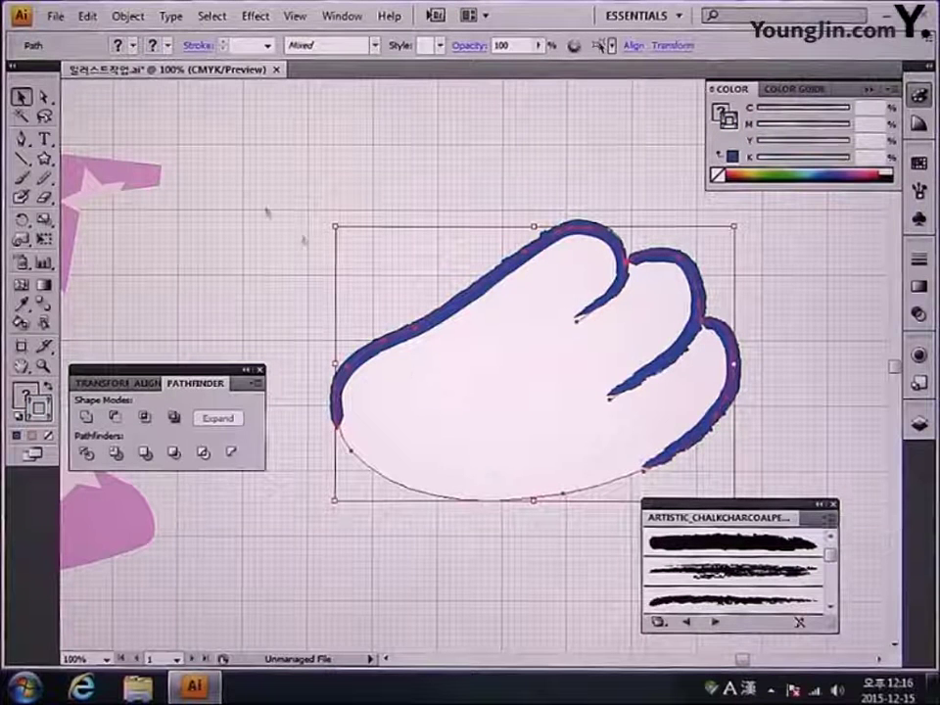
left_click(128, 15)
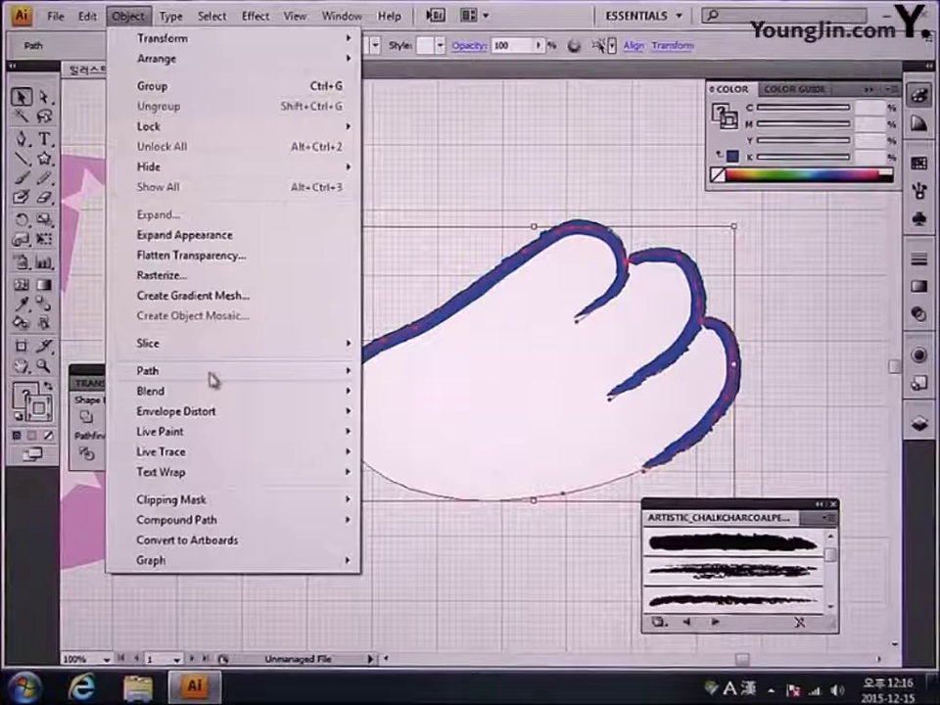
mouse_move(212, 378)
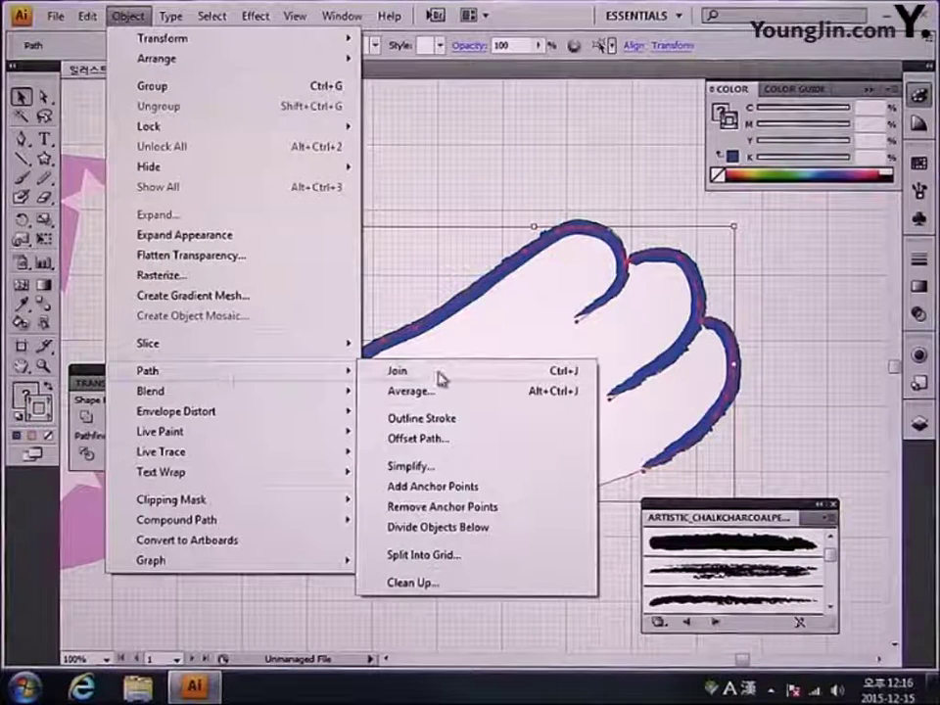
left_click(438, 423)
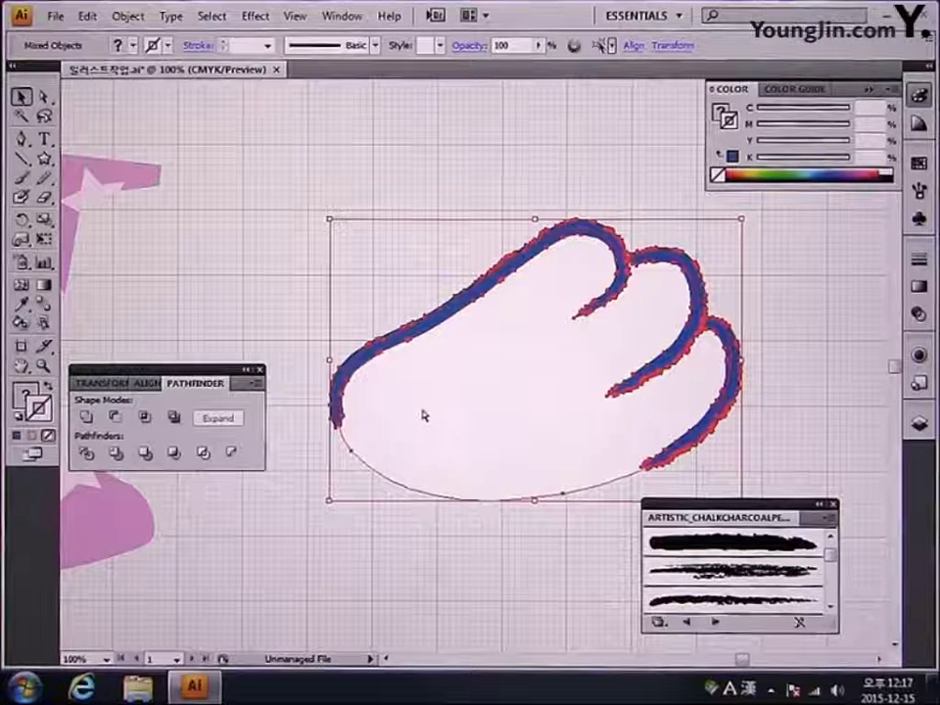
key("ctrl+g")
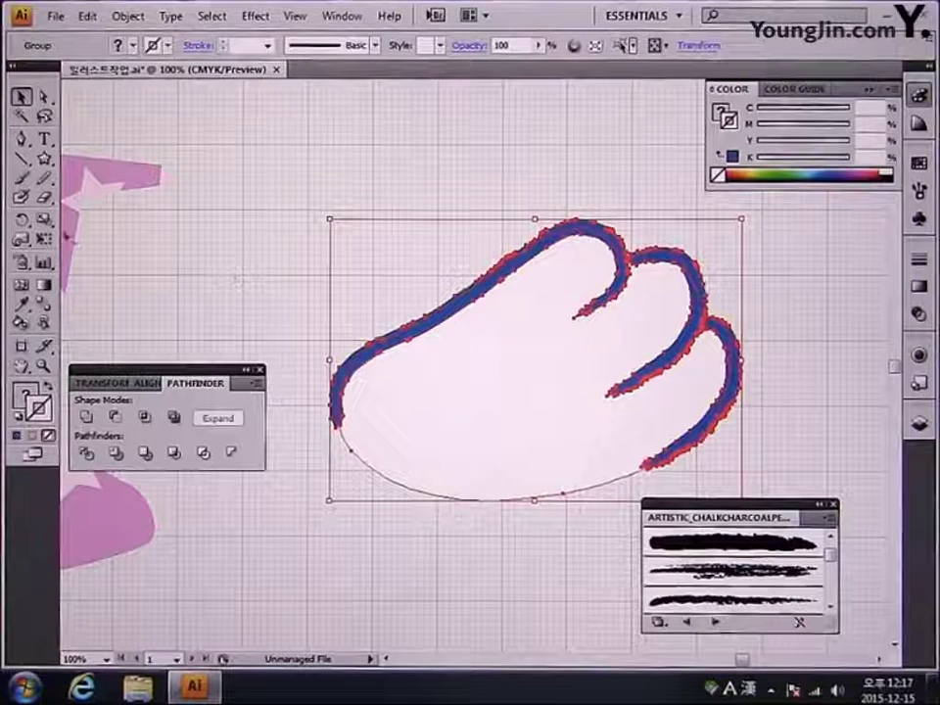
Step: Scale the hand group down to about two-thirds and make a copy reflected about a vertical axis beside it
left_click_drag(531, 336, 656, 342)
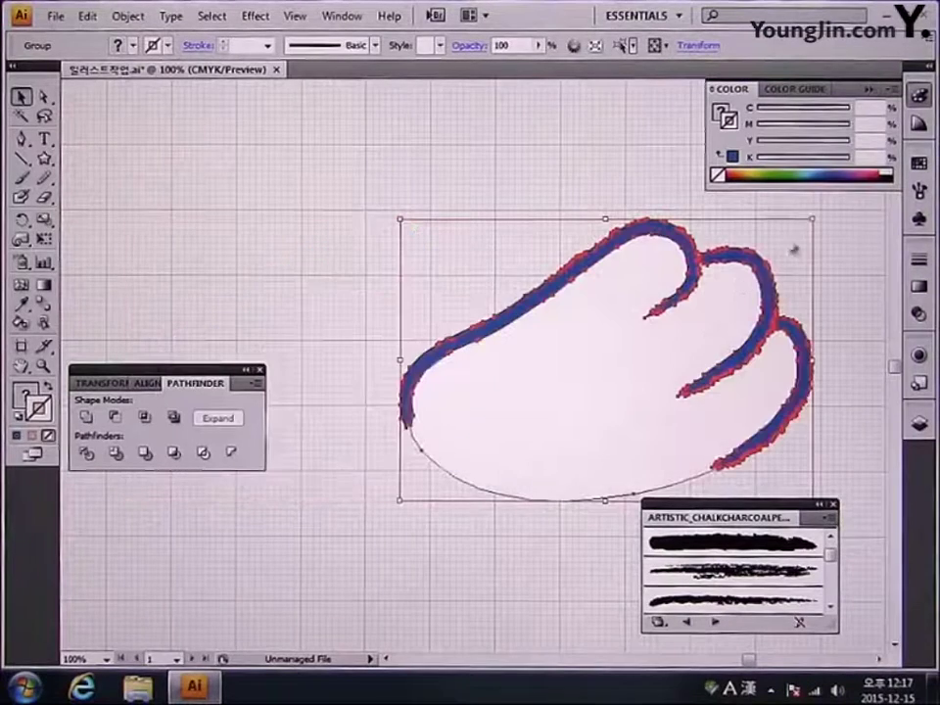
left_click_drag(811, 221, 662, 322)
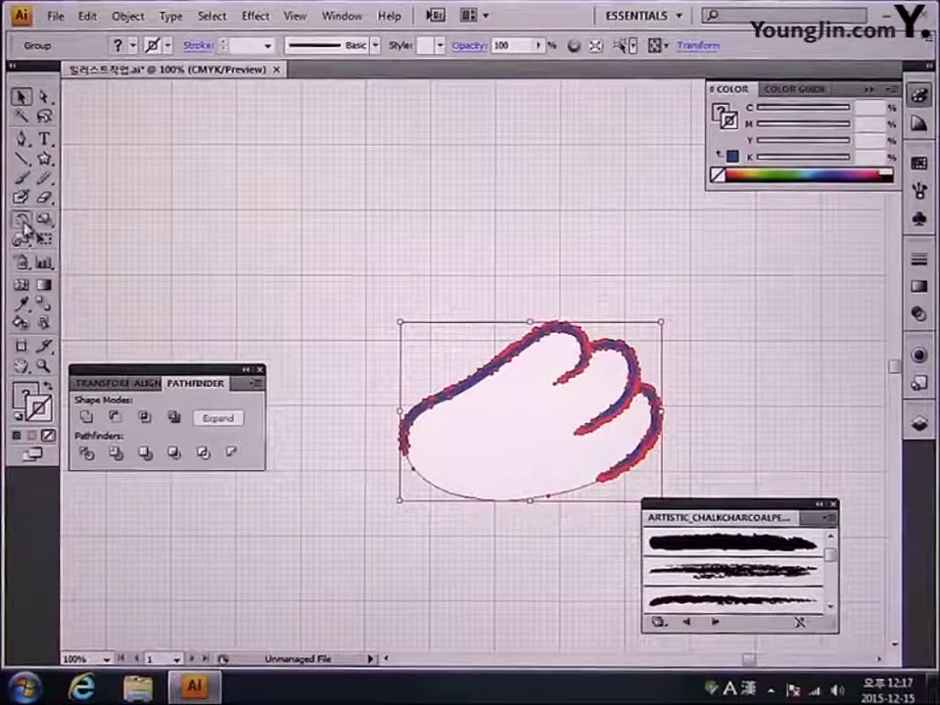
left_click_drag(21, 219, 68, 247)
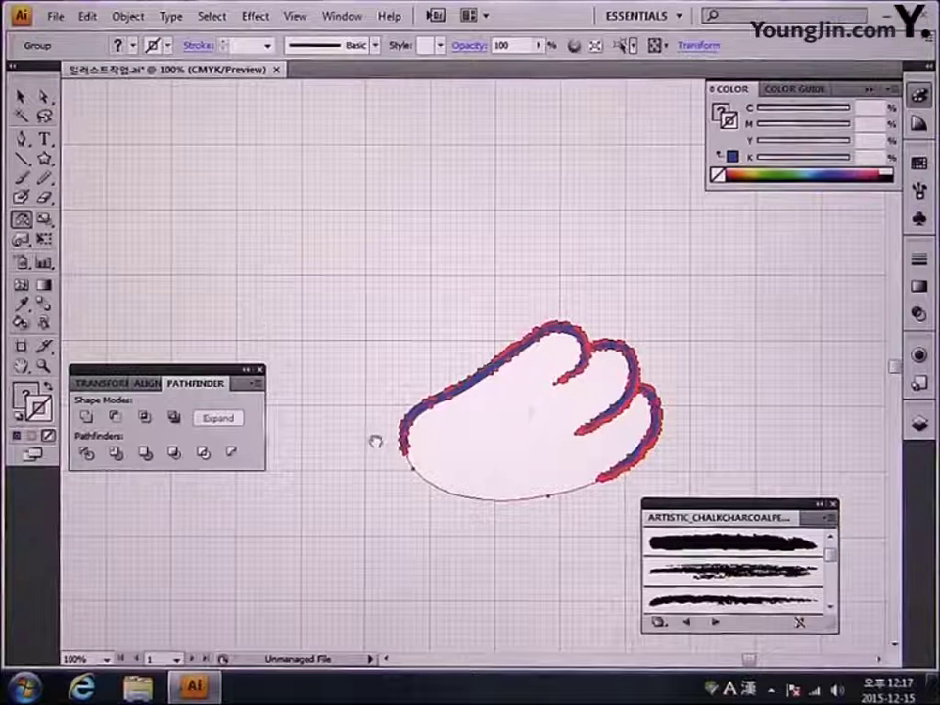
left_click_drag(376, 442, 513, 364)
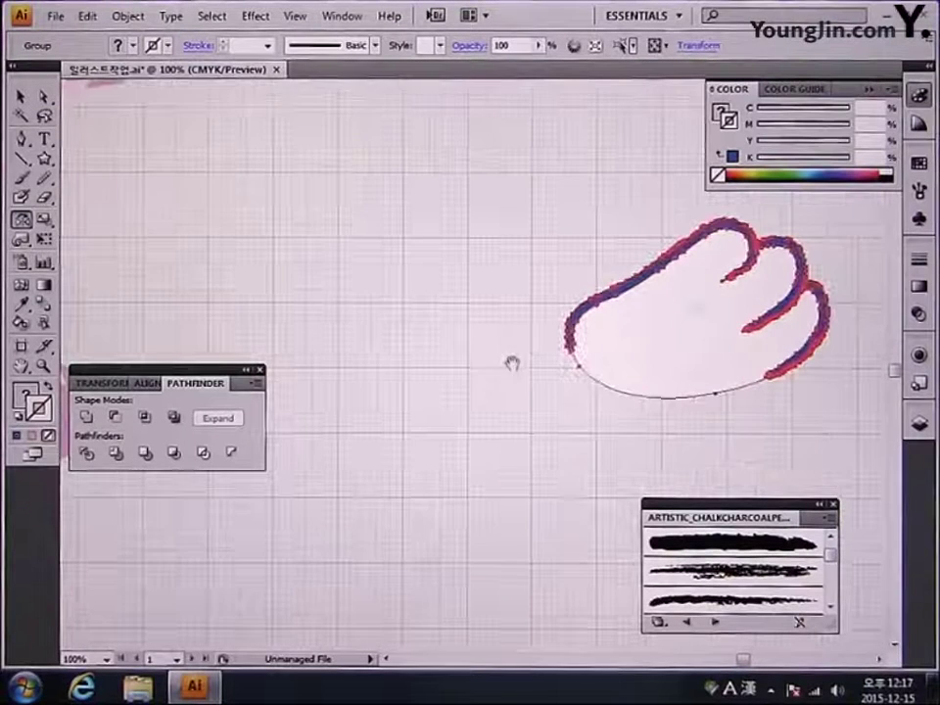
left_click(450, 345, "alt")
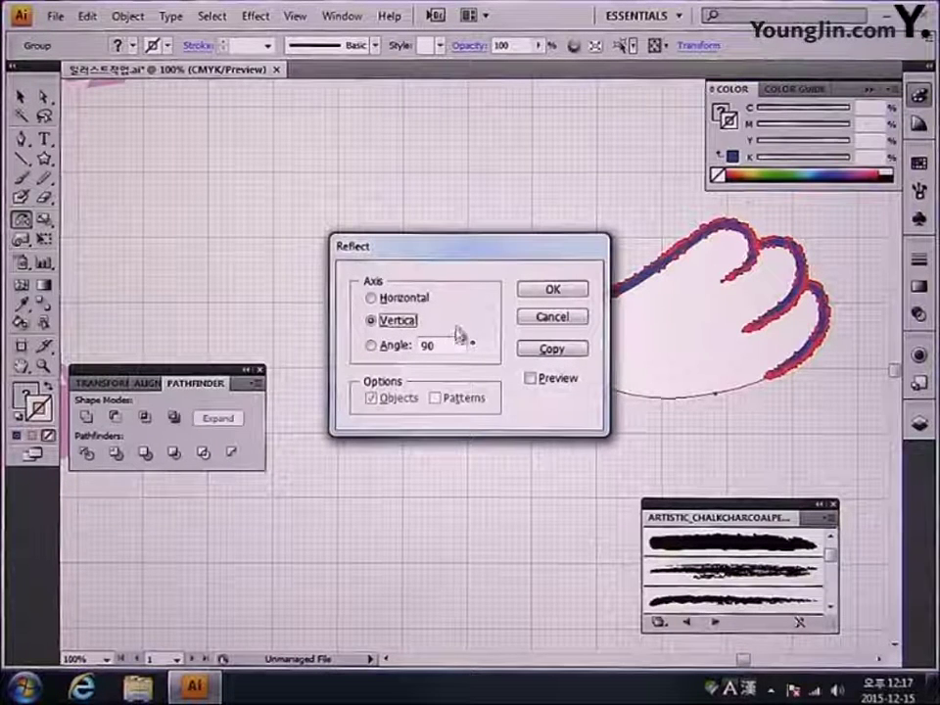
left_click(549, 349)
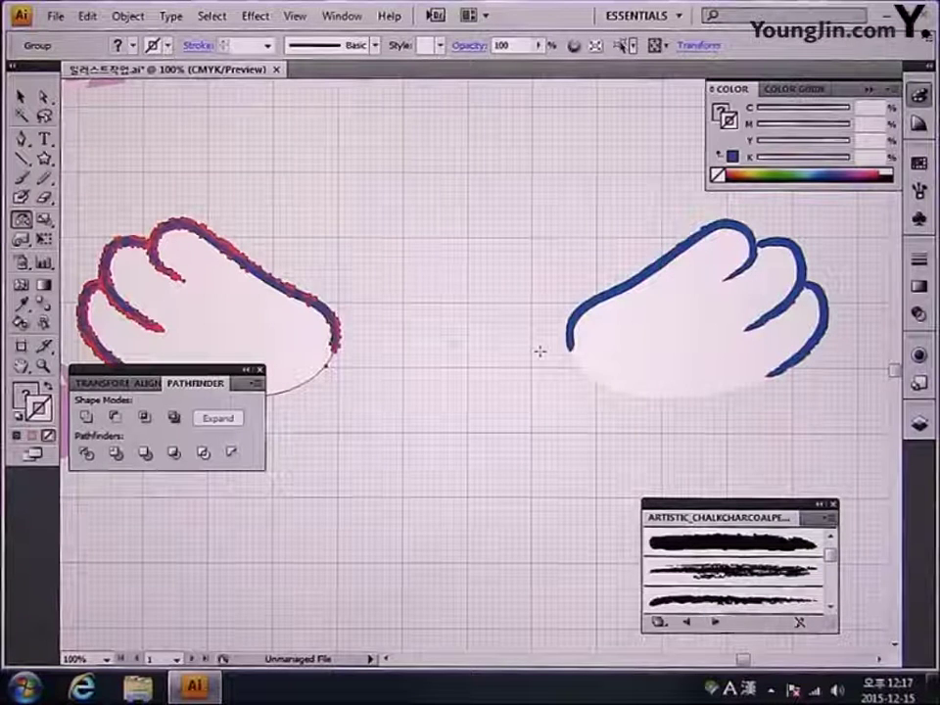
Step: Move the reflected hand slightly closer to the original hand and leave nothing selected
left_click(18, 98)
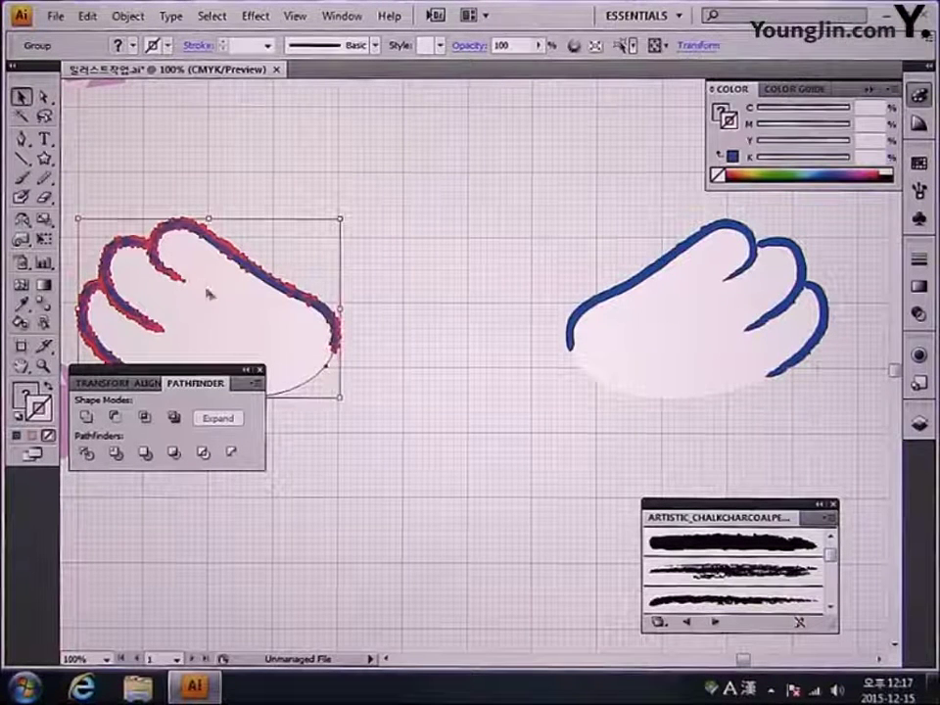
left_click_drag(207, 292, 271, 307)
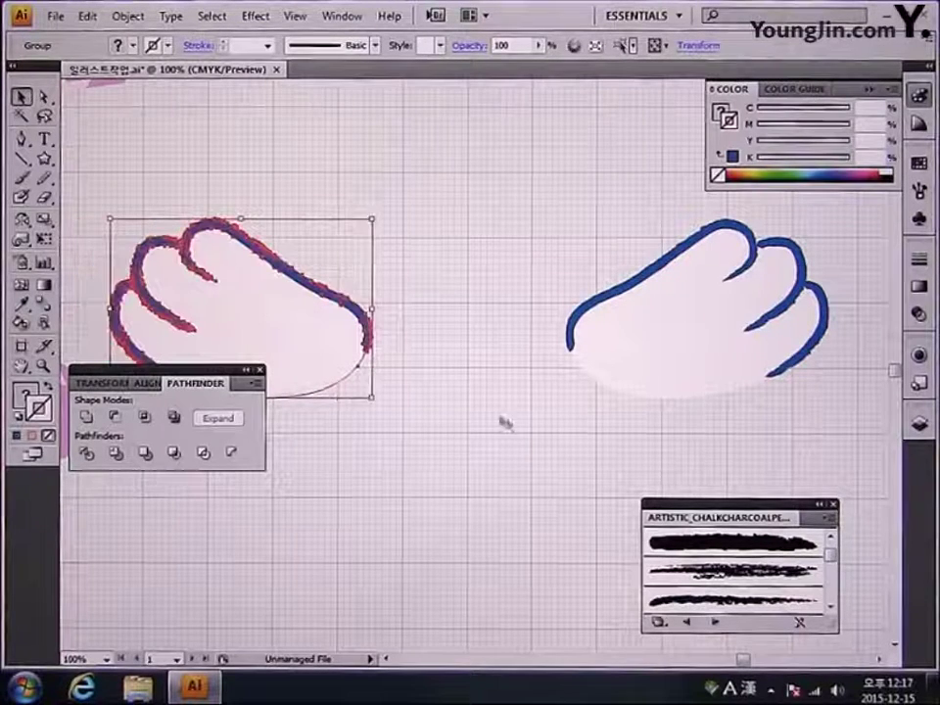
left_click(525, 435)
Step: Select both hands, group them, and move the pair onto the blue sunburst page
key("ctrl+minus")
key("ctrl+minus")
key("ctrl+minus")
key("ctrl+minus")
key("ctrl+minus")
key("ctrl+minus")
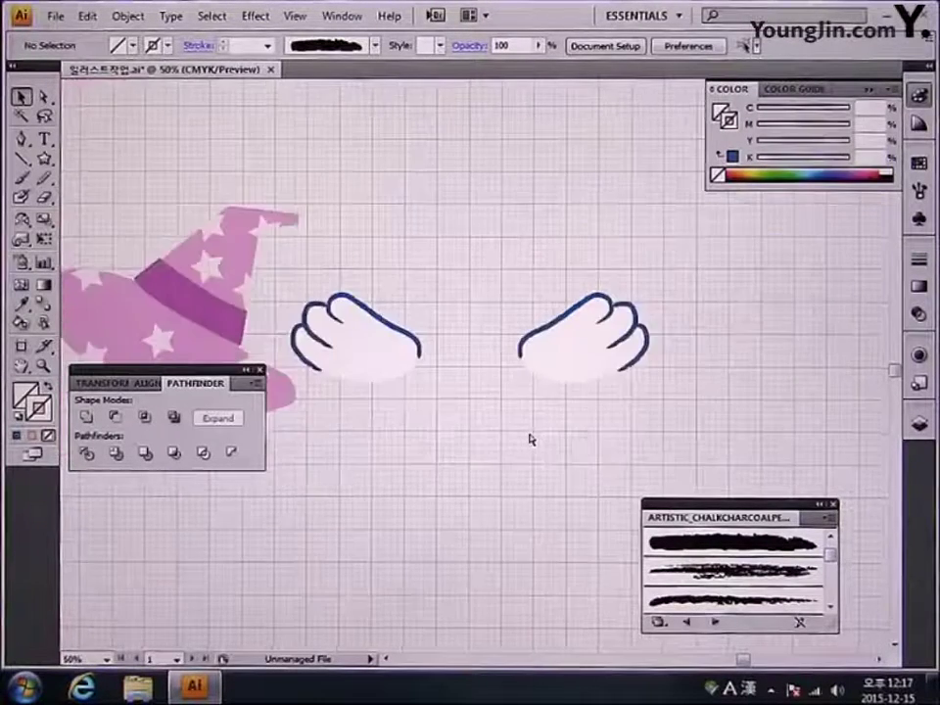
key("ctrl+minus")
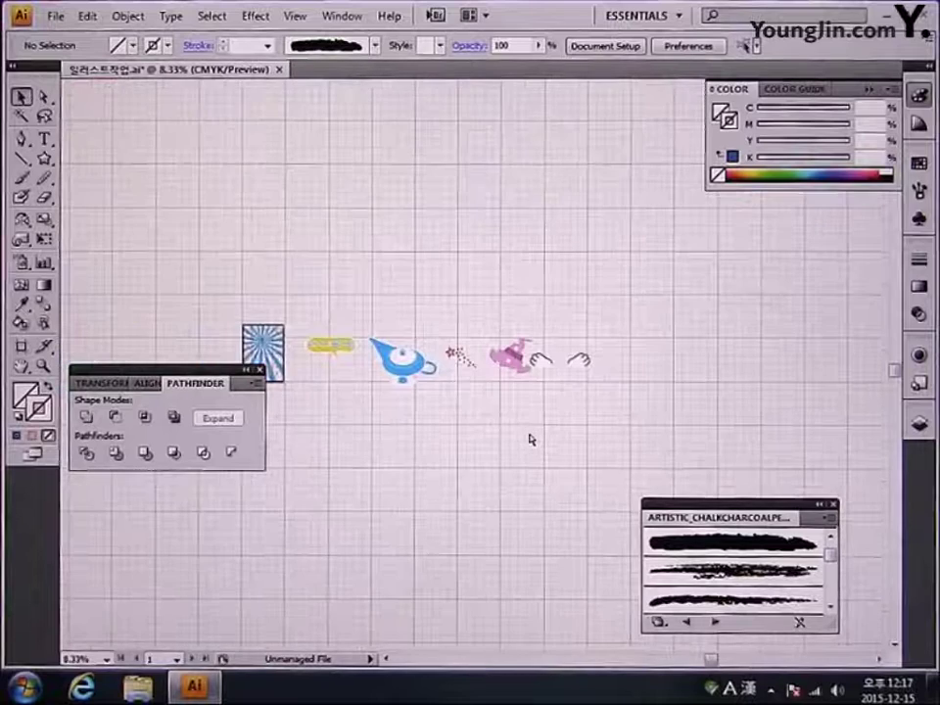
left_click_drag(606, 412, 529, 349)
left_click_drag(392, 458, 476, 477)
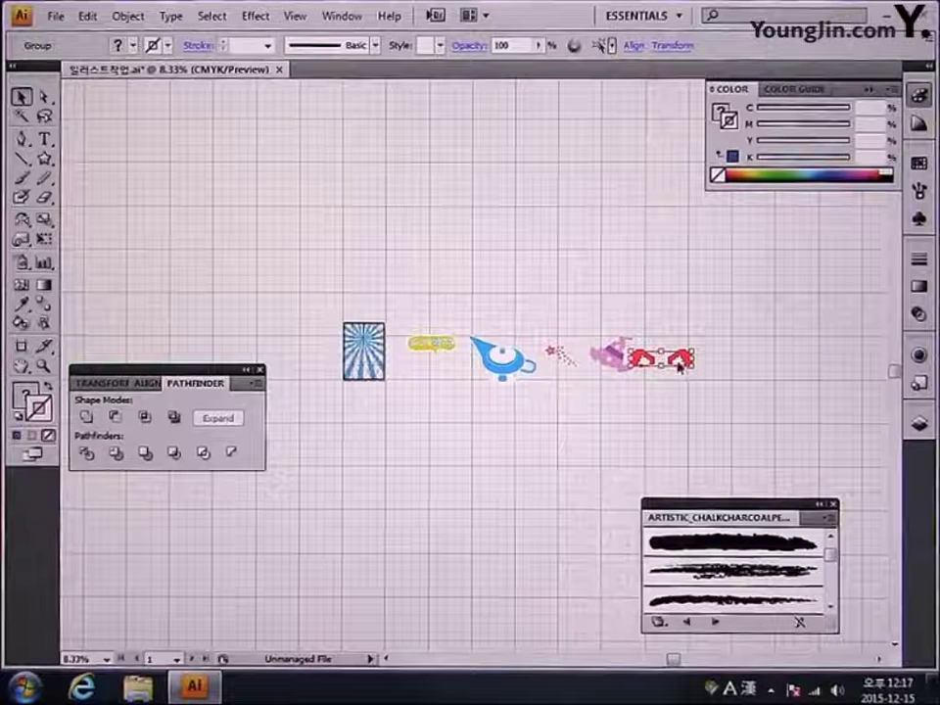
left_click_drag(681, 364, 385, 350)
key("z")
left_click_drag(316, 300, 429, 404)
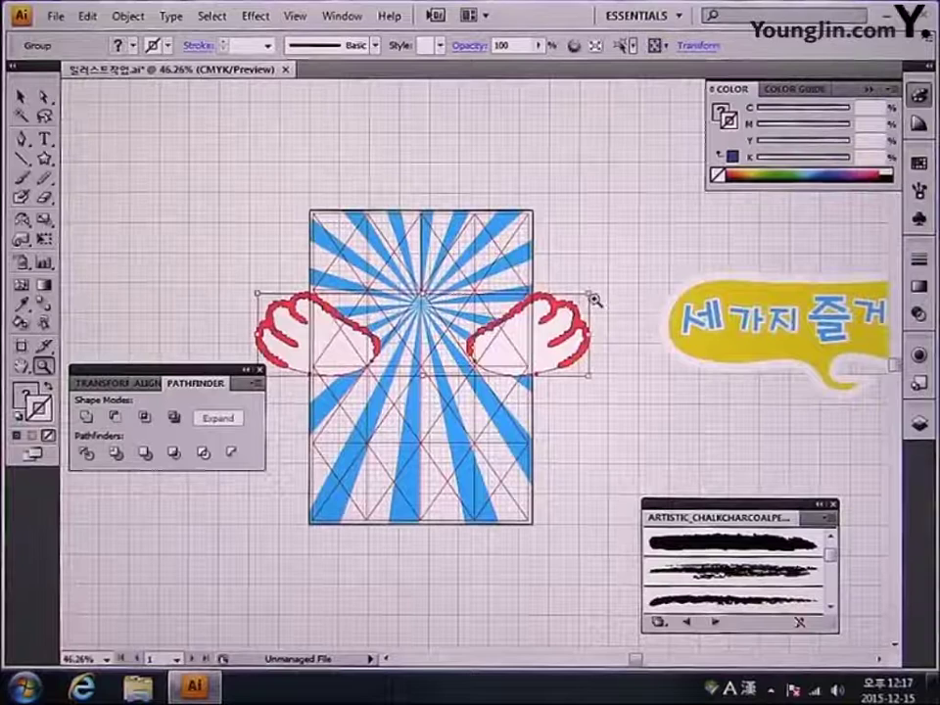
Step: Scale the pair of hands down to fit within the width of the sunburst page
left_click(20, 96)
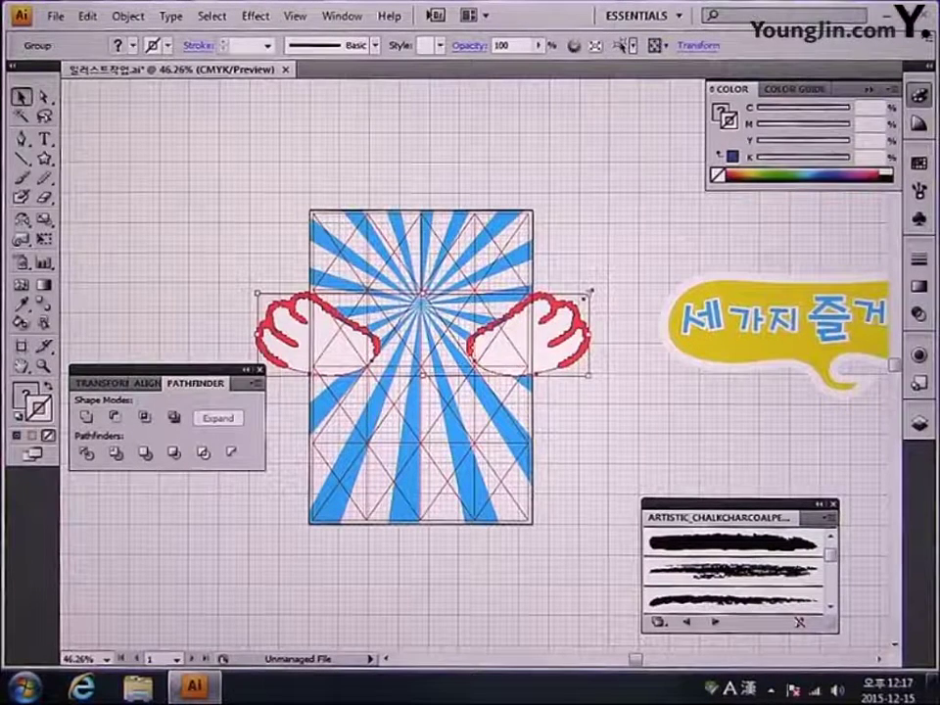
left_click_drag(590, 291, 482, 309)
Step: Turn on Smart Guides and align the pair of hands to the page's vertical centre line
key("z")
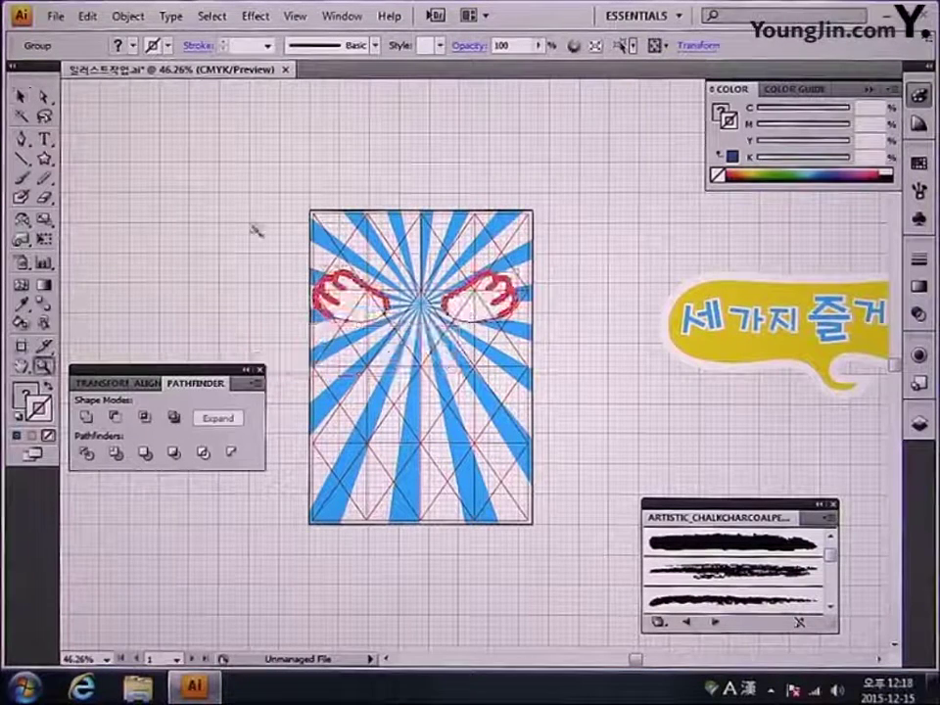
left_click_drag(260, 201, 589, 380)
left_click(20, 96)
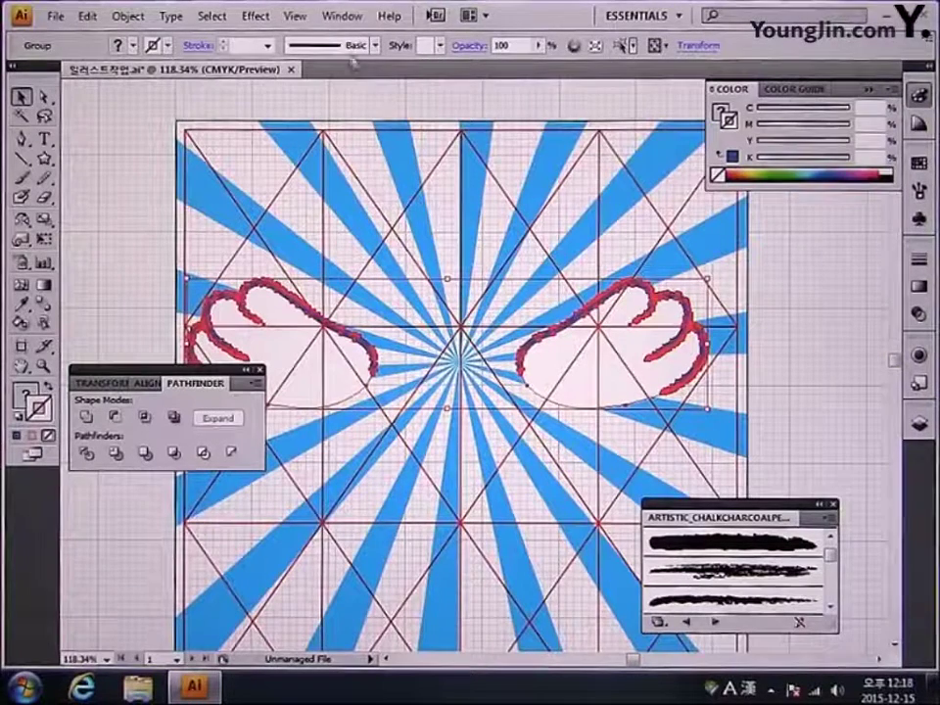
left_click(294, 15)
left_click(377, 565)
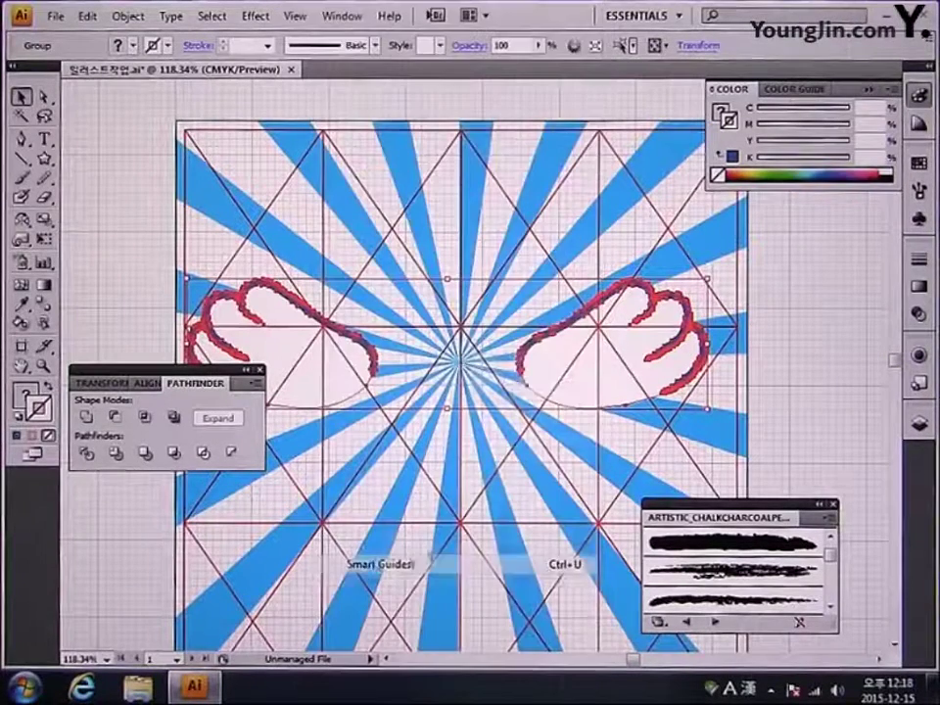
left_click_drag(542, 356, 562, 377)
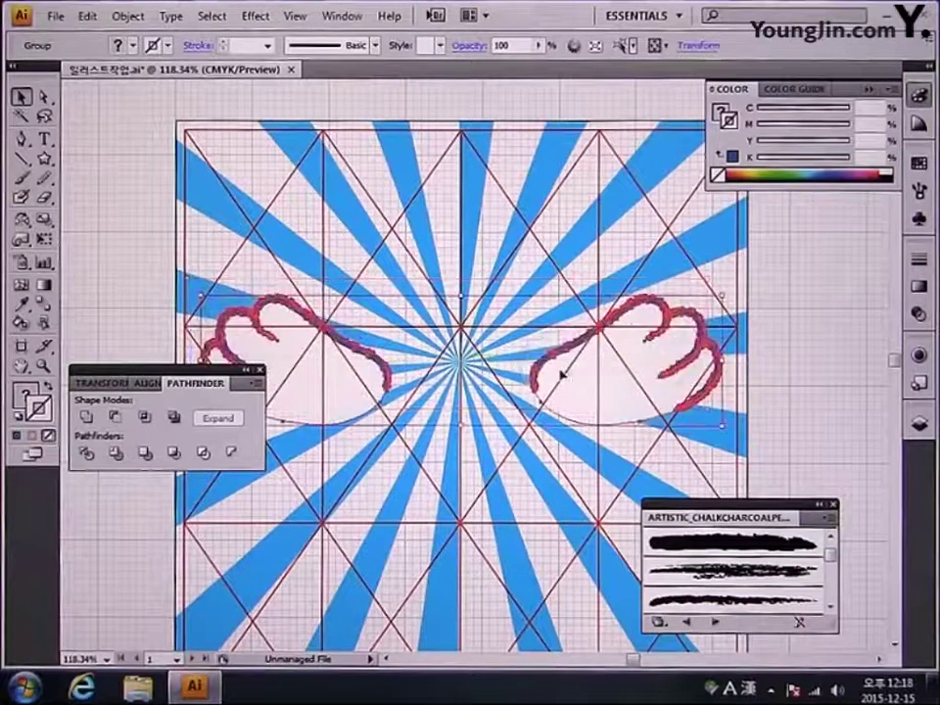
Step: Scale the pair of hands down further, nudge it down to the upper horizontal grid line, and deselect it
left_click_drag(722, 296, 684, 321)
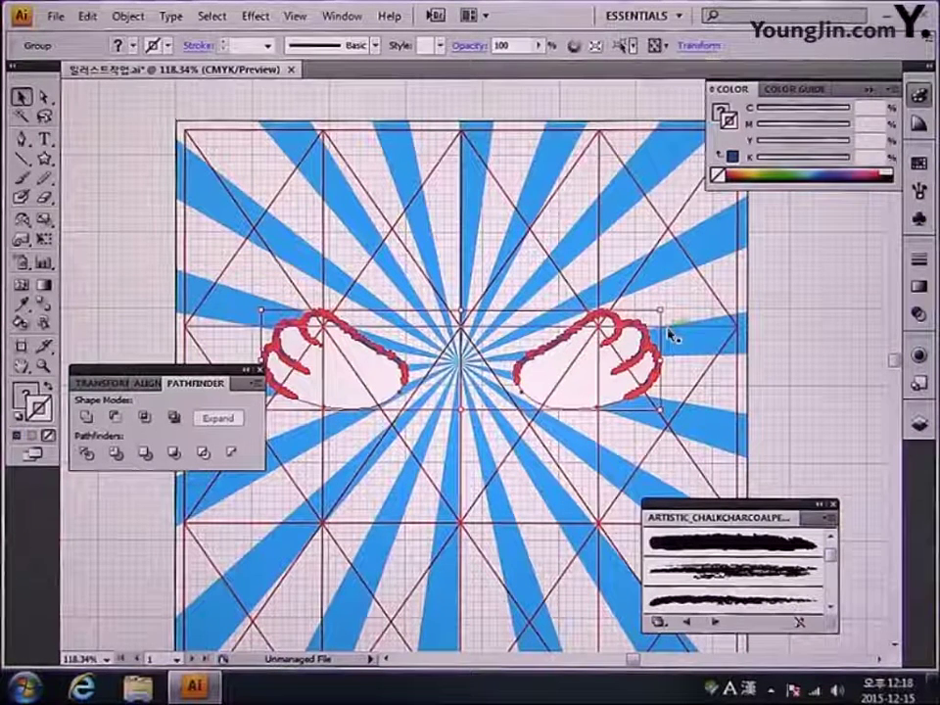
key("Down")
key("Down")
key("Down")
key("Down")
key("Down")
key("Down")
key("Down")
key("Down")
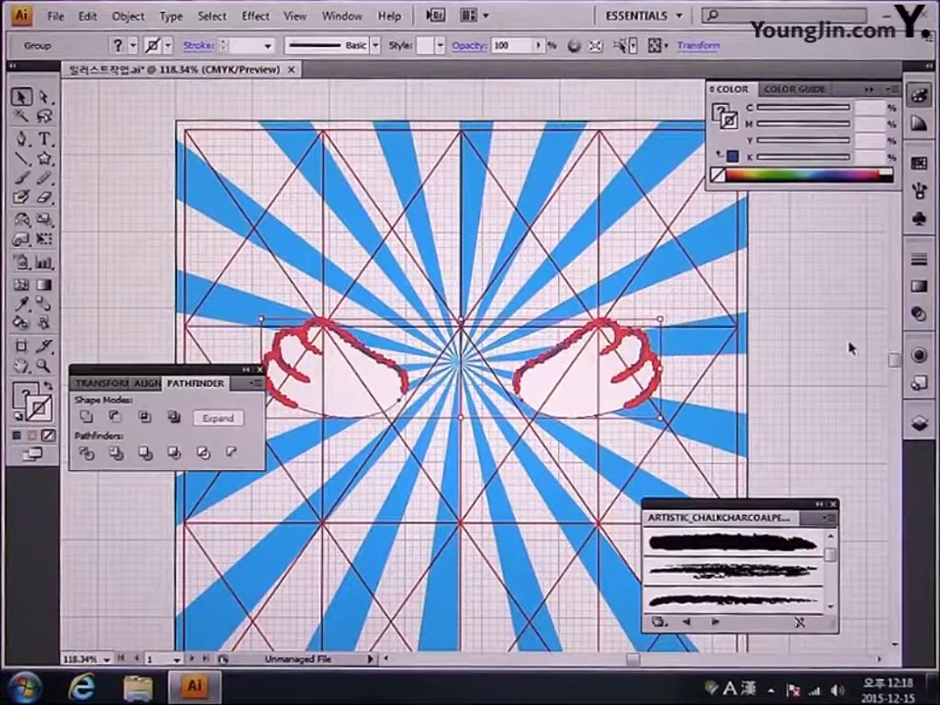
left_click(797, 368)
scroll(801, 352, "down", 1)
left_click_drag(801, 349, 793, 342)
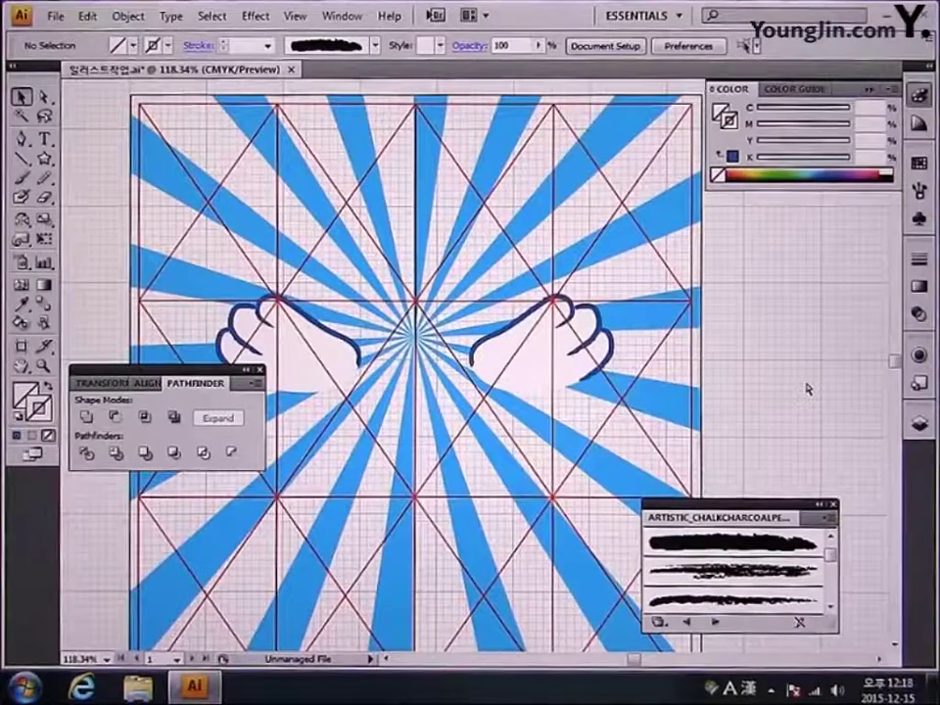
Step: Move the yellow speech-bubble title onto the page below the hands and scale it to about three-quarters of the page width
scroll(807, 389, "down", 3)
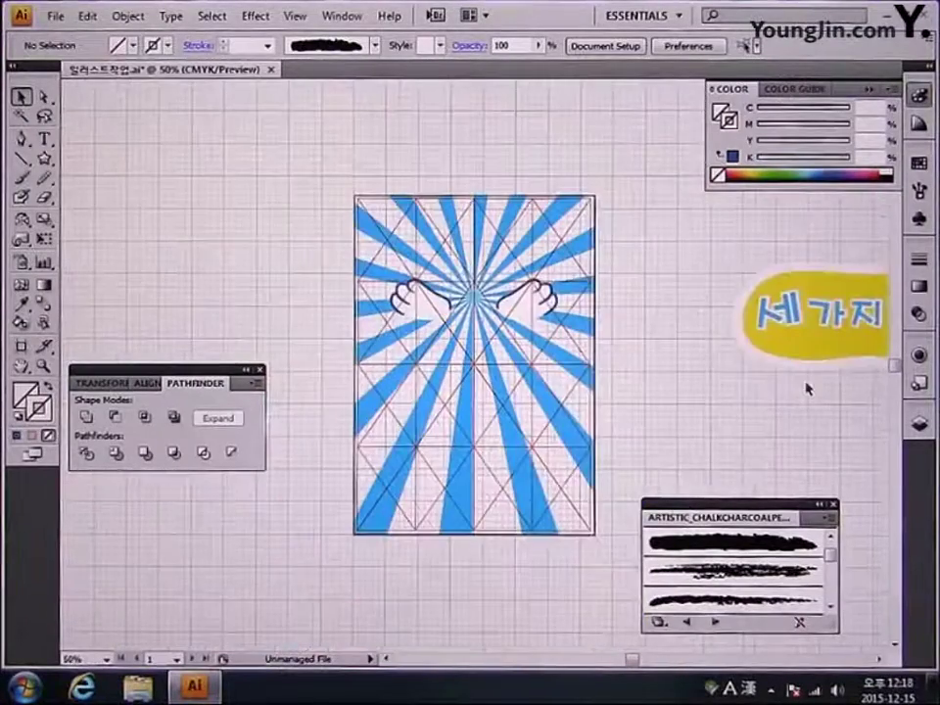
left_click_drag(767, 392, 664, 380)
left_click_drag(759, 350, 406, 396)
left_click_drag(571, 305, 451, 362)
scroll(314, 382, "up", 2)
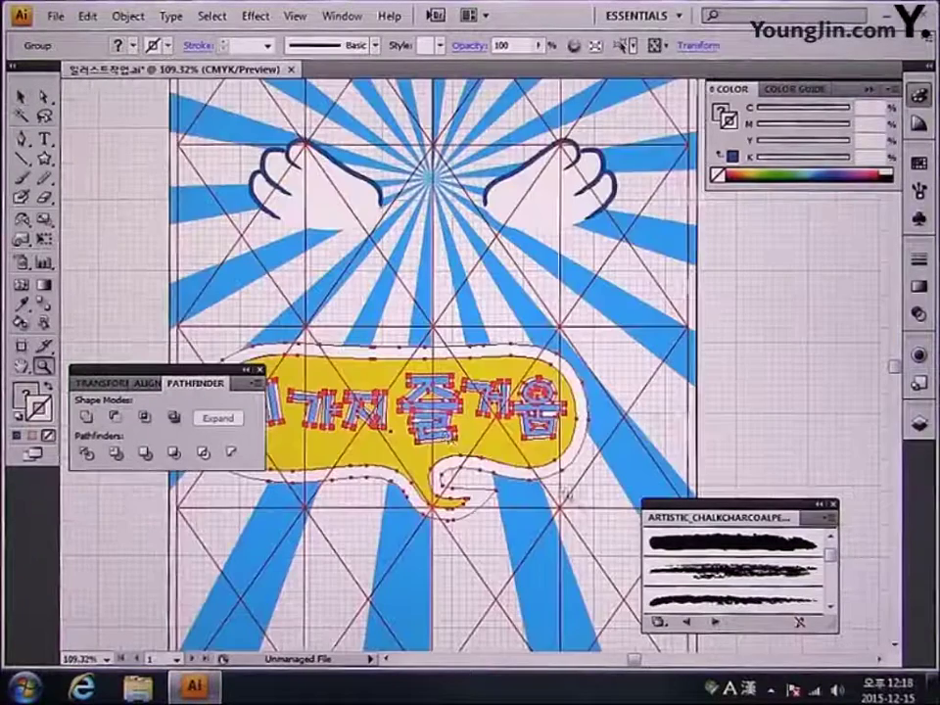
Step: Raise the speech-bubble title closer to the hands, centre it on the page's vertical centre line, and deselect it
left_click_drag(526, 391, 527, 391)
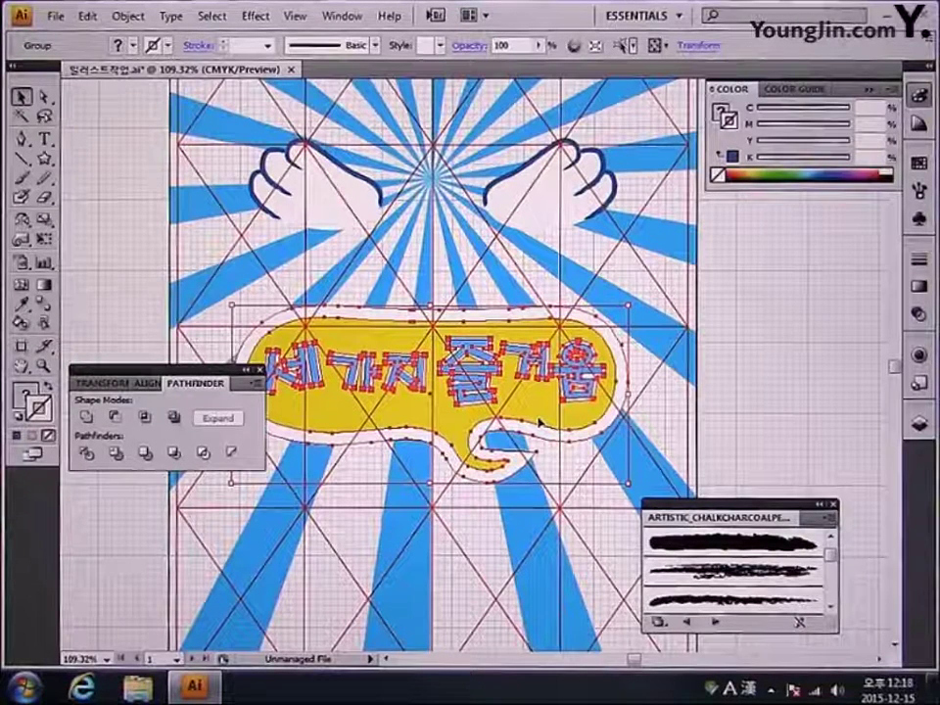
left_click(774, 387)
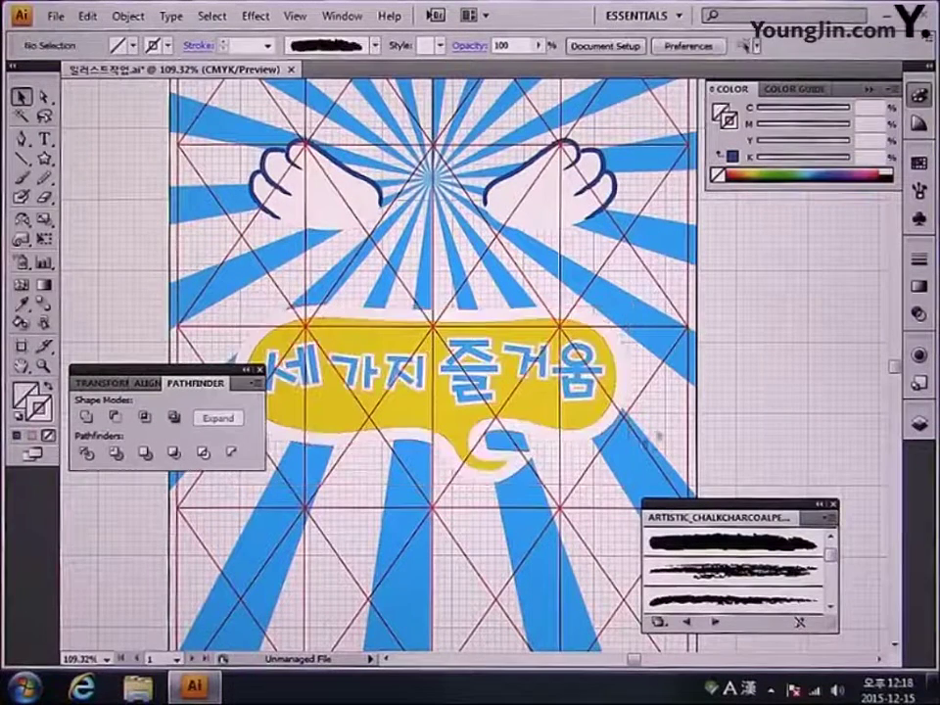
left_click(544, 419)
left_click_drag(544, 420, 544, 421)
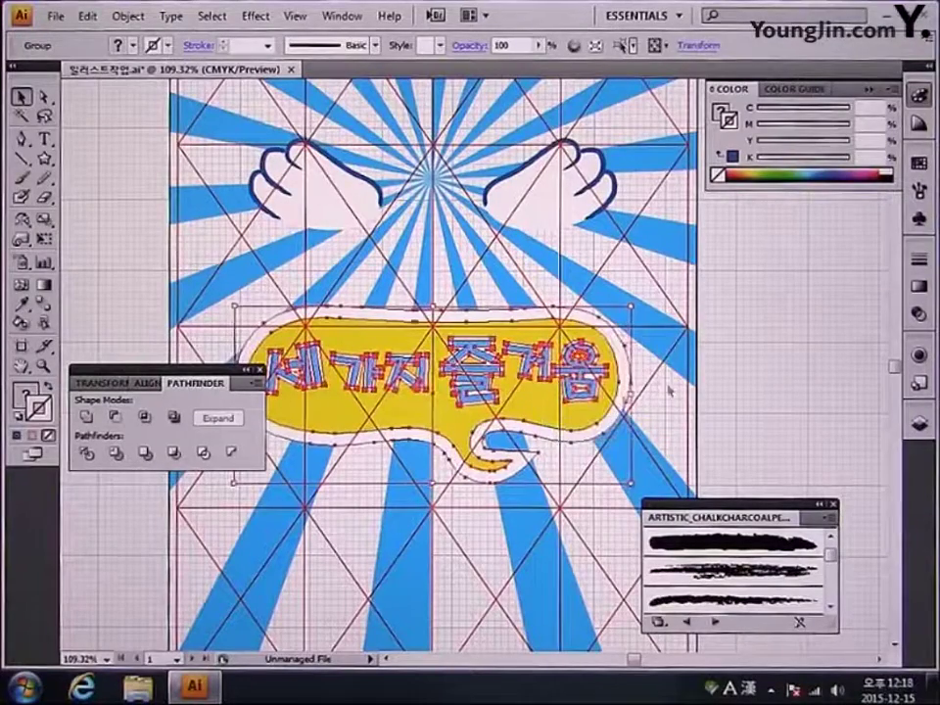
left_click(763, 391)
Step: Deselect the speech-bubble title and move the whole blue teapot group from the pasteboard onto the sunburst page
scroll(686, 372, "right", 5)
key("ctrl+minus")
key("ctrl+minus")
key("ctrl+minus")
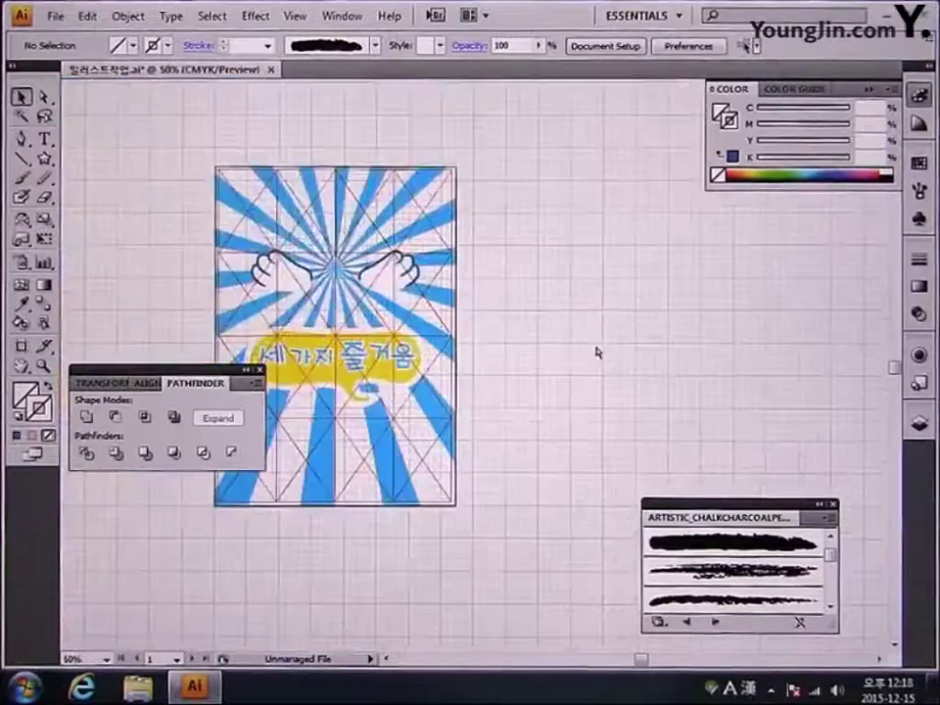
key("ctrl+minus")
left_click_drag(636, 342, 542, 306)
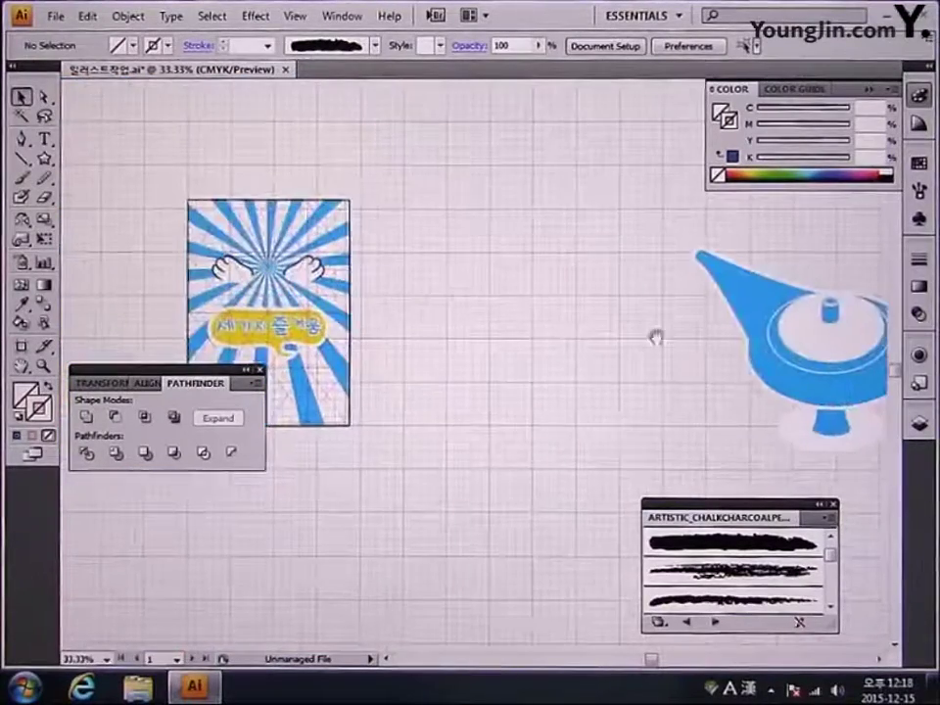
left_click_drag(655, 336, 558, 281)
left_click_drag(652, 284, 865, 445)
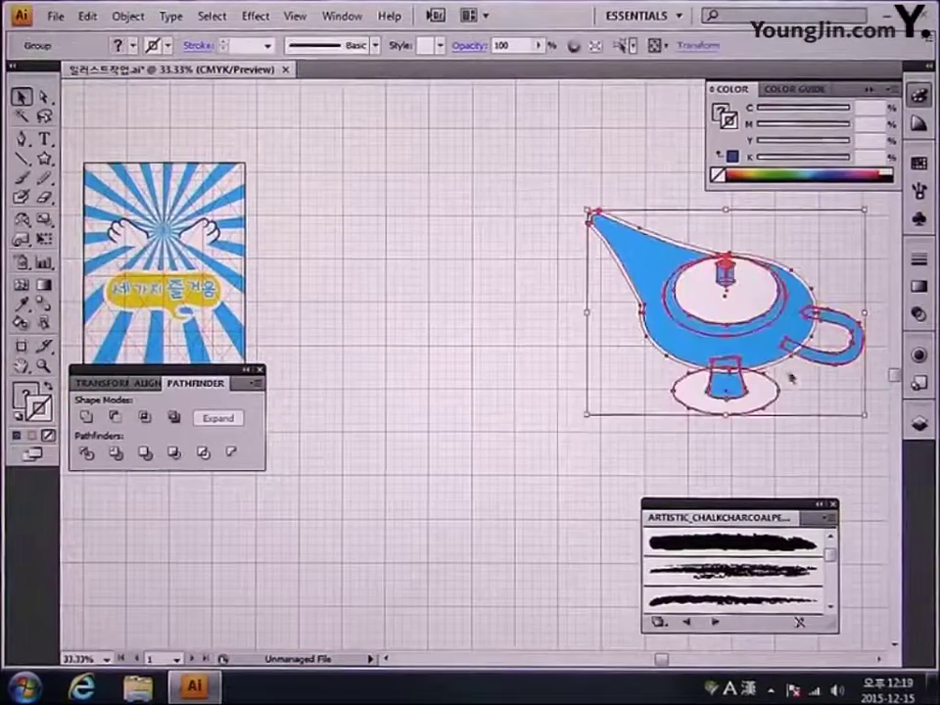
left_click_drag(678, 327, 345, 333)
left_click_drag(559, 387, 754, 432)
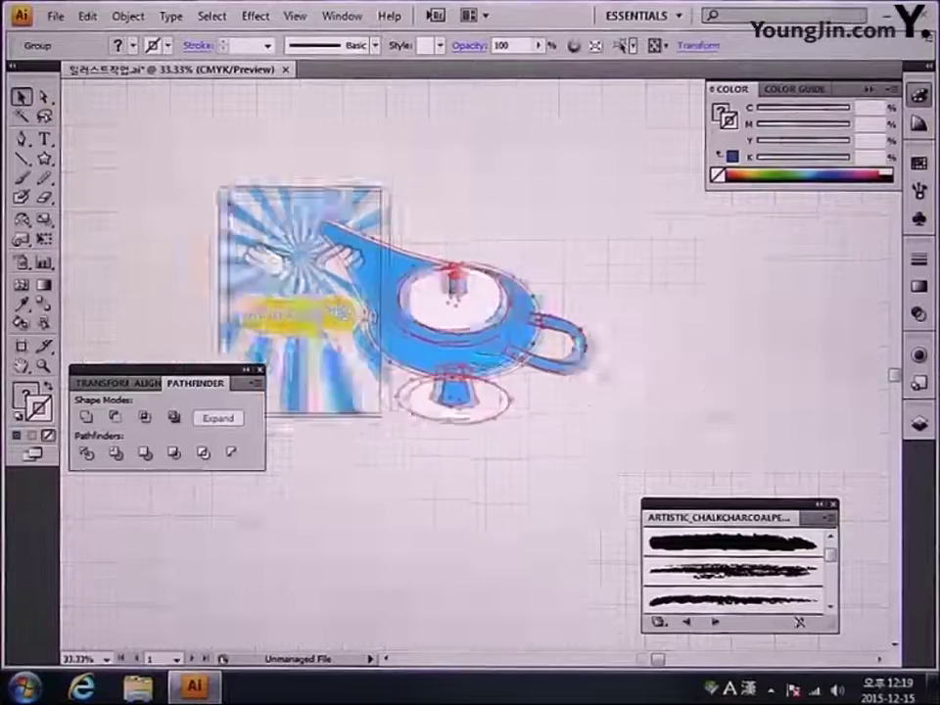
Step: Scale the teapot down to about a quarter of the page width and place it at the page's lower right, below the speech bubble
left_click_drag(242, 179, 694, 474)
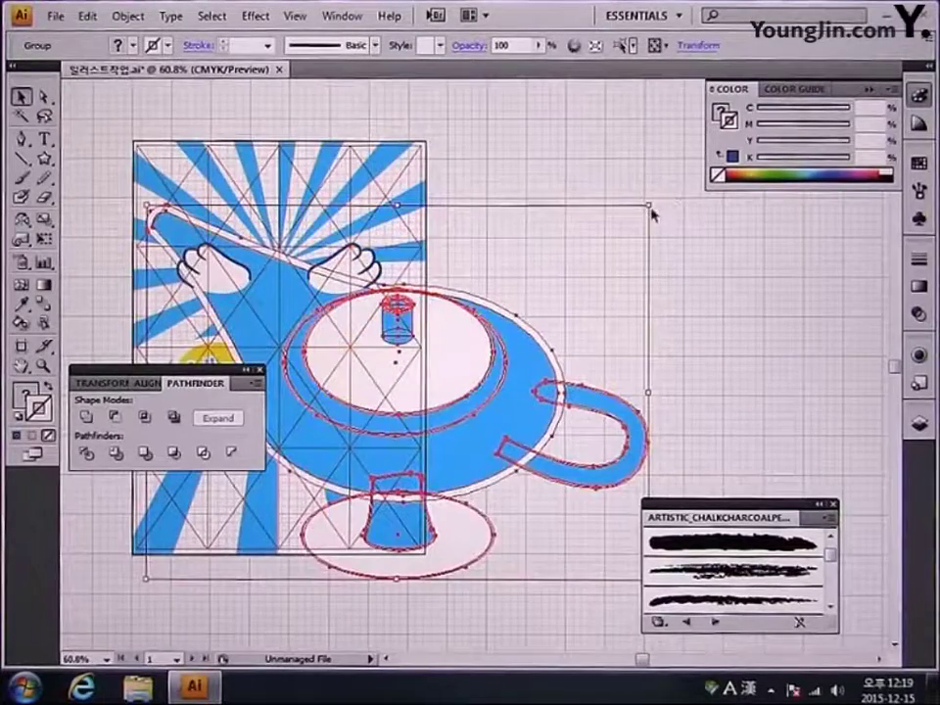
left_click_drag(649, 205, 387, 480)
left_click_drag(489, 468, 625, 404)
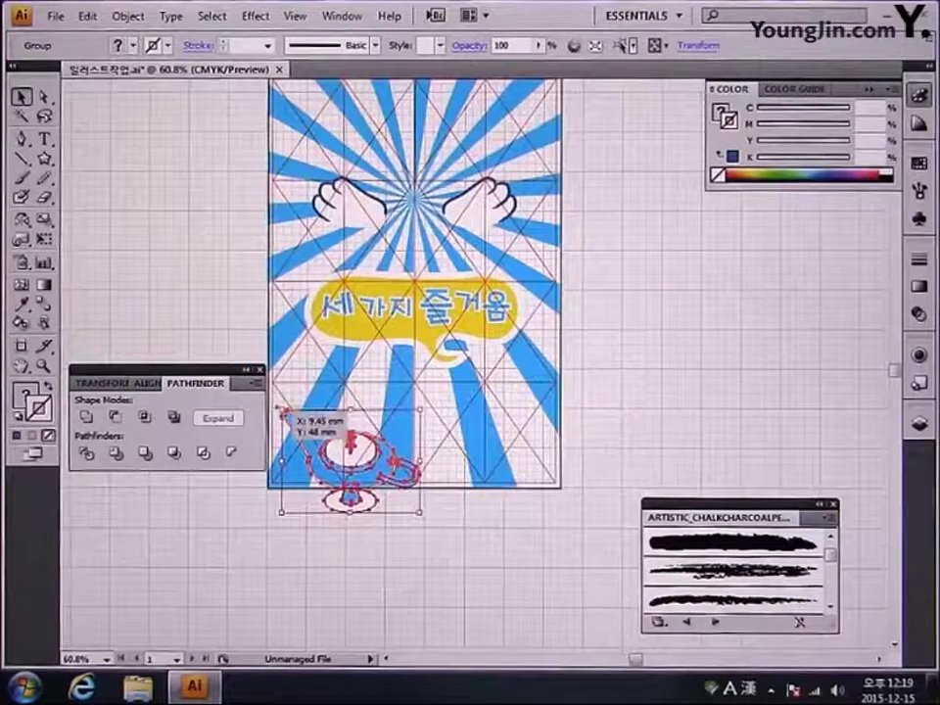
left_click_drag(284, 410, 560, 401)
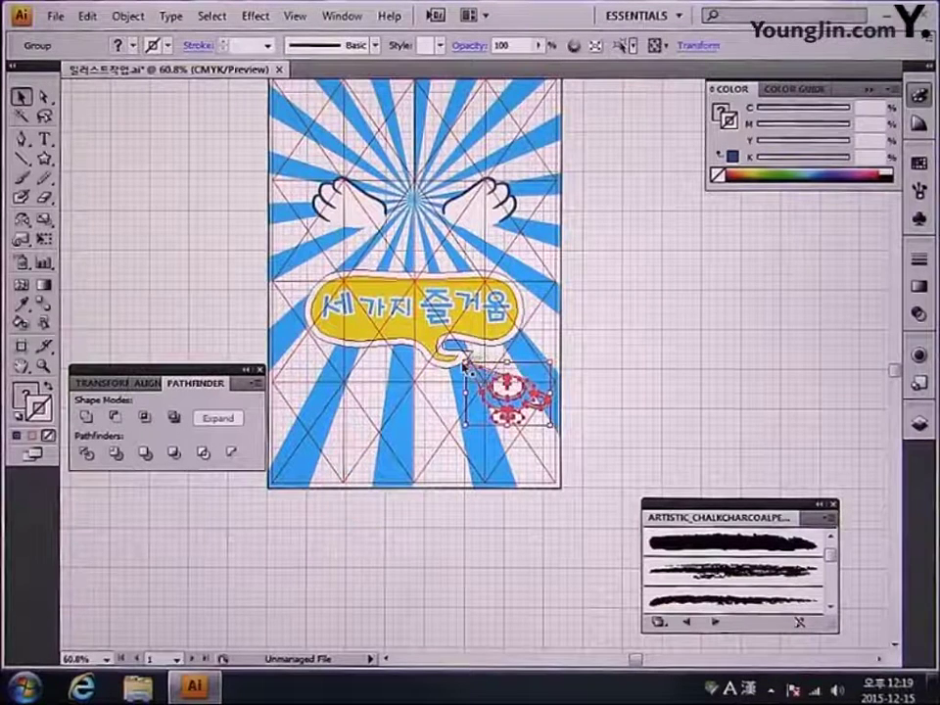
left_click_drag(464, 361, 477, 371)
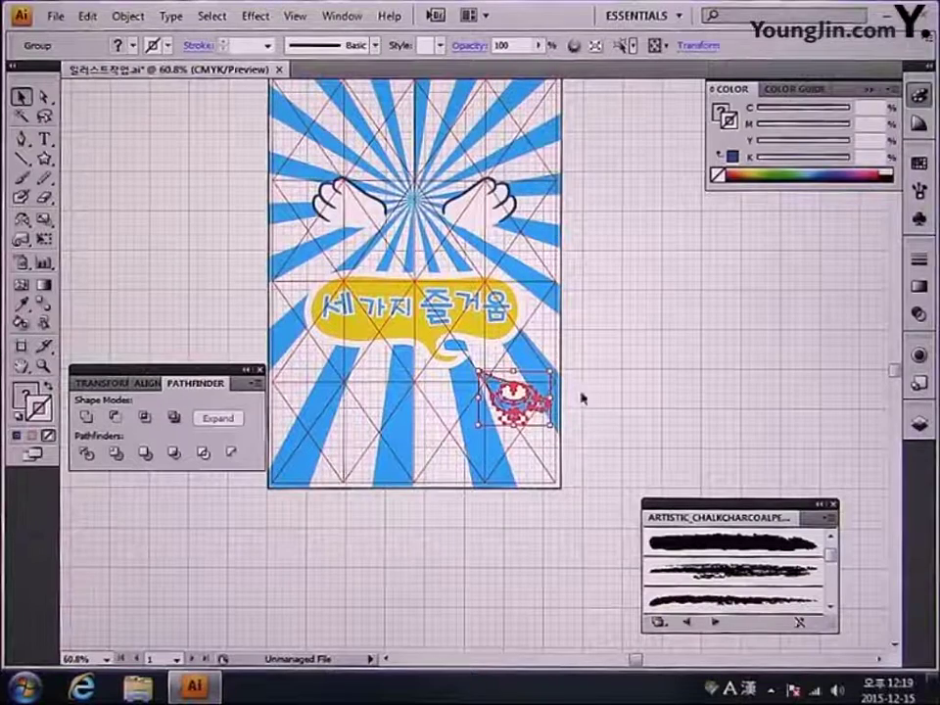
Step: Close the chalk-charcoal brush library, shift the teapot slightly up and left so its spout nears the bubble's tail, and deselect it
left_click_drag(292, 264, 584, 472)
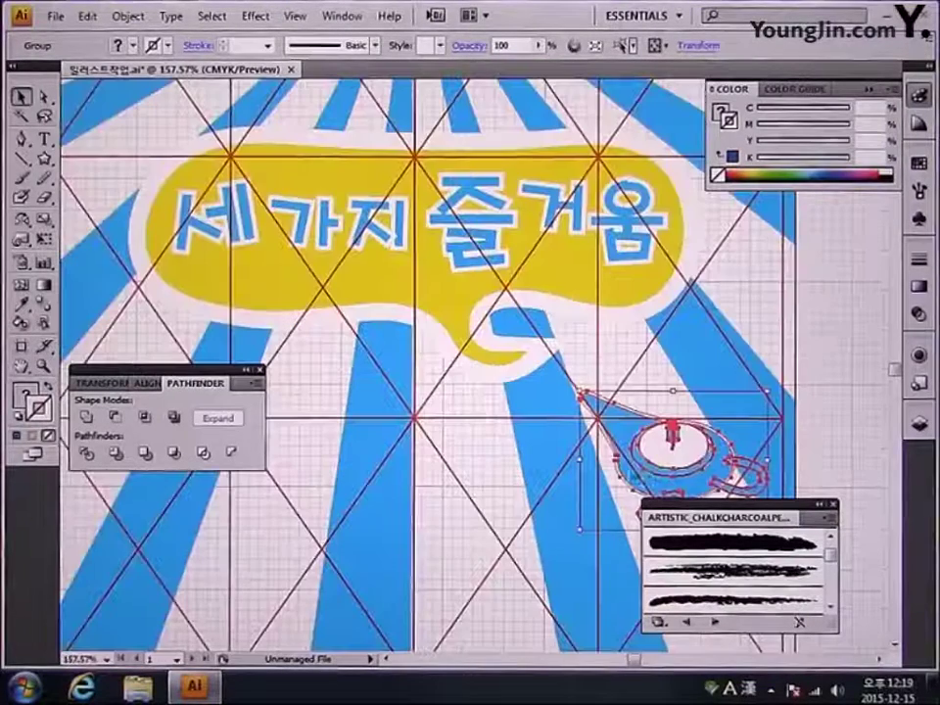
left_click(831, 504)
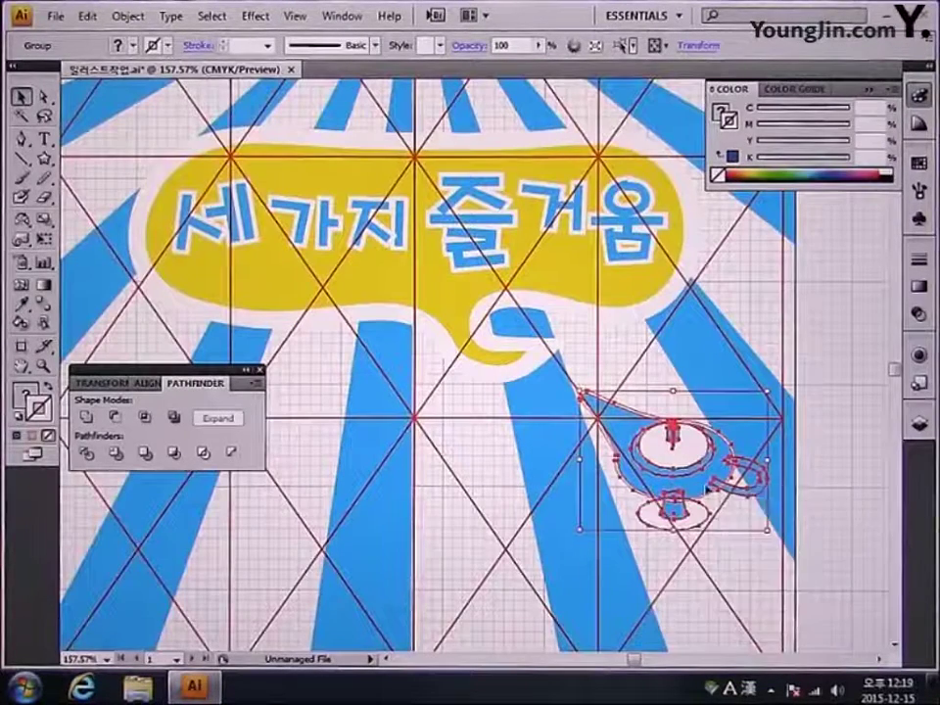
left_click_drag(708, 476, 682, 480)
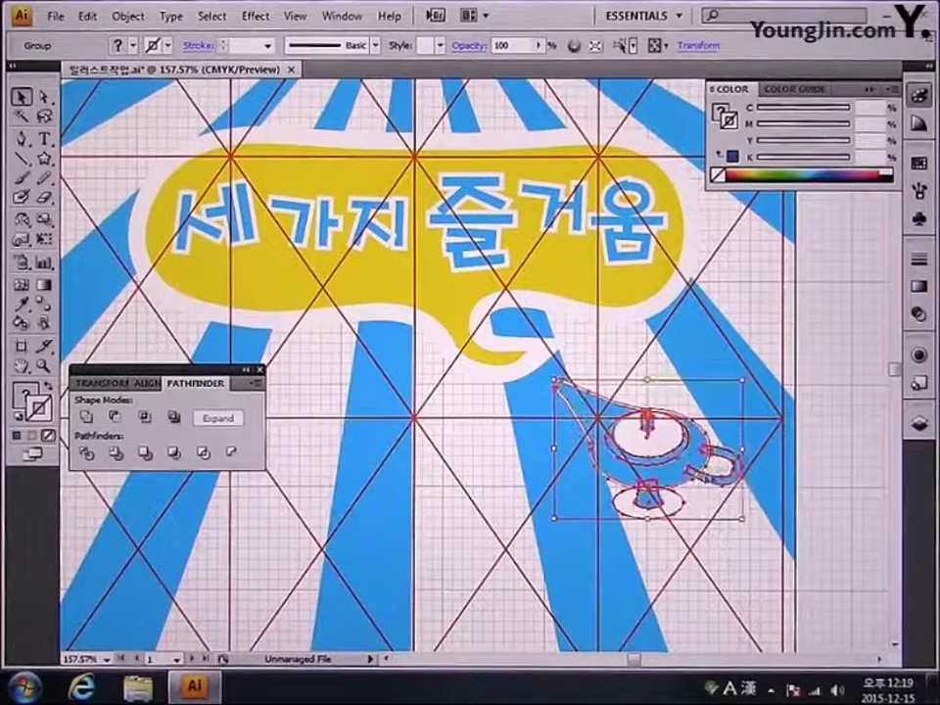
left_click(852, 473)
left_click_drag(826, 478, 772, 495)
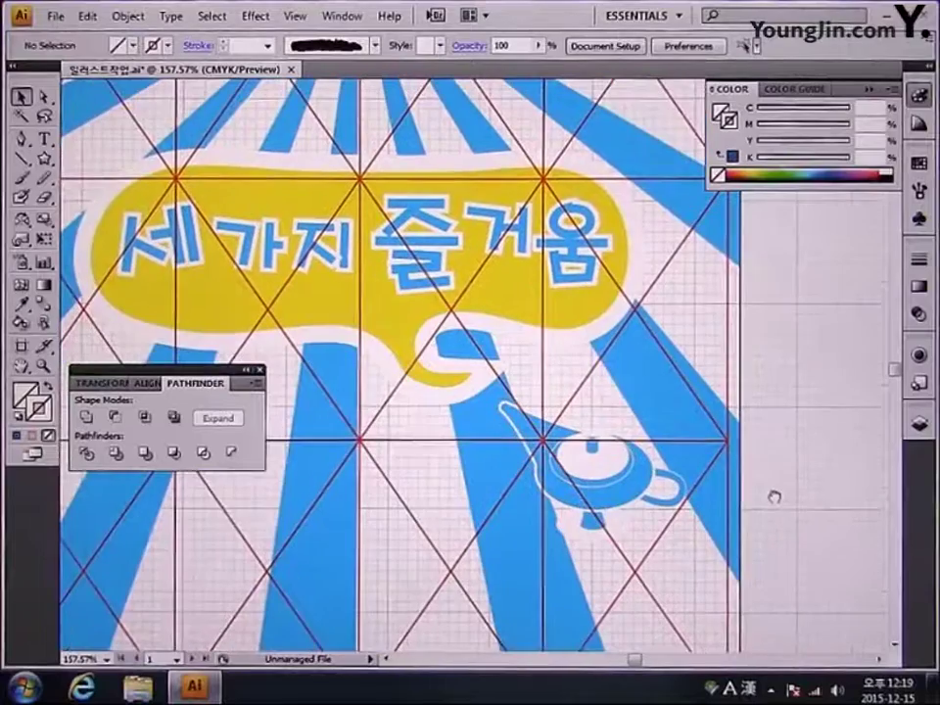
Step: Bring the pink star wand with its trail of small stars across the pasteboard to just right of the poster page
key("ctrl+minus")
key("ctrl+minus")
key("ctrl+minus")
key("ctrl+minus")
key("ctrl+minus")
key("ctrl+minus")
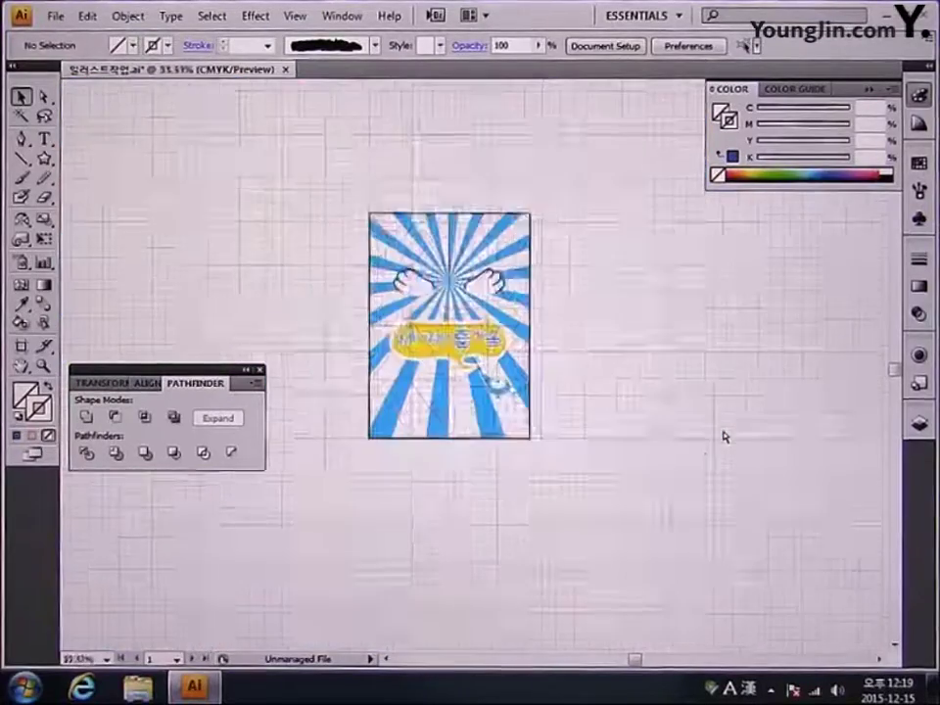
left_click_drag(724, 434, 491, 465)
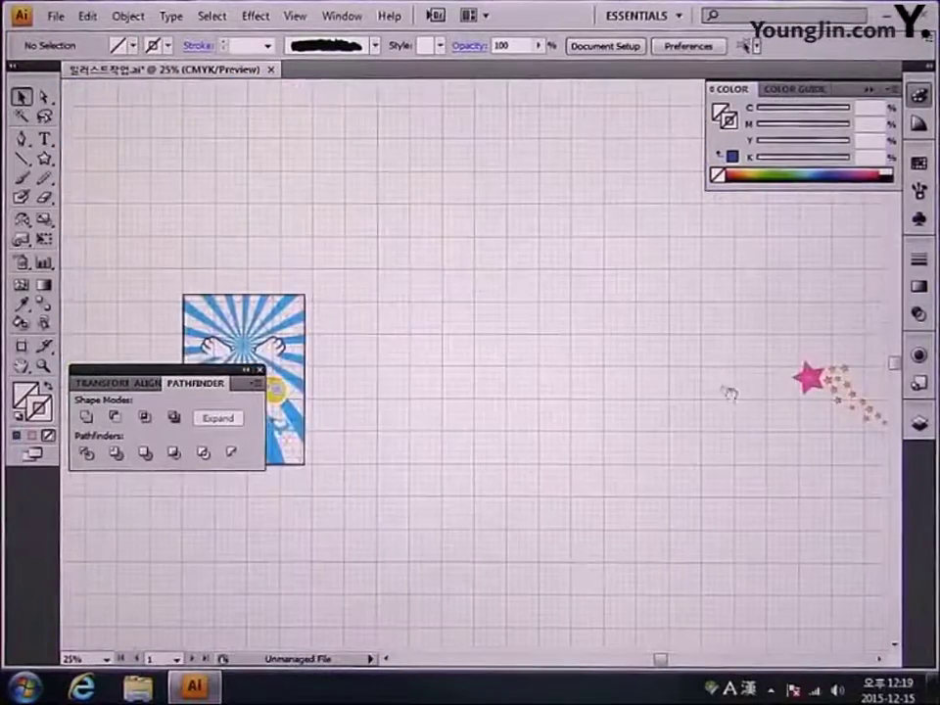
left_click_drag(728, 393, 498, 347)
left_click_drag(531, 288, 662, 423)
left_click_drag(600, 341, 119, 289)
mouse_move(185, 324)
left_mouse_down()
mouse_move(184, 313)
mouse_move(186, 325)
left_mouse_up()
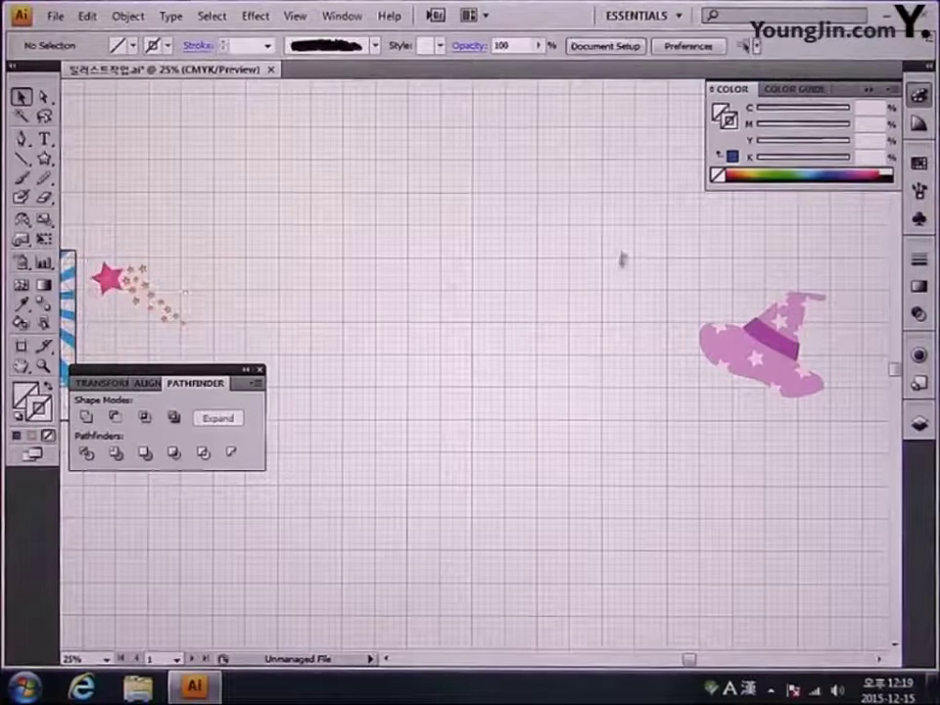
Step: Move the witch hat beside the page below the star wand, scale it down to roughly a third of its size, and deselect it
left_click_drag(620, 258, 877, 461)
left_click_drag(676, 370, 614, 343)
left_click(400, 407)
key("ctrl+z")
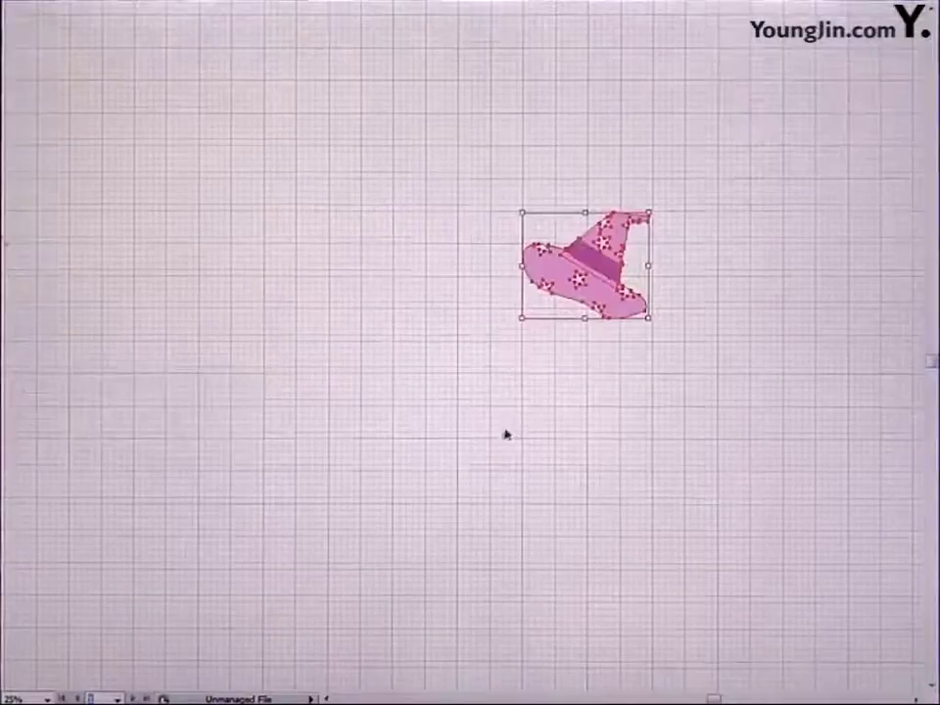
left_click_drag(494, 452, 735, 457)
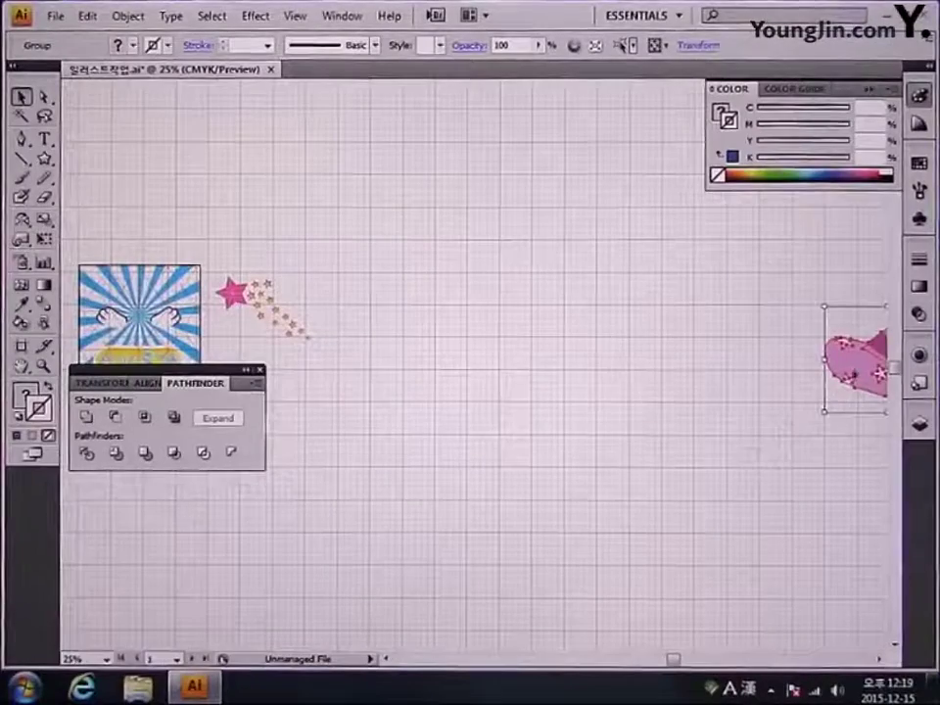
left_click_drag(861, 363, 289, 412)
left_click_drag(392, 389, 680, 385)
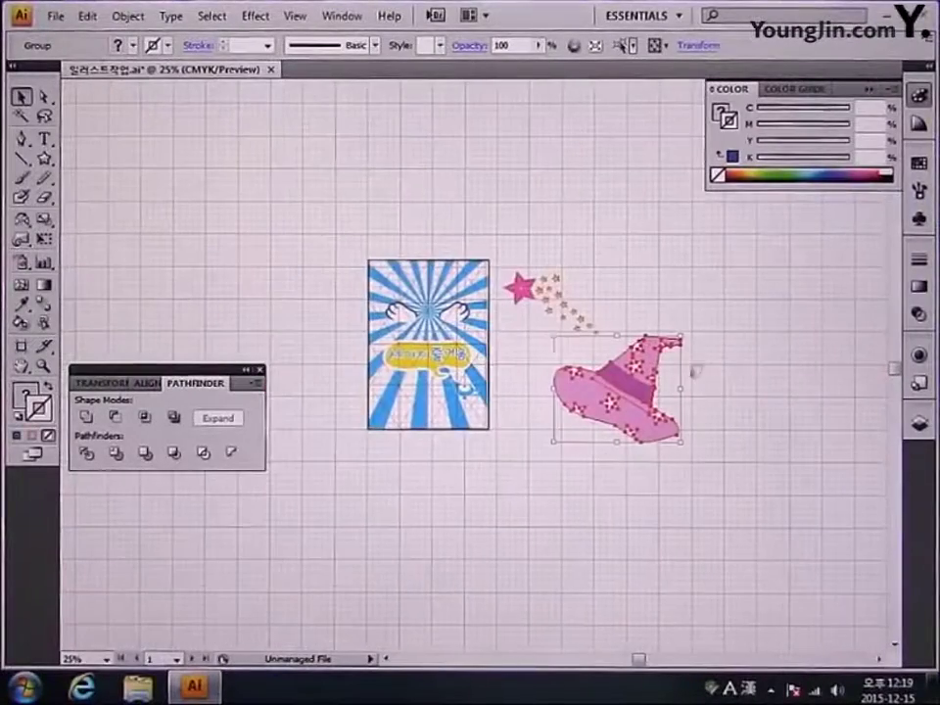
left_click_drag(688, 343, 563, 350)
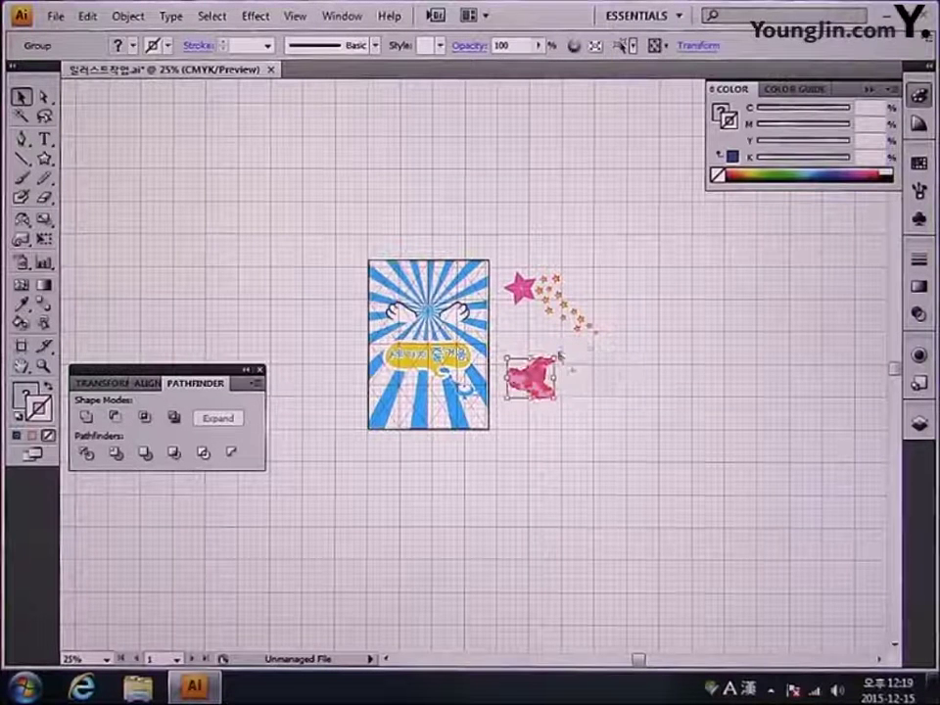
left_click(611, 384)
key("z")
left_click_drag(331, 265, 582, 461)
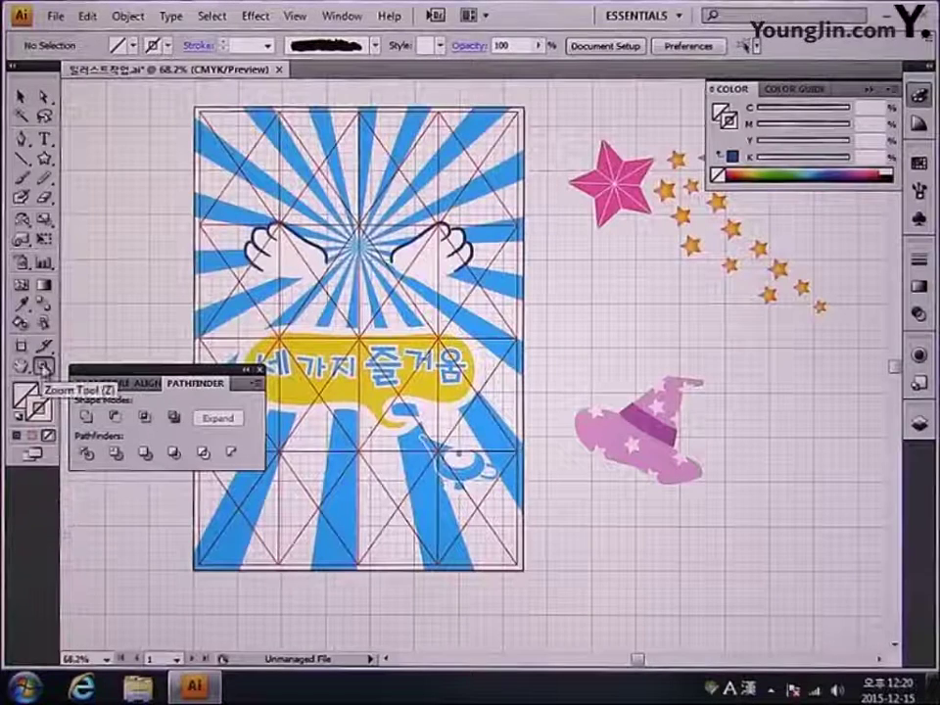
left_click_drag(593, 367, 636, 371)
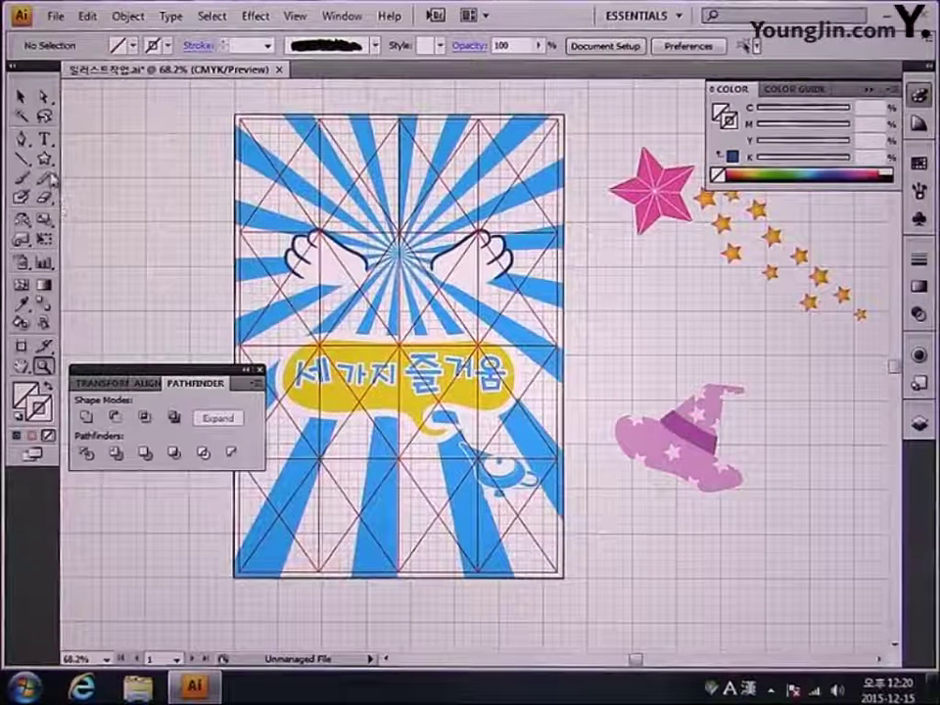
left_click_drag(44, 158, 147, 159)
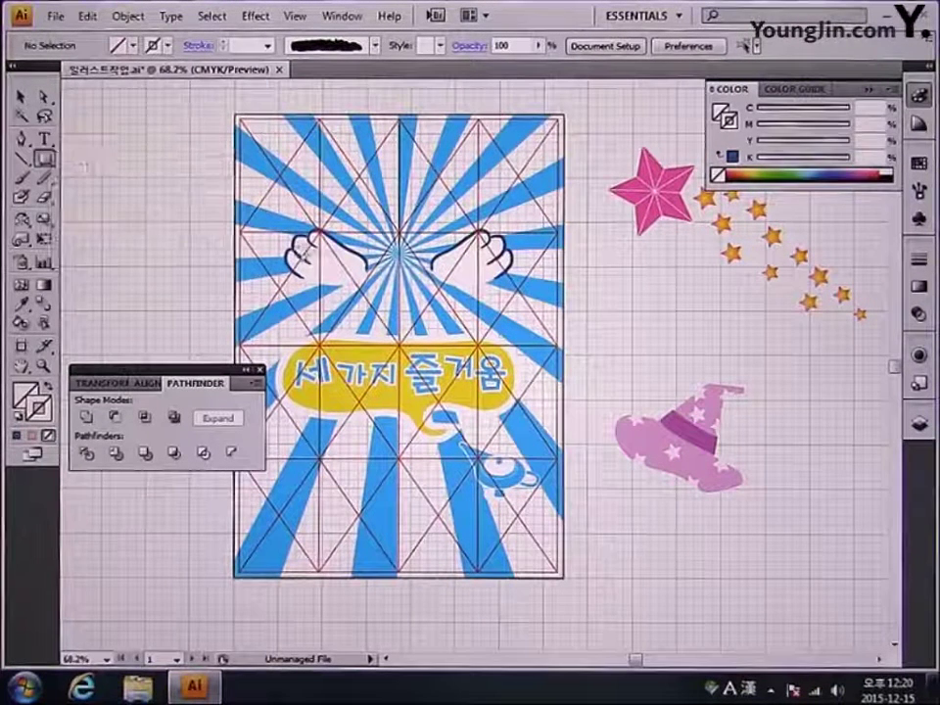
left_click(229, 113)
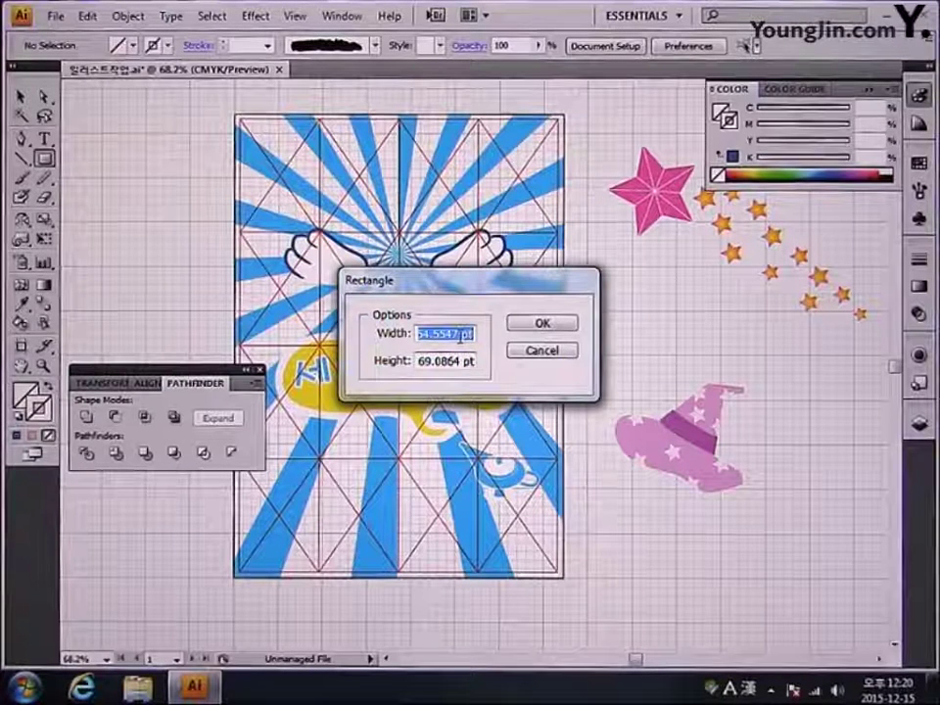
type("1")
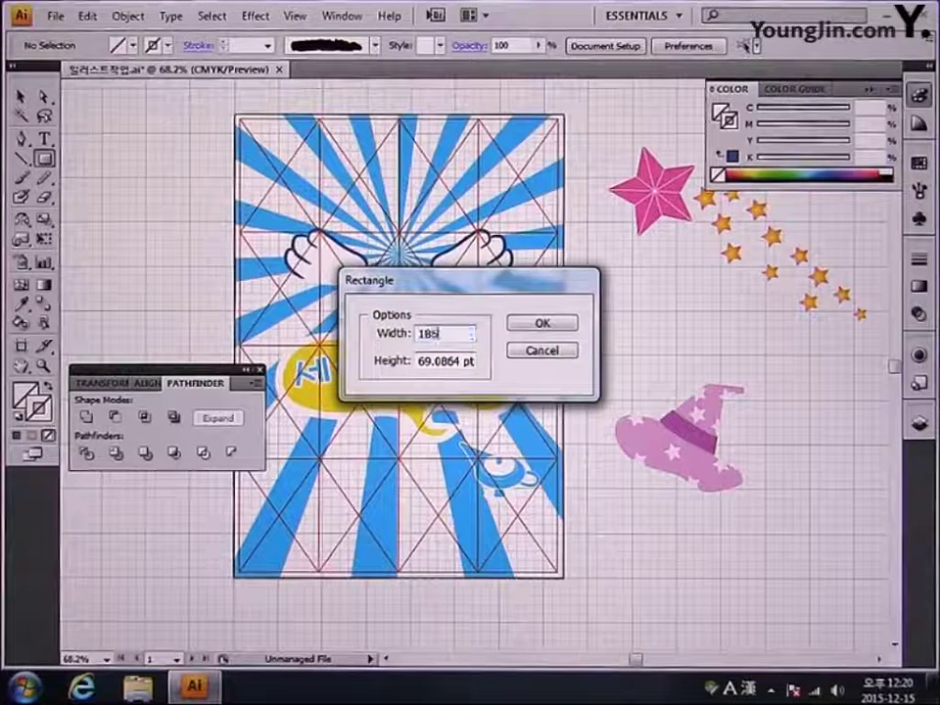
type("85")
key("BackSpace")
type("6")
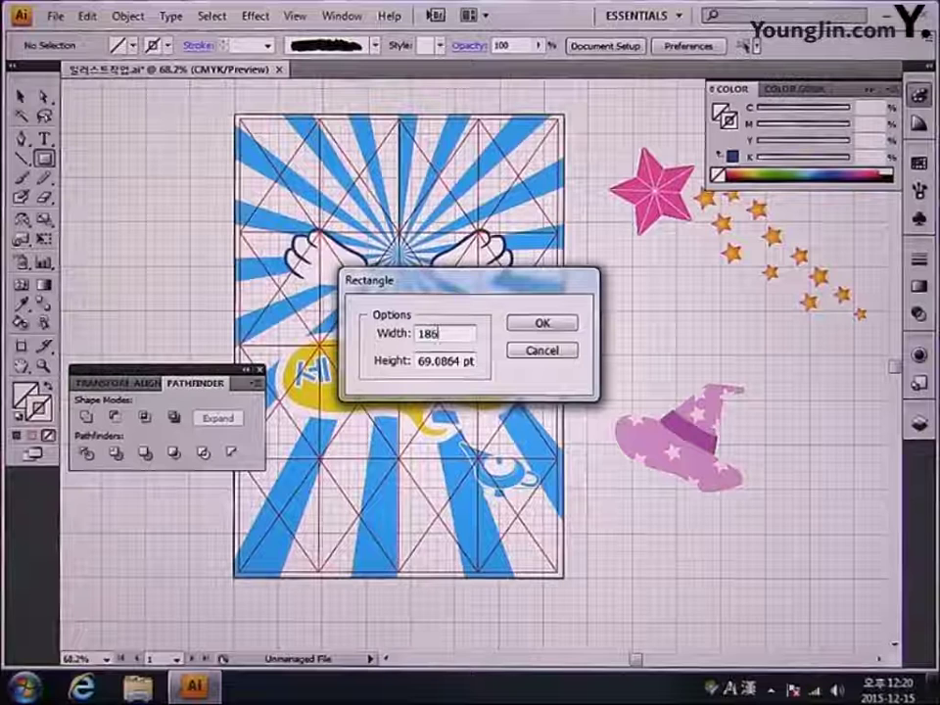
key("Hangul")
type("ㅡㅡ")
key("Hangul")
type("mm")
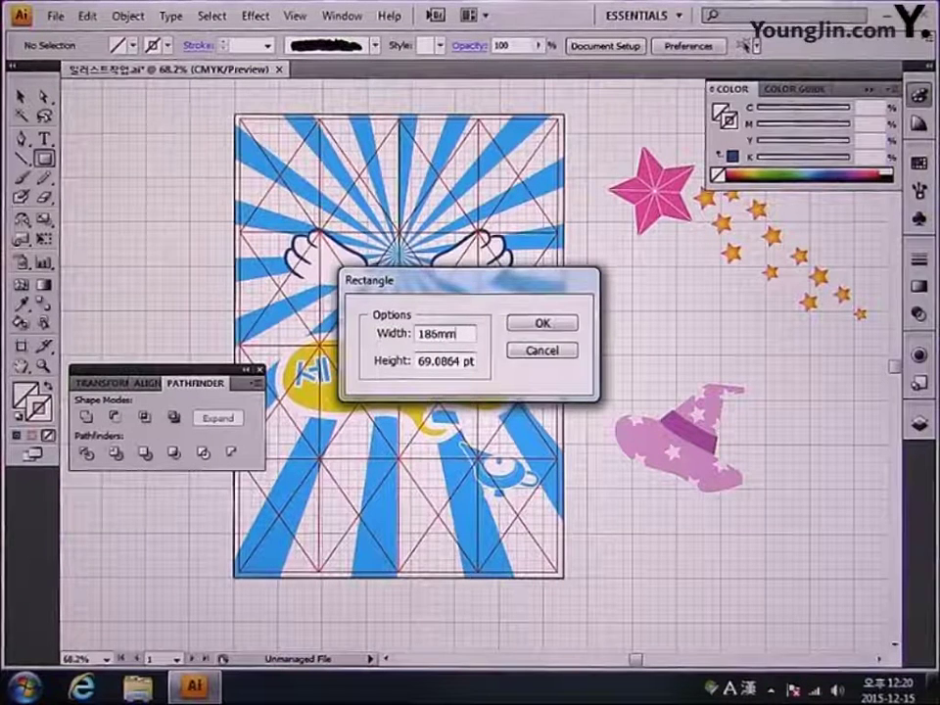
left_click(445, 364)
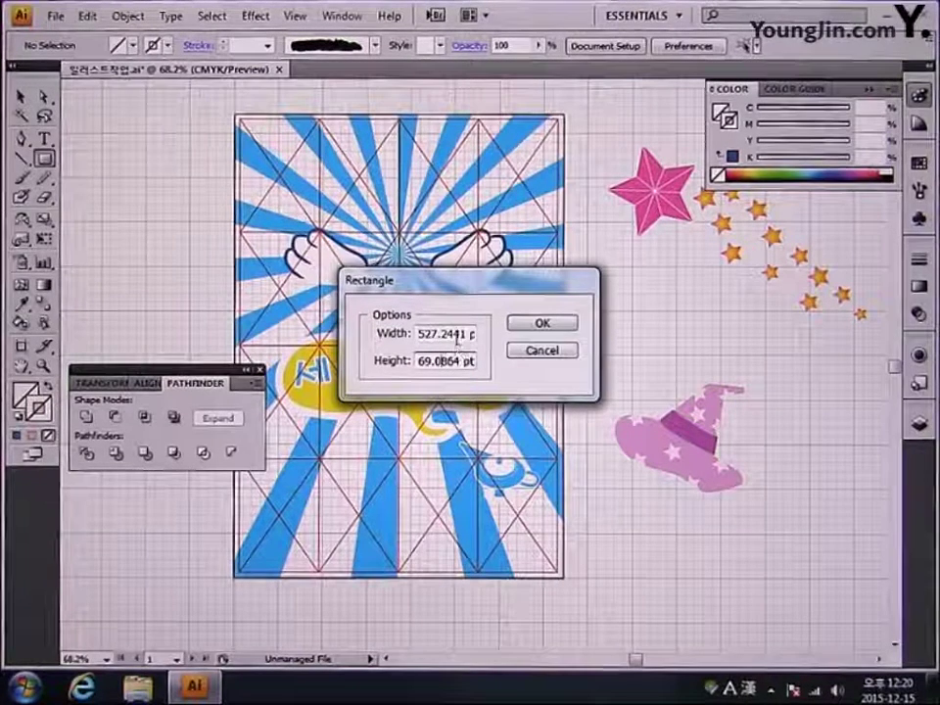
double_click(421, 362)
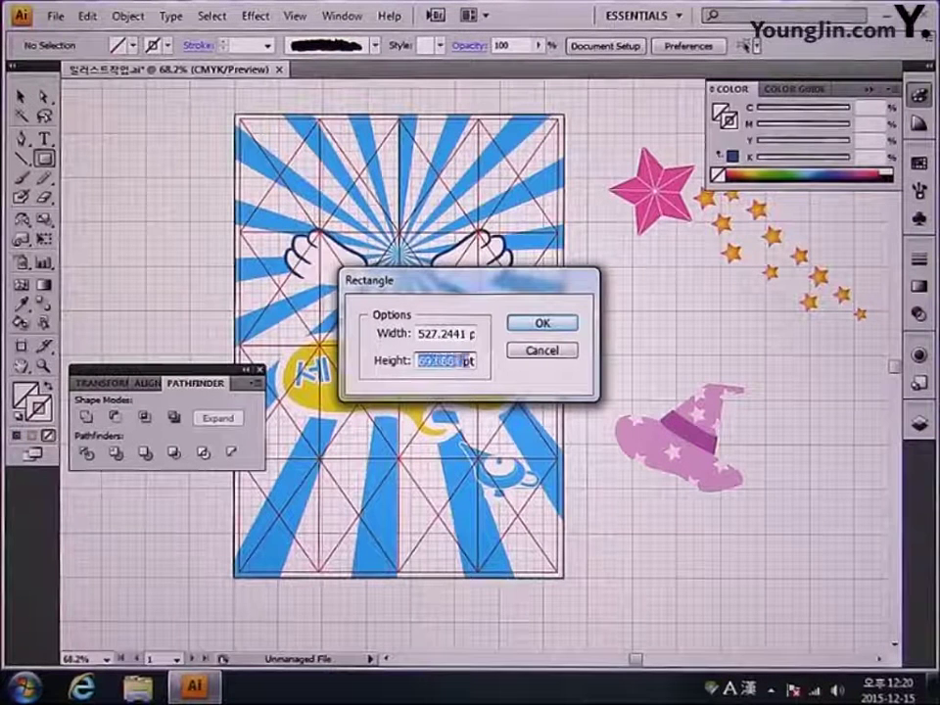
left_click(544, 353)
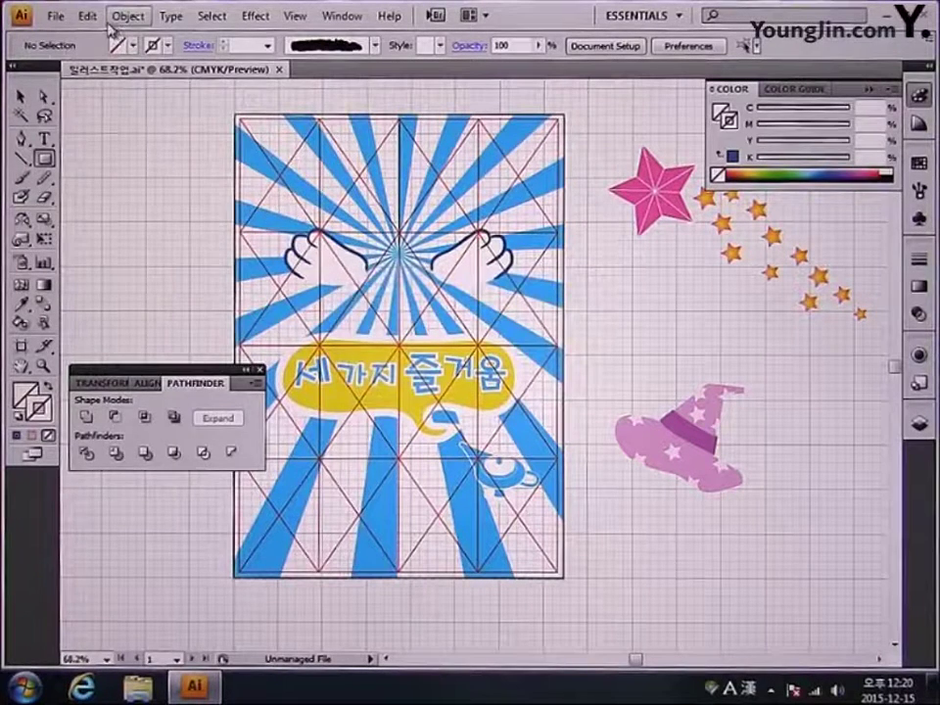
Step: Set the general measurement units in the preferences to millimetres
left_click(87, 15)
mouse_move(196, 554)
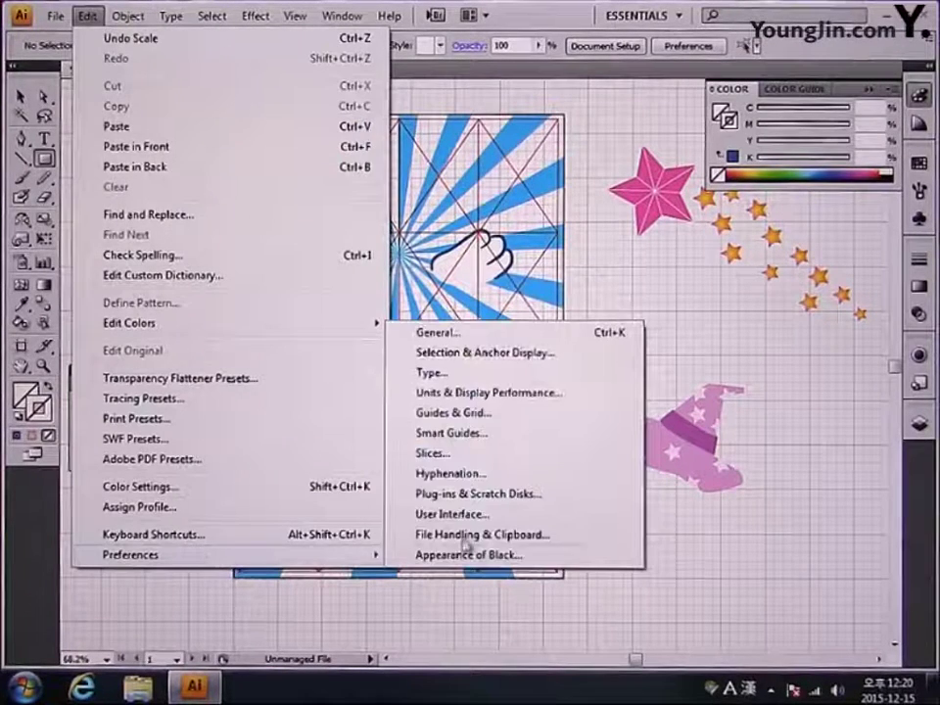
left_click(468, 397)
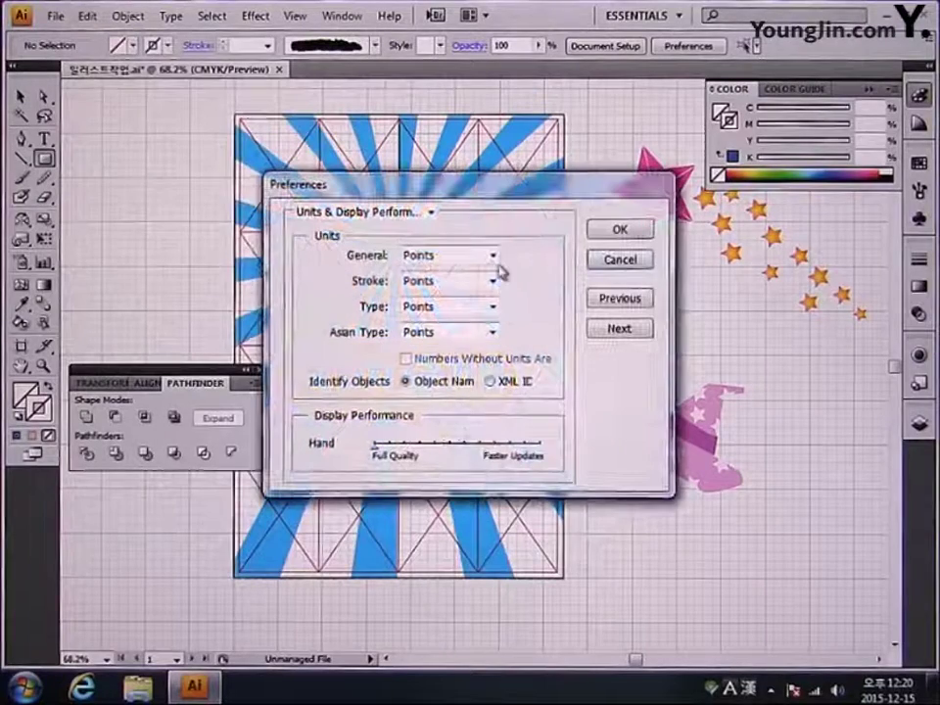
left_click(493, 255)
left_click(472, 292)
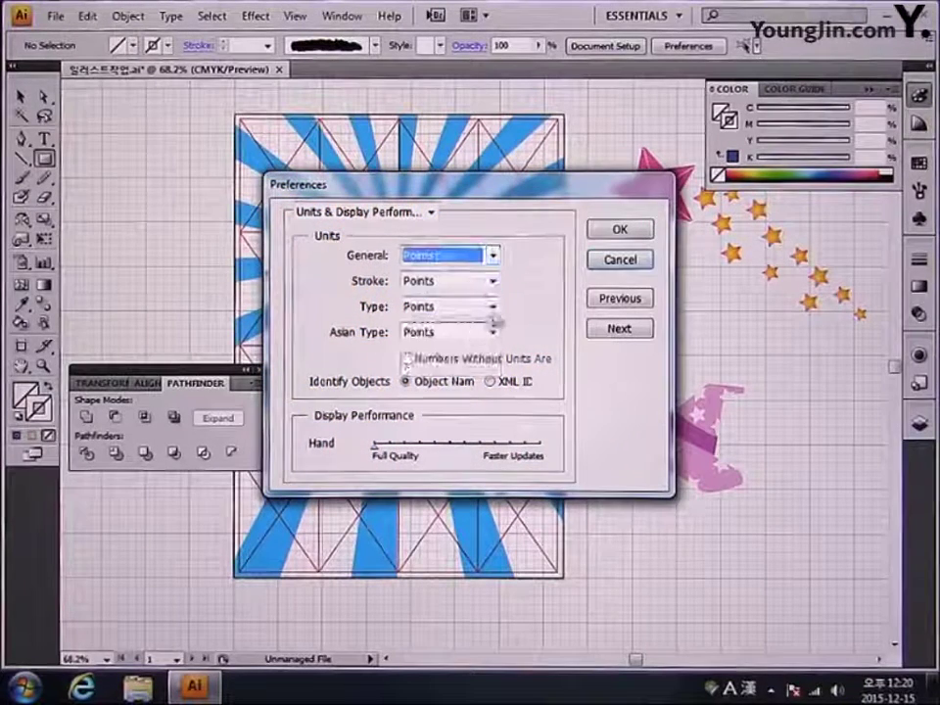
left_click(617, 232)
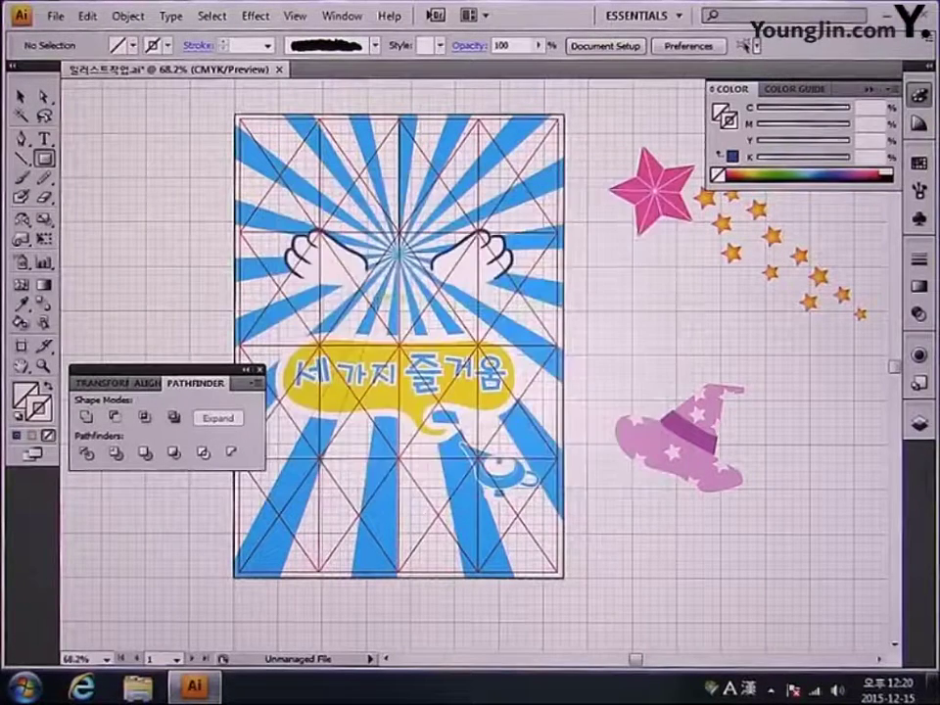
Step: Create a rectangle 186 mm wide and as tall as the poster page, starting near the page's upper-left corner
left_click(231, 116)
left_click_drag(454, 335, 419, 334)
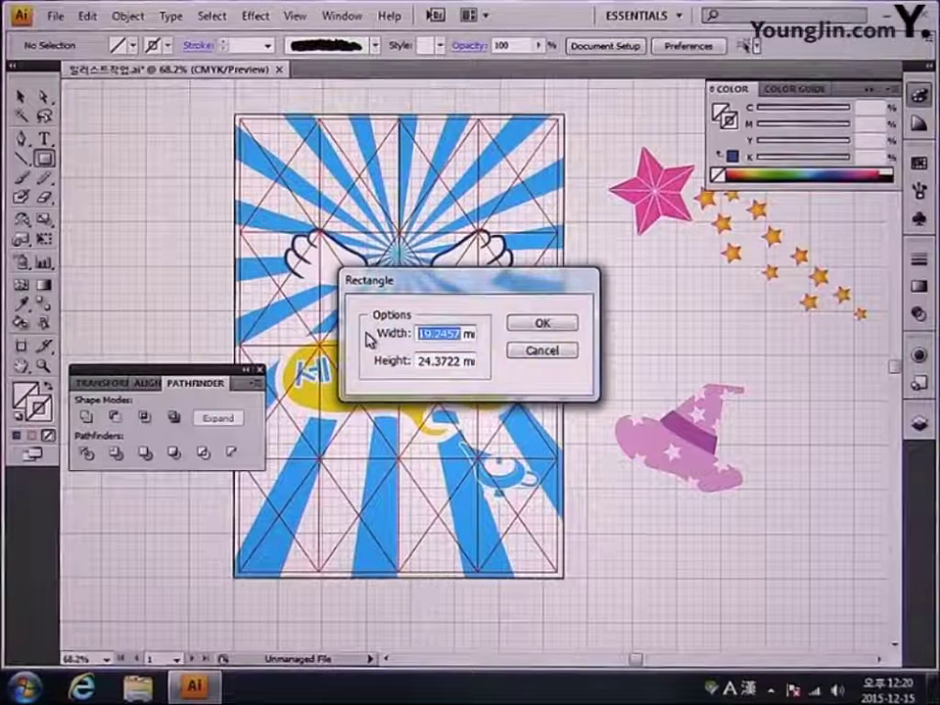
type("186")
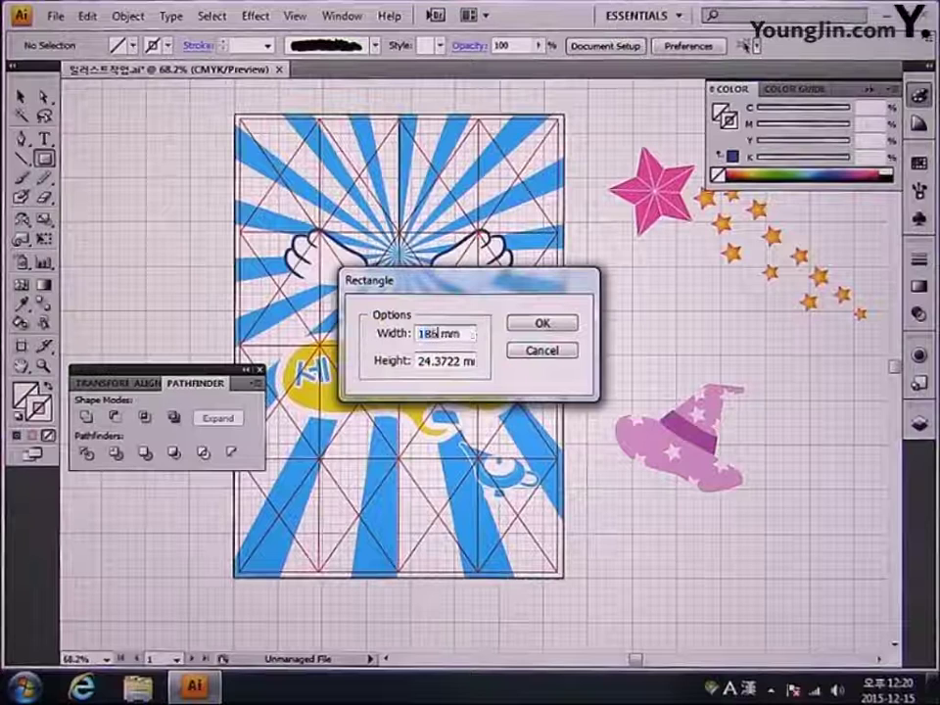
key("Tab")
type("2")
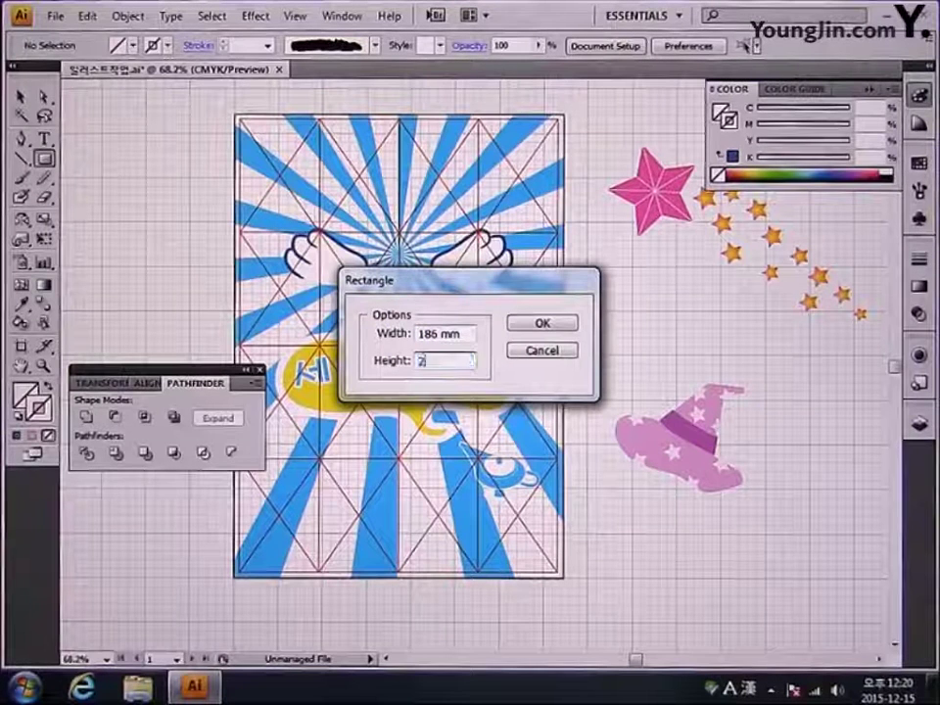
left_click(529, 322)
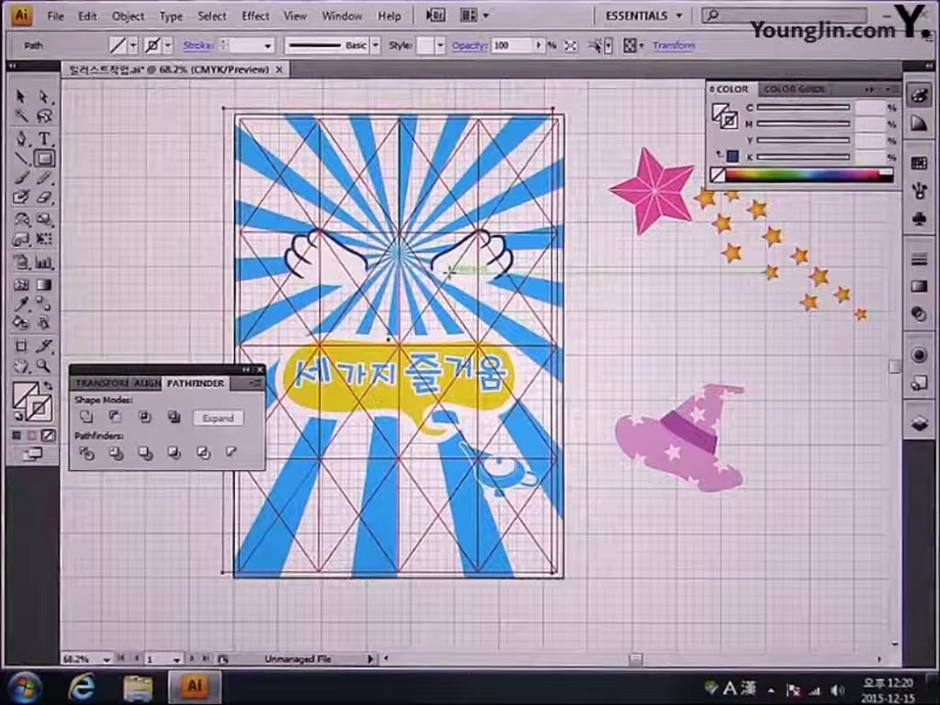
Step: Align the new rectangle to the artboard, centring it both horizontally and vertically on the poster page
left_click(42, 99)
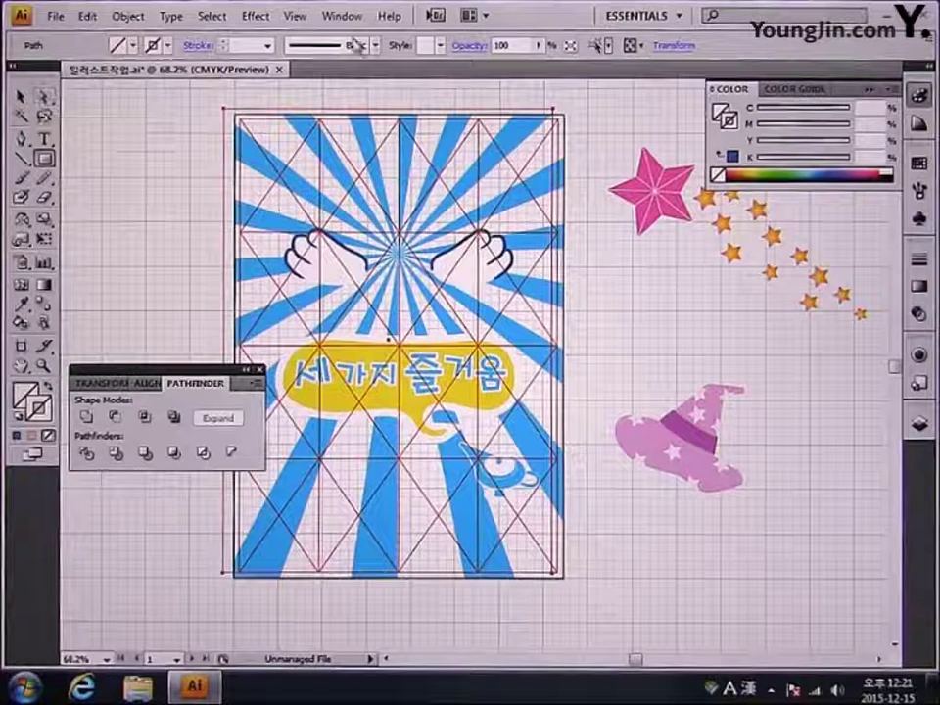
left_click(152, 384)
left_click(242, 489)
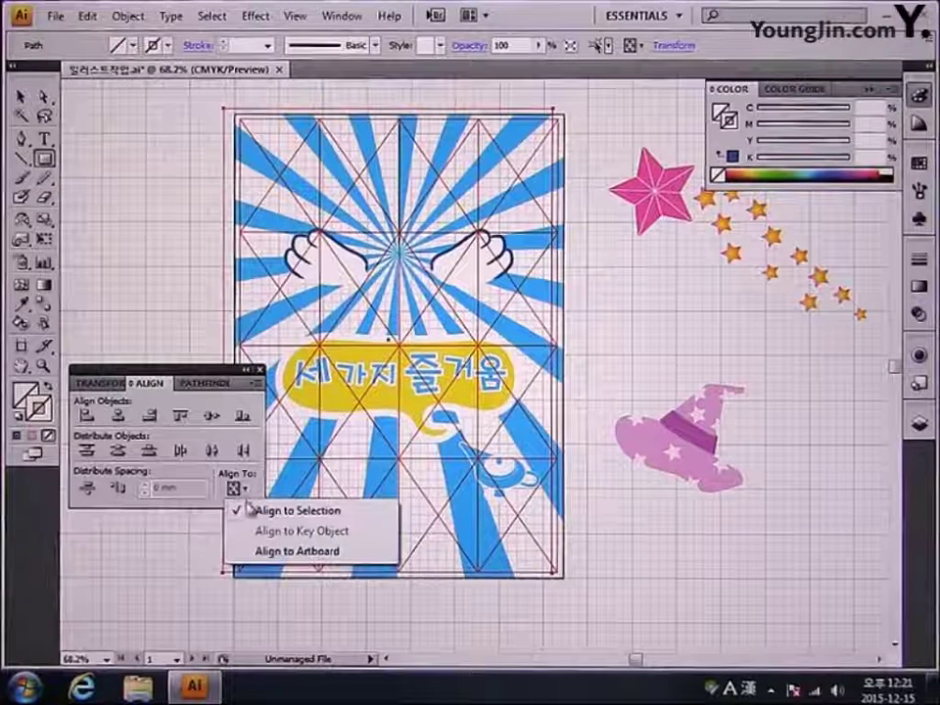
left_click(298, 551)
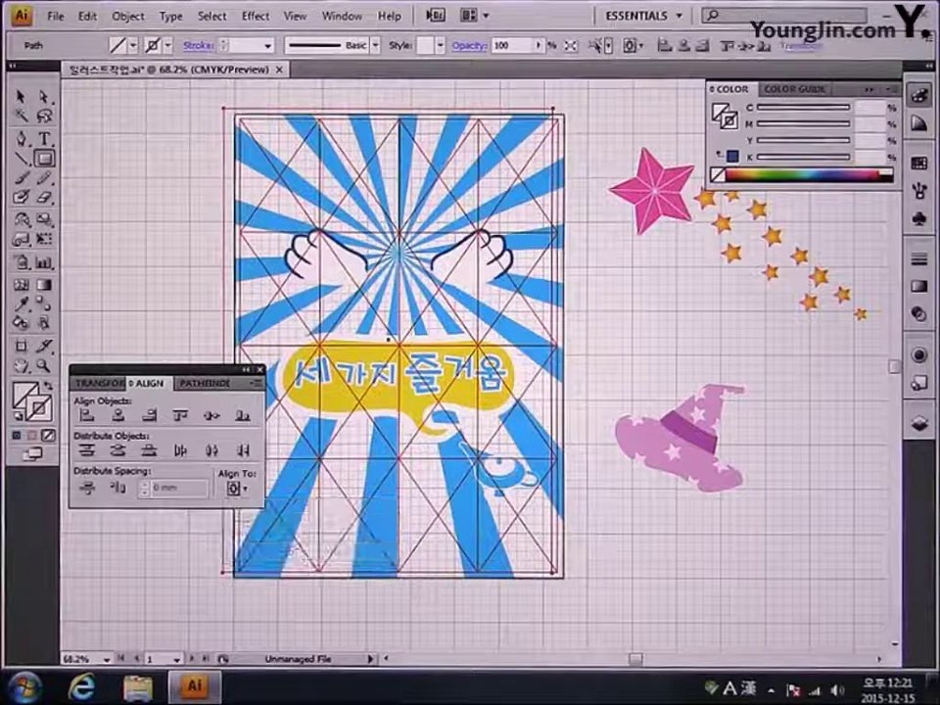
left_click(119, 418)
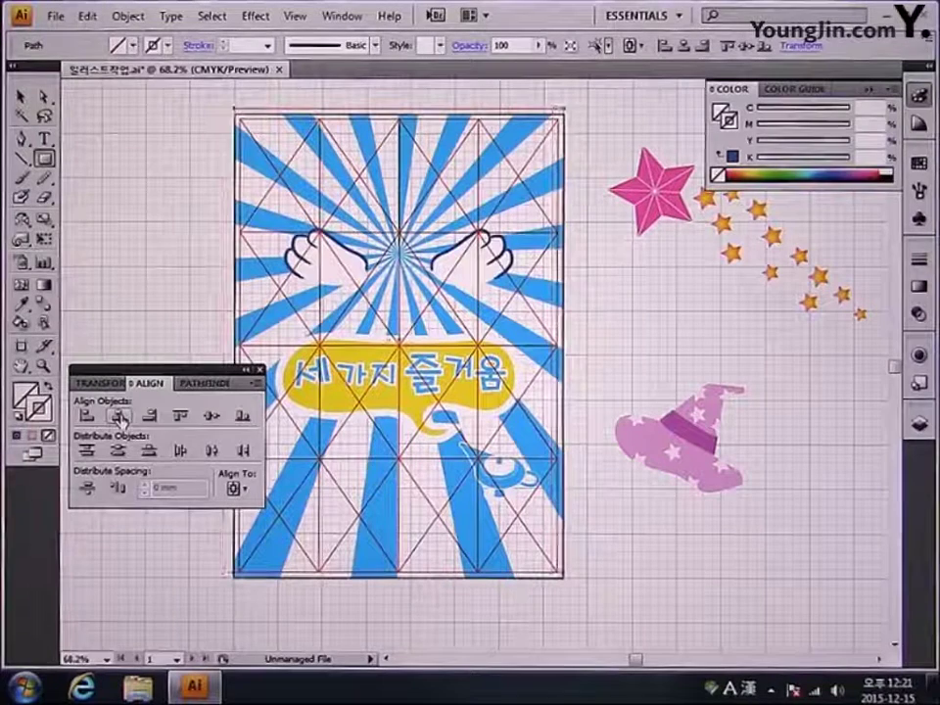
left_click(213, 418)
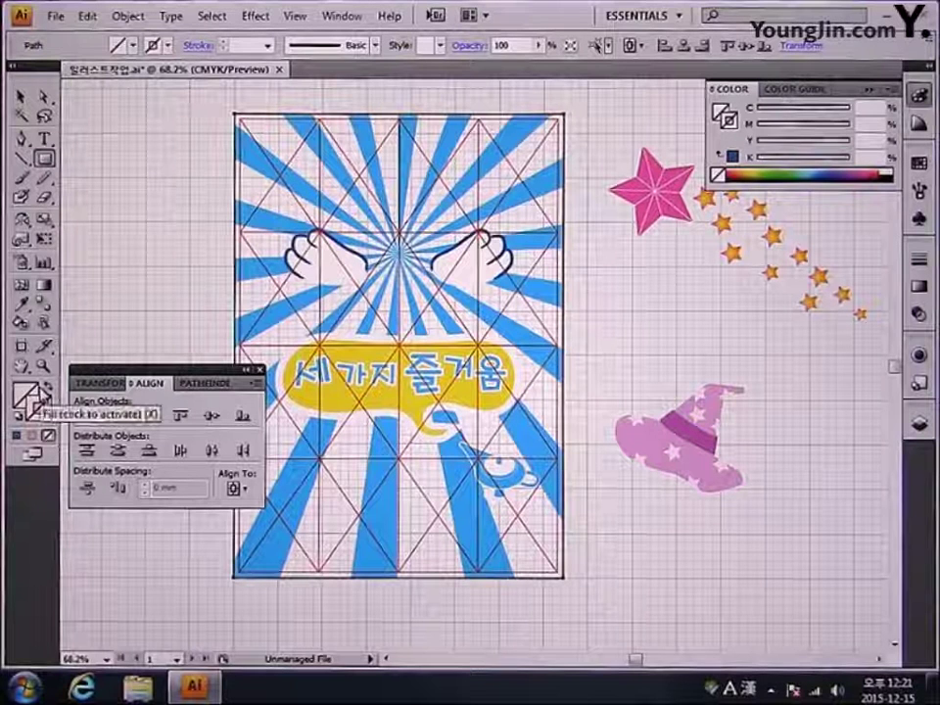
Step: Save the poster illustration under its existing file name, 일러스트작업.ai
left_click(45, 421)
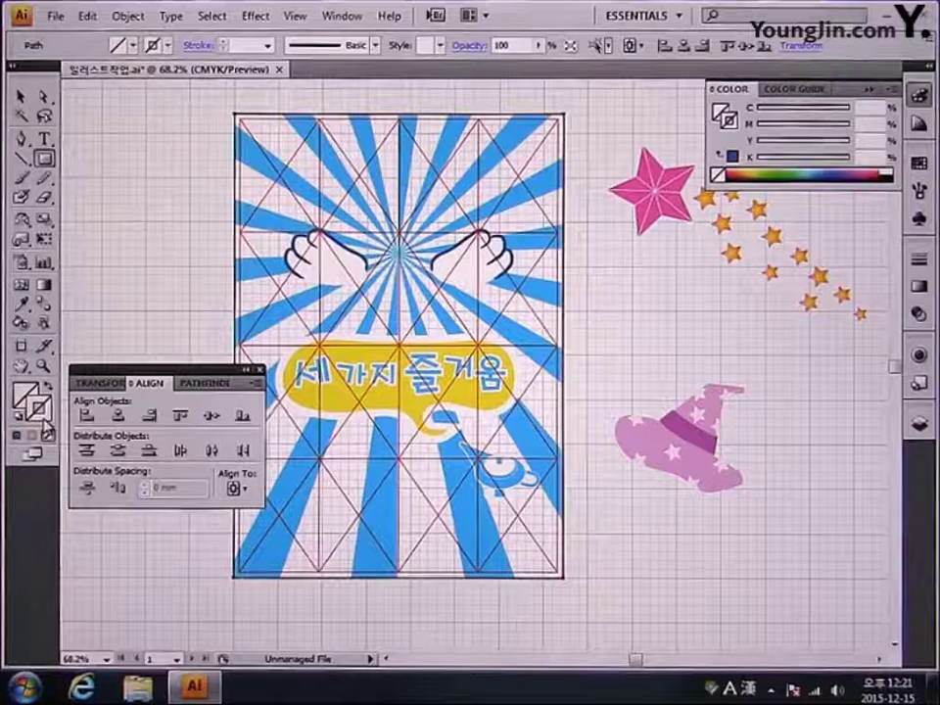
left_click(57, 17)
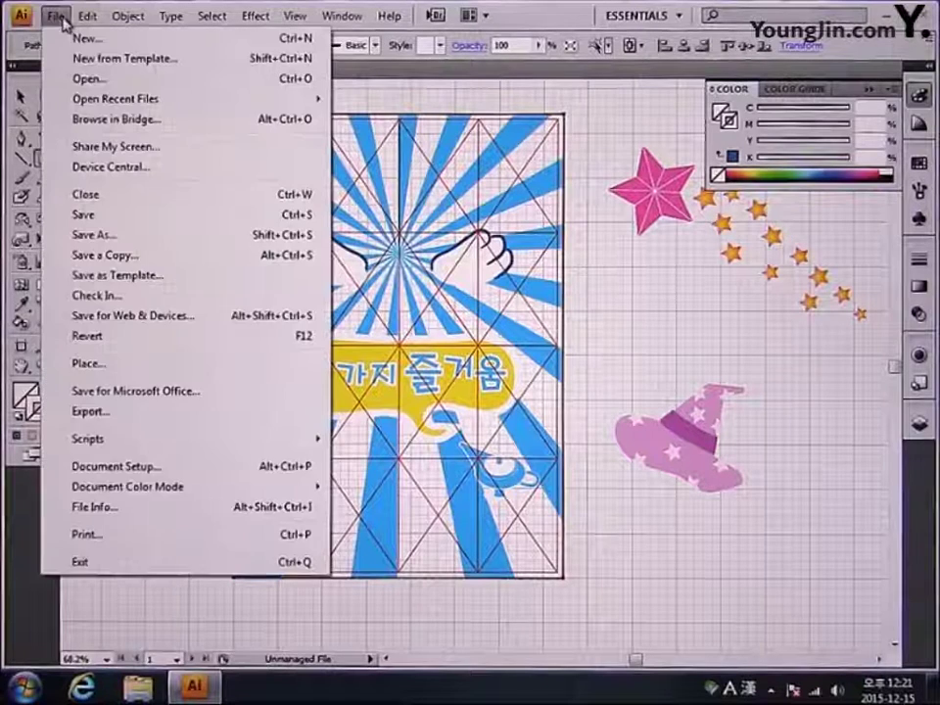
left_click(96, 211)
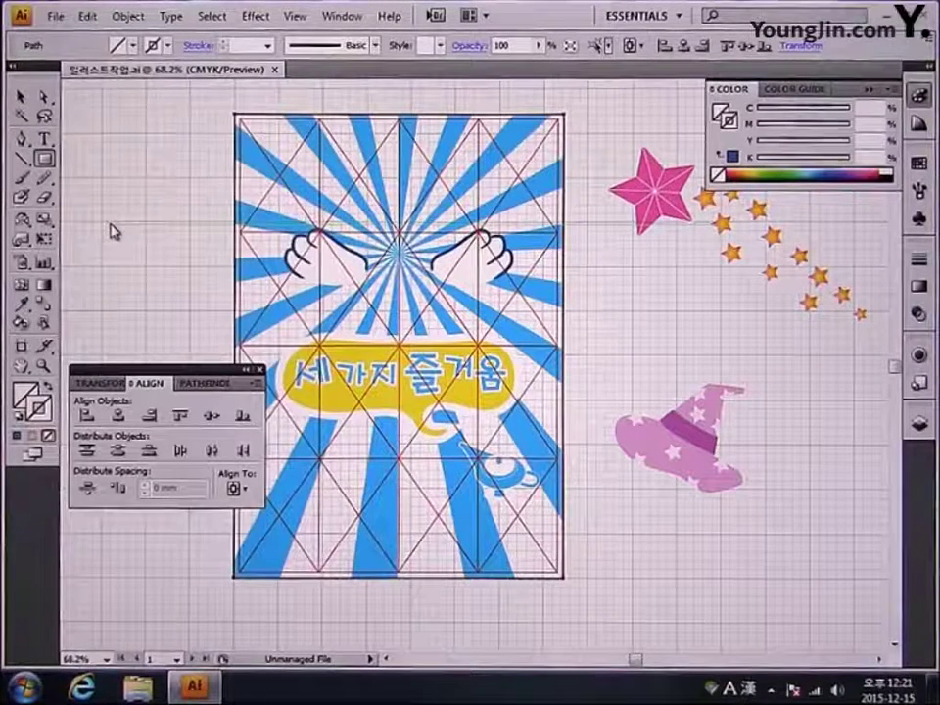